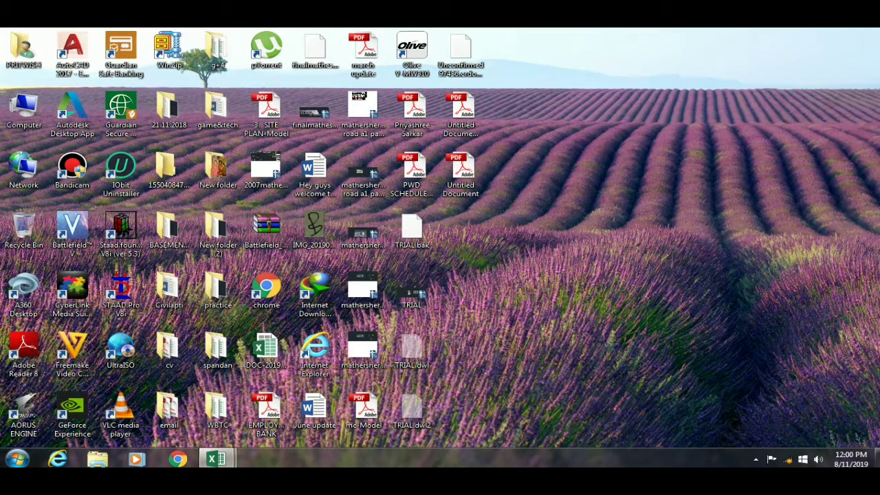
- Close Excel Help, look over the BOQ and Breakup Quantity sheets, and add a new blank sheet
click(755, 459)
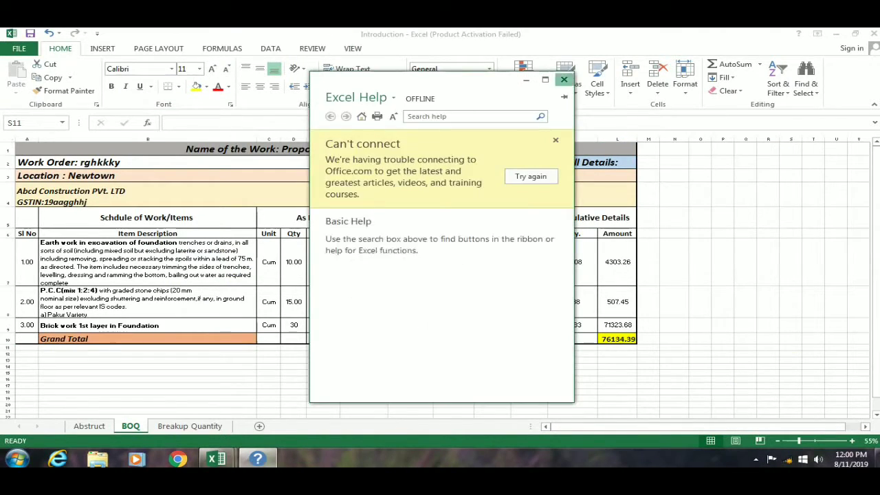
click(563, 80)
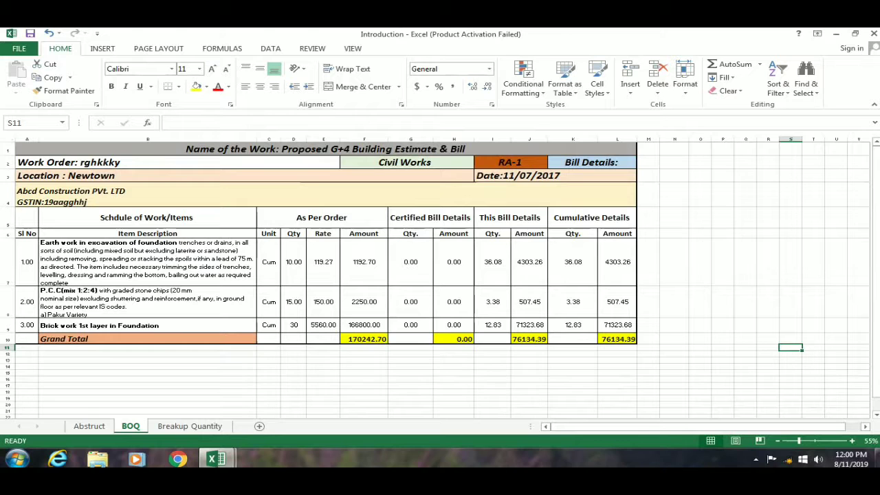
key(ctrl+Page_Down)
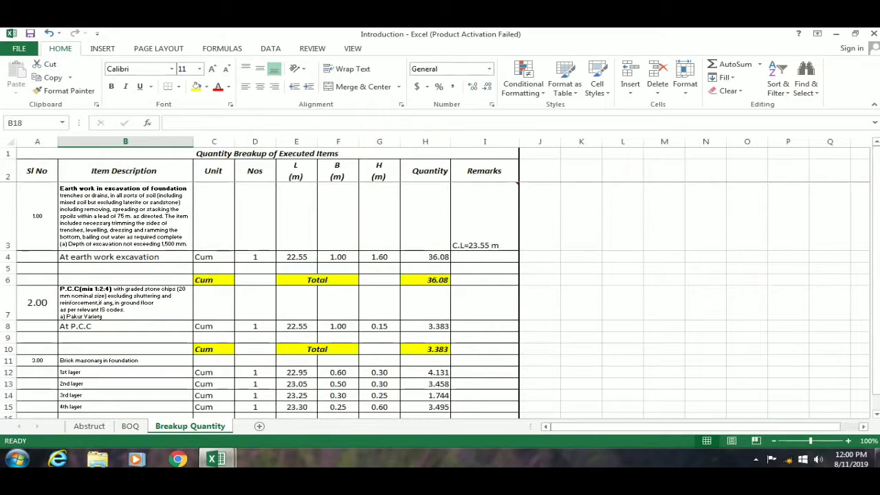
scroll(440, 306, up, 3)
key(ctrl+Page_Up)
key(ctrl+Page_Down)
click(260, 426)
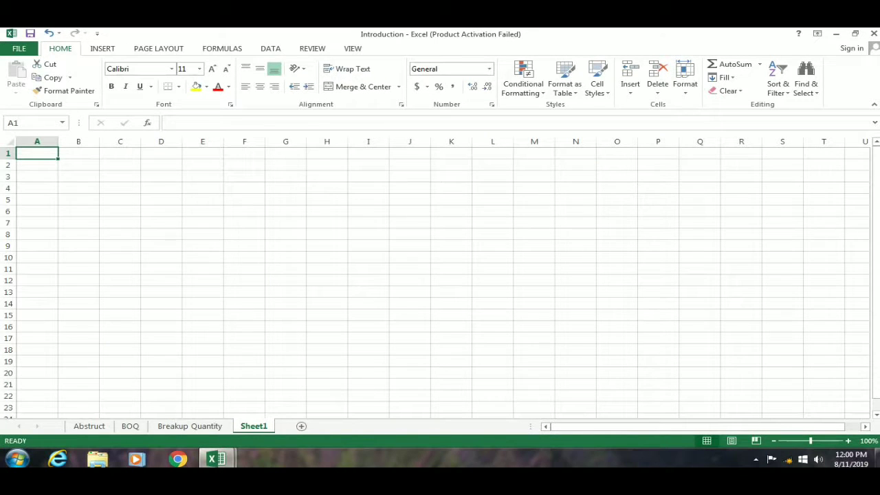
- Rename the new Sheet1 tab to BBS
double_click(253, 426)
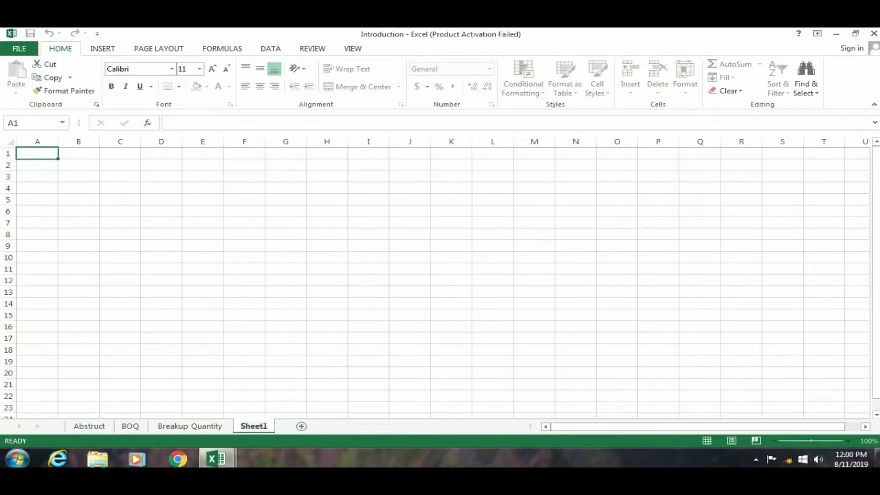
text(BBS)
click(203, 338)
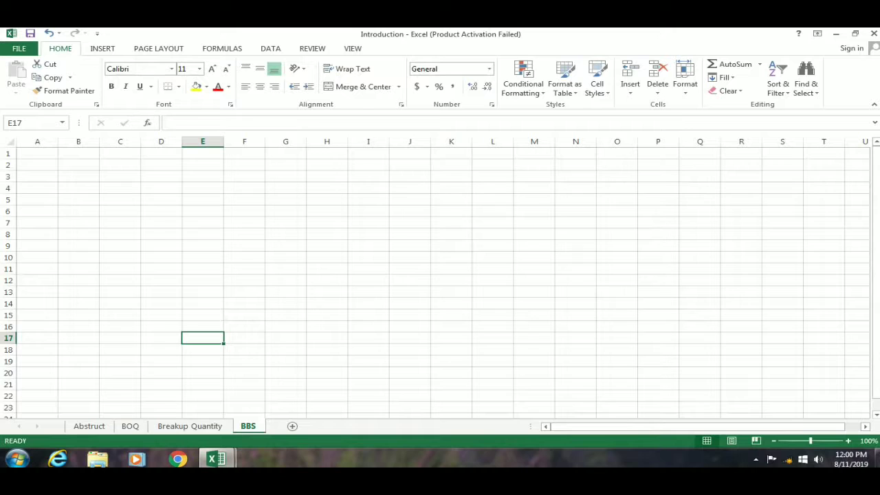
- Merge and centre row 1 across columns A to AA
click(37, 153)
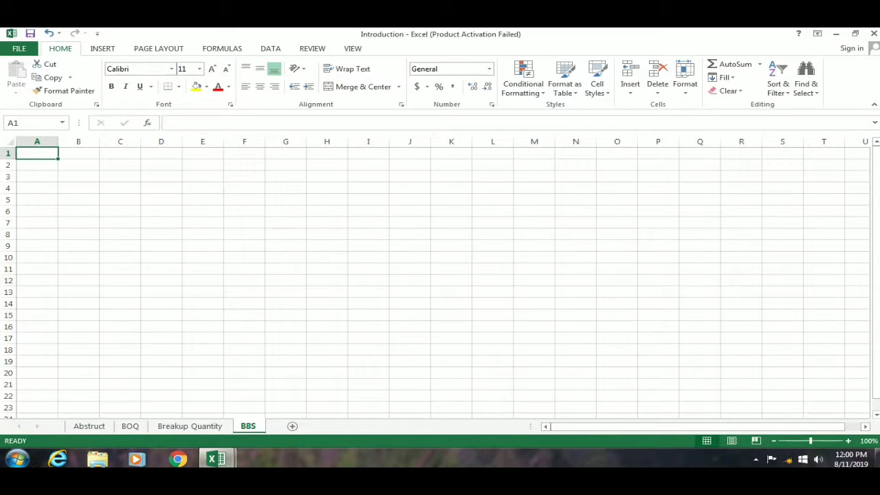
mouse_move(37, 154)
mouse_down()
mouse_move(853, 157)
mouse_move(791, 156)
mouse_up()
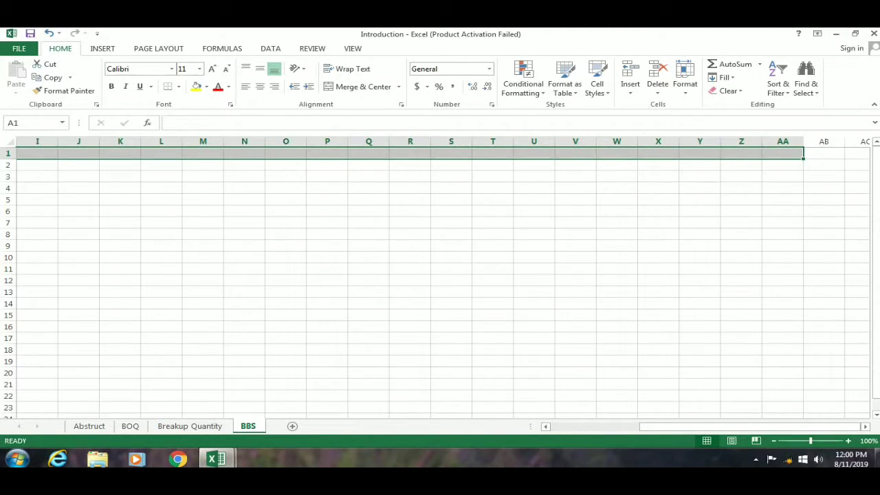
click(359, 86)
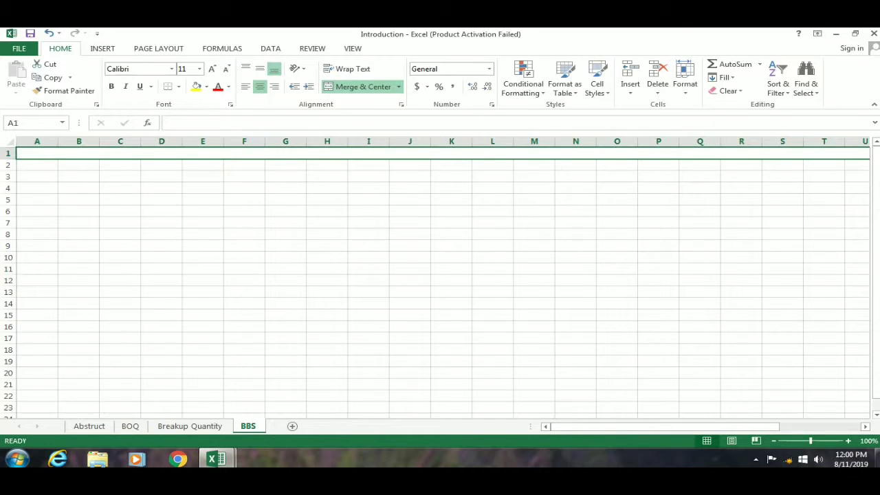
- Open Excel Help, dismiss its can't-connect notice, minimize it, and show the desktop
key(F1)
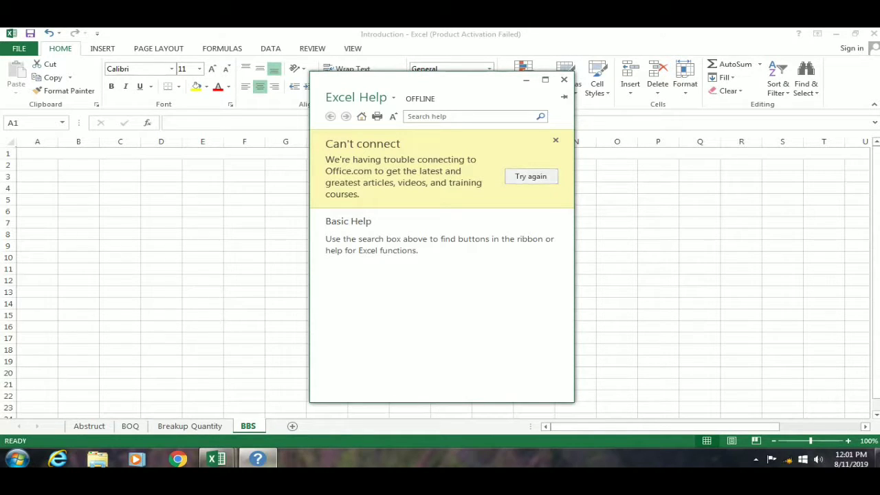
click(556, 139)
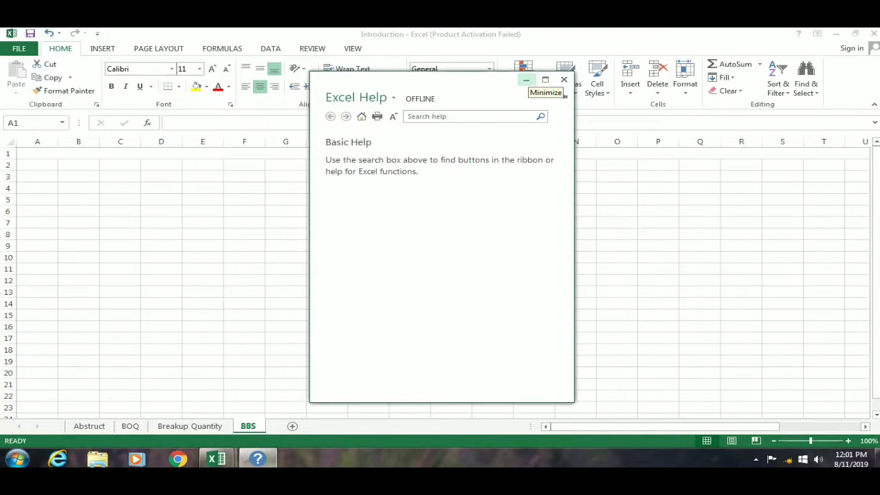
click(527, 80)
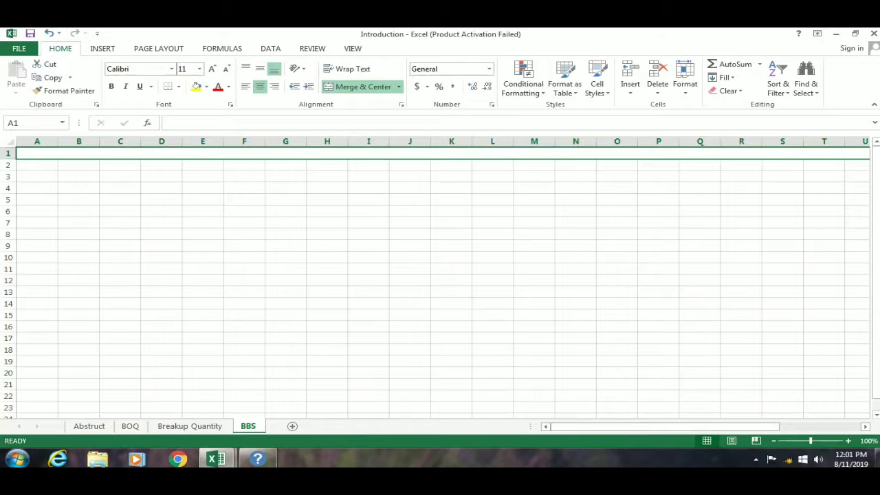
key(super+d)
click(756, 459)
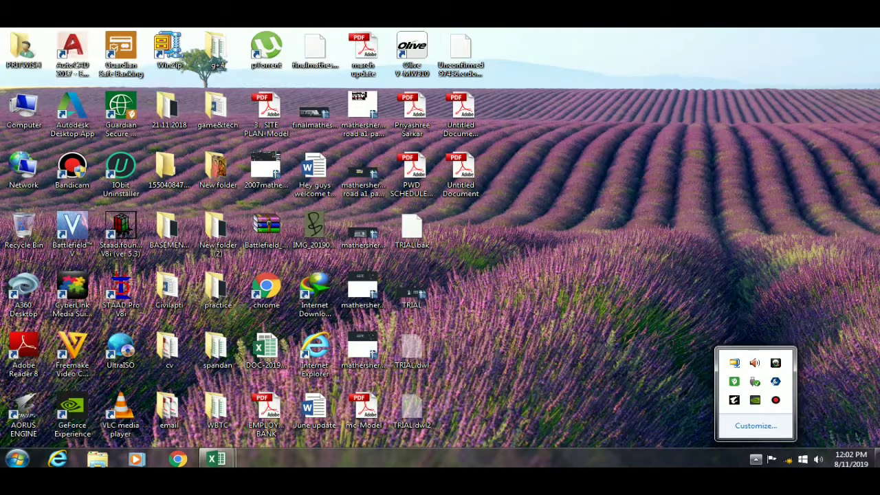
- Bring Excel back and merge and centre rows 2, 3 and 4 across columns A to AA
key(super+d)
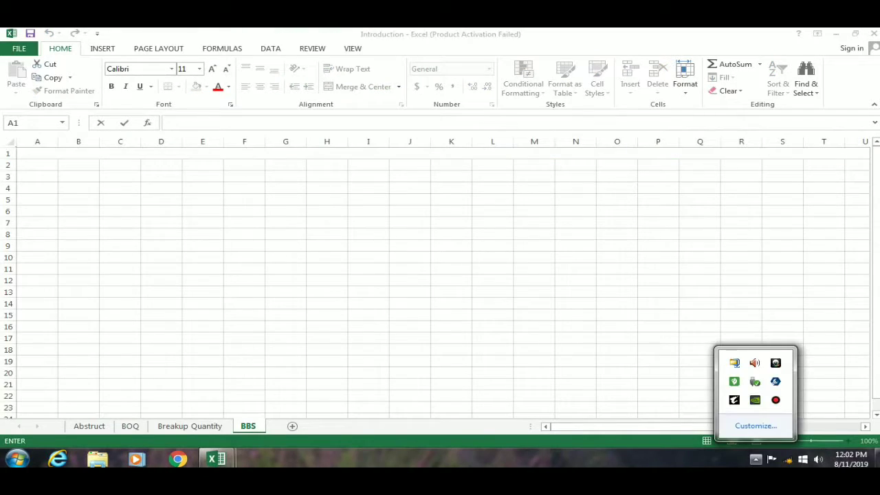
key(Return)
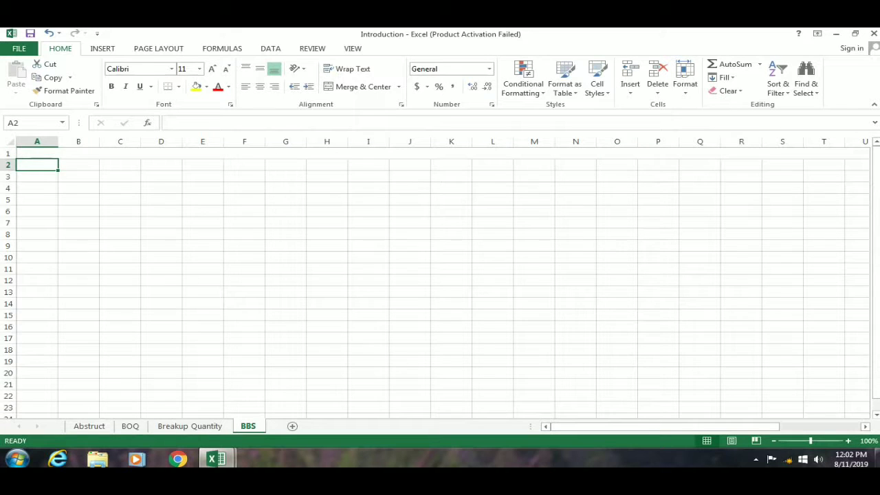
drag(37, 164, 857, 165)
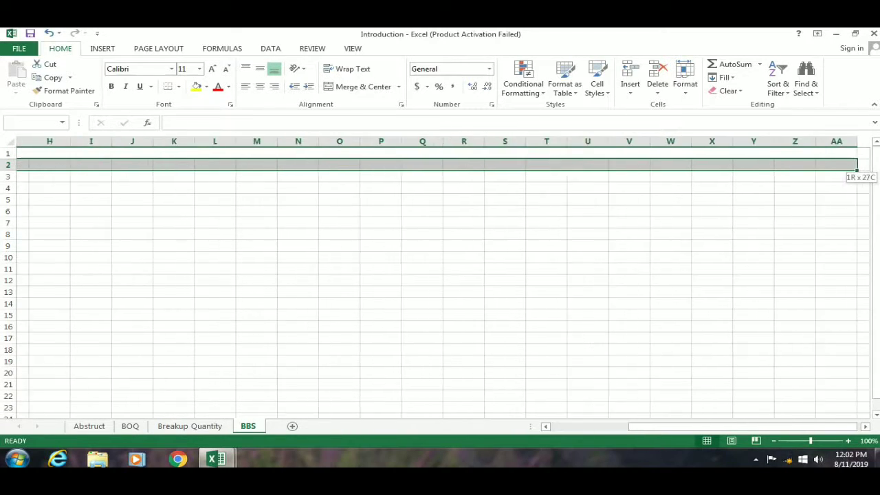
drag(856, 166, 802, 165)
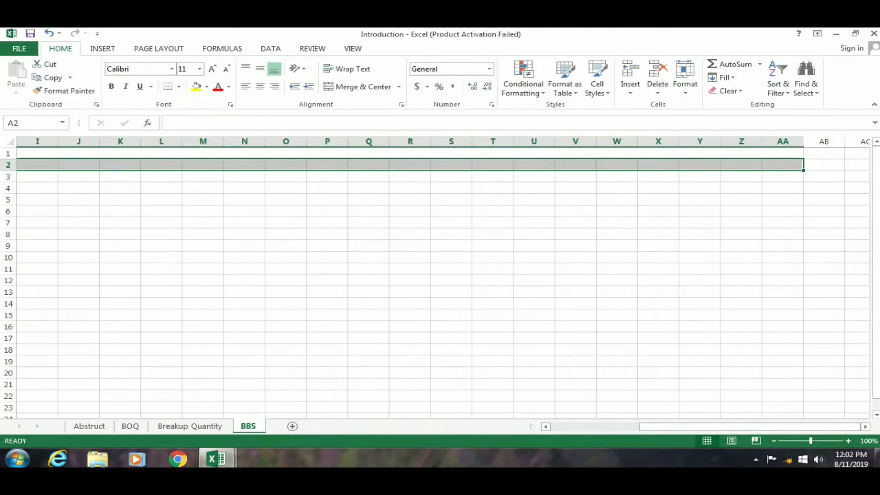
click(358, 87)
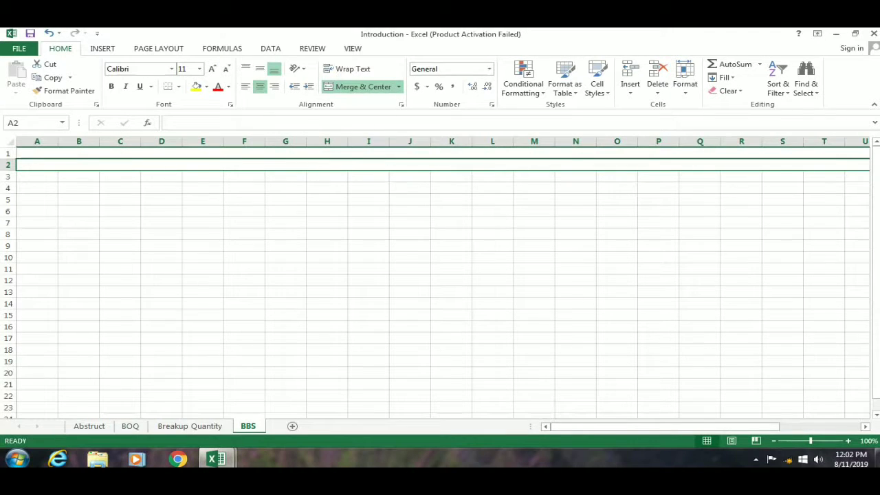
mouse_move(37, 177)
mouse_down()
mouse_move(856, 180)
mouse_move(632, 180)
mouse_up()
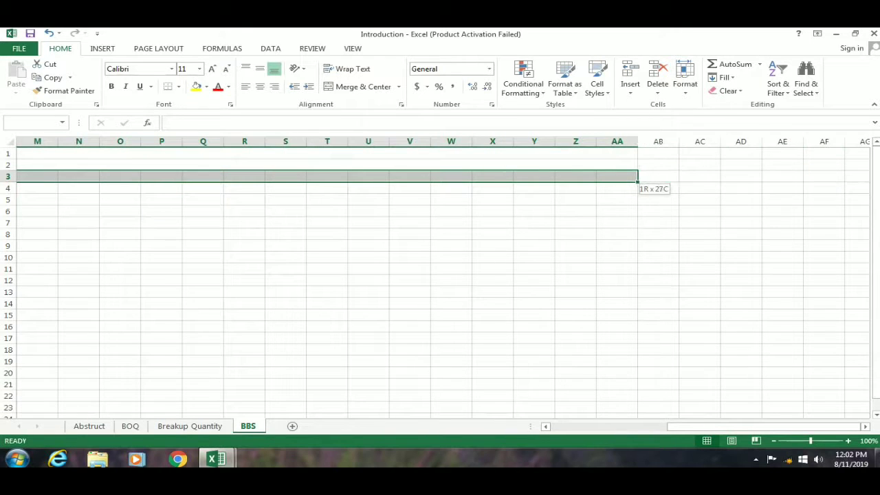
click(357, 87)
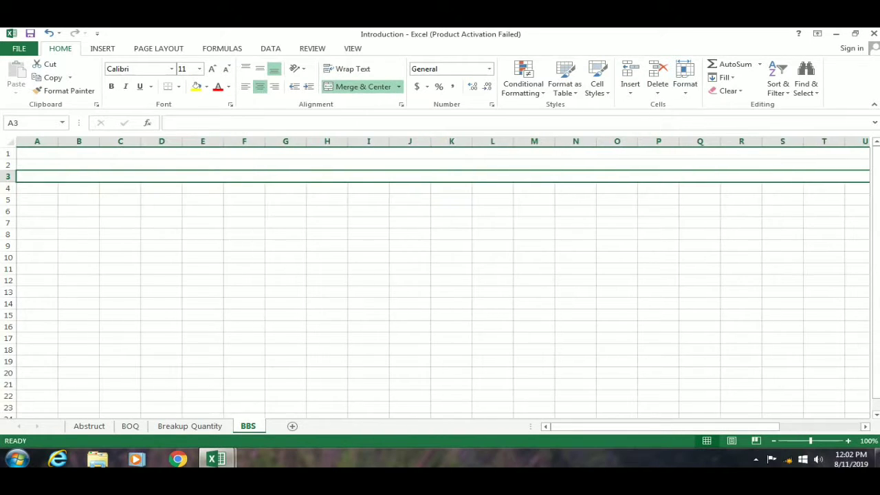
drag(59, 188, 853, 192)
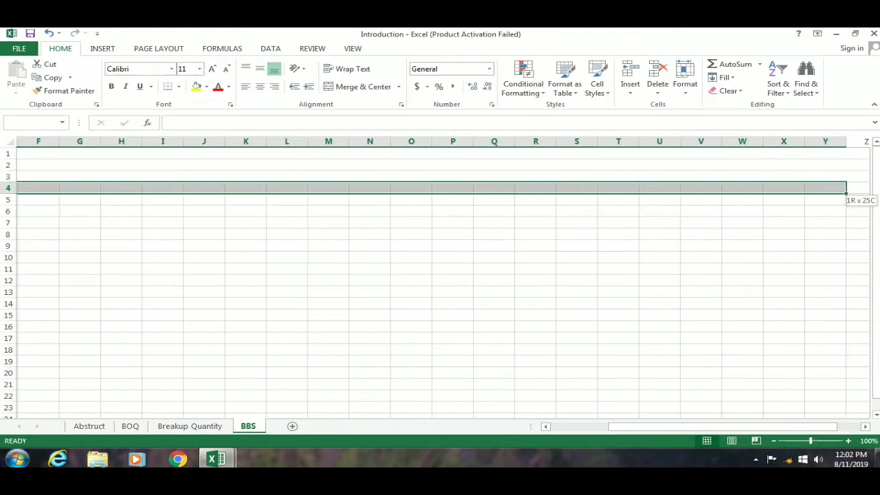
drag(852, 193, 849, 193)
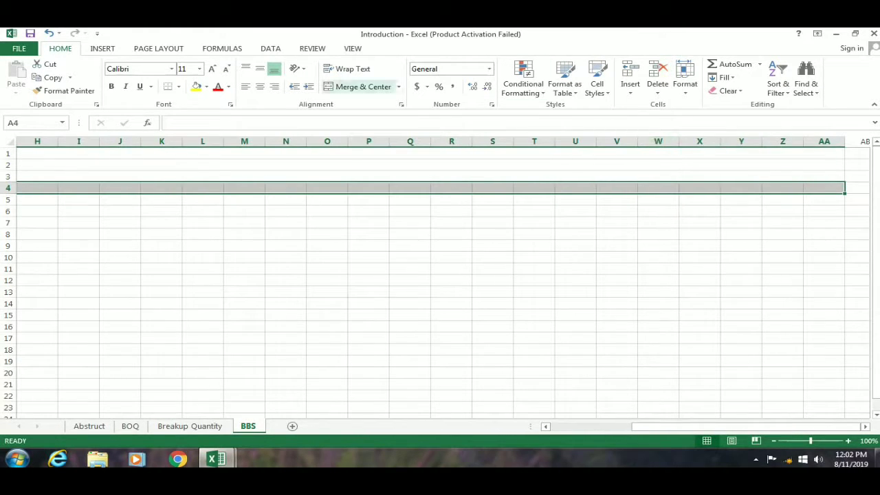
click(357, 87)
double_click(444, 153)
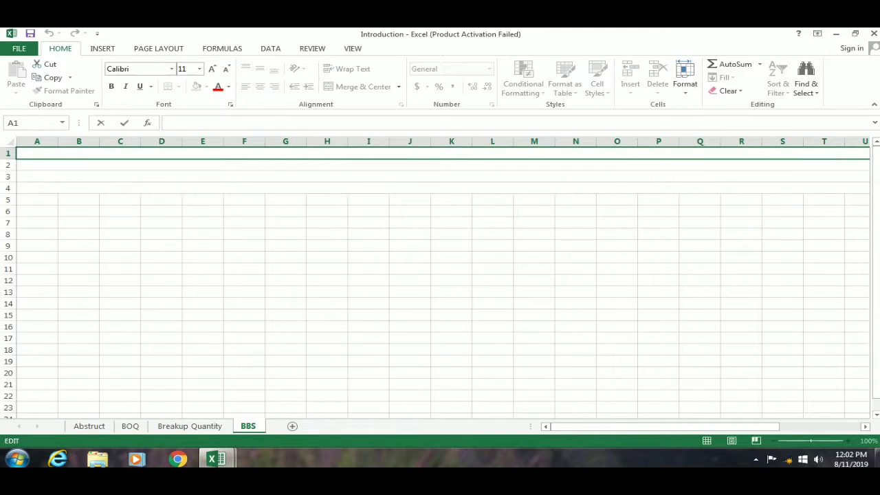
- Set the sheet's working rows to Times New Roman, size 12
mouse_move(37, 153)
mouse_down()
mouse_move(860, 396)
mouse_move(853, 406)
mouse_up()
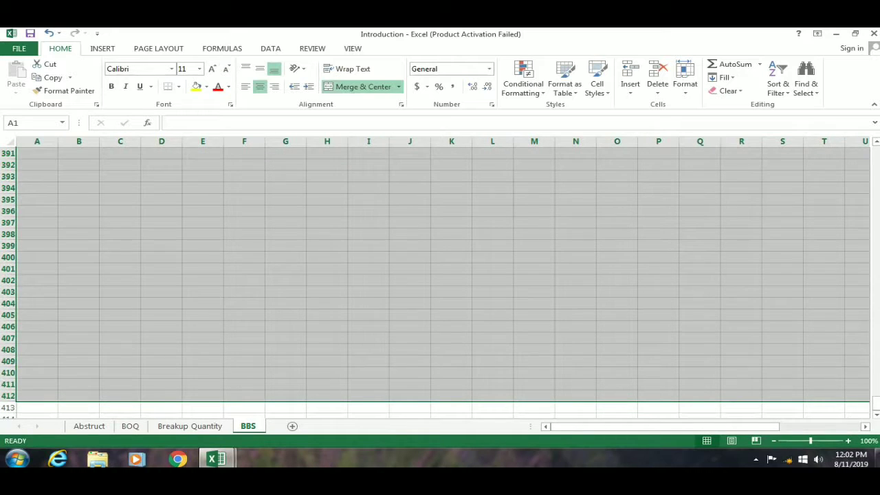
click(134, 69)
text(Times New Roma)
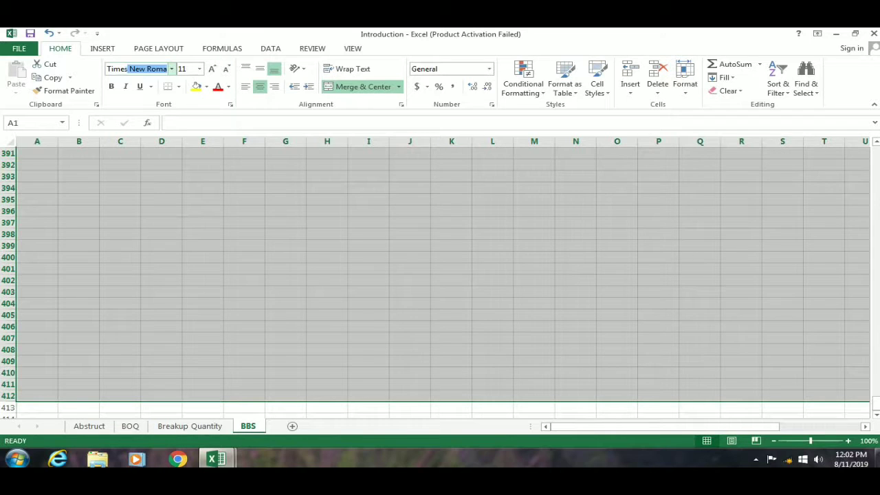
key(Tab)
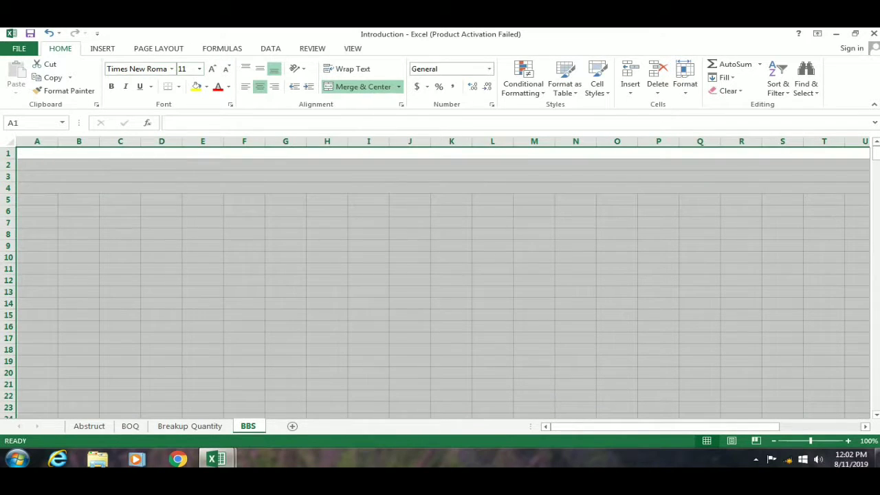
text(12)
key(Return)
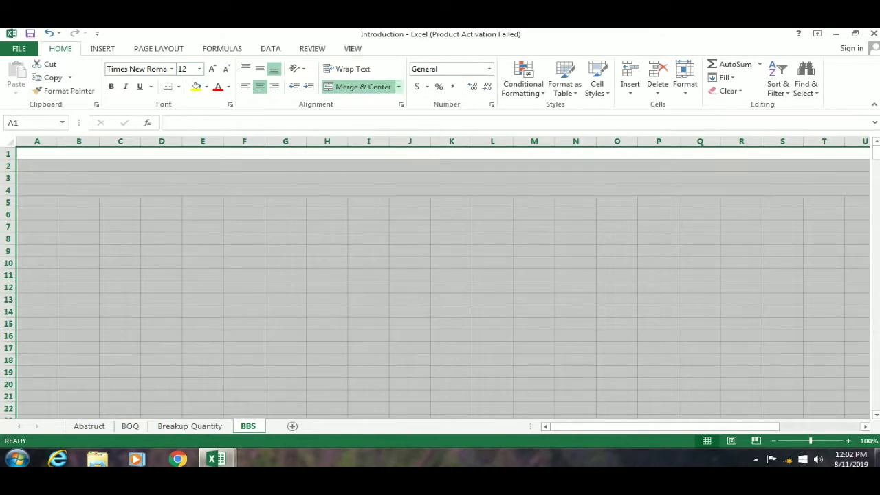
- Enter 'Work Name : BBS' in the merged row 1 cell
click(202, 213)
click(444, 153)
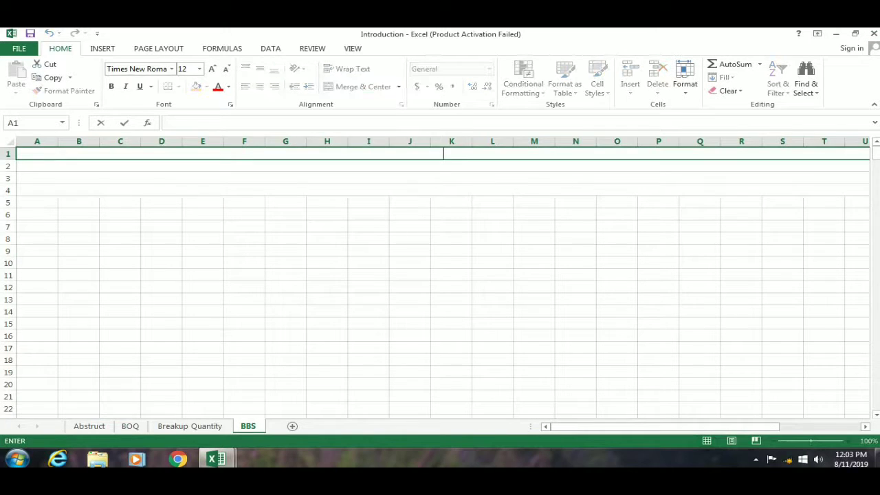
text(W)
text(ork N)
text(ame :)
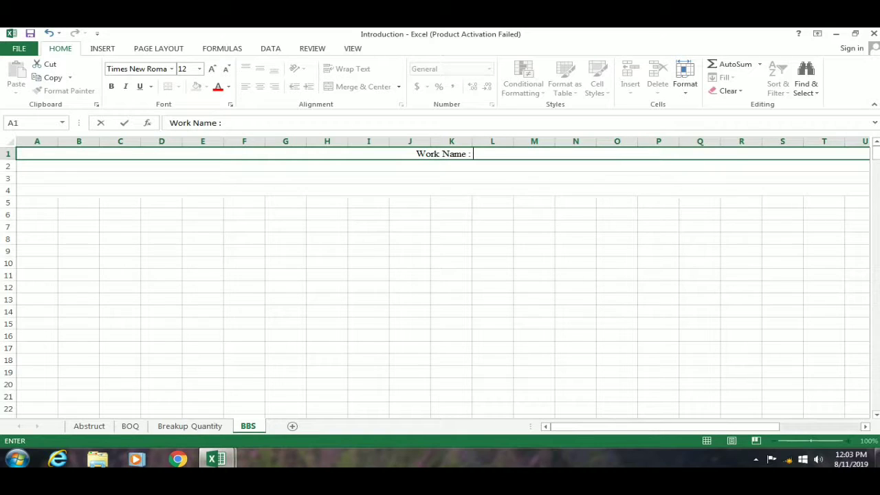
text( BBS)
key(BackSpace)
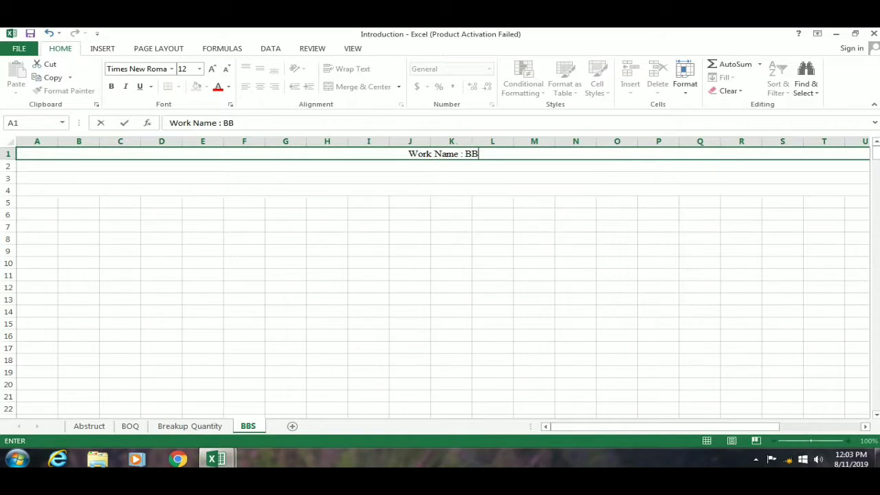
key(BackSpace)
key(BackSpace)
text(BBs)
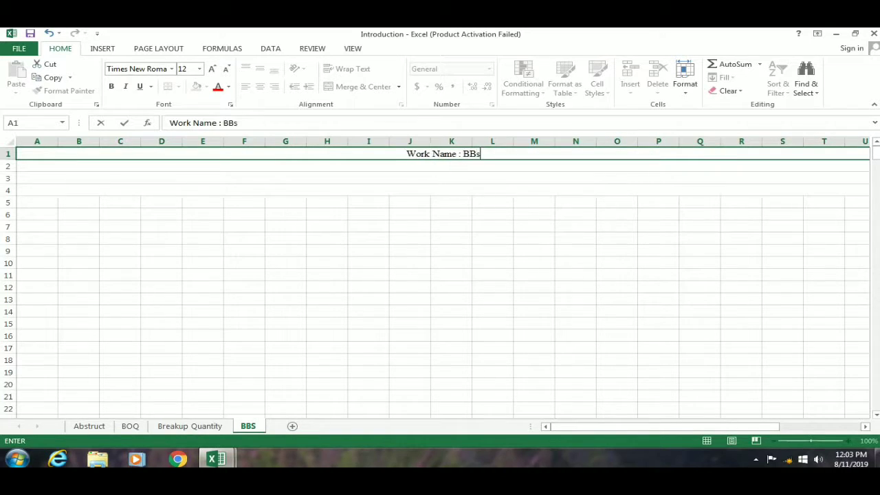
key(BackSpace)
text(S)
key(Return)
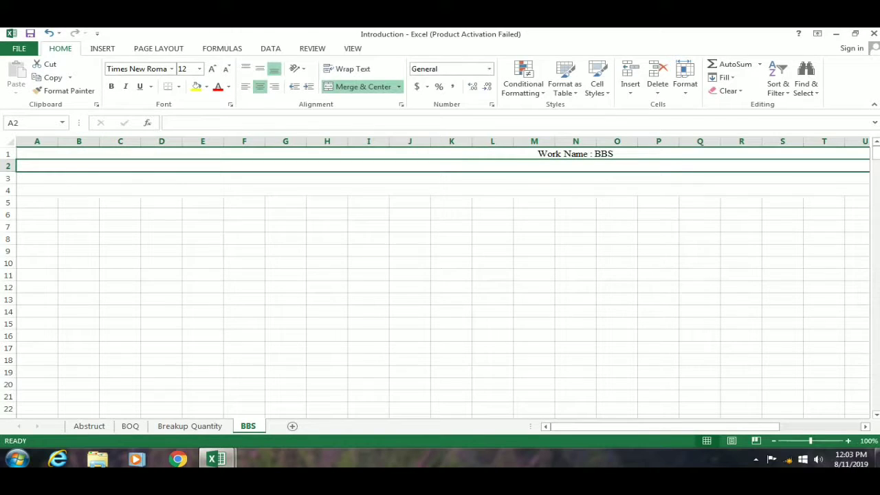
- Left-align the 'Work Name : BBS' heading in row 1
click(327, 227)
click(327, 153)
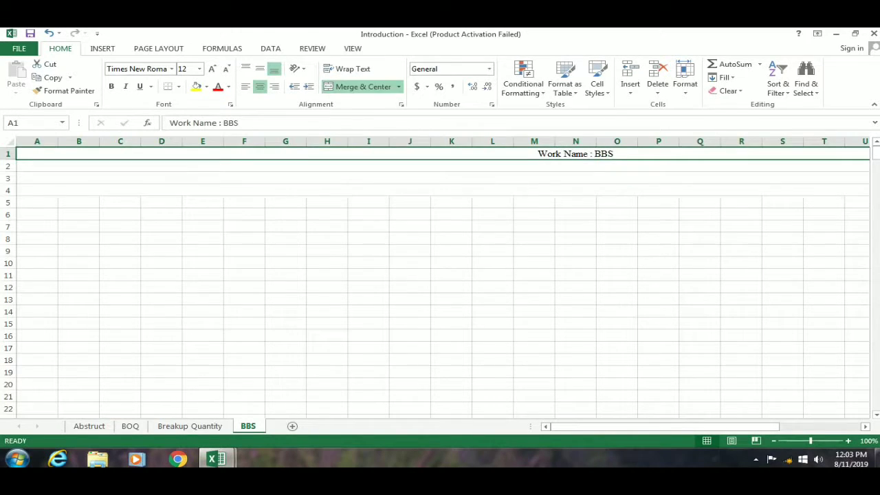
click(245, 87)
click(492, 213)
click(493, 154)
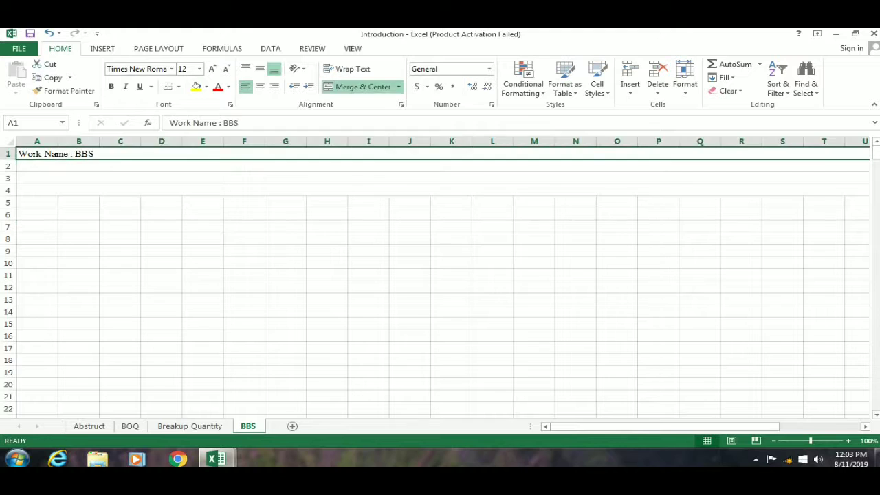
- Enter 'Client Name :' in row 2 and 'Contractor Name:' in row 3
click(492, 165)
text(CV)
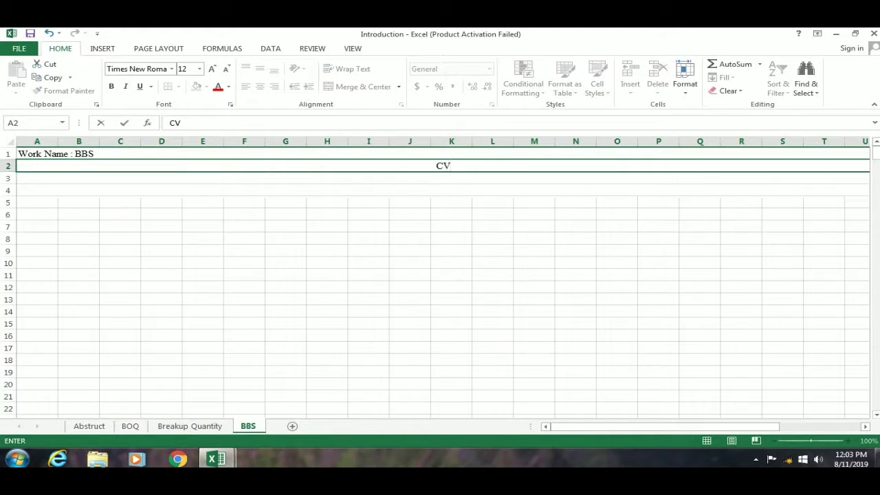
key(BackSpace)
key(BackSpace)
text(Clie)
text(nt Nam)
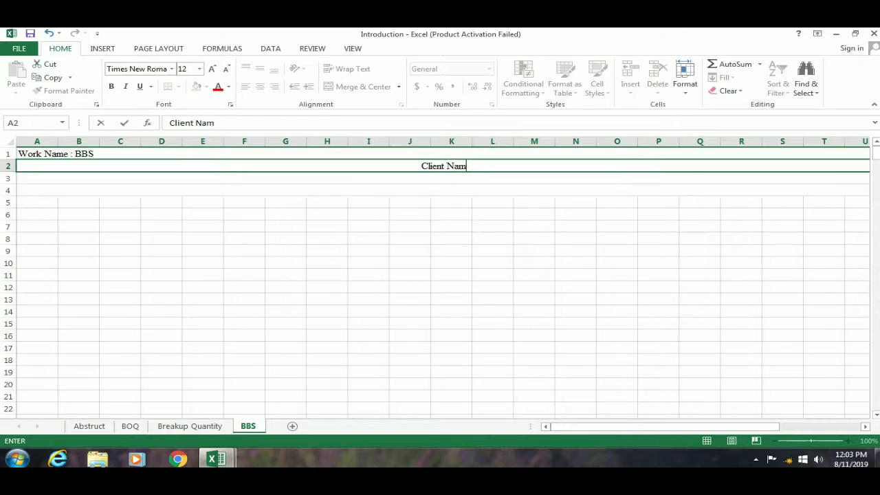
text(e :)
key(Return)
text(C)
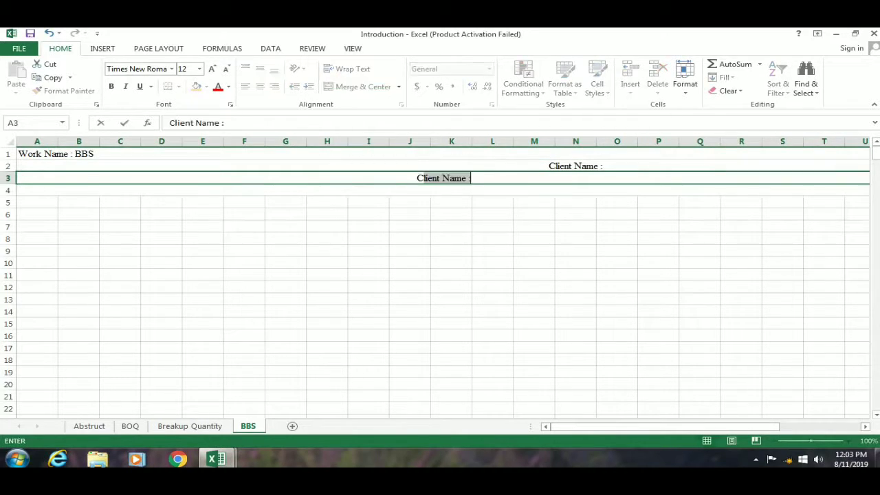
text(ontracto)
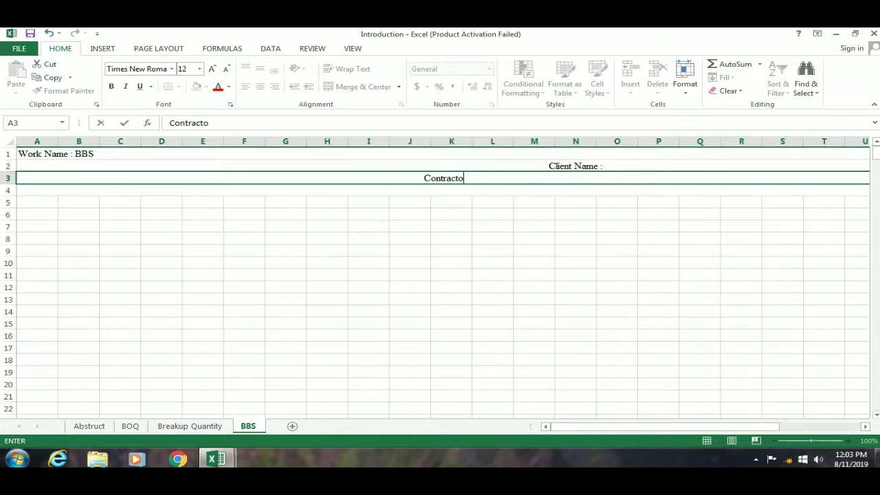
text(r Nam)
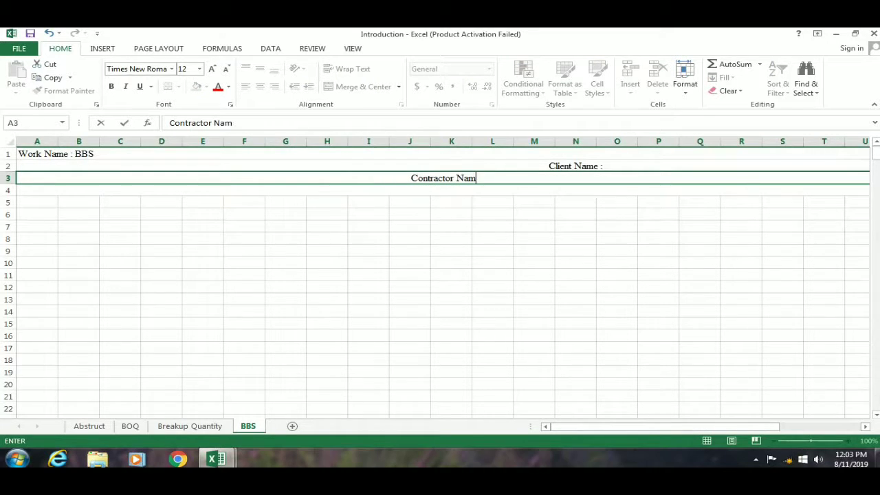
text(e)
text(:)
key(Return)
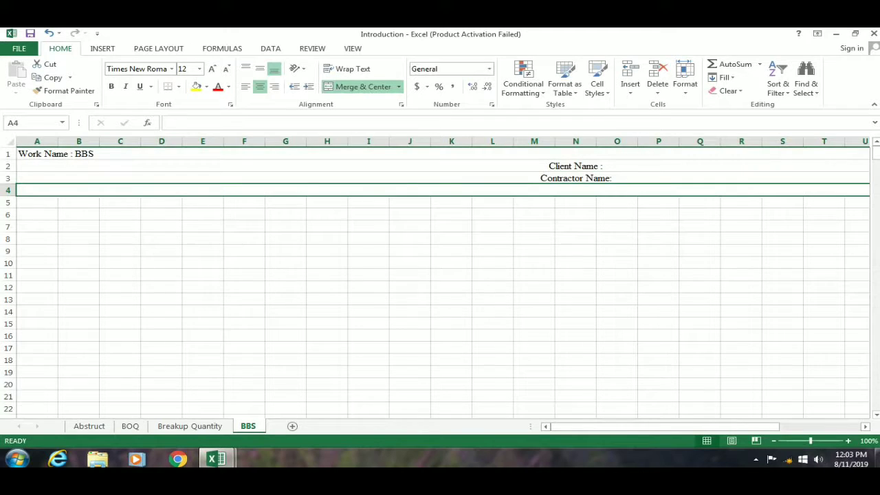
- Left-align rows 2 and 3, then make heading rows 1 to 3 bold
click(451, 324)
drag(37, 166, 37, 178)
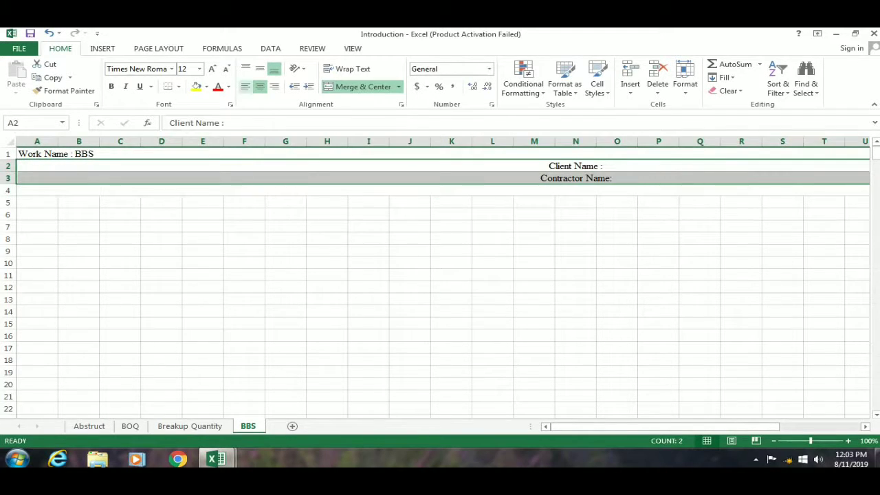
click(246, 87)
click(285, 251)
drag(9, 154, 8, 178)
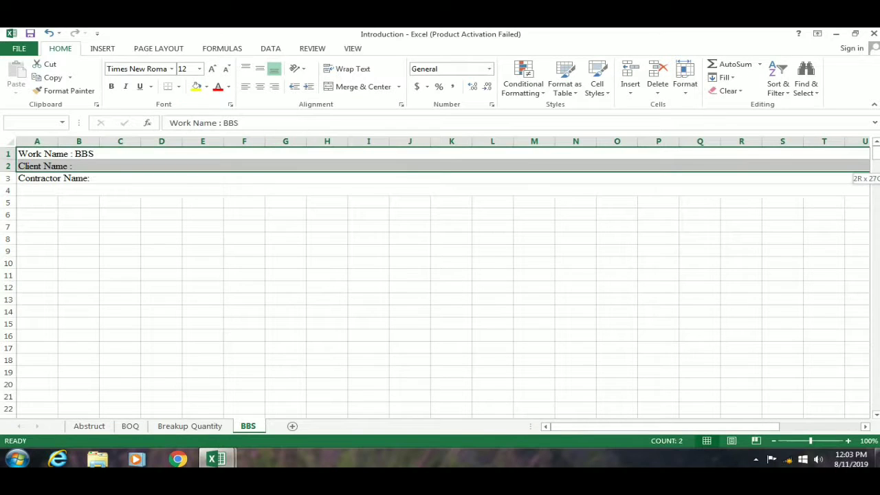
click(110, 86)
click(202, 227)
- Enter the title 'Bar Bending Schdule' in merged row 4, keeping it merged and centred
click(38, 189)
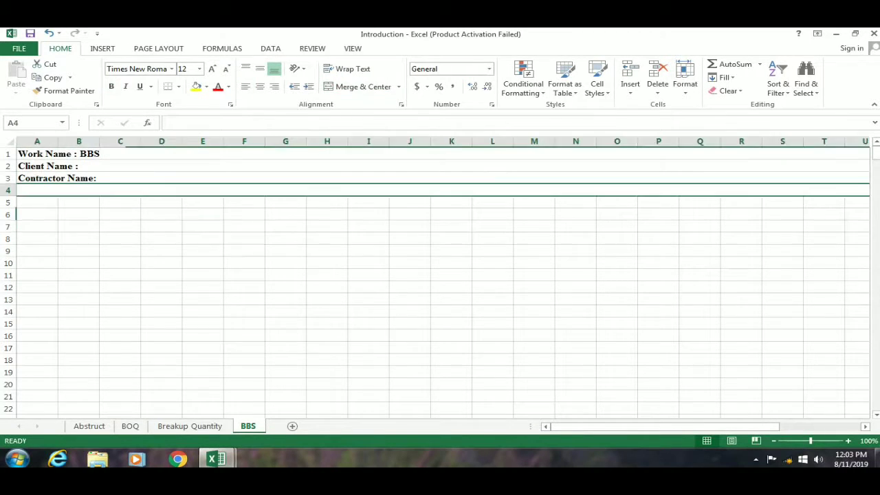
text(BB)
key(BackSpace)
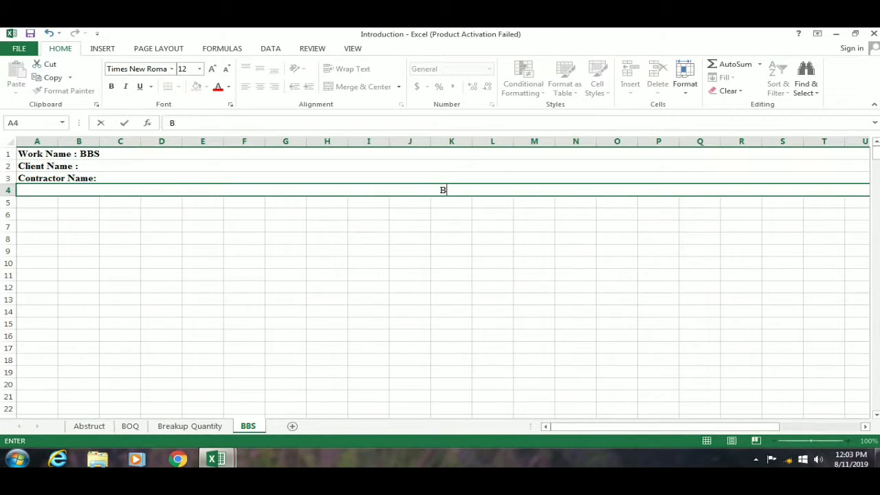
text(ar B)
text(ending)
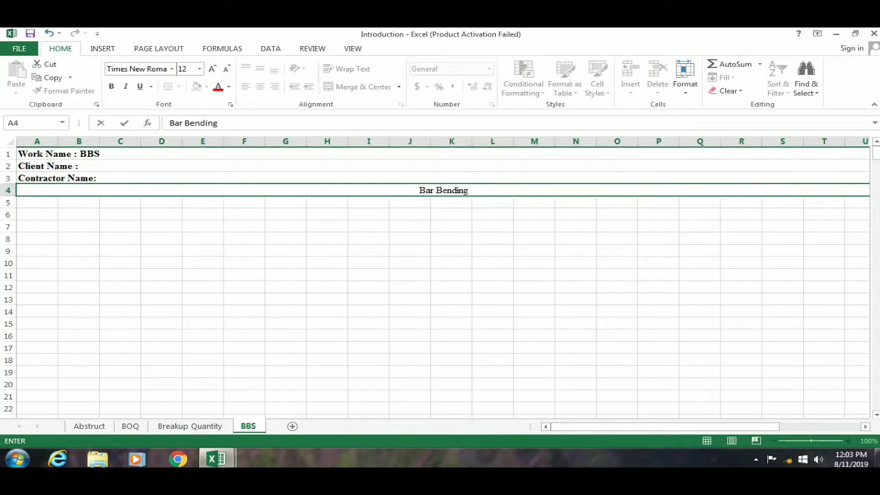
text( Schdule)
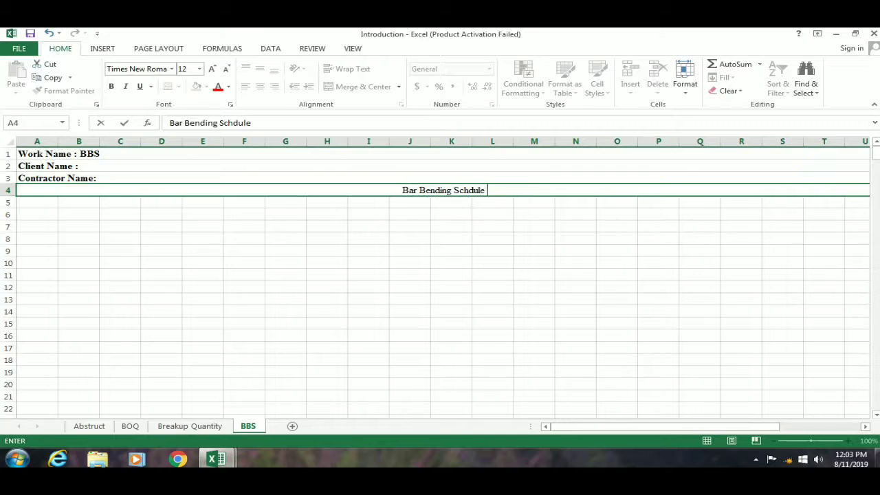
click(491, 335)
click(37, 190)
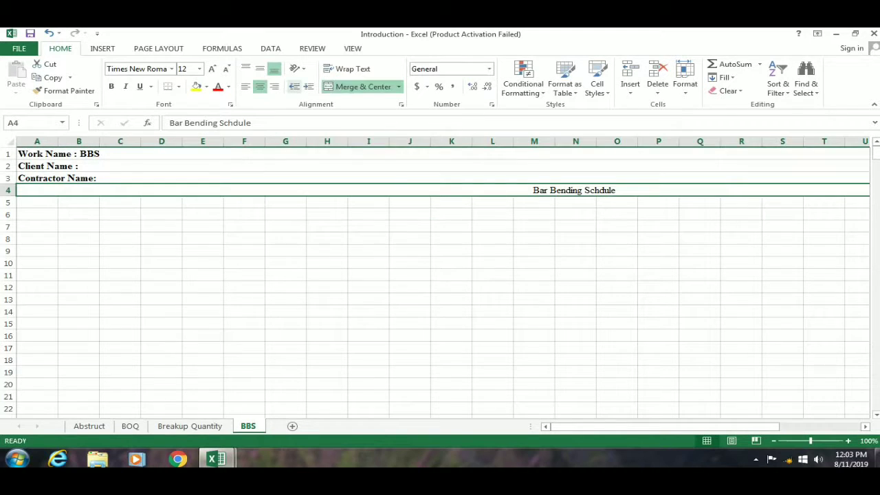
click(363, 86)
click(369, 238)
key(ctrl+z)
- Set the row 4 title to font size 14 and make it bold
click(181, 69)
text(14)
key(Return)
click(492, 226)
click(38, 191)
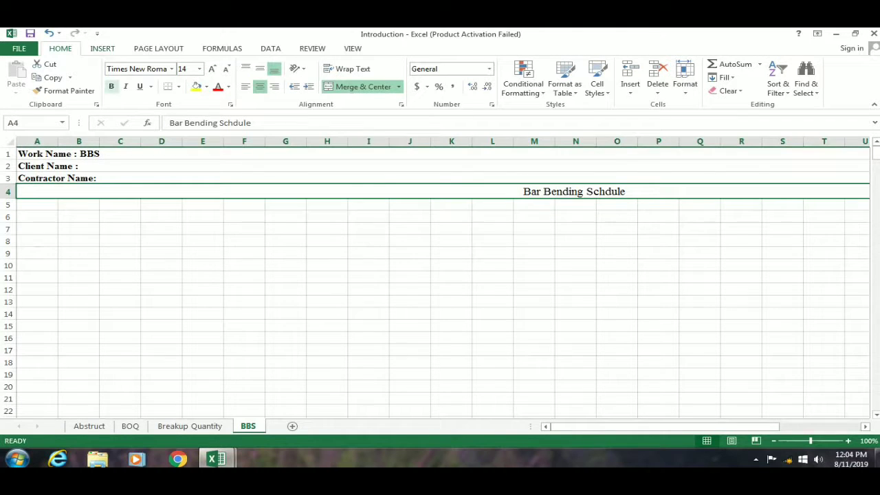
click(111, 86)
click(285, 252)
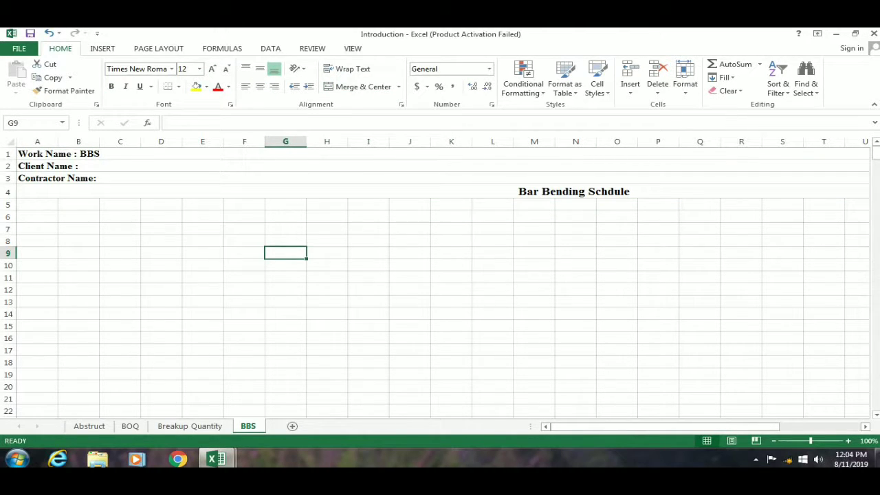
scroll(440, 275, down, 3)
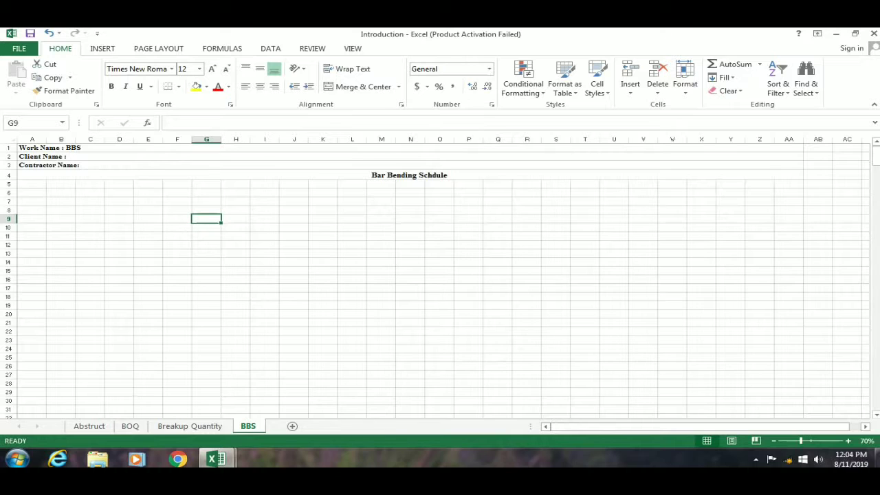
scroll(440, 275, up, 2)
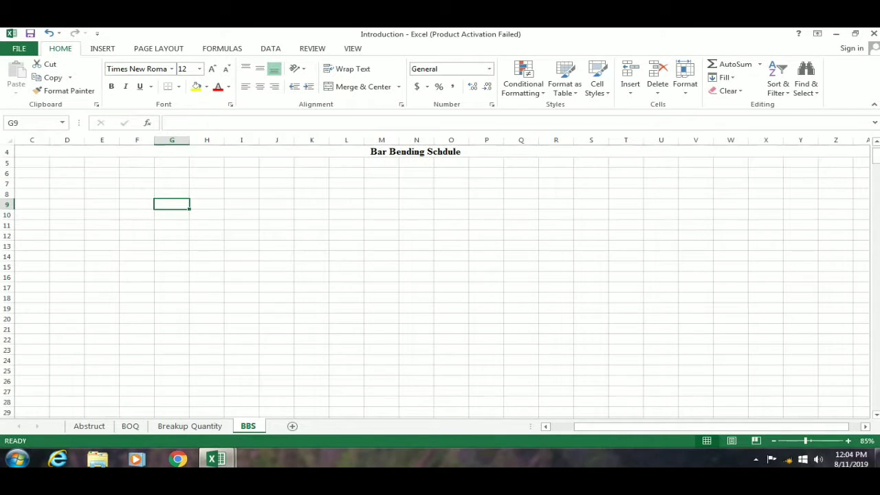
scroll(440, 275, up, 1)
scroll(440, 275, left, 2)
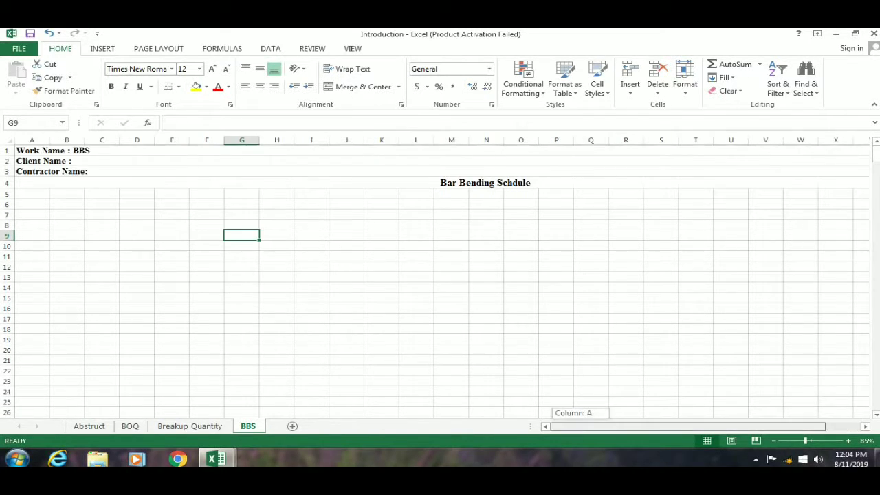
click(312, 287)
key(F2)
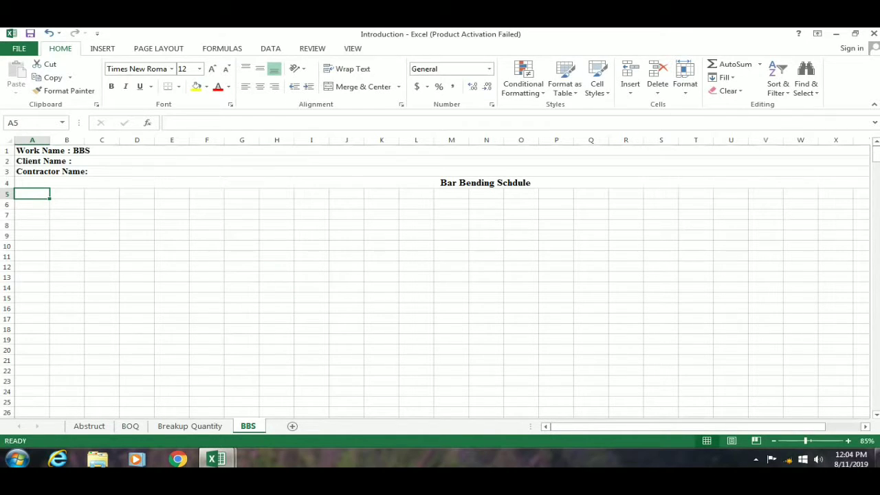
- Enter headings 'Type' in A5 and two-line 'Bar Dia (mm)' in B5
text(Type)
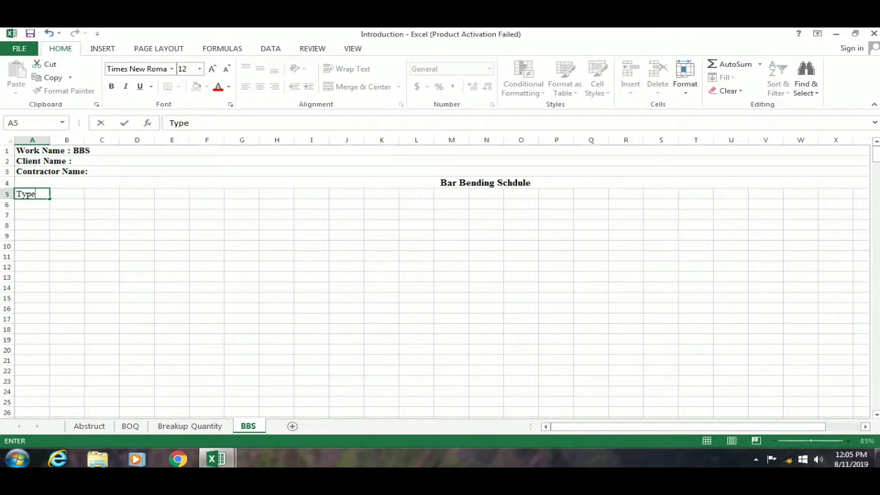
key(Tab)
text(Ba)
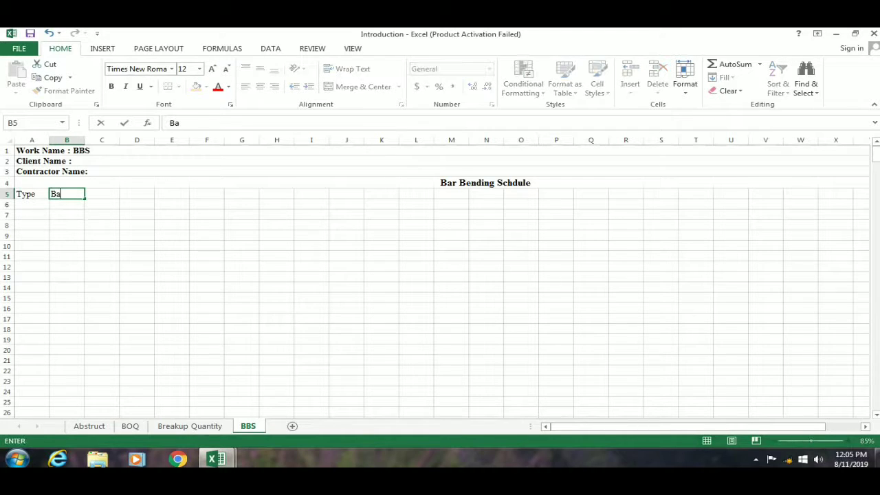
text(r Dia)
key(Tab)
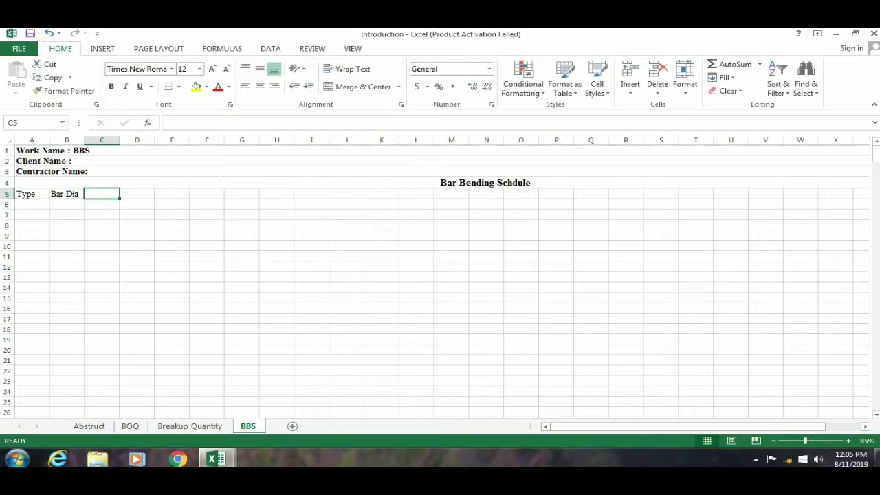
click(67, 193)
key(F2)
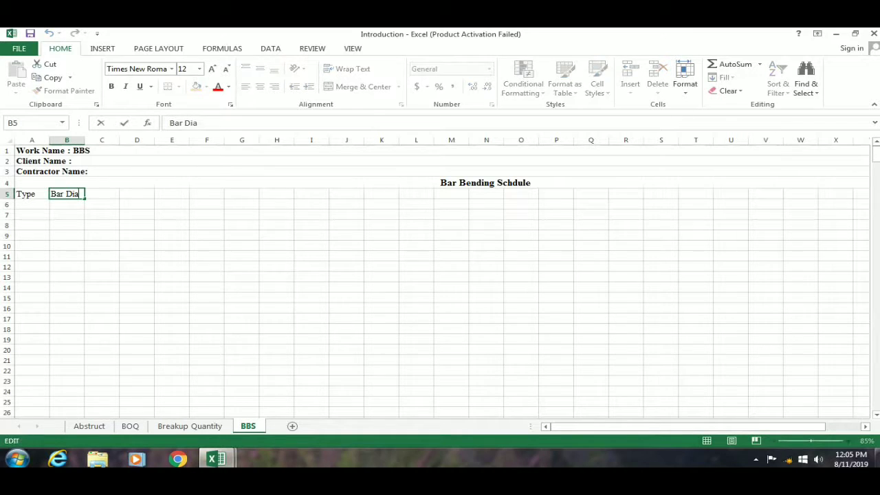
text((m)
text(m))
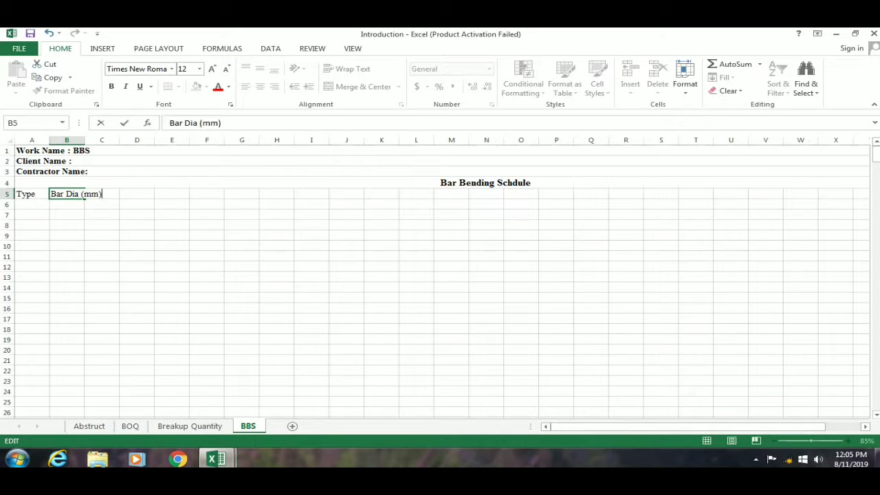
key(ctrl+Left)
key(alt+Return)
click(137, 241)
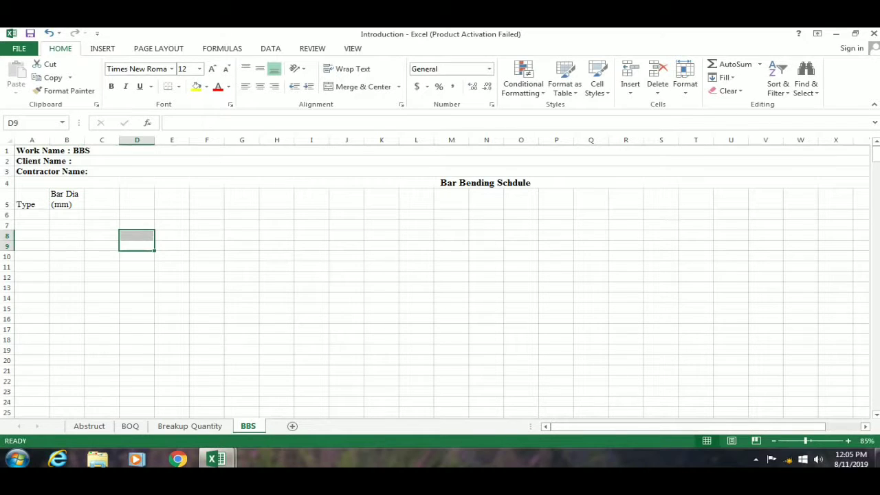
- Enter headings 'No of Units' in C5 and 'C/C Distance Between Bars' in D5
click(102, 198)
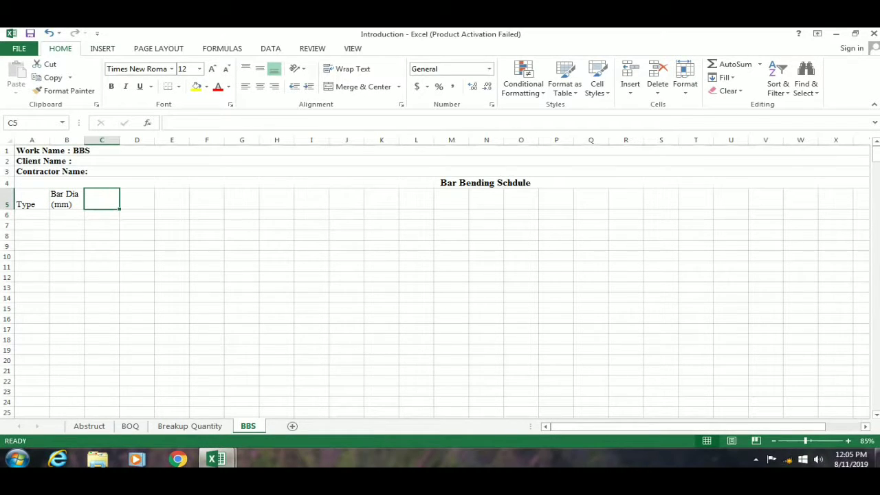
text(No )
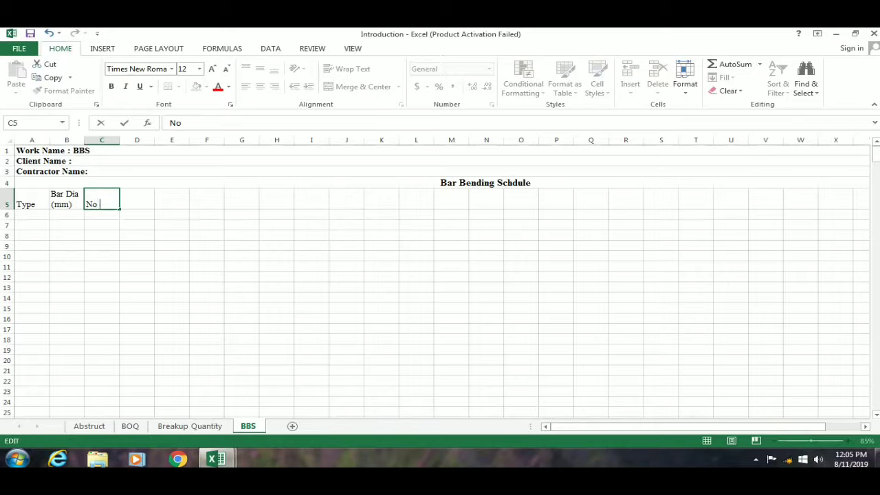
text(of Uni)
text(ts)
key(Tab)
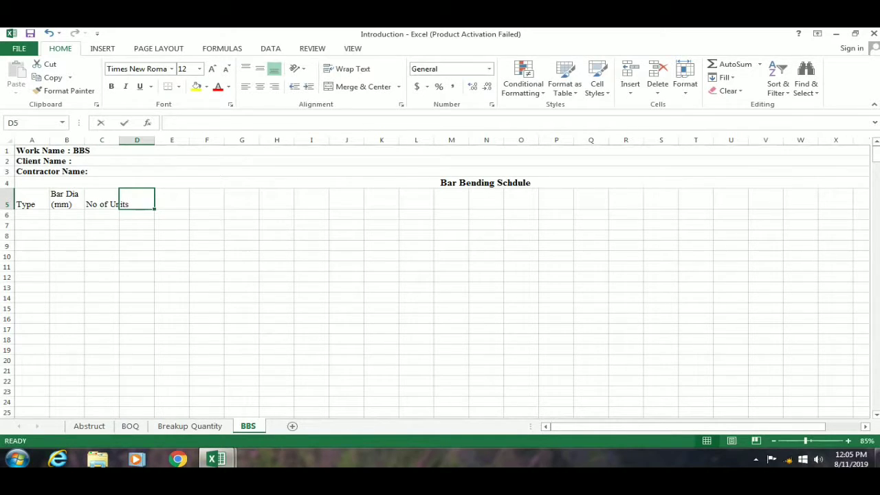
text(C/C )
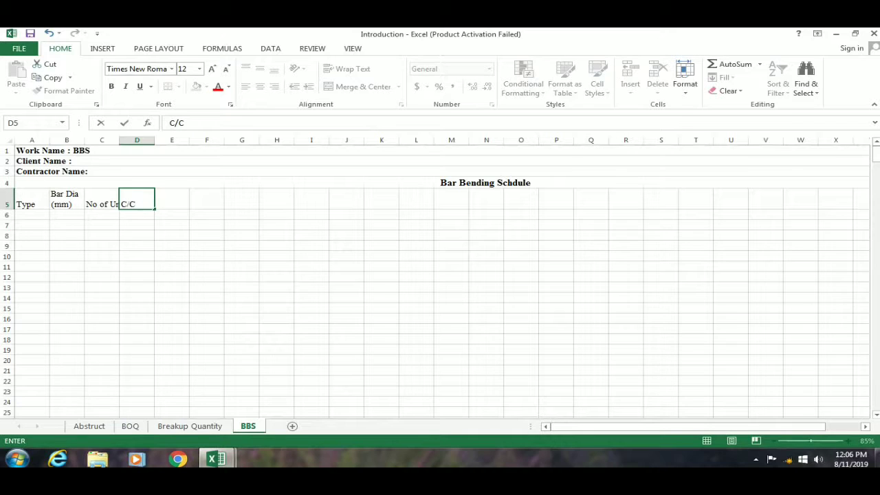
text(Distan)
text(ce Betww)
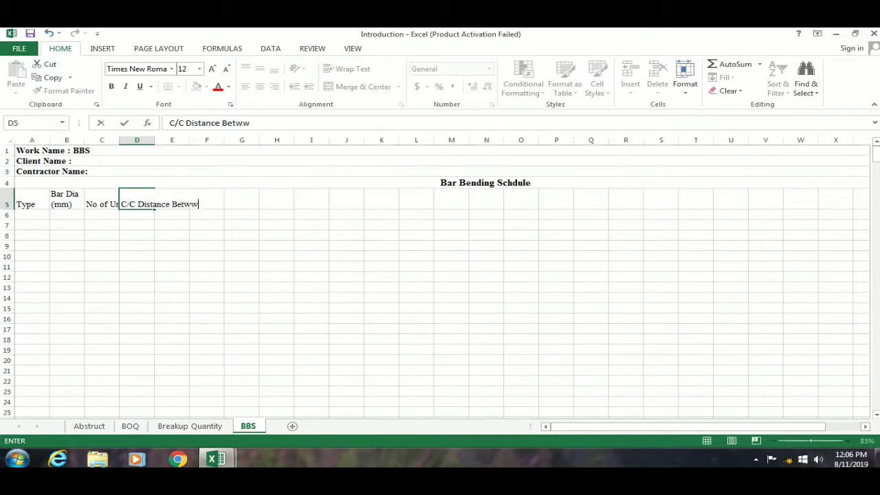
key(BackSpace)
text(een )
text(Bars)
click(137, 298)
click(101, 200)
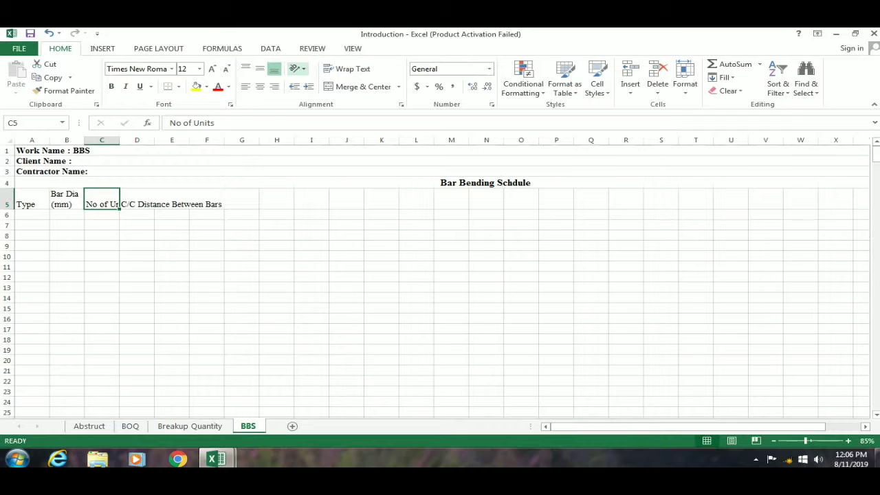
- Apply Wrap Text to the C5 and D5 headers
click(347, 69)
click(172, 199)
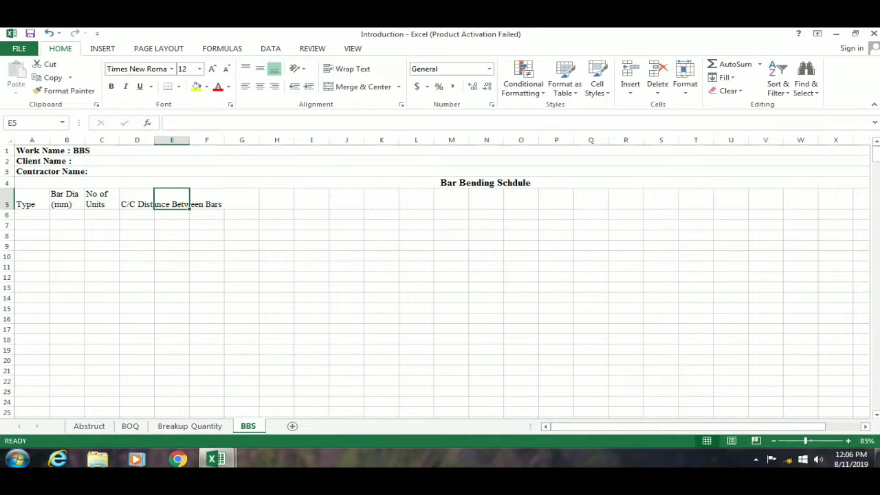
click(137, 200)
click(347, 69)
- Enter 'No of Bars per unit' in E5 with text wrapping
click(241, 208)
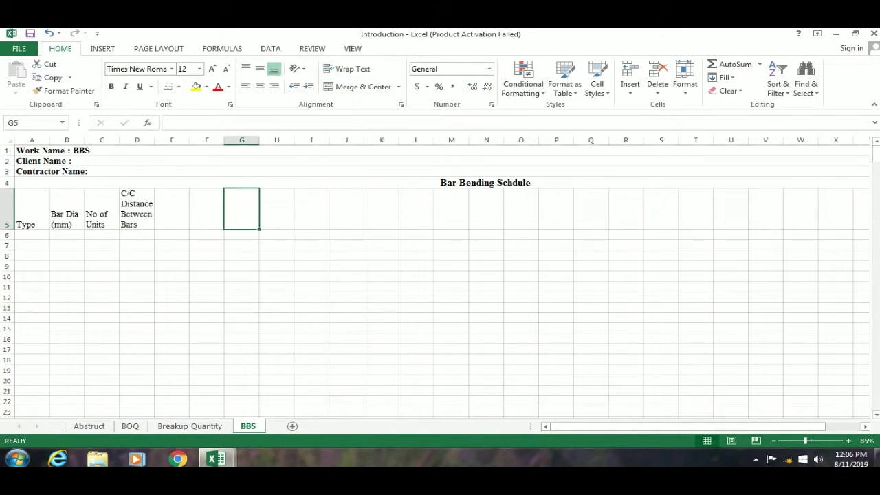
click(172, 208)
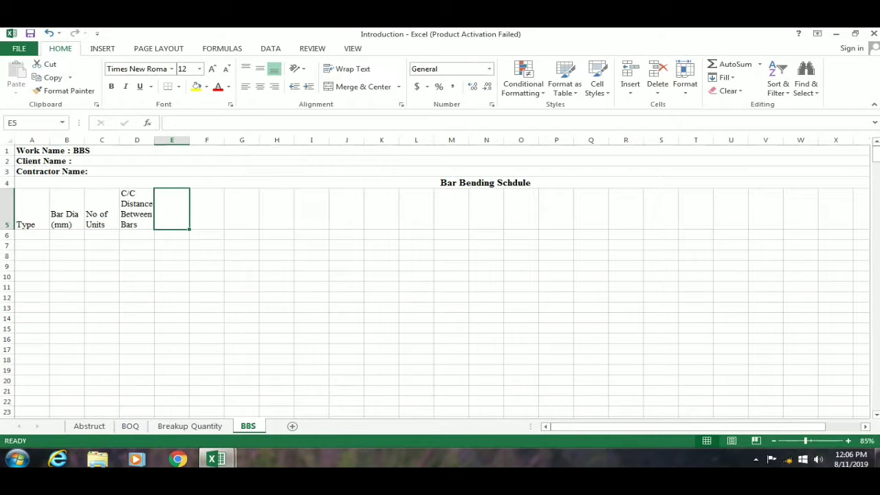
text(No)
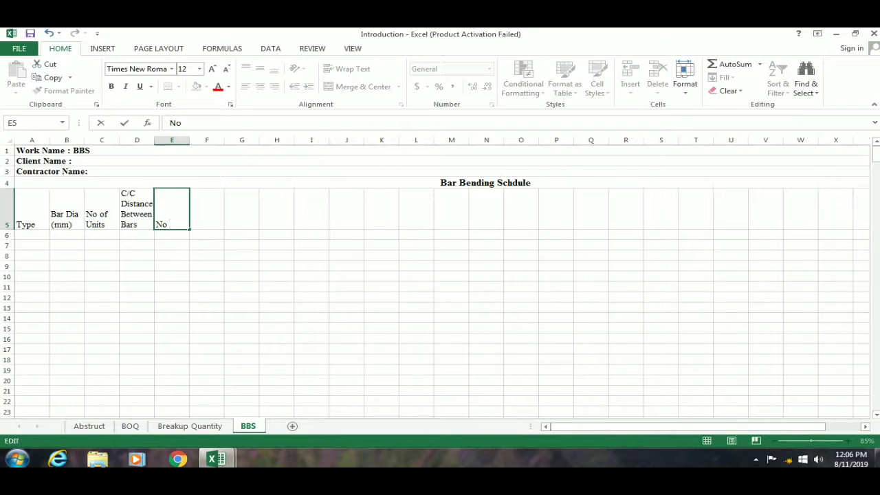
text( of Bars )
text(per u)
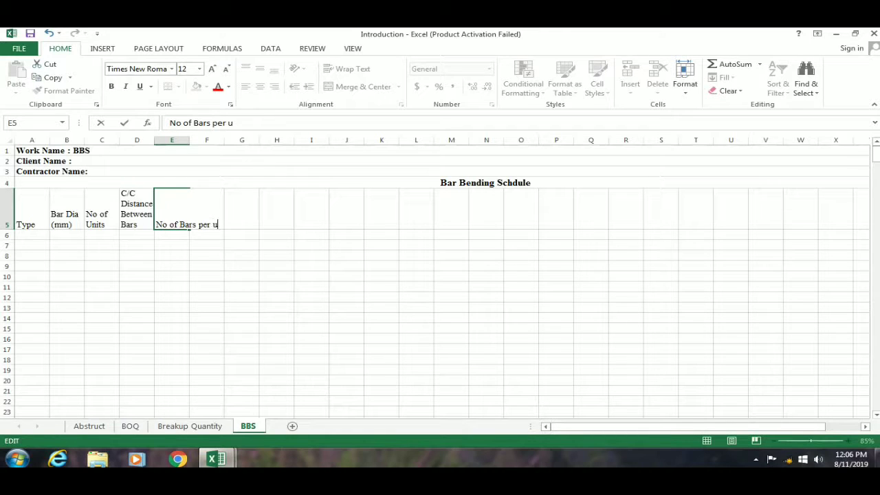
text(nit)
key(Tab)
key(Left)
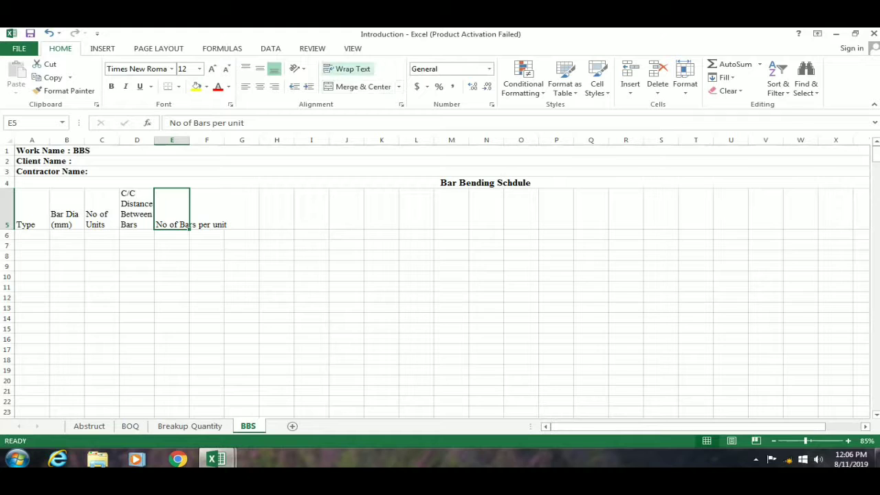
click(347, 68)
- Enter 'Total No of Bars' in F5 with text wrapping
click(206, 209)
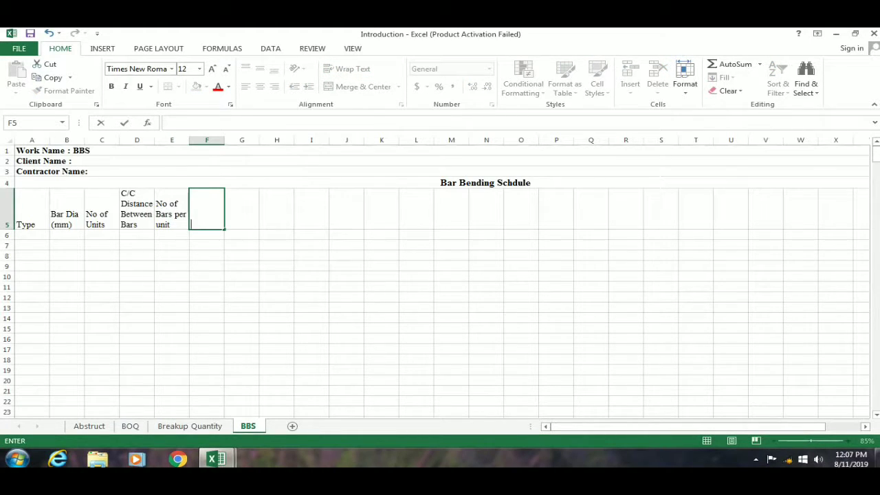
text(Total )
text(No)
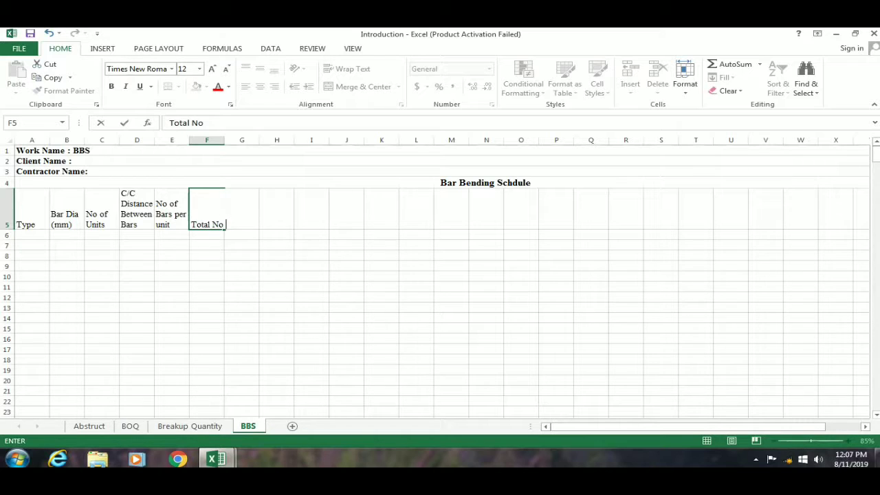
text( of b)
text(ars)
click(240, 225)
key(BackSpace)
text(B)
click(125, 123)
click(348, 69)
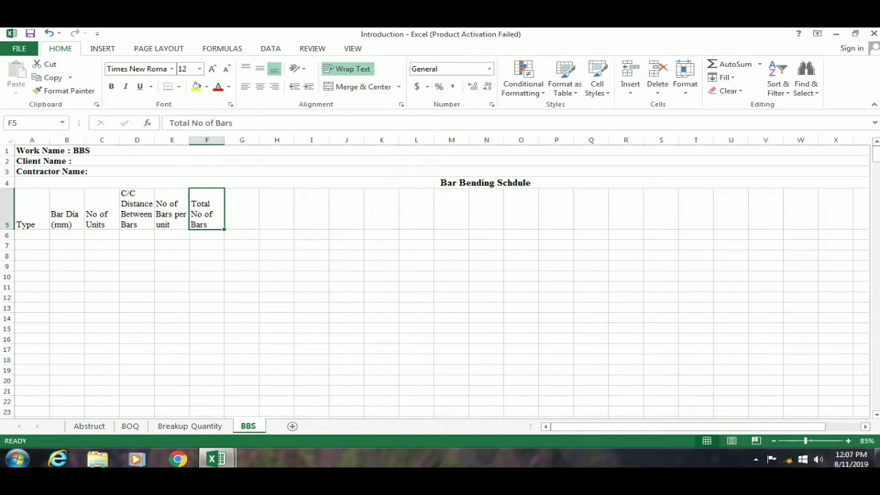
click(347, 235)
click(242, 209)
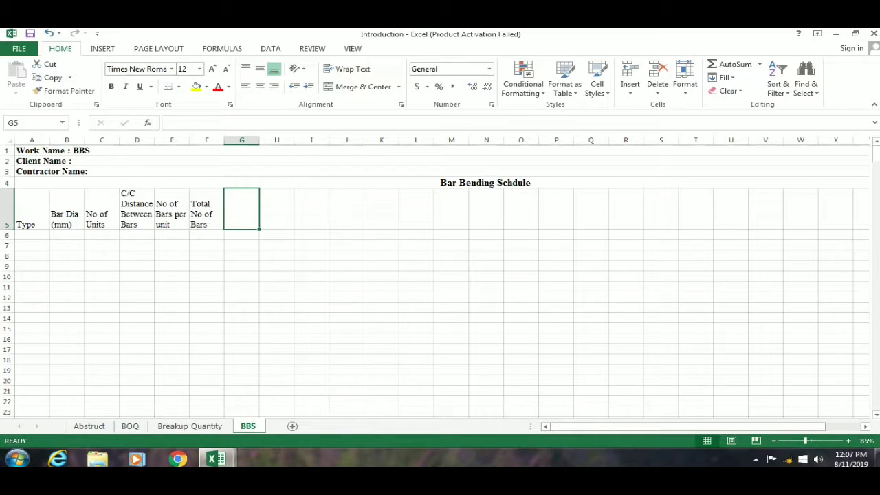
- Enter wrapped 'Bar Name /Location' in G5 and widen column G slightly
key(F2)
text(Bar )
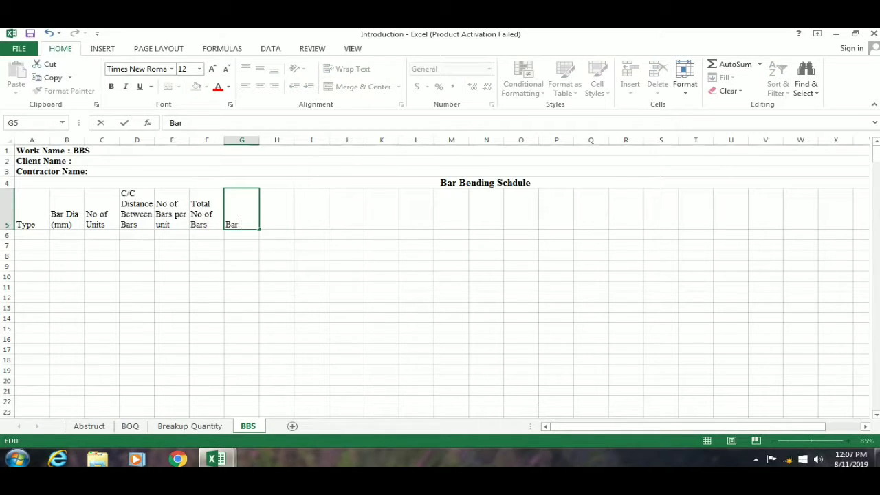
text(Name )
text(/Lo)
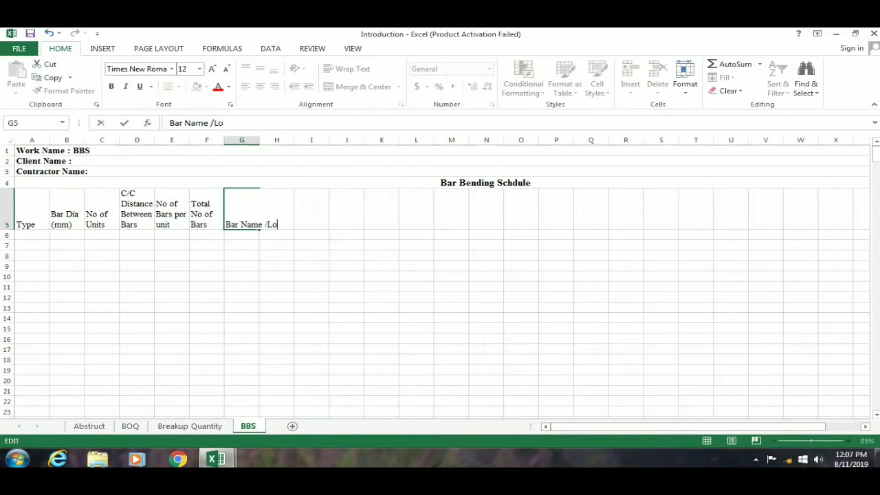
text(cation)
click(277, 287)
click(260, 225)
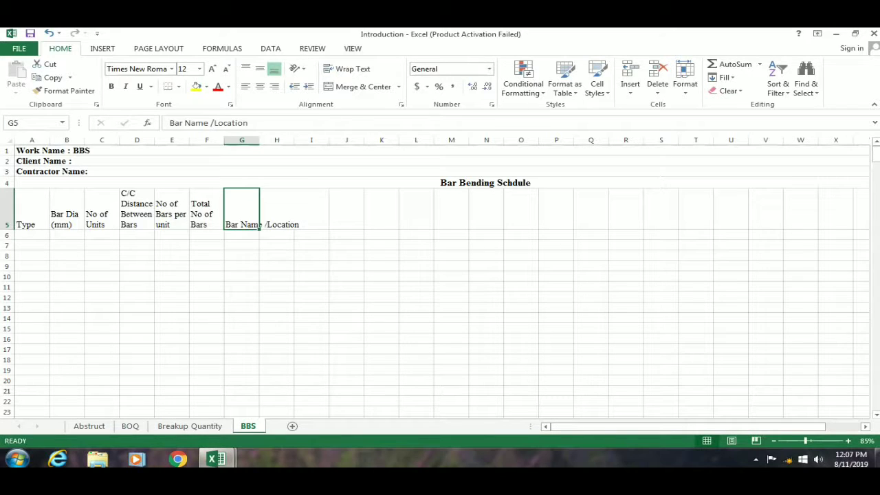
click(348, 69)
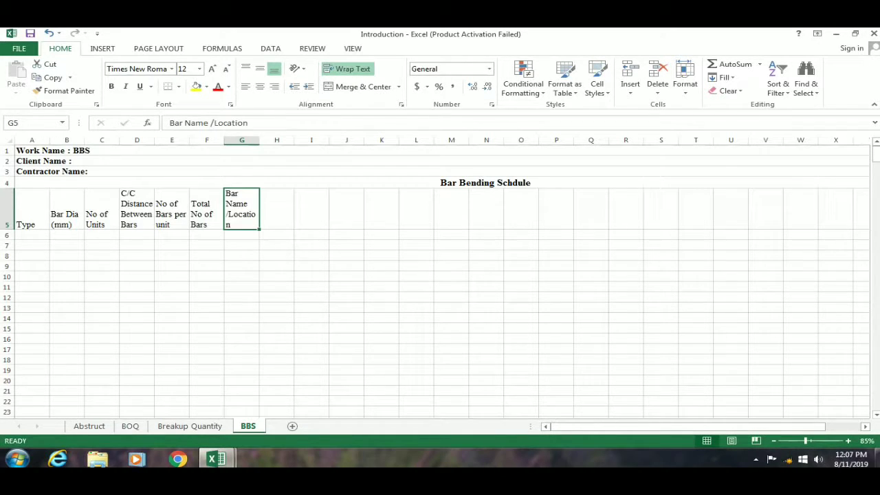
click(277, 210)
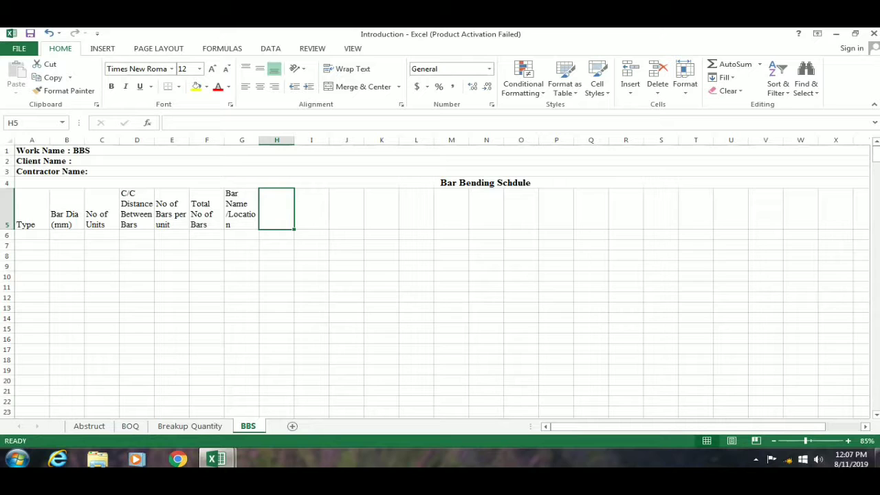
drag(258, 140, 265, 139)
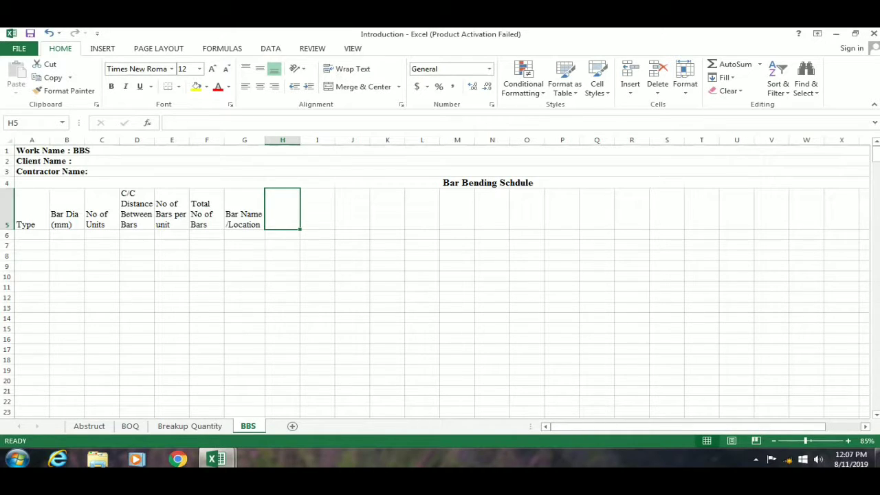
- Select cells H5 to N5, then select the Type header and the cell below
key(F2)
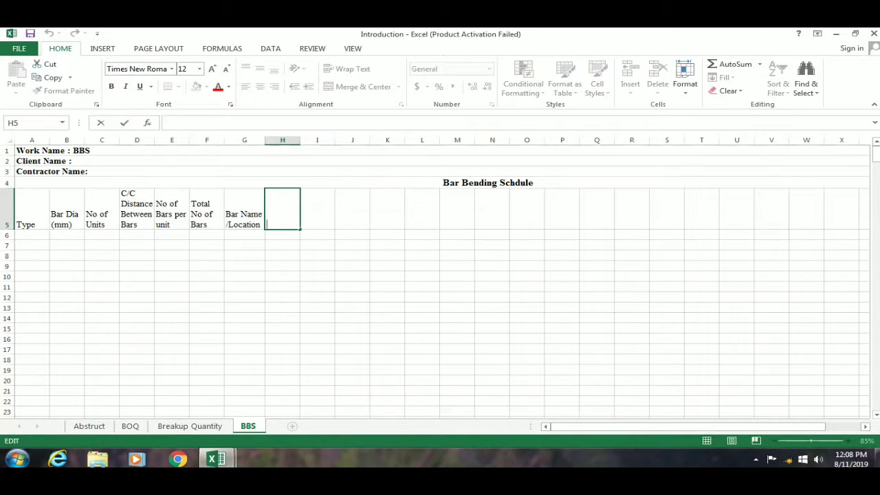
click(352, 297)
click(282, 208)
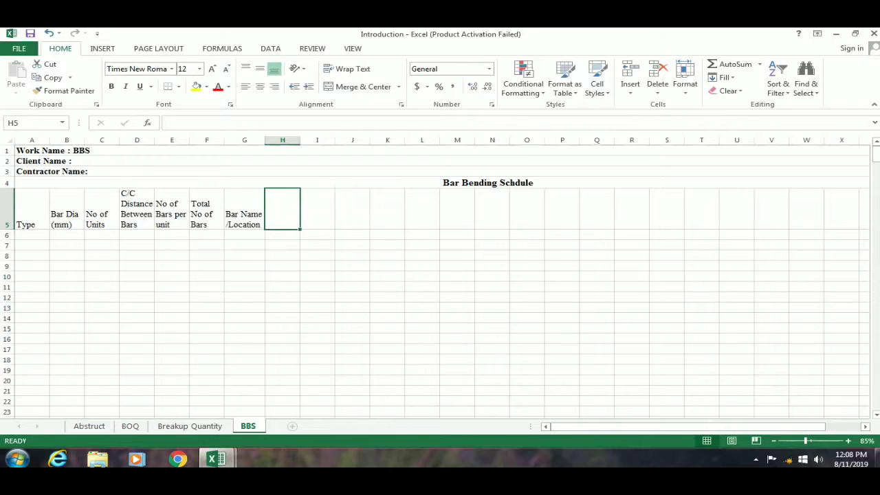
drag(282, 208, 492, 208)
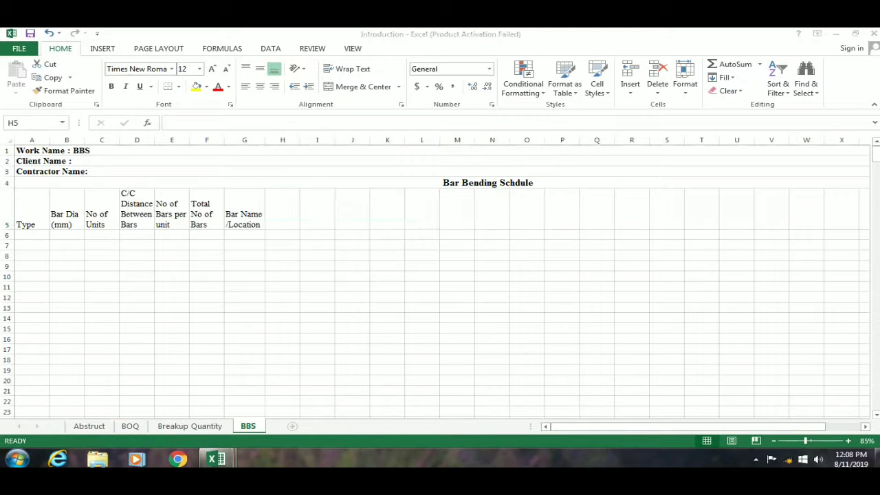
click(282, 286)
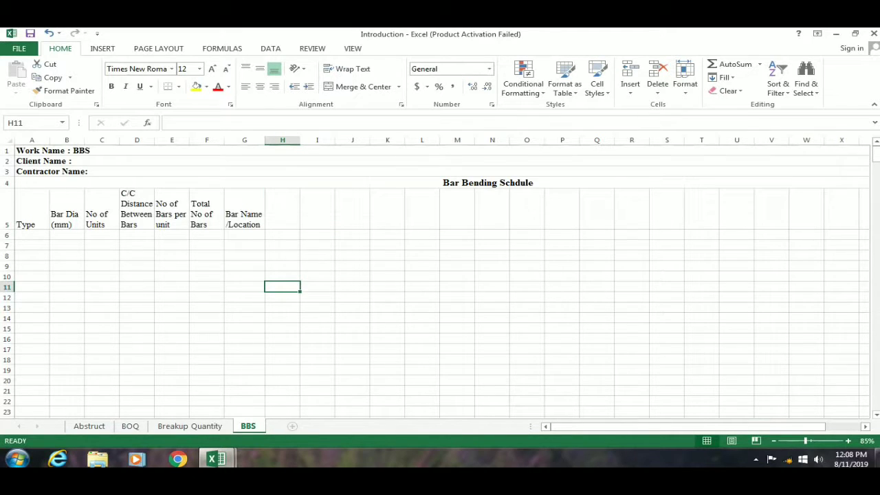
drag(32, 213, 31, 235)
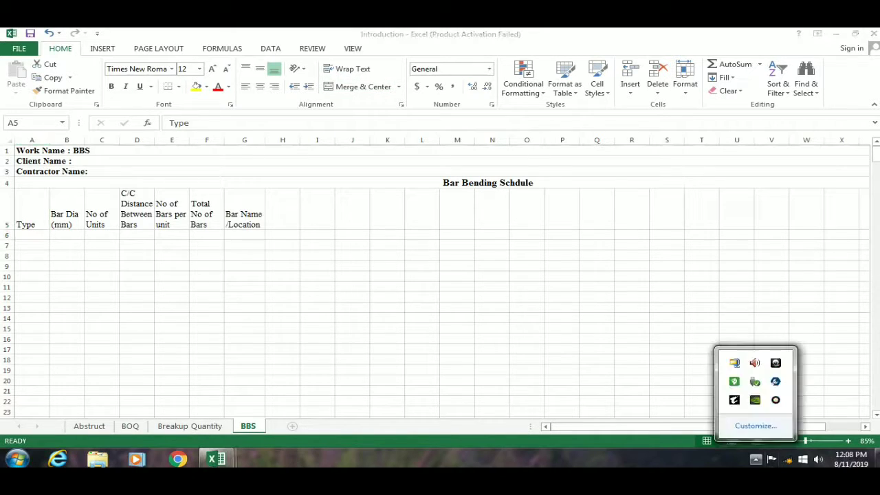
- Merge and centre the Type, Bar Dia (mm) and No of Units headers over rows 5–6
click(756, 460)
click(757, 459)
click(217, 459)
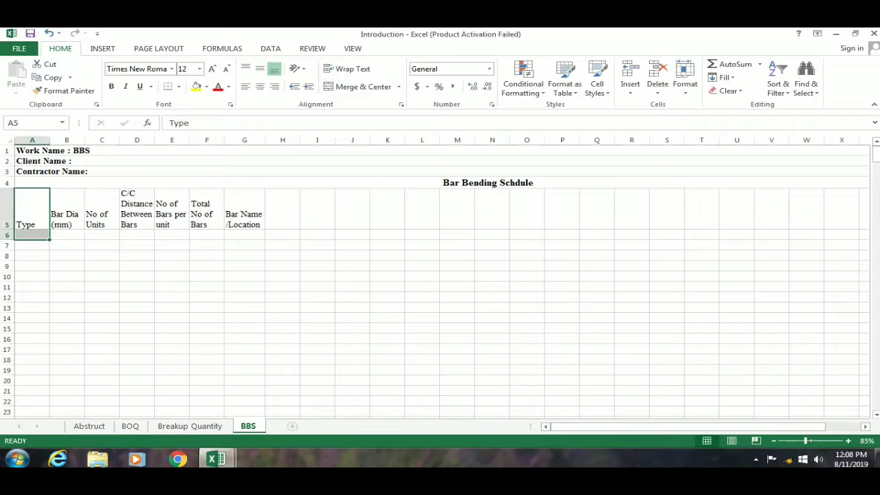
click(363, 87)
drag(66, 214, 67, 241)
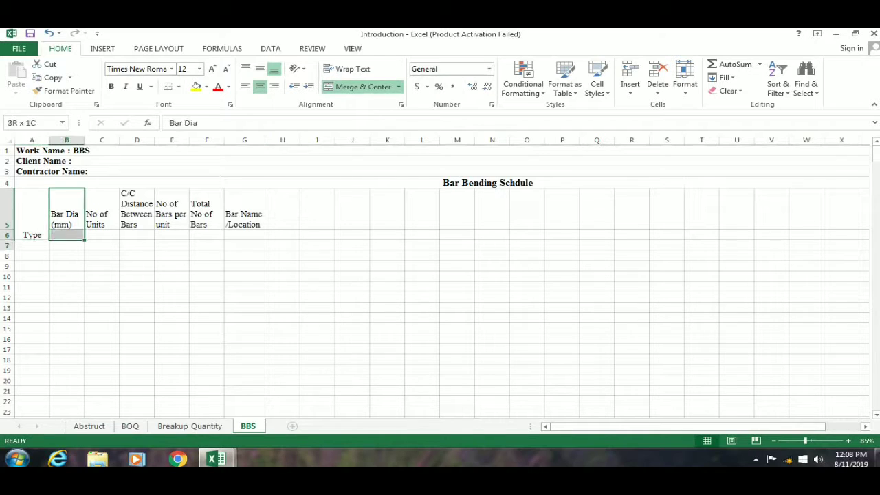
click(363, 87)
drag(102, 214, 102, 241)
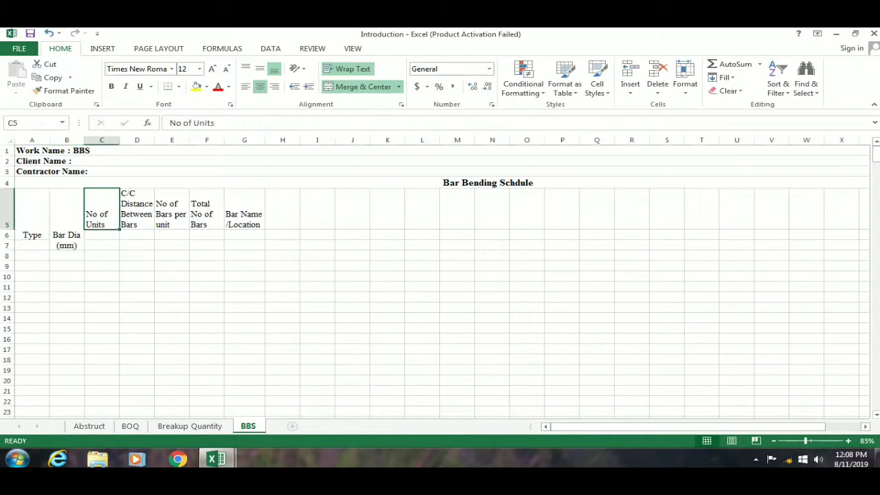
click(363, 86)
- Redo the Bar Dia merge, then merge C/C Distance, No of Bars per unit and Total No of Bars
click(244, 214)
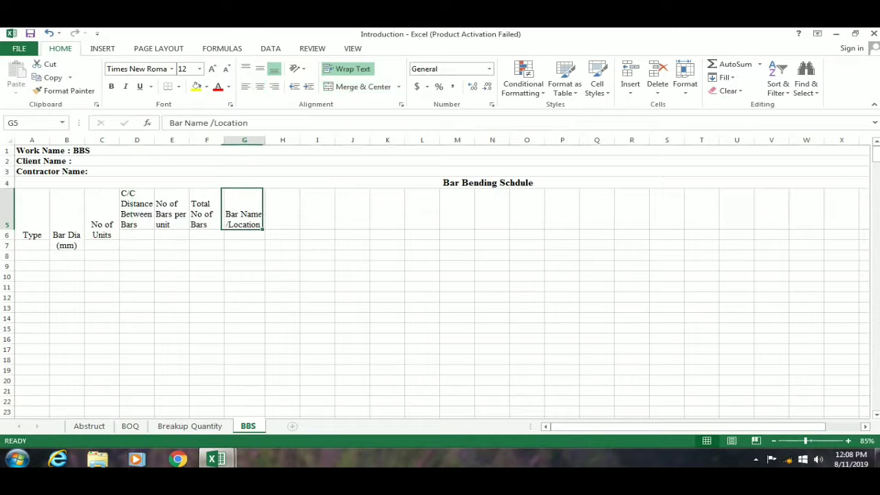
click(67, 227)
click(363, 87)
click(137, 214)
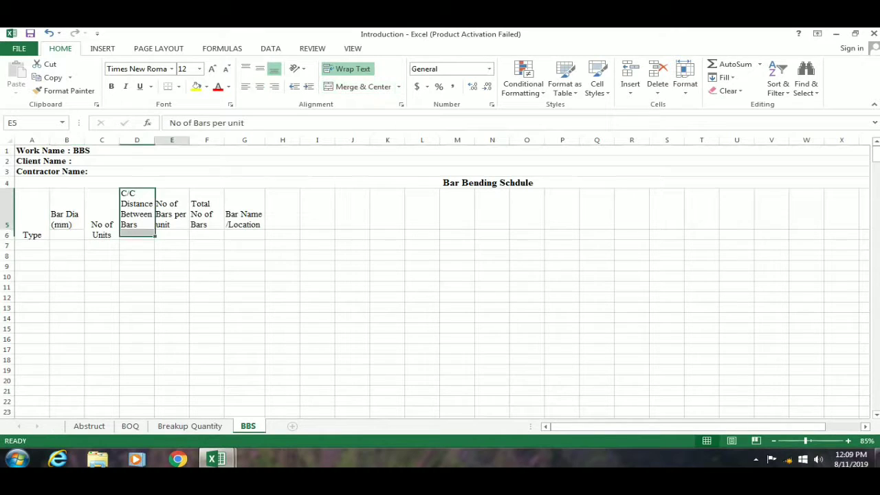
click(172, 214)
click(67, 214)
drag(66, 214, 66, 235)
click(363, 87)
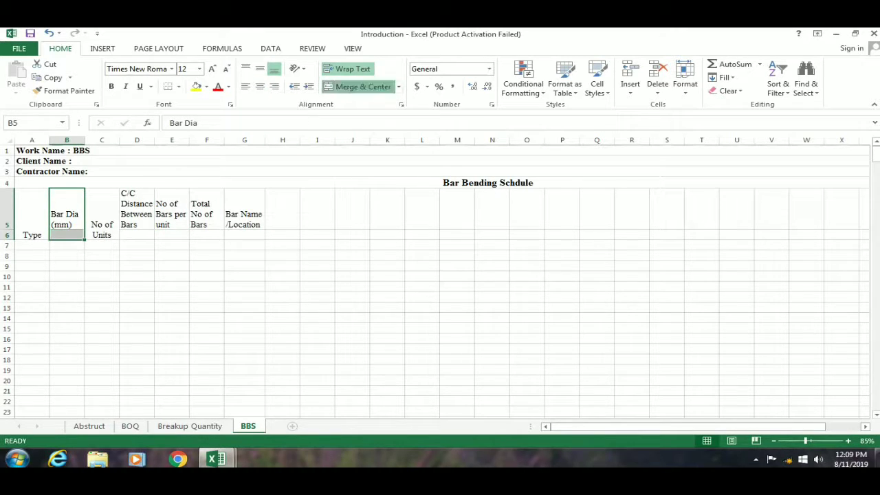
mouse_move(136, 213)
mouse_down()
mouse_move(137, 234)
mouse_move(206, 235)
mouse_up()
click(363, 87)
click(364, 87)
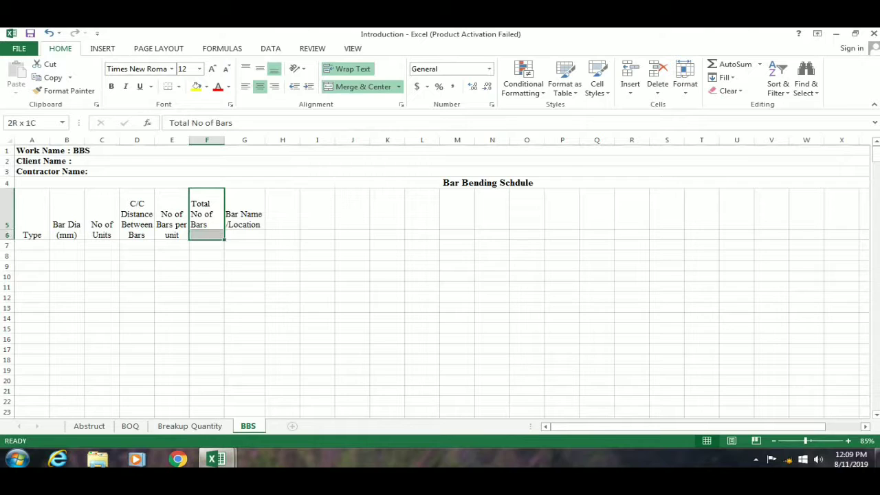
click(363, 86)
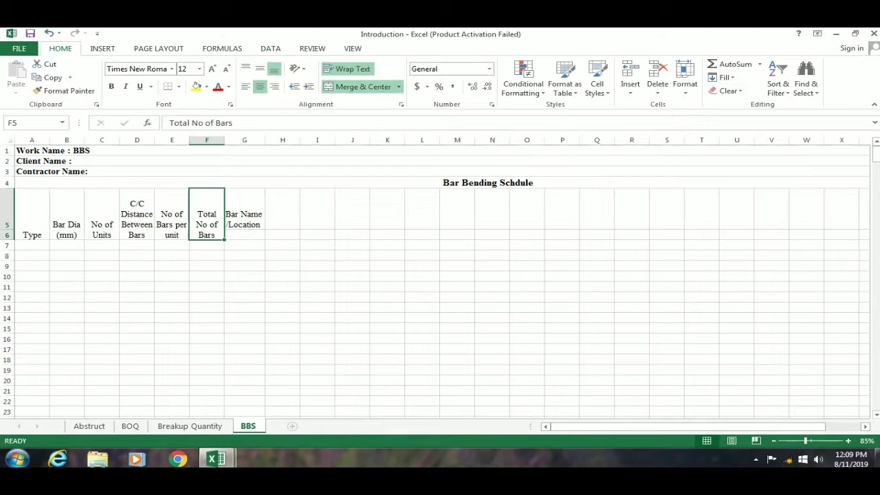
- Finish the Total No of Bars heading and merge Bar Name /Location across G5:G6
click(756, 460)
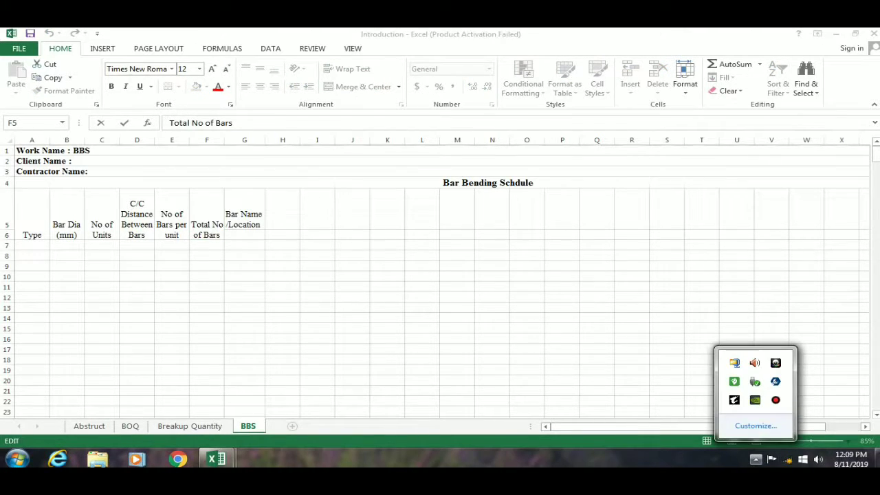
click(756, 460)
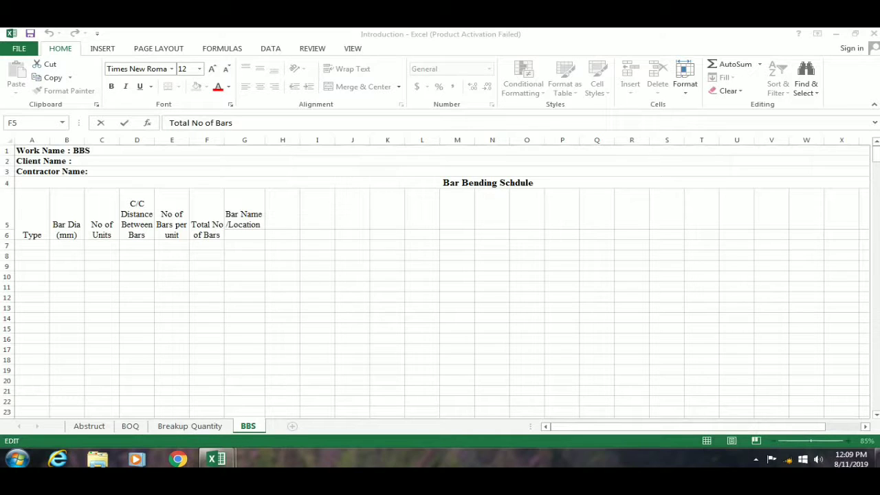
click(244, 266)
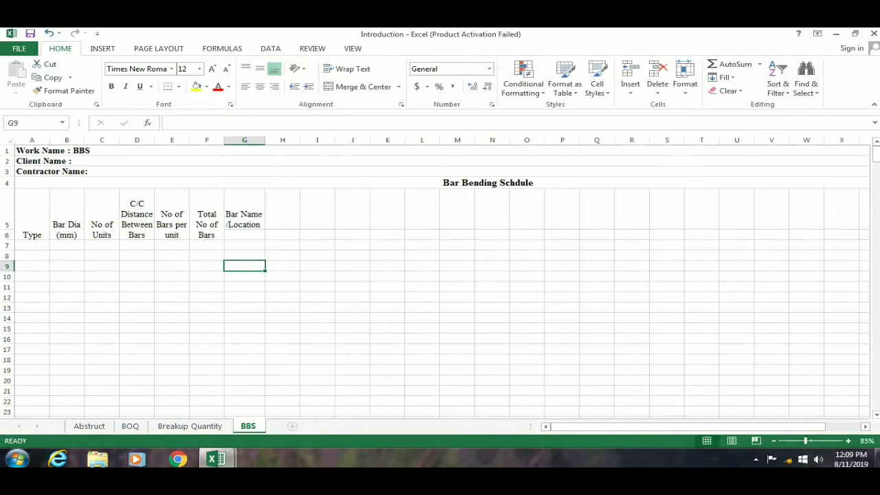
drag(244, 214, 244, 234)
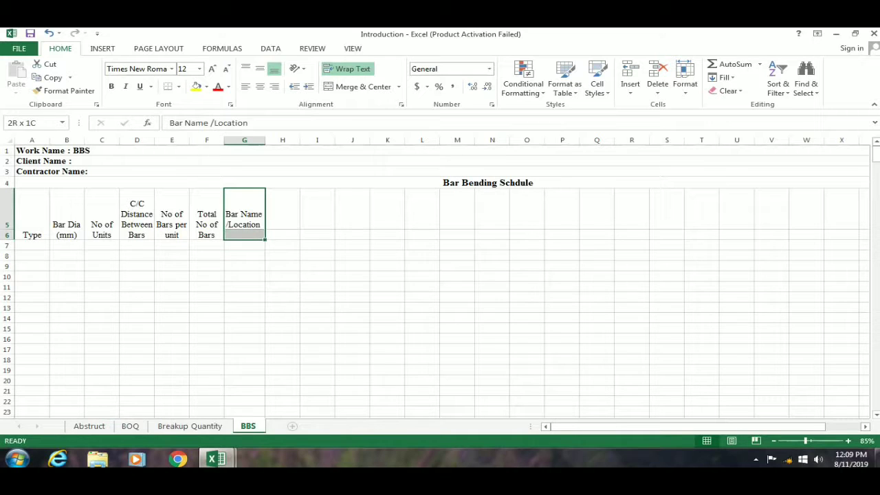
click(357, 87)
- Select the empty header cells from H5 across to K5
click(526, 327)
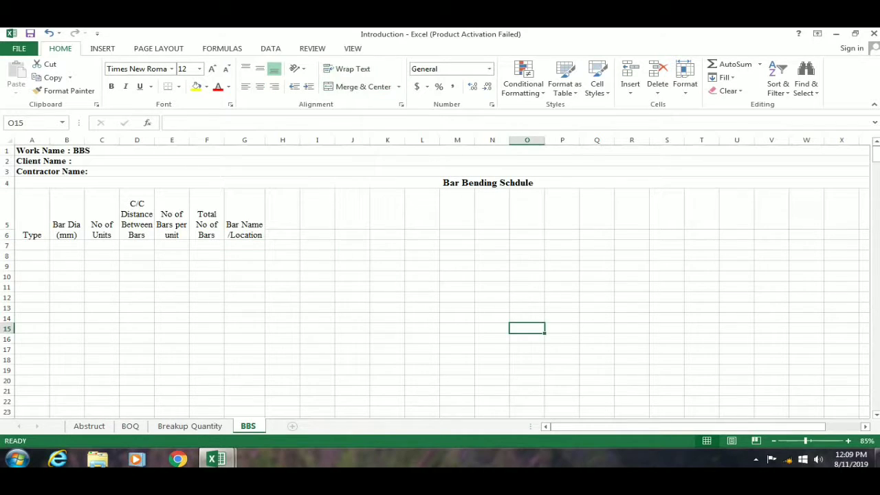
drag(282, 207, 353, 234)
click(282, 206)
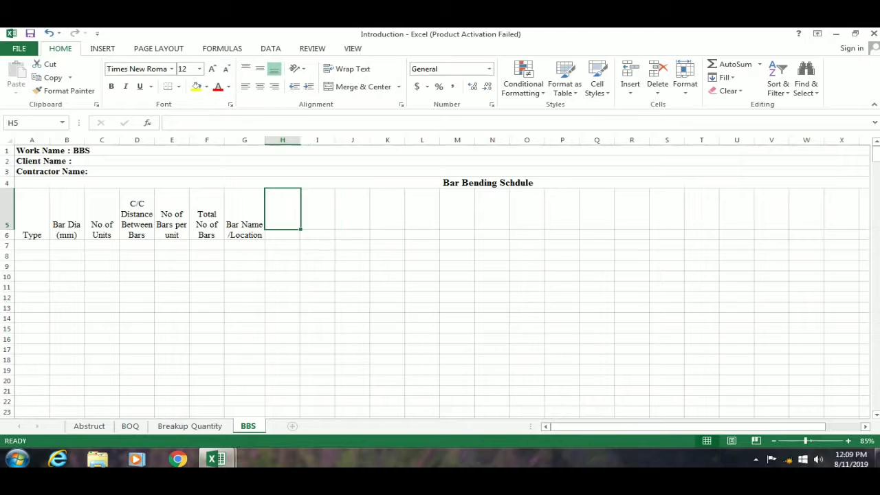
drag(282, 206, 492, 206)
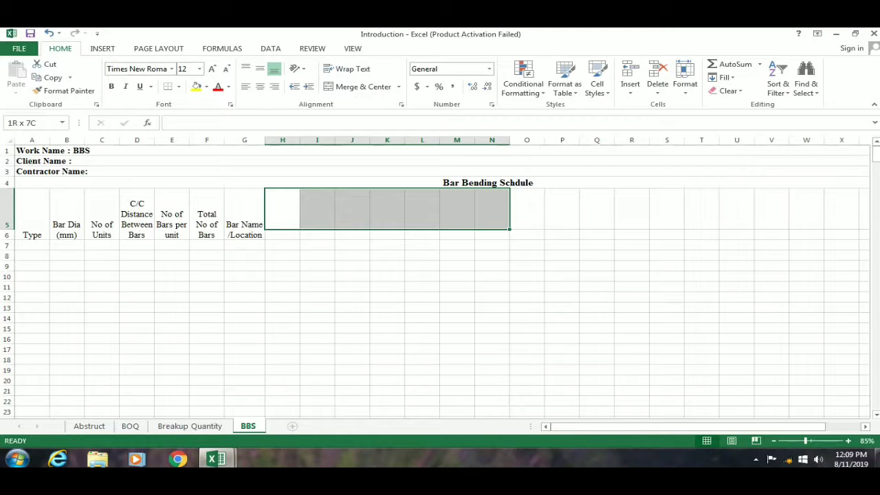
- Merge and centre H5 through Q5, then make row 5 shorter
drag(492, 206, 597, 207)
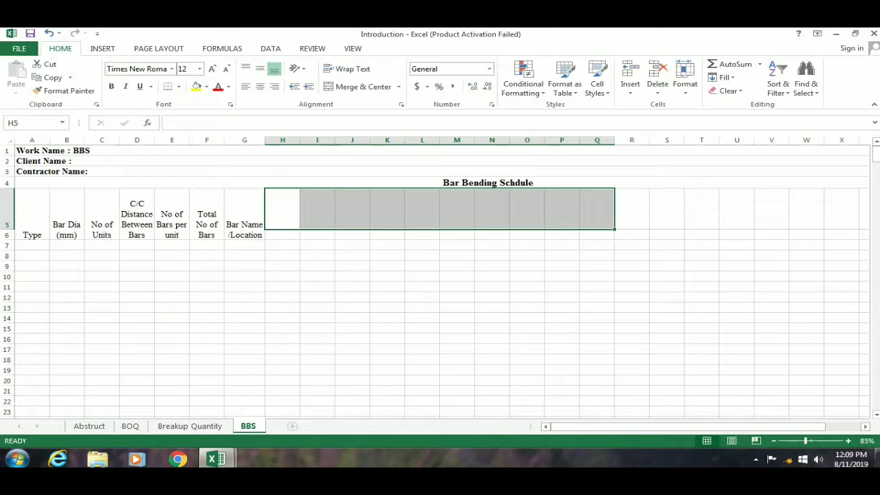
click(363, 87)
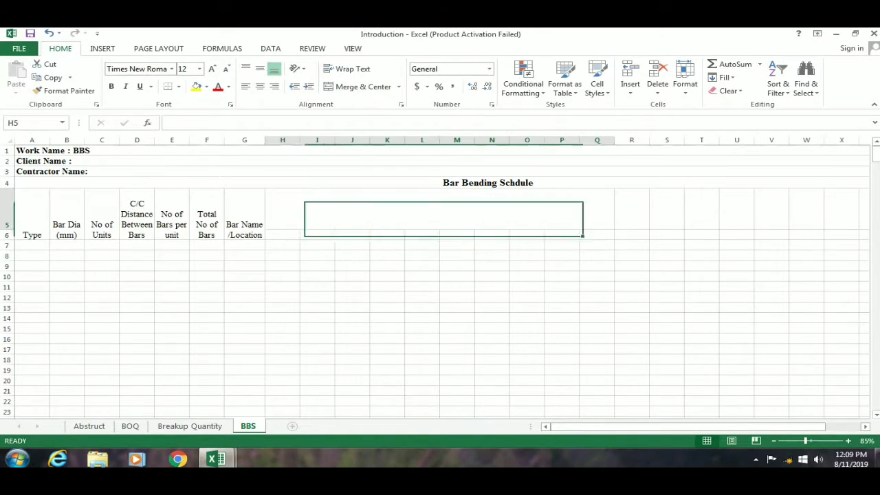
drag(8, 230, 8, 200)
- Recheck Wrap Text on the Bar Dia and C/C Distance headings and make row 6 taller
click(32, 199)
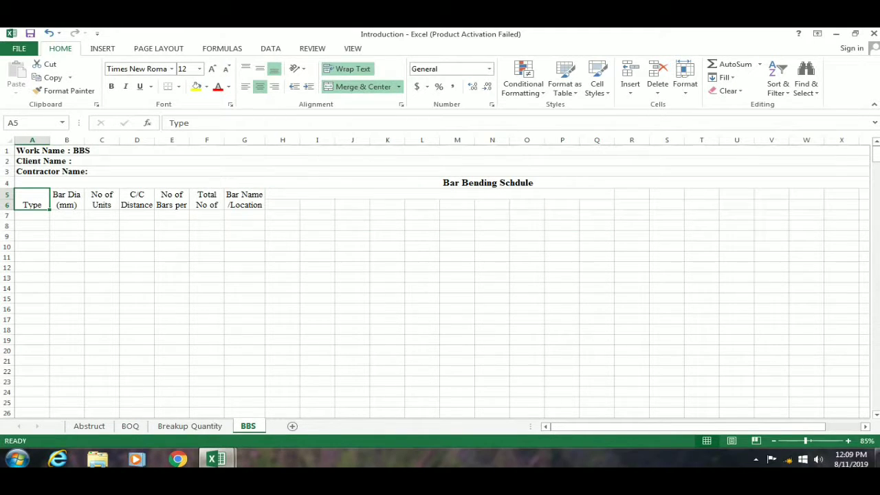
click(66, 200)
click(347, 69)
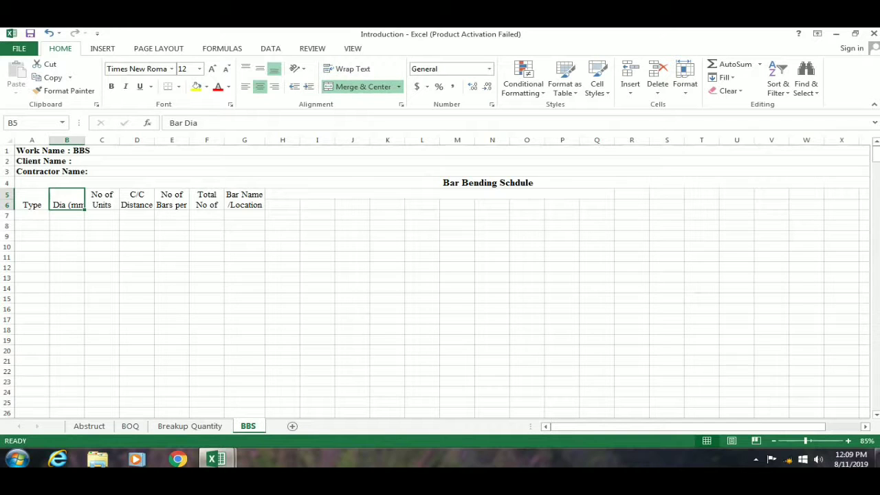
click(348, 69)
click(101, 199)
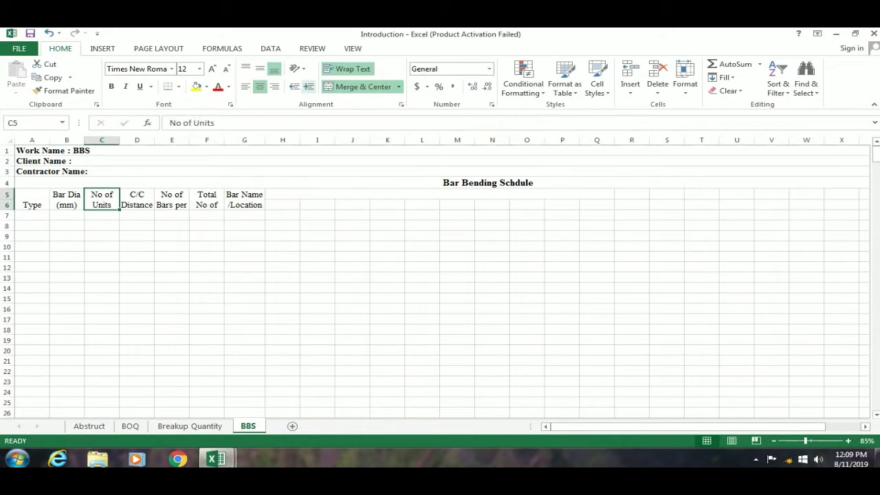
click(137, 200)
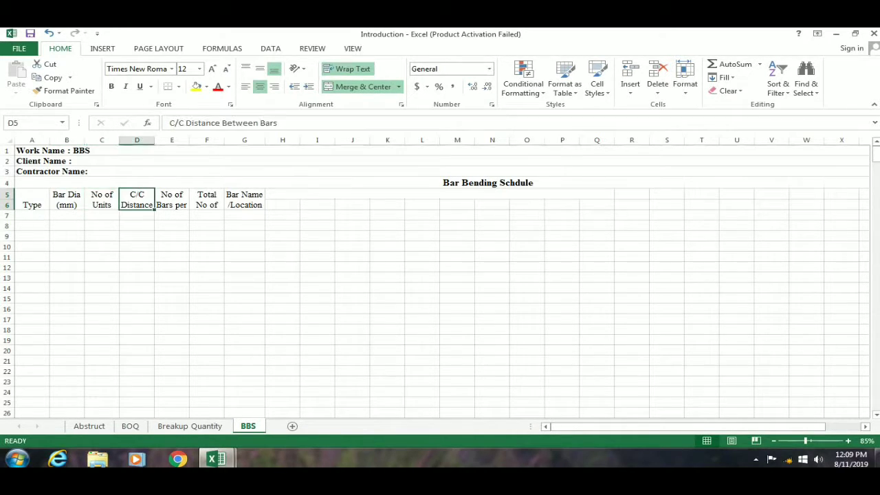
click(347, 69)
click(347, 69)
drag(7, 209, 7, 236)
- Re-merge the Bar Name /Location heading across rows 5 and 6
click(172, 212)
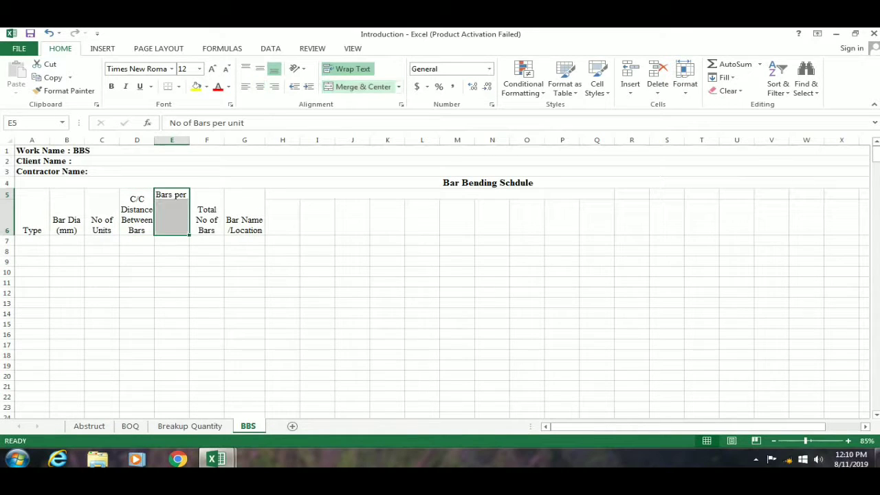
click(206, 212)
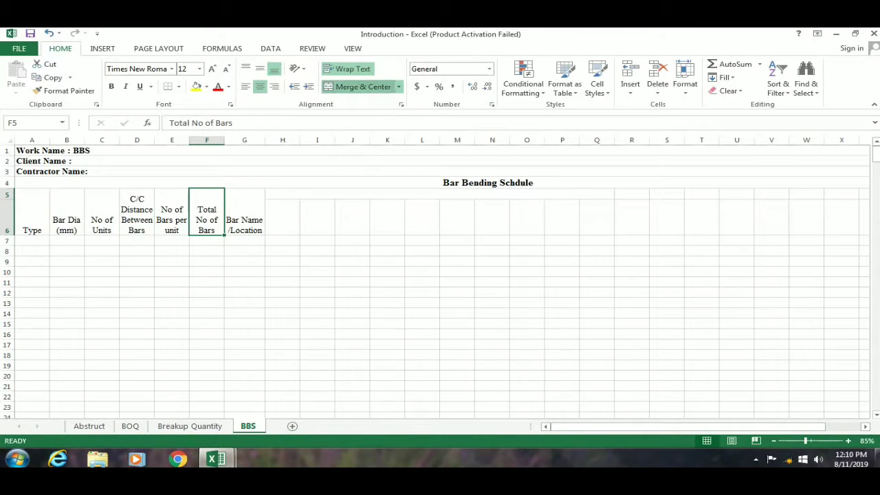
click(244, 211)
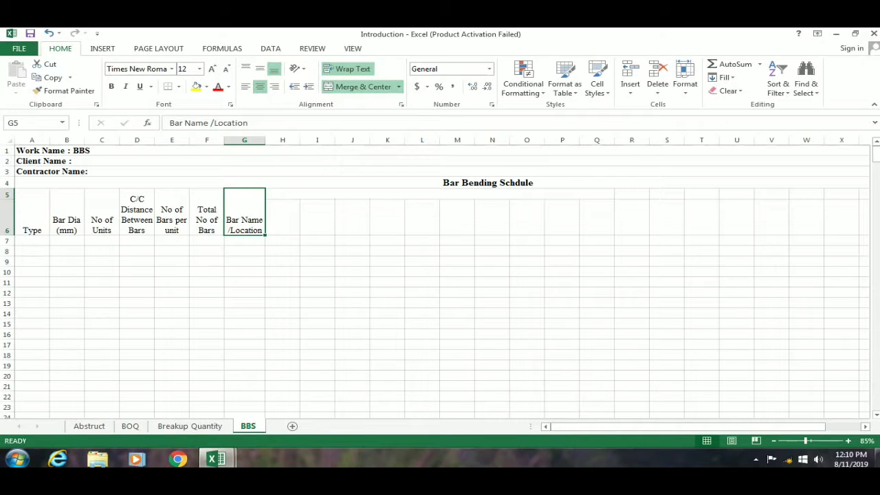
click(363, 86)
click(363, 87)
click(363, 87)
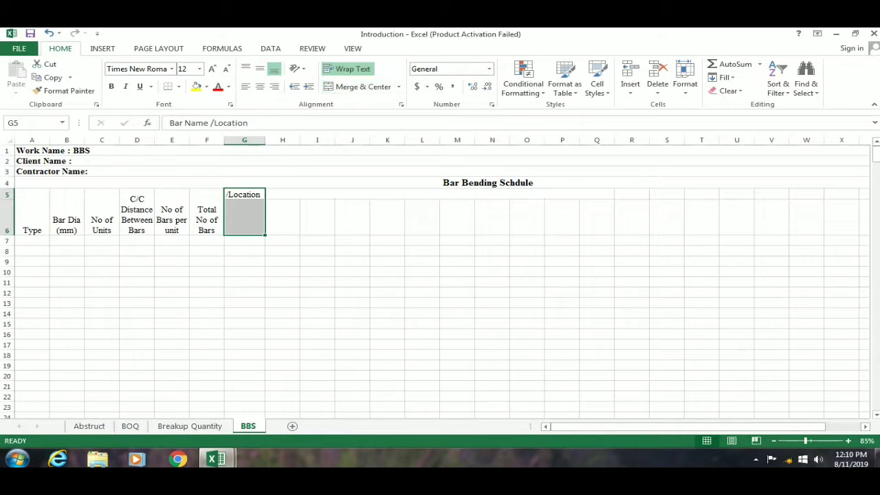
click(363, 86)
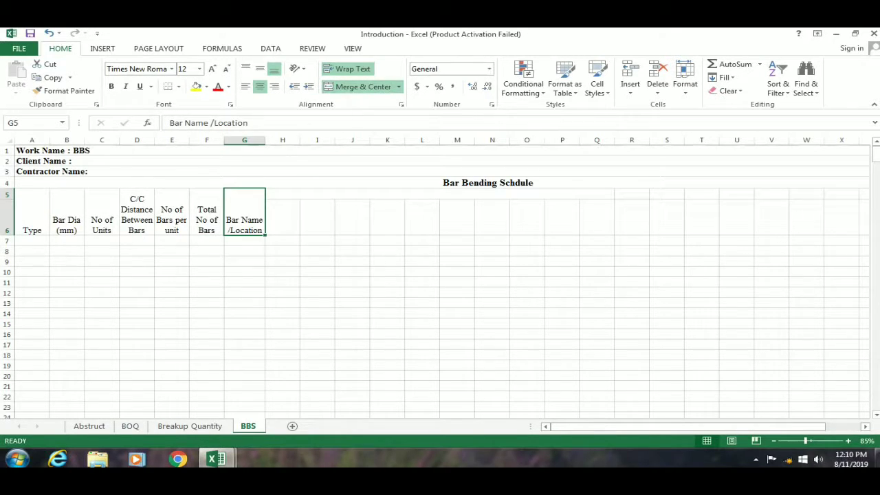
click(440, 194)
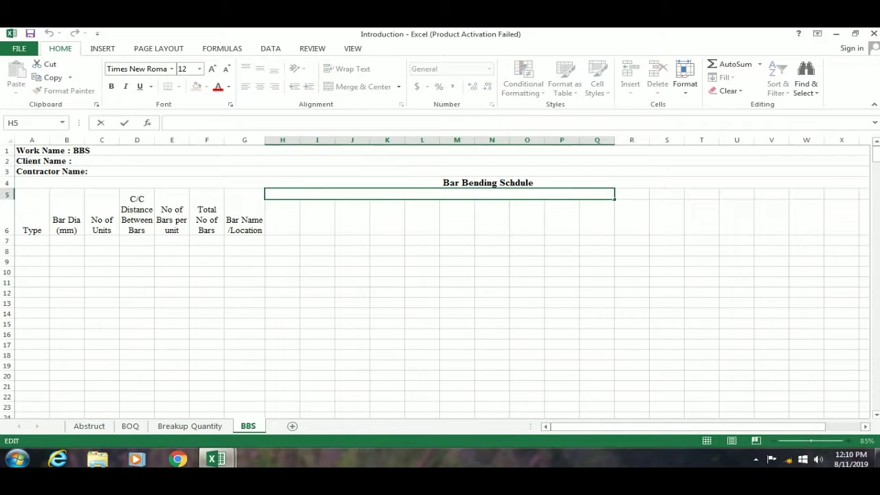
- Enter the heading 'Dimension' in the merged H5:Q5 cell, fixing the misspelling
text(Dimenti)
text(on)
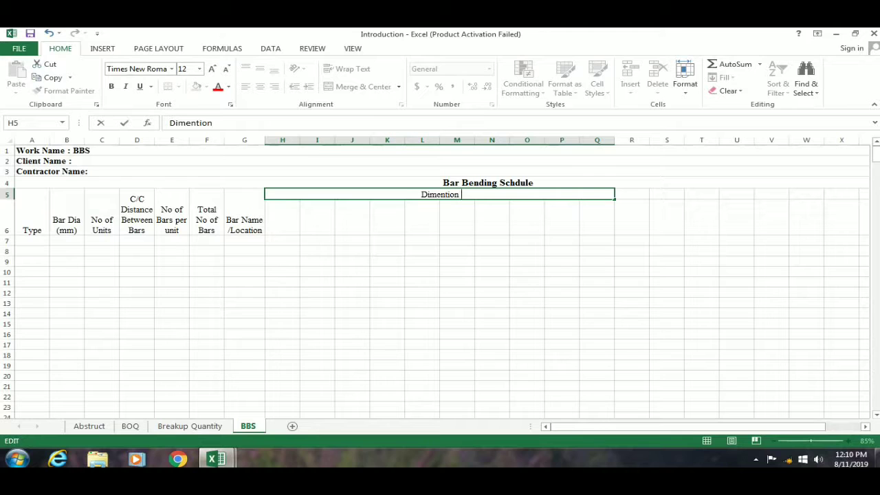
key(BackSpace)
key(BackSpace)
key(BackSpace)
key(BackSpace)
text(on)
key(Return)
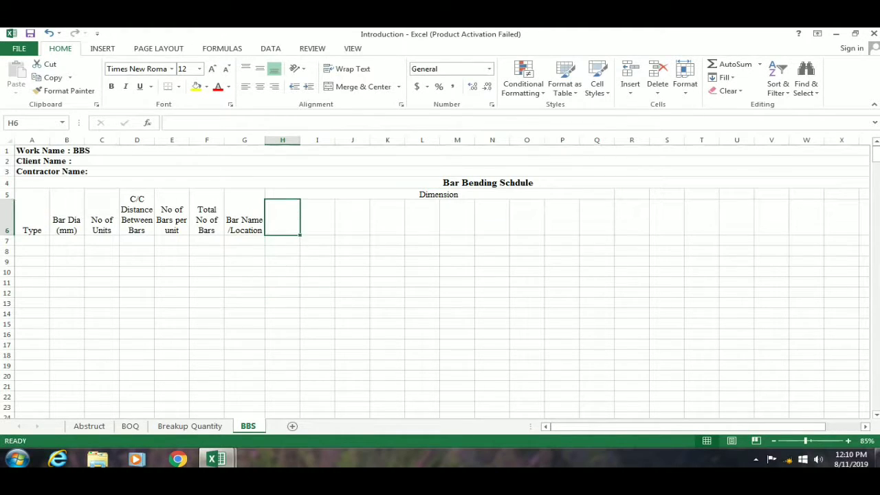
- Enter the letters A, B, C, D, E and F in H6 through M6
text(A)
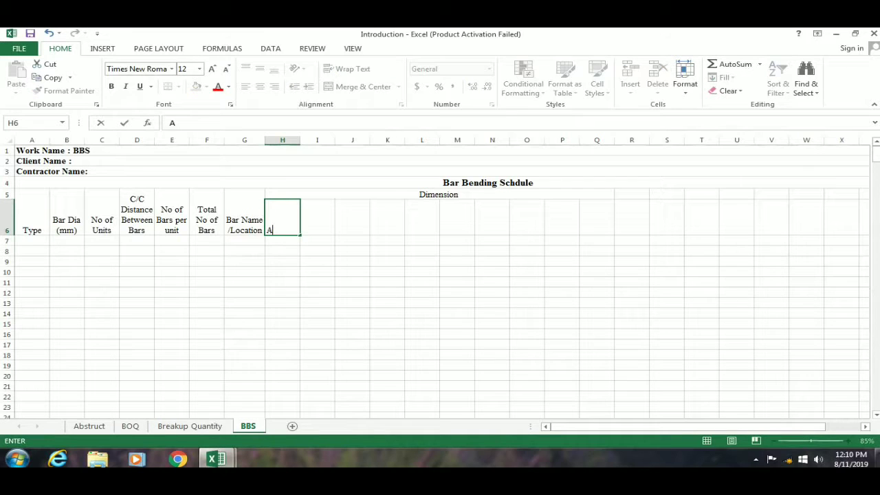
key(Tab)
text(B)
key(Tab)
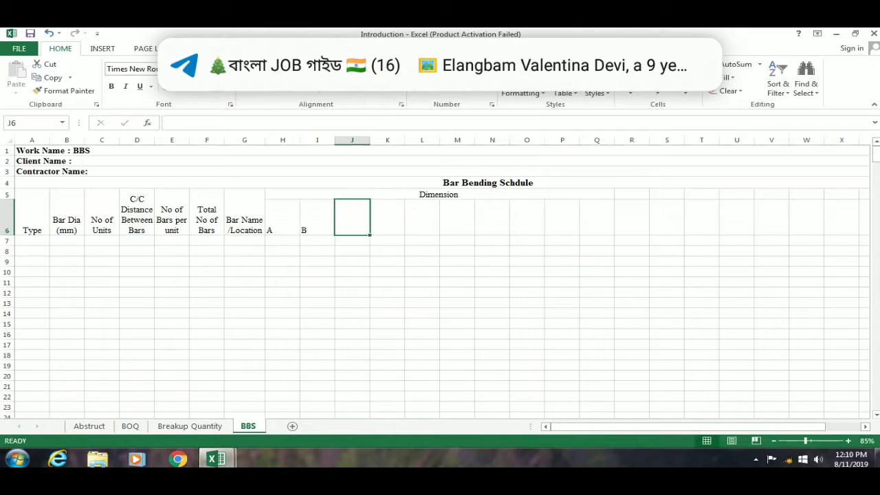
text(C)
key(Tab)
text(D)
key(Tab)
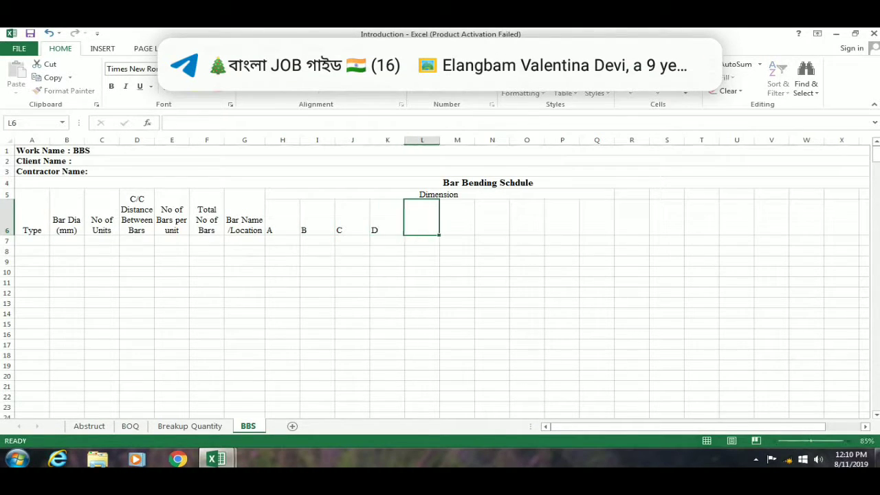
text(E)
key(Tab)
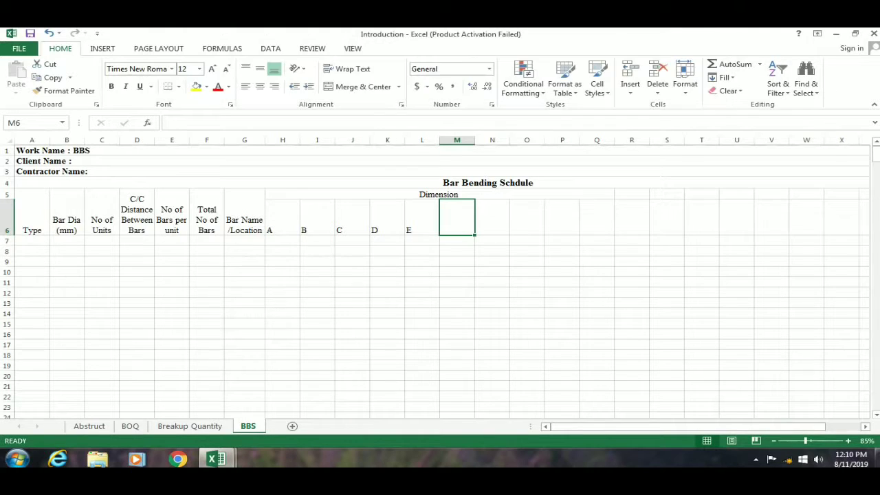
text(F)
key(Tab)
- Enter G, H, I and J in N6 through Q6, correcting the mistyped GH entry
text(G)
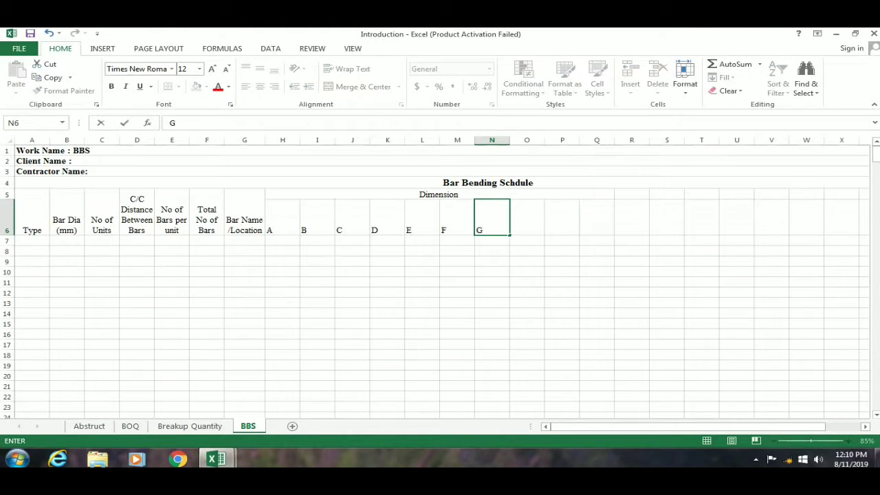
text(H)
key(Tab)
key(shift+Tab)
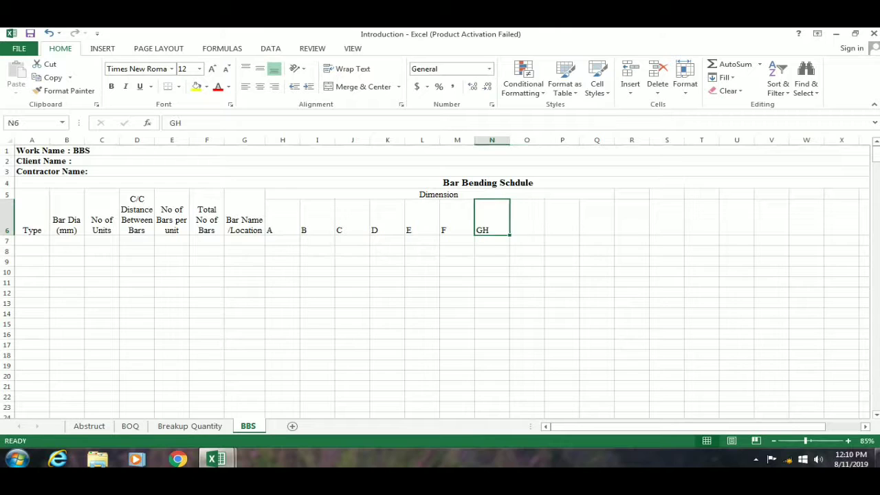
key(F2)
key(BackSpace)
key(Tab)
text(H)
key(Tab)
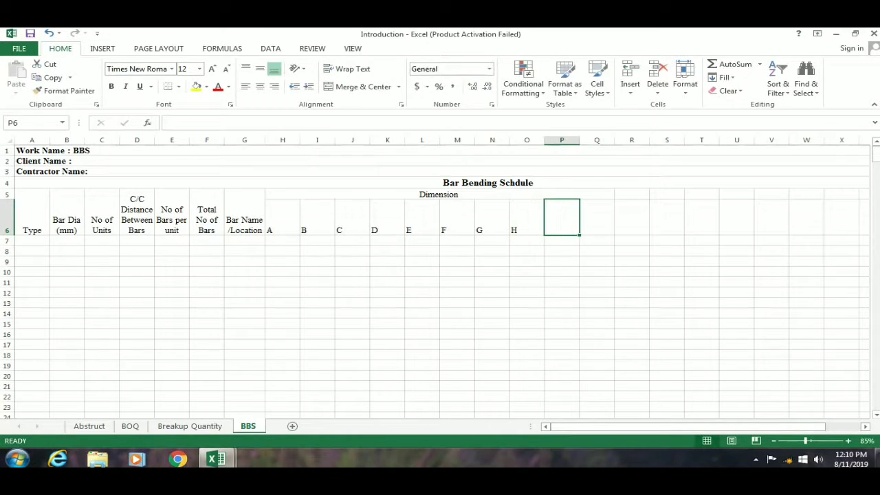
text(I)
key(Tab)
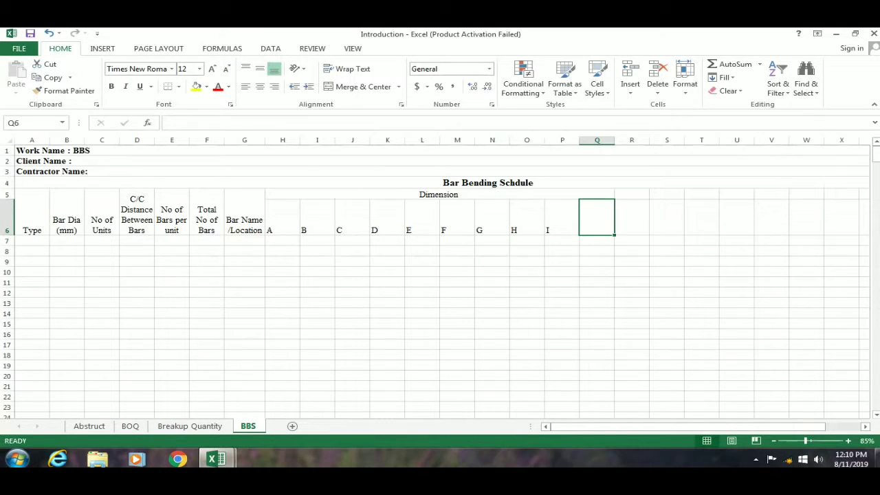
text(J)
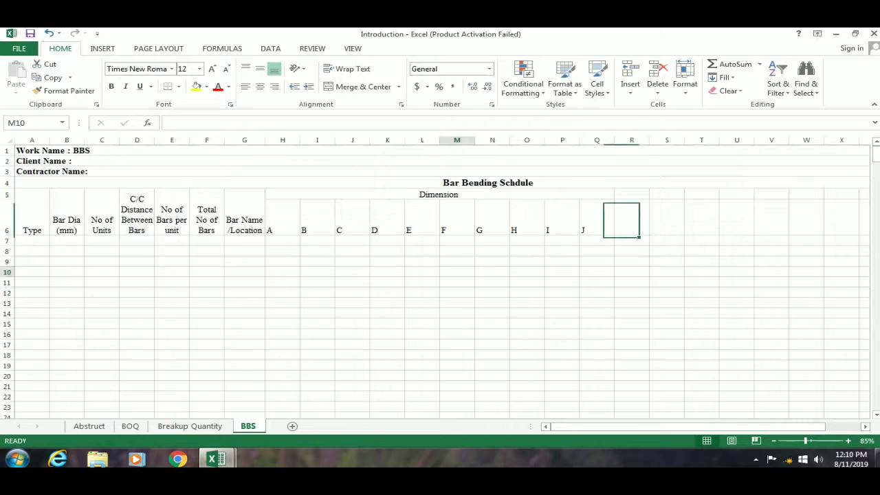
click(456, 271)
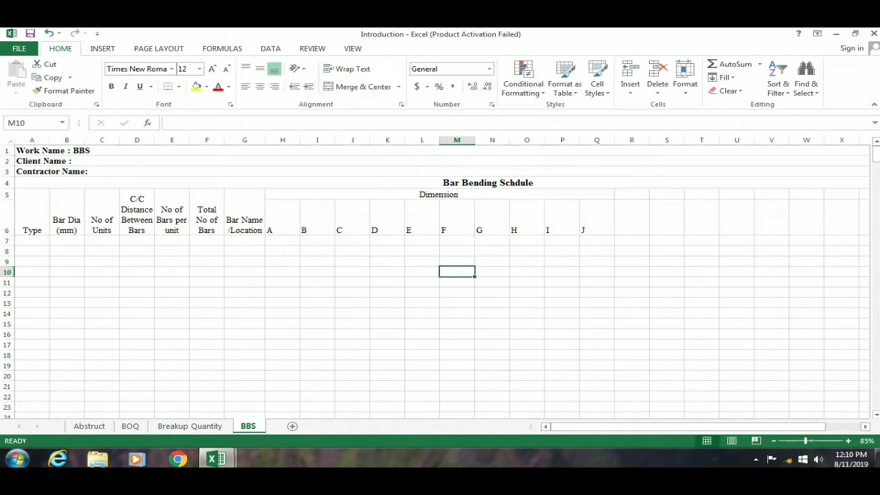
- Apply All Borders to the whole BBS table range A1:AA26
scroll(440, 275, down, 1)
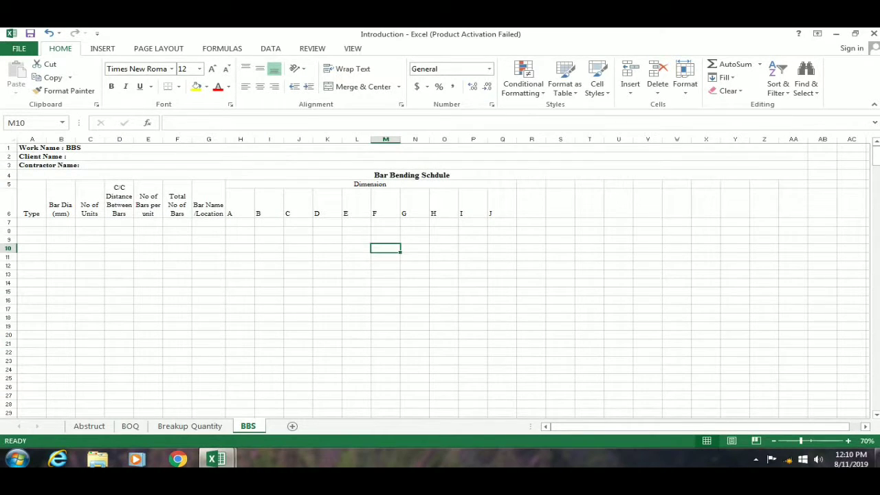
click(48, 148)
drag(48, 148, 49, 387)
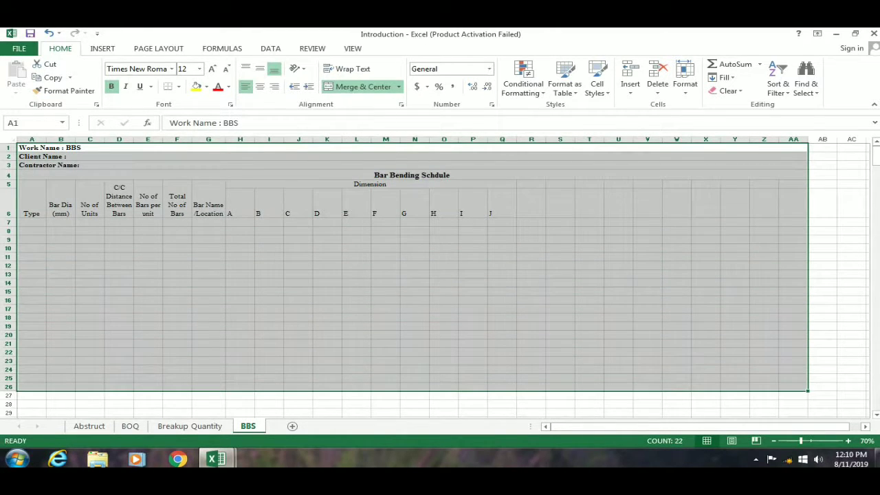
click(178, 86)
click(206, 185)
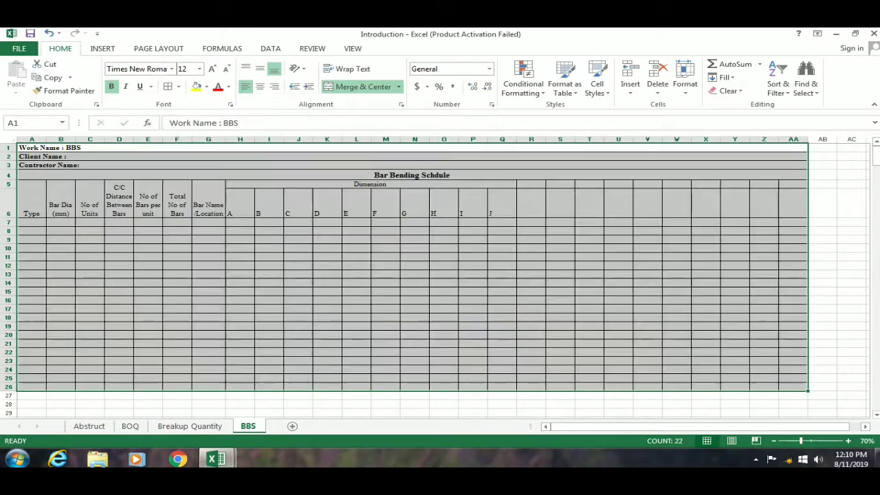
click(327, 256)
- Top-align and horizontally centre the header labels across A5:AA6
ctrl+scroll(440, 275, up, 1)
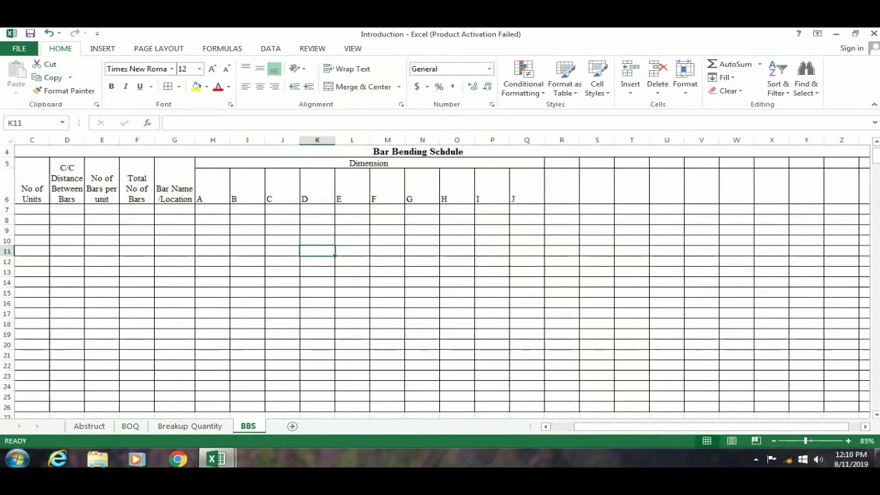
ctrl+scroll(440, 275, down, 1)
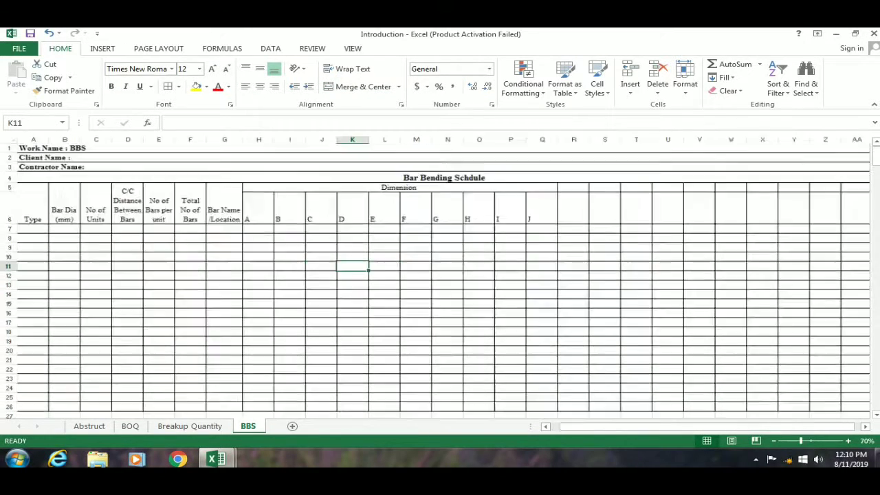
click(8, 204)
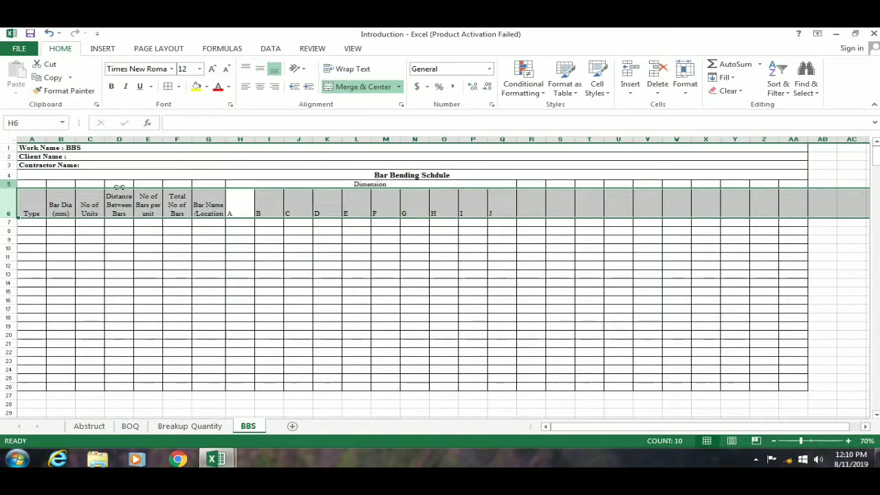
drag(9, 148, 8, 213)
click(147, 239)
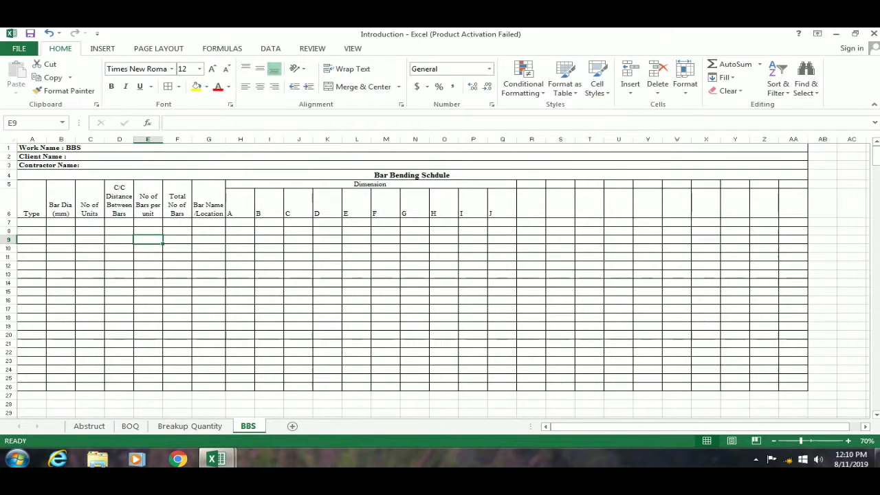
drag(31, 199, 793, 206)
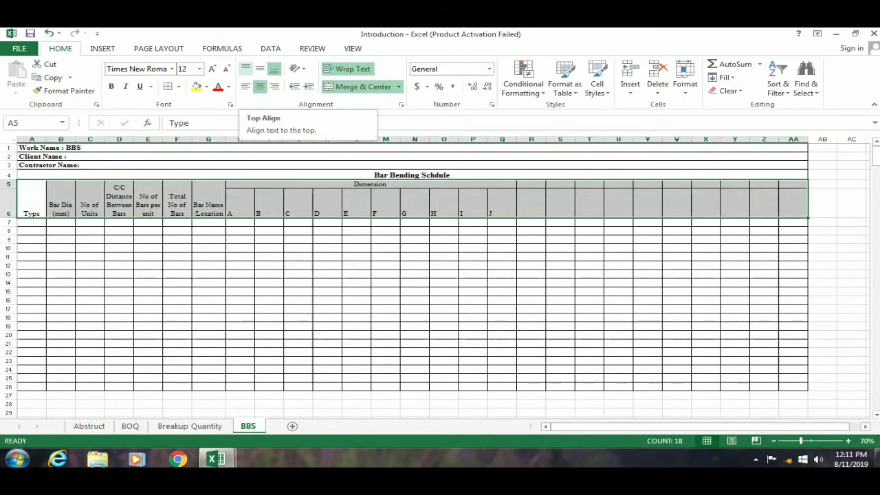
click(245, 68)
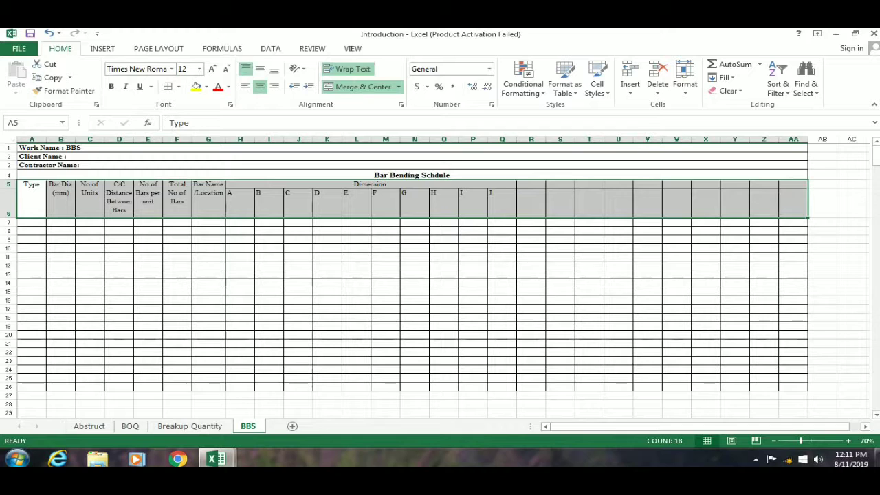
click(260, 86)
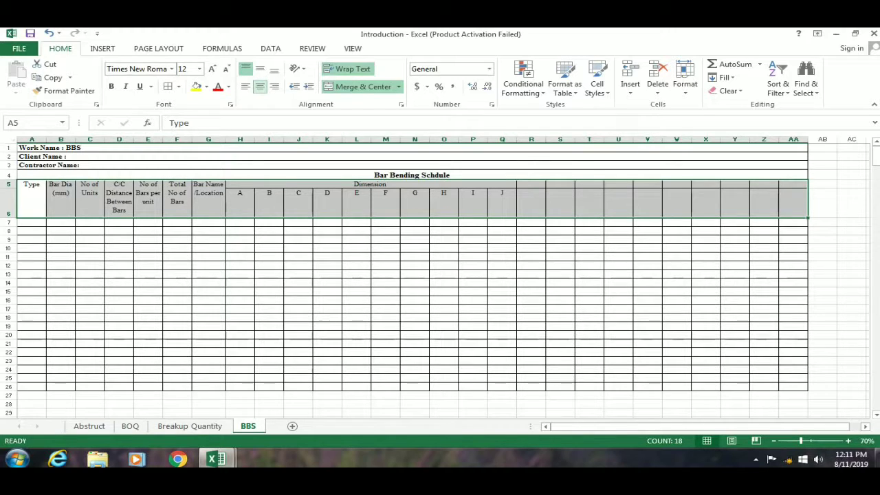
click(240, 326)
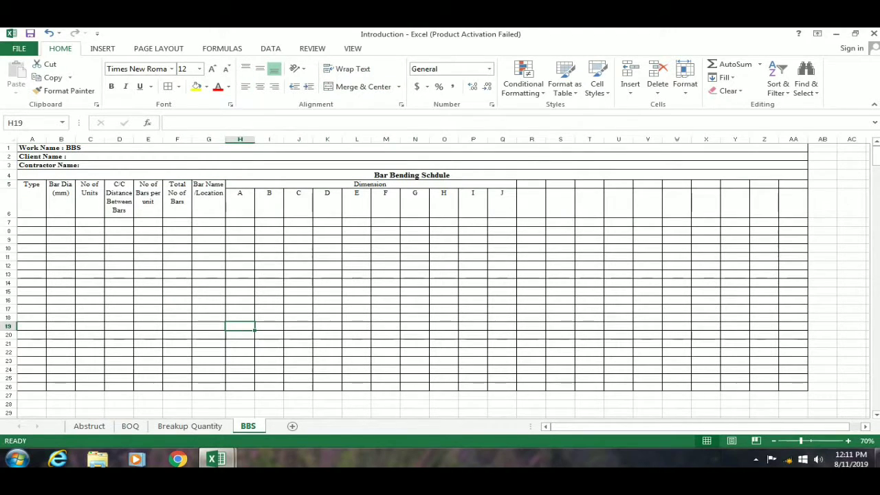
- Merge cells R5 and R6 into one header cell
ctrl+scroll(440, 275, up, 1)
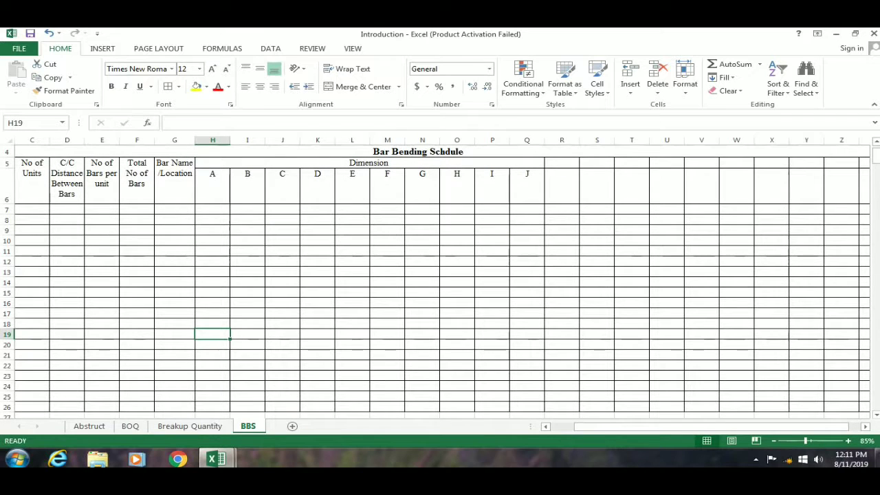
click(562, 180)
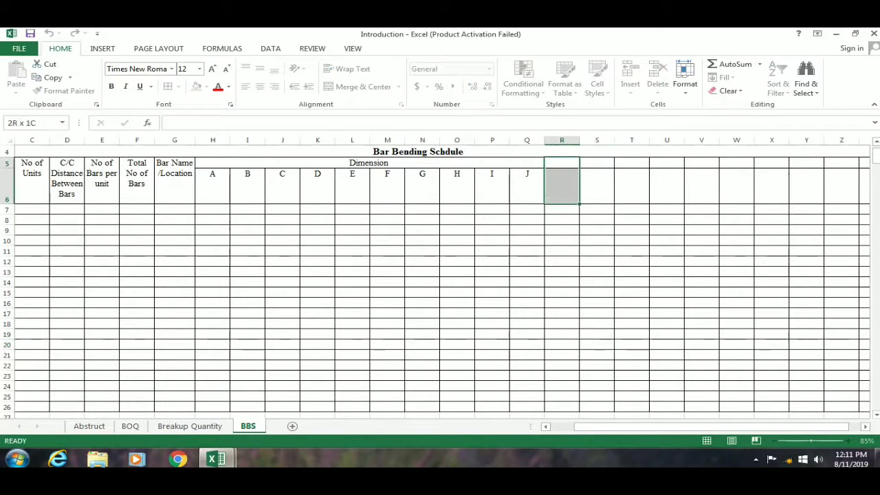
click(757, 460)
click(757, 460)
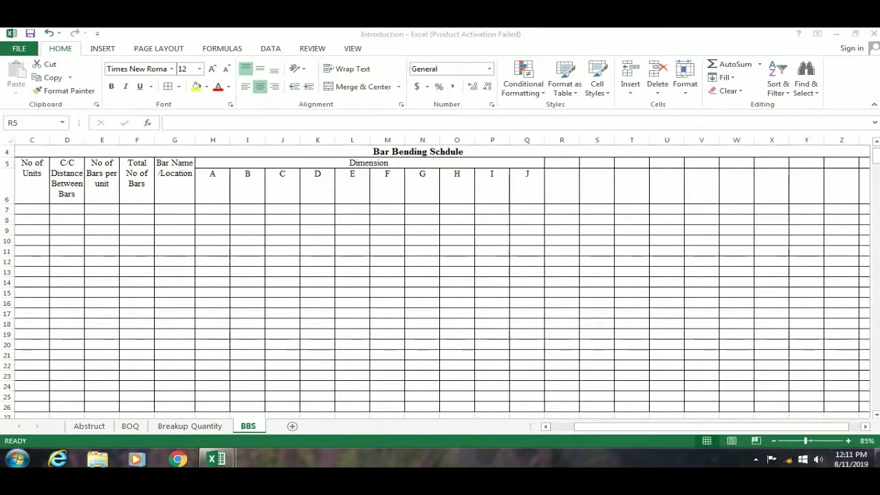
drag(562, 165, 562, 194)
click(358, 86)
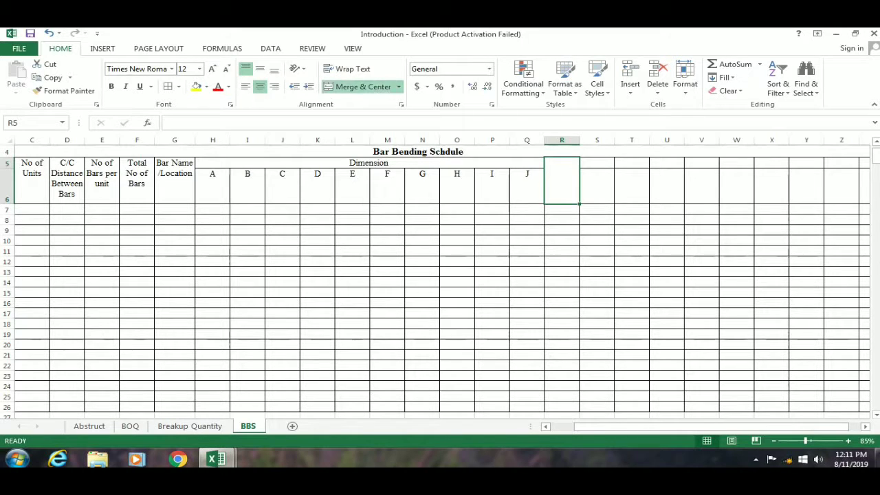
- Type the header 'Length of each Bar in mm' into the merged R5 cell
text(1)
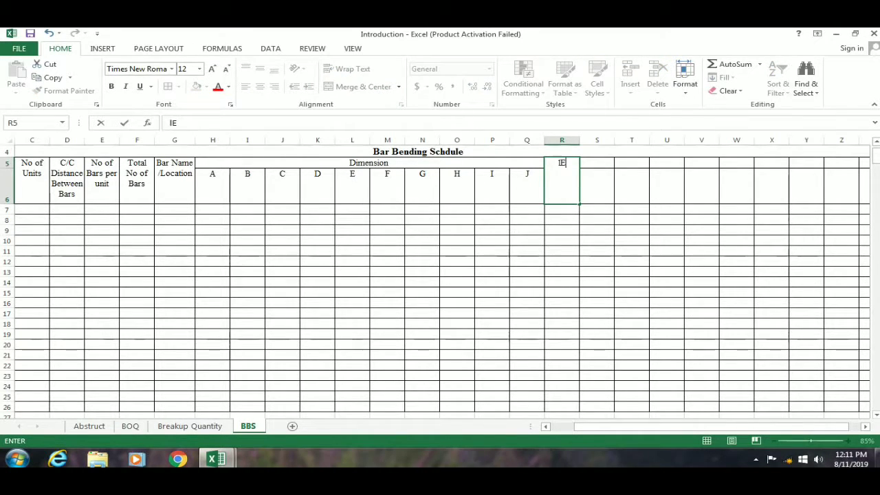
text(NGTH)
key(ctrl+z)
key(ctrl+z)
text(Length of)
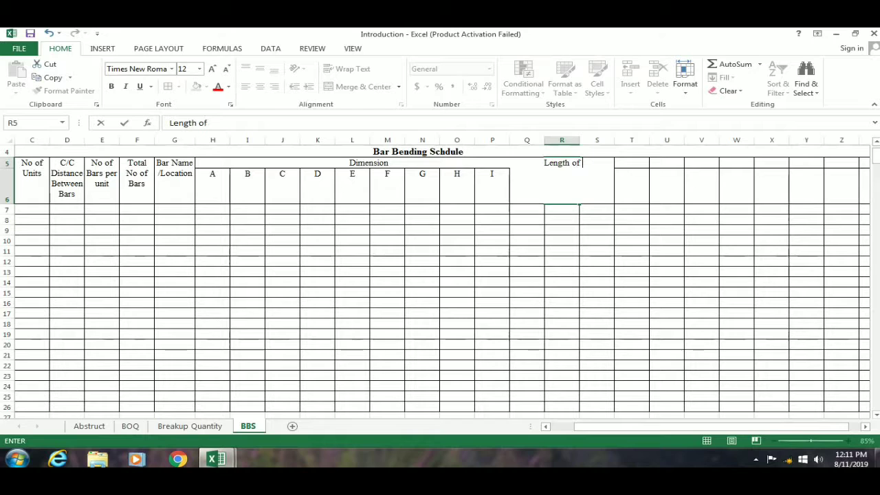
text( each bar)
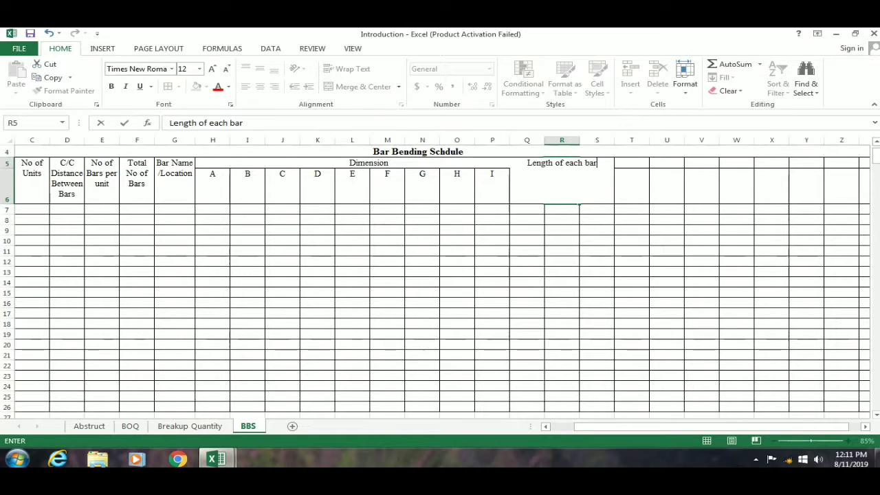
key(BackSpace)
key(BackSpace)
key(BackSpace)
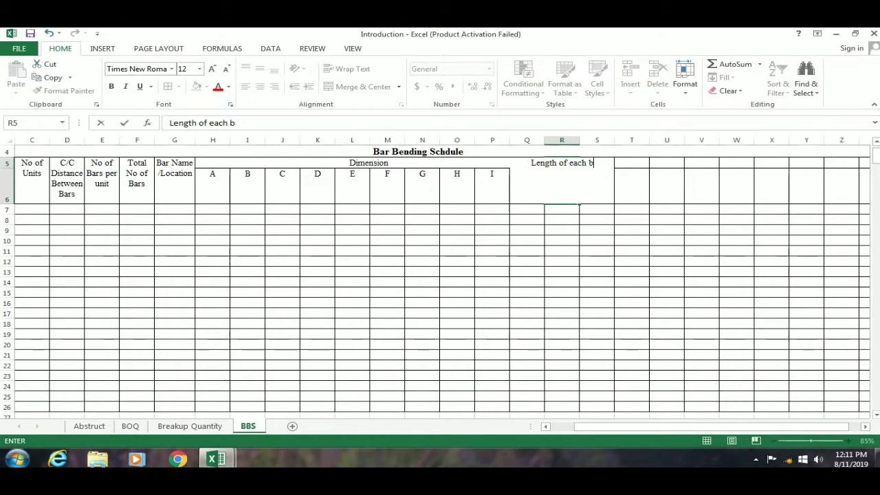
key(BackSpace)
key(BackSpace)
text(Ba)
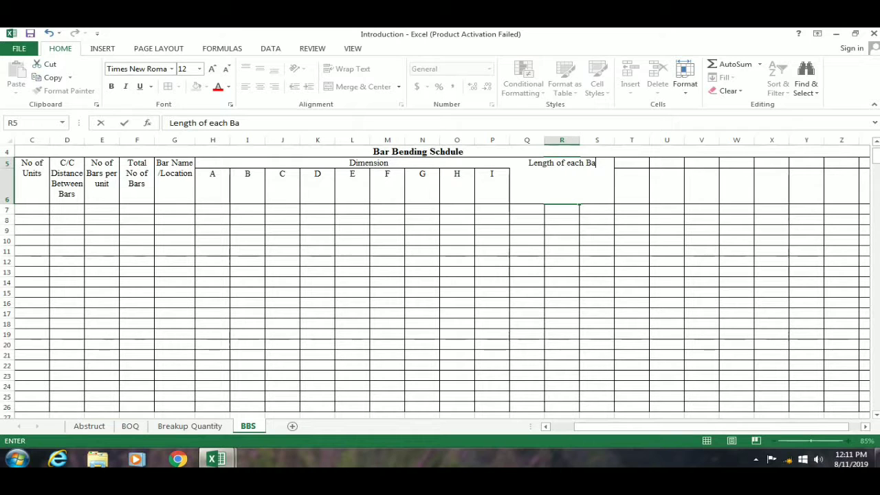
text(r I)
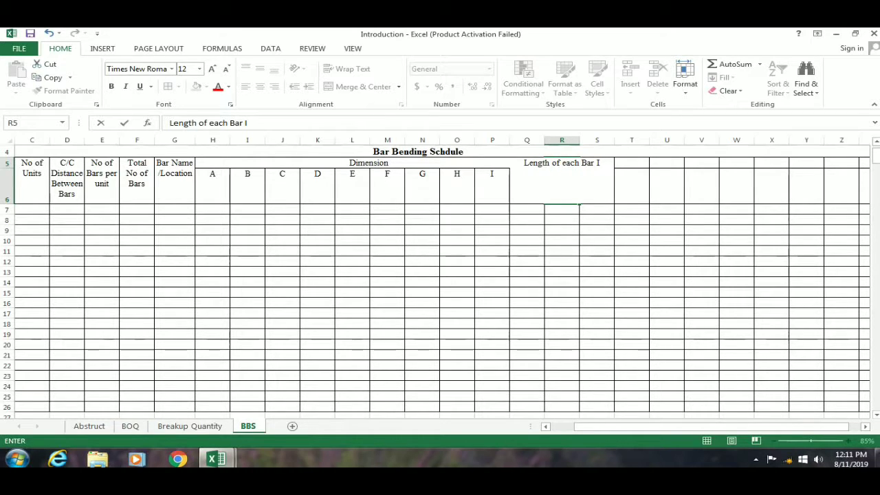
text(n)
key(BackSpace)
key(BackSpace)
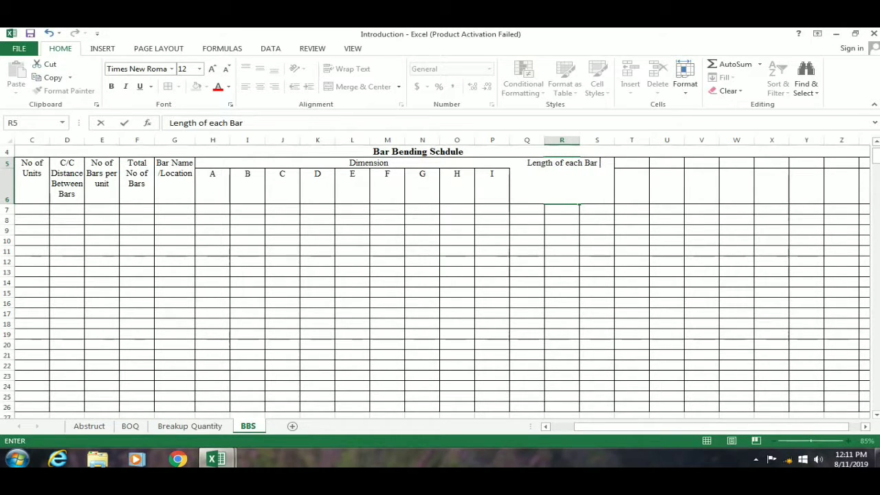
text(I)
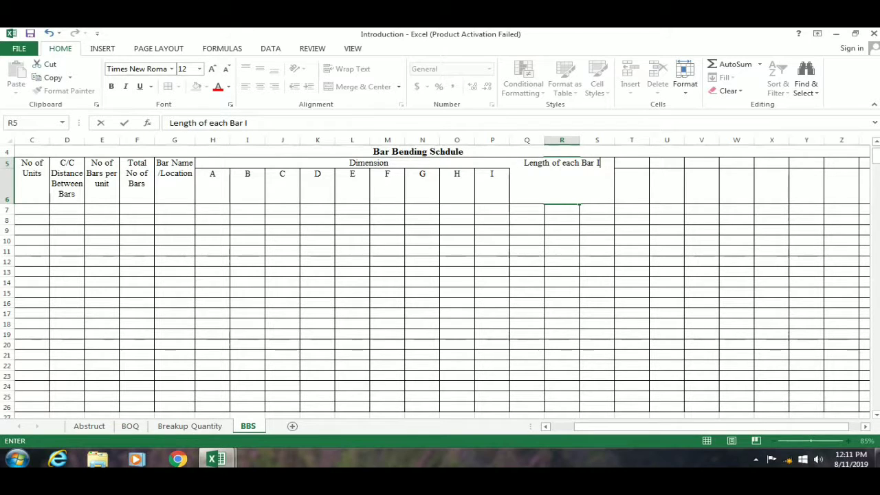
text(n)
key(BackSpace)
key(BackSpace)
text(in)
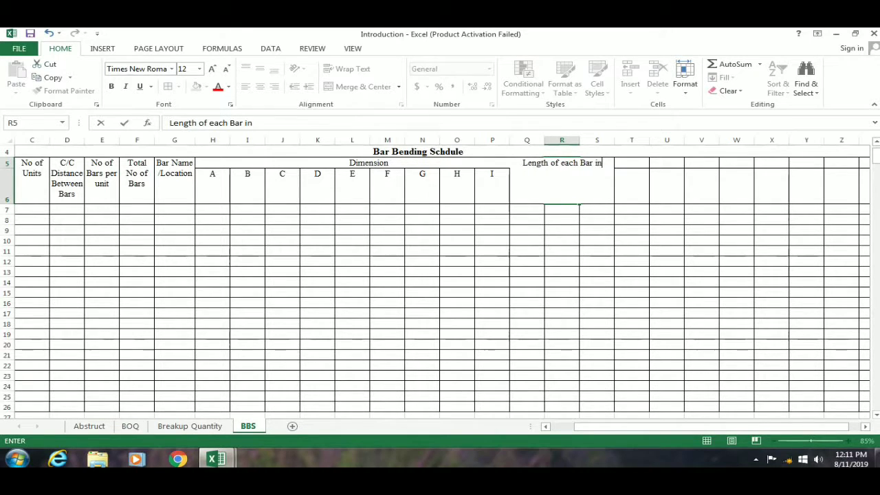
text( mm)
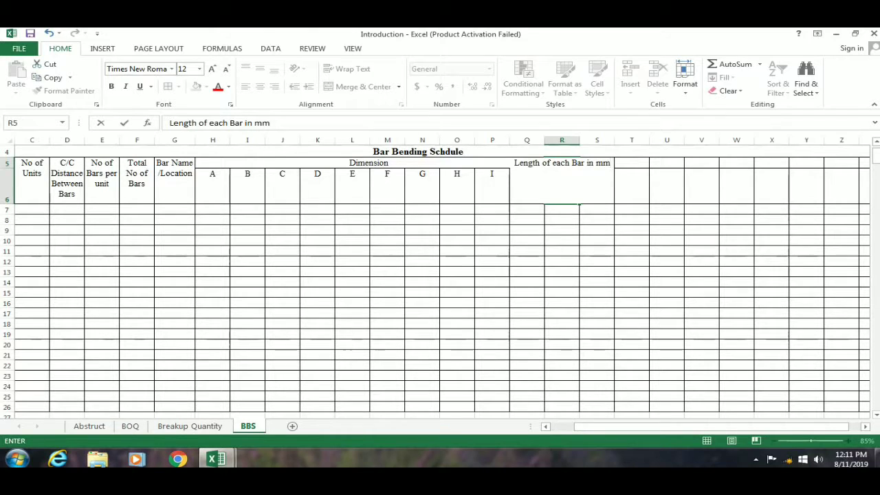
key(ctrl+Return)
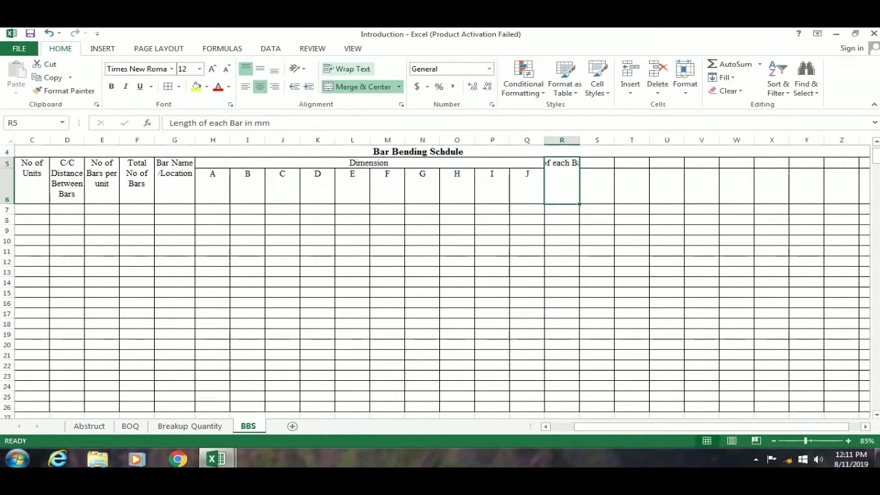
- Wrap the R5 header text and merge rows 5–6 in columns S, T, U and V
click(347, 69)
click(457, 314)
drag(597, 167, 596, 194)
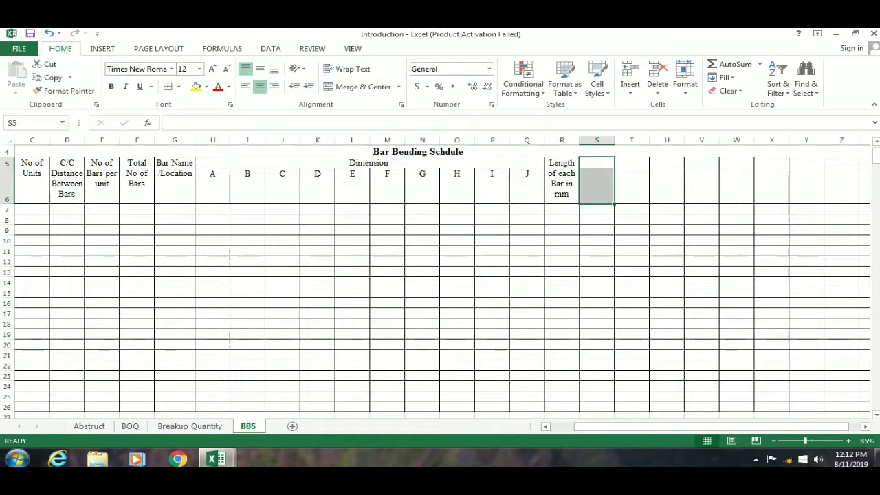
click(363, 87)
drag(631, 167, 631, 194)
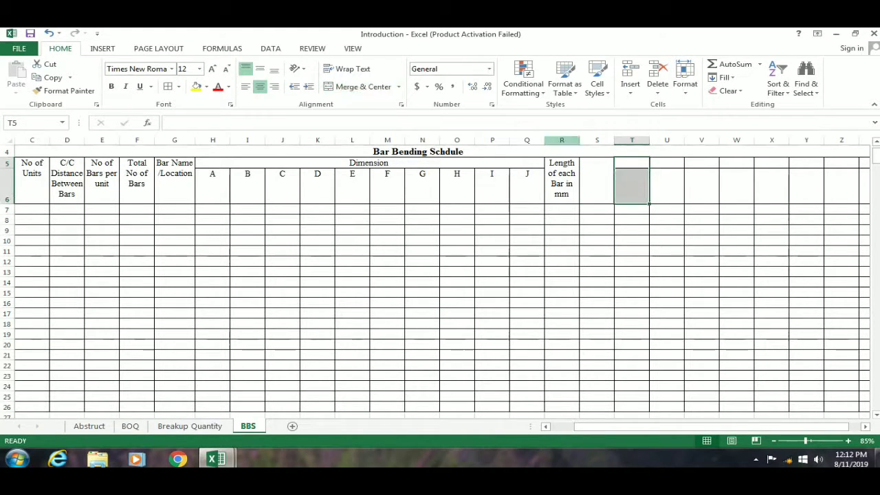
click(363, 86)
drag(667, 167, 667, 194)
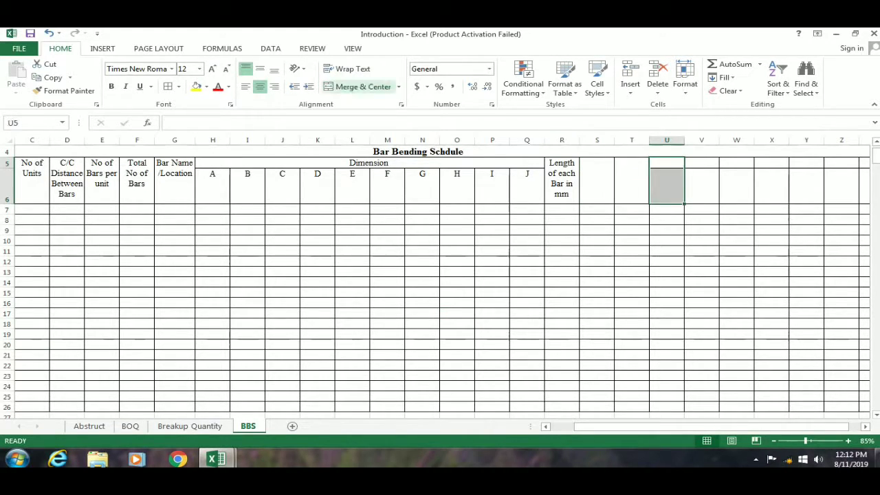
click(363, 87)
click(701, 167)
drag(701, 168, 701, 194)
click(363, 86)
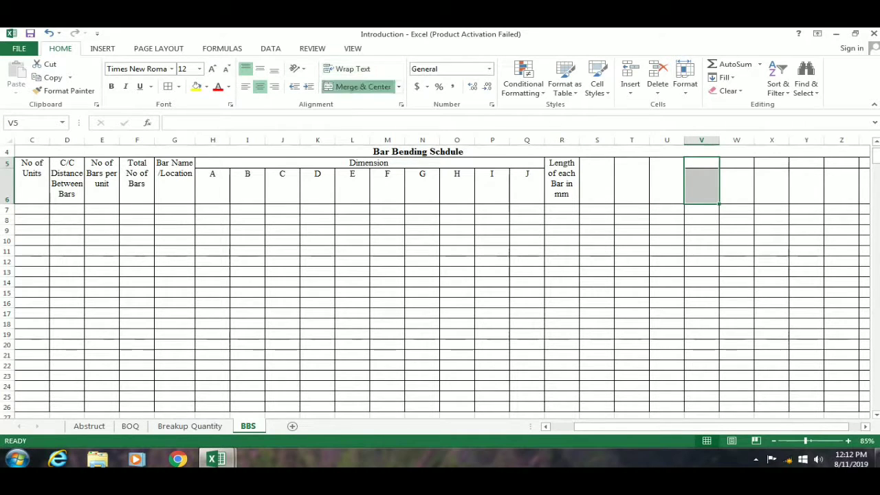
- Check the S5:S6 merge, then select the No of Units header down to row 7
click(422, 185)
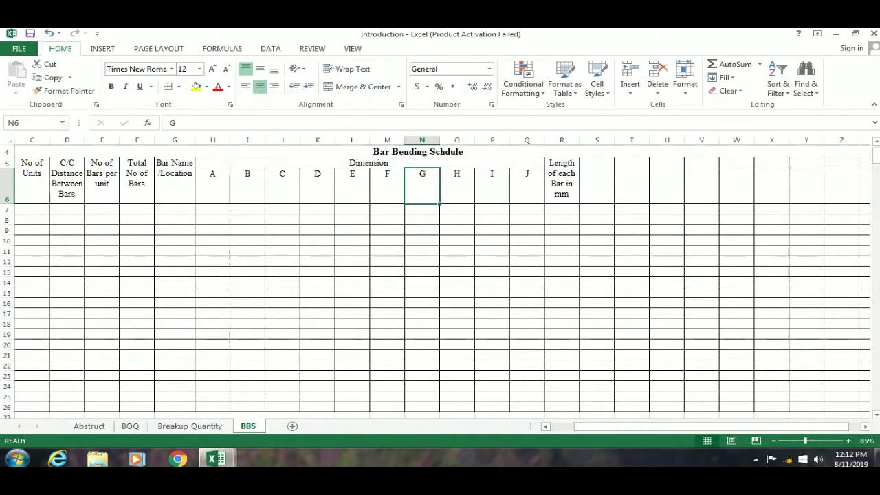
click(597, 181)
click(562, 283)
click(597, 262)
click(596, 180)
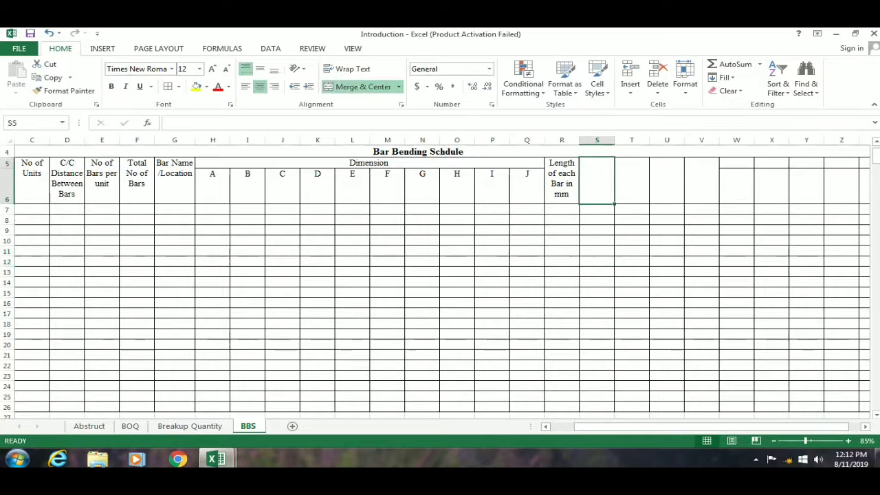
drag(32, 180, 31, 209)
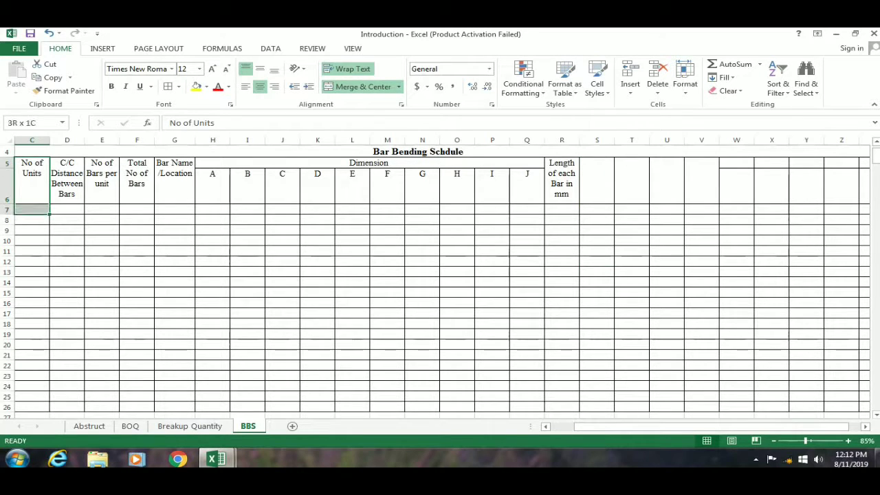
- Merge the No of Units and C/C Distance Between Bars headings down rows 5–7
click(363, 87)
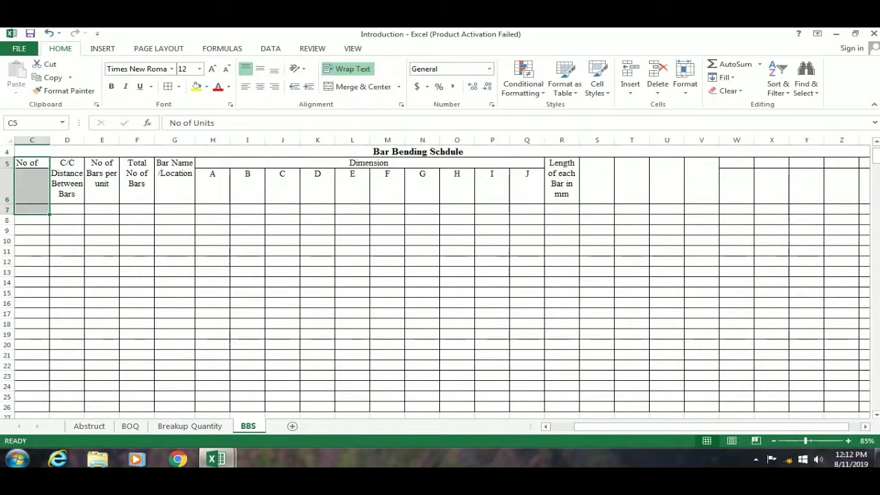
click(364, 87)
drag(67, 180, 67, 209)
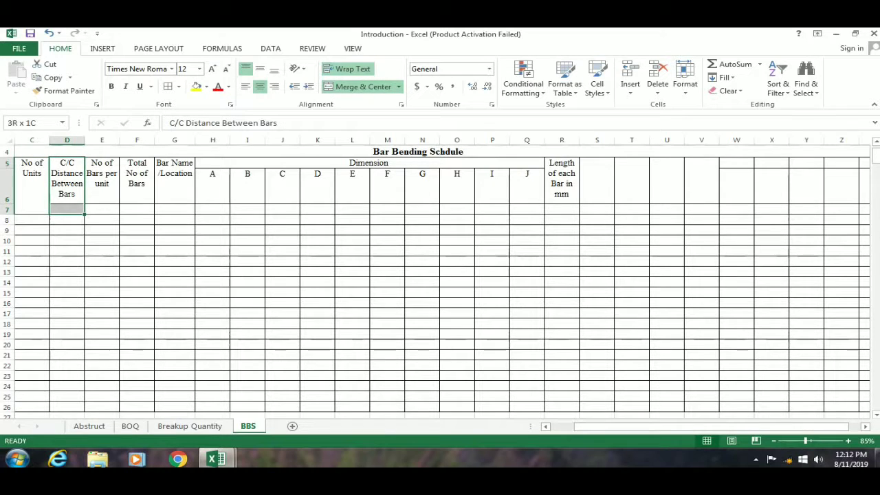
click(363, 87)
click(212, 219)
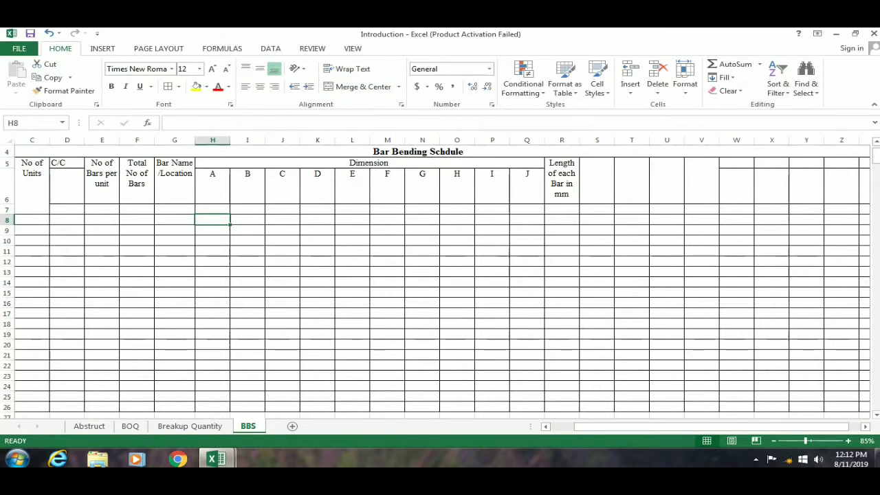
drag(67, 165, 67, 209)
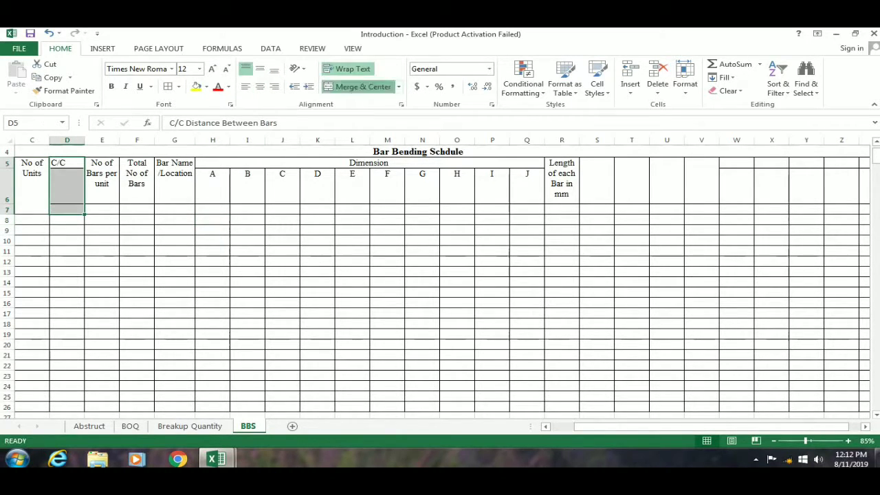
click(363, 86)
- Merge the No of Bars per unit, Total No of Bars and Bar Name /Location headings across rows 5–7
drag(101, 165, 102, 209)
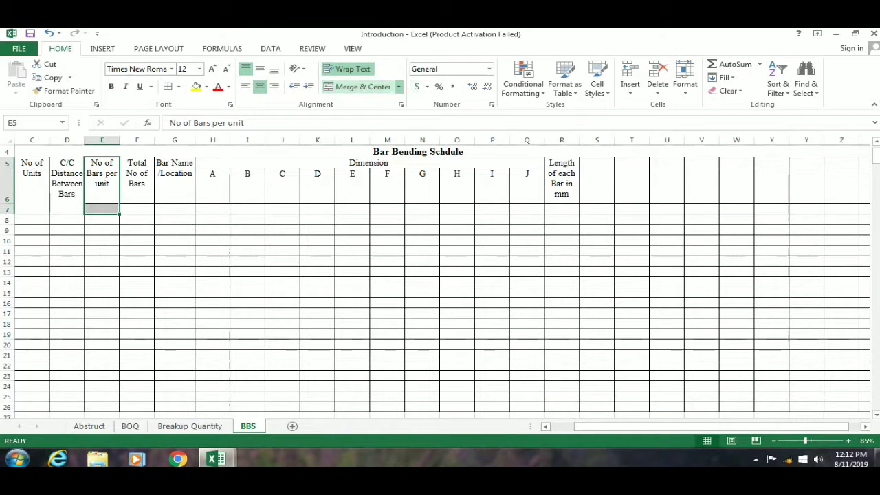
click(363, 86)
click(363, 86)
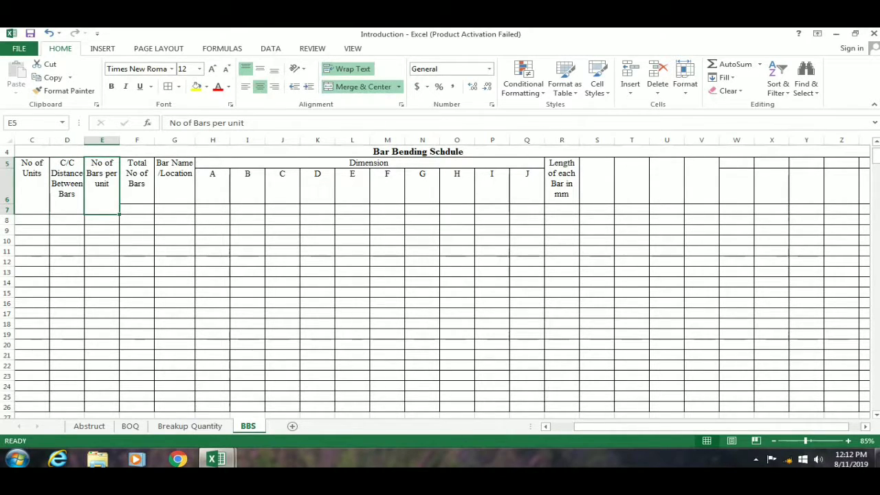
drag(137, 165, 137, 209)
click(363, 86)
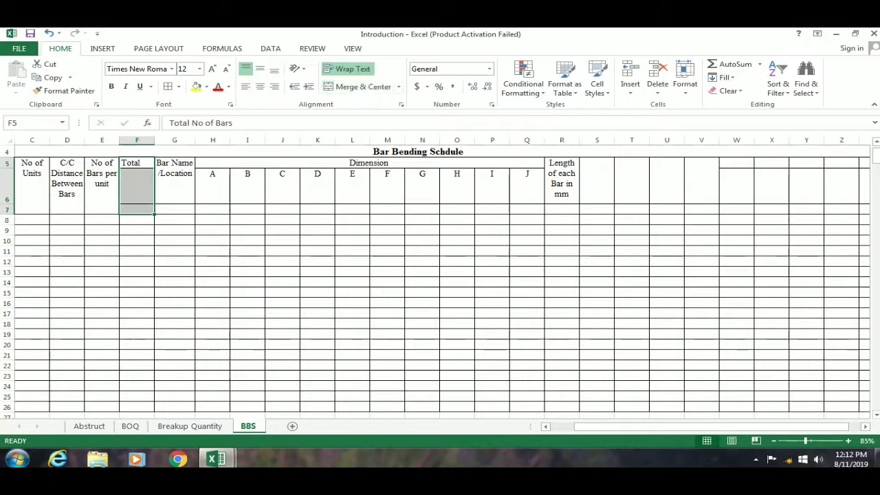
click(363, 86)
drag(174, 165, 175, 209)
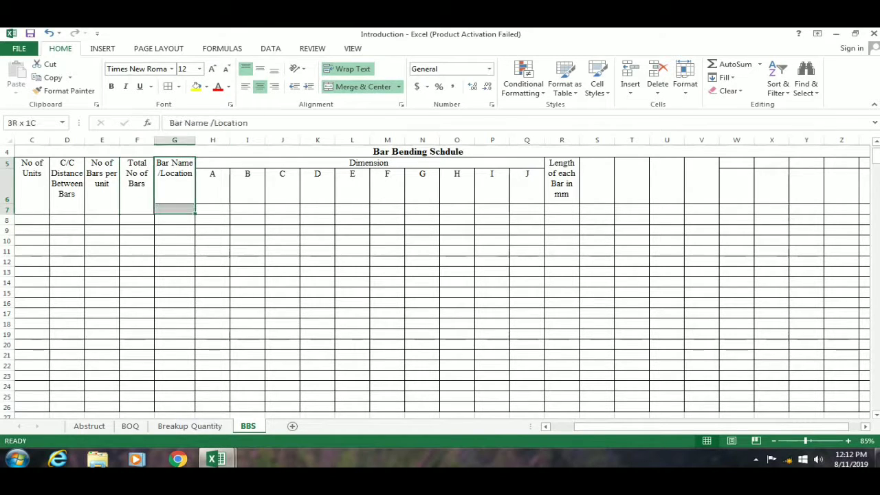
click(363, 86)
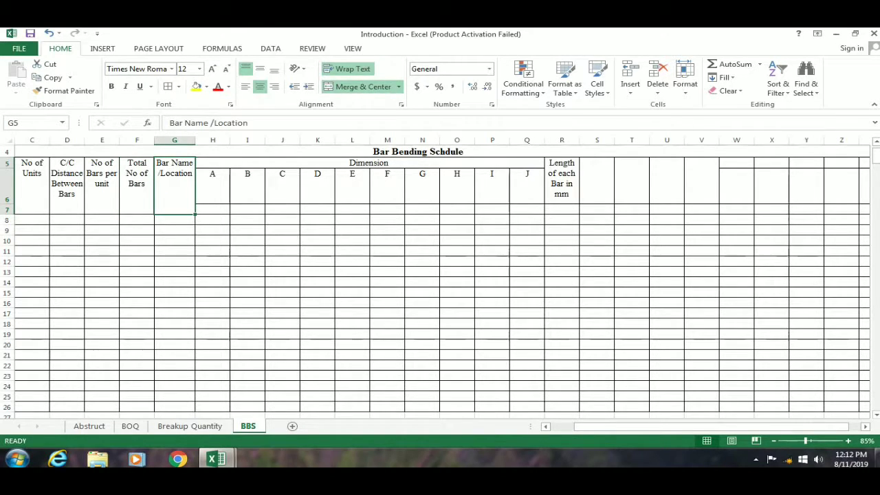
- Merge dimension letter A with the cell below so it spans H6:H7
drag(213, 186, 213, 219)
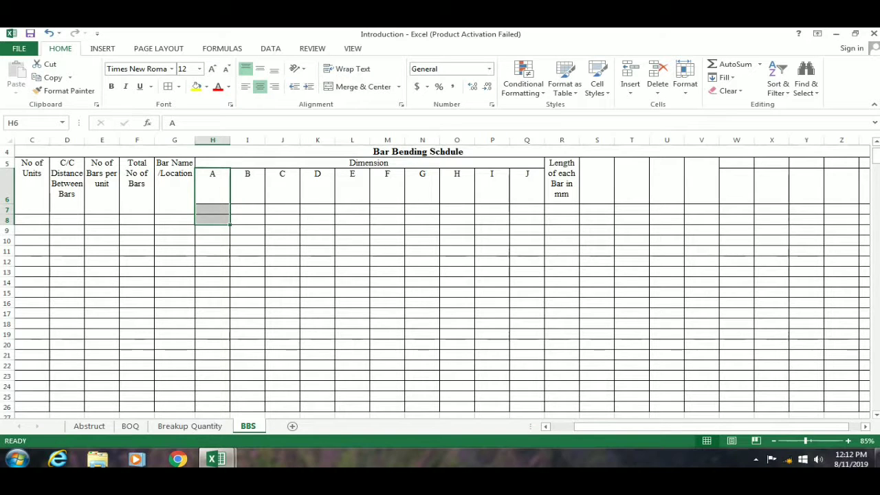
click(368, 163)
click(213, 186)
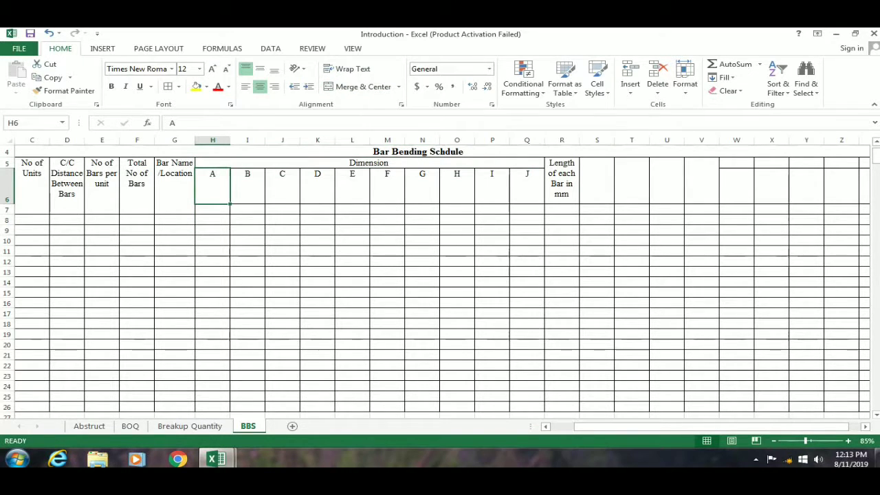
drag(212, 186, 212, 209)
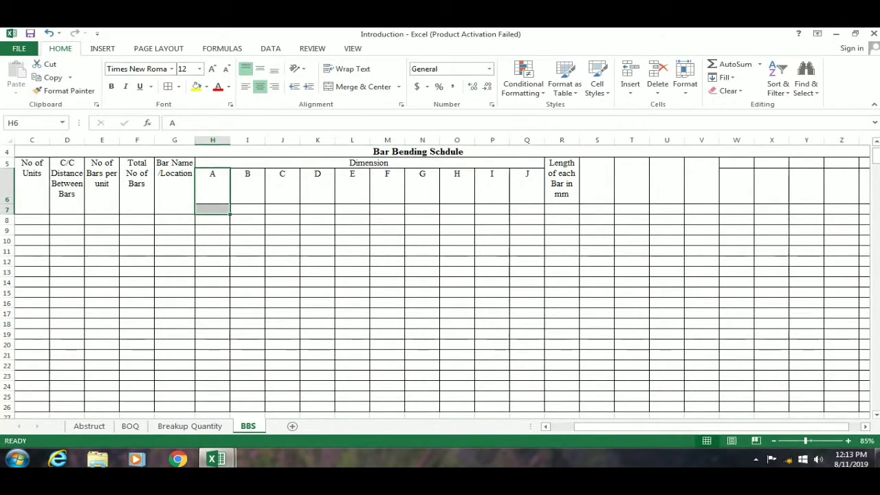
drag(213, 209, 527, 209)
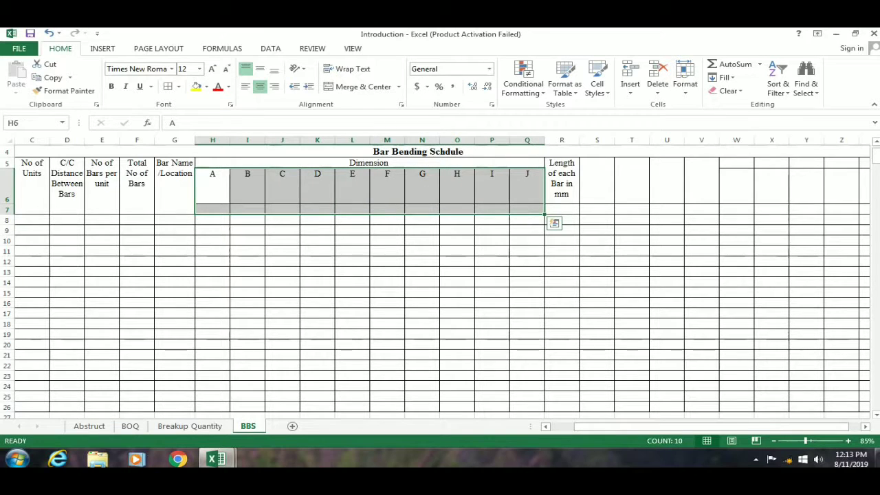
click(357, 86)
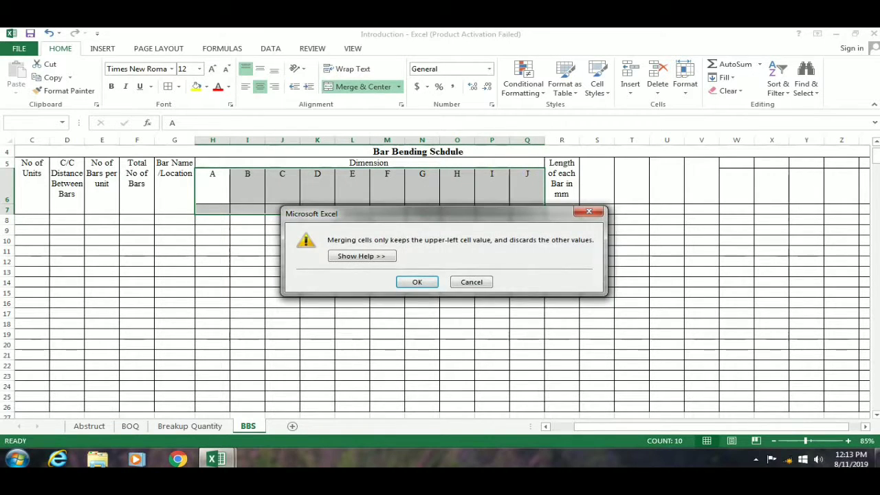
key(Escape)
drag(212, 186, 213, 209)
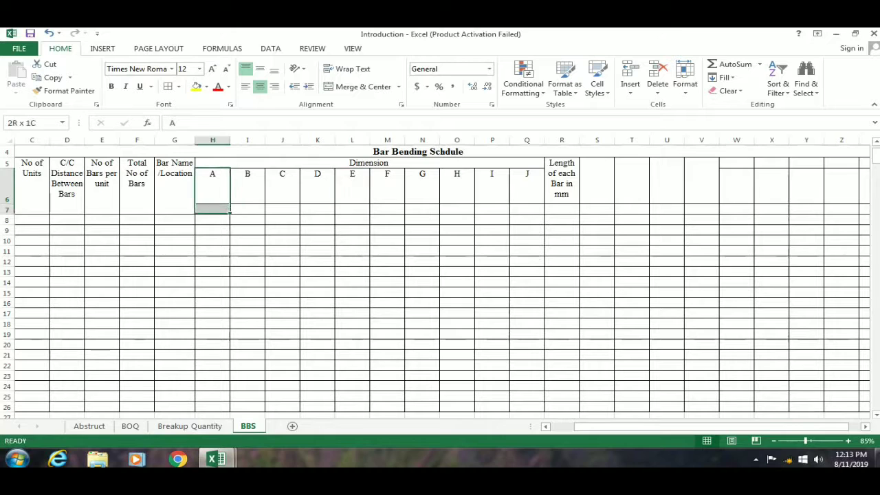
click(357, 86)
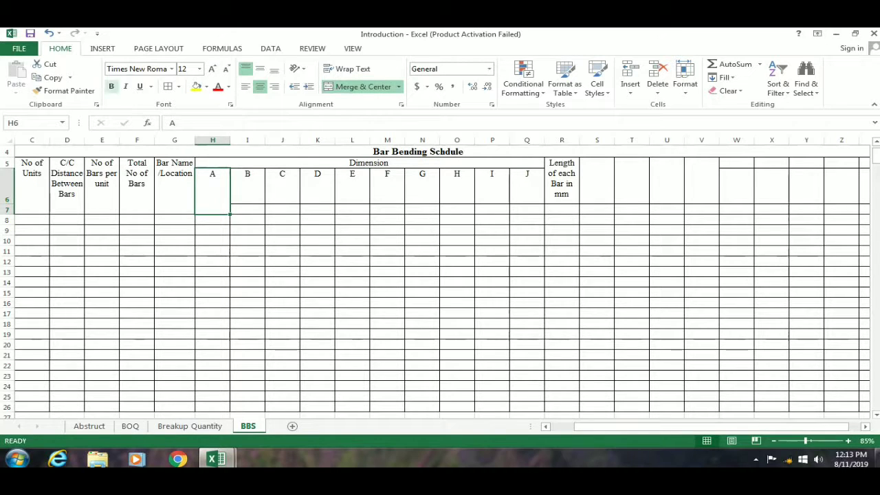
- Format Painter the merged A cell onto dimension letters B, C, D, E and F
click(66, 91)
click(248, 186)
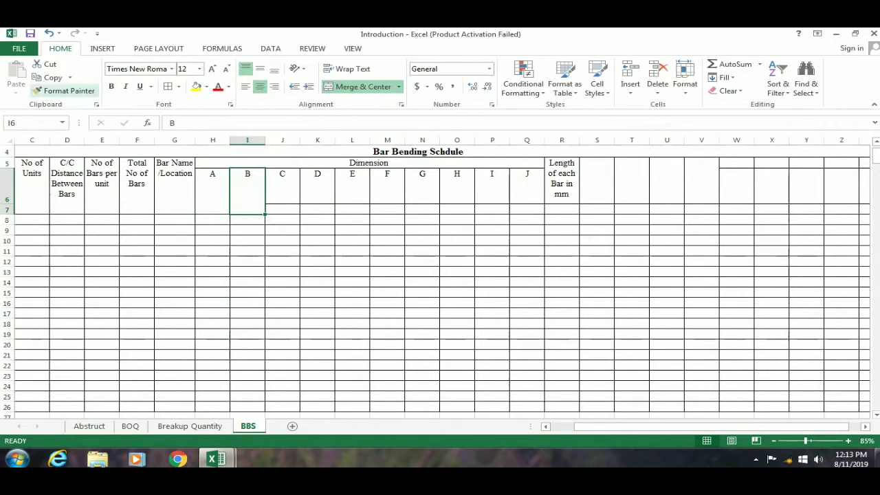
click(65, 91)
click(282, 186)
click(65, 91)
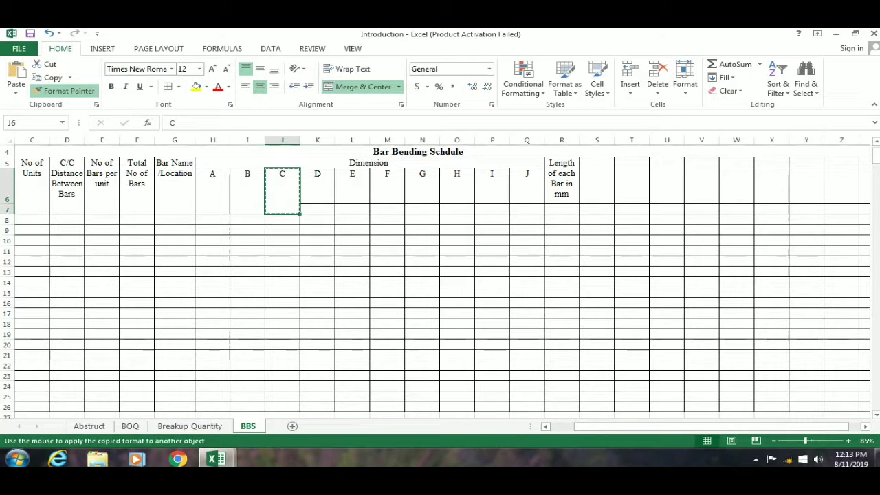
click(317, 186)
click(65, 91)
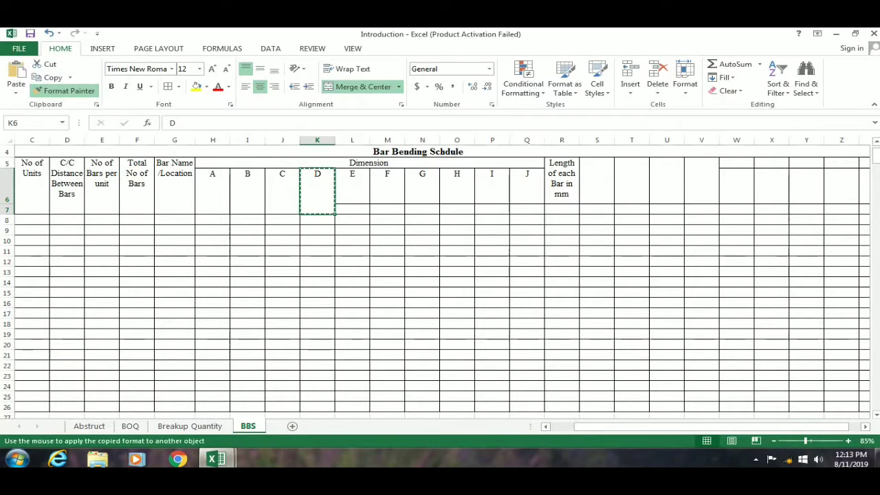
click(352, 186)
click(65, 91)
click(387, 186)
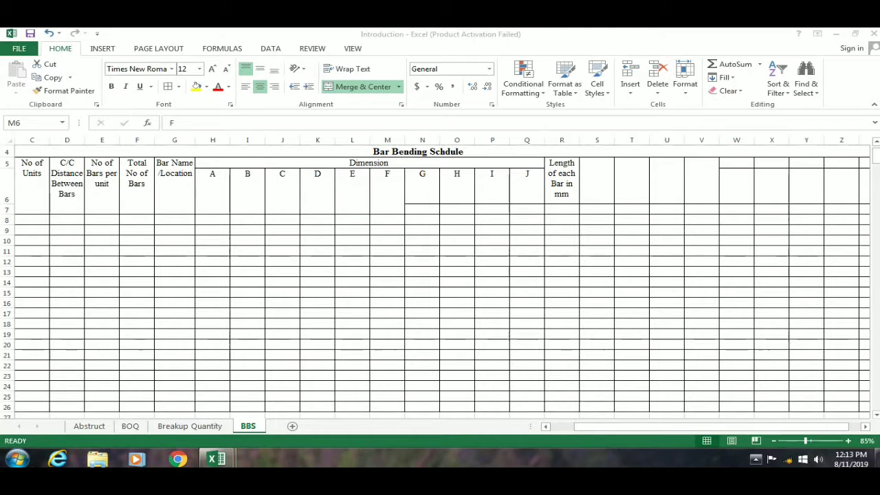
click(756, 459)
click(756, 459)
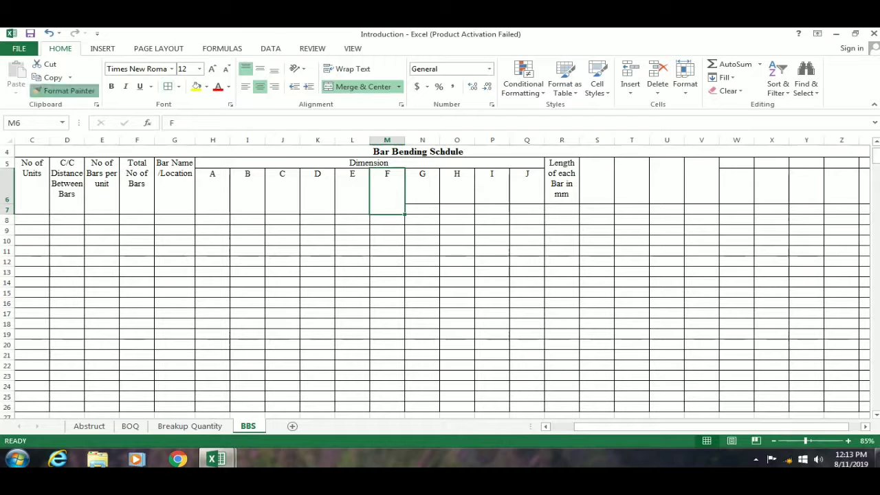
- Apply the same merged format to dimension letters G, H, I and J
click(66, 91)
click(422, 186)
click(65, 90)
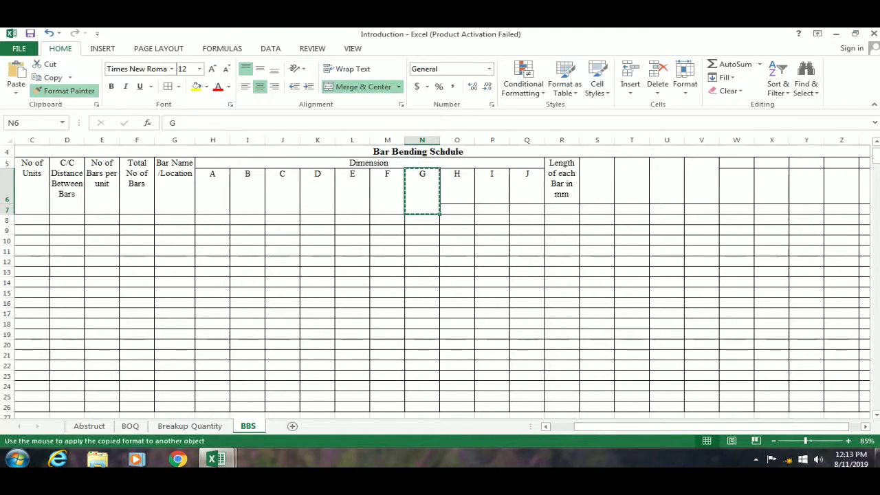
click(456, 186)
click(65, 91)
click(492, 186)
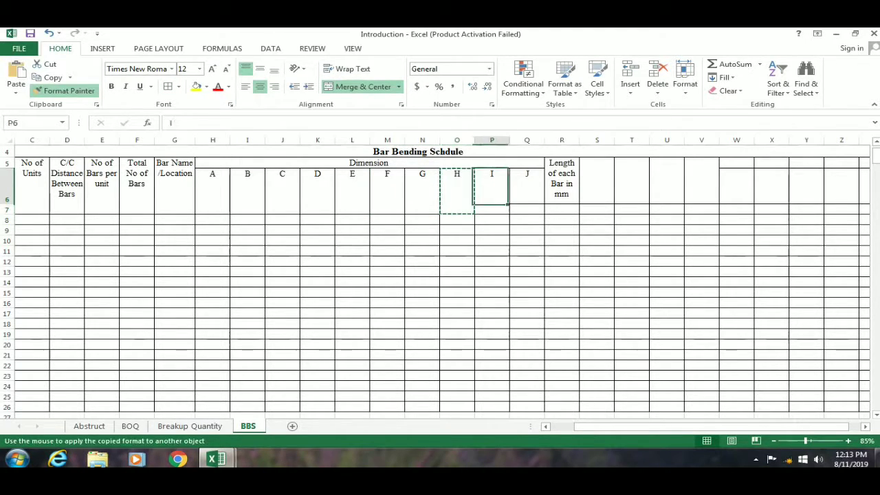
click(65, 91)
click(526, 186)
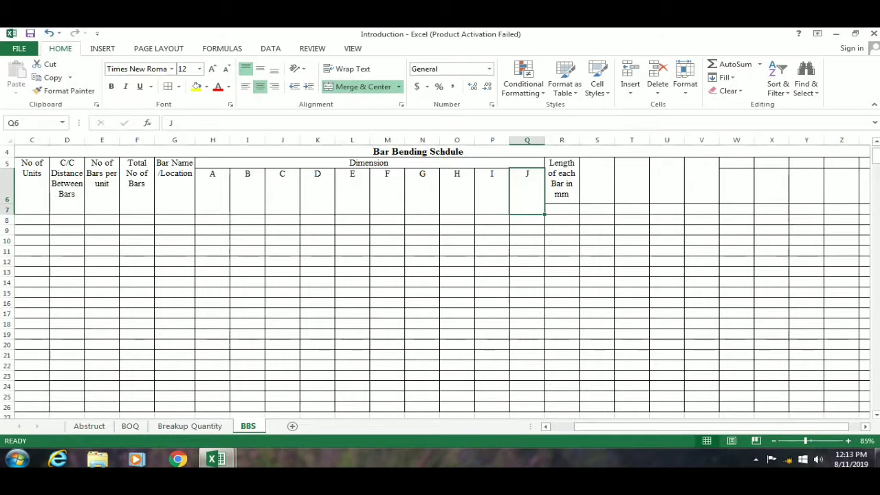
click(527, 230)
- Unmerge the Length of each Bar in mm heading through row 7
click(562, 180)
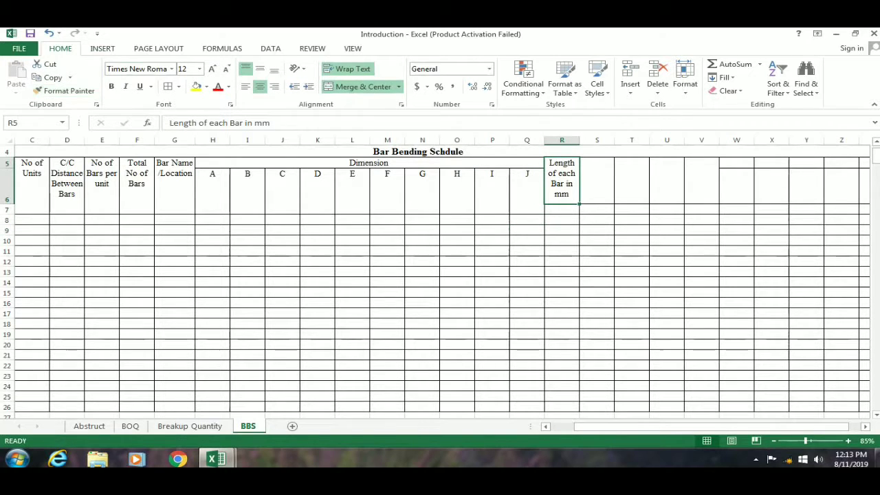
key(shift+Down)
click(363, 87)
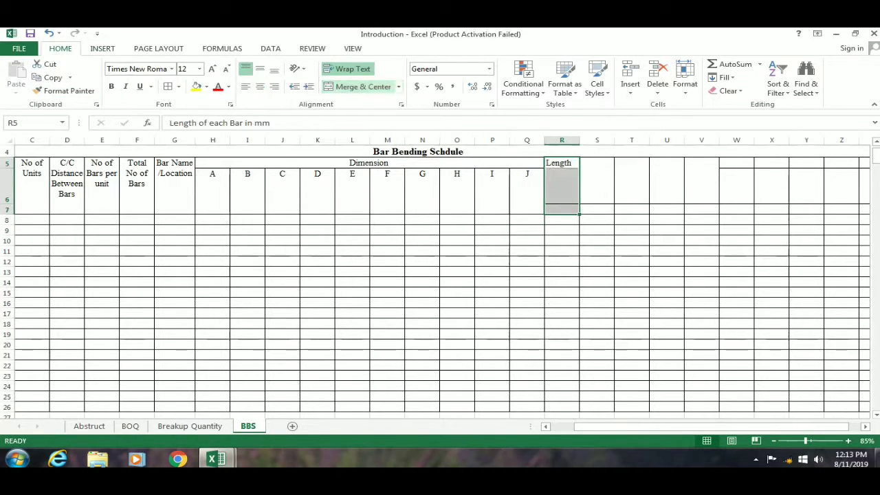
- Re-merge the Length heading down to row 7 and merge T5:T6 and U5:U6
click(363, 87)
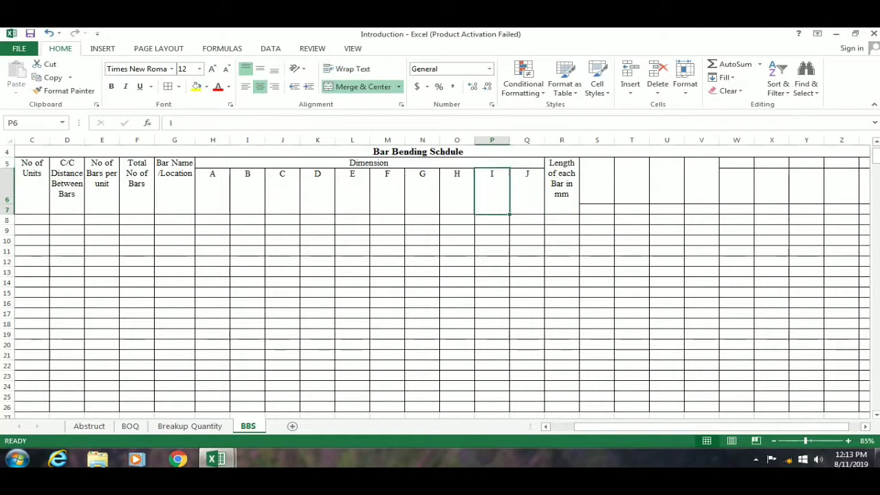
click(597, 180)
click(363, 87)
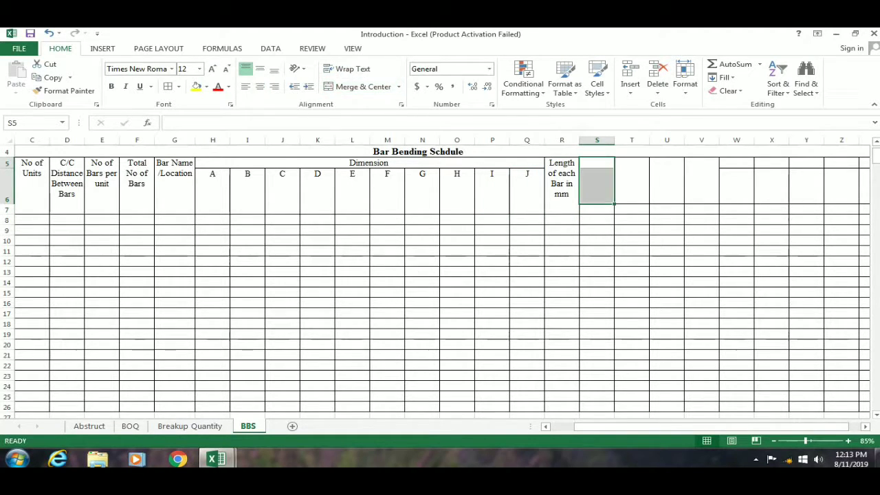
key(Right)
key(shift+Down)
click(363, 87)
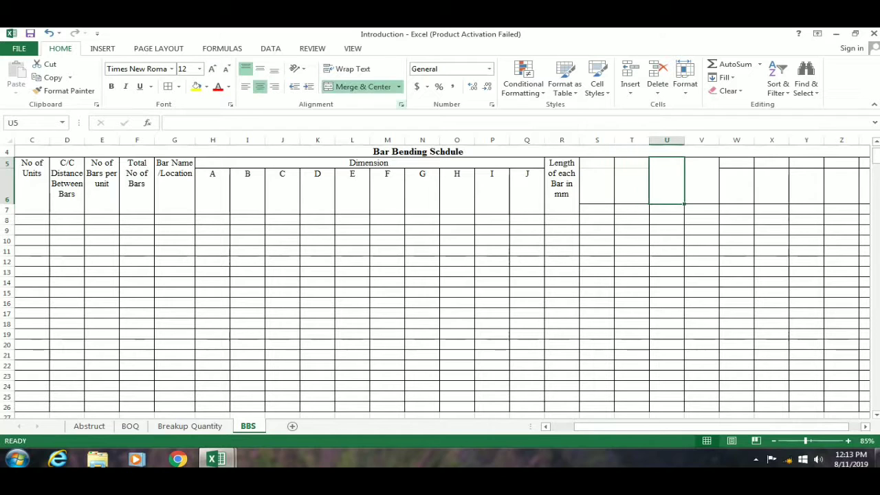
key(Right)
key(shift+Down)
click(364, 86)
key(Right)
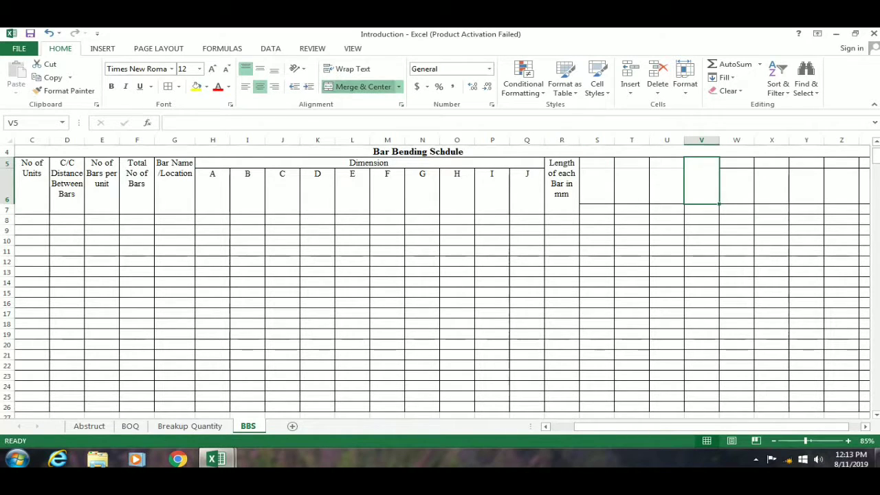
- Merge the row 5 header range S5 through Z5 into one centred cell
click(597, 162)
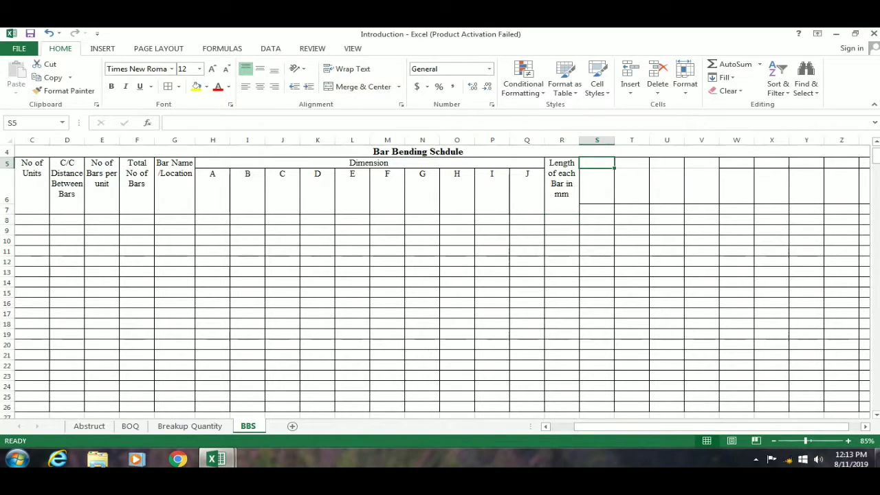
key(Left)
key(Right)
click(756, 459)
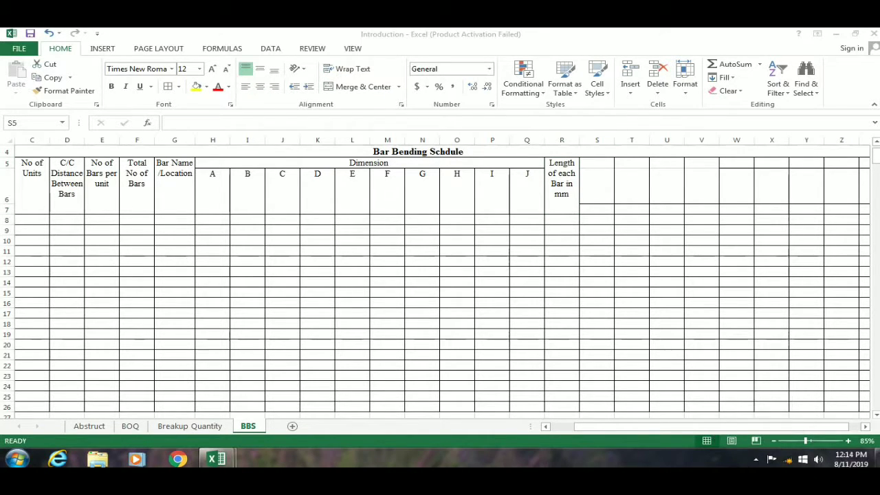
key(shift+Right)
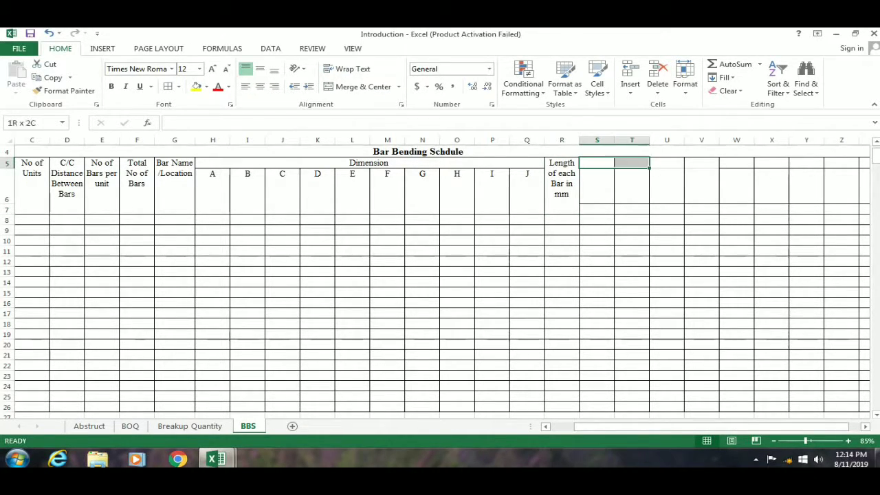
key(shift+Right)
key(shift+Right)
key(shift+Right)
key(shift+Right)
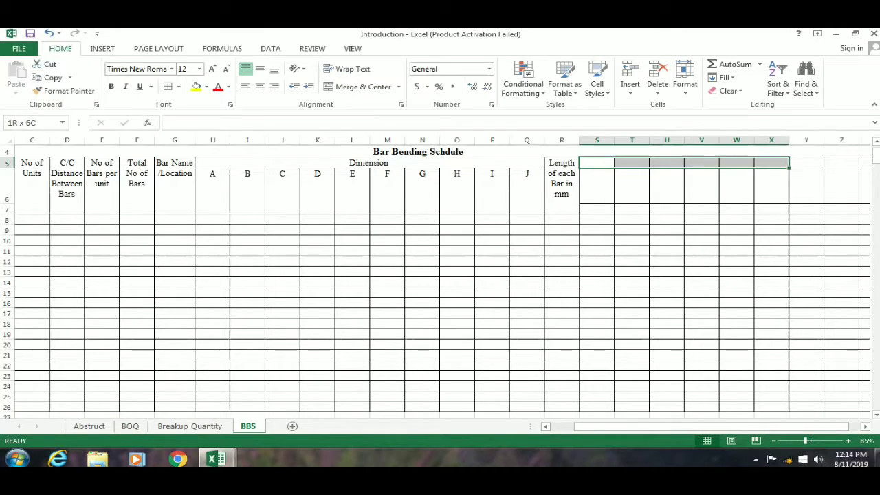
key(shift+Right)
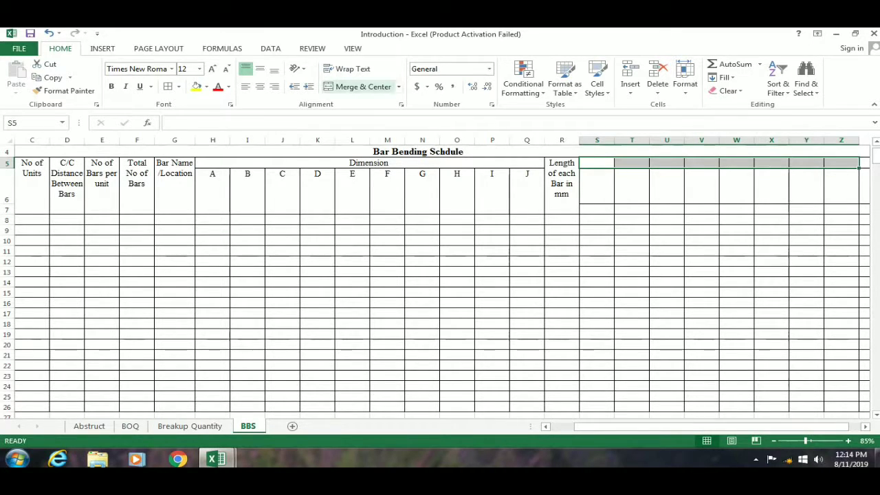
click(363, 87)
click(667, 239)
- Enter the heading 'Total Length (m)' in the merged S5 cell
click(719, 162)
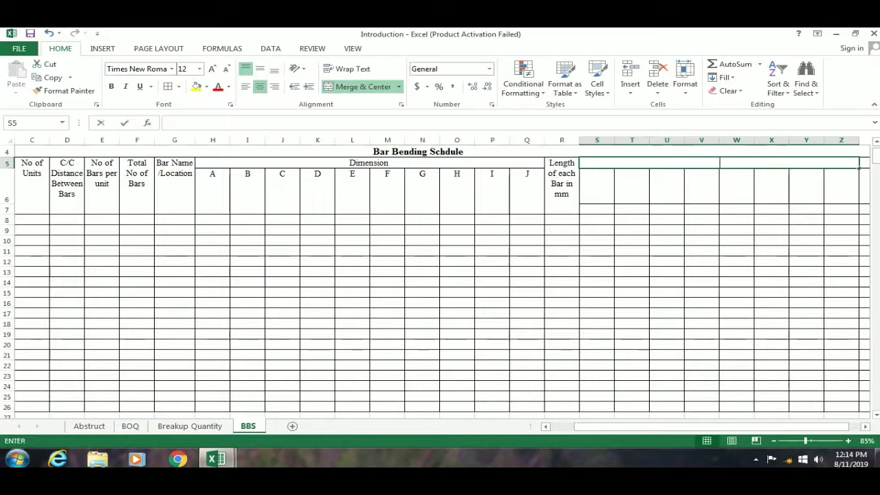
key(F2)
text(otal )
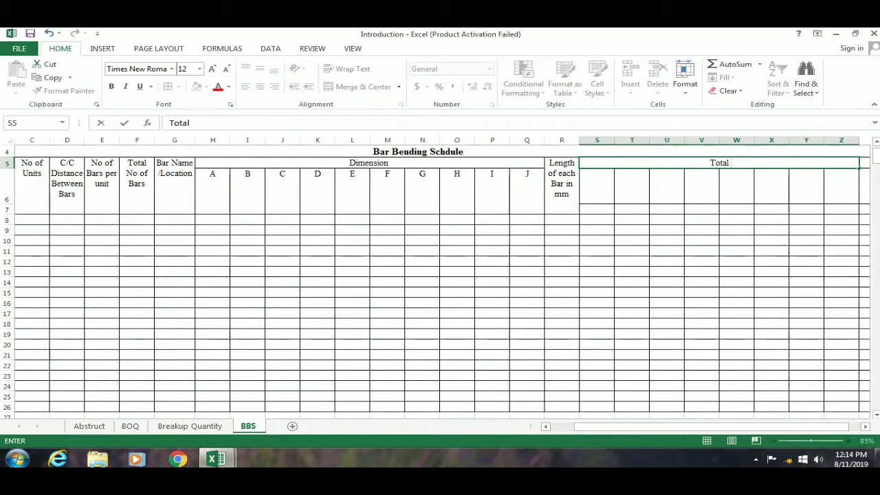
text(Leng)
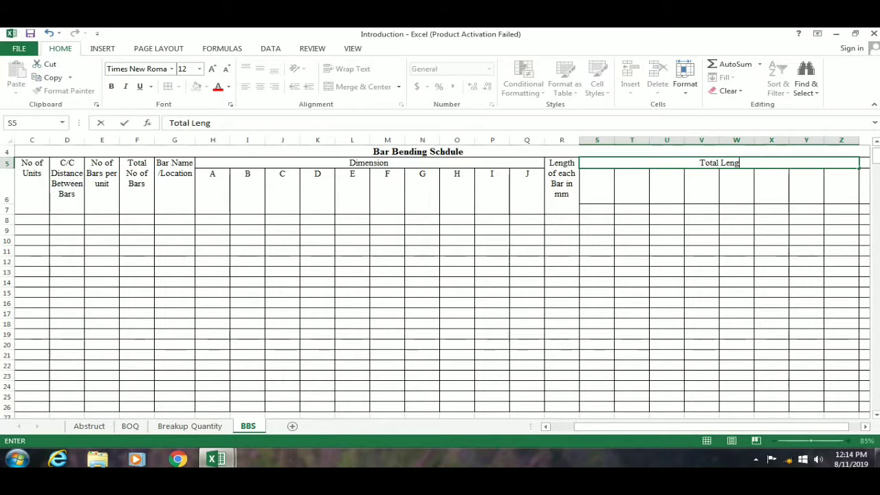
text(th)
key(Return)
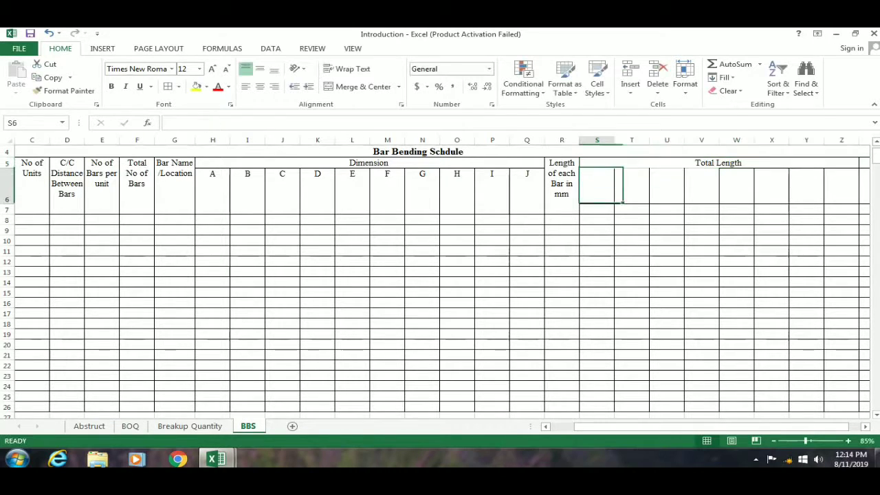
key(Up)
key(F2)
text(()
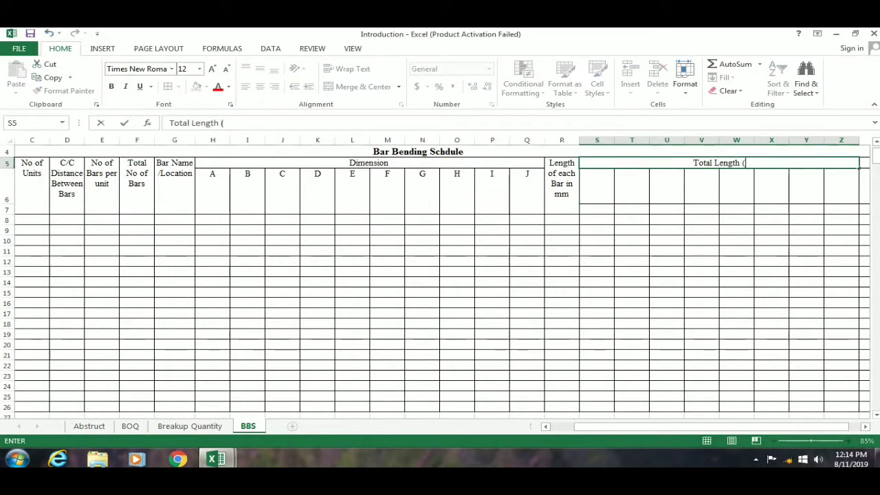
text(m))
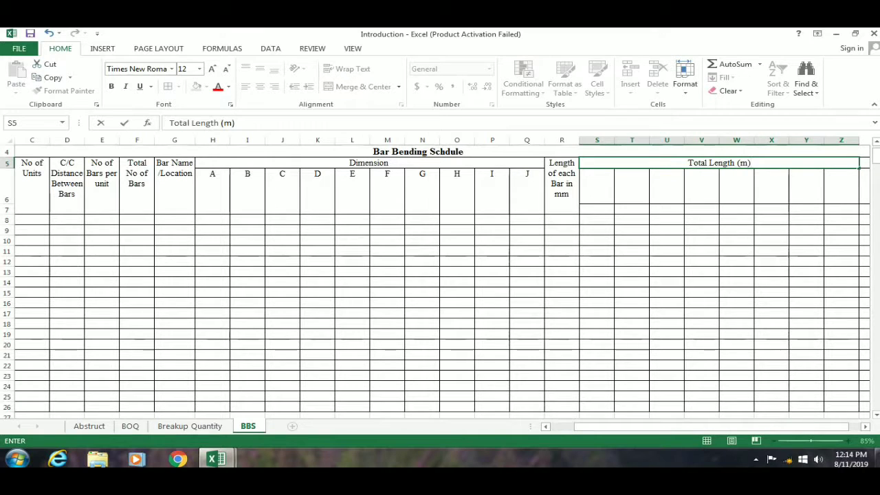
key(Return)
click(631, 186)
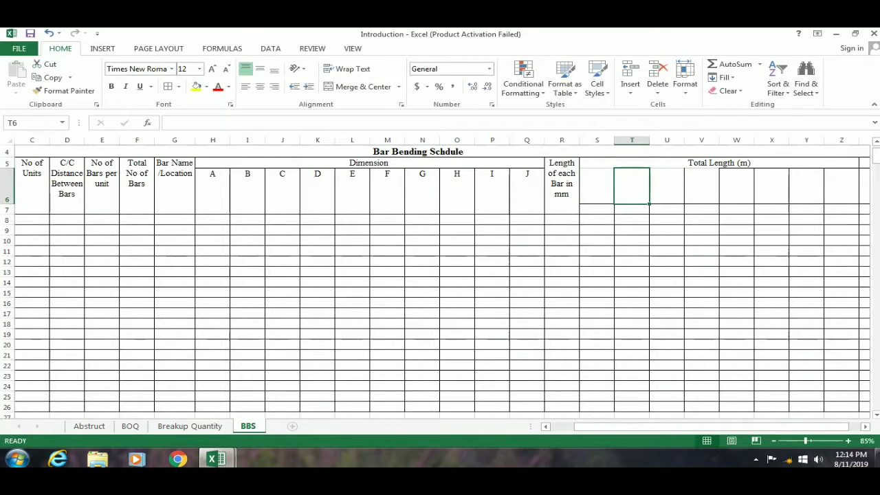
- Shorten row 6 and merge S6 through Z6 into one cell
click(597, 186)
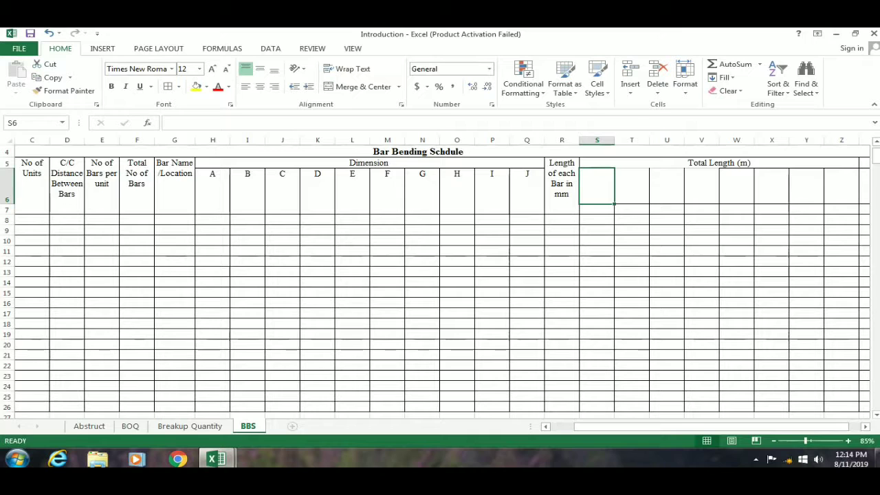
drag(7, 204, 7, 178)
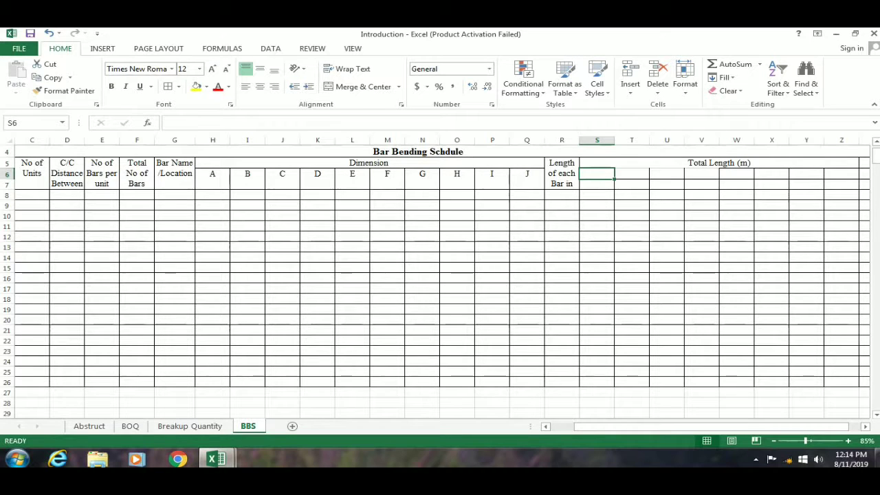
drag(596, 174, 842, 173)
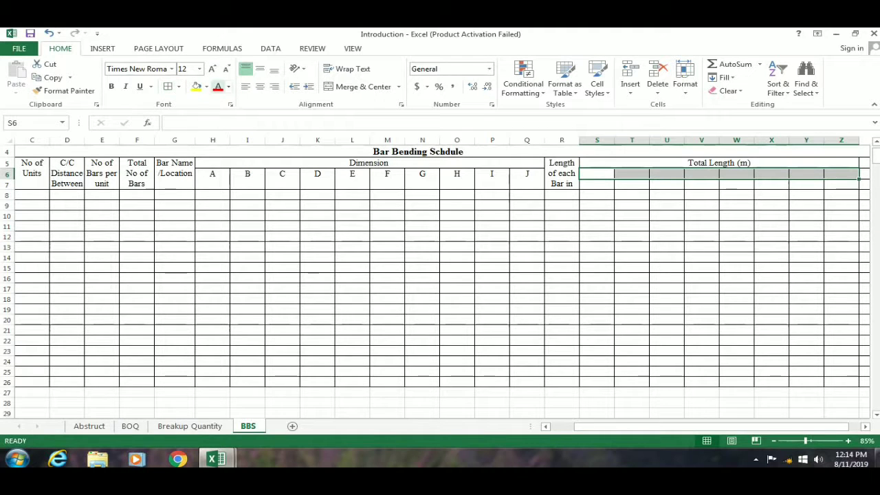
click(358, 87)
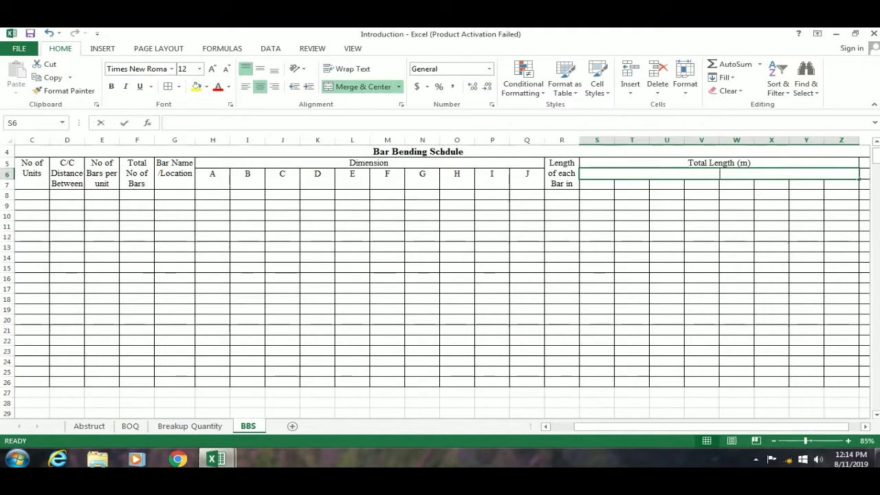
- Label the merged S6 cell 'Bar Dia in (mm)'
text(Total Length (m))
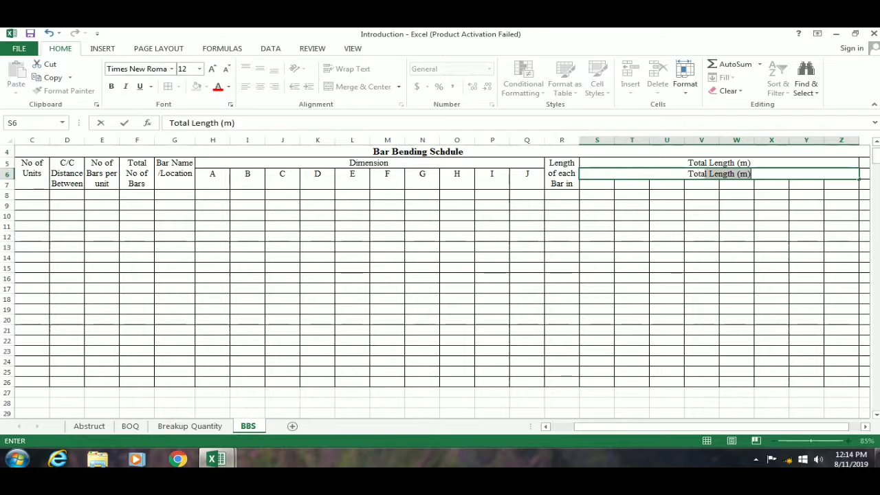
key(shift+Right)
key(BackSpace)
key(BackSpace)
key(BackSpace)
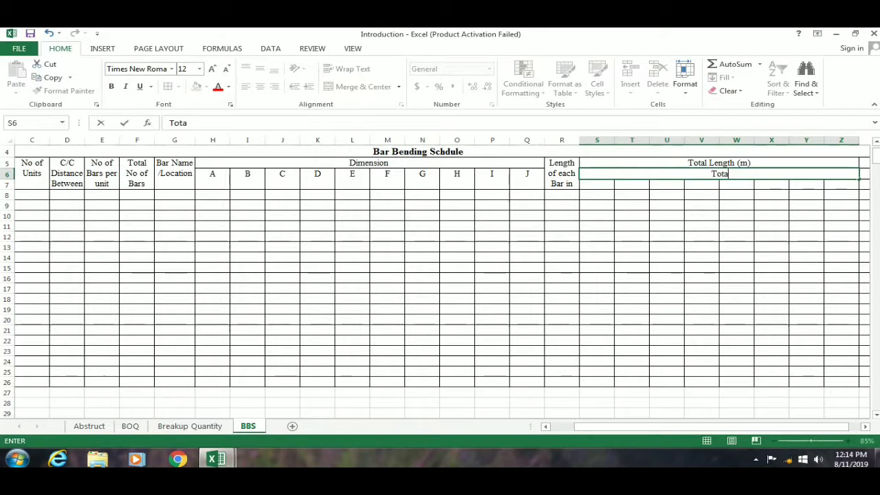
text(r)
text( Dia i)
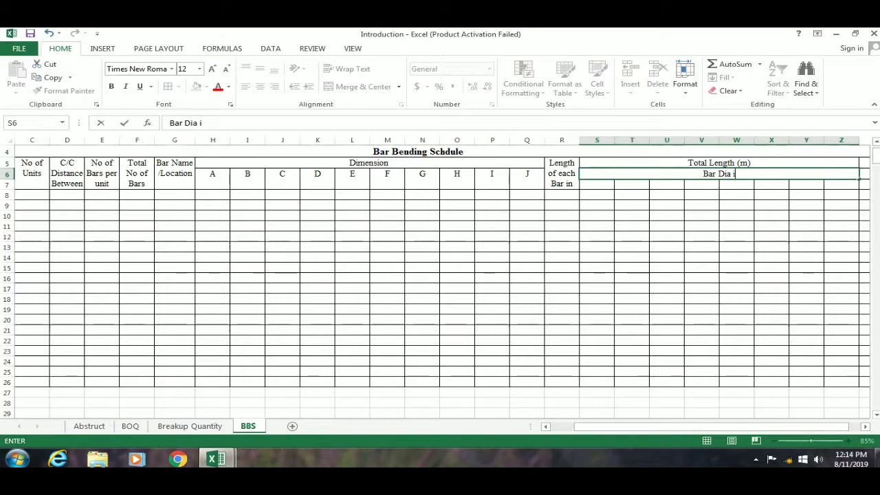
text(n ()
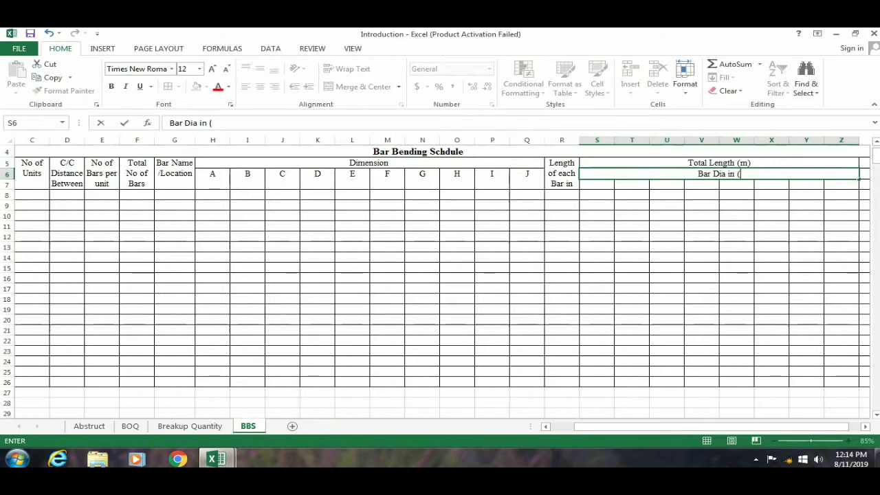
text(mm))
key(Return)
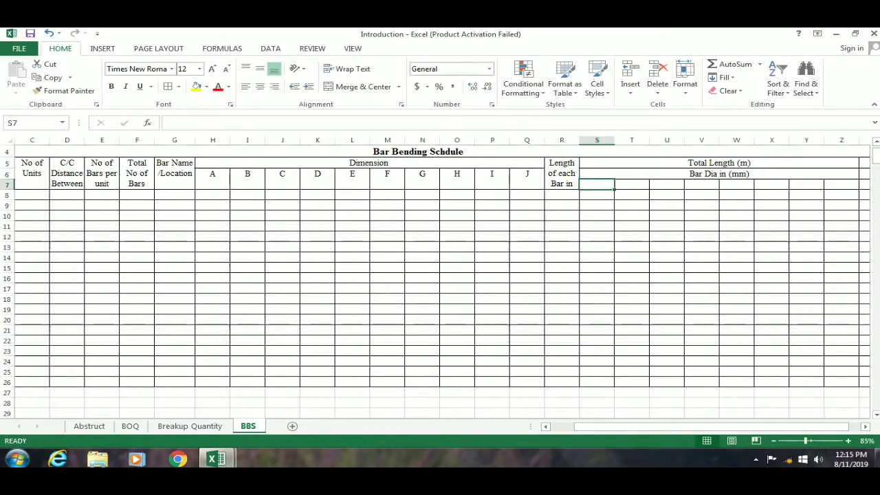
- Enter bar diameters 8, 10, 12, 16, 20, 25 and 32 across row 7 from S7
key(F2)
text(8.0)
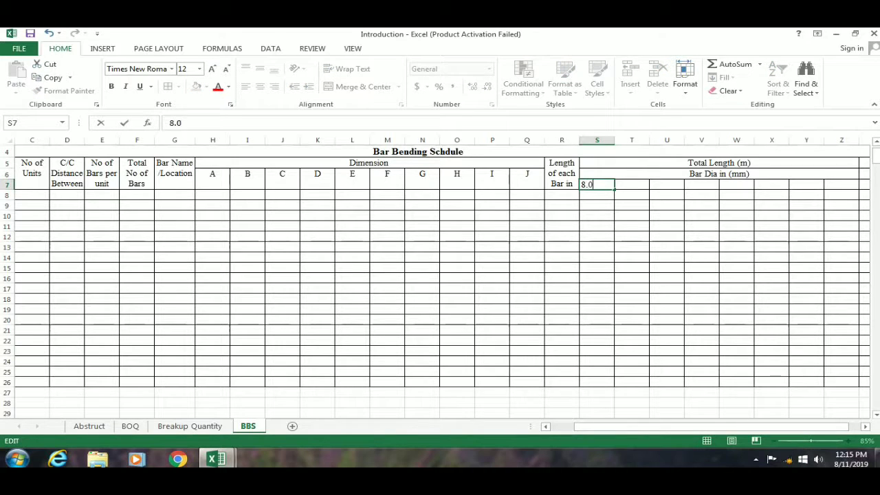
key(Tab)
text(10.0)
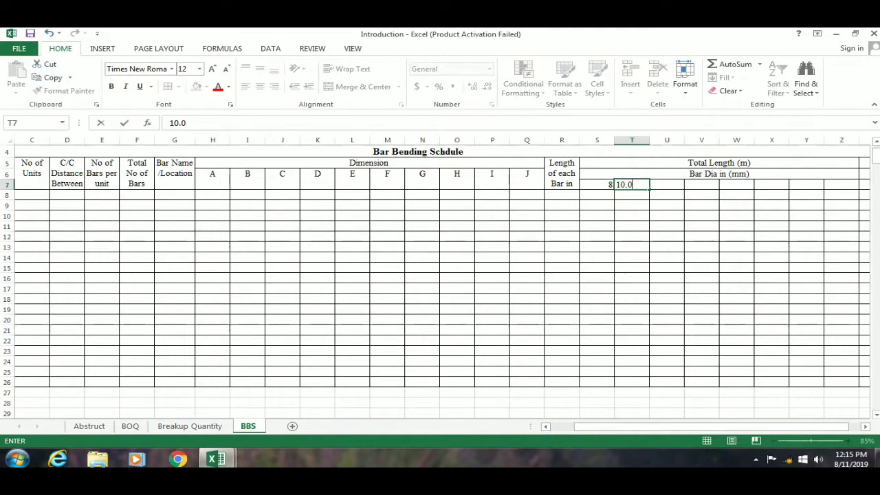
text(0)
key(Tab)
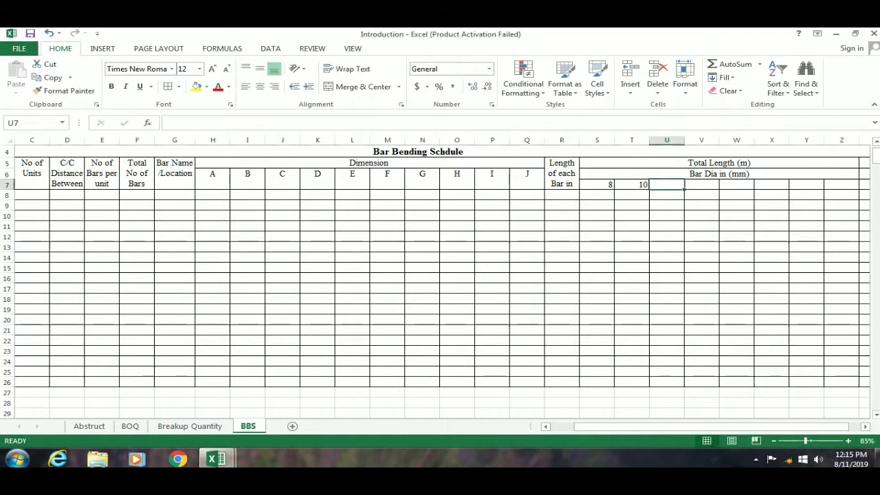
text(12)
key(Tab)
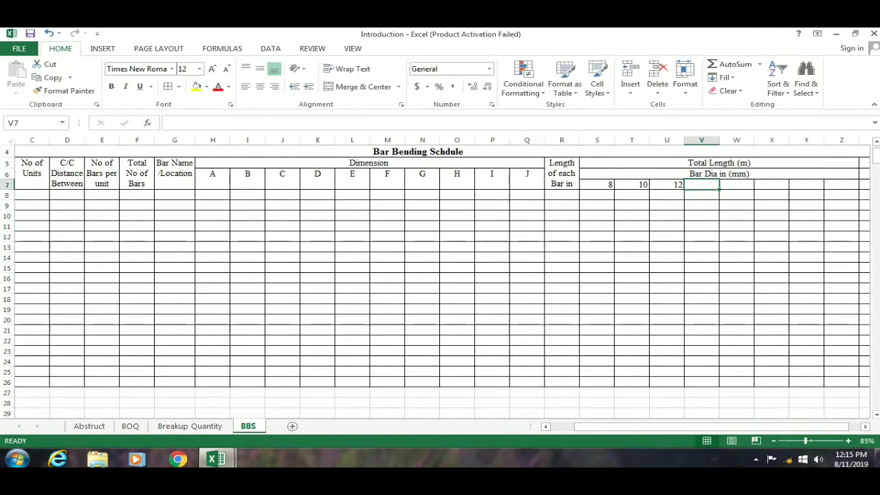
text(16)
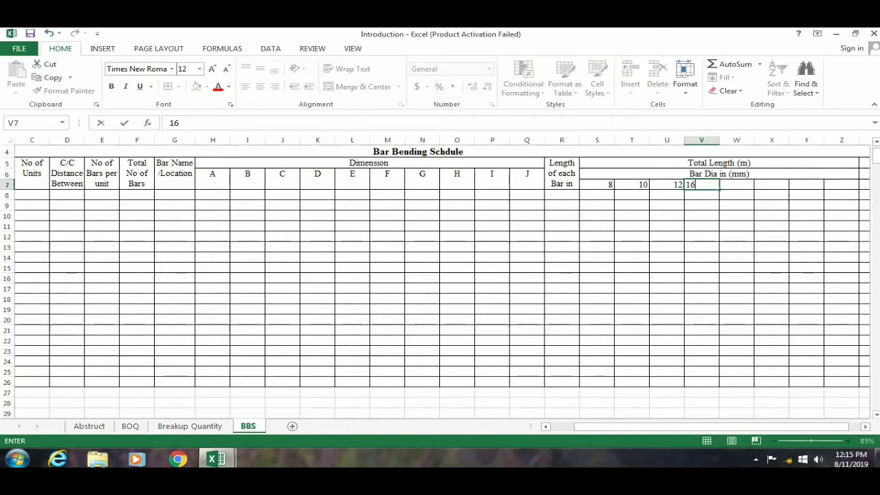
key(Tab)
text(20)
key(Tab)
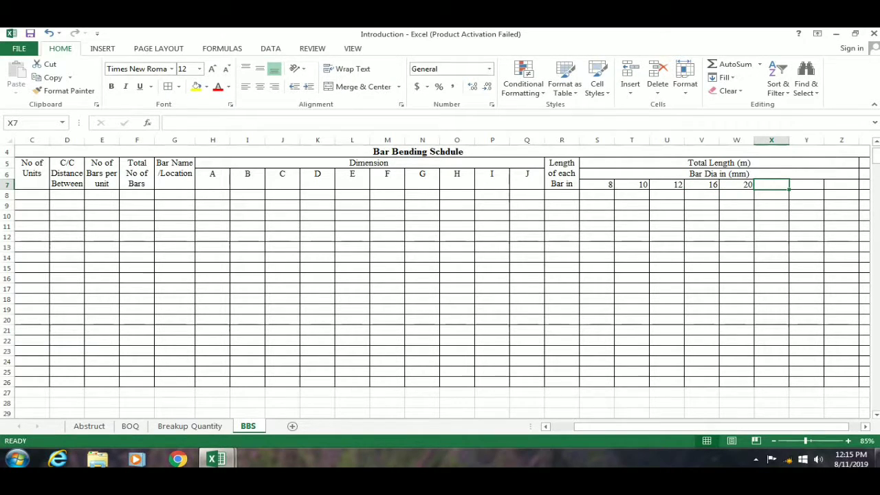
text(25)
key(Tab)
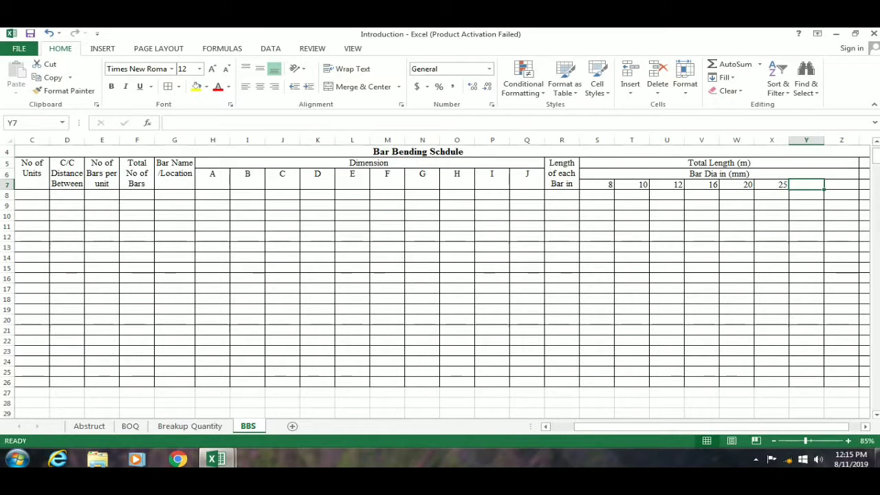
text(32)
key(Tab)
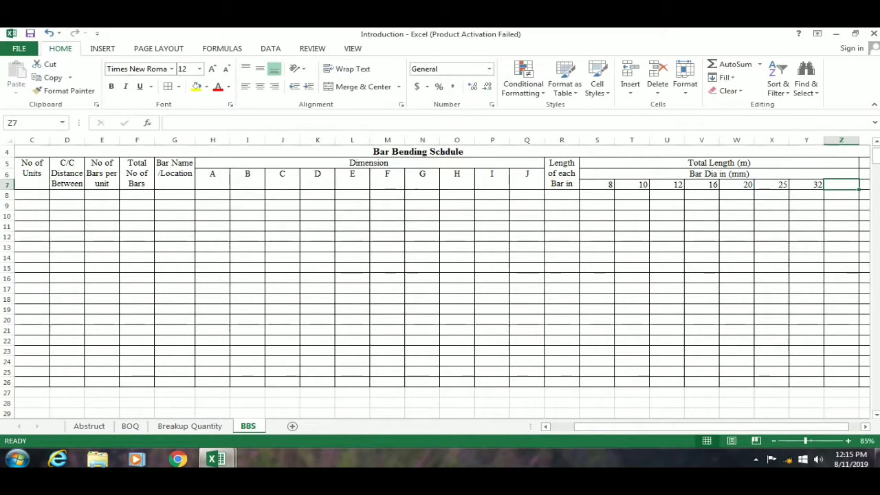
- Correct Y7 to 28 and put 32 in Z7
double_click(807, 185)
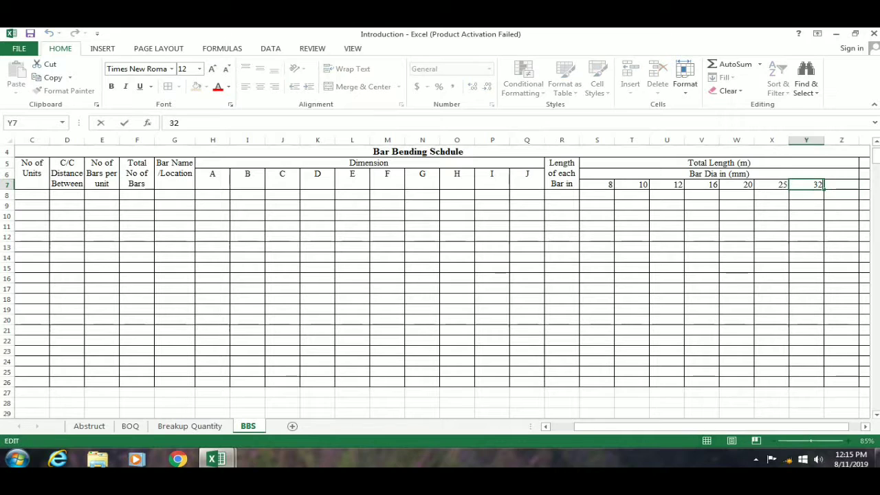
text(28)
key(Tab)
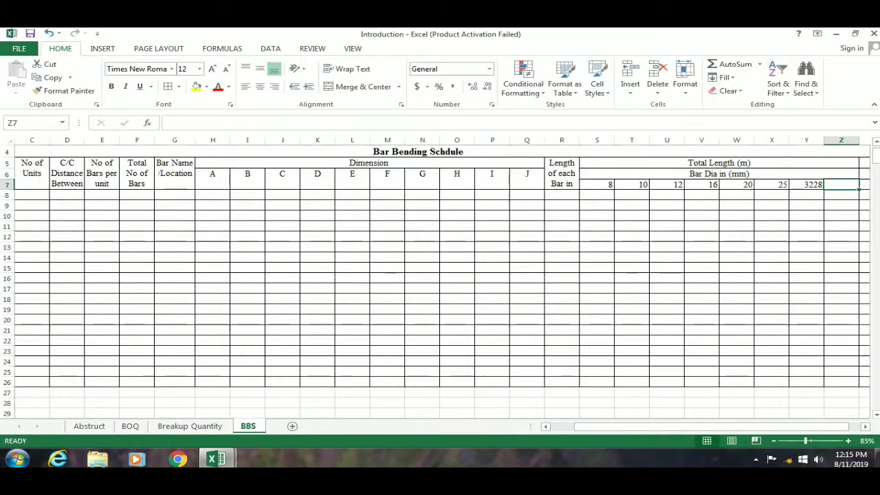
key(Left)
text(28)
key(Tab)
text(32)
key(Tab)
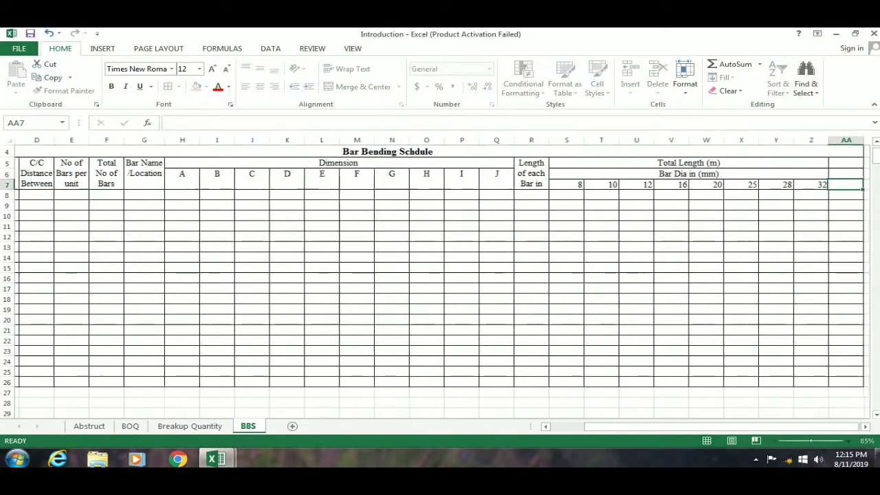
click(736, 269)
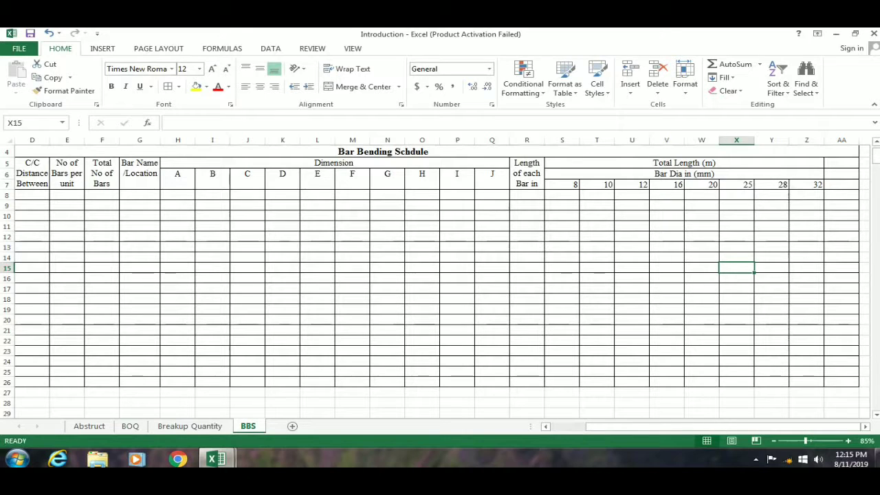
- Format S7:Z7 as Number with 2 decimal places so diameters read 8.00–32.00
drag(562, 184, 806, 185)
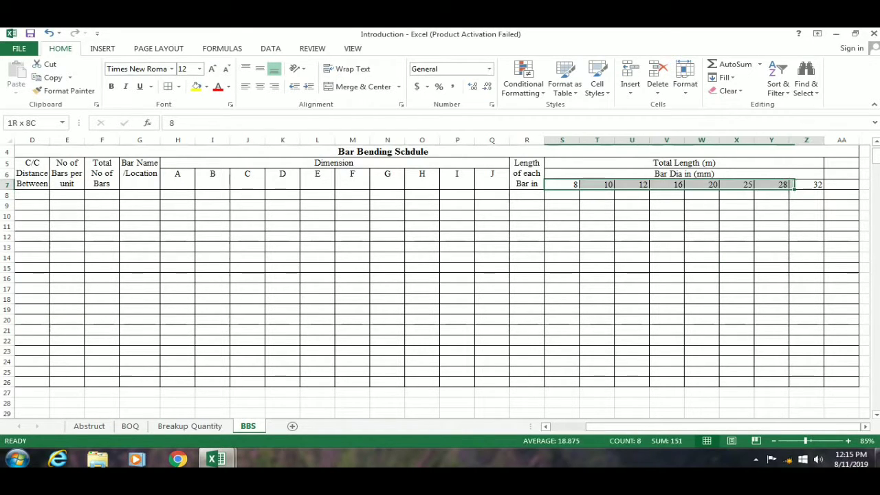
click(357, 87)
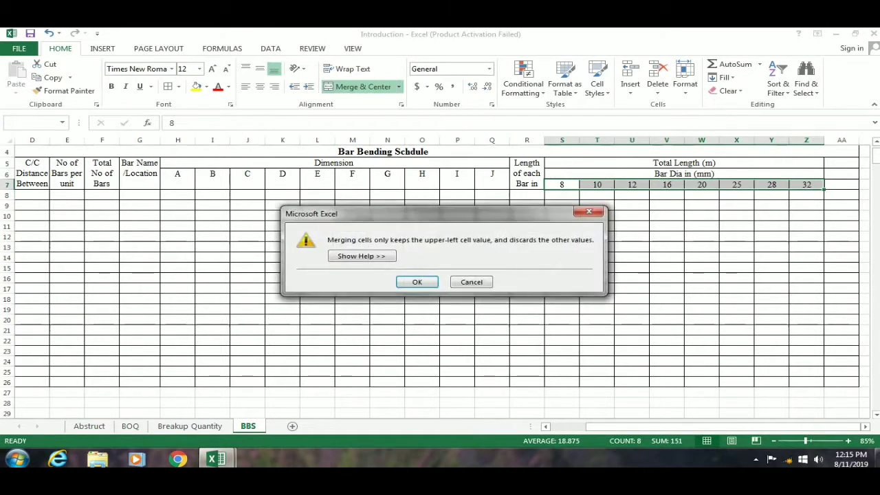
key(Escape)
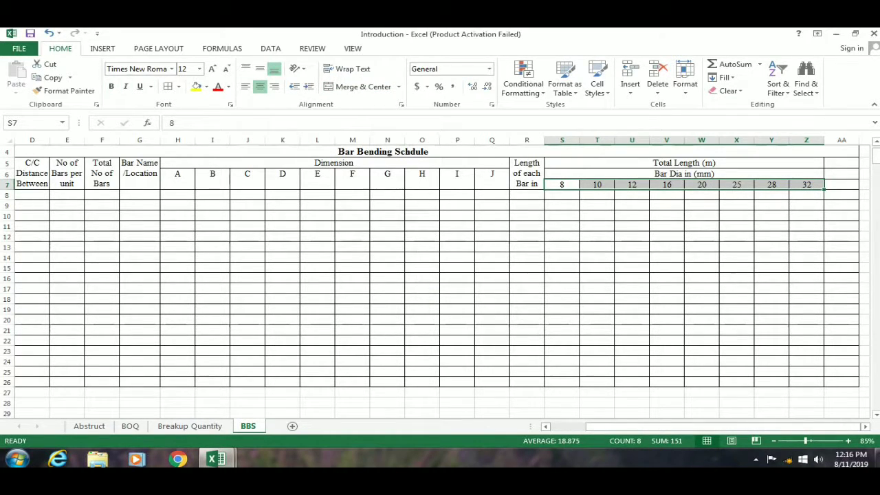
click(562, 205)
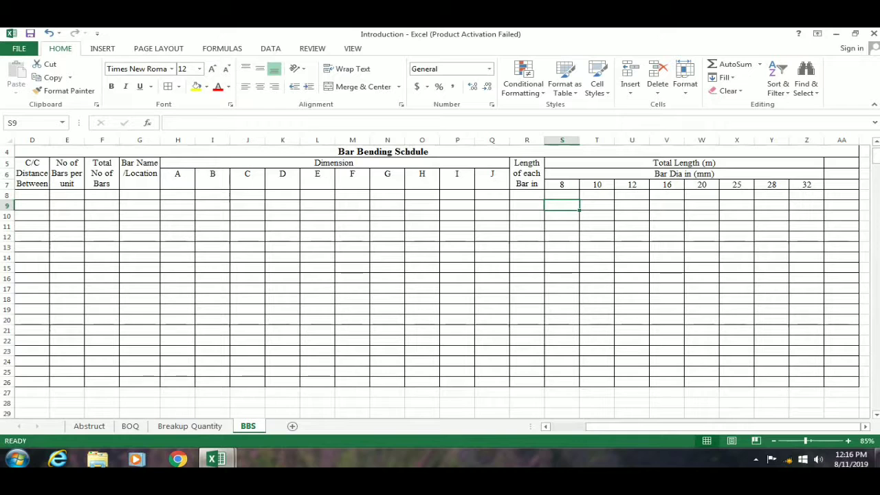
drag(561, 185, 806, 185)
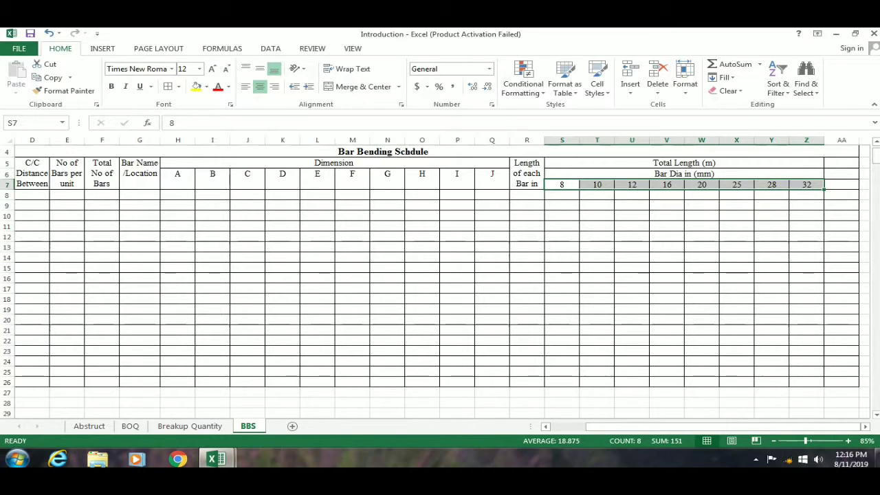
right_click(571, 183)
click(605, 363)
click(466, 239)
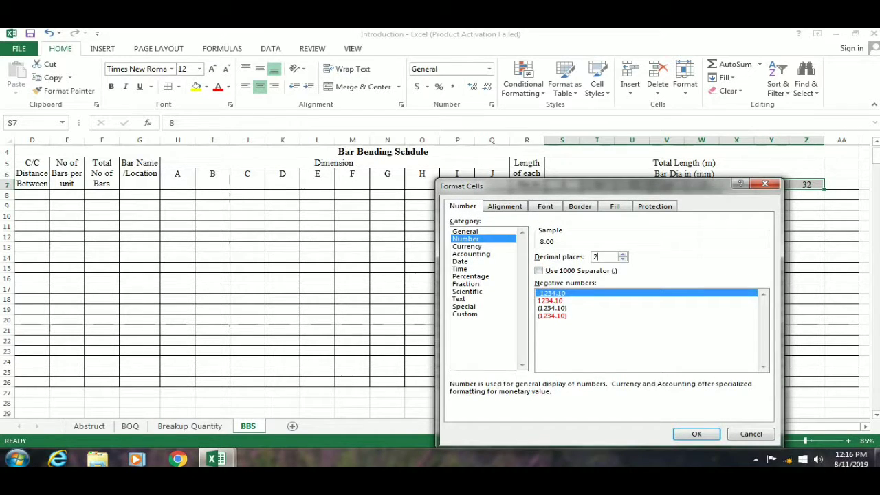
click(696, 434)
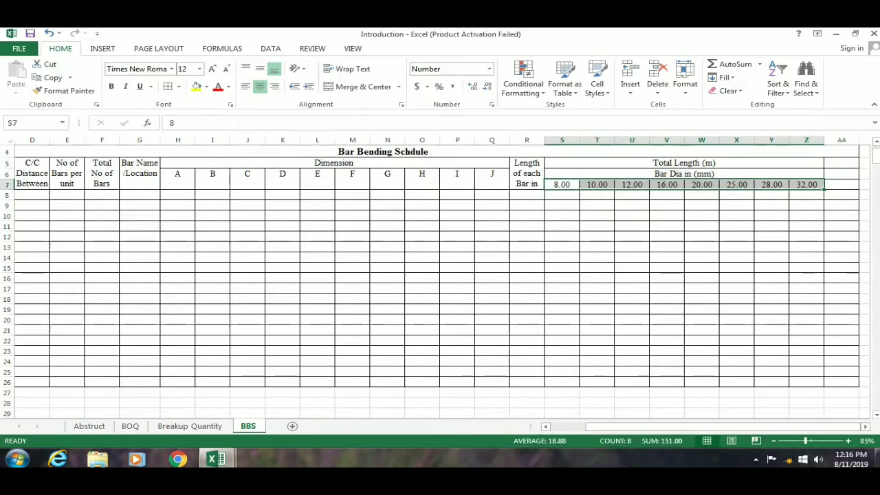
drag(526, 350, 526, 340)
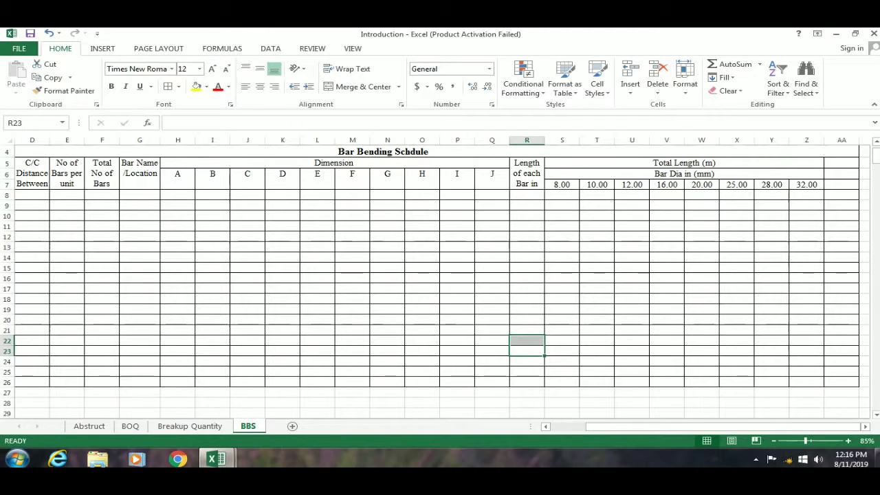
- Merge AA5:AA7 and enter 'Weight' with '(MT)' on a second line
key(F2)
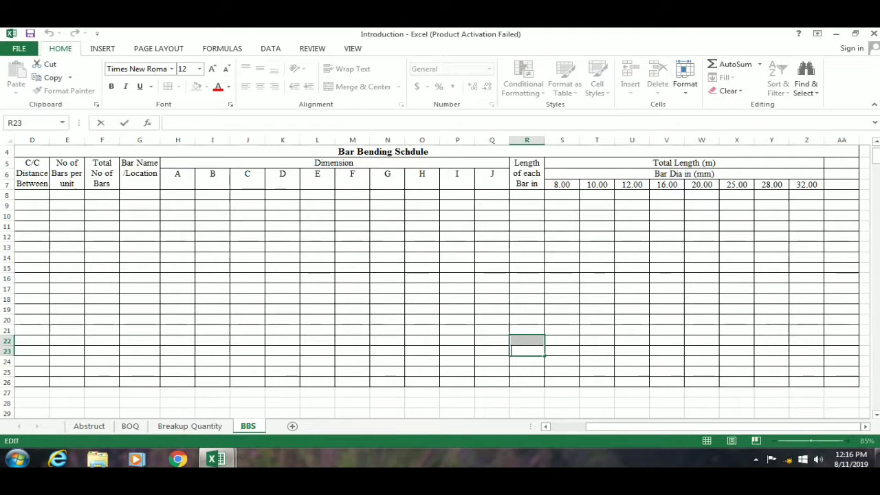
drag(842, 163, 841, 195)
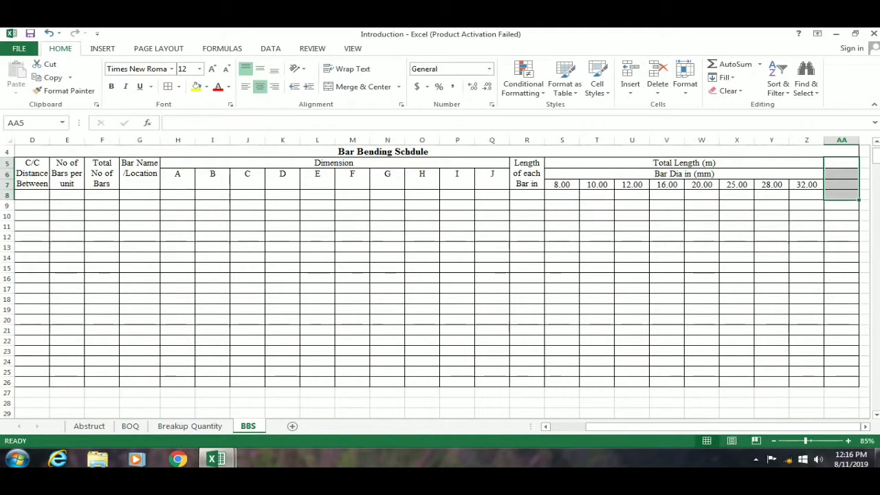
drag(842, 163, 842, 185)
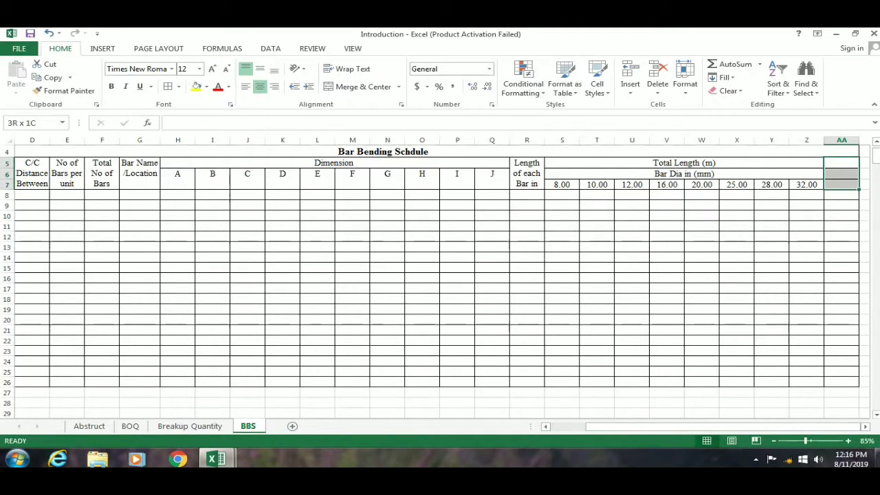
click(358, 87)
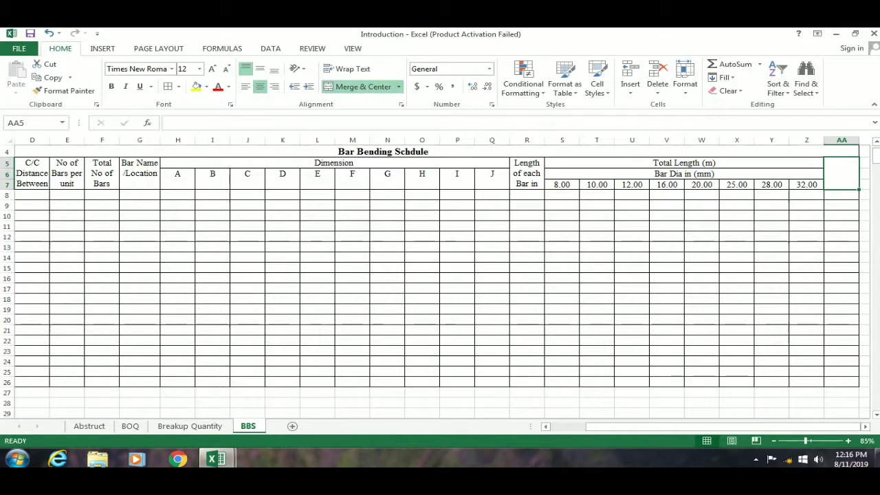
text(Wei)
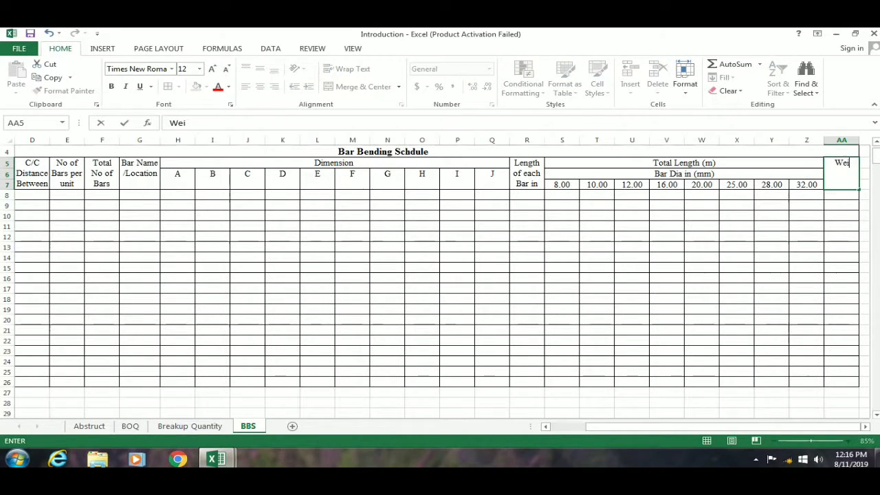
text(ght)
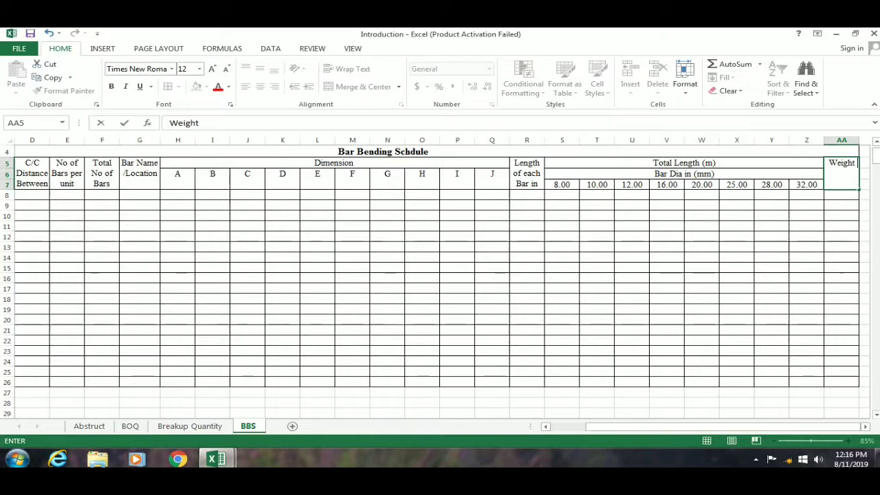
key(alt+Return)
text(MT)
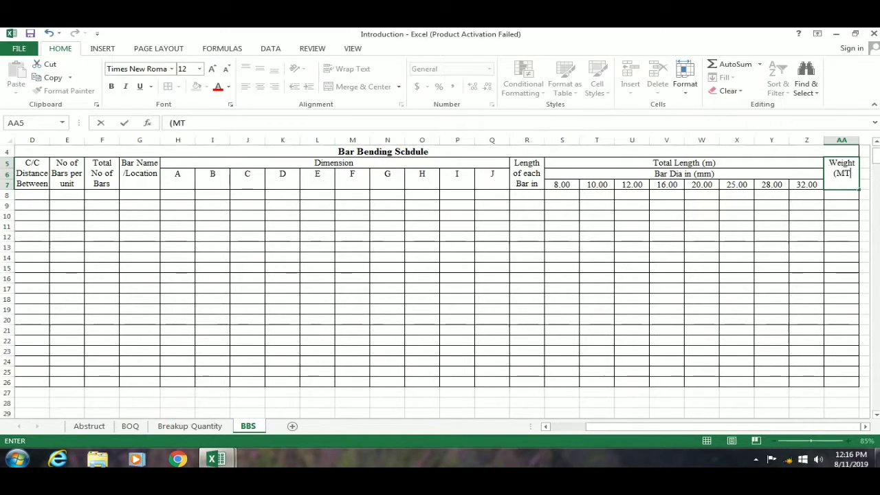
text())
key(Return)
click(770, 278)
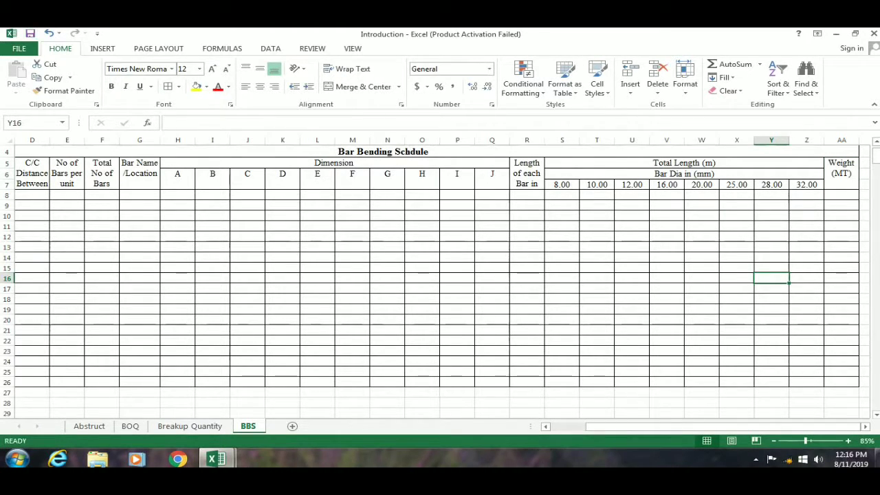
- Re-merge and centre the Type header over A5:A7 and Bar Dia (mm) over B5:B7
scroll(440, 275, up, 1)
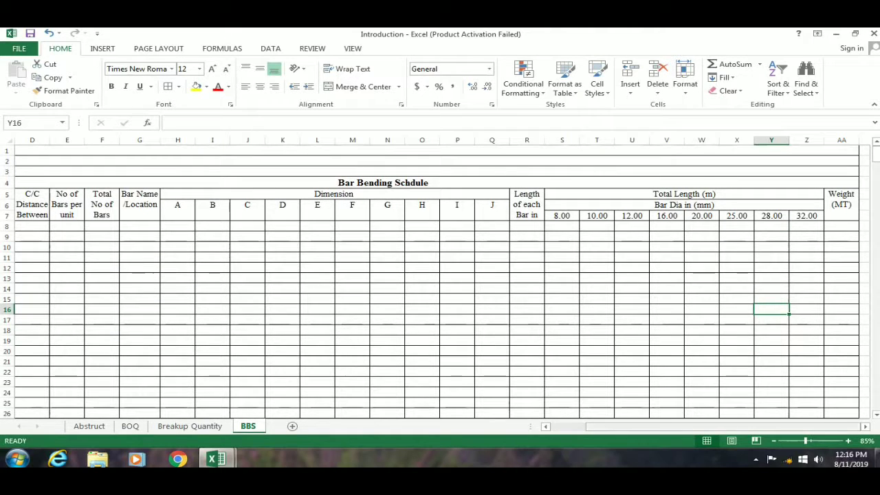
scroll(440, 275, left, 1)
scroll(440, 275, left, 2)
click(32, 198)
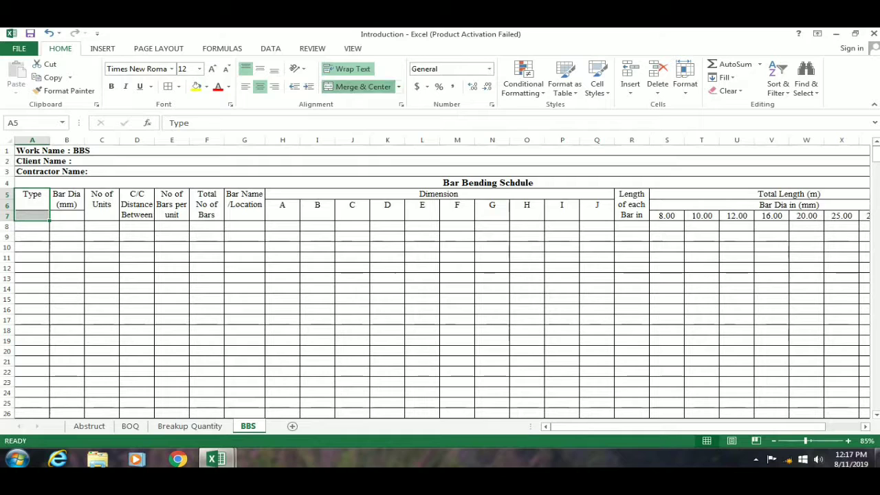
click(358, 86)
click(358, 86)
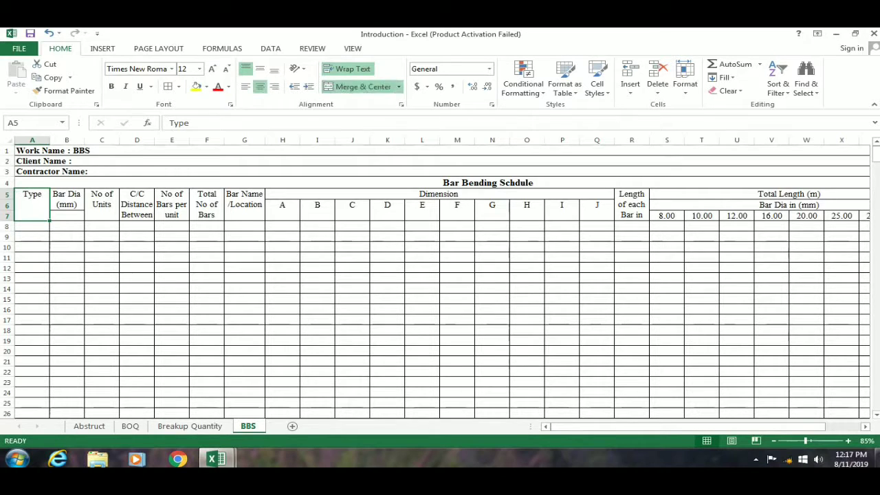
click(67, 204)
click(363, 86)
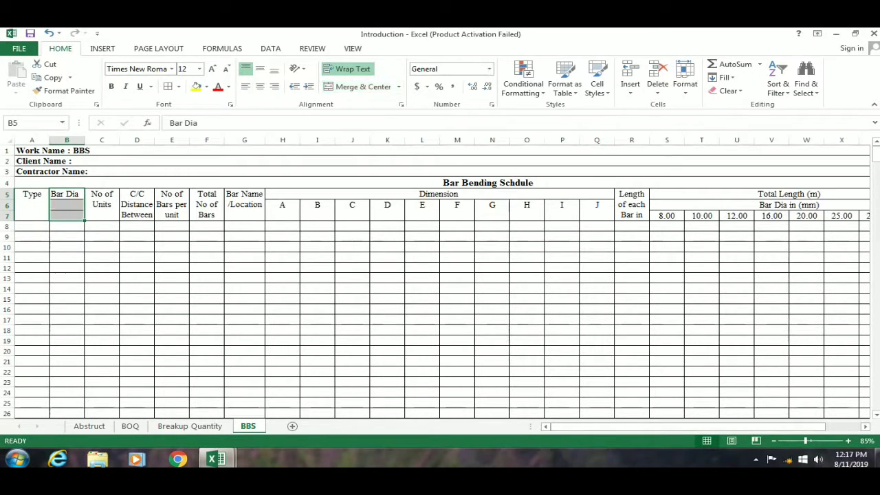
click(353, 209)
drag(66, 194, 67, 215)
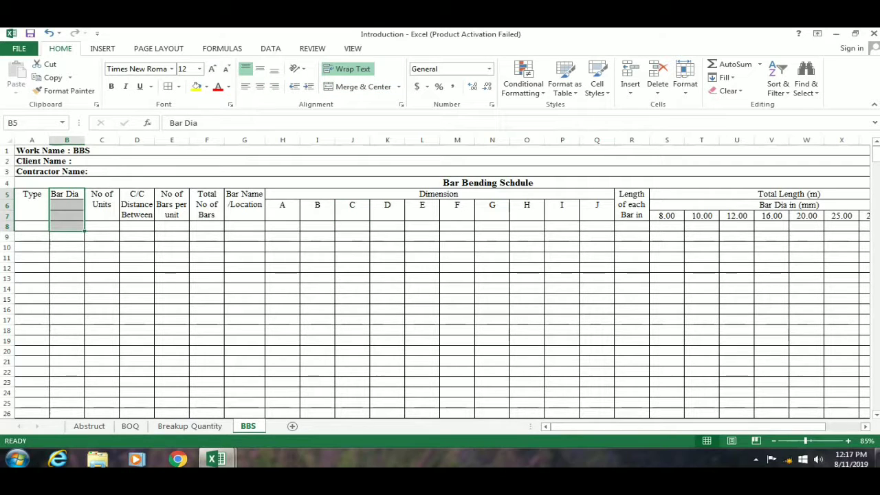
click(363, 87)
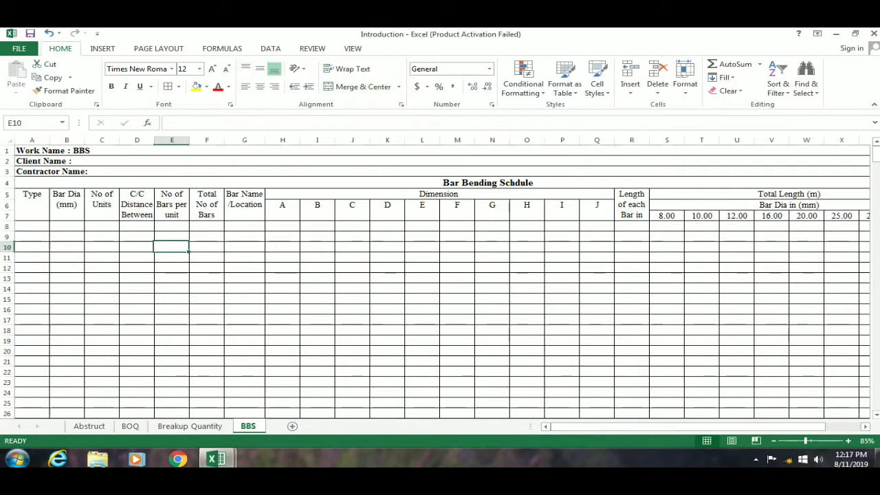
- Make header rows 5–7 bold from column A through AA
click(32, 204)
drag(31, 204, 854, 220)
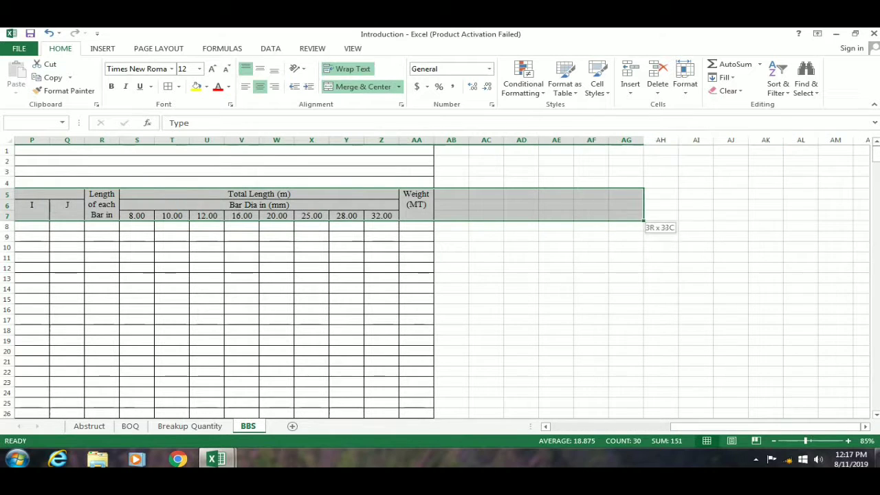
mouse_move(854, 220)
mouse_down()
mouse_move(399, 220)
mouse_move(426, 218)
mouse_up()
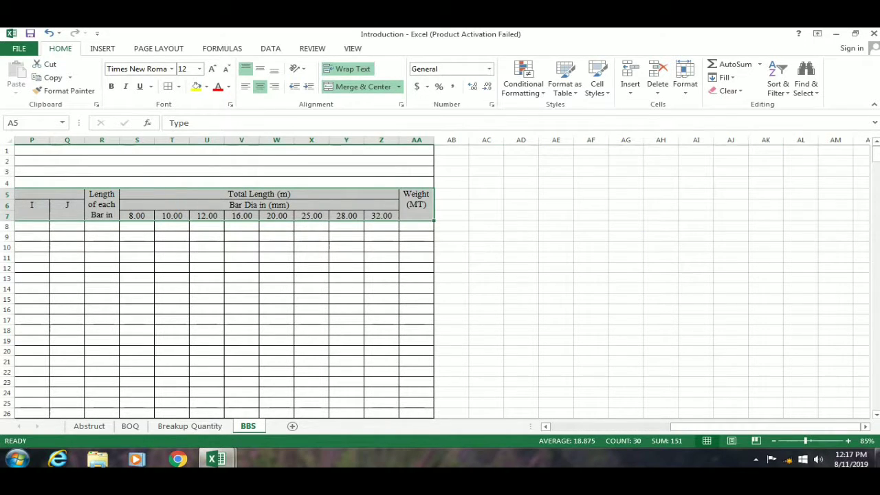
key(ctrl+b)
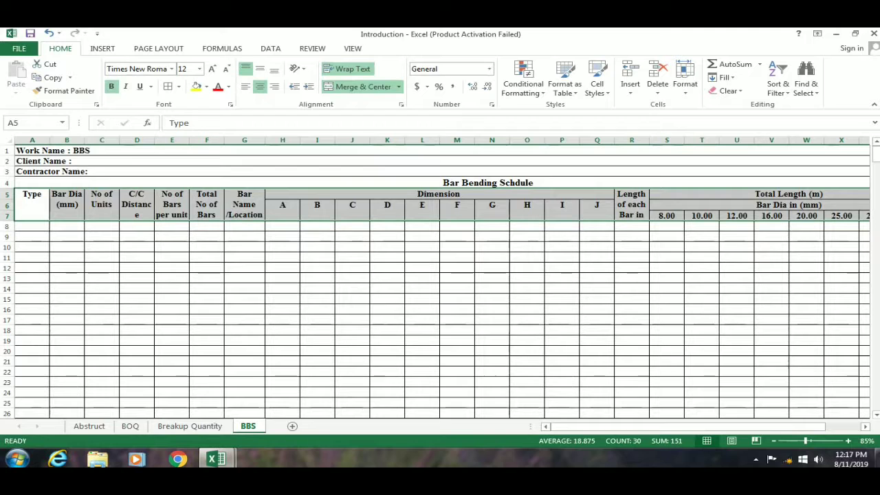
- Deselect the header and go through the empty No of Units, C/C Distance and No of Bars per unit cells
click(282, 247)
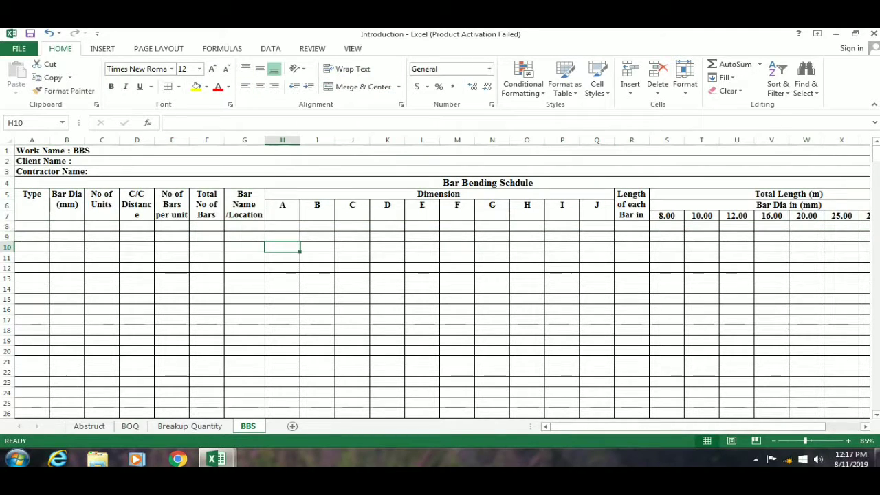
click(32, 226)
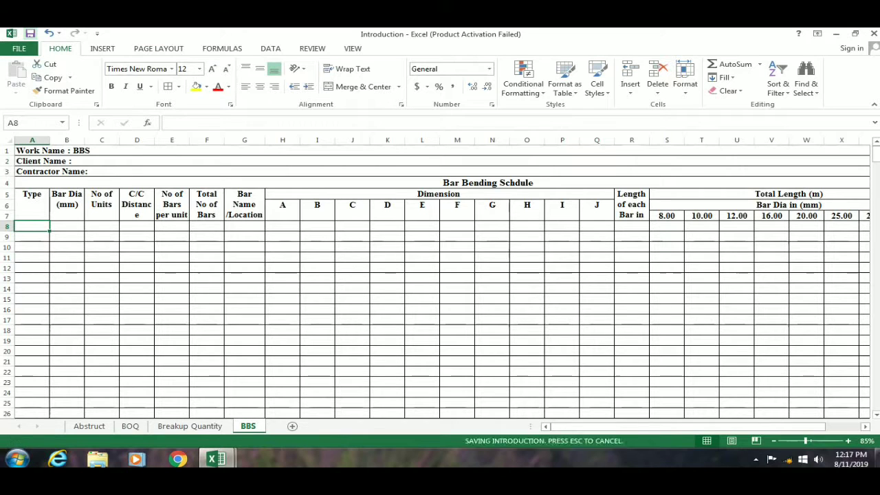
click(102, 278)
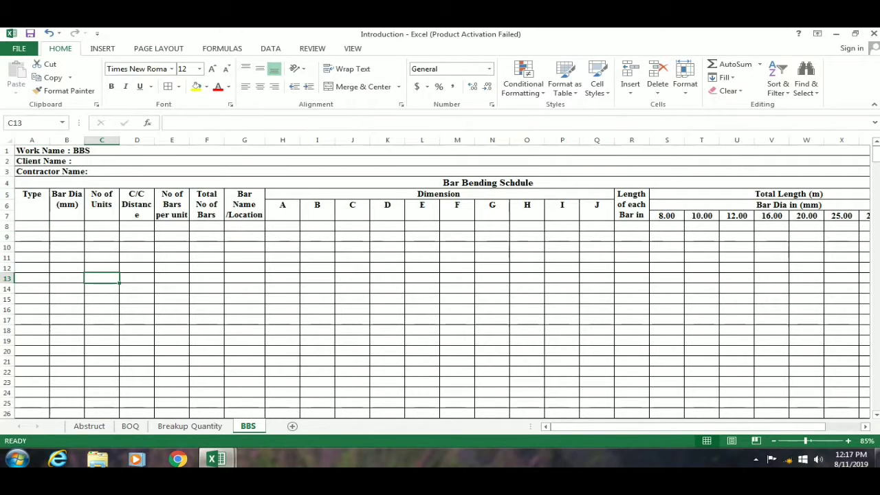
click(101, 226)
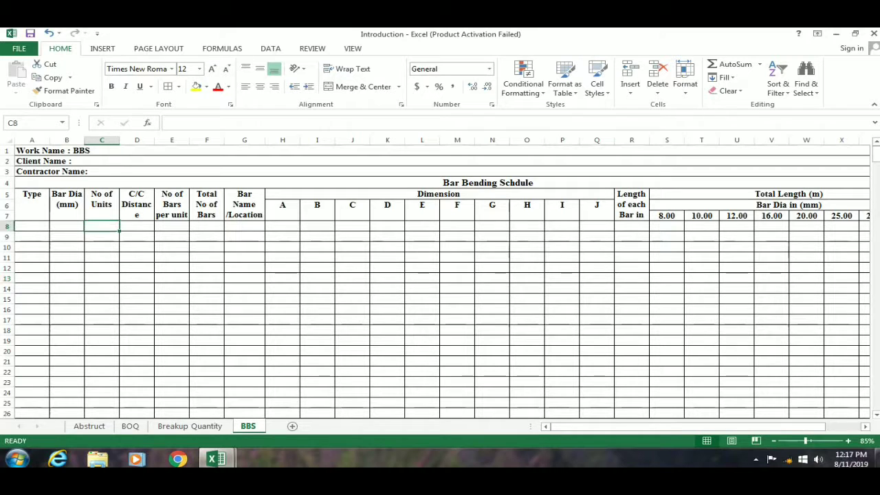
click(136, 226)
click(172, 226)
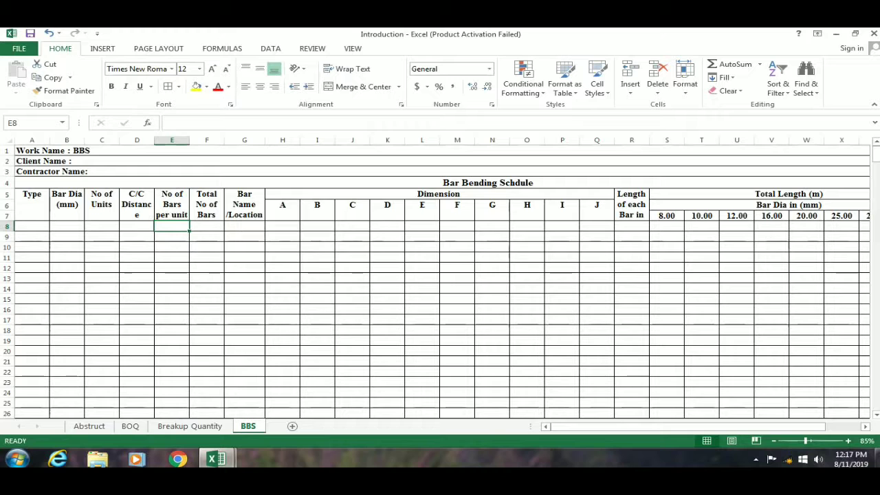
- Show and then close the taskbar's hidden notification icons panel
mouse_move(217, 459)
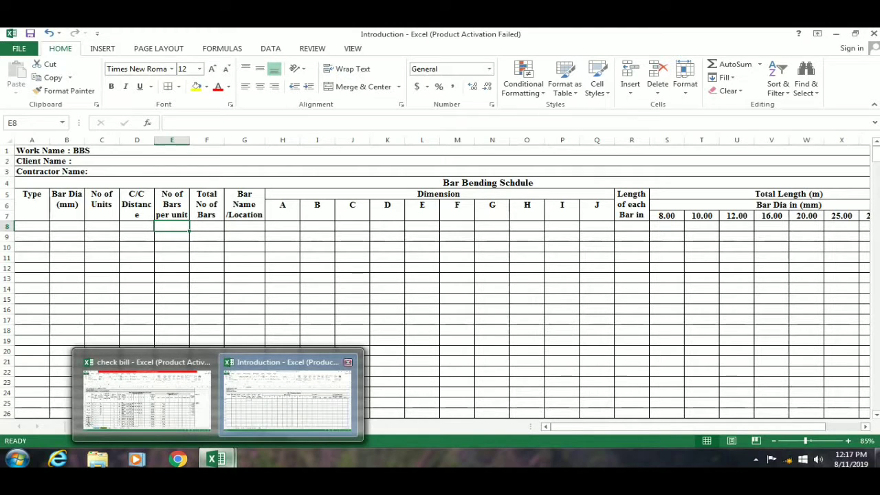
click(387, 320)
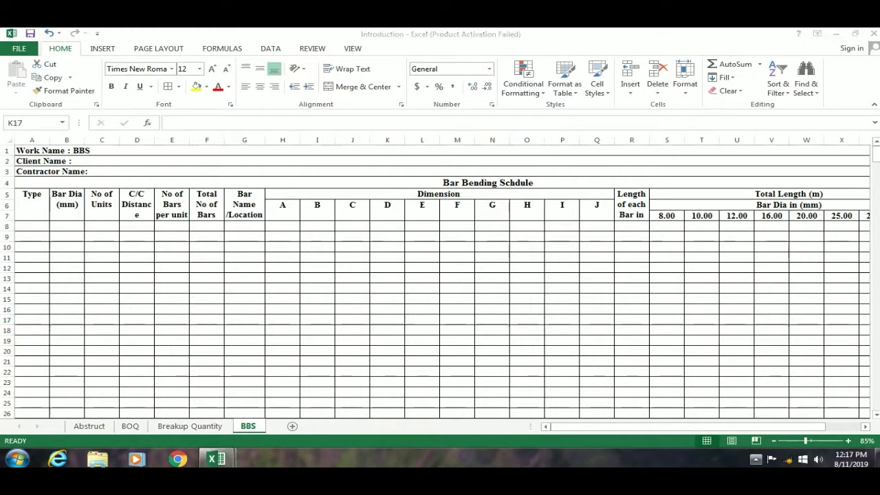
click(755, 460)
click(755, 459)
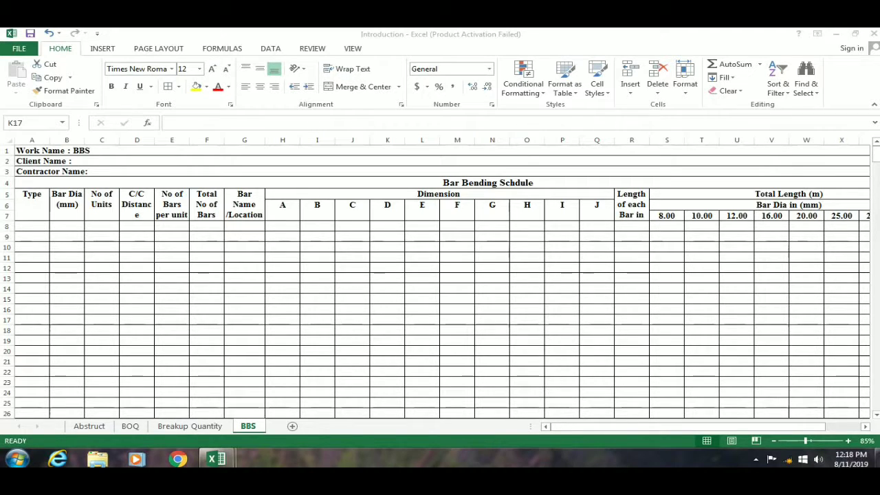
- Insert a blank column at H, before Dimension A, on the BBS sheet
key(alt+Tab)
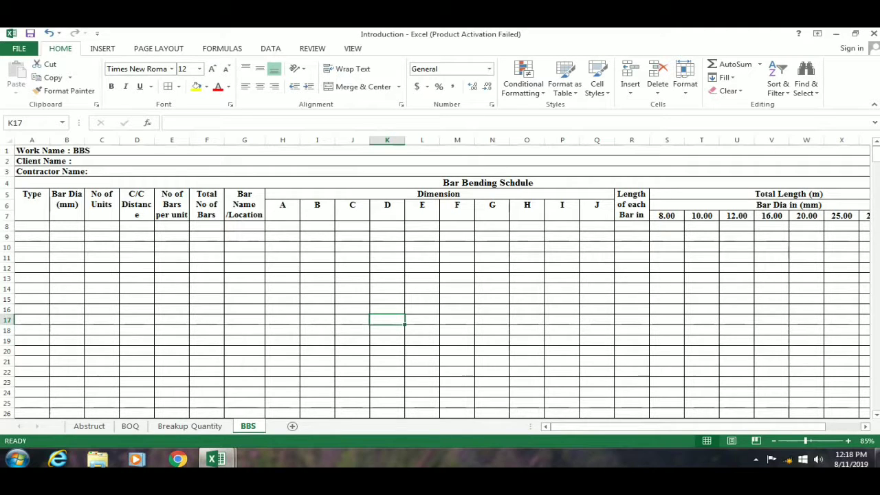
scroll(440, 275, down, 3)
scroll(440, 275, up, 3)
click(282, 140)
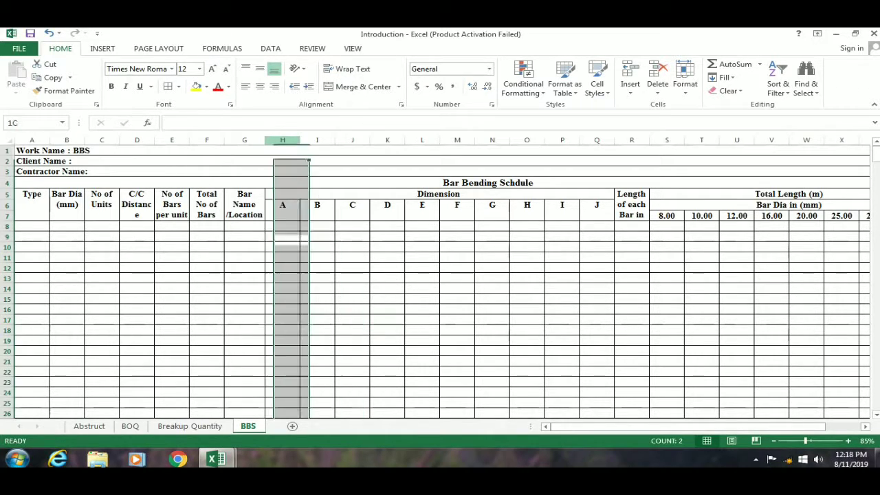
click(630, 76)
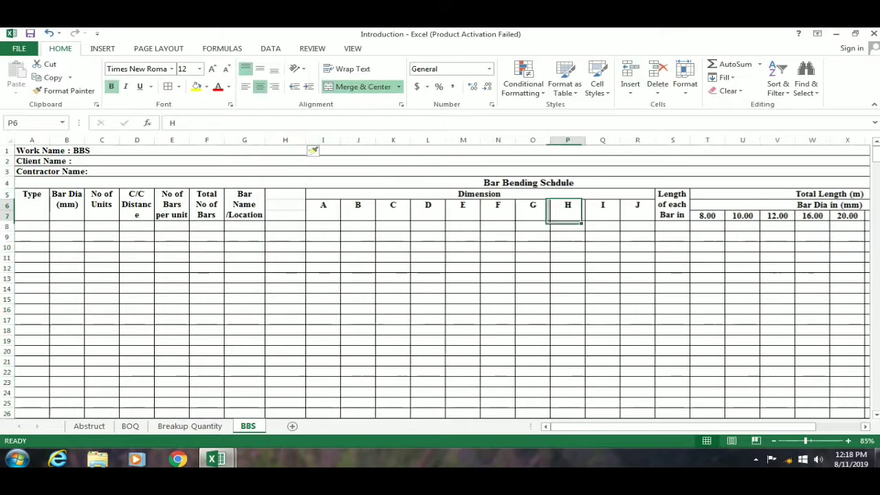
- Wrap and merge H5:H7 into one header cell reading 'Bar Shape'
drag(284, 194, 284, 214)
click(348, 69)
click(358, 87)
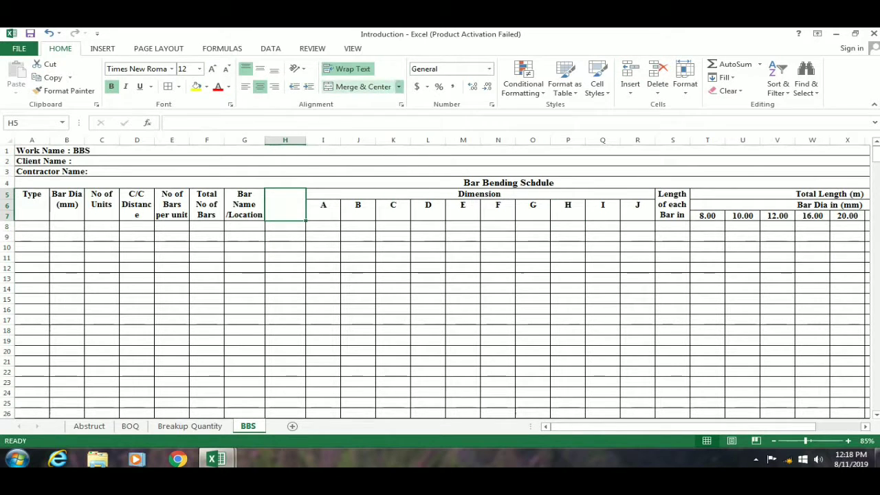
text(B)
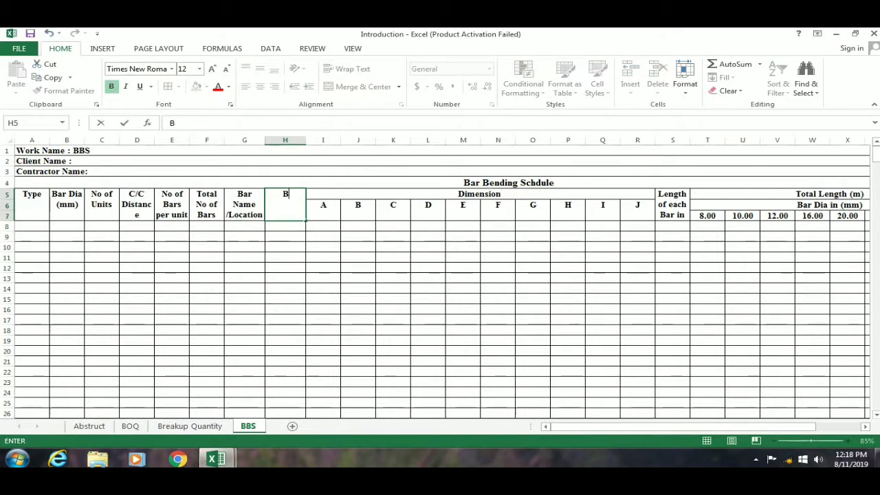
text( Sha)
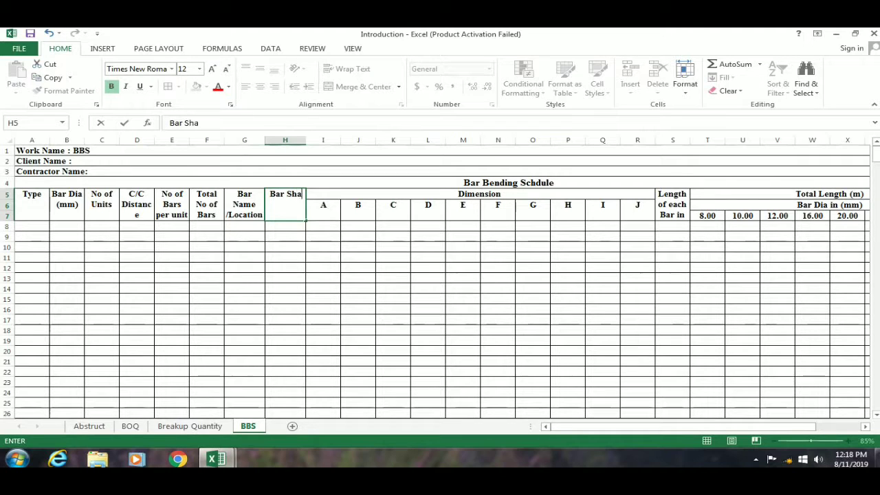
text(pe)
key(Return)
click(244, 330)
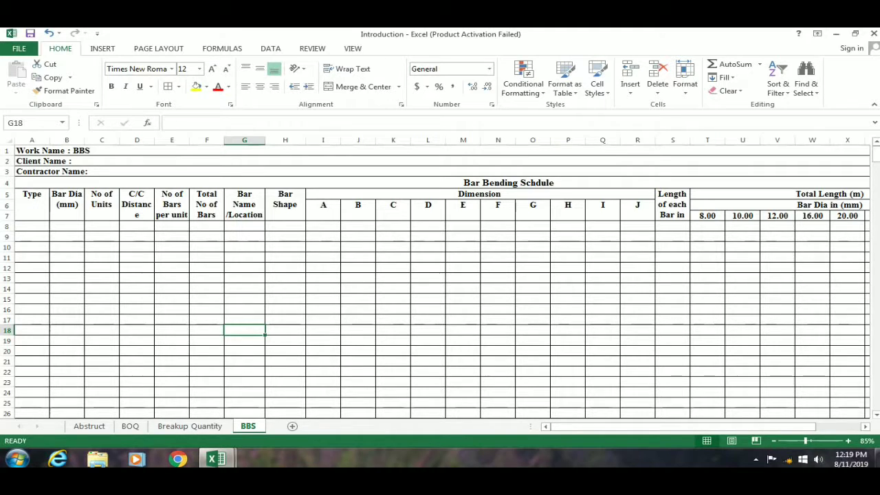
click(172, 140)
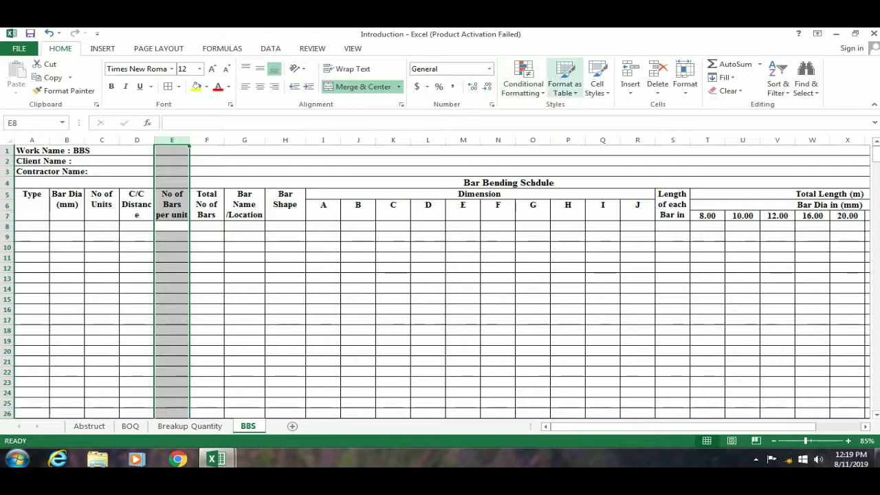
- Insert two columns before No of Bars per unit, merge E5:E7 as 'X Direction', and widen column E
click(630, 72)
click(630, 73)
click(463, 236)
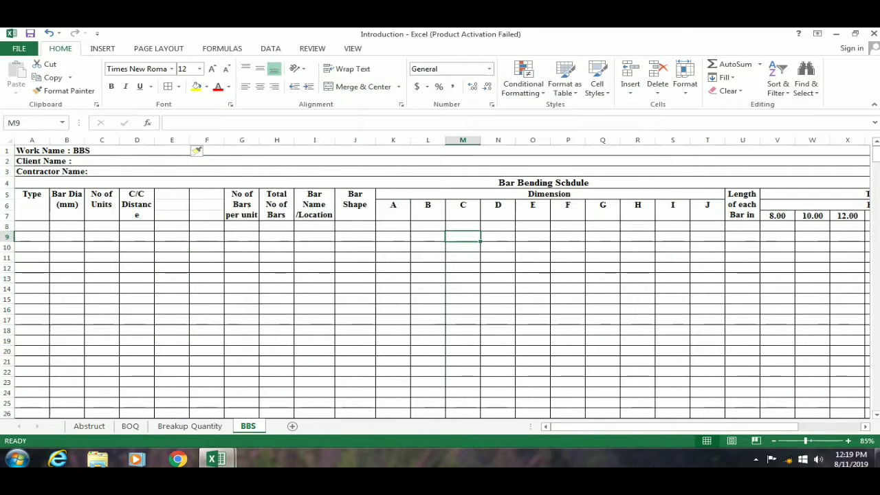
drag(171, 194, 172, 215)
click(357, 87)
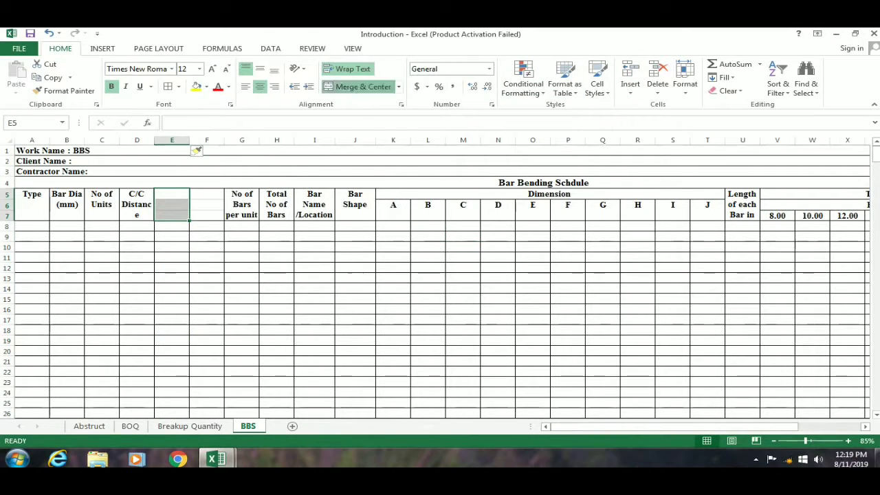
text(X)
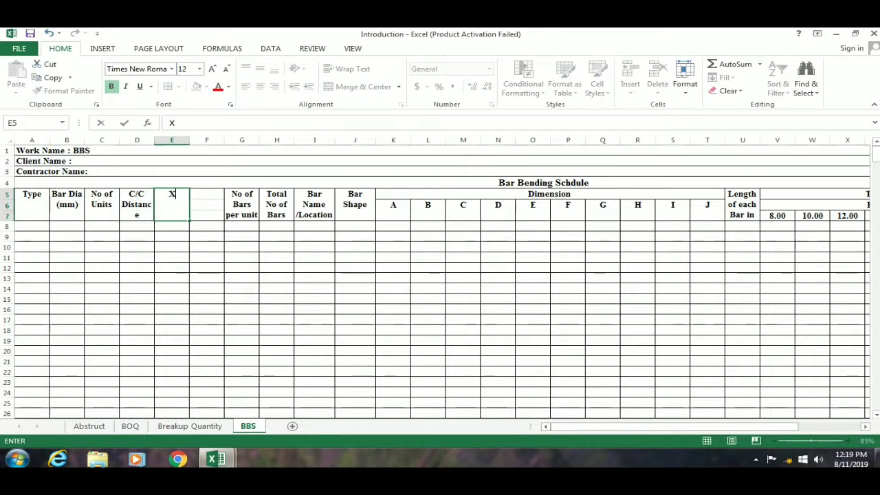
text( direc)
key(BackSpace)
key(BackSpace)
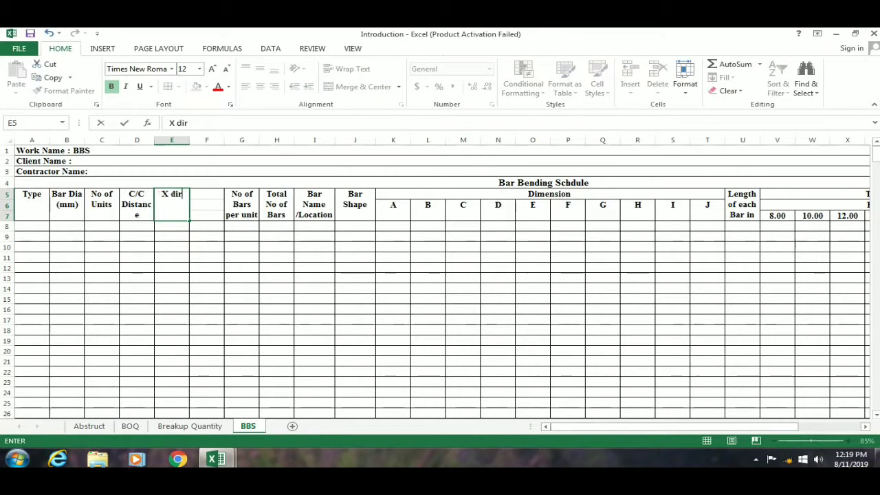
key(BackSpace)
key(BackSpace)
key(BackSpace)
text(D)
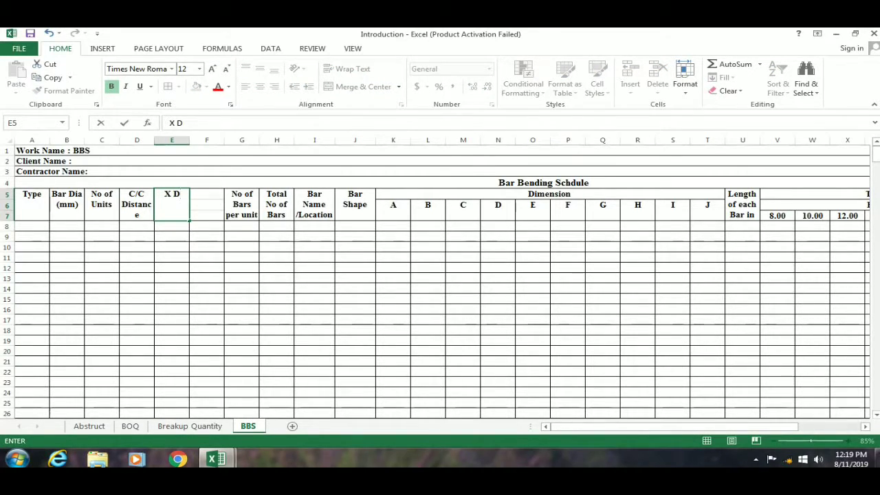
text(irection)
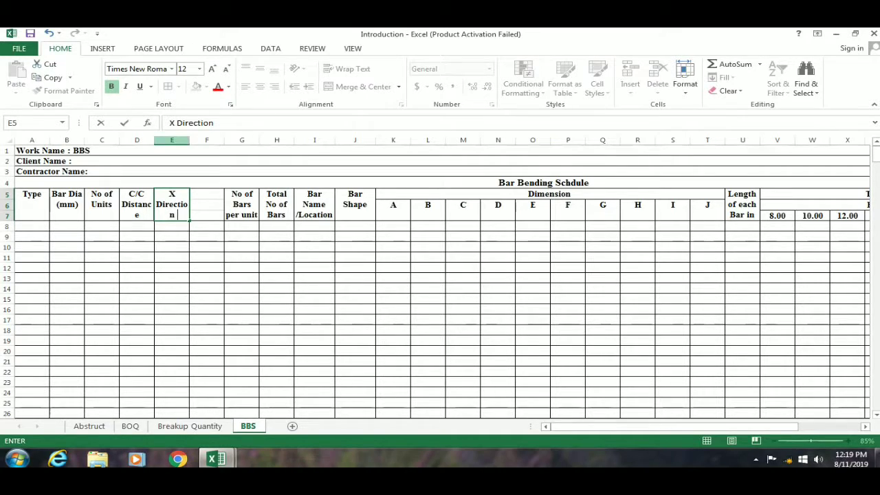
click(207, 140)
drag(190, 141, 201, 141)
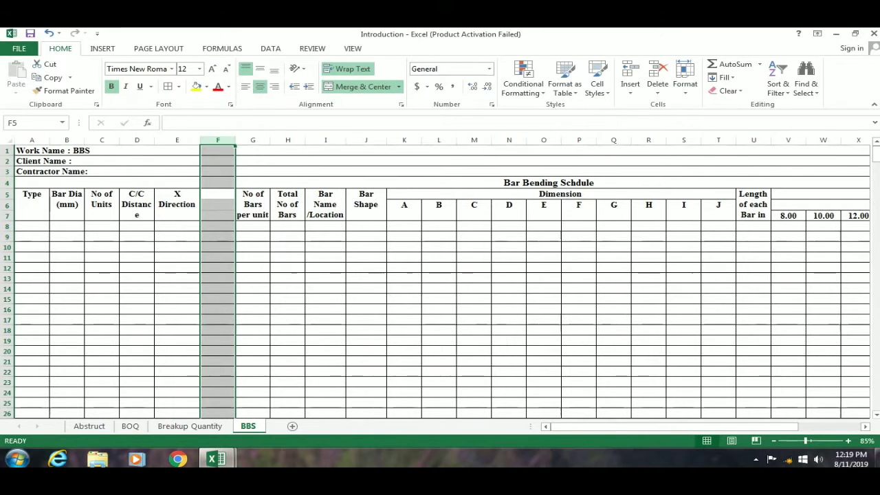
- Enter 'Y Direction' in header cell F5 and widen column F to fit it
click(217, 205)
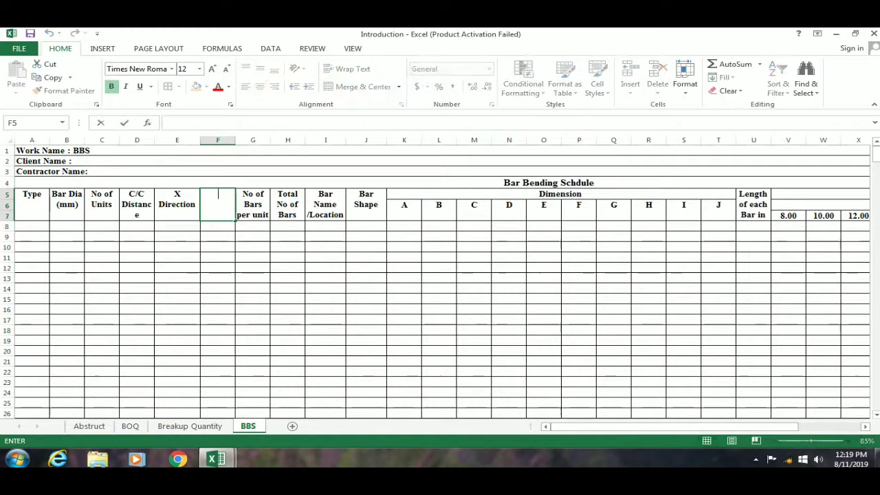
text(Y dir)
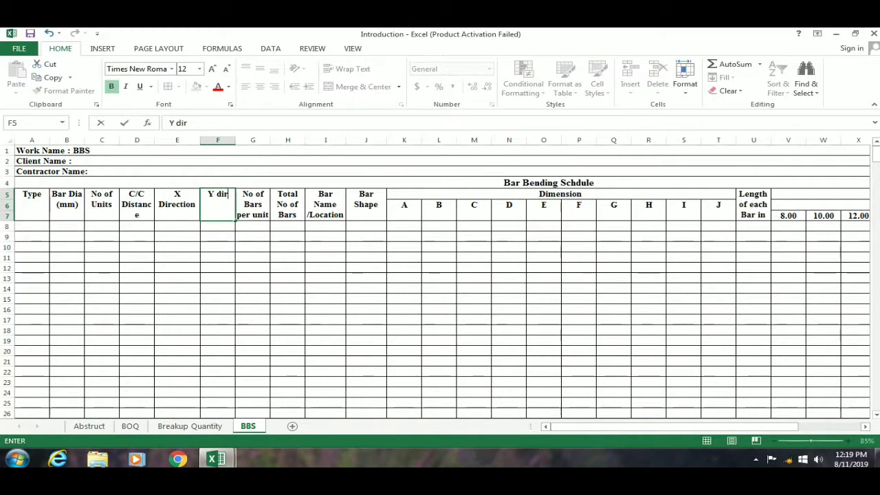
text(ection)
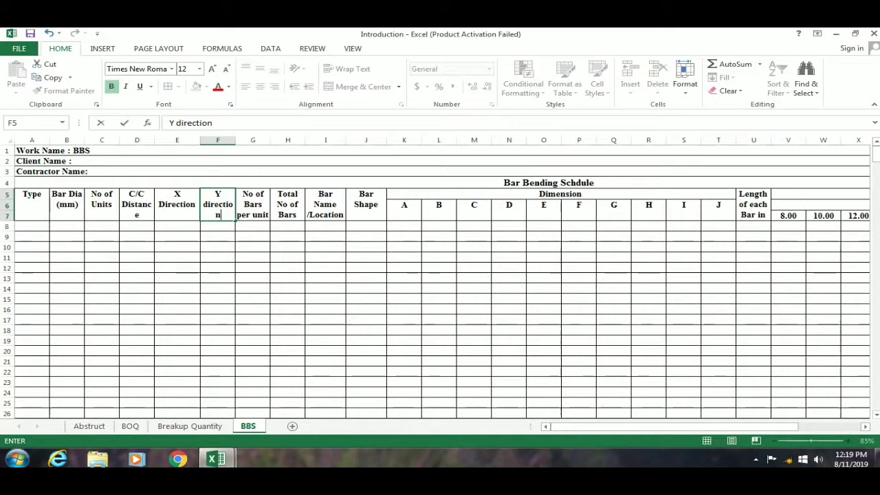
key(Delete)
text(D)
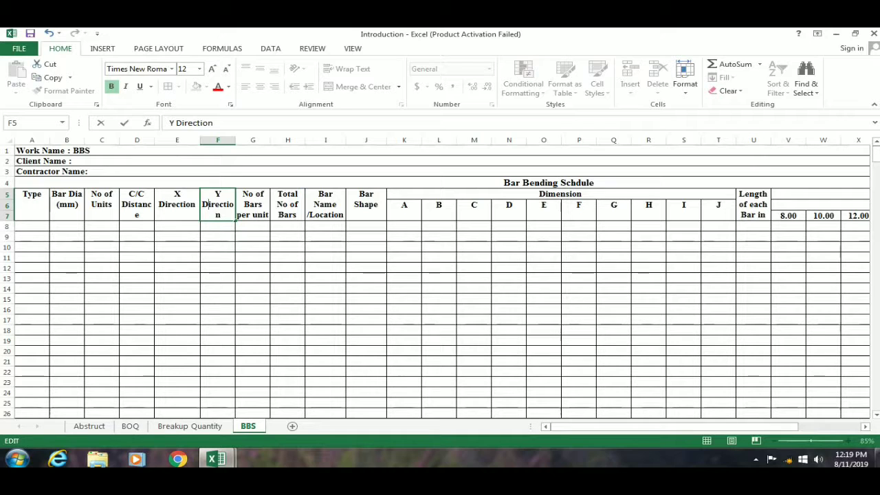
click(218, 289)
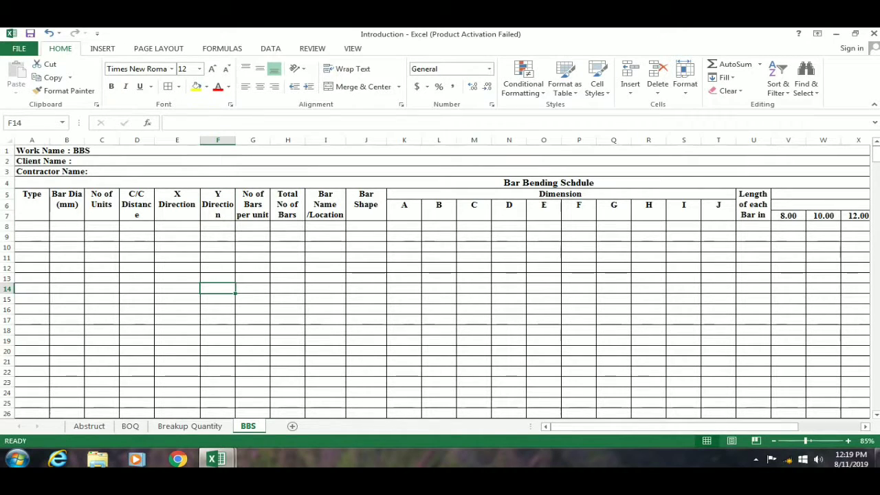
drag(235, 139, 244, 139)
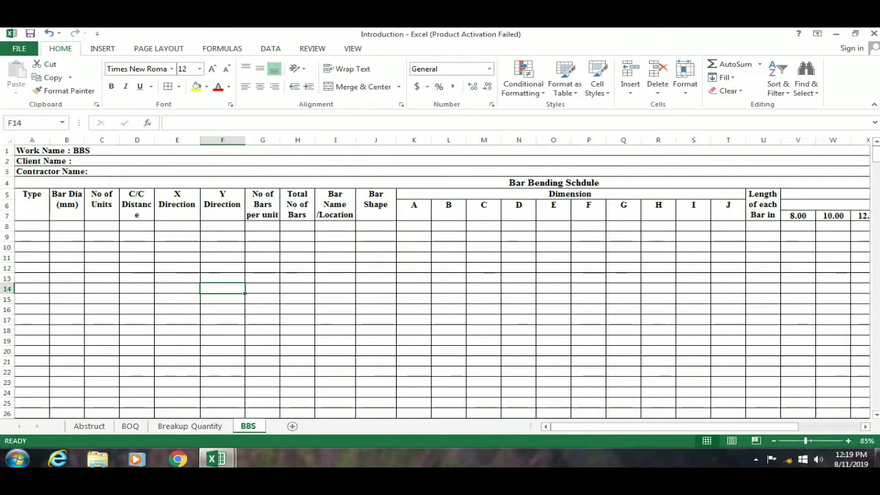
click(756, 459)
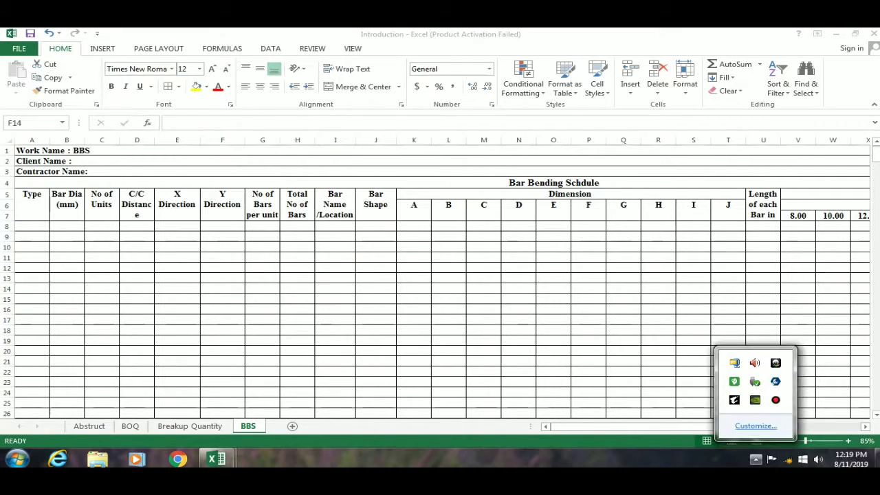
click(756, 460)
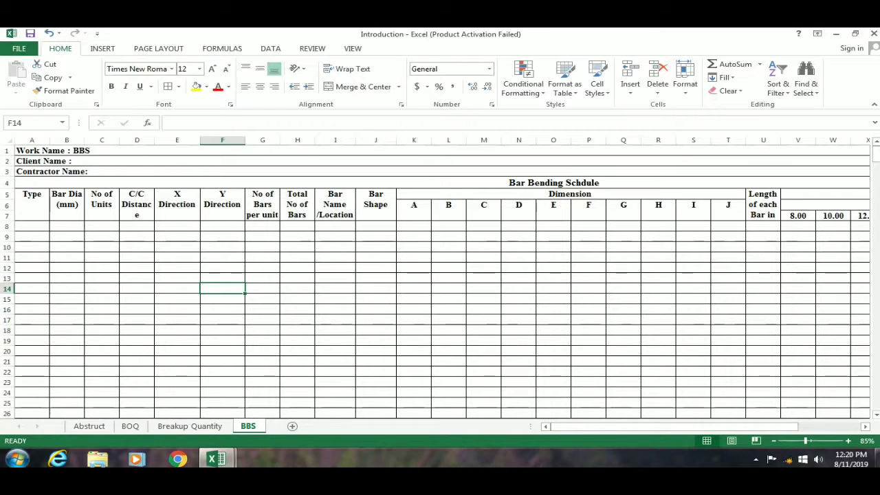
- Insert a column at G, merge G5:G7, and enter the heading 'Clear Cover'
click(262, 139)
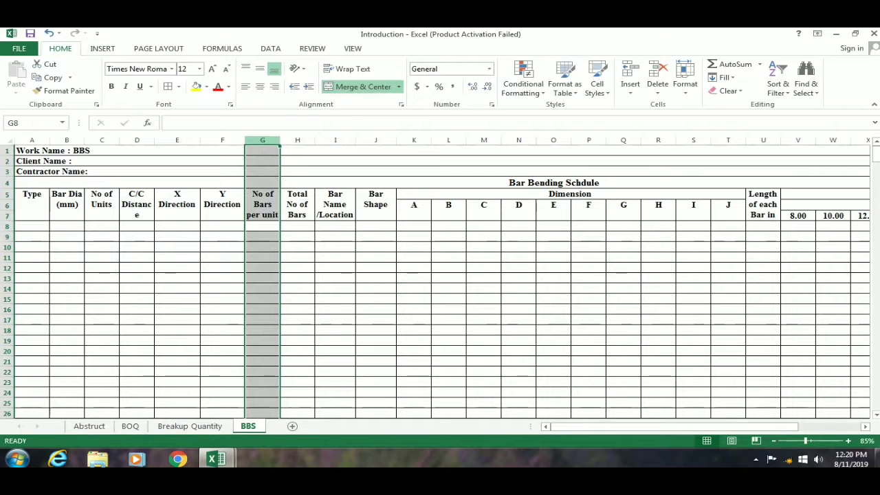
click(630, 72)
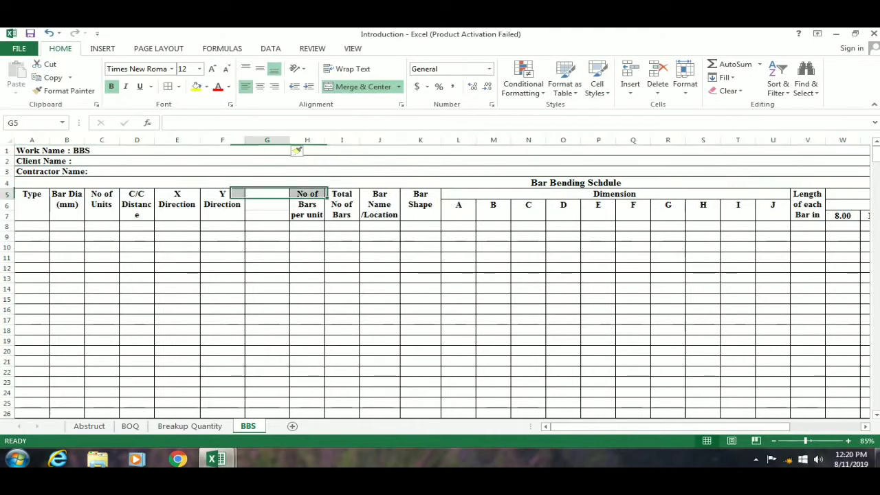
drag(267, 194, 267, 215)
click(363, 87)
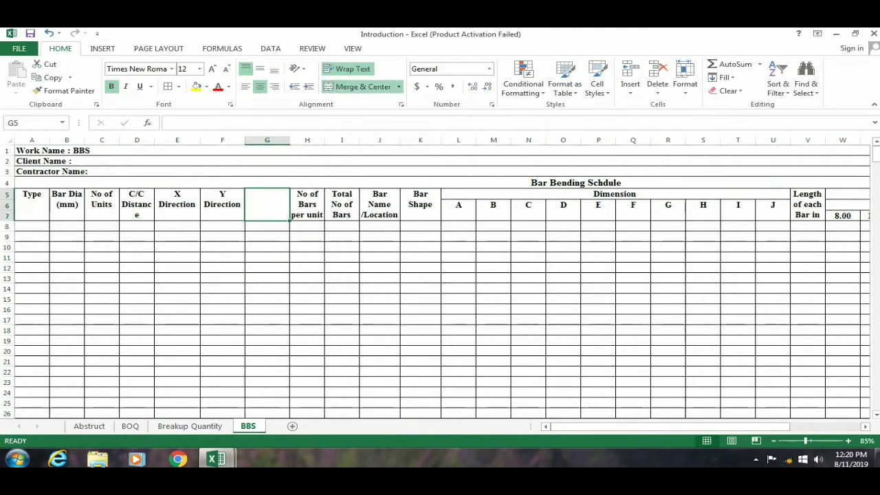
text(Cle)
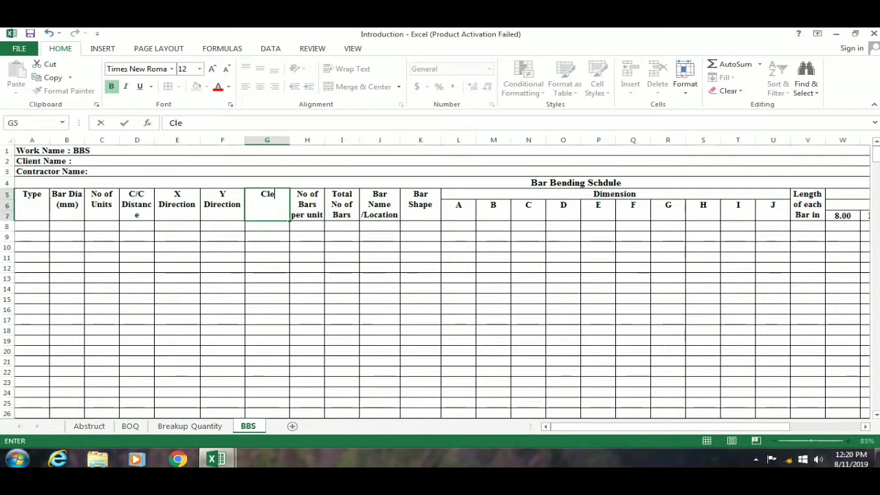
text(ar Co)
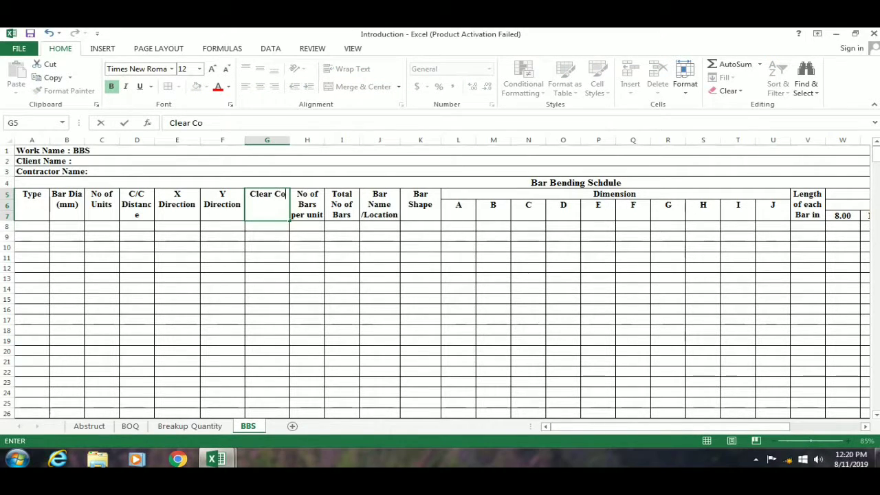
text(ver)
key(Return)
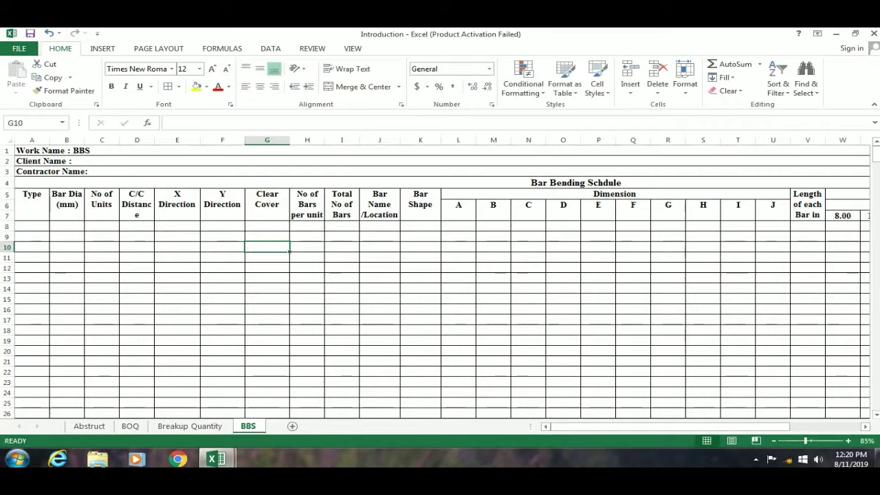
click(307, 226)
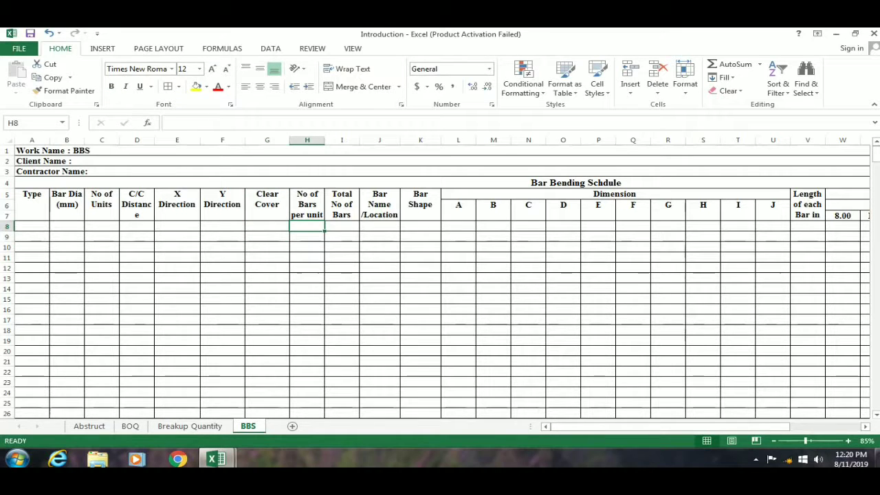
click(32, 225)
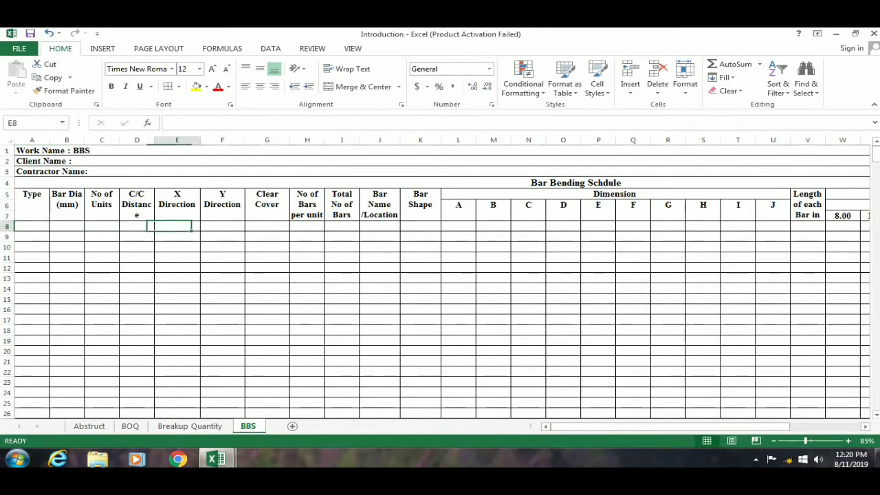
- Start a ROUND formula in H8 taking E8 minus twice G8, divided by D8
click(177, 225)
key(Right)
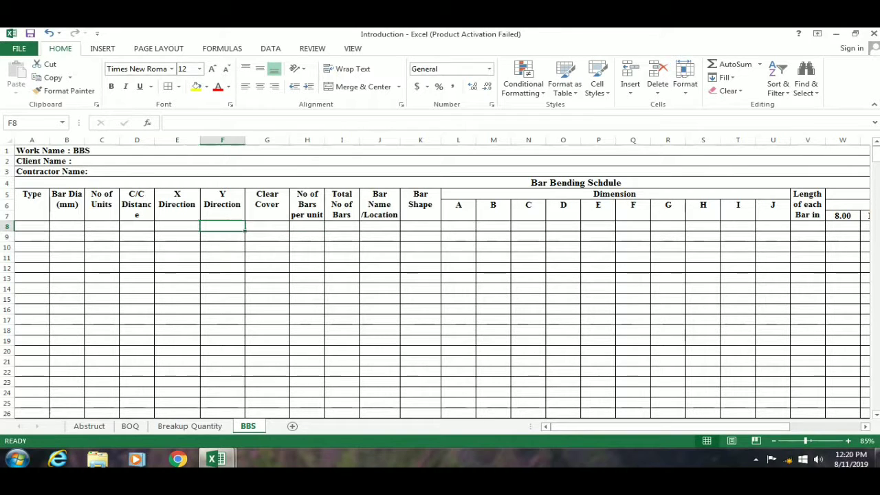
key(Right)
key(Right)
text(=)
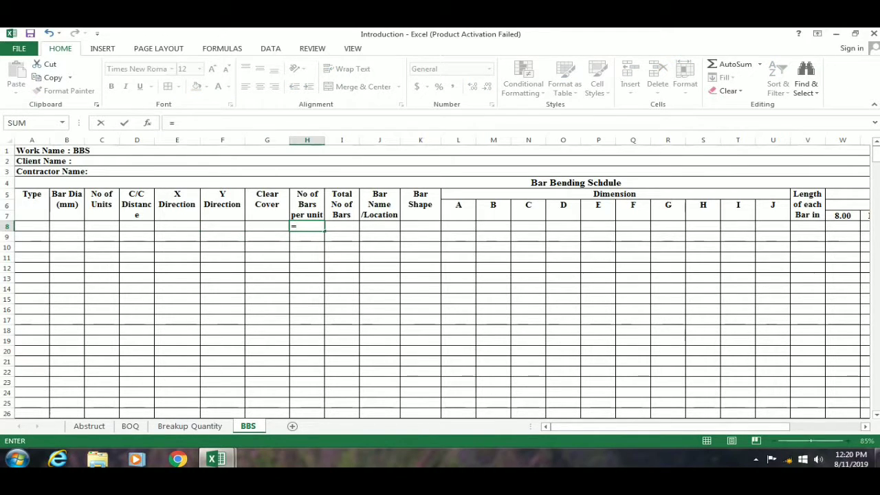
text(roun)
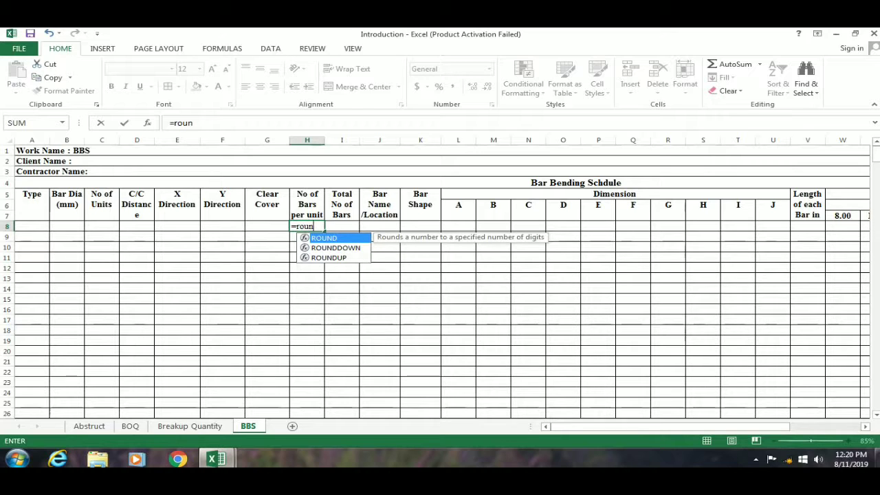
key(Tab)
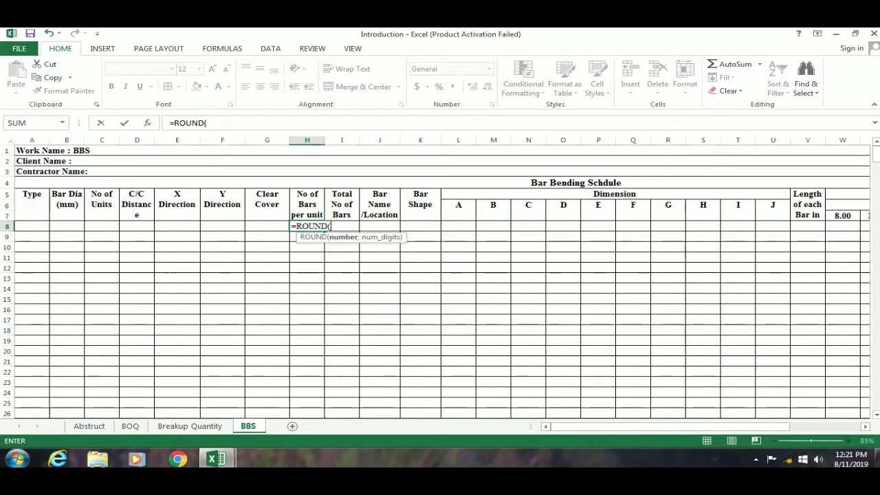
click(177, 226)
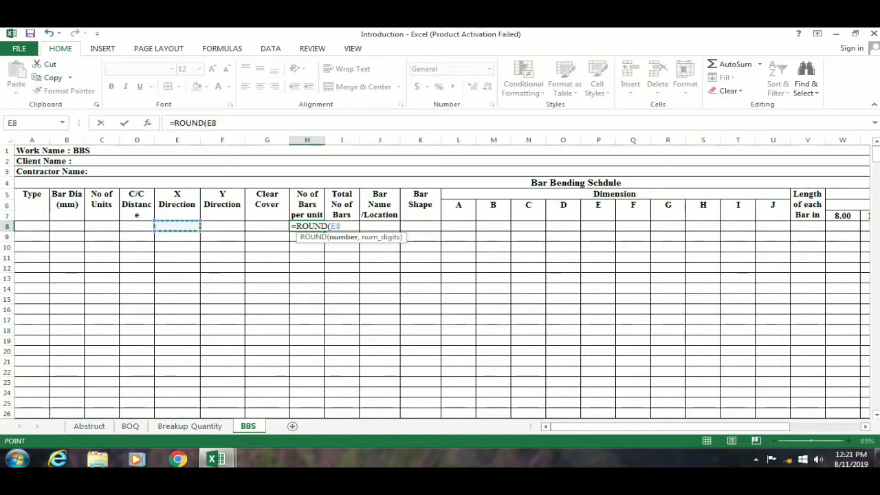
text(-)
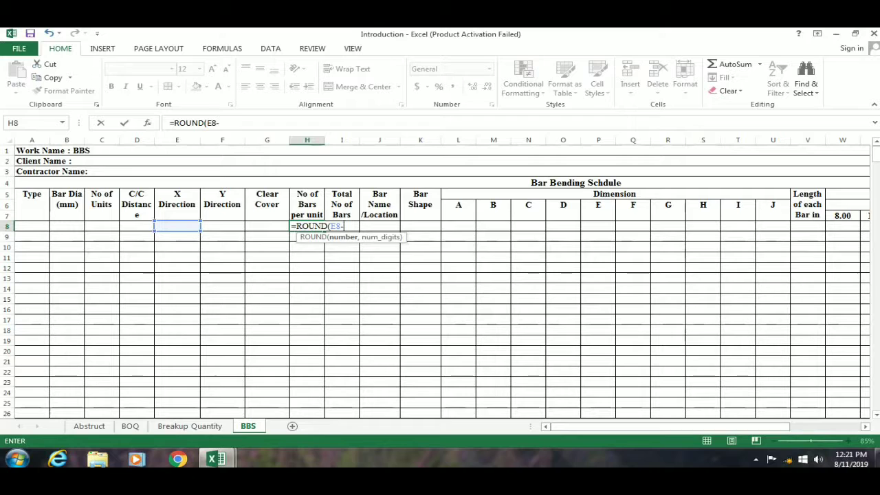
text((2*)
key(Left)
key(Left)
key(Right)
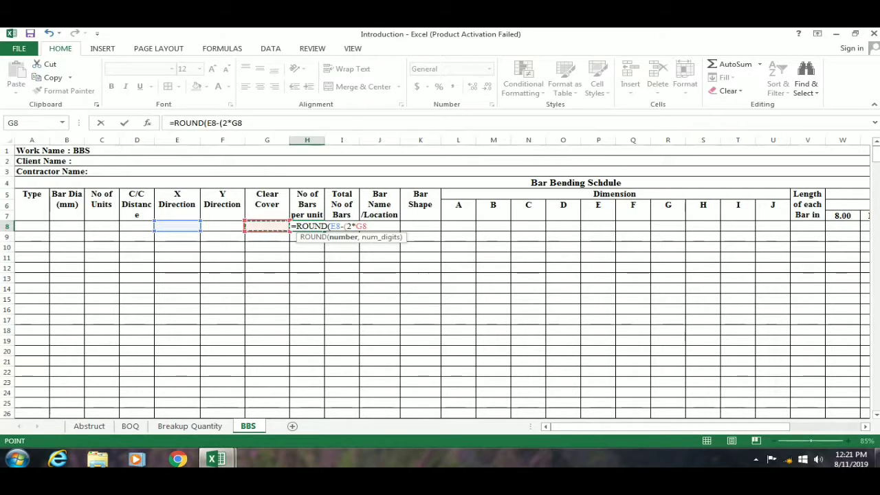
text())
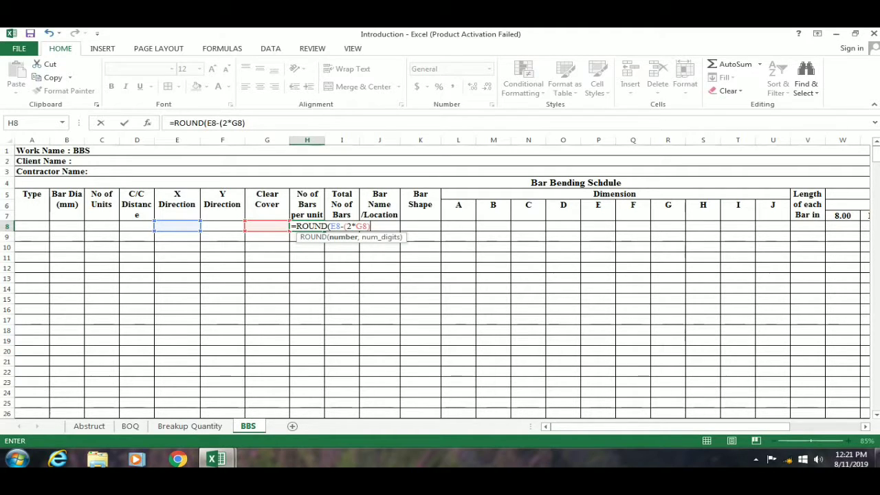
click(331, 227)
text(()
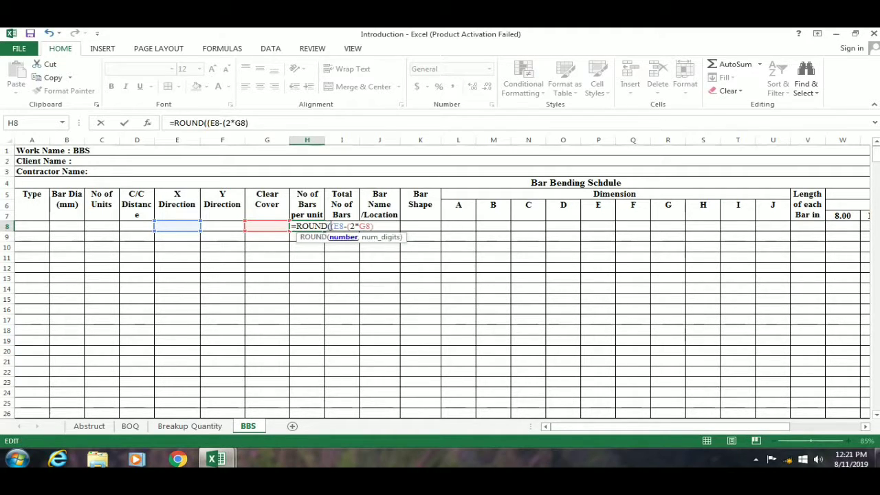
click(375, 226)
text(/)
click(137, 225)
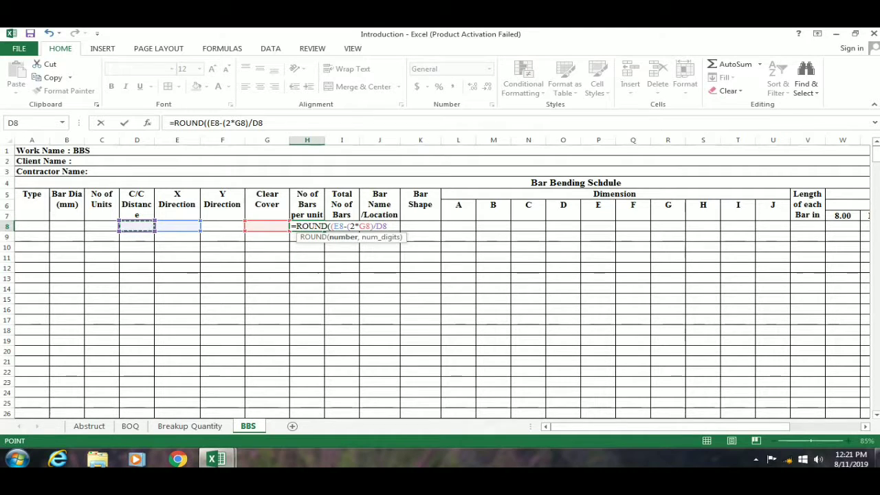
- Correct the D8 divisor and complete =ROUND((E8-(2*G8)/D8),0), which shows #DIV/0!
click(252, 122)
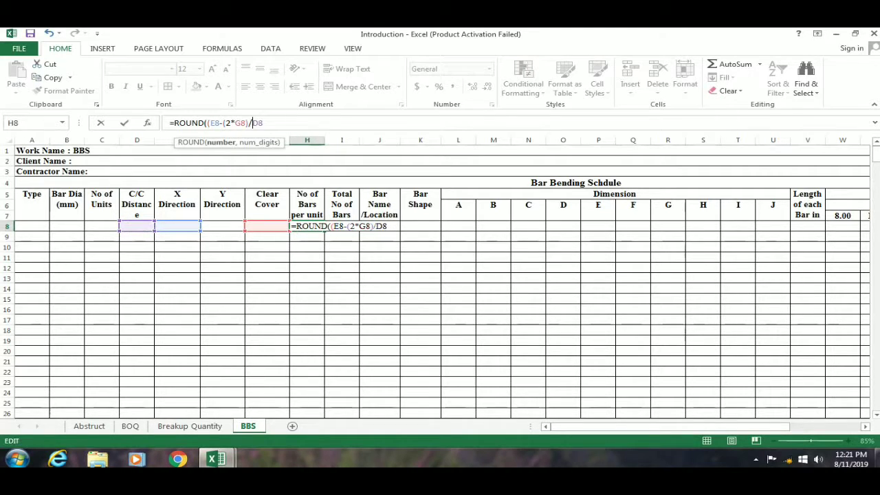
text(()
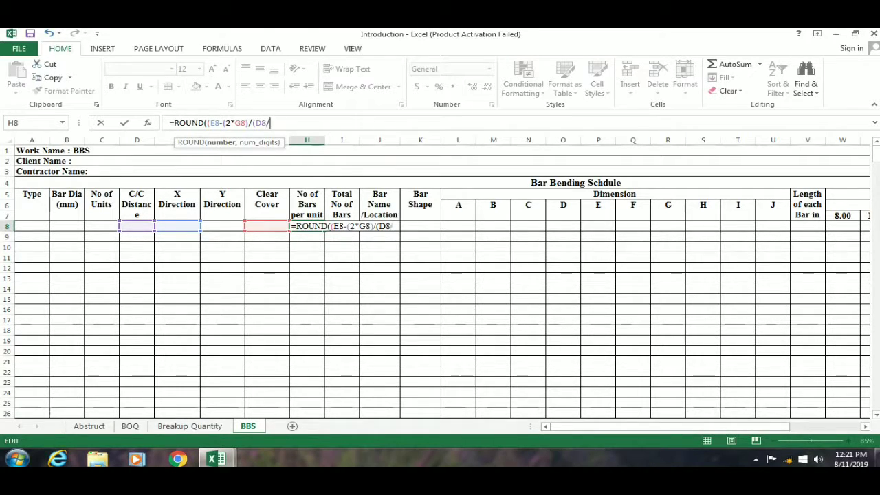
key(BackSpace)
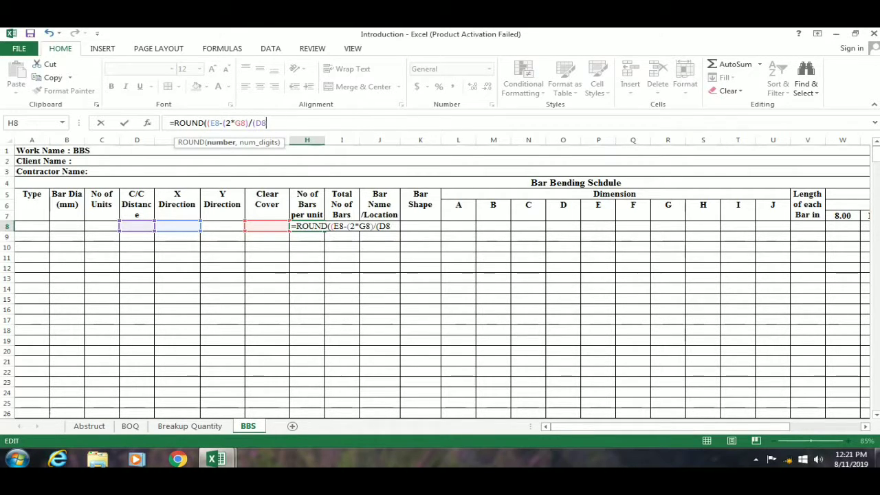
key(BackSpace)
key(BackSpace)
key(BackSpace)
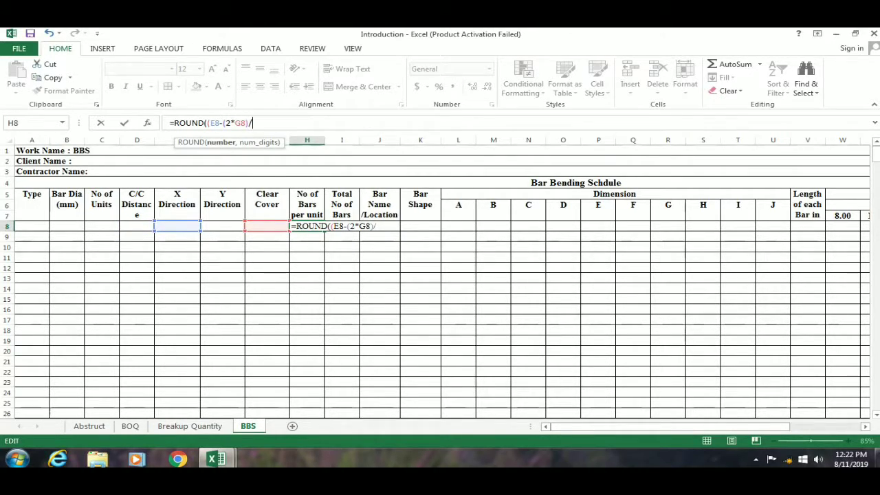
click(137, 226)
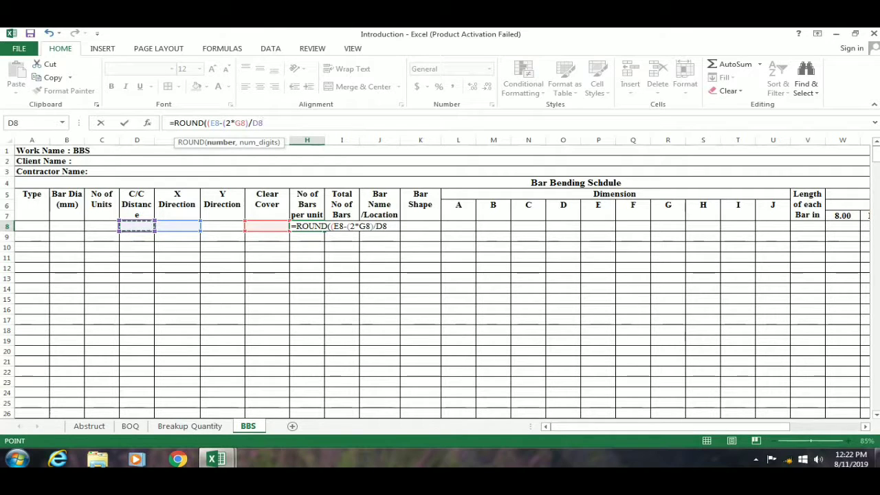
text())
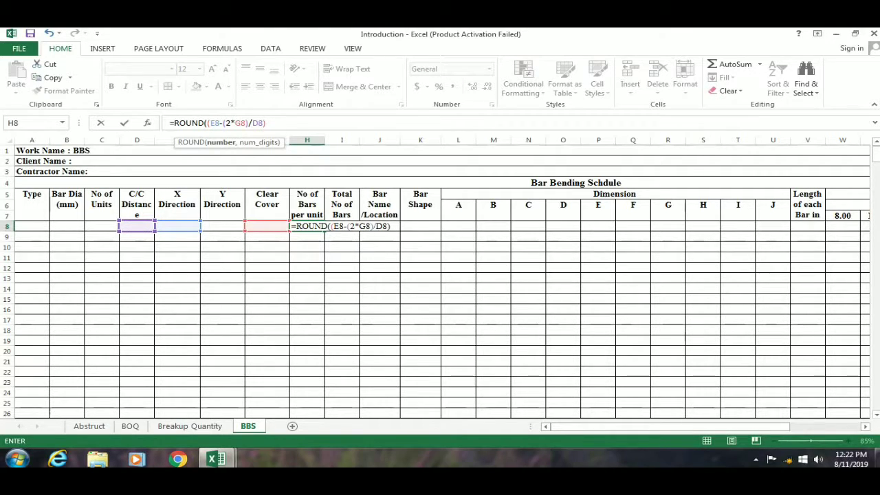
text(,0)
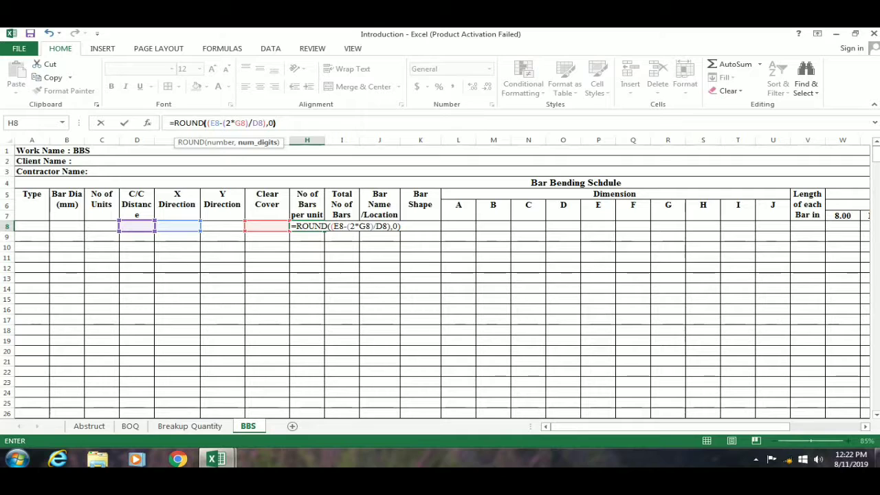
text())
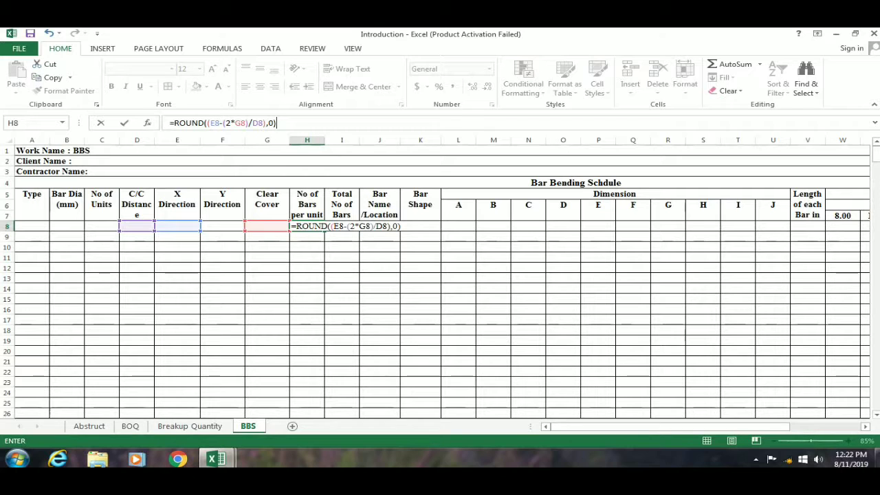
click(391, 226)
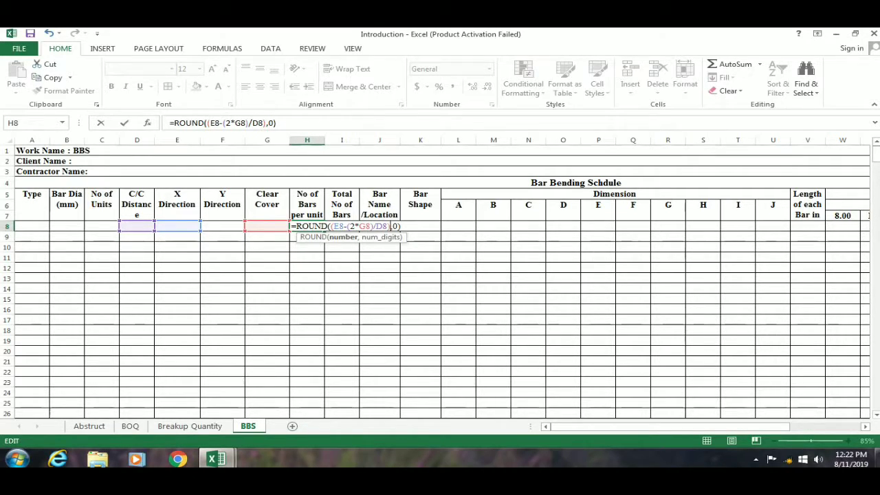
key(Return)
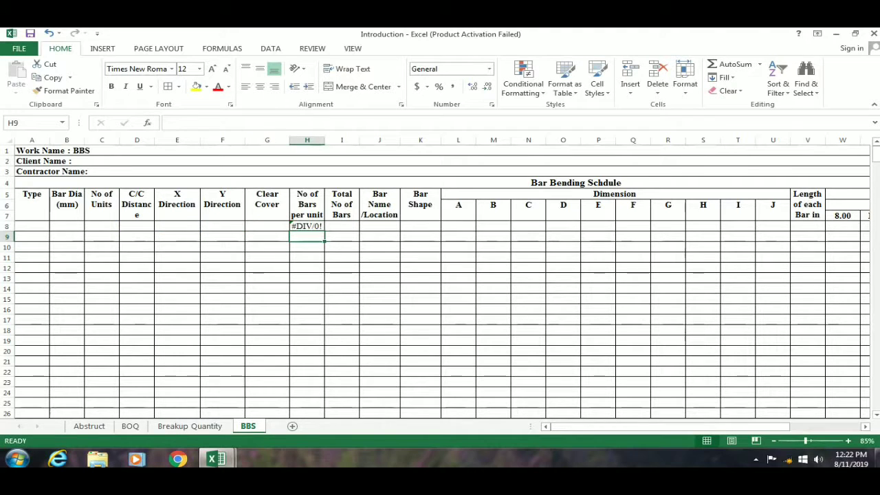
click(315, 227)
double_click(315, 227)
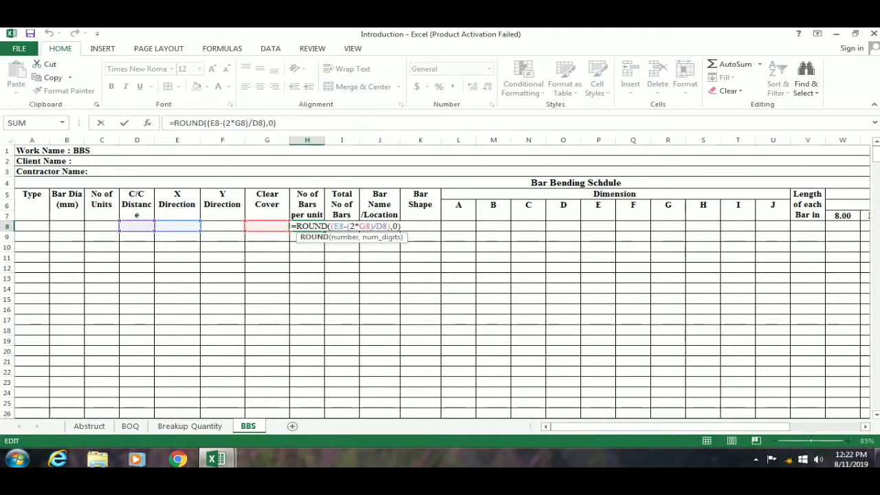
key(Escape)
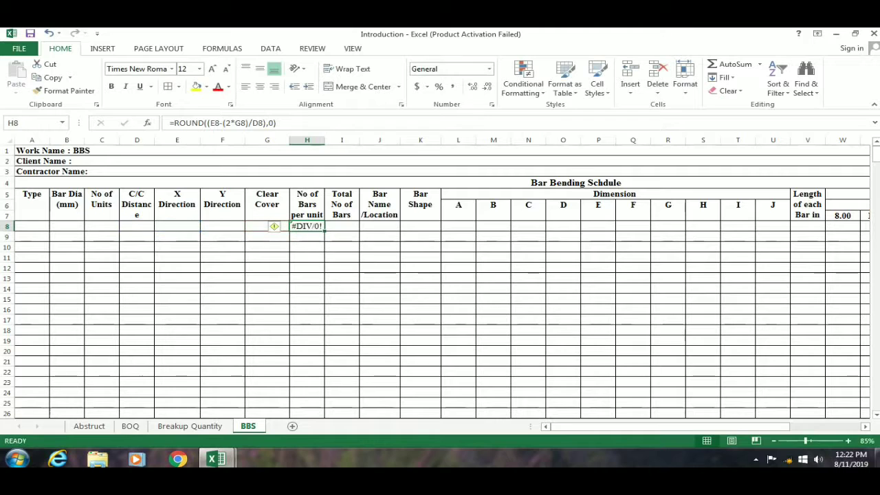
click(176, 226)
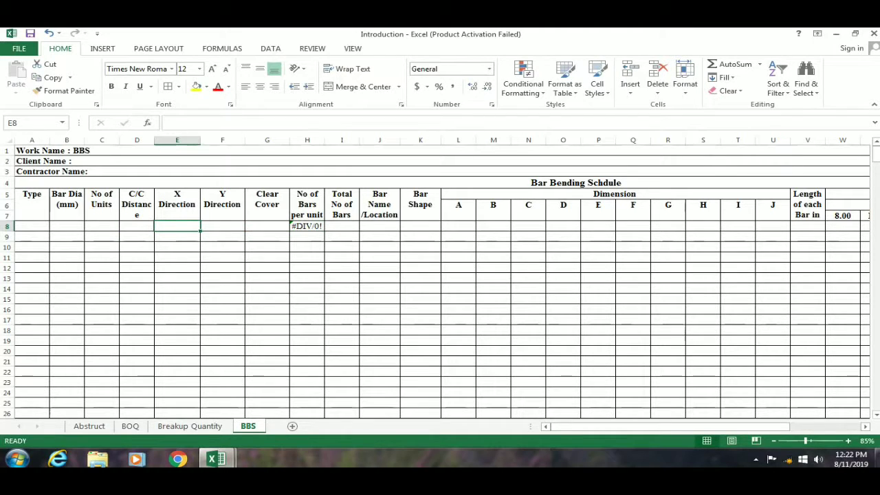
text(100000000000)
key(Return)
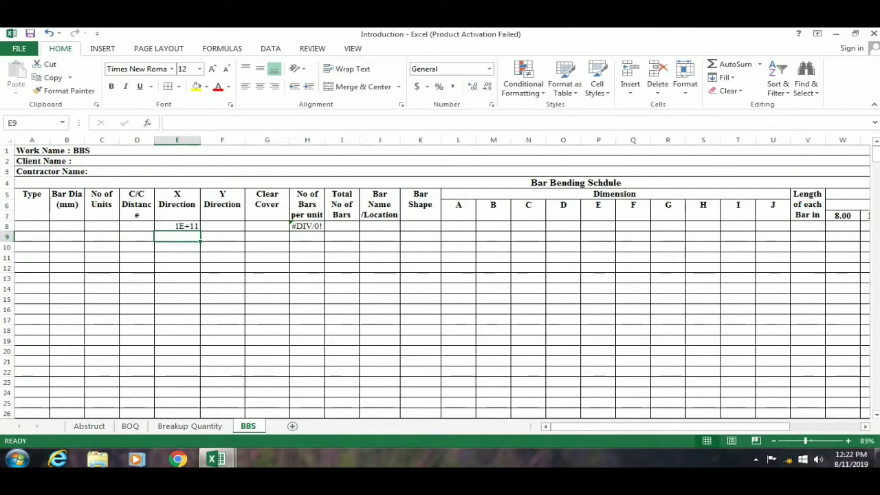
double_click(177, 226)
key(Escape)
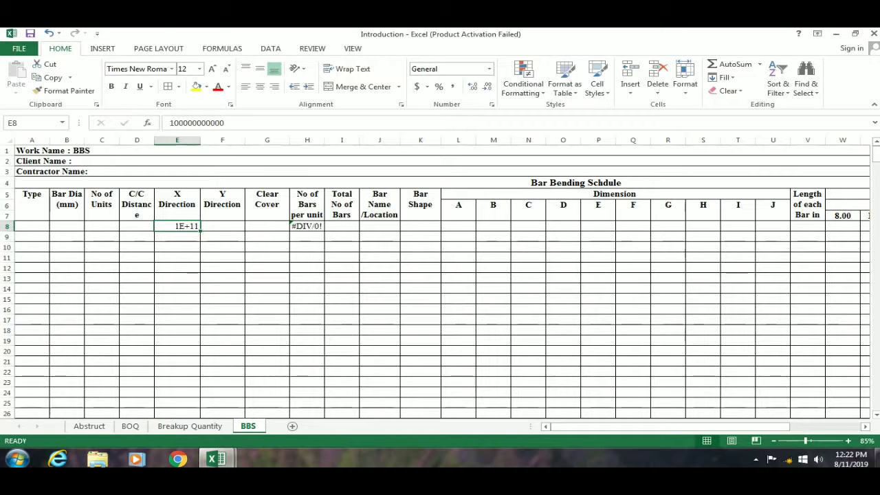
- Apply the two-decimal Number format to the schedule rows from A8 down
click(32, 226)
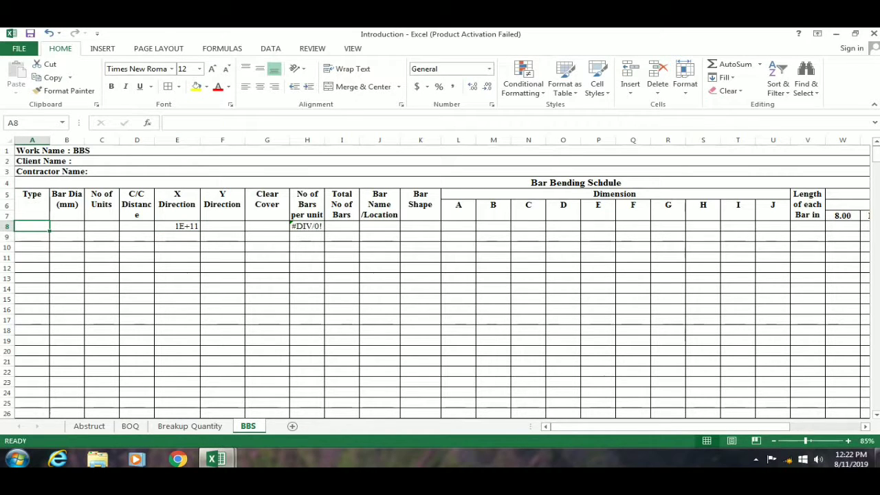
drag(32, 226, 860, 279)
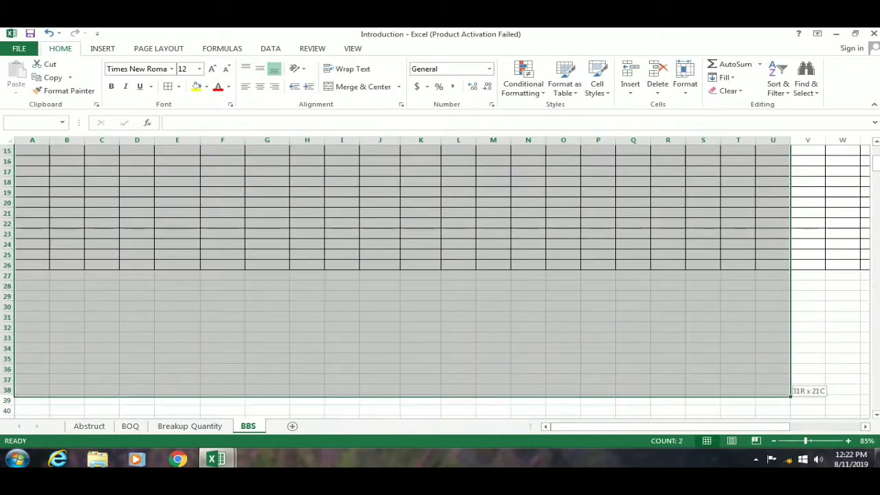
scroll(481, 289, up, 5)
right_click(264, 308)
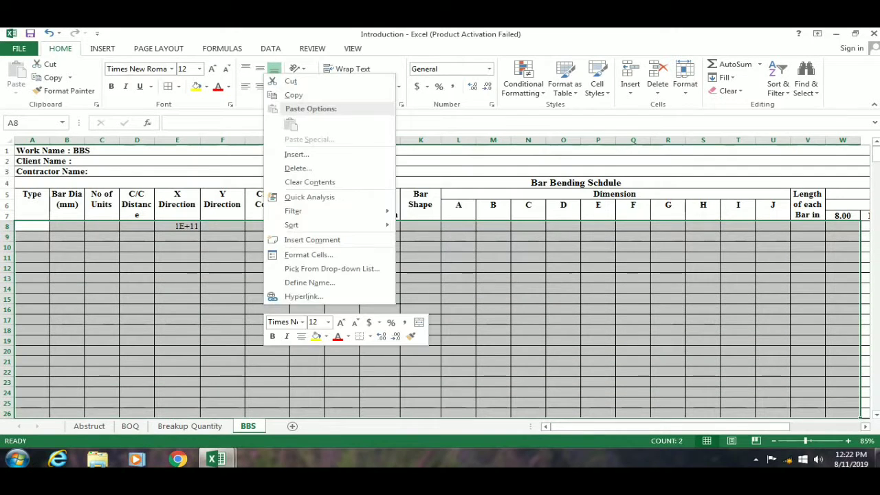
click(309, 254)
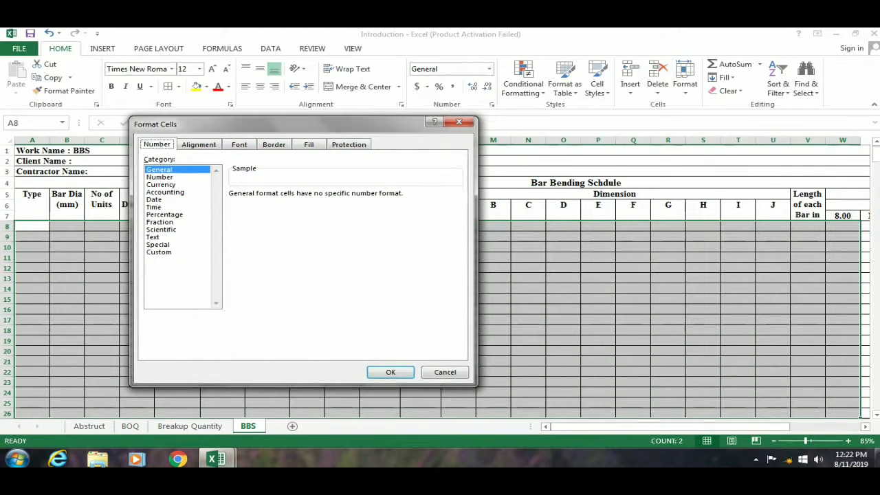
click(160, 177)
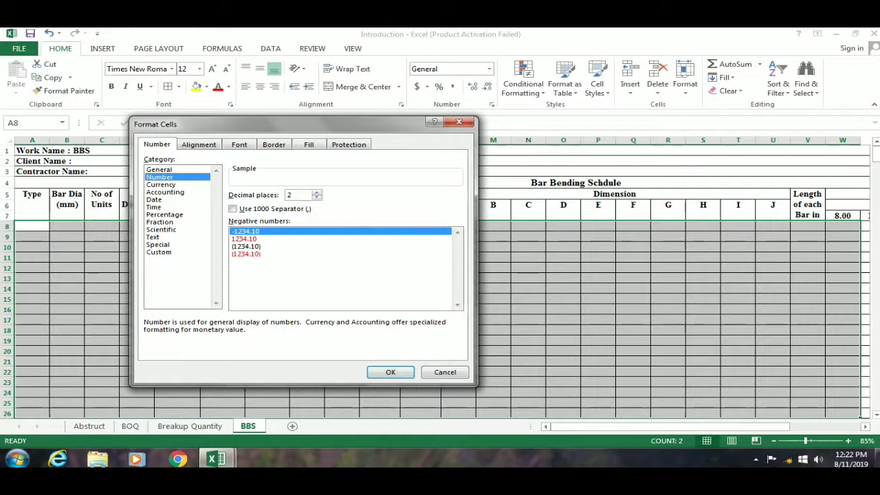
key(Return)
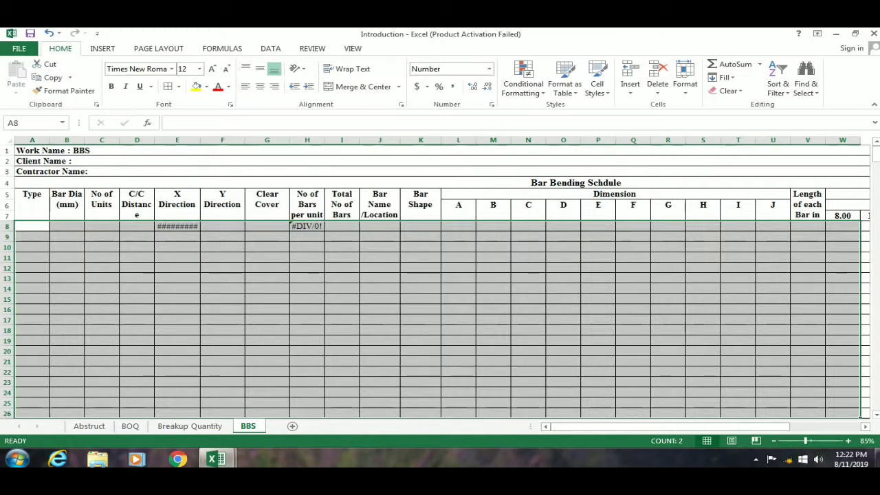
- Format E8 as a Number that shows negative values in red
click(177, 226)
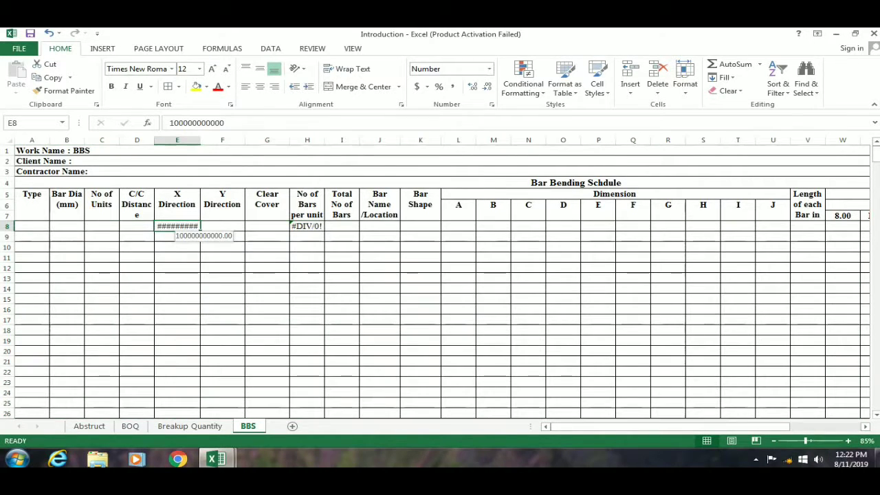
right_click(169, 226)
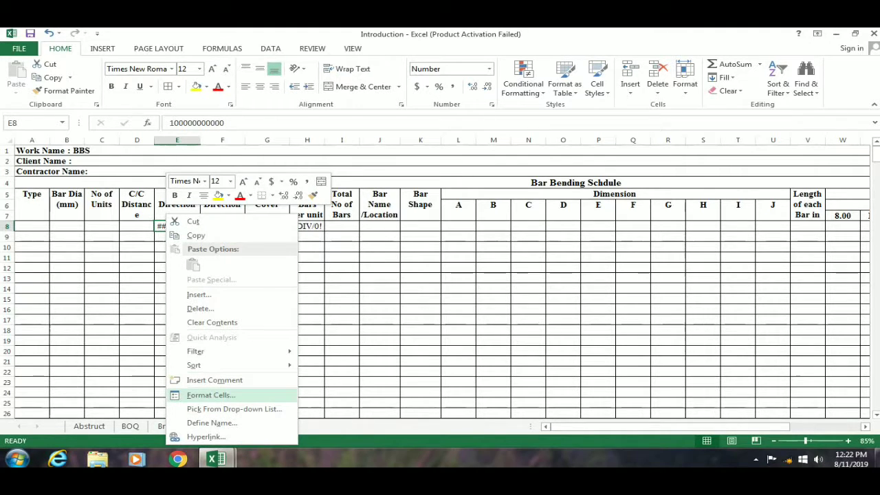
click(210, 395)
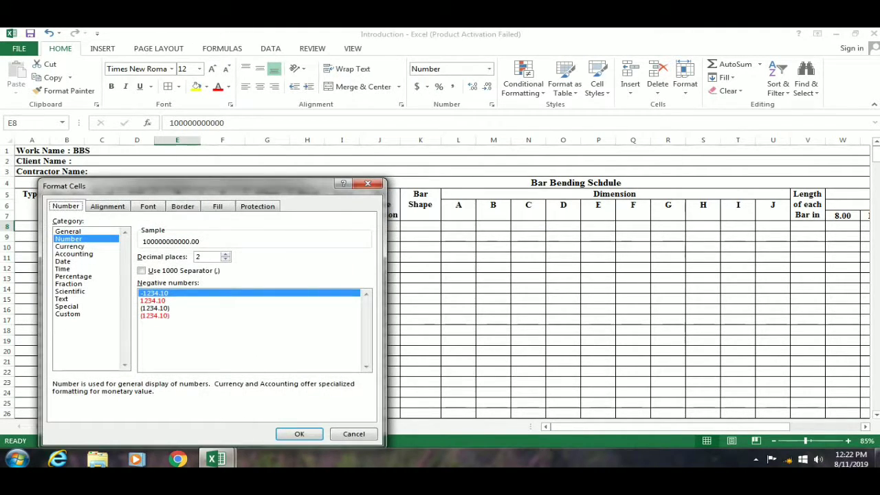
click(155, 300)
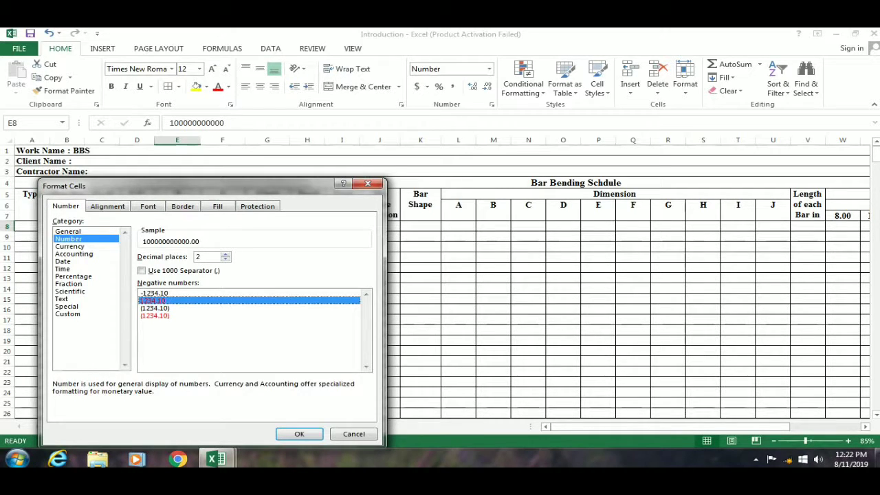
click(299, 433)
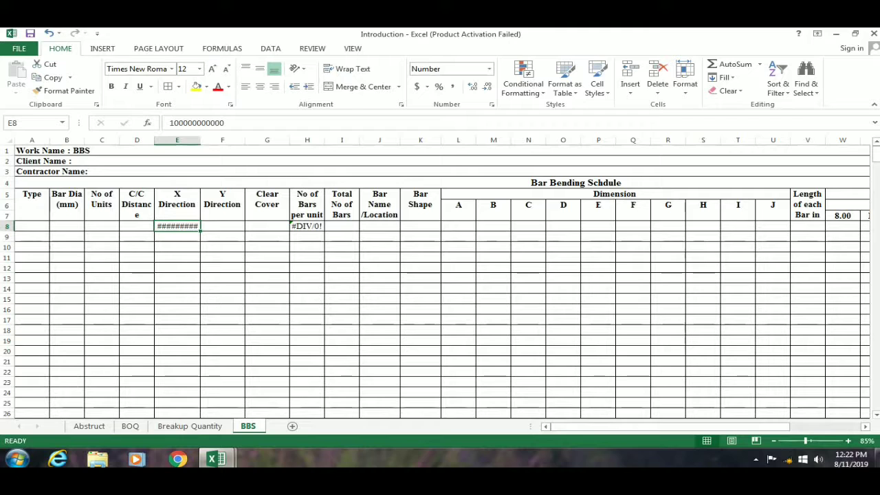
- Replace the oversized E8 value with 10 and check the H8 result
key(F2)
key(shift+Home)
text(1)
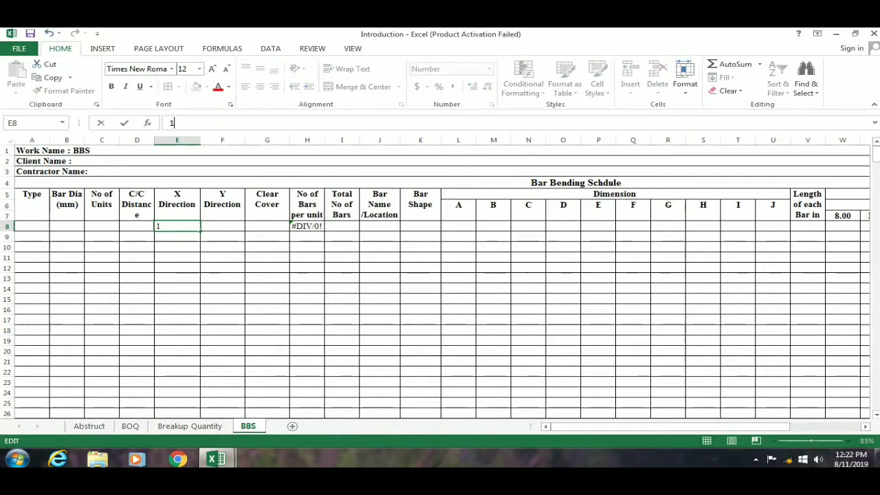
text(0)
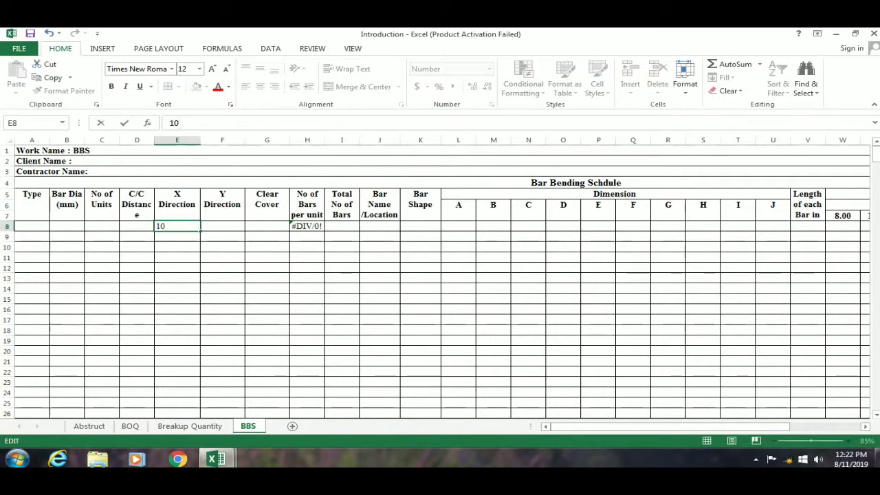
key(Return)
click(222, 278)
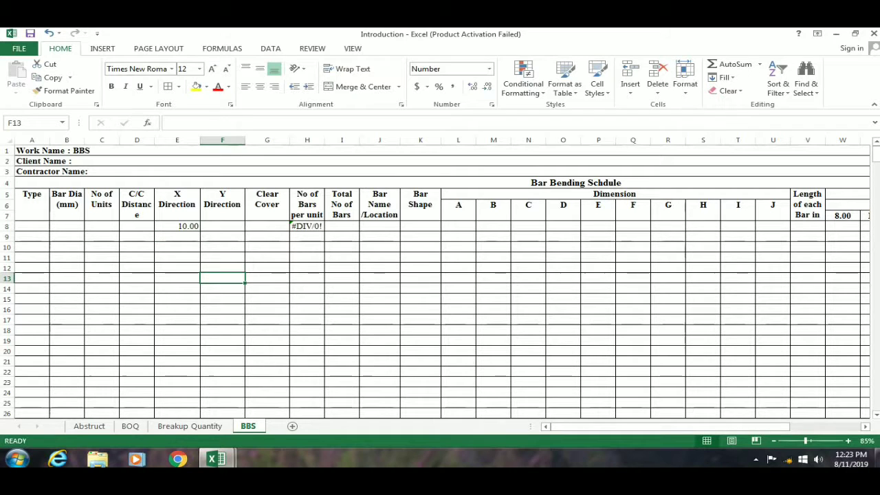
click(306, 226)
- Enter test values 150 for C/C distance in D8 and 25 for clear cover in G8
click(137, 226)
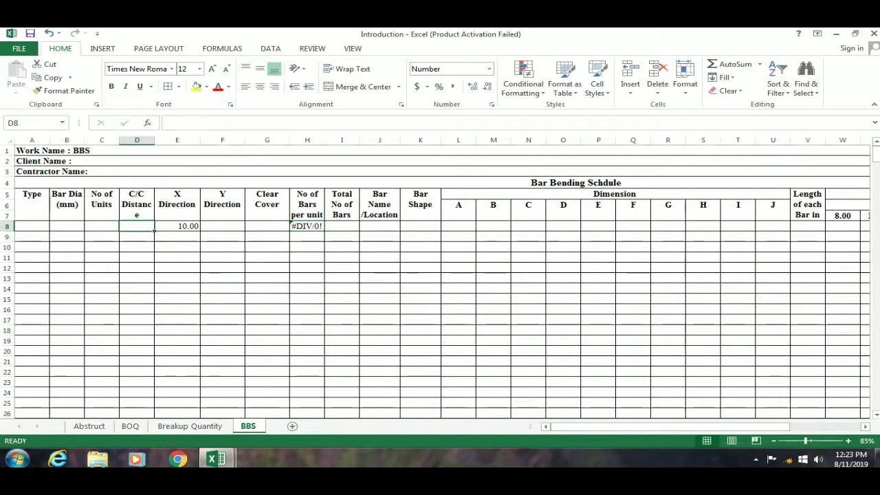
text(150)
key(Return)
click(267, 278)
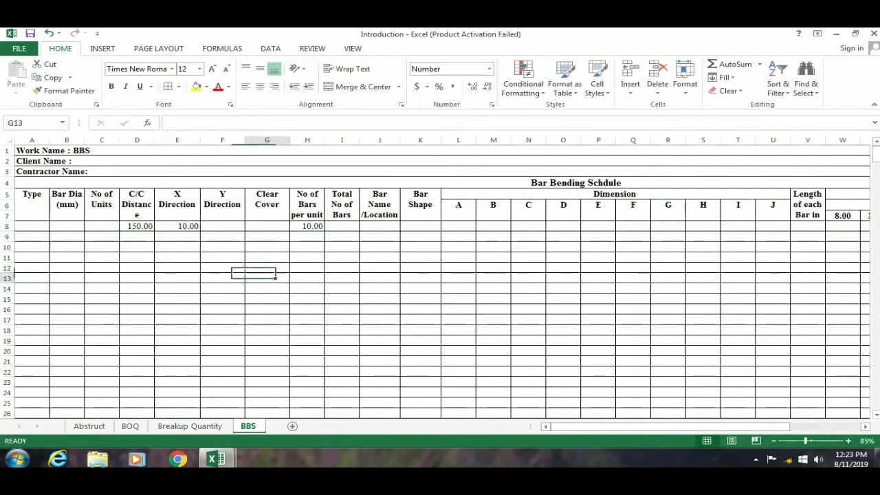
double_click(307, 225)
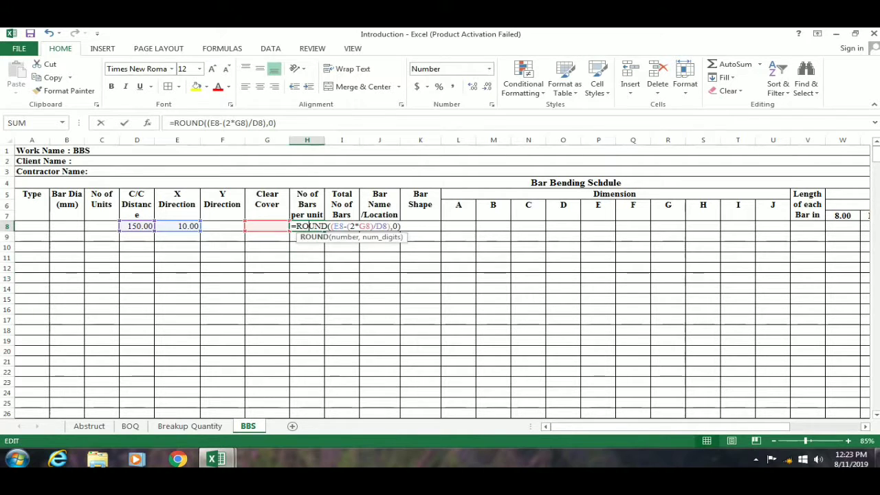
click(308, 226)
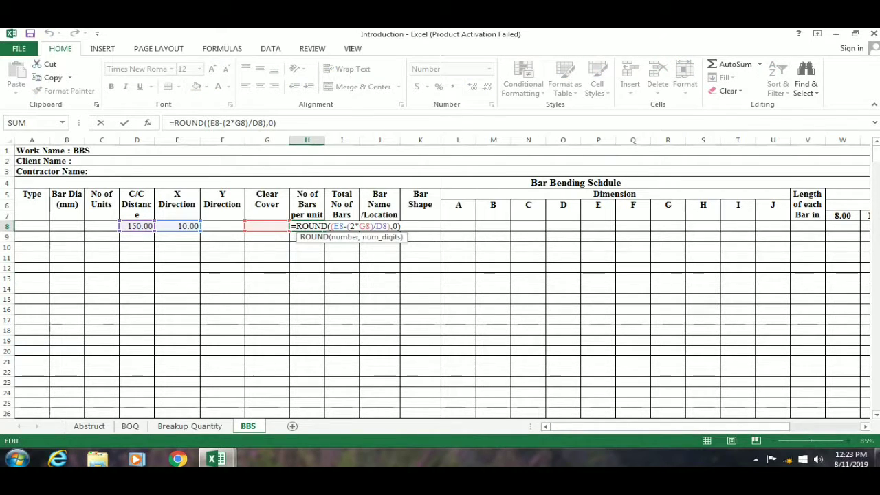
click(267, 225)
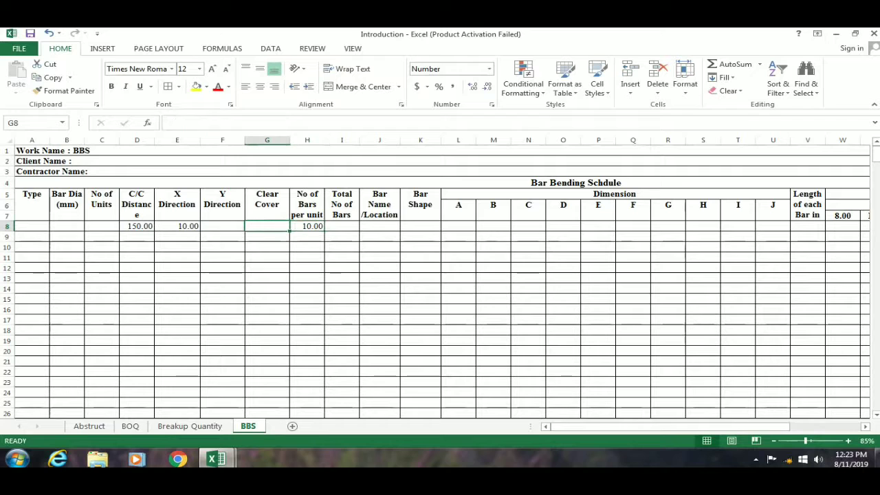
text(25)
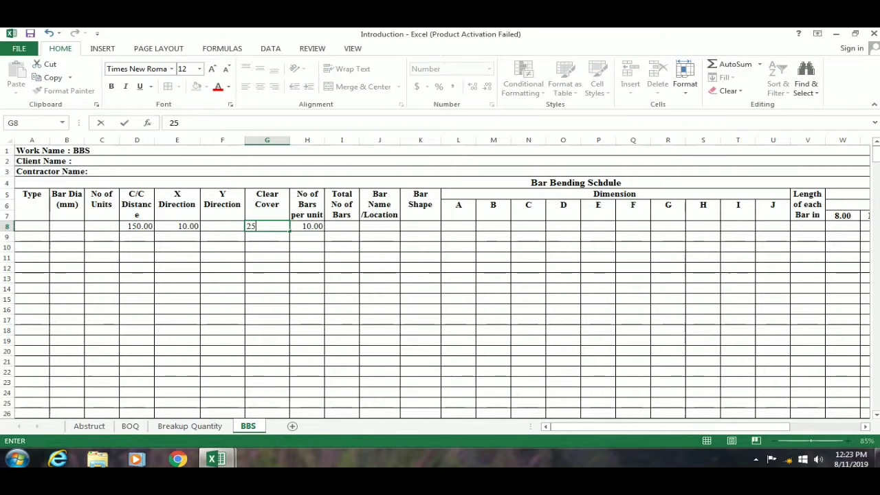
key(Return)
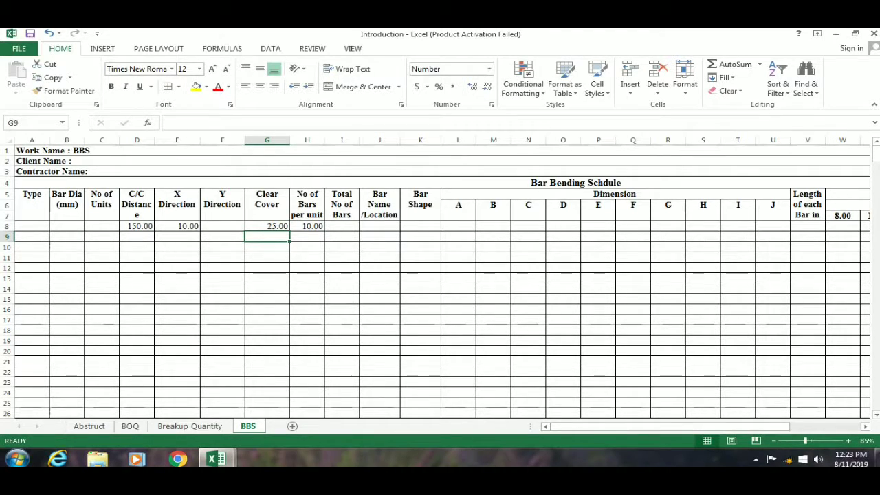
- Set the X direction in E8 to 200, so H8 shows 200.00 bars per unit
click(177, 226)
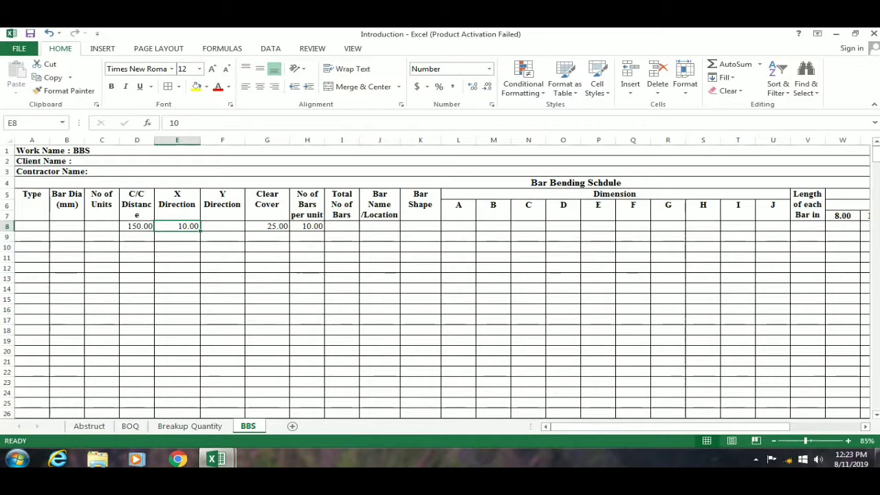
text(10000)
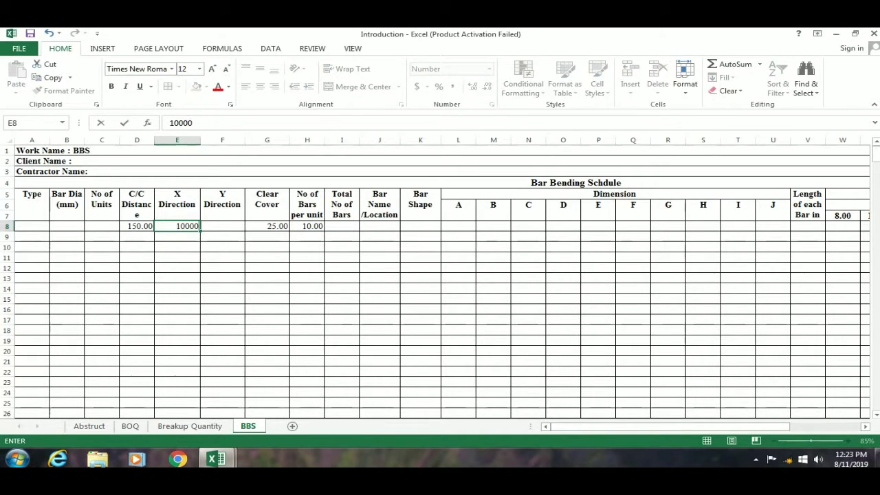
text(0)
key(BackSpace)
key(Return)
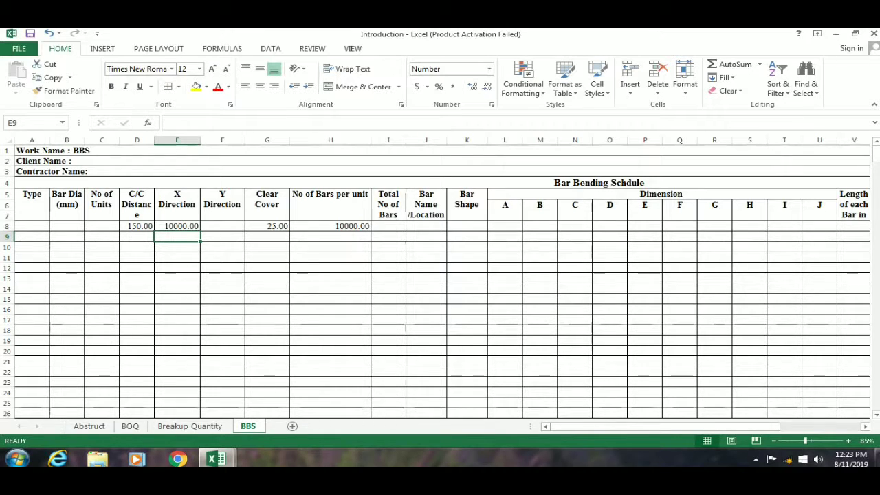
key(ctrl+z)
click(177, 226)
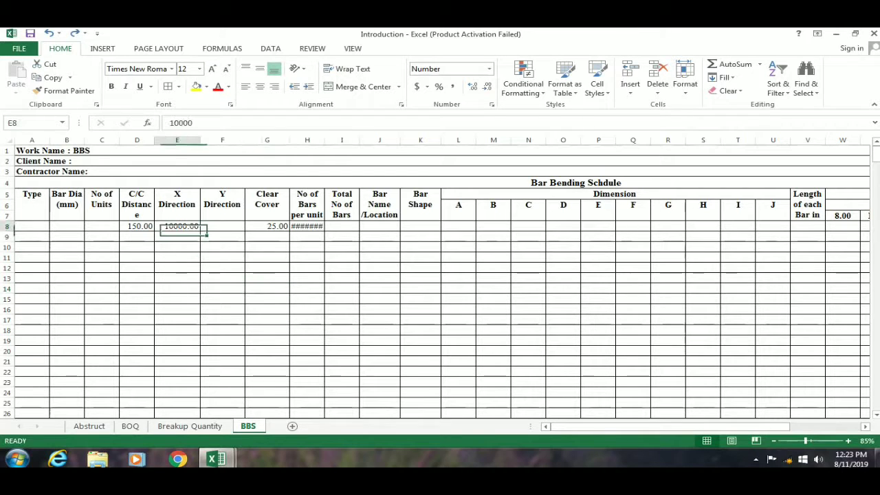
text(200)
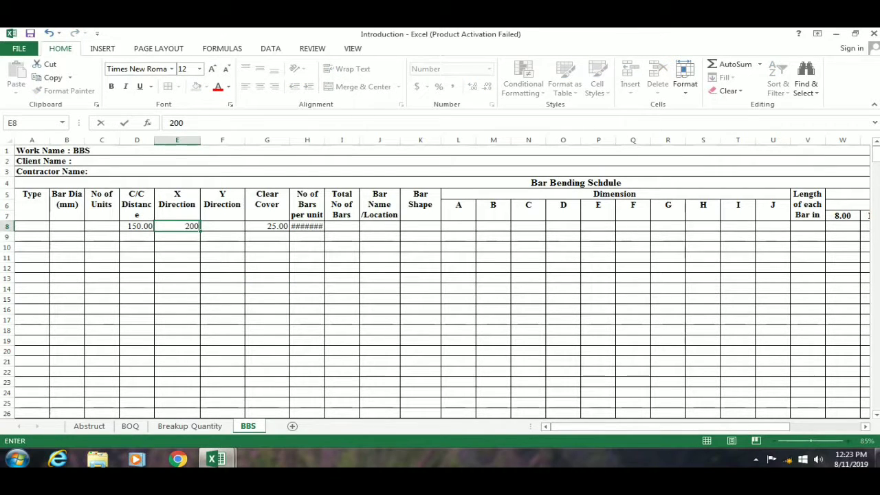
key(Return)
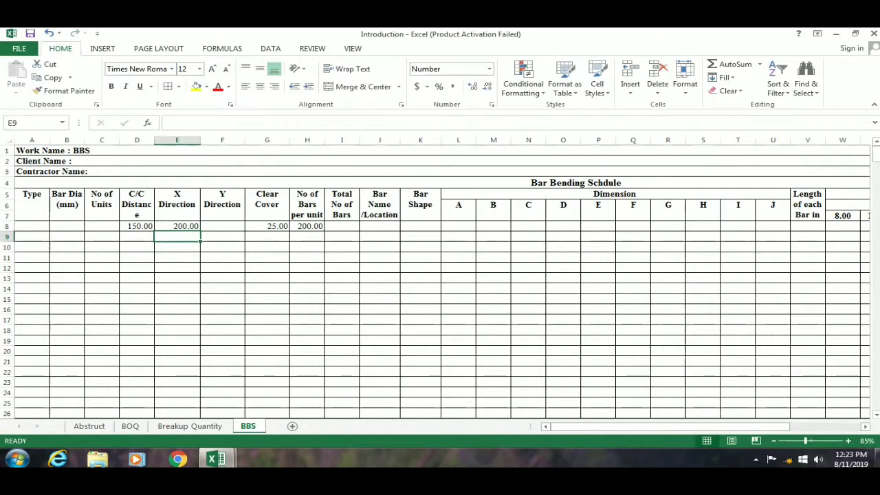
click(306, 226)
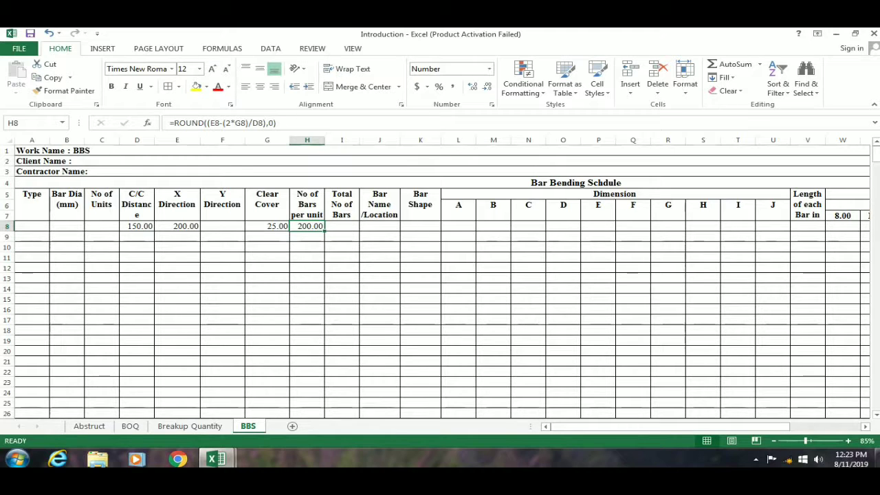
- Try adding +1 to the H8 bar-count formula, then clear H8
key(F2)
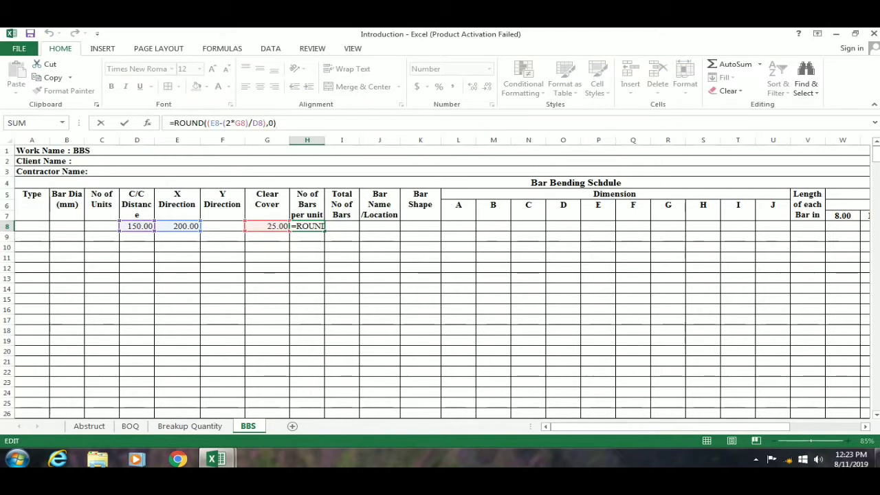
key(Left)
key(Left)
key(Left)
text(+1)
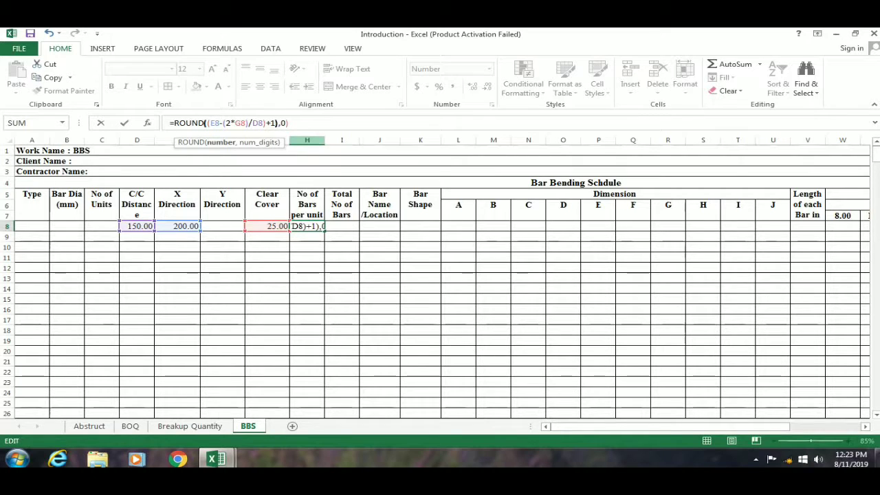
text())
click(208, 122)
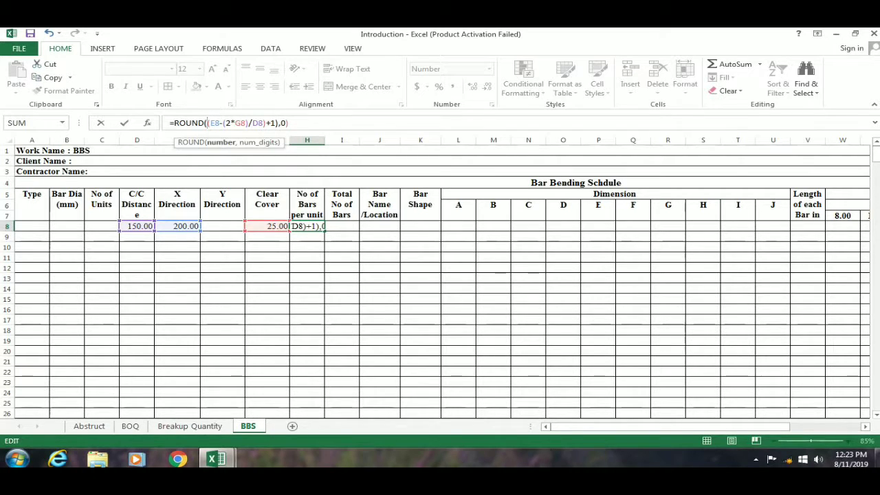
key(Return)
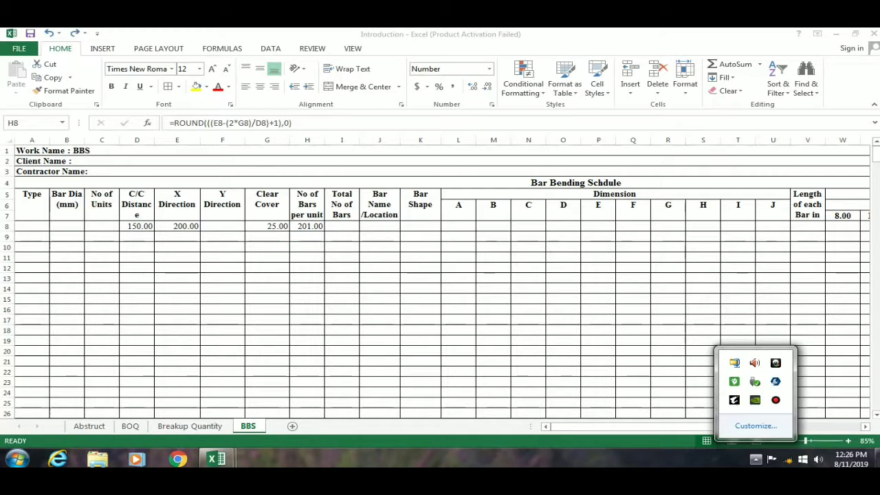
key(Escape)
key(Delete)
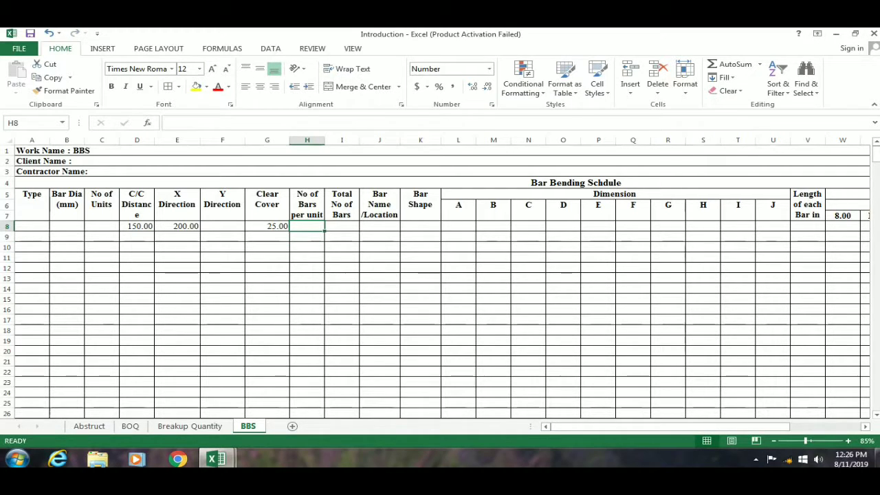
- Rebuild H8 as =ROUND((((E8-(2*G8))/D8)+1),0), giving 2.00 bars per unit
text(=)
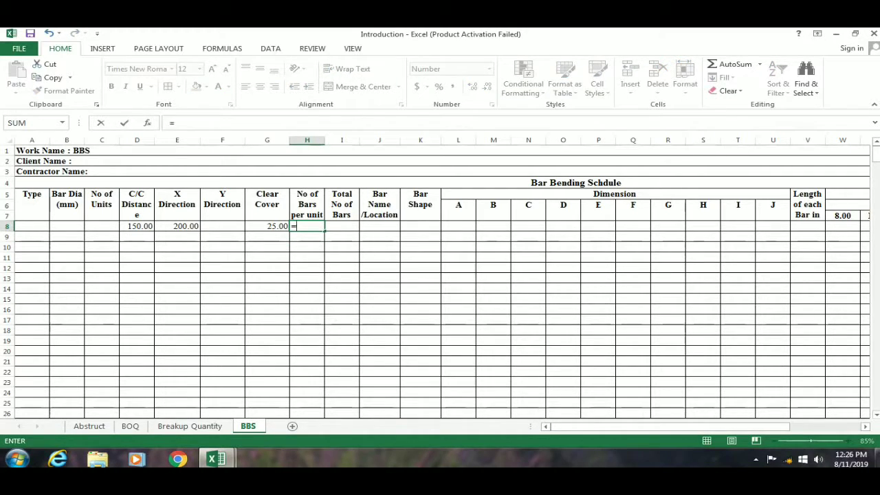
text(rou)
key(Tab)
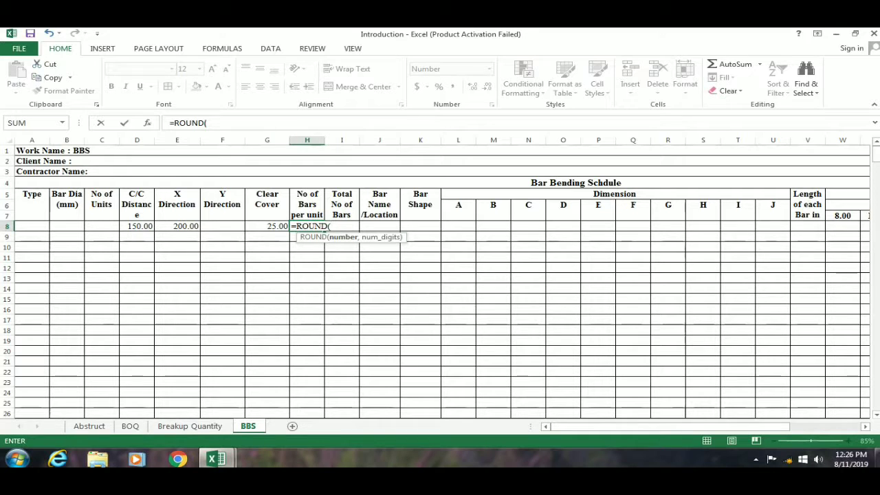
click(177, 226)
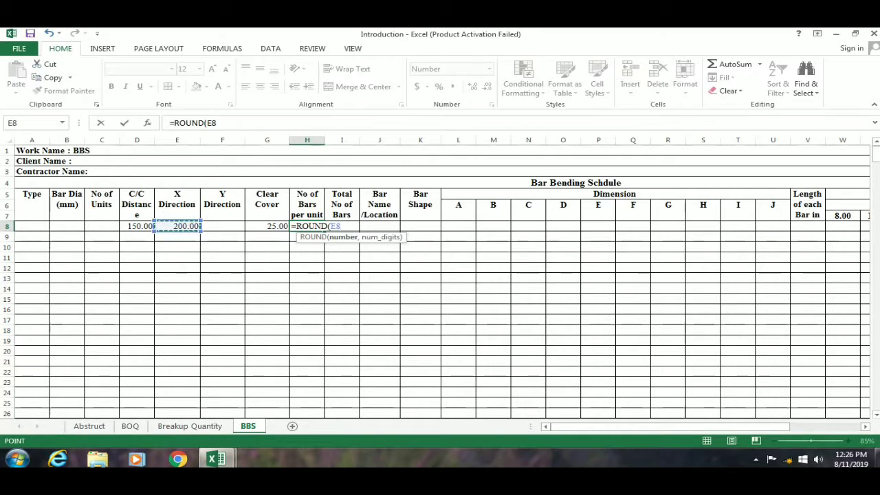
text(-)
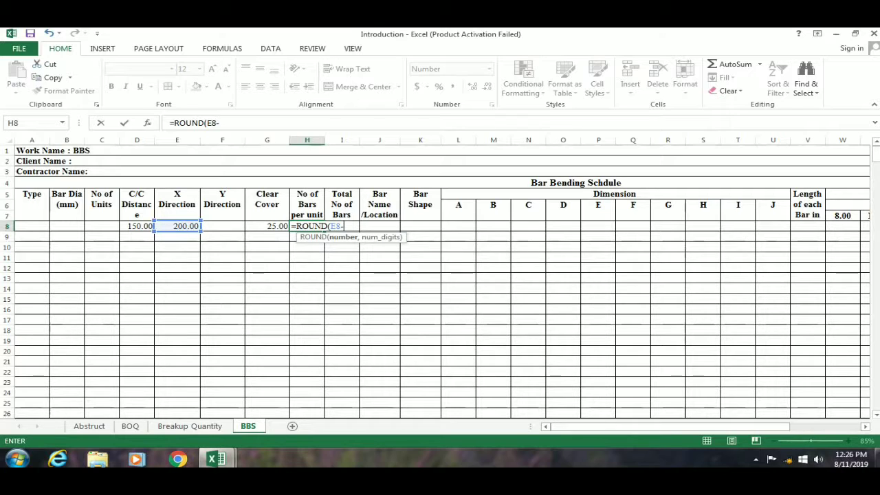
text((2*)
click(245, 225)
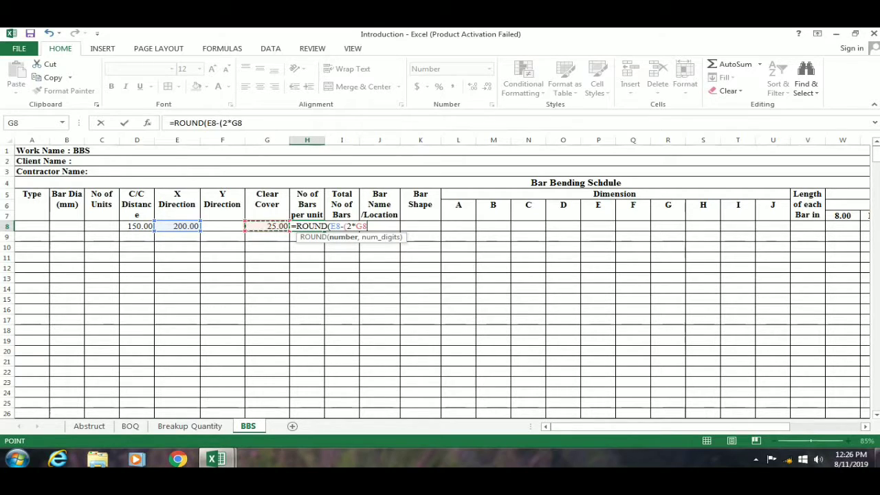
text()))
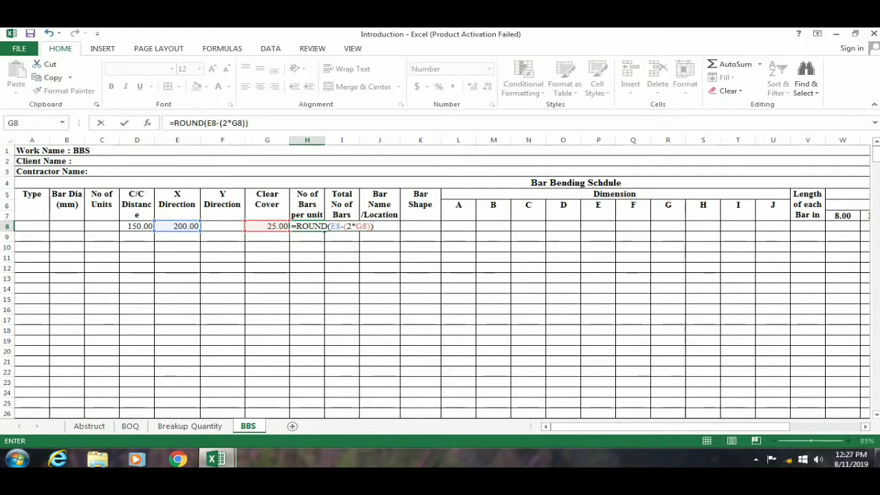
click(330, 226)
text(()
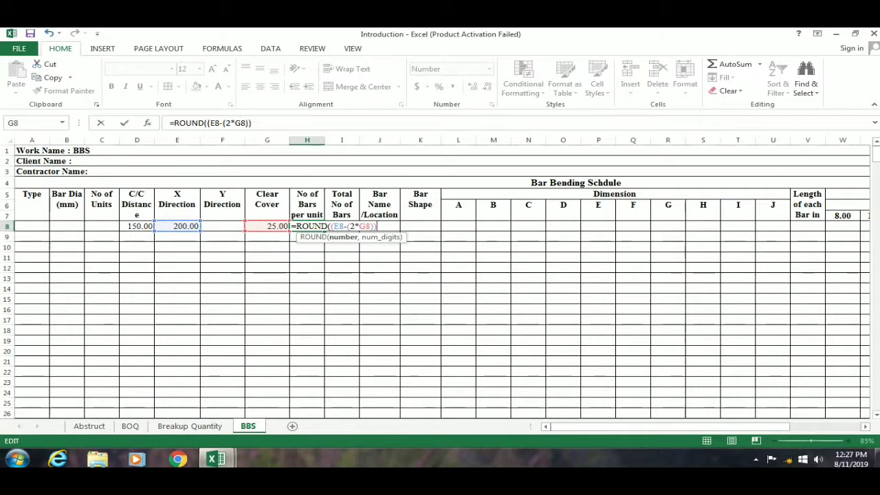
text(/)
click(137, 225)
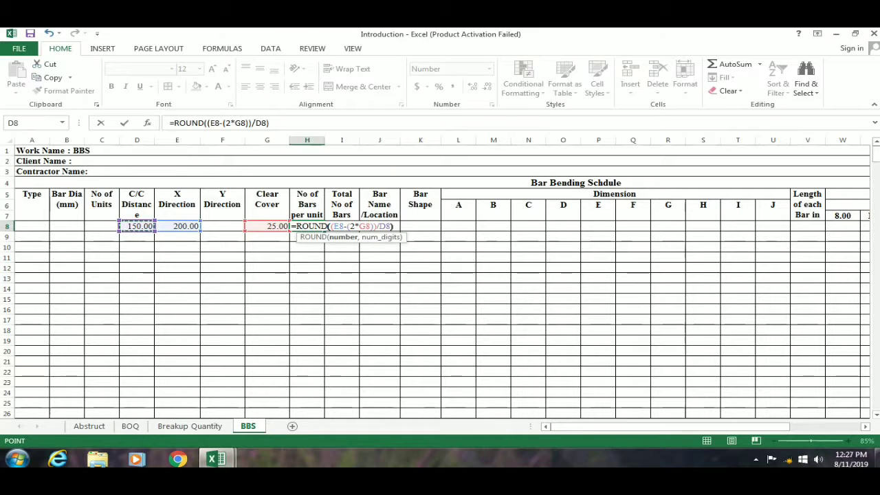
text())
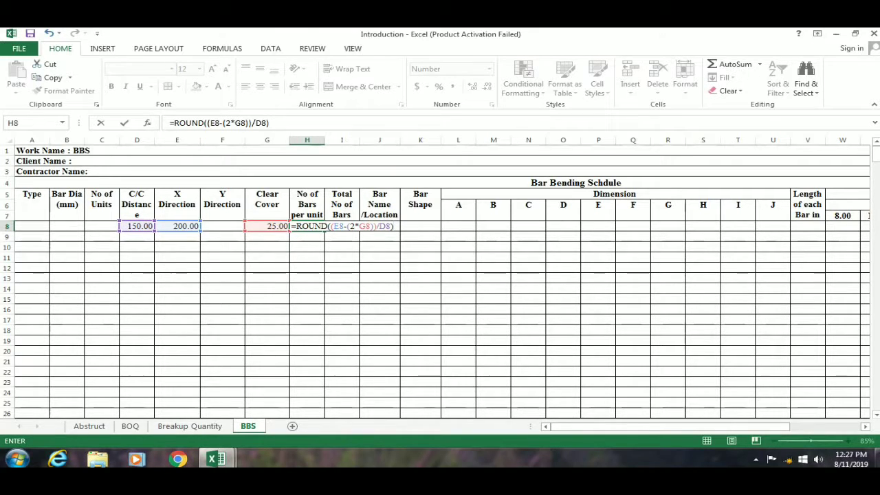
click(330, 226)
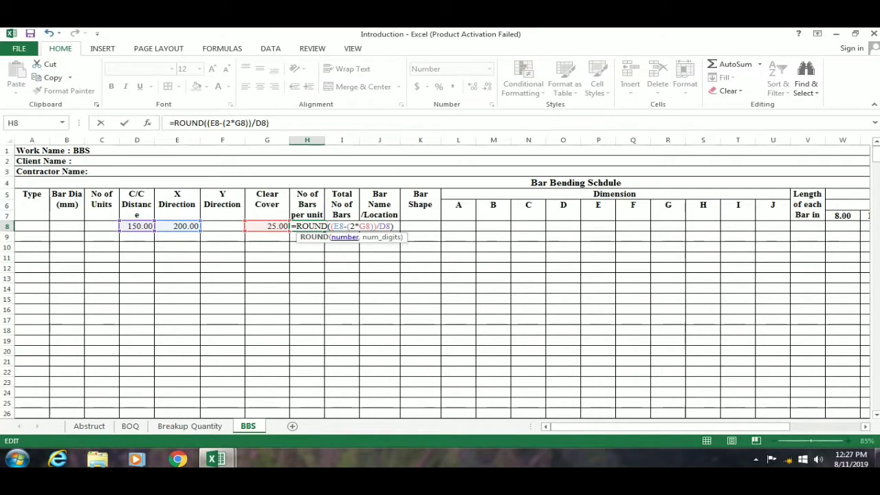
text((()
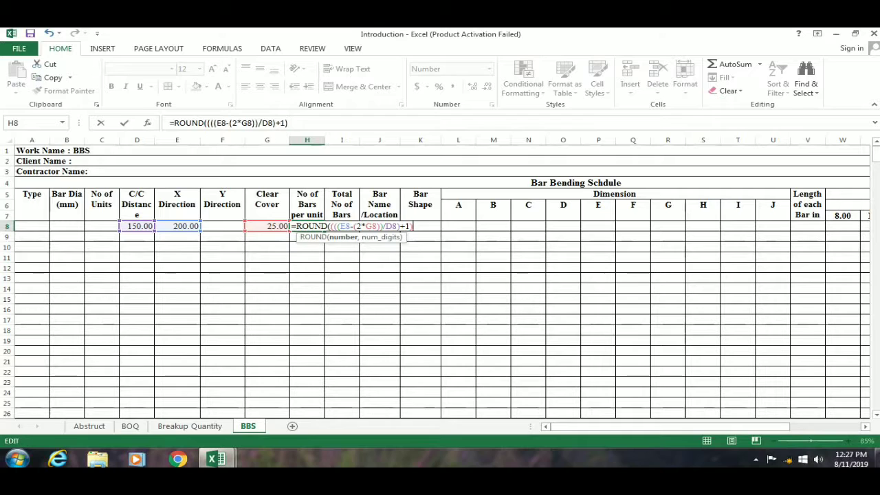
text(,0)
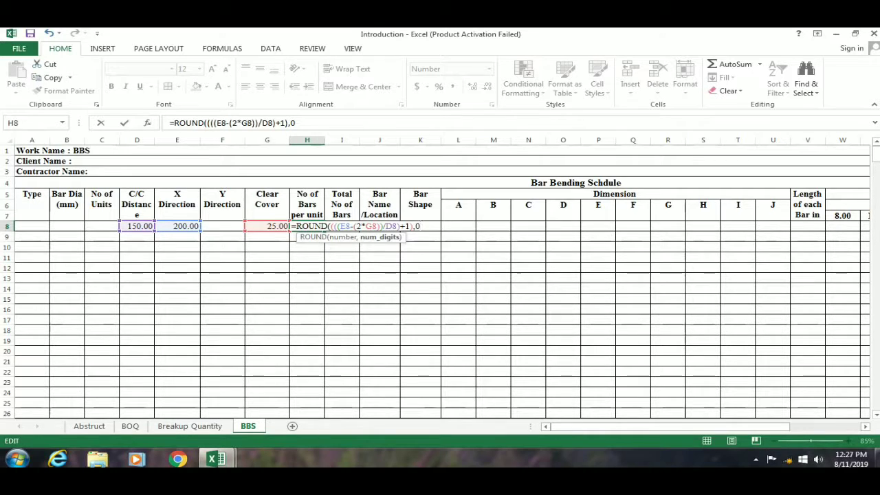
text())
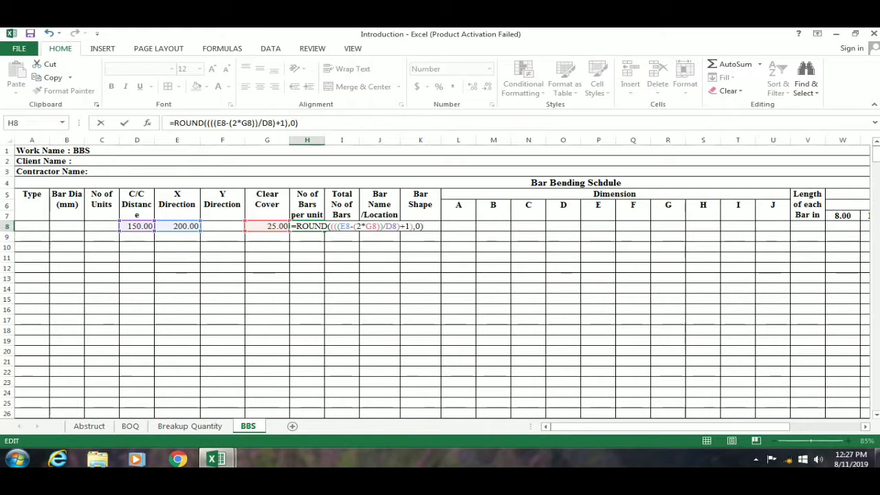
key(Return)
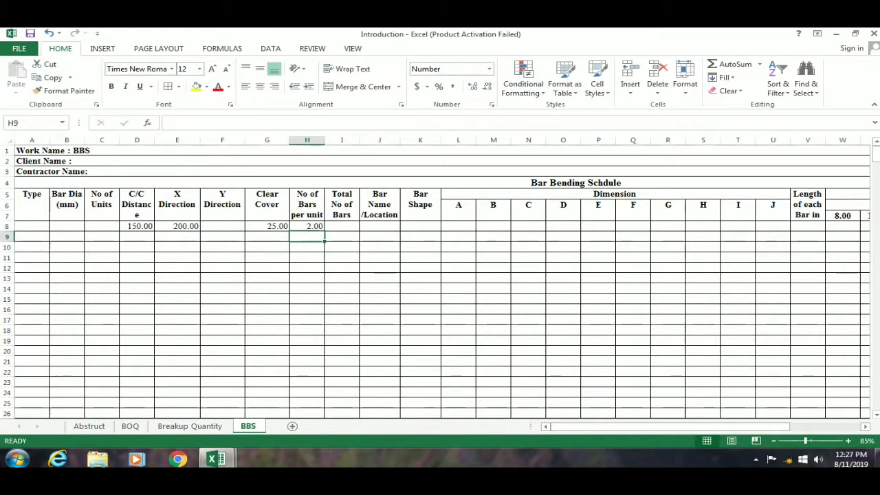
- Enter 10000 as the X Direction value in E8
click(176, 226)
text(10000)
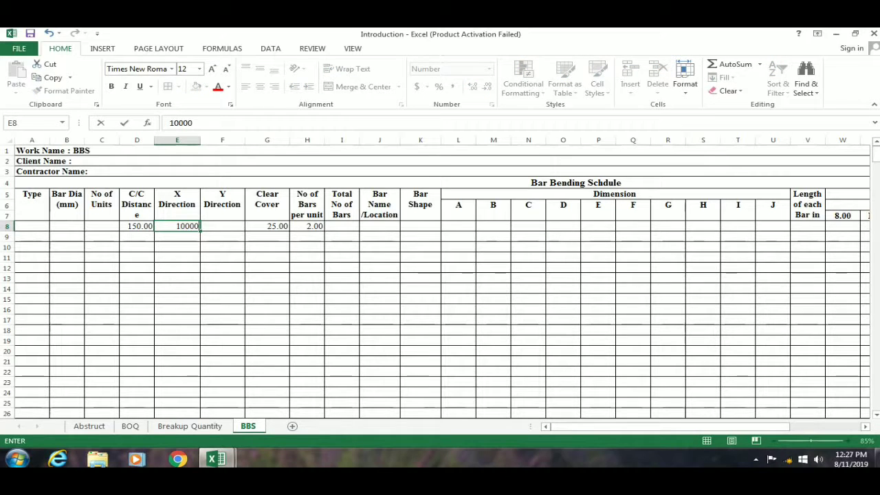
key(Return)
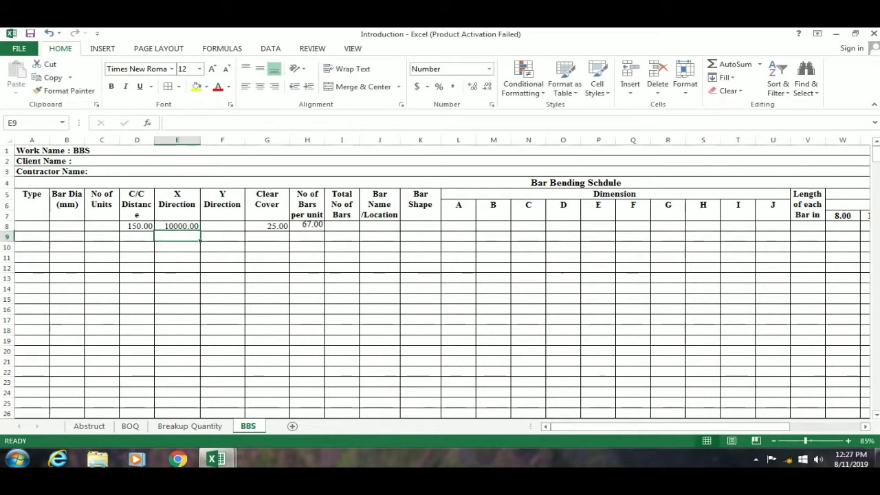
- Enter the formula =H8*C8 in I8 for Total No of Bars
click(341, 257)
click(342, 225)
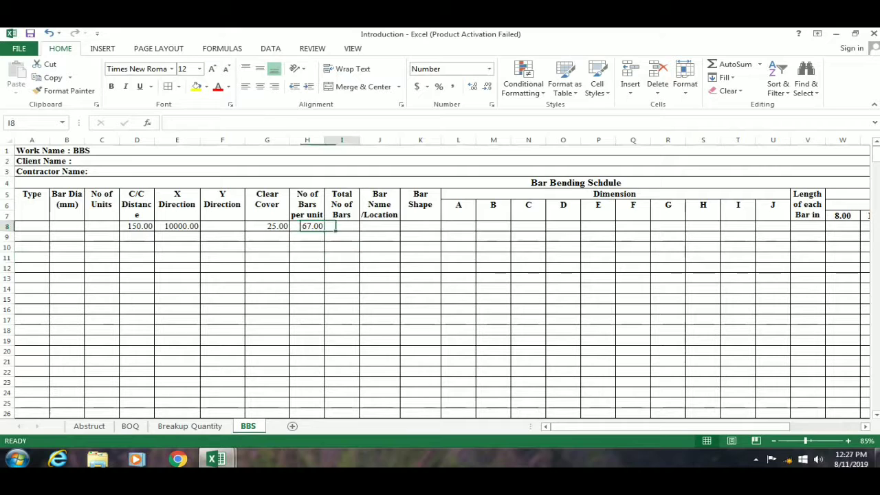
double_click(342, 226)
click(755, 460)
click(342, 226)
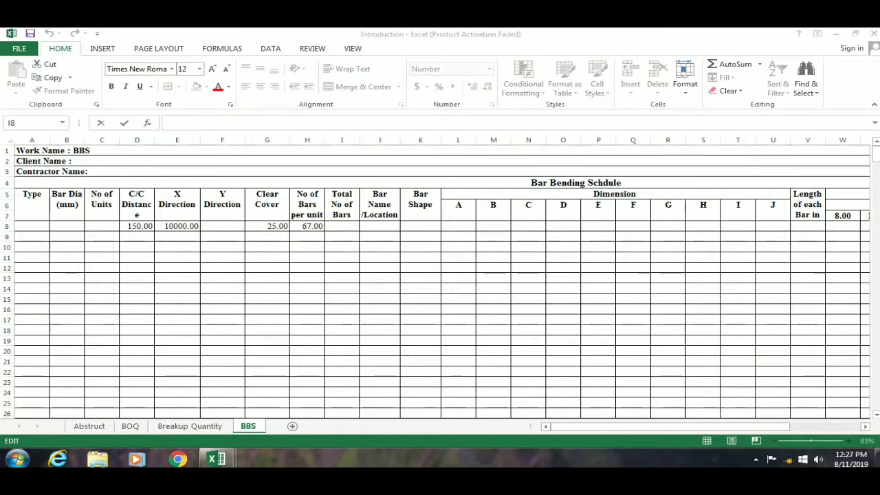
text(=)
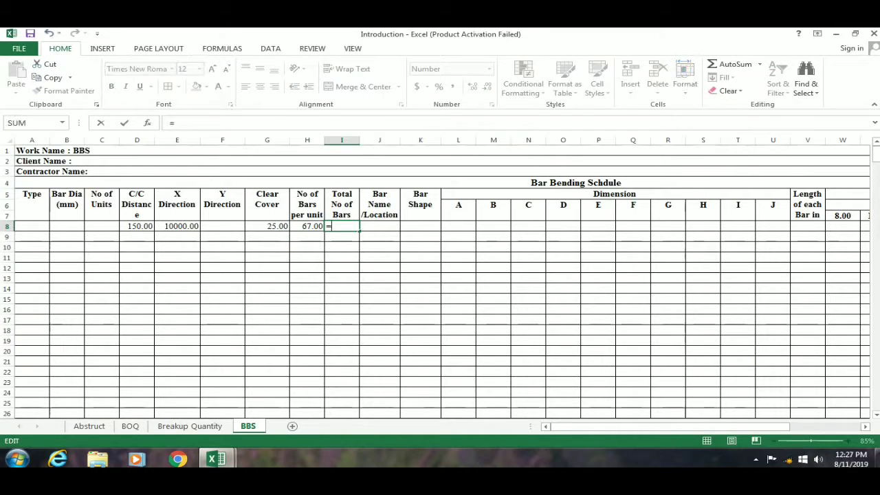
key(Left)
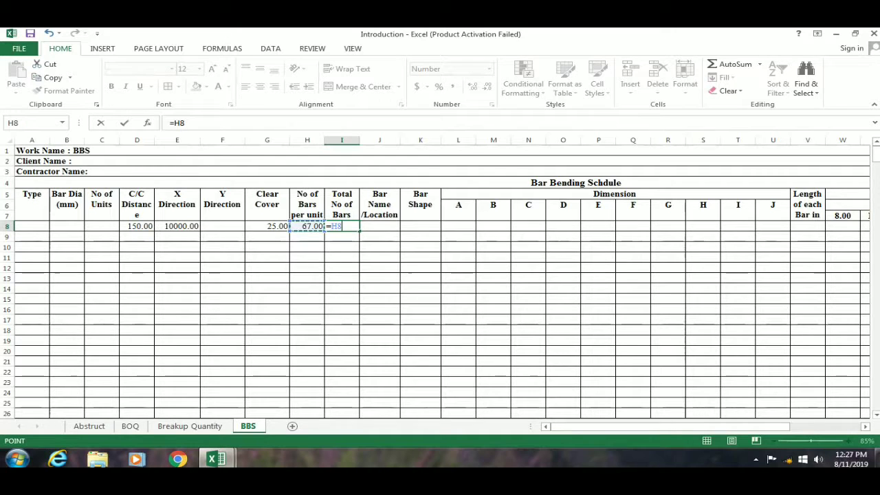
text(*)
key(Left)
key(Left)
key(Left)
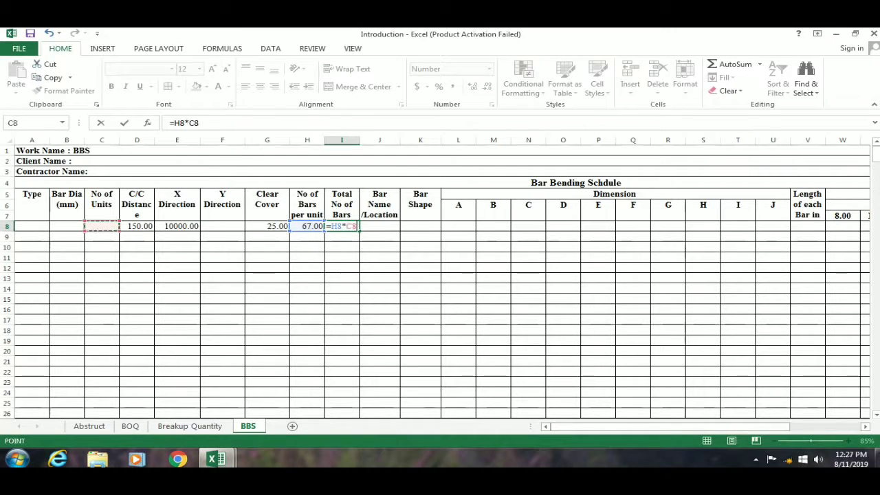
key(Return)
- Set No of Units in C8 to 2, giving 134.00 total bars, and select C8:I8
click(101, 226)
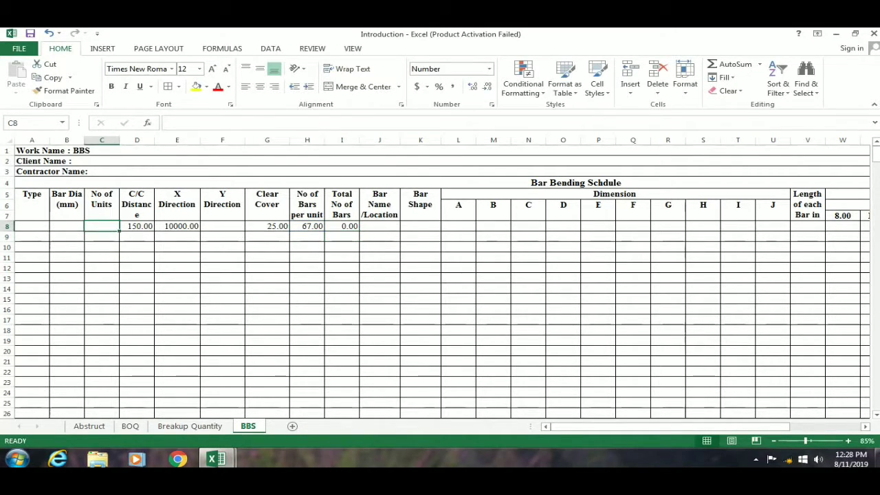
text(2)
key(Return)
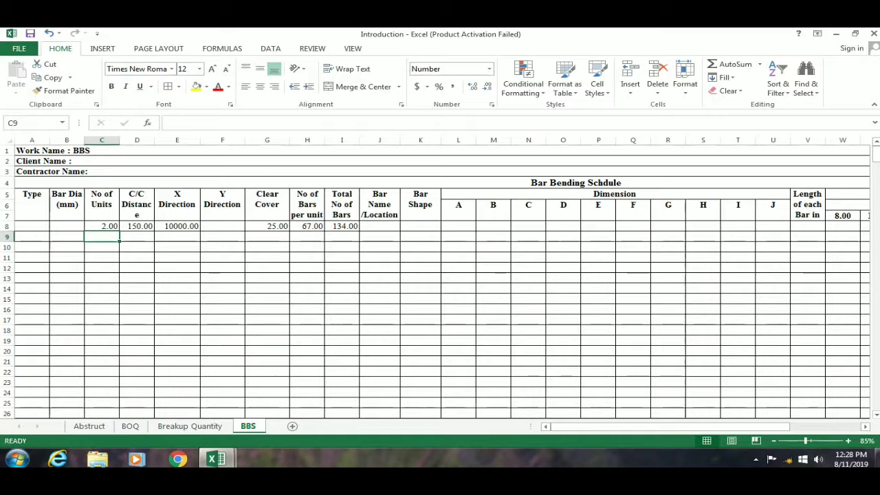
mouse_move(102, 226)
mouse_down()
mouse_move(342, 237)
mouse_move(342, 227)
mouse_up()
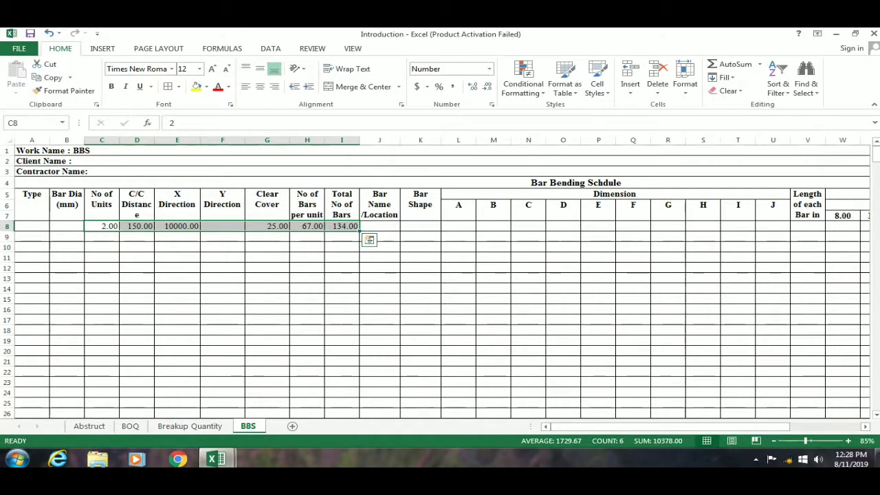
- Name the bar 'Main bar' in cell J8
click(380, 227)
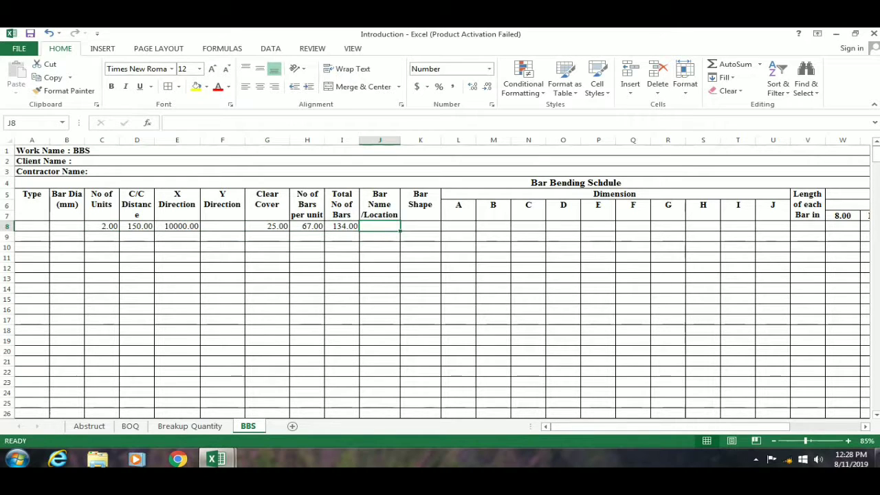
text(Mai)
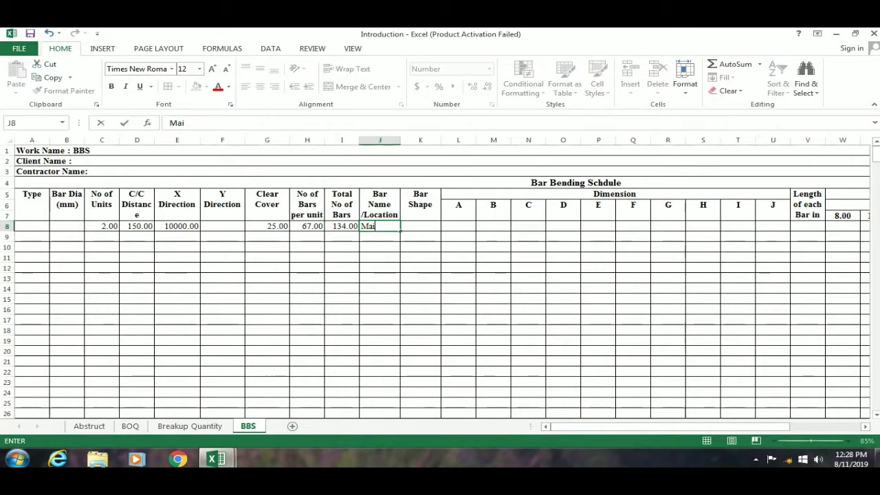
text(n bar)
key(Tab)
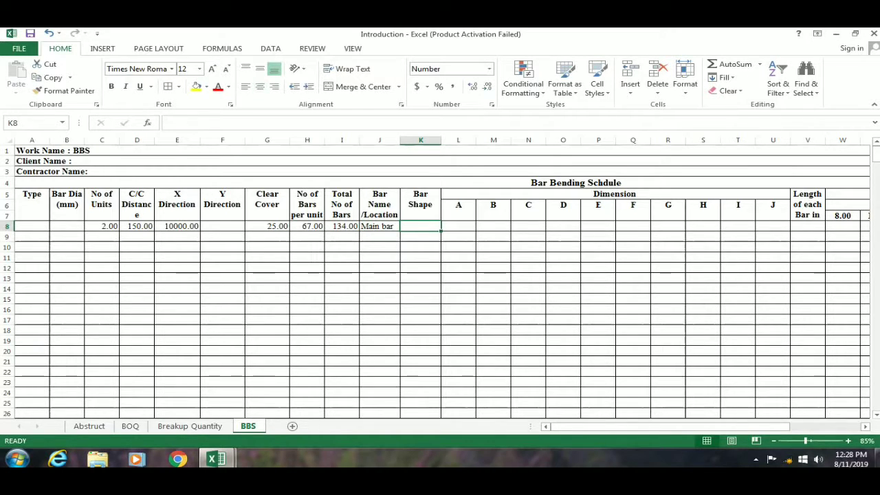
- Draw a short horizontal straight line in K8 to depict the bar shape
click(102, 48)
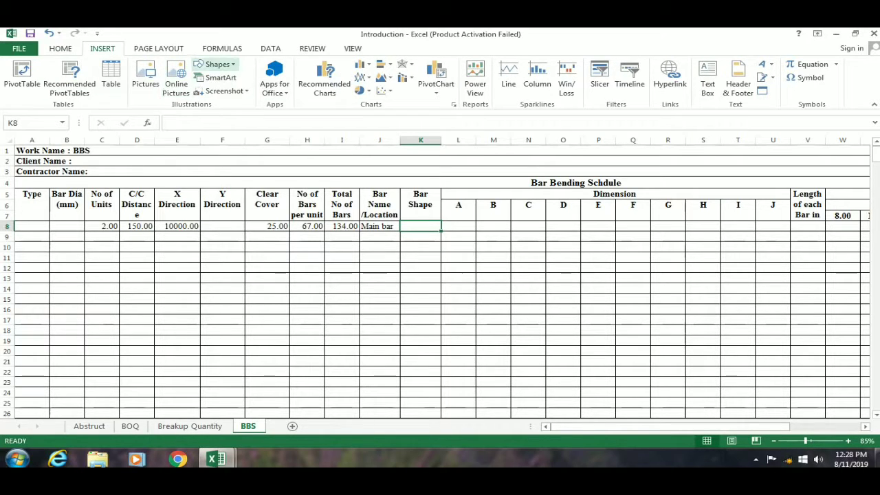
click(218, 64)
click(212, 90)
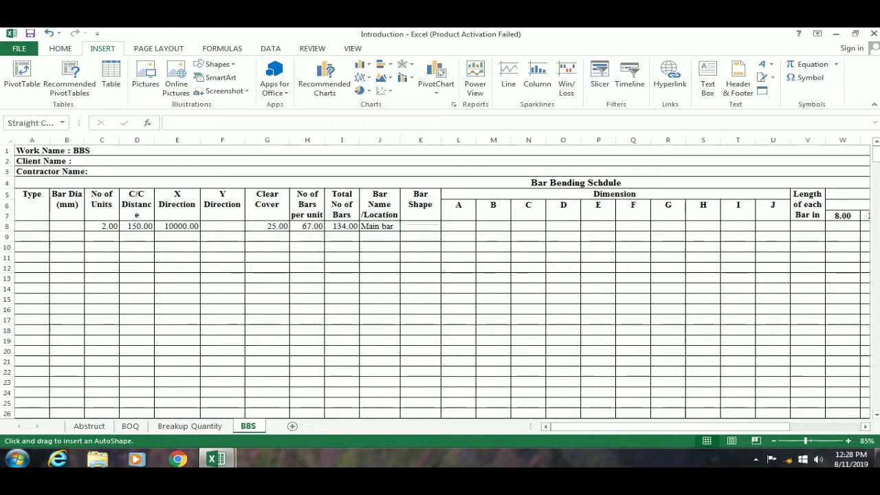
drag(409, 225, 437, 224)
key(Escape)
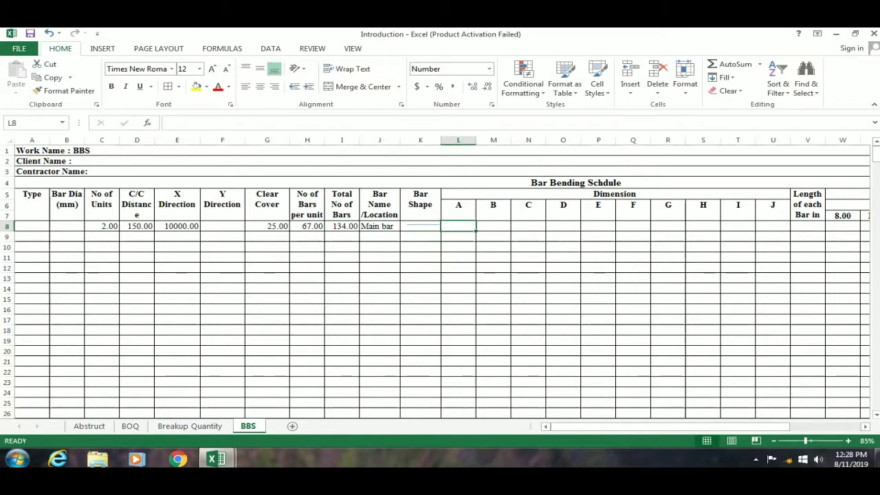
click(422, 224)
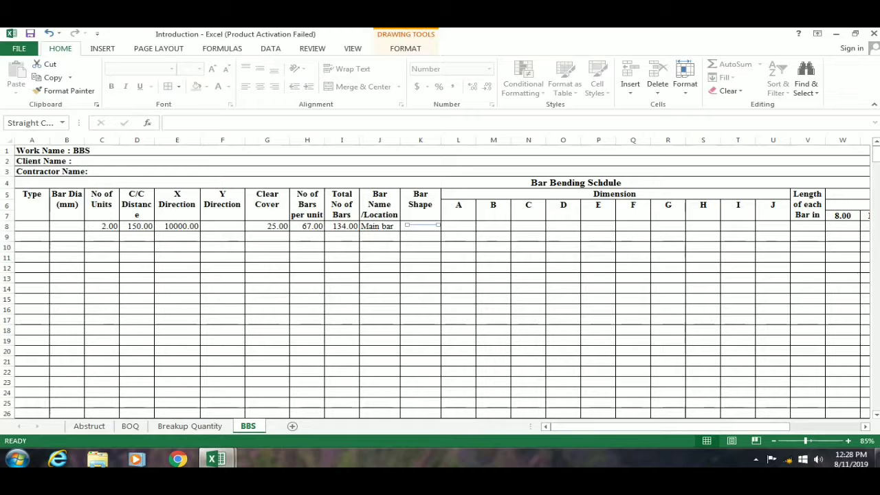
click(405, 48)
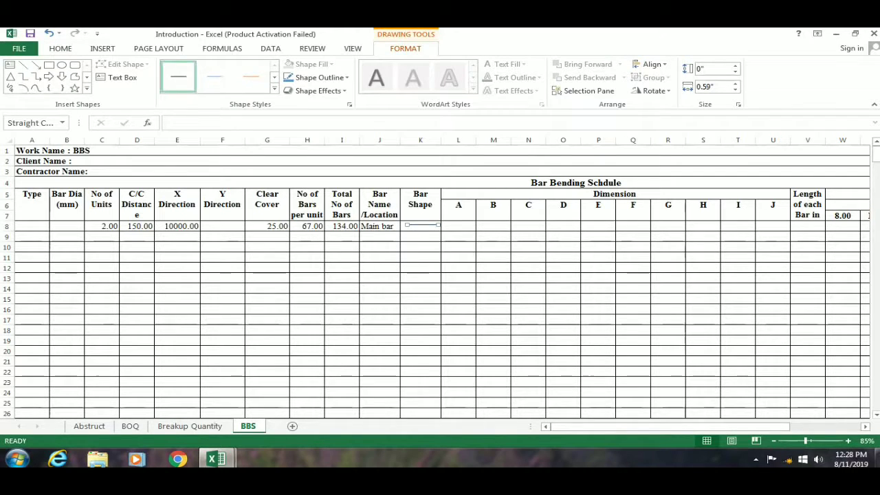
click(341, 204)
click(459, 225)
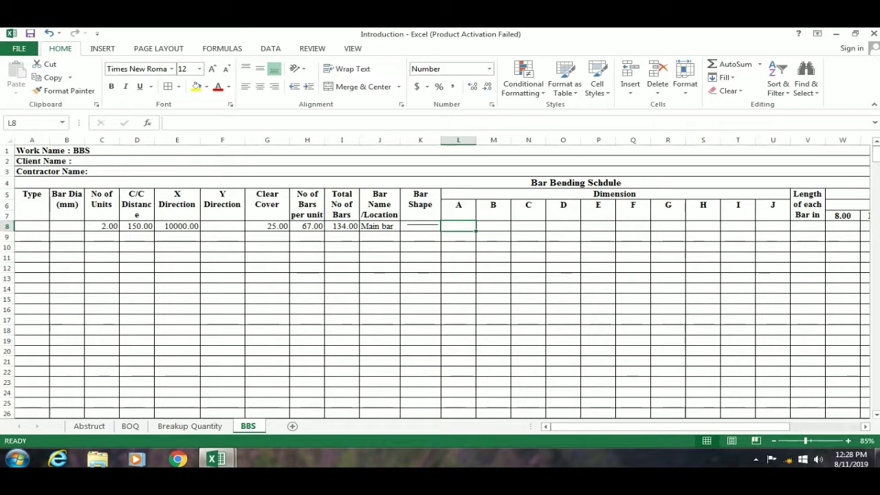
key(Right)
- Make row 7 taller and add parentheses to the bar-length header
key(Right)
key(Right)
key(Right)
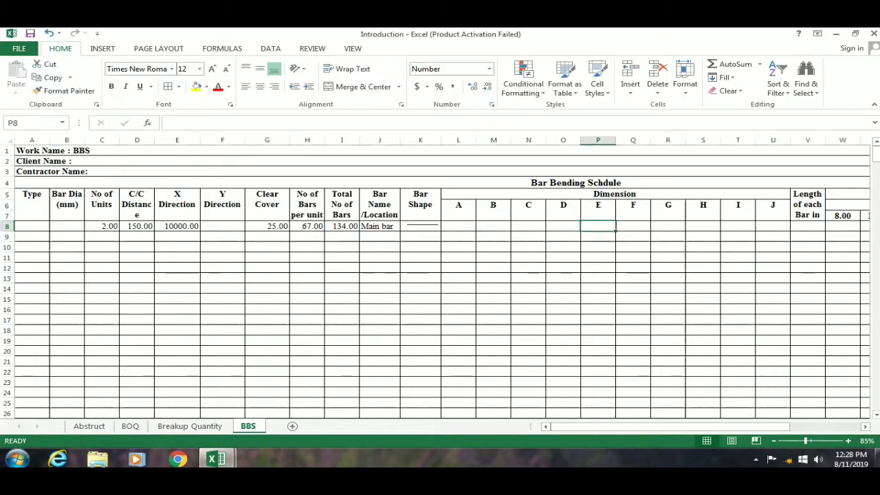
key(Right)
key(Right)
key(Right)
key(Right)
key(Right)
key(Right)
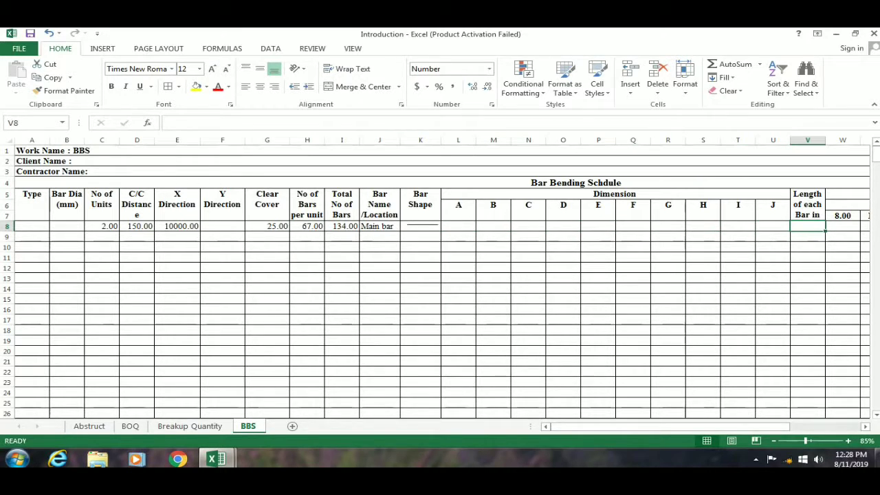
drag(6, 221, 7, 232)
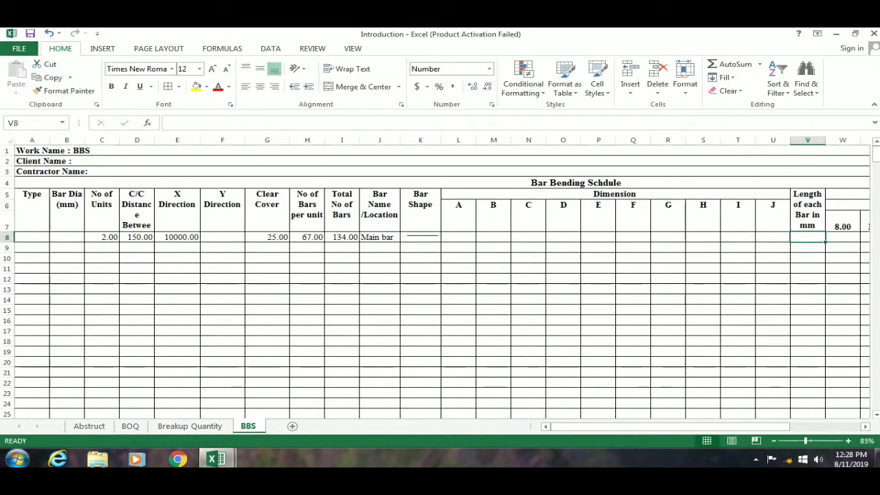
key(Up)
key(F2)
text())
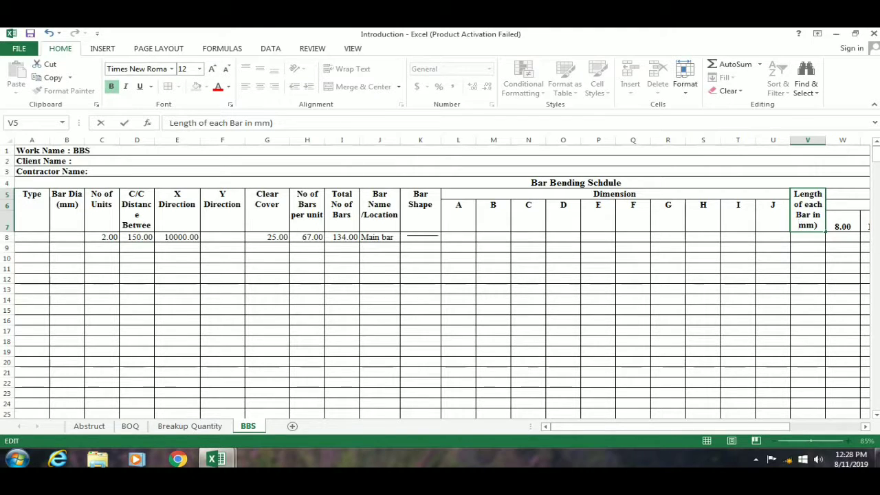
text(()
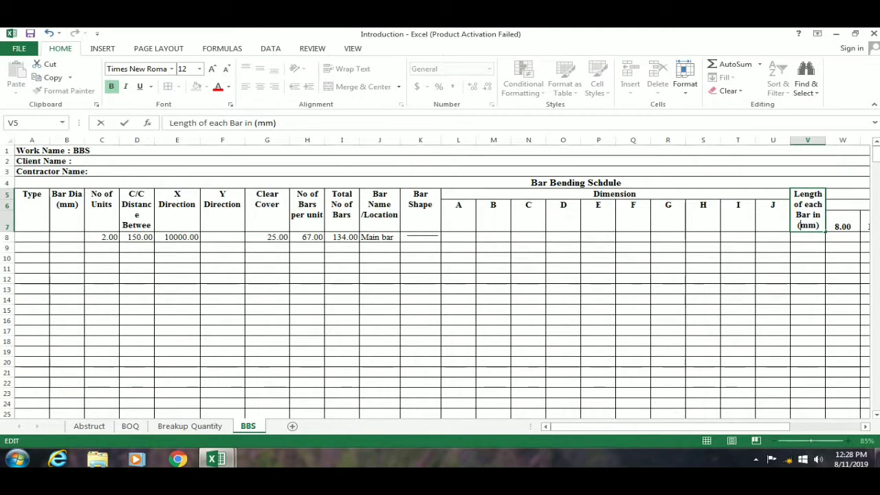
click(177, 140)
- Widen column D and add (mm) to the C/C Distance Between Bars header
drag(154, 141, 170, 141)
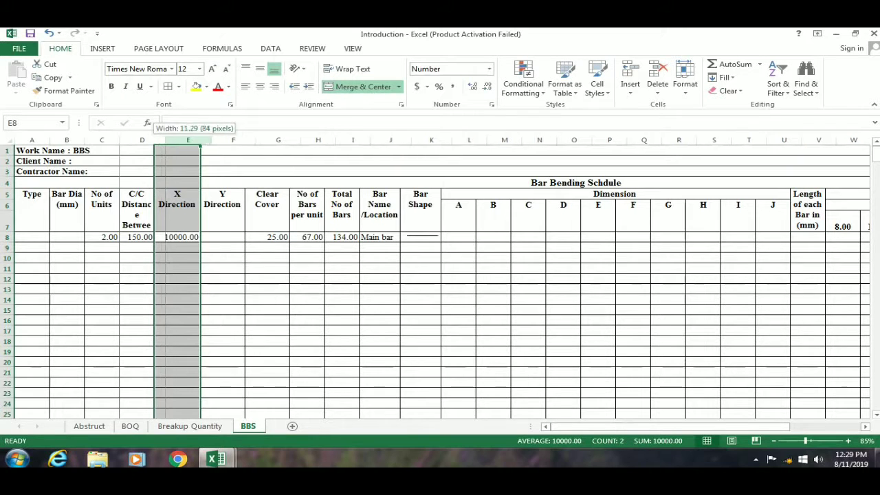
click(193, 237)
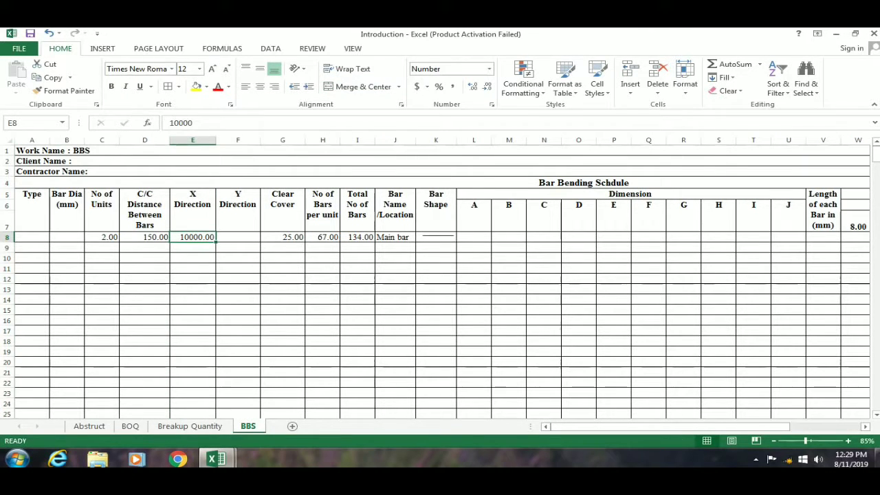
click(145, 258)
click(144, 210)
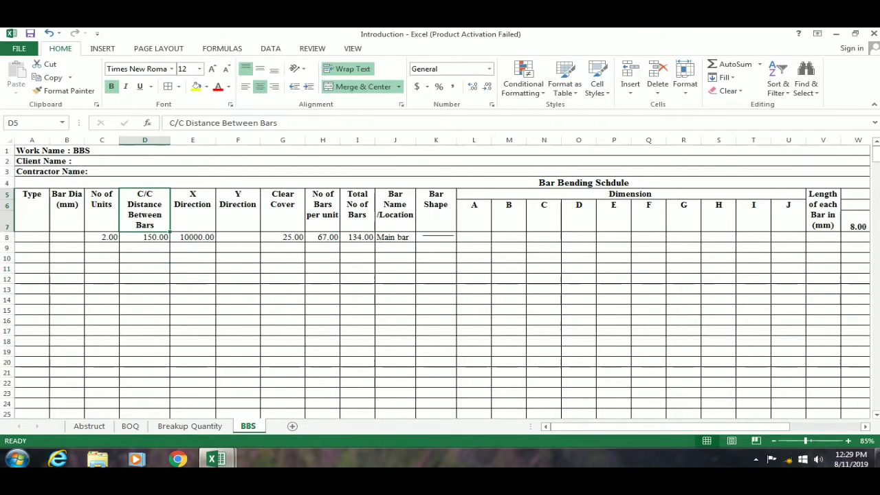
double_click(159, 224)
text(()
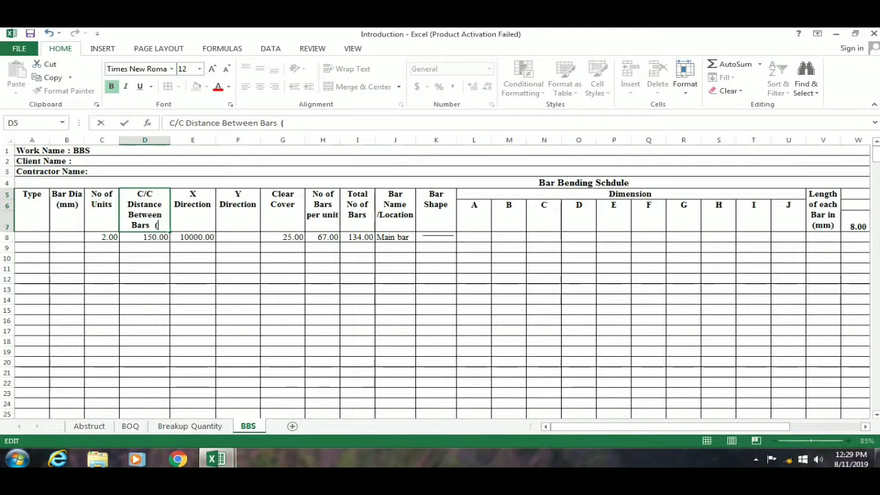
text(mm))
key(Return)
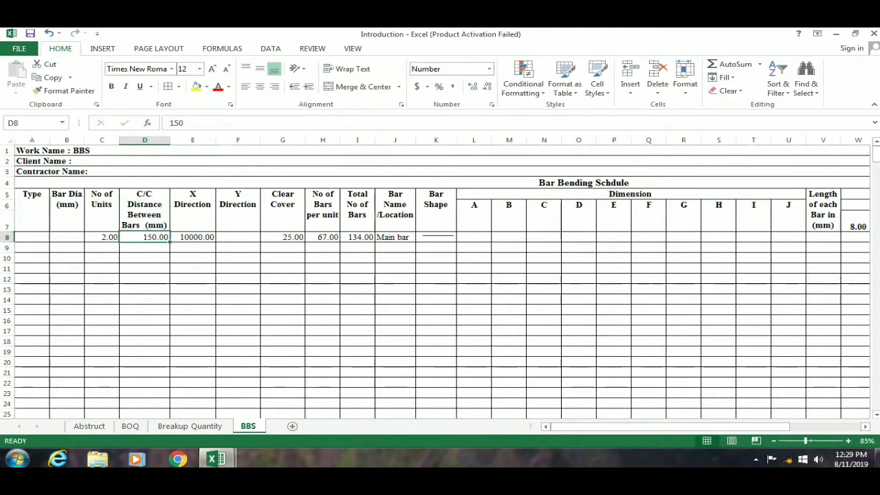
- Add (mm) to the X Direction and Y Direction headers
click(238, 278)
key(F2)
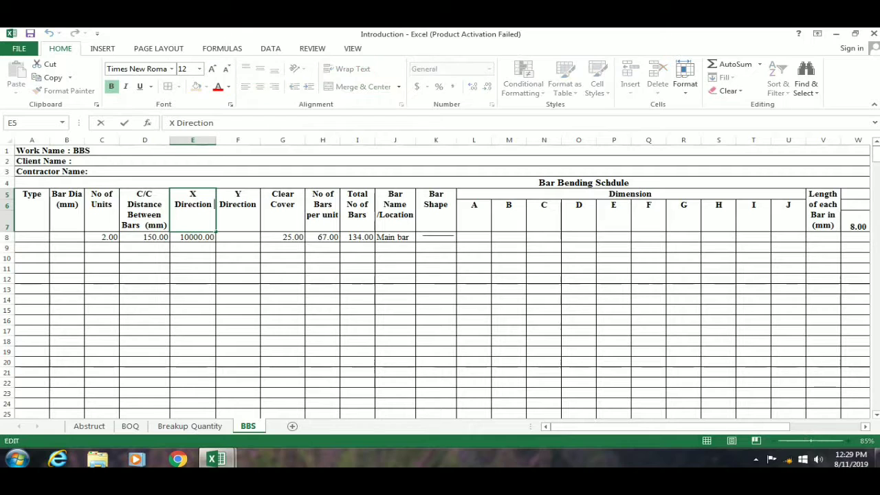
key(BackSpace)
key(BackSpace)
key(BackSpace)
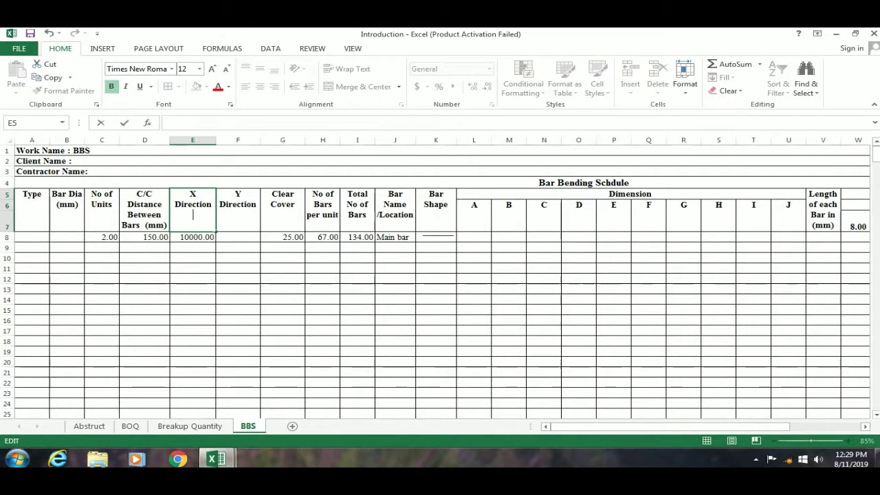
text((mm)
text())
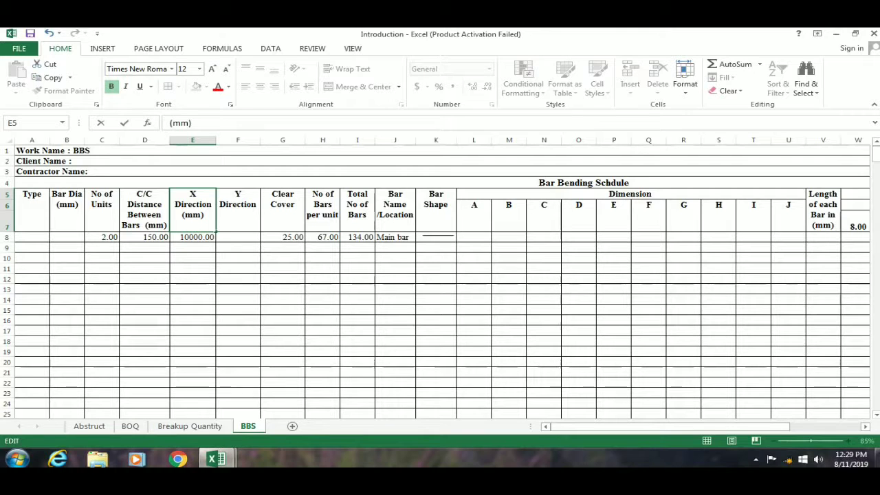
key(shift+Left)
key(shift+Left)
key(shift+Left)
key(shift+Left)
key(ctrl+c)
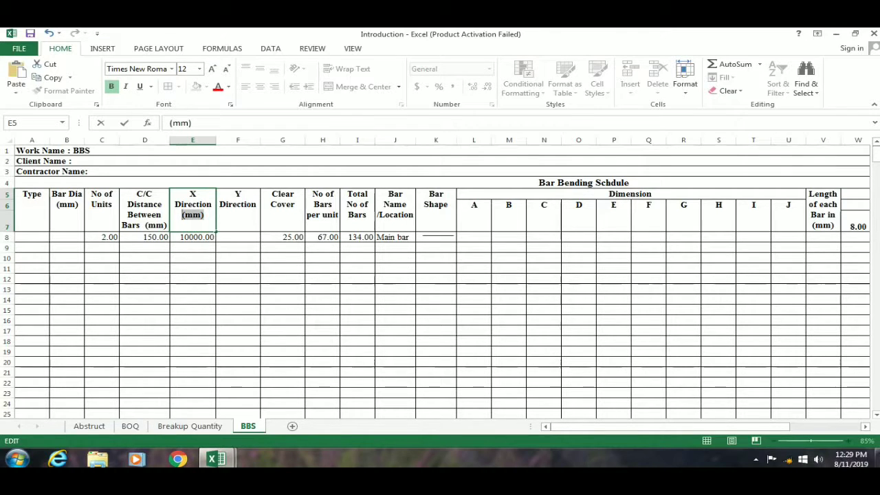
click(238, 210)
key(F2)
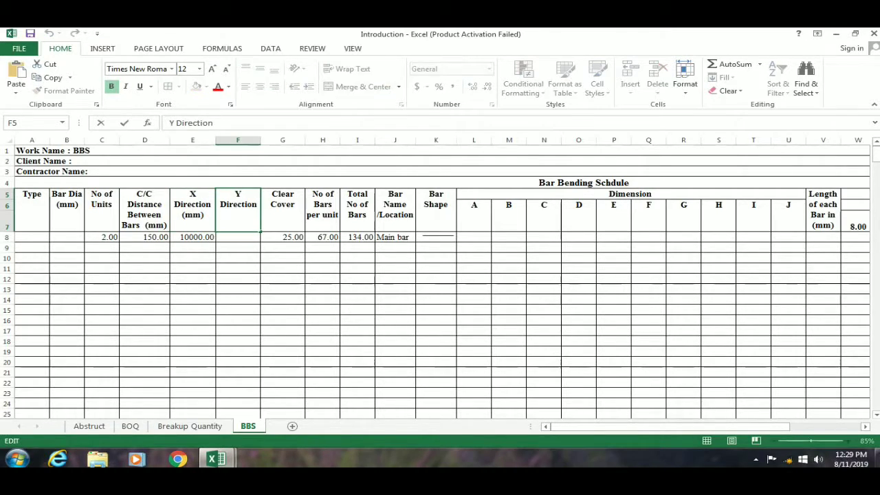
key(ctrl+v)
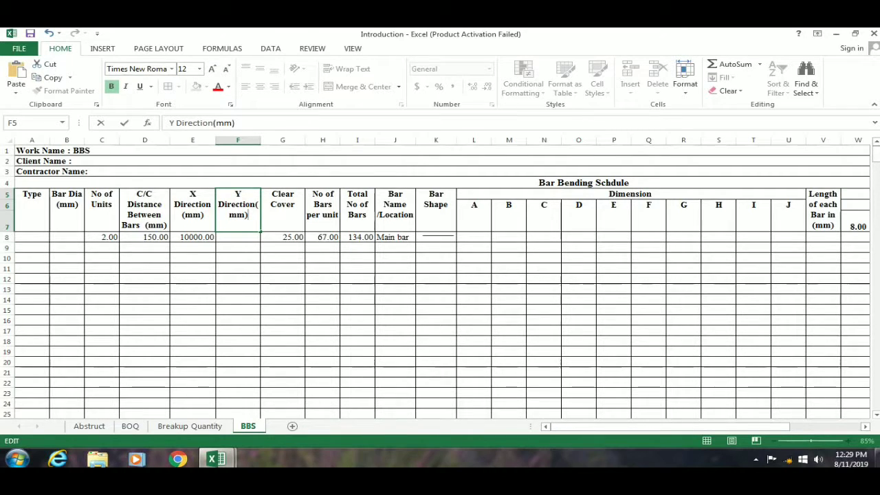
click(257, 204)
click(238, 279)
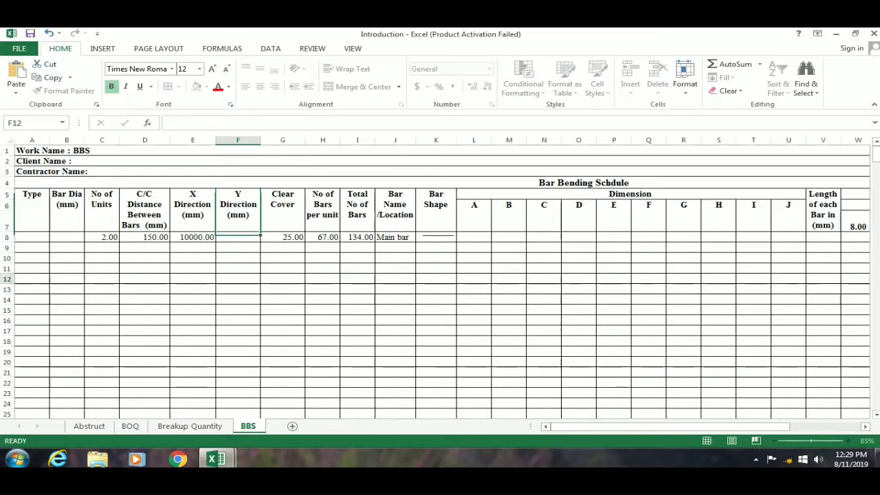
- Add (mm) on a new line in the Clear Cover header
click(283, 204)
double_click(297, 204)
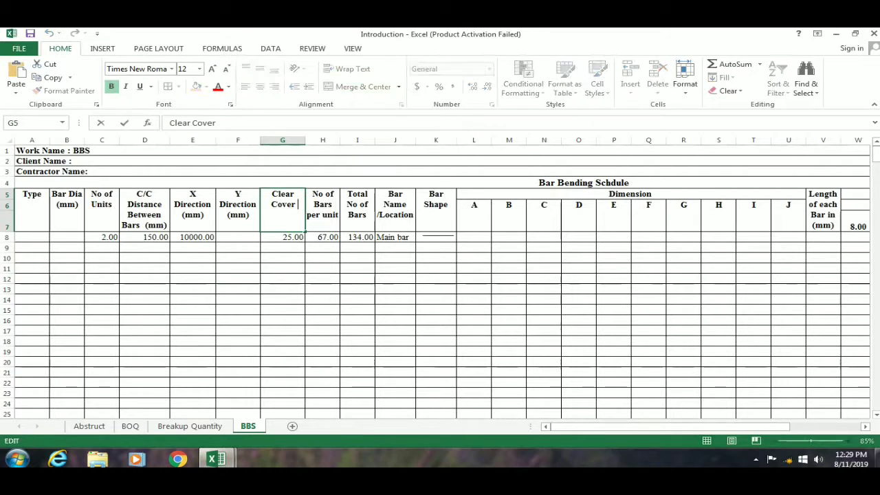
key(alt+Return)
text(()
text(mm))
key(Return)
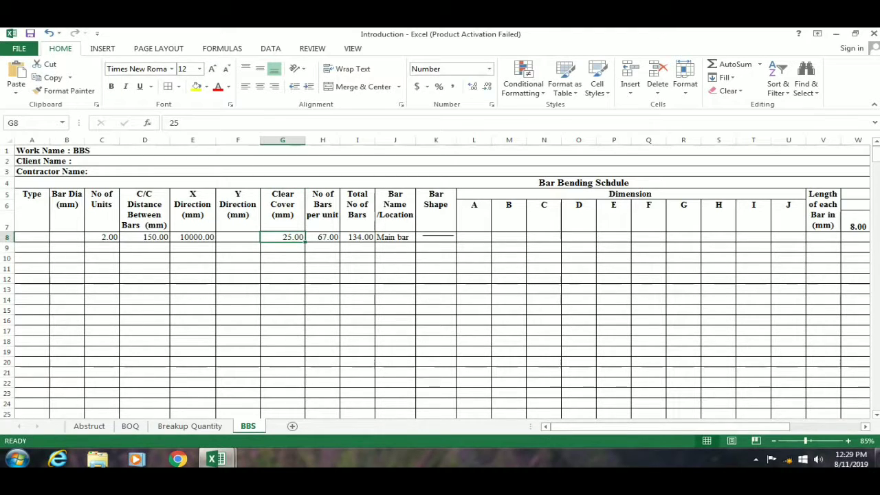
- Enter =L8+M8+N8+O8+P8+Q8+R8+S8+T8+U8 in V8 to sum Dimensions A–J
click(823, 236)
text(=)
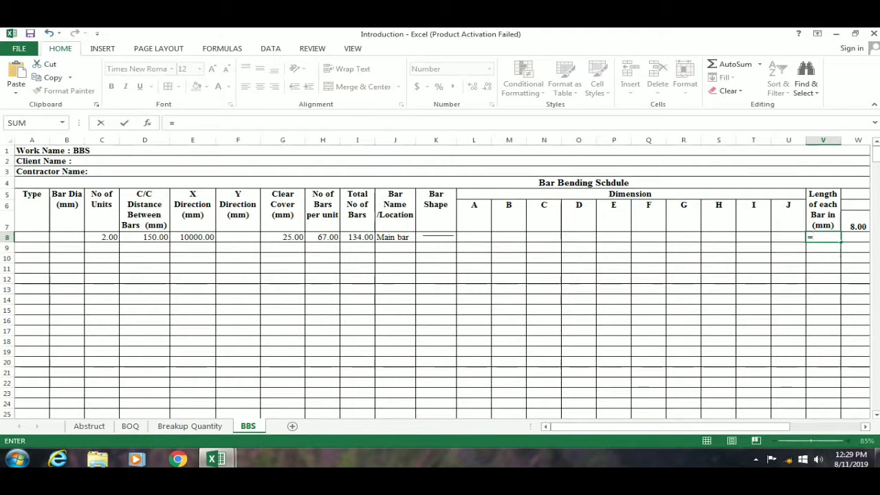
click(473, 237)
text(+)
click(509, 236)
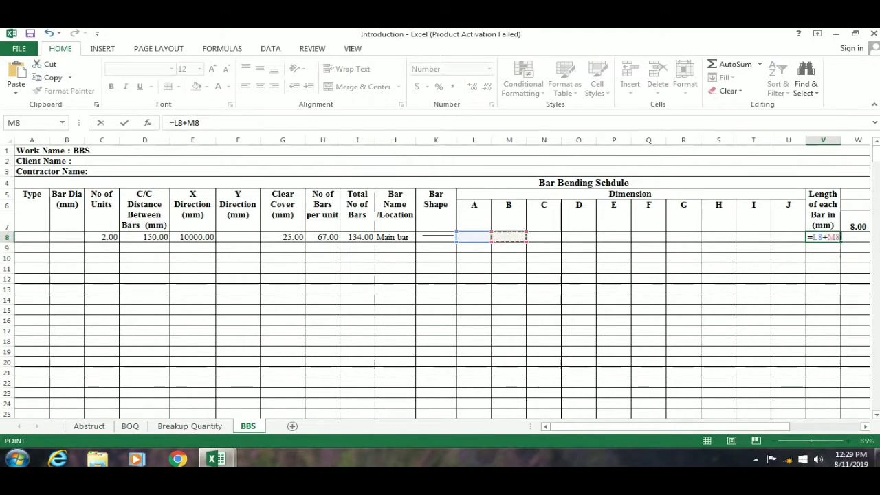
text(+)
key(BackSpace)
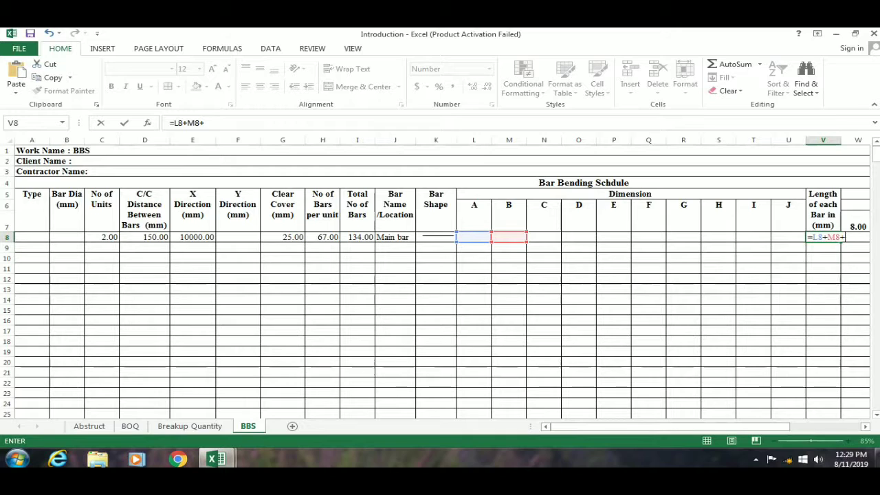
click(544, 237)
text(+)
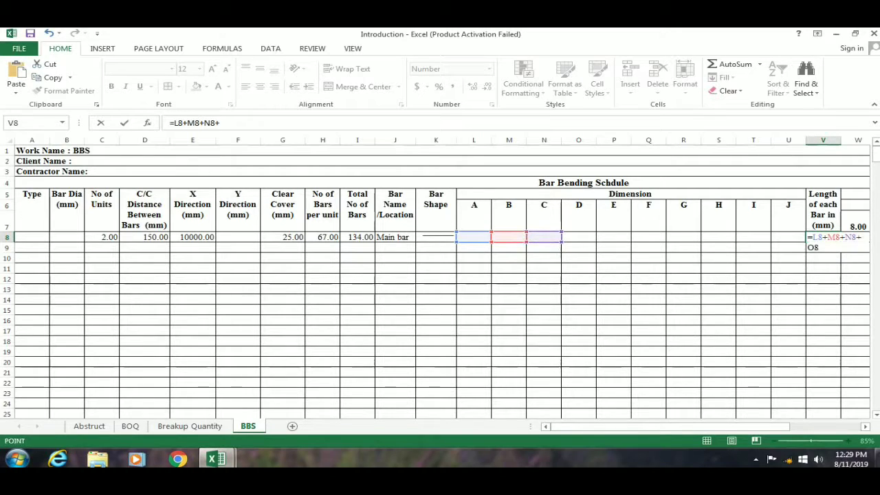
click(579, 237)
text(+)
click(613, 237)
text(+)
click(648, 237)
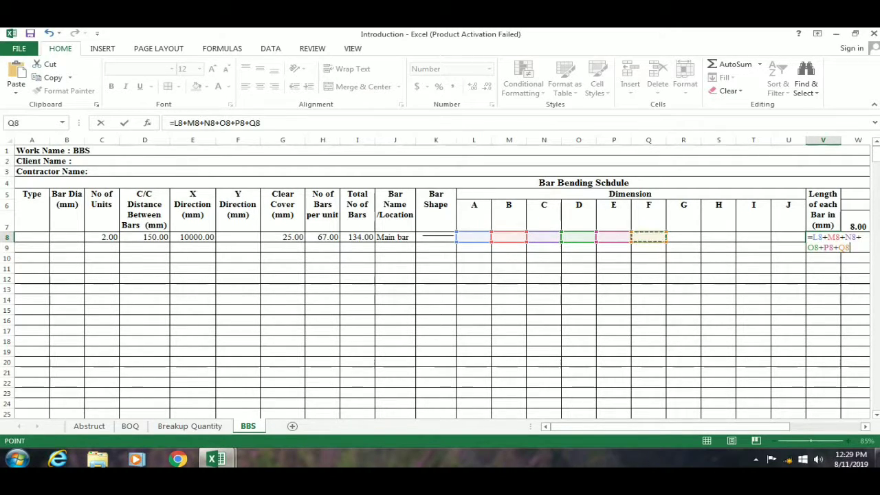
text(+)
click(683, 237)
text(+)
click(718, 236)
text(+)
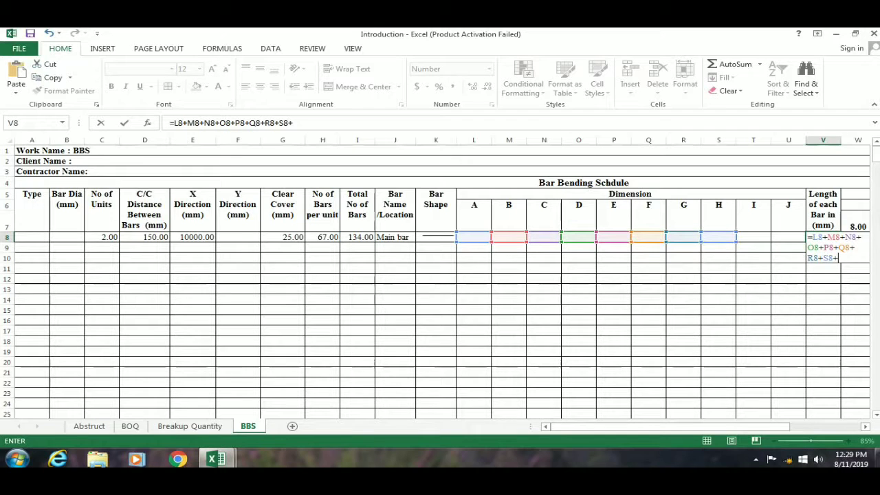
click(754, 237)
text(+)
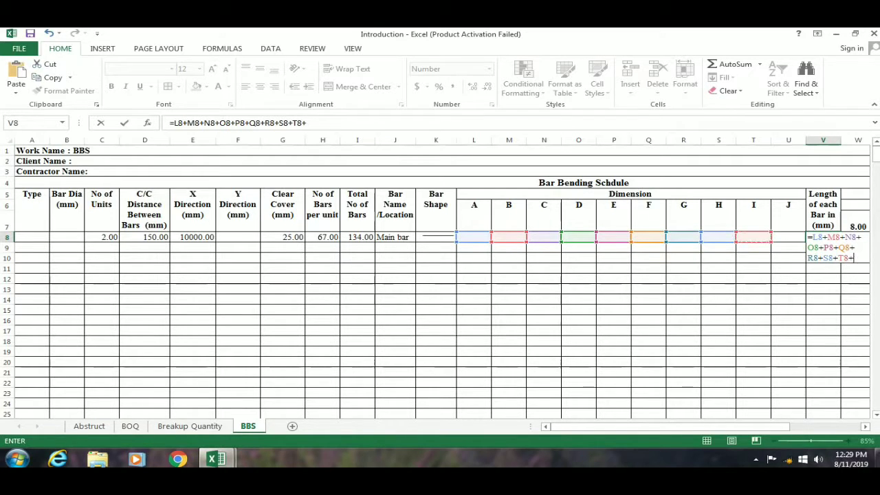
click(789, 237)
key(Return)
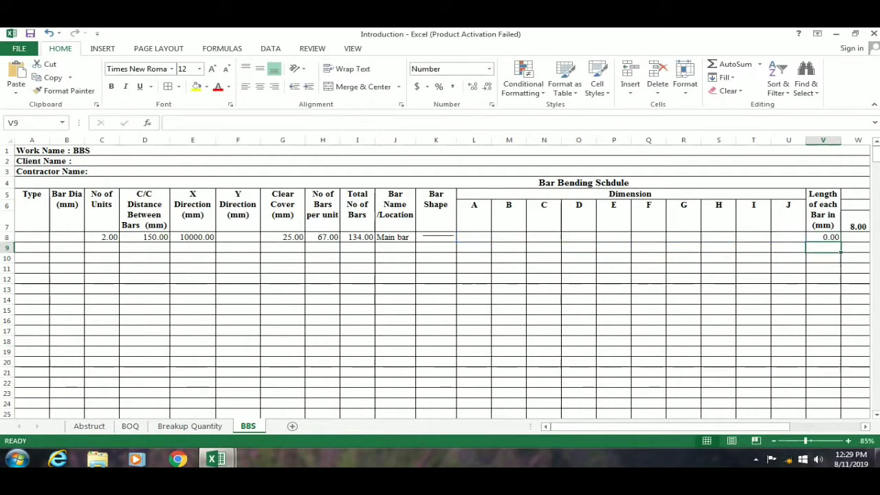
- Test the formula with 10 in L8 and 22 in M8, then clear both values
click(474, 237)
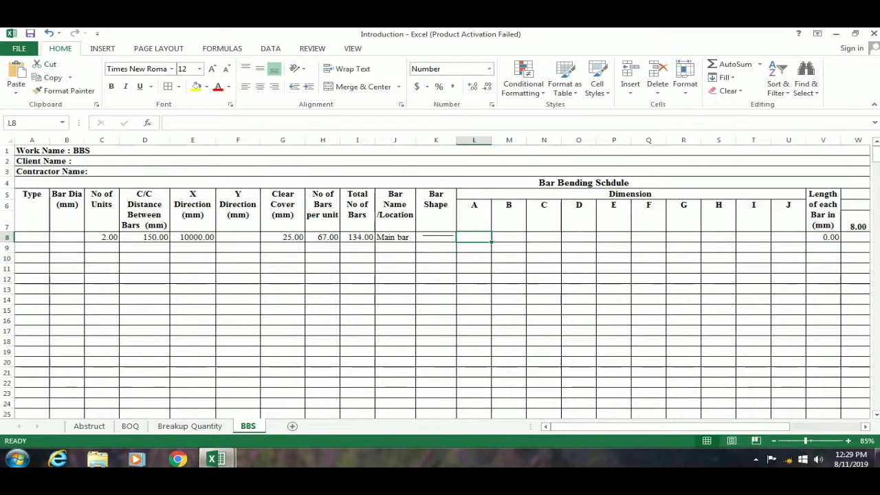
text(10)
key(Return)
click(509, 237)
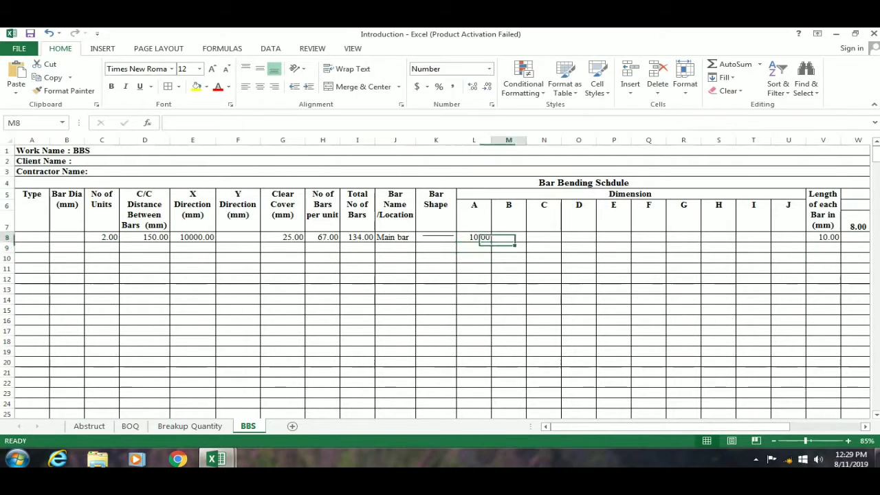
text(22)
key(Return)
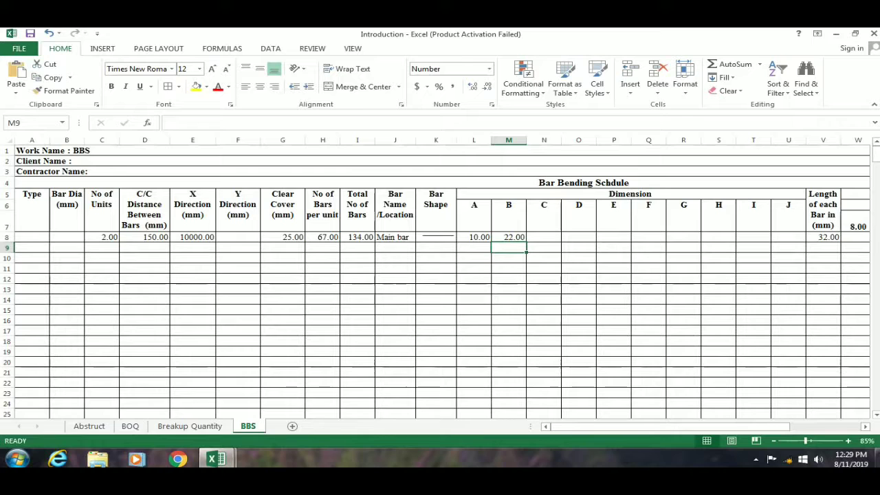
drag(473, 237, 509, 237)
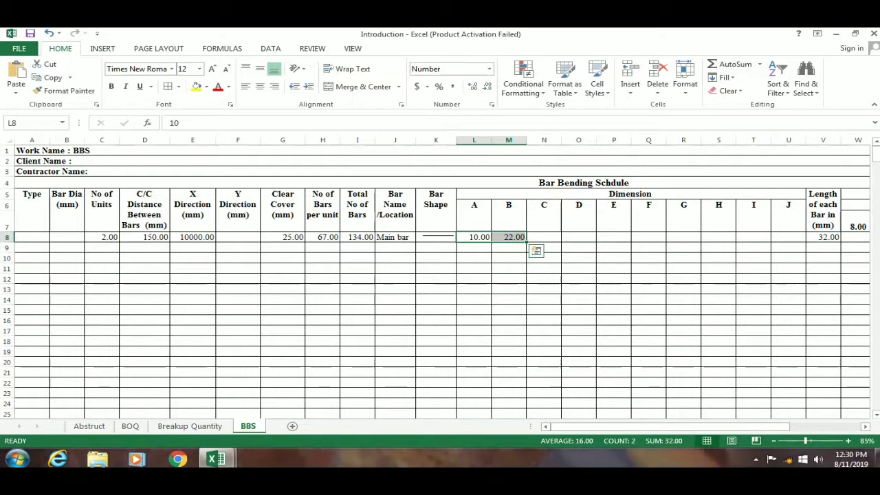
key(Delete)
click(508, 268)
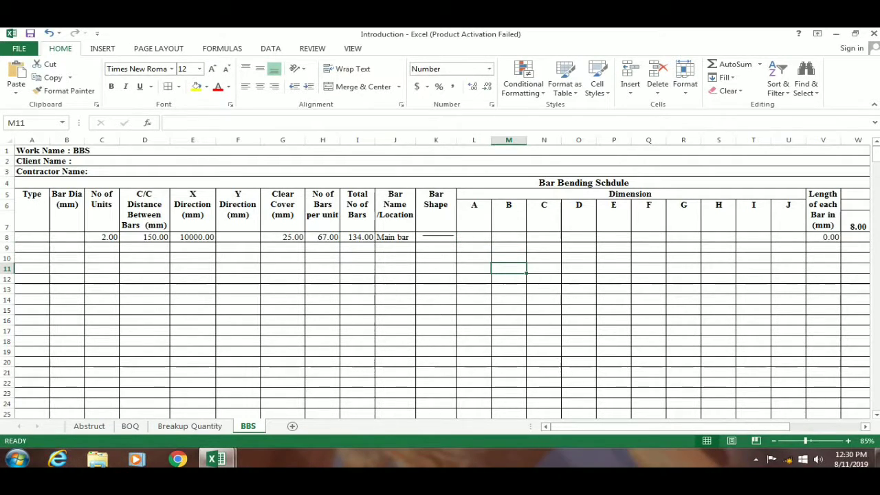
drag(605, 426, 677, 427)
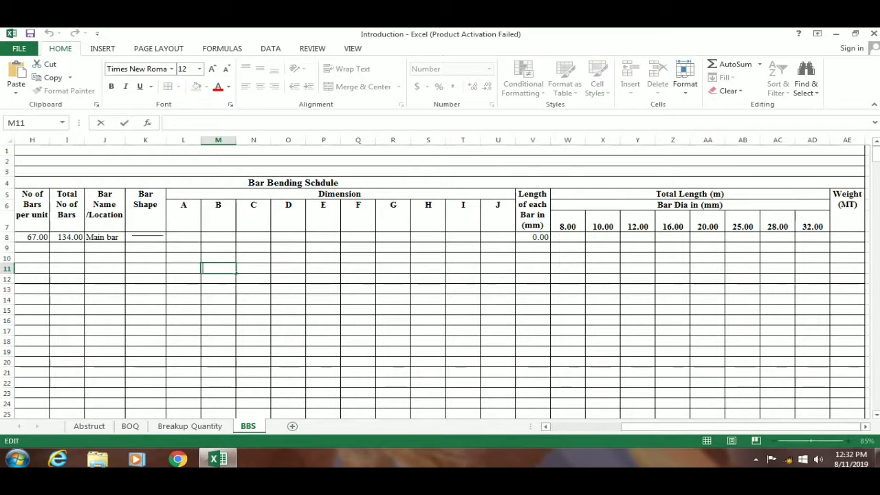
- Insert a blank column before Length of each Bar and merge its header cells V5:V7
click(532, 140)
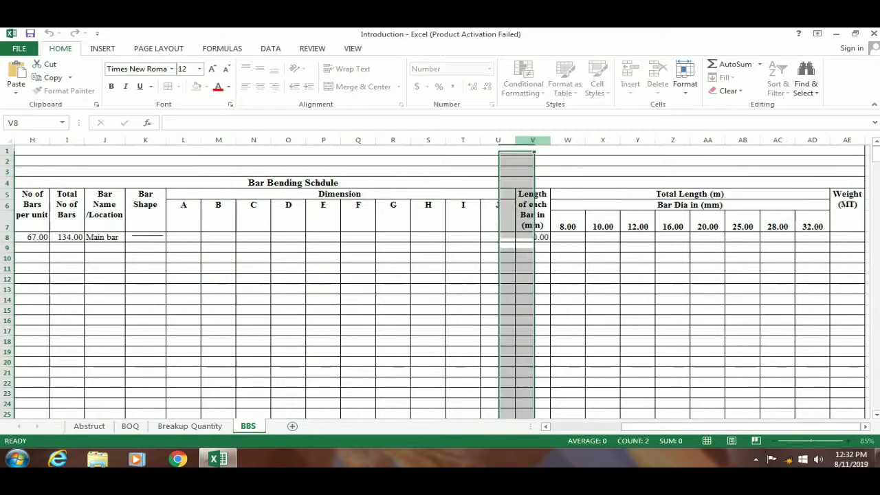
click(630, 72)
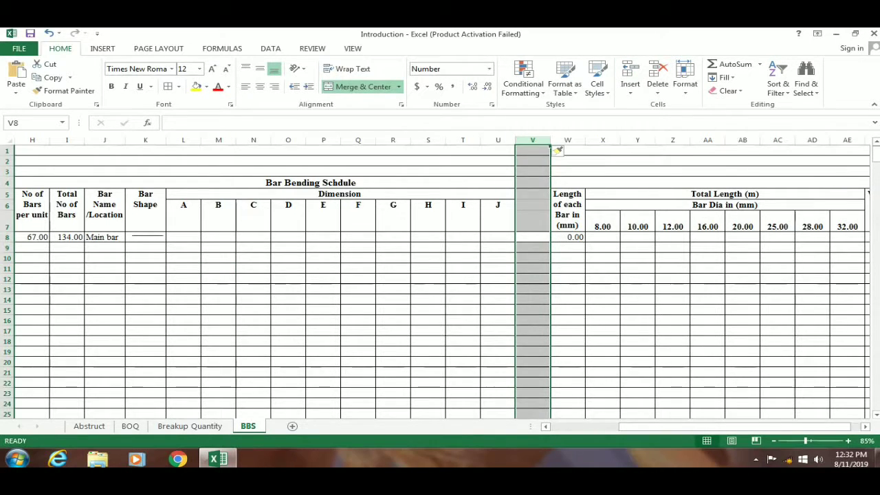
drag(532, 199, 532, 225)
click(358, 86)
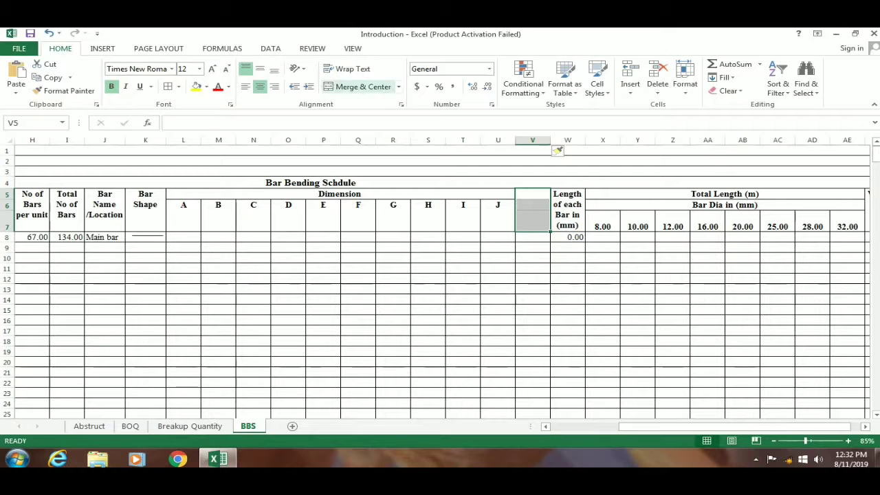
click(309, 171)
- Label the merged header 'Bend/Hook Allow'
click(532, 210)
text(be)
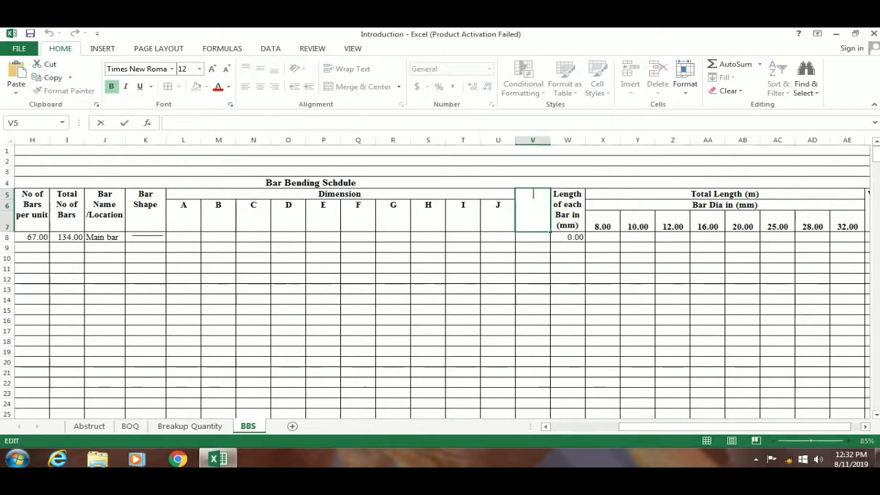
text(nd)
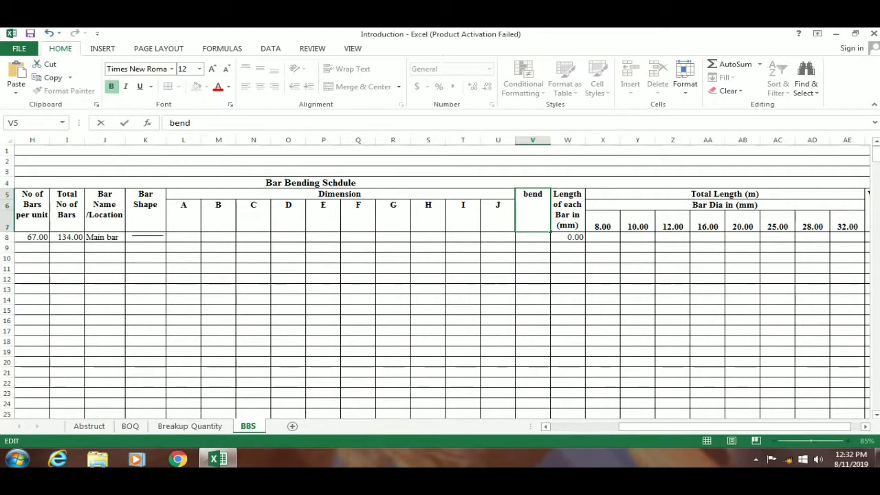
key(BackSpace)
key(BackSpace)
key(BackSpace)
key(BackSpace)
text(nd)
text( Ho)
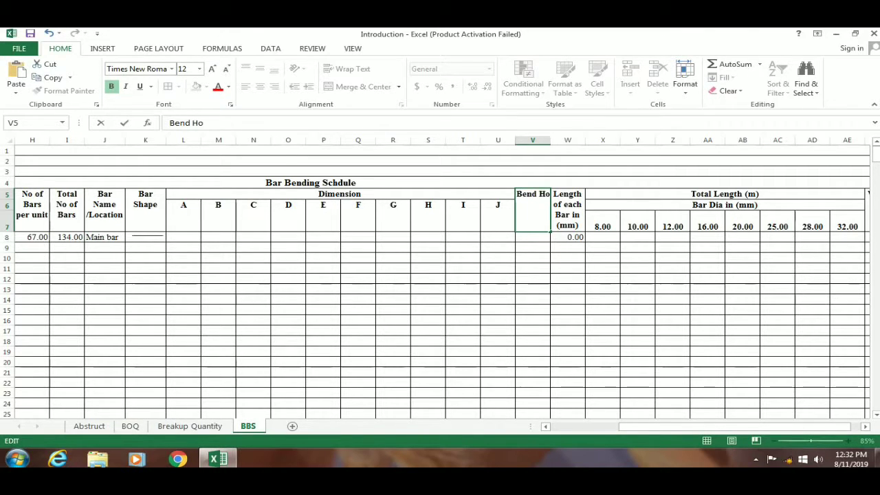
text(k)
key(BackSpace)
key(BackSpace)
key(BackSpace)
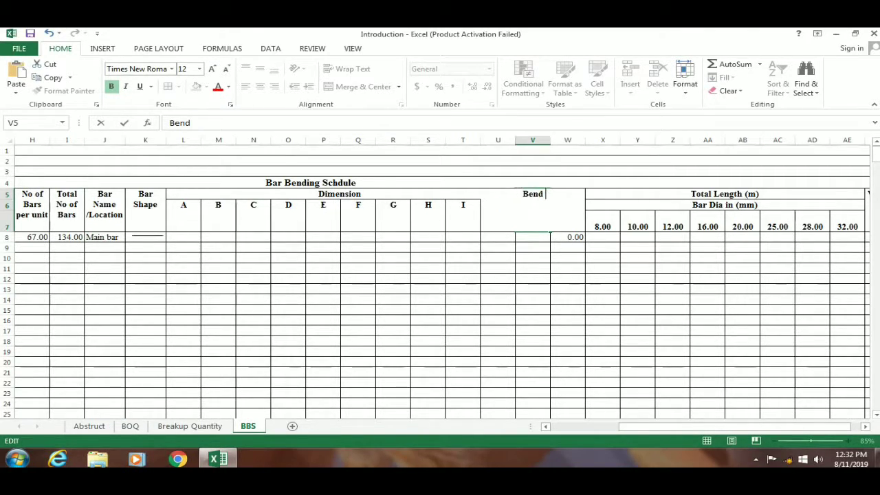
text(/Ho)
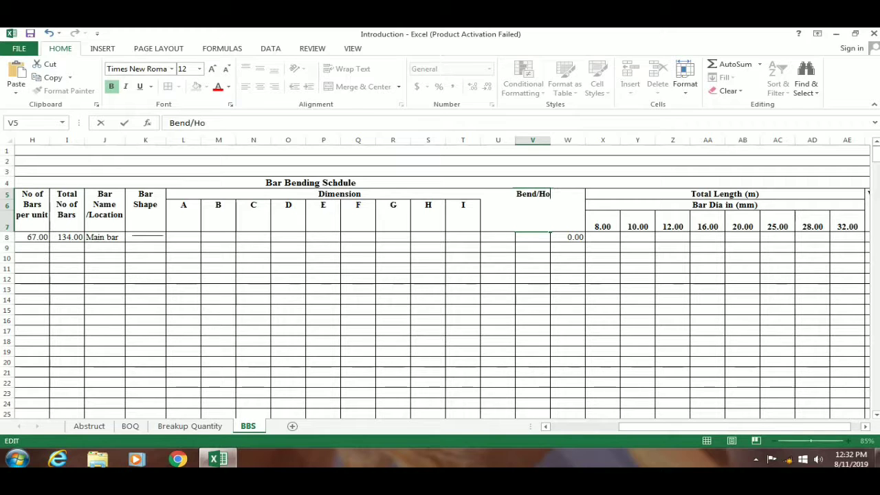
text(ok)
key(alt)
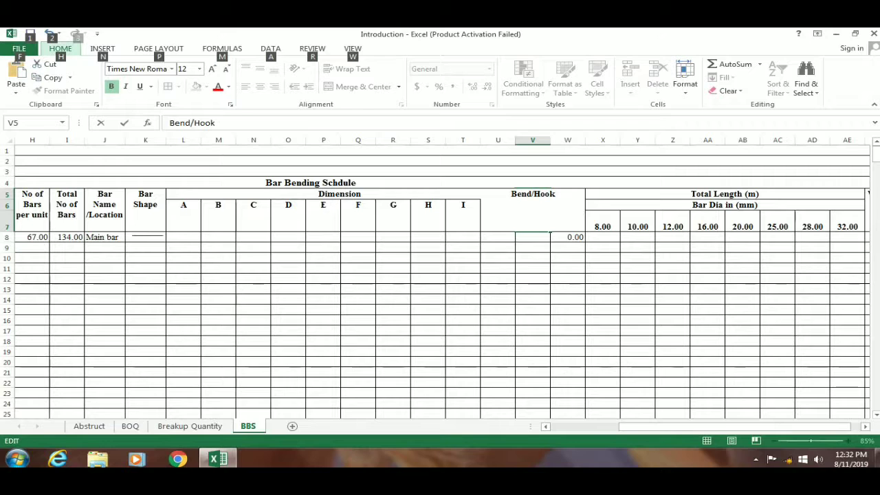
key(alt)
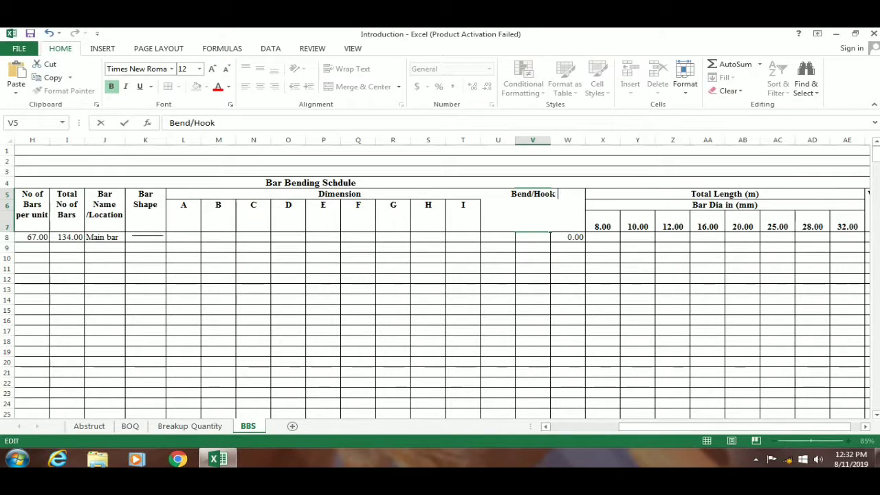
text(Allow)
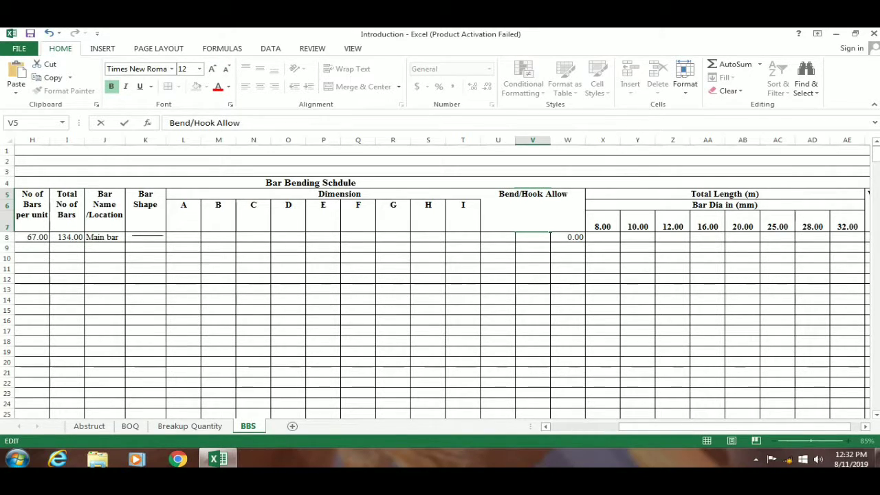
key(Return)
- Wrap the Bend/Hook Allow header text and widen column V
click(532, 210)
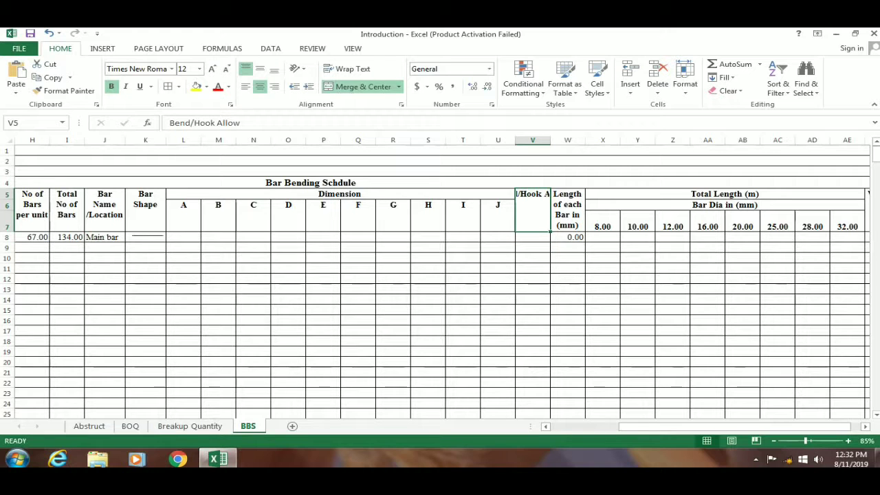
click(347, 68)
click(533, 289)
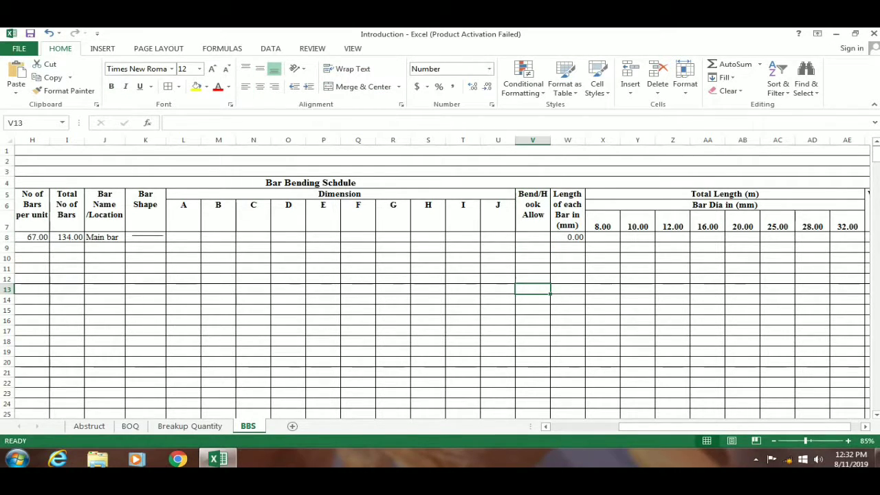
drag(550, 140, 556, 140)
- Extend W8's bar-length formula to add (V8*B8) to the dimensions
click(573, 210)
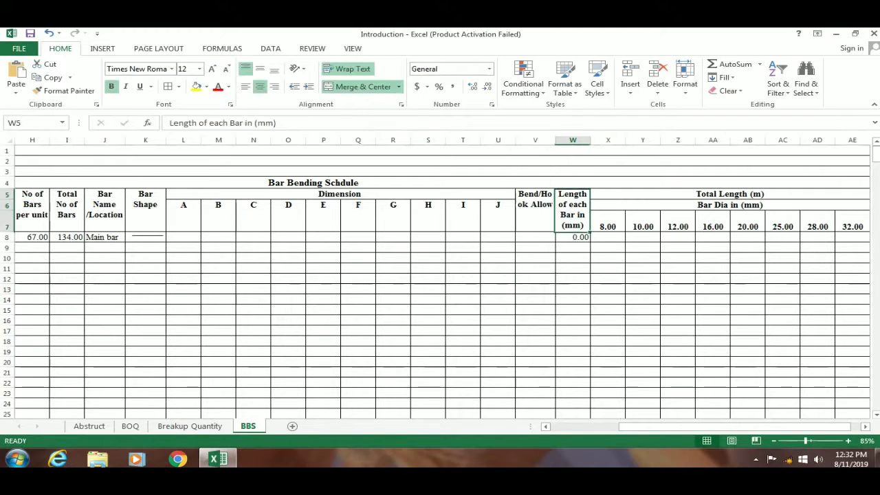
click(573, 236)
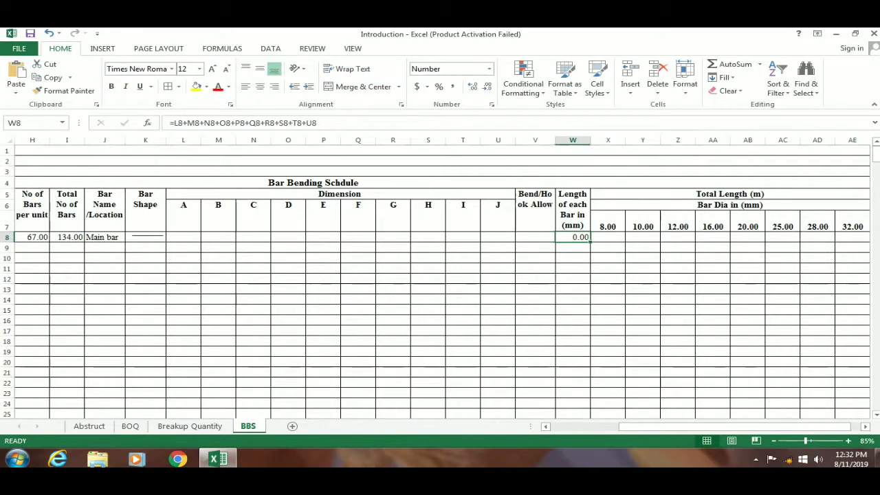
double_click(573, 236)
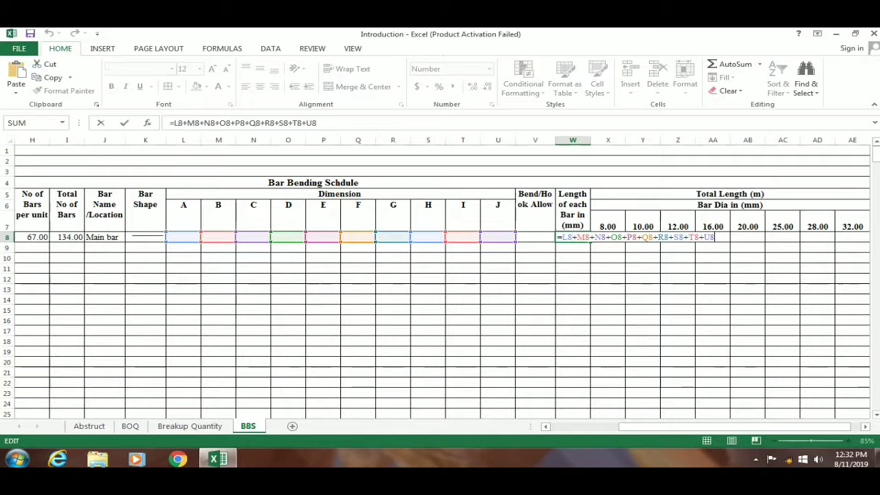
text(+(V8)
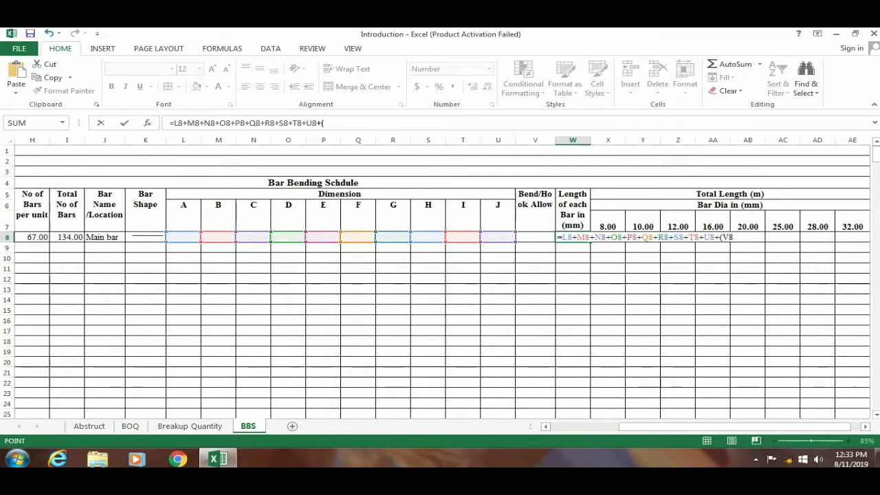
click(535, 237)
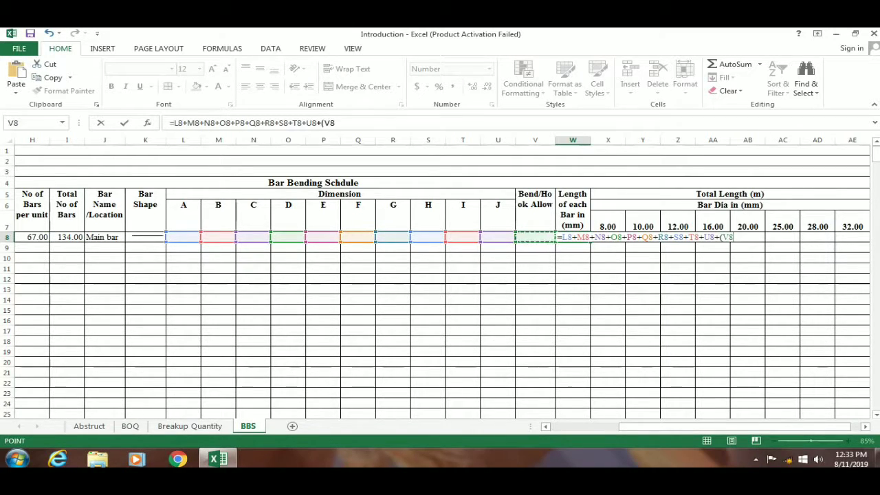
text(*)
scroll(440, 275, left, 3)
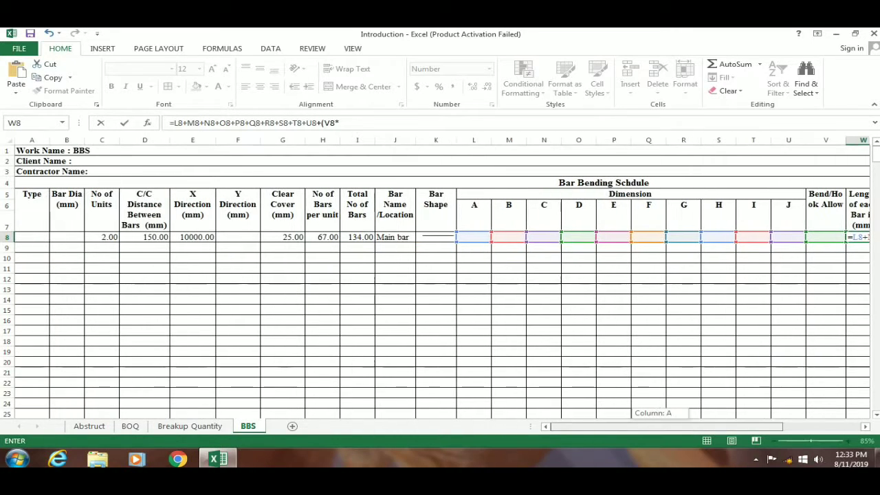
click(67, 237)
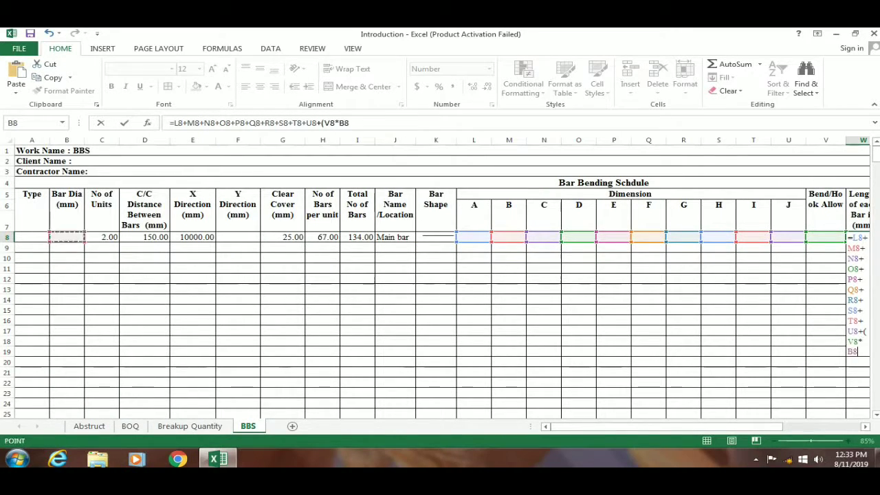
scroll(440, 275, right, 2)
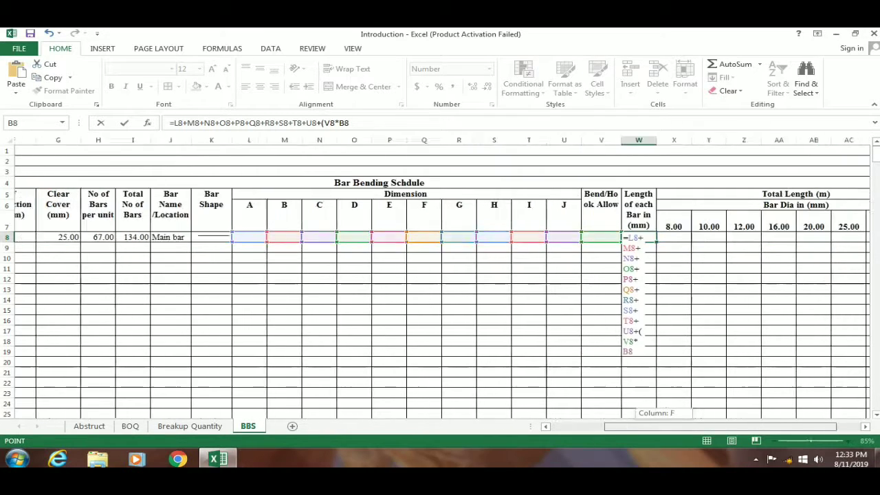
scroll(440, 275, right, 1)
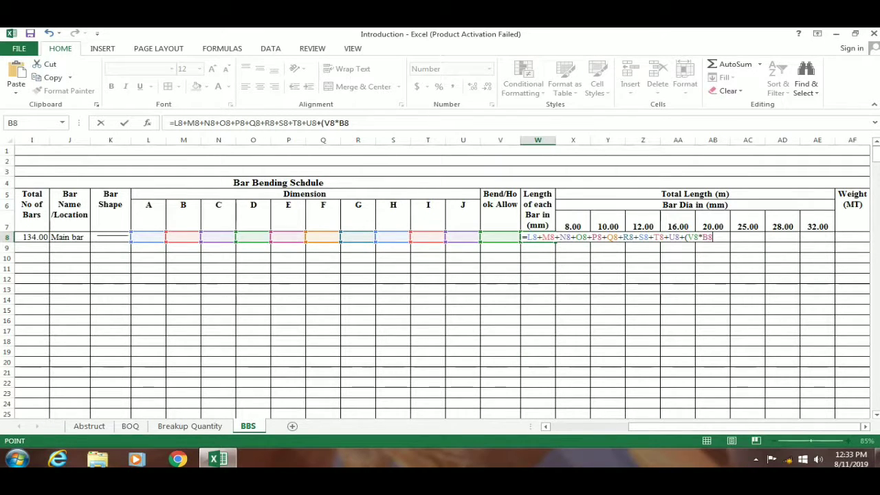
text())
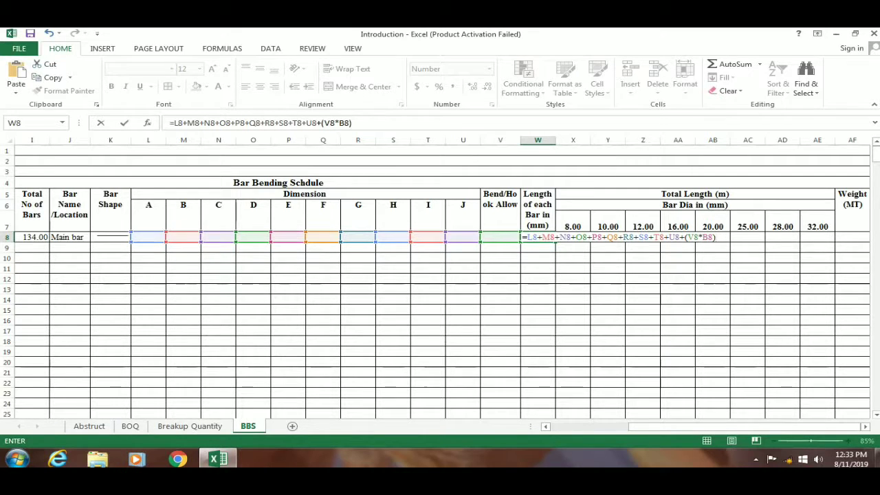
key(Return)
- Enter -2 as Bend/Hook Allow in V8 and 8 as Bar Dia in B8, then review W8's formula
click(500, 237)
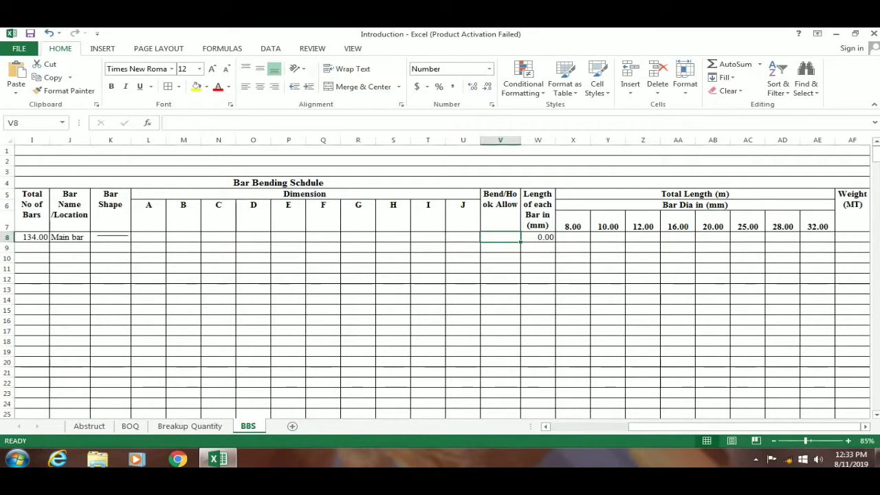
text(-2)
key(Return)
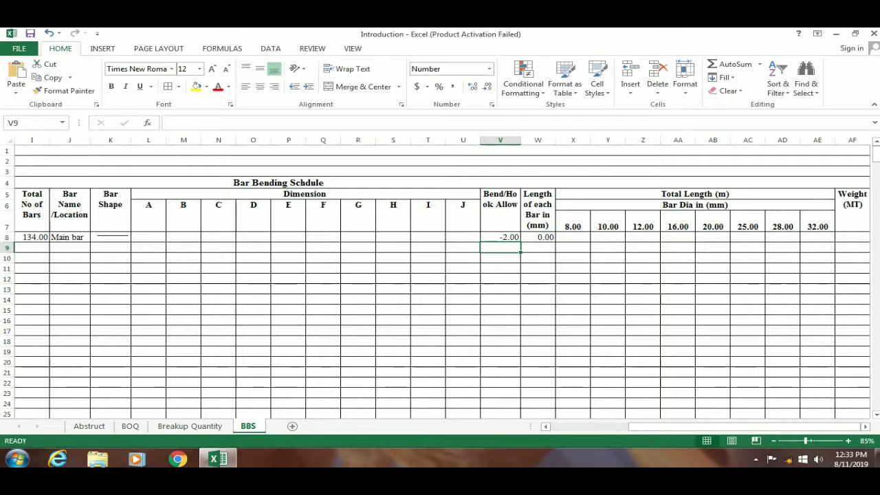
scroll(440, 275, left, 3)
click(67, 236)
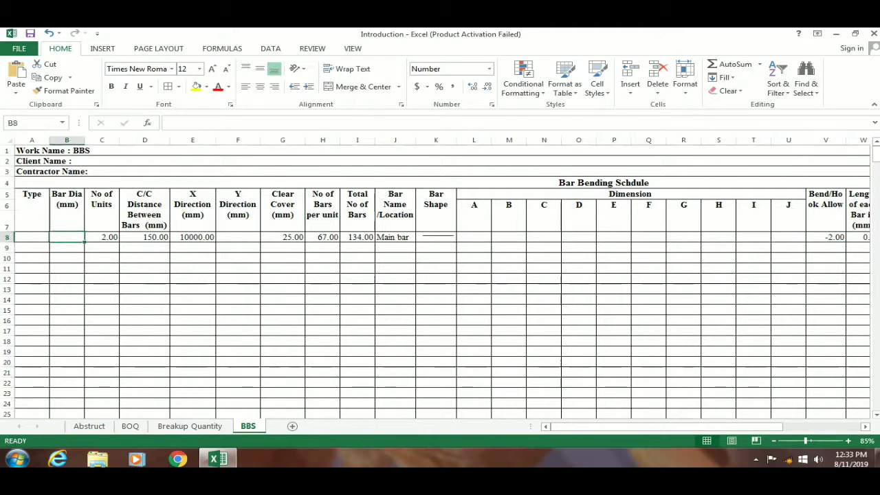
text(8)
key(Return)
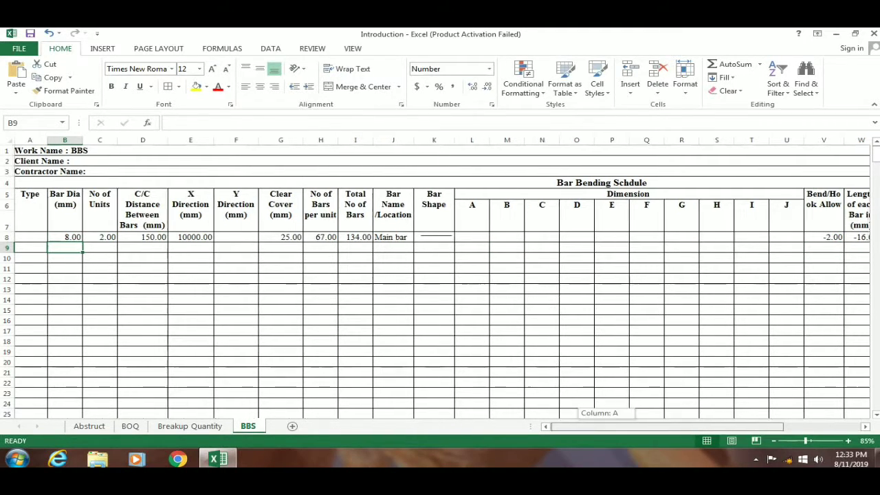
scroll(440, 275, right, 3)
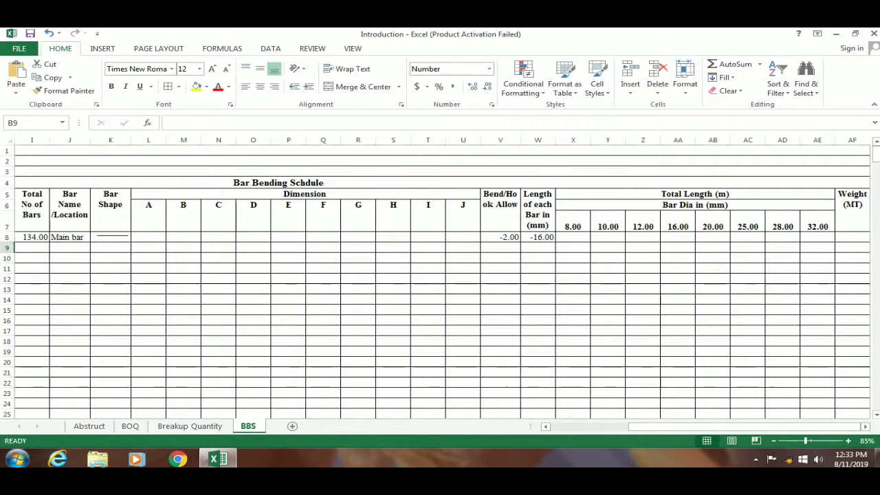
click(538, 237)
key(F2)
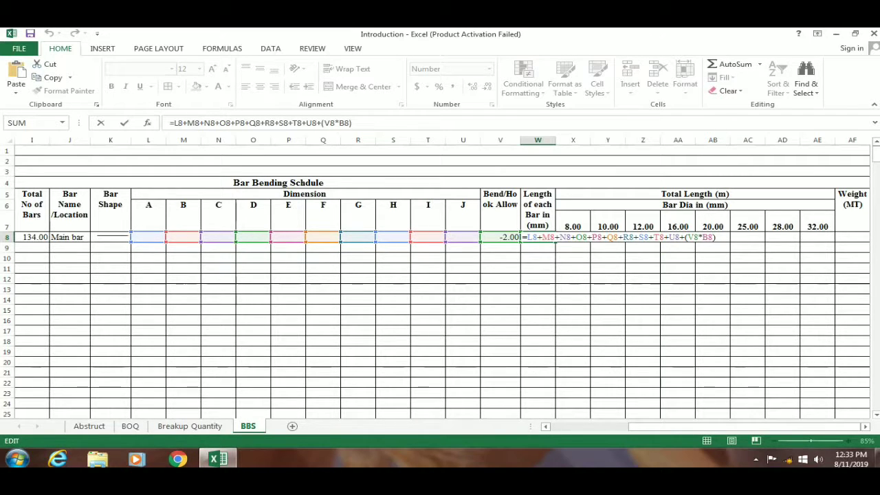
- Recalculate W8, then test the bar-length formula with 10000 as dimension A in L8
key(ctrl+Return)
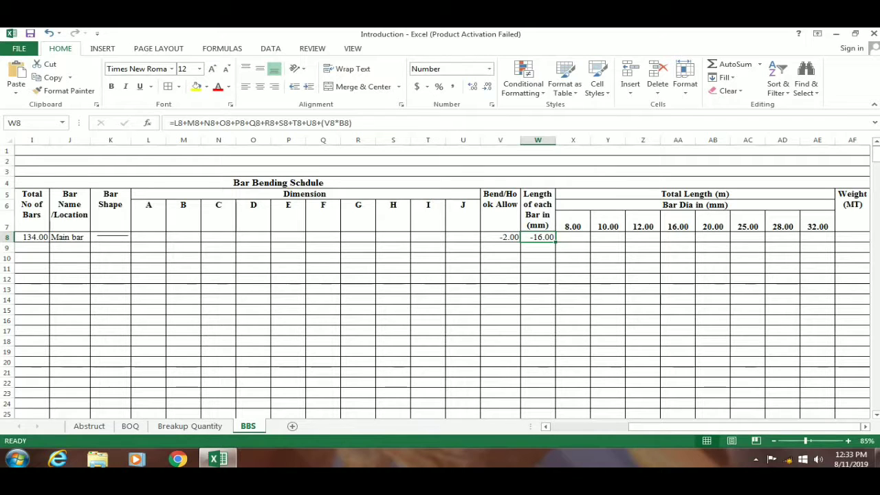
click(149, 237)
text(1000)
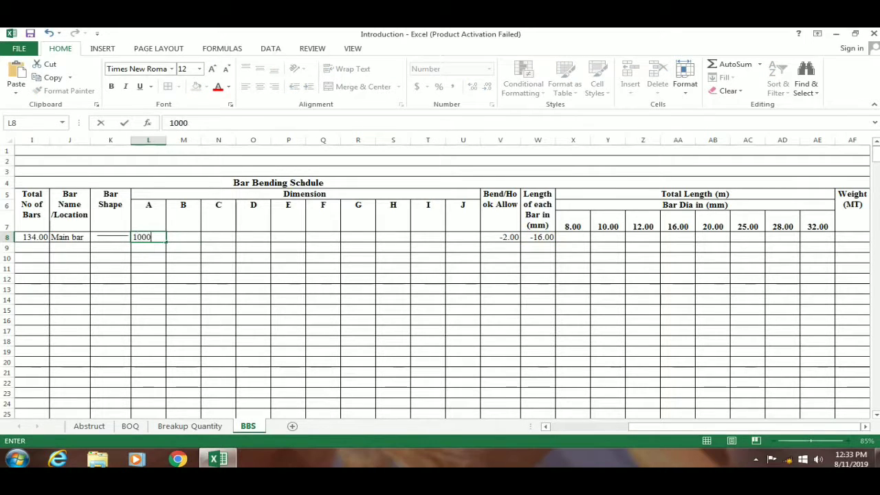
text(0)
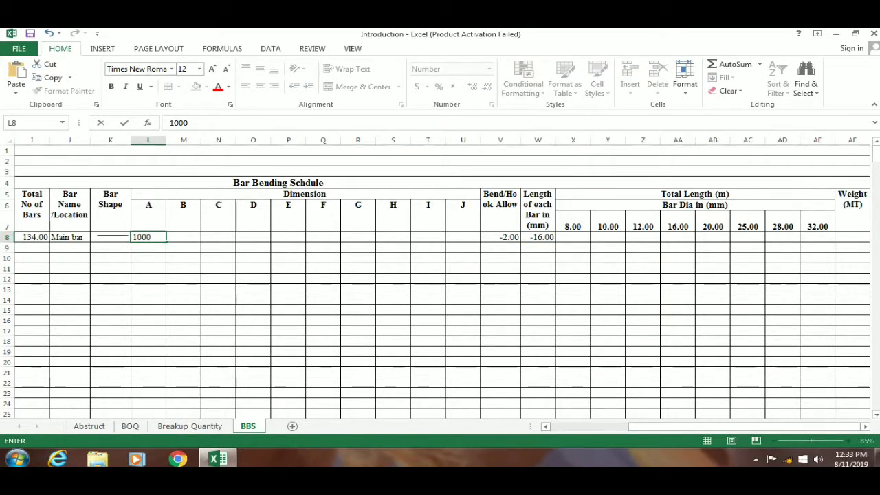
key(ctrl+Return)
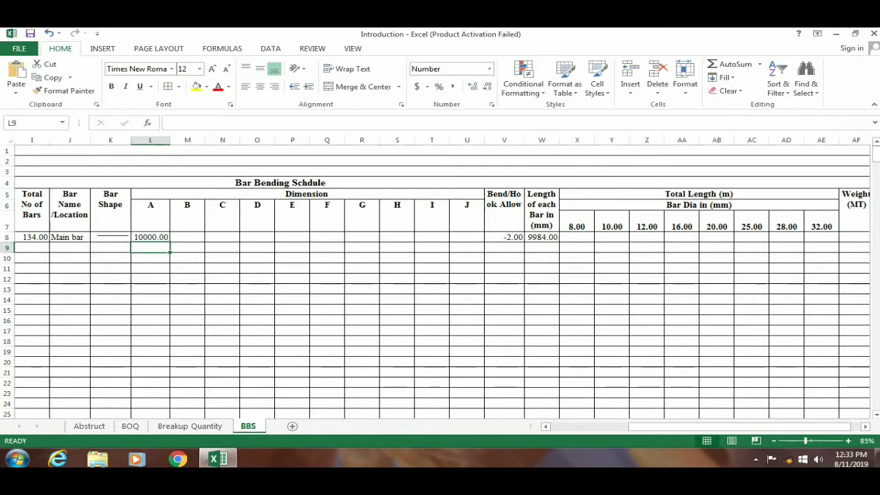
click(542, 237)
- Enter test dimensions A=100, B=150 and C=200 in L8, M8 and N8
click(151, 237)
text(100)
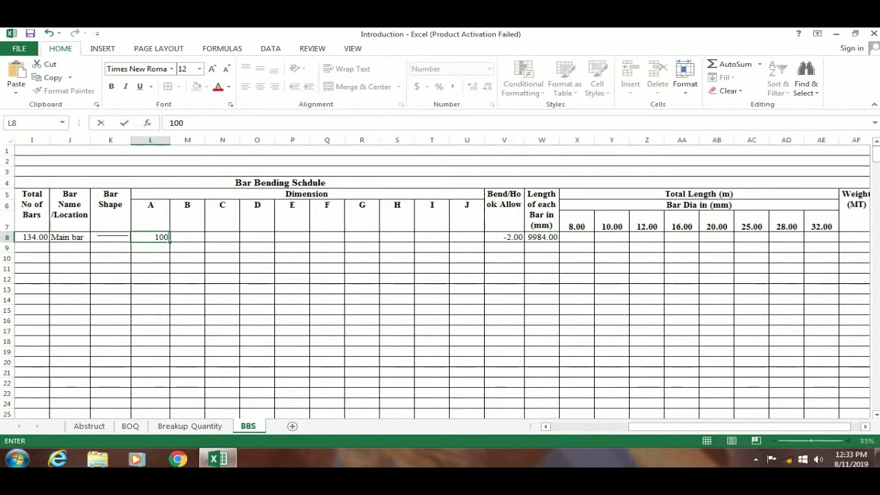
key(Return)
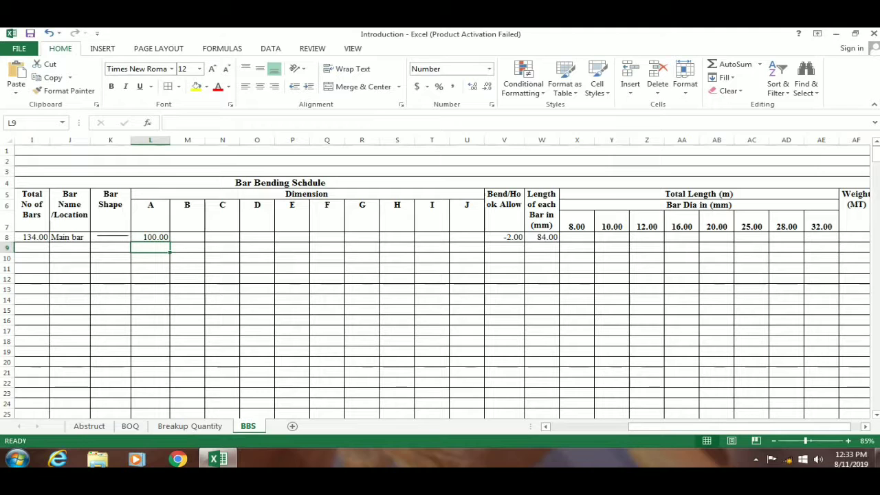
click(187, 237)
text(150)
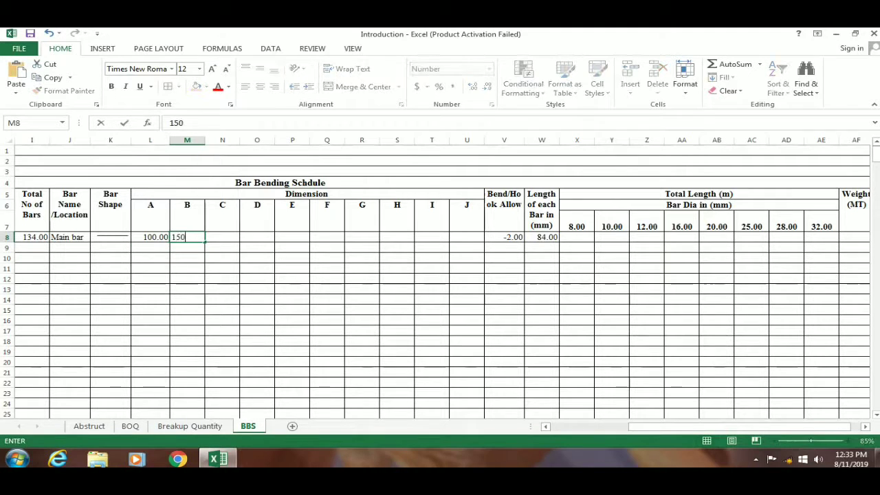
key(Return)
click(222, 247)
text(100)
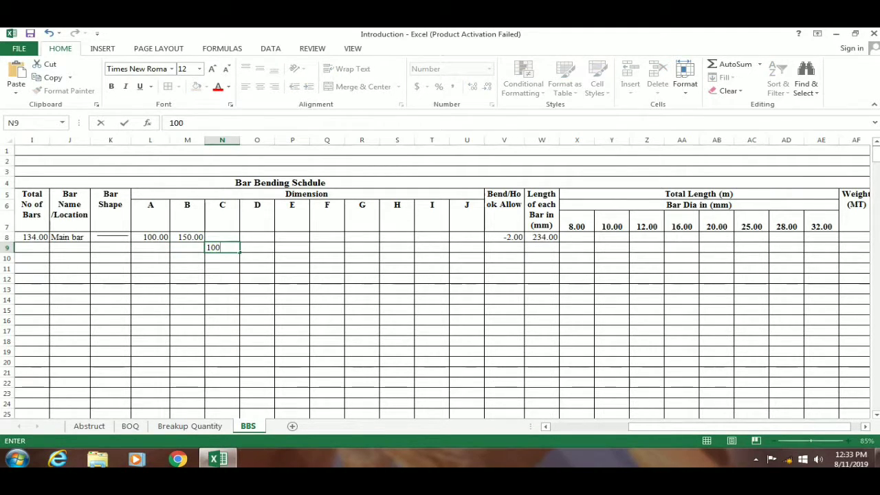
key(Escape)
click(222, 237)
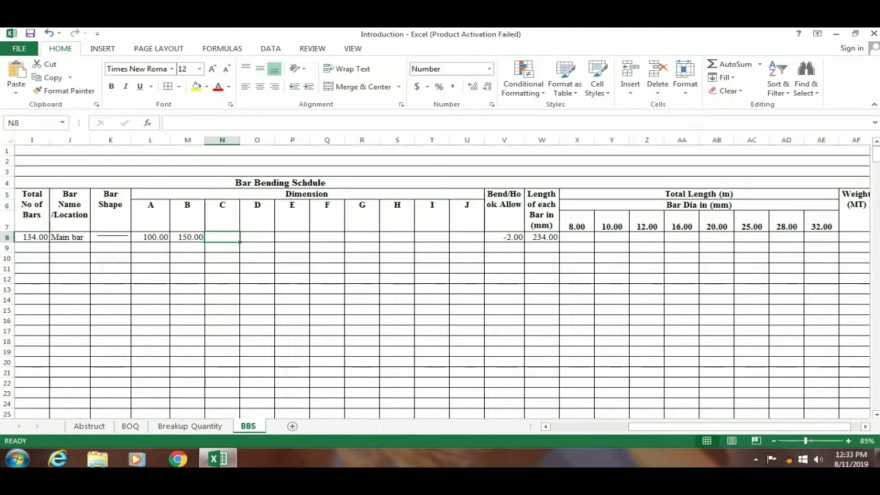
text(200)
key(Tab)
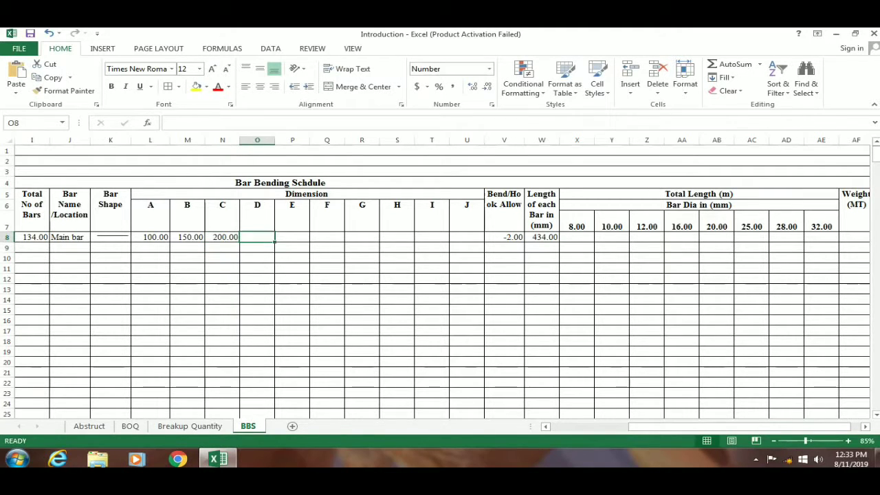
click(257, 299)
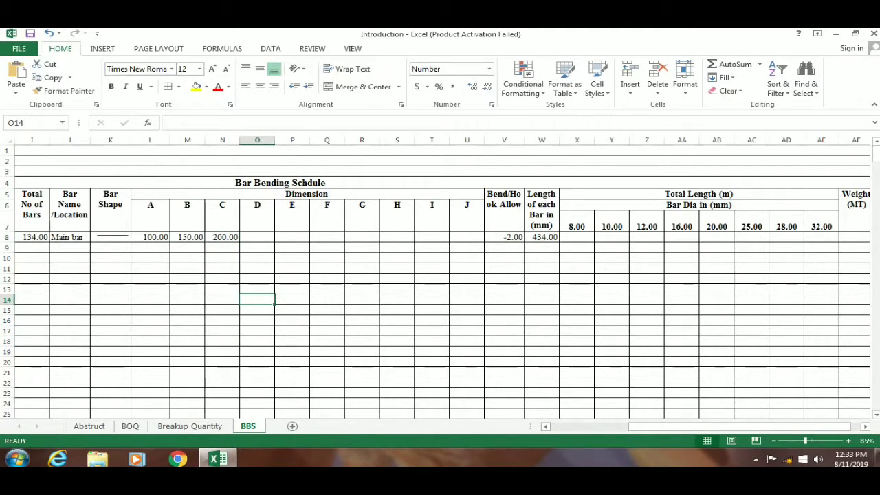
- Review W8's bar-length formula references without changing it, confirming 434.00
double_click(542, 236)
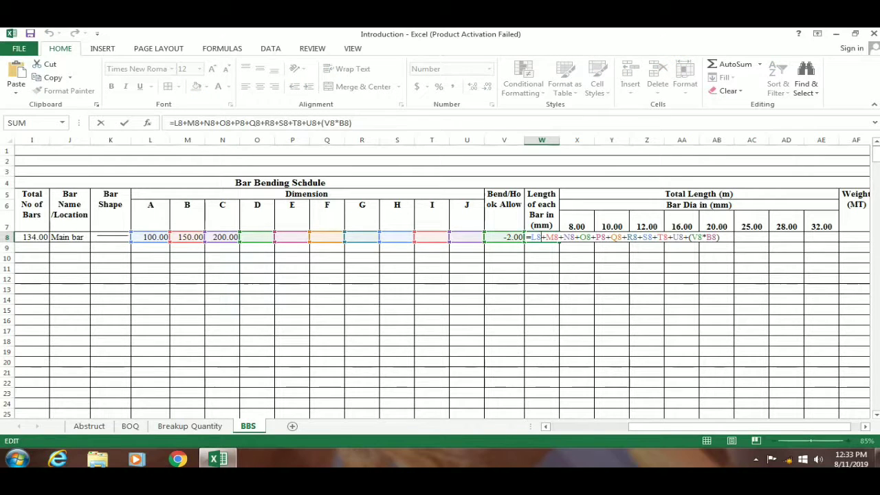
drag(740, 426, 662, 426)
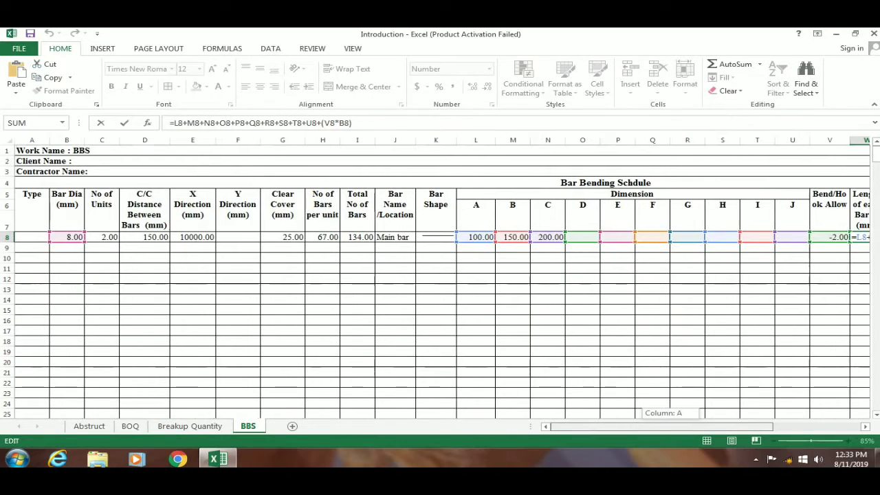
key(Escape)
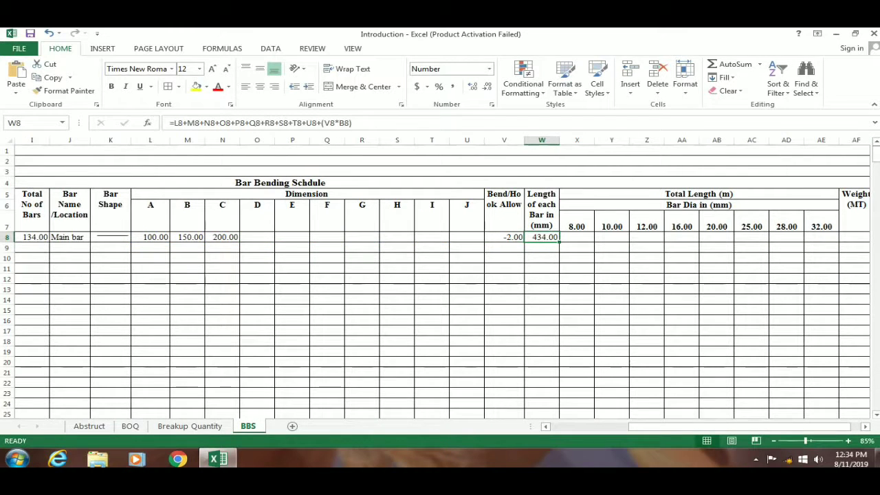
drag(150, 237, 222, 236)
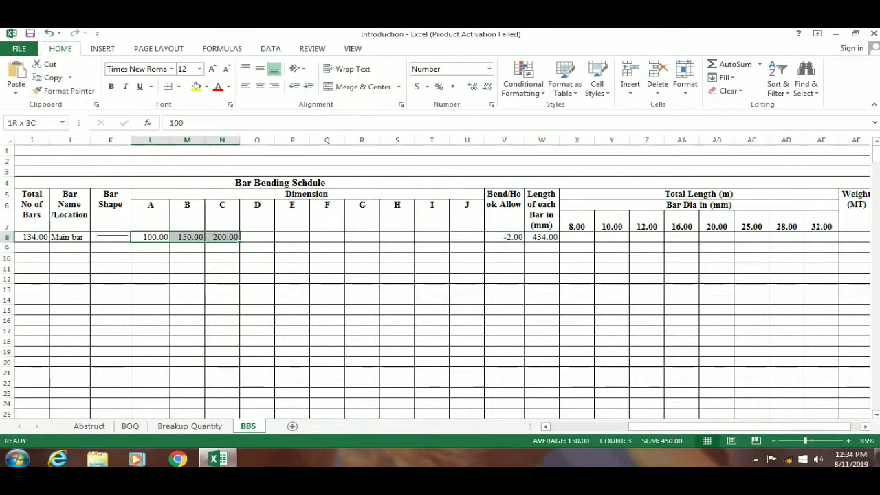
key(Delete)
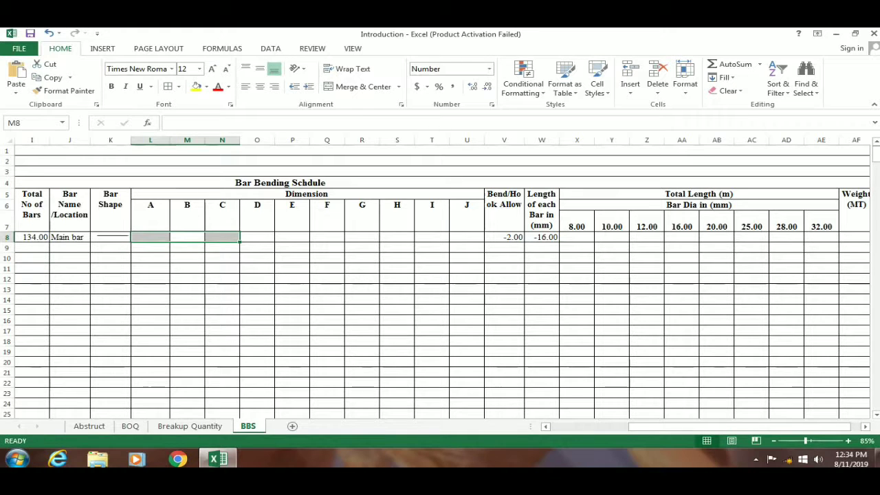
click(541, 237)
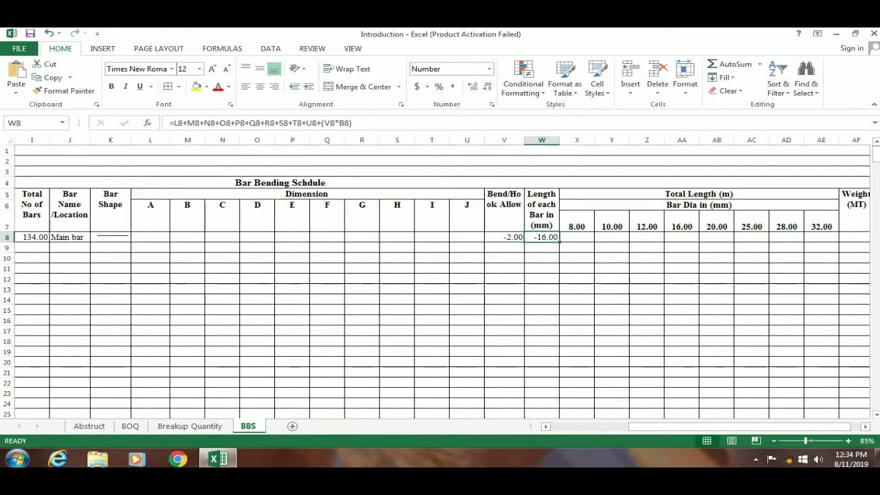
key(F2)
key(Escape)
key(Delete)
key(BackSpace)
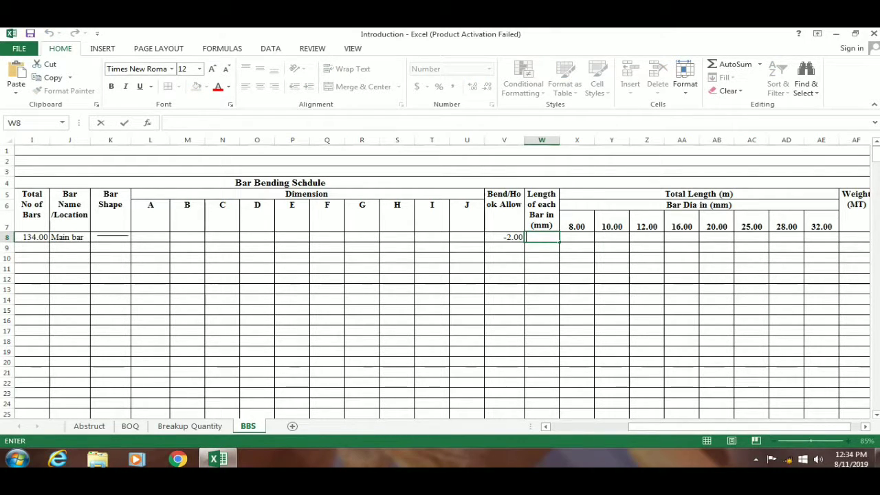
key(Escape)
key(ctrl+z)
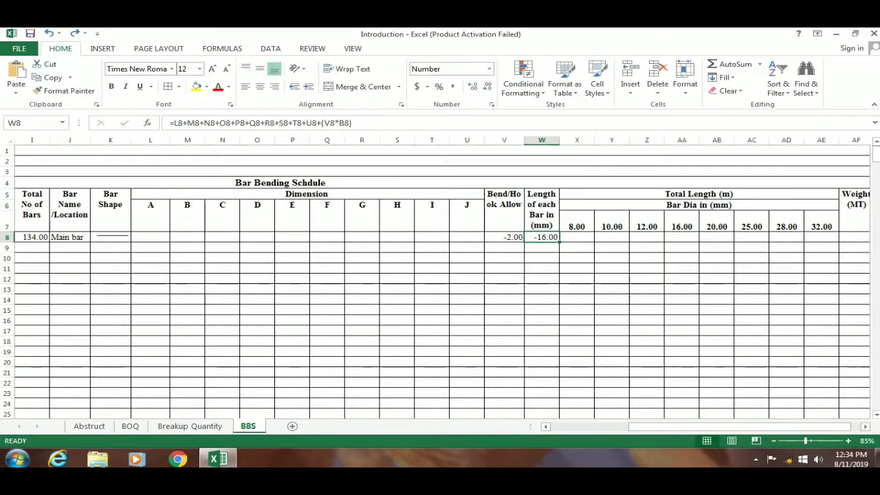
click(513, 236)
right_click(513, 237)
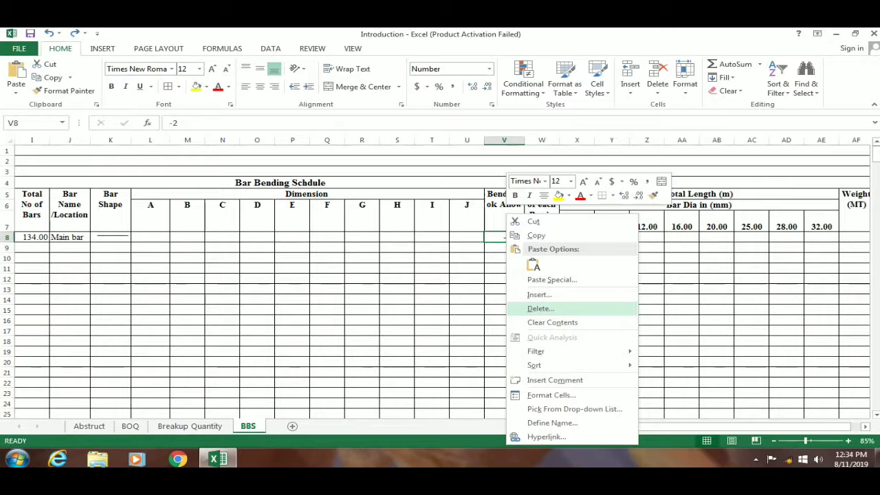
click(540, 308)
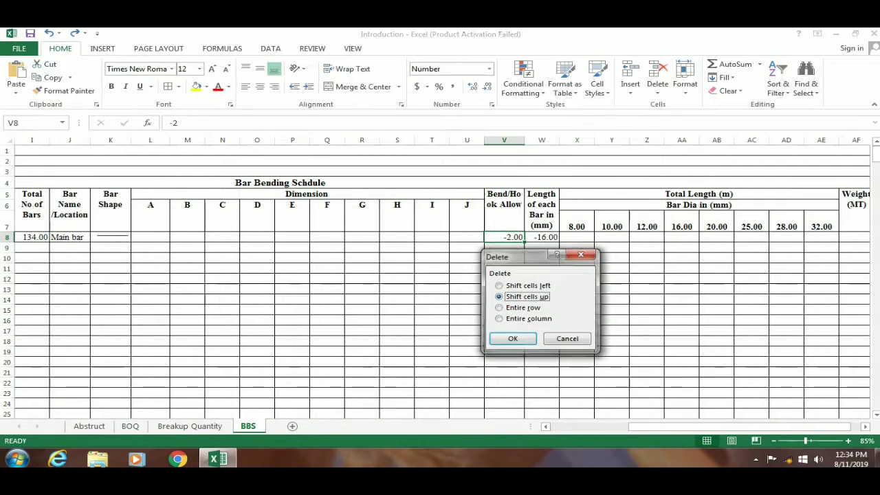
key(Escape)
click(542, 237)
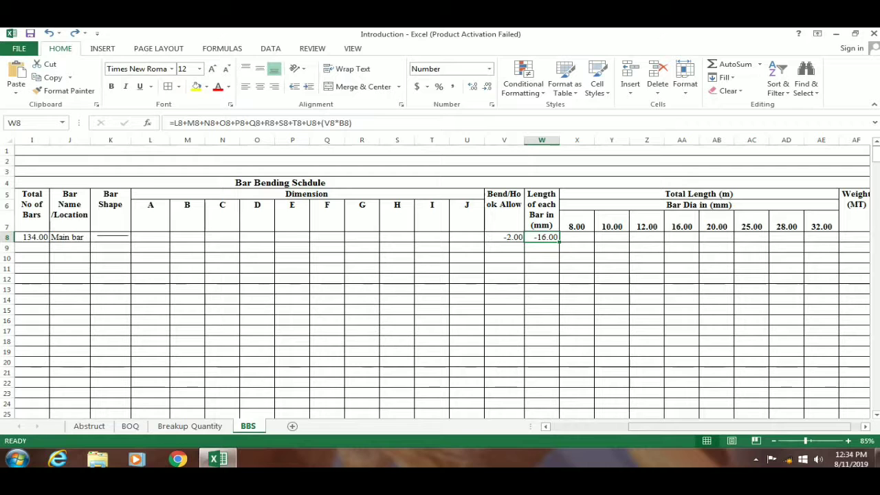
mouse_move(740, 427)
mouse_down()
mouse_move(727, 426)
mouse_move(749, 426)
mouse_up()
click(542, 237)
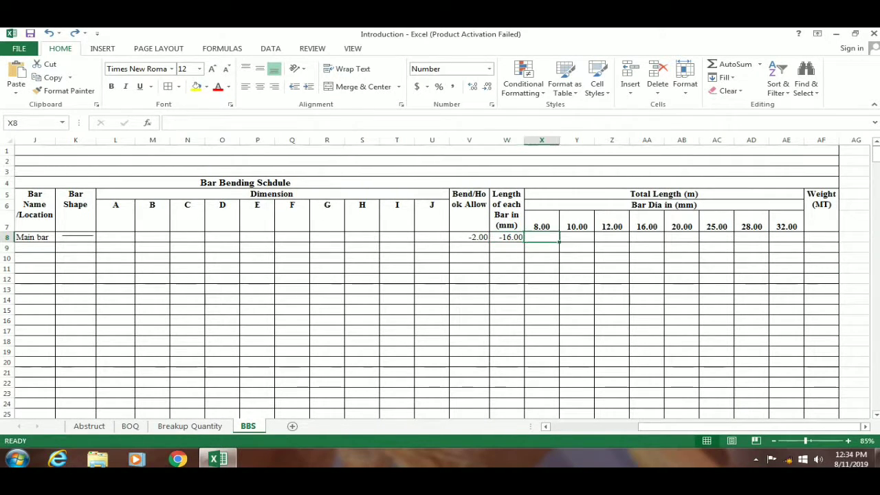
click(756, 460)
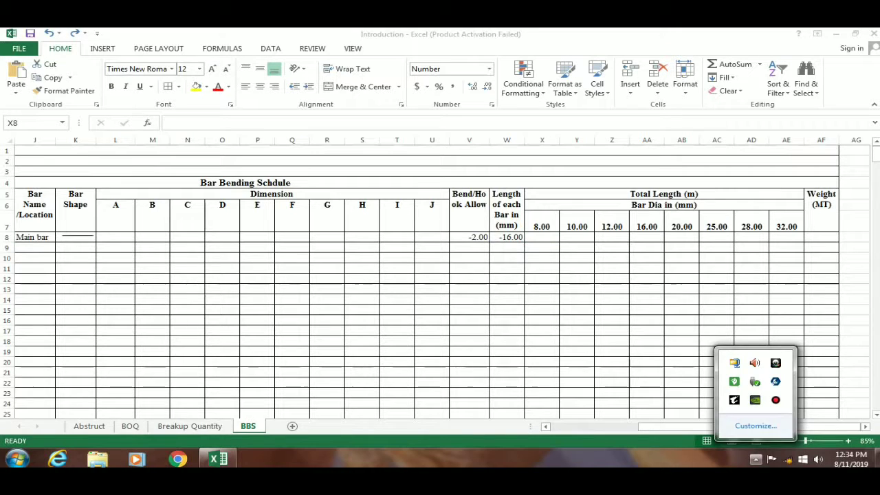
- Try typing an IF formula in X8, then cancel the unfinished entry
click(756, 459)
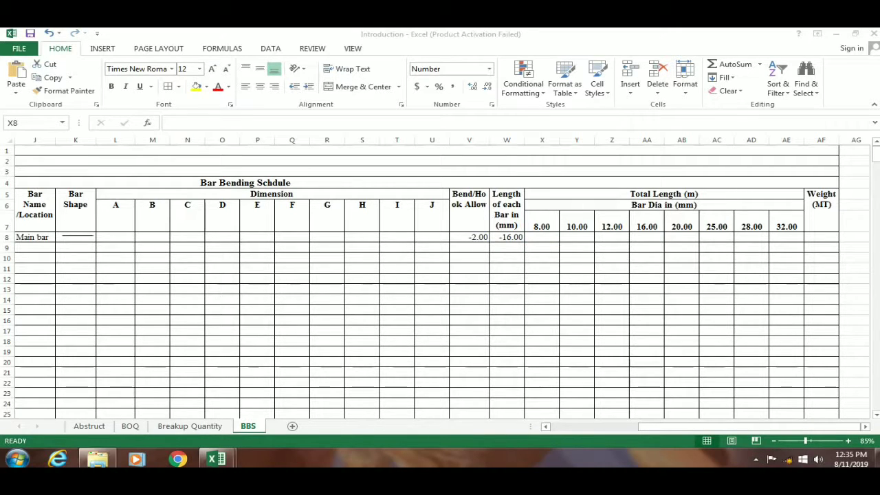
click(217, 458)
text(=)
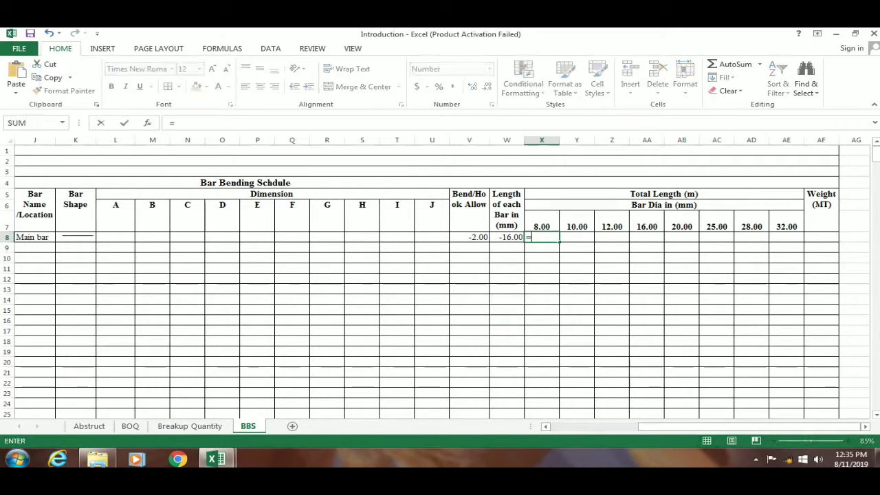
text(IF)
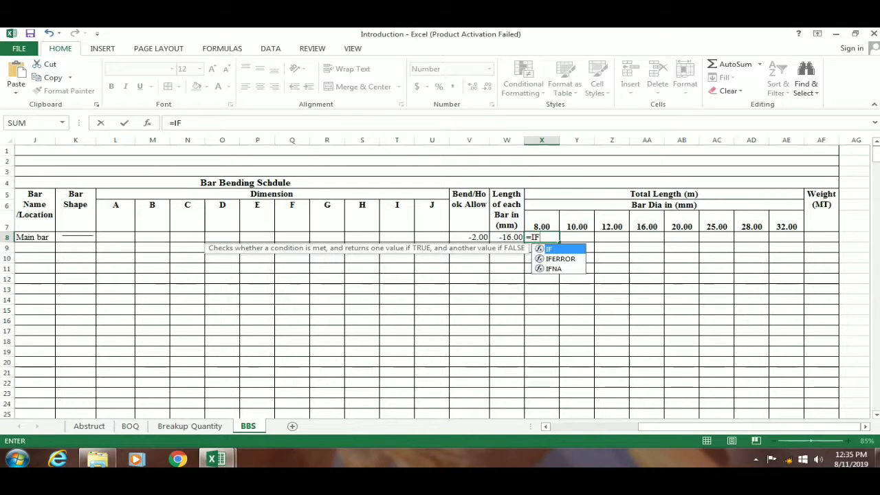
key(BackSpace)
key(BackSpace)
text(if)
scroll(440, 302, left, 5)
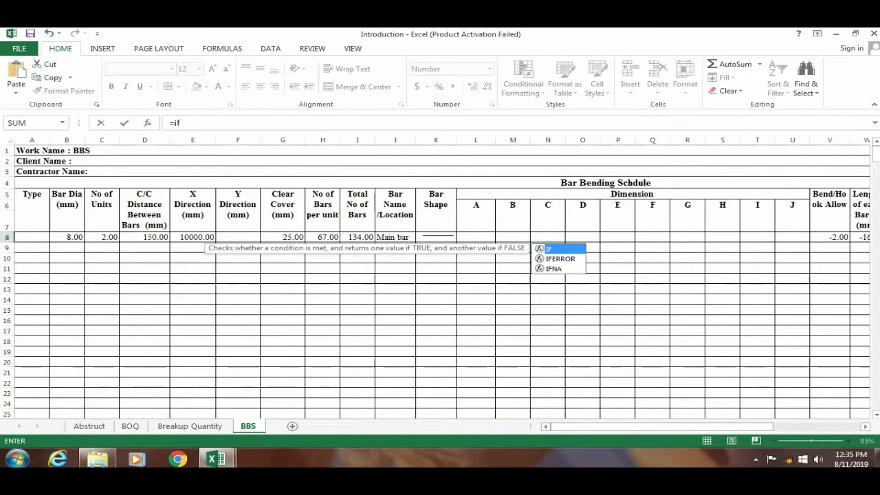
key(Escape)
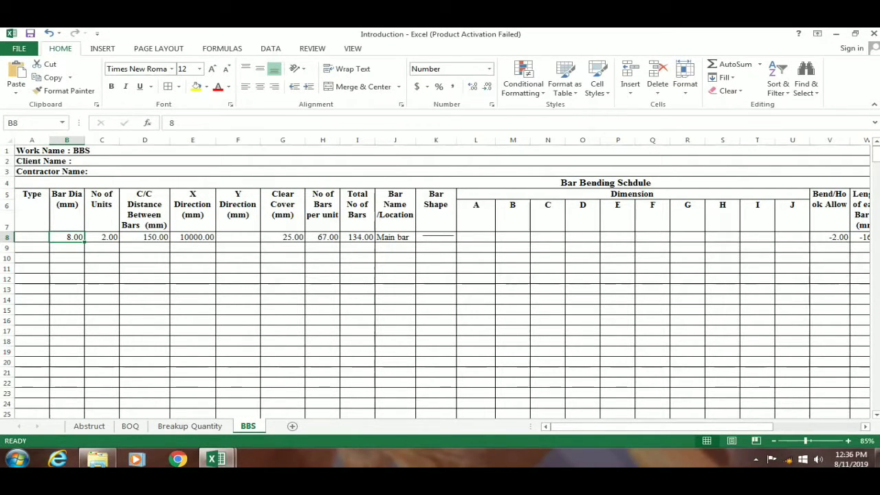
- Check the bar dia value in B8 and begin X8's formula with =if(
click(67, 237)
drag(646, 427, 714, 426)
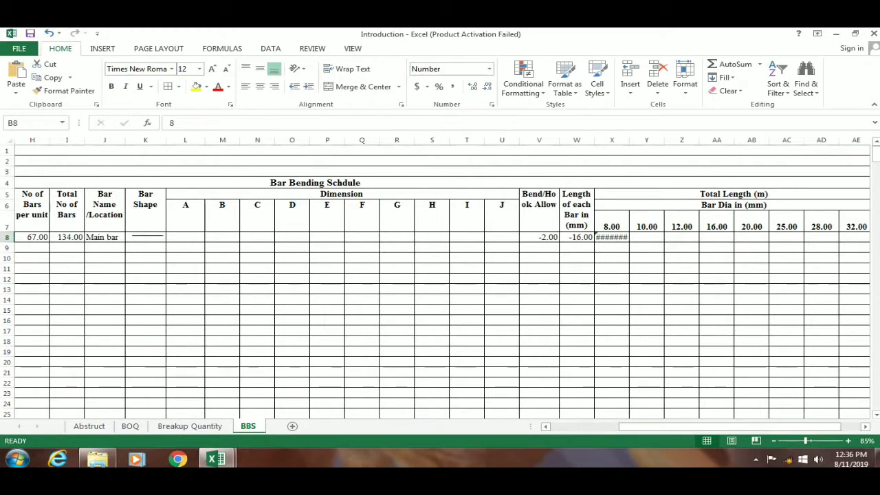
click(605, 237)
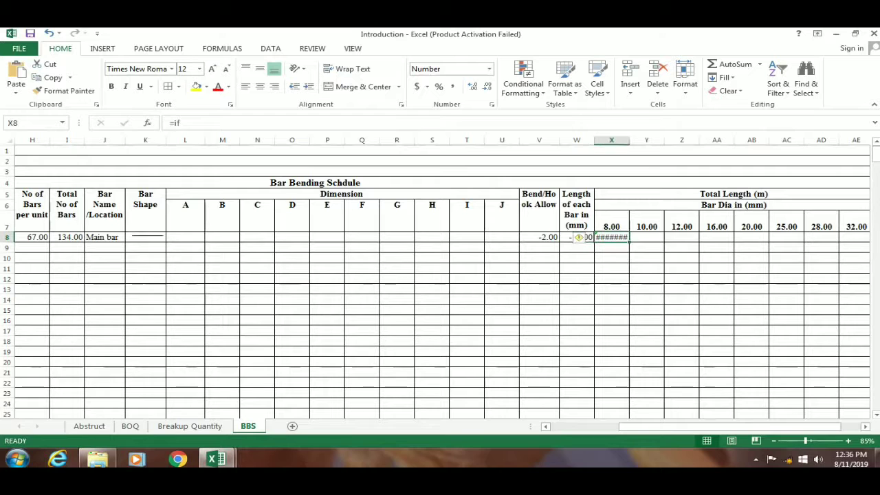
double_click(605, 237)
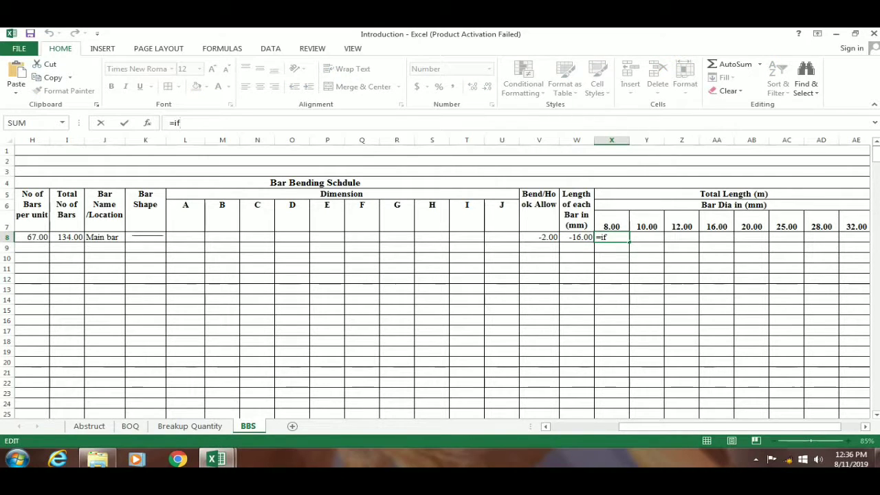
drag(715, 426, 647, 426)
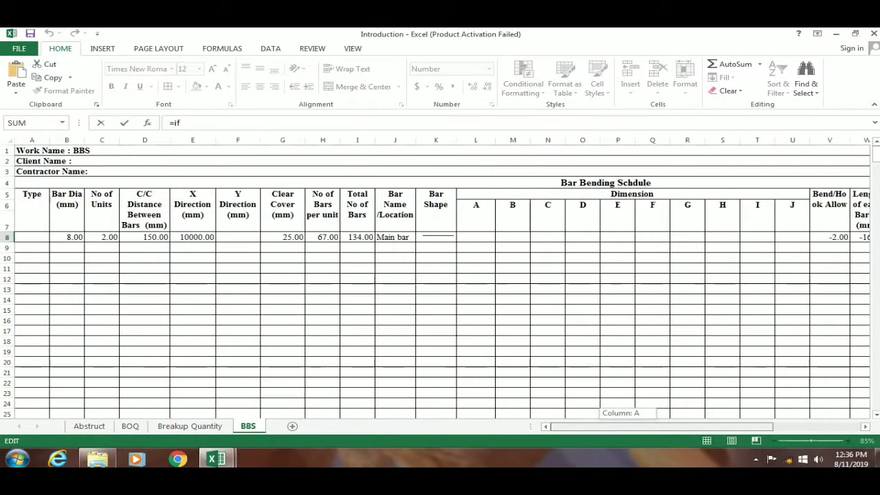
click(66, 236)
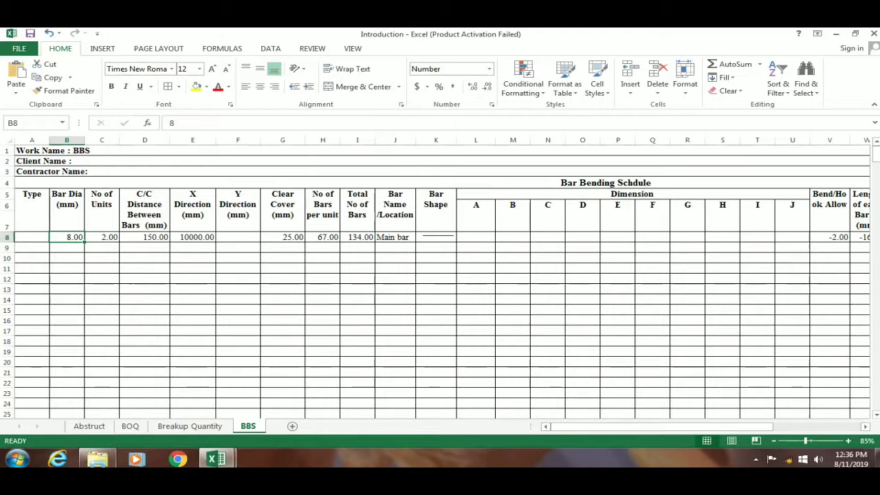
drag(660, 426, 719, 426)
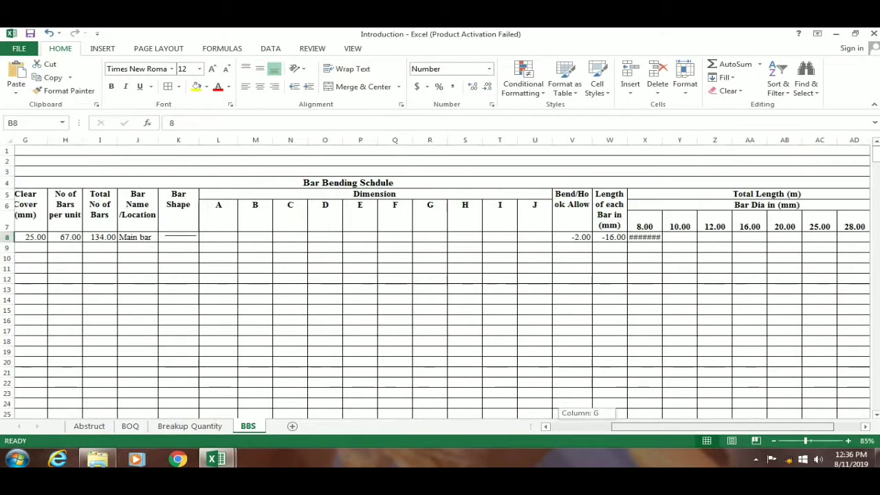
click(654, 237)
text(=if)
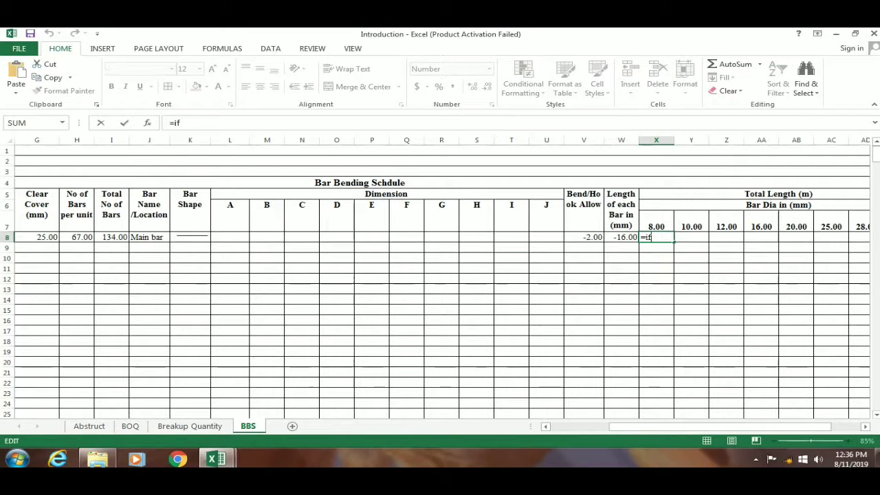
text(()
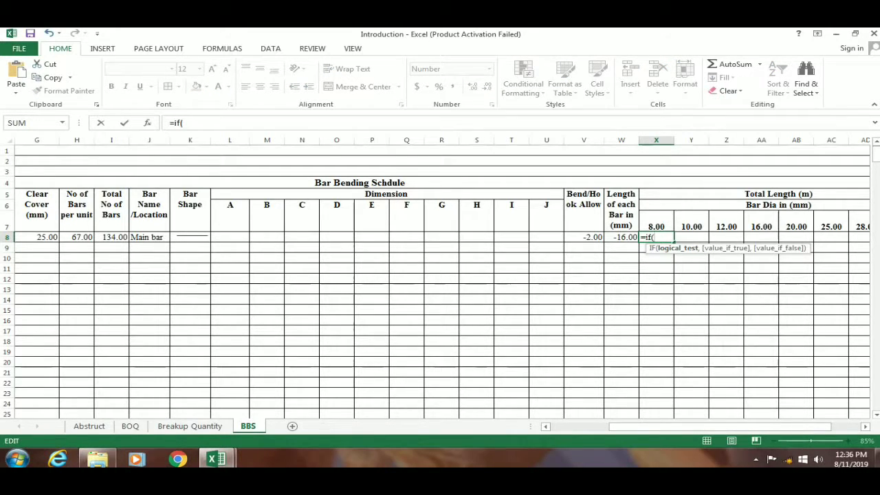
- Extend X8's formula to =if(B8=8,W8*I8, multiplying bar length by total bars
drag(639, 426, 580, 427)
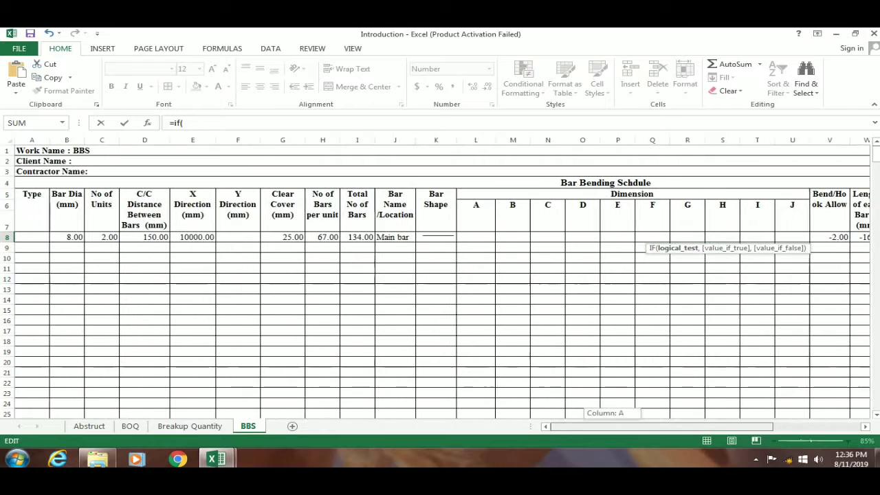
click(66, 236)
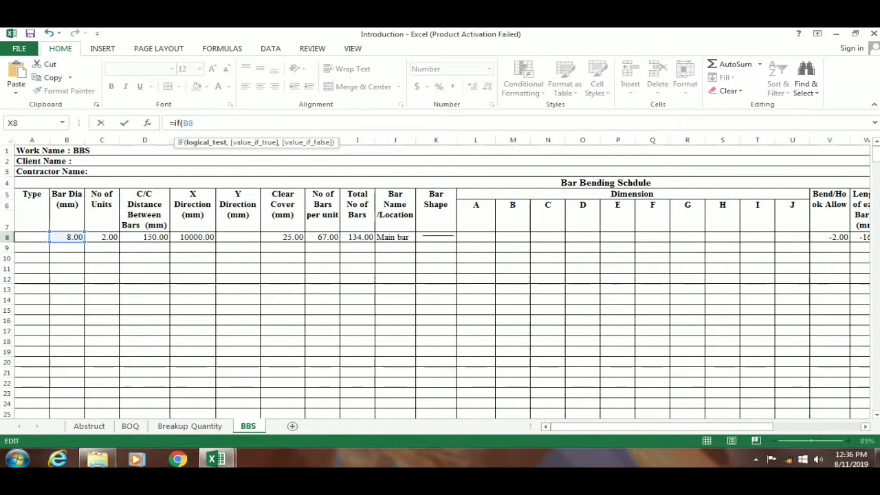
text(=)
text(8)
text(,)
drag(662, 427, 695, 426)
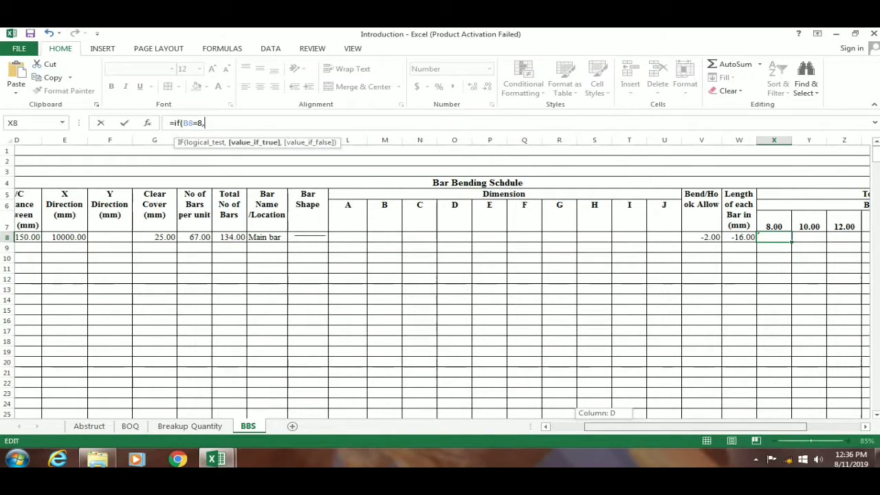
drag(695, 426, 701, 426)
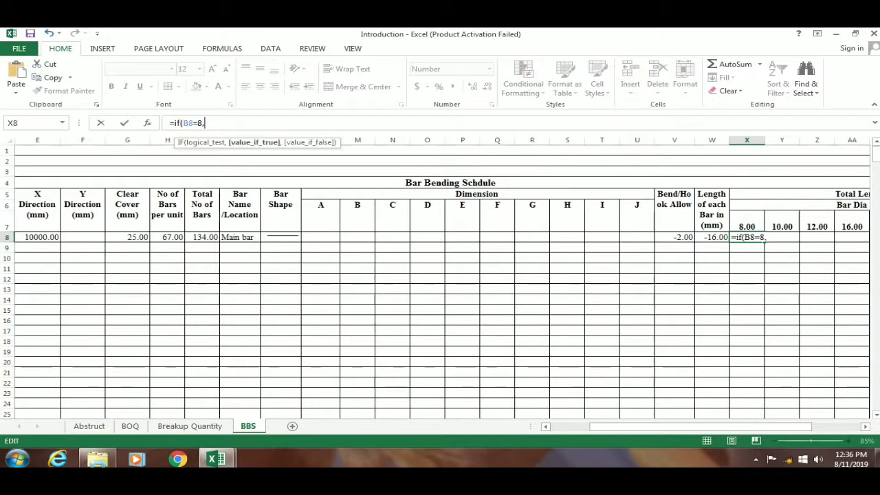
click(712, 237)
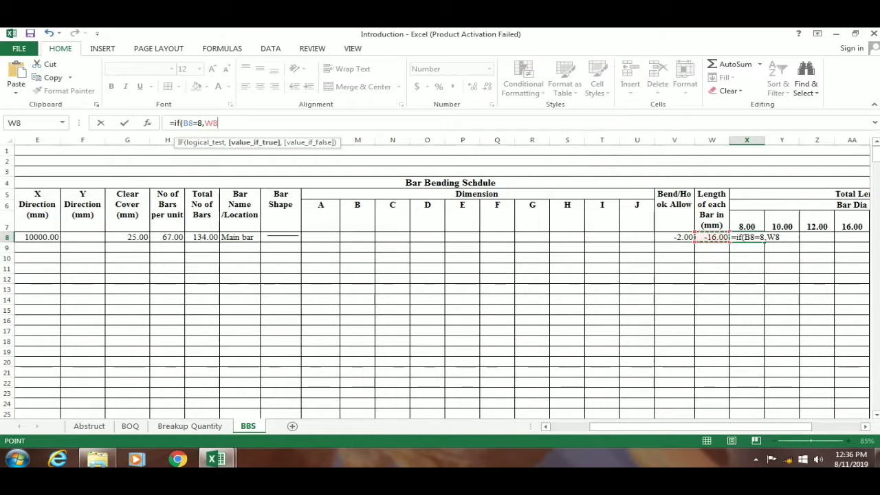
text(*)
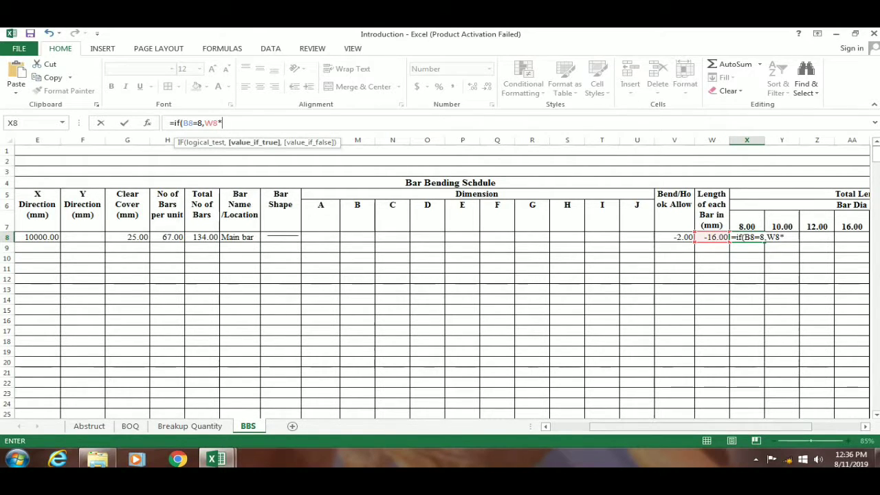
drag(701, 427, 661, 426)
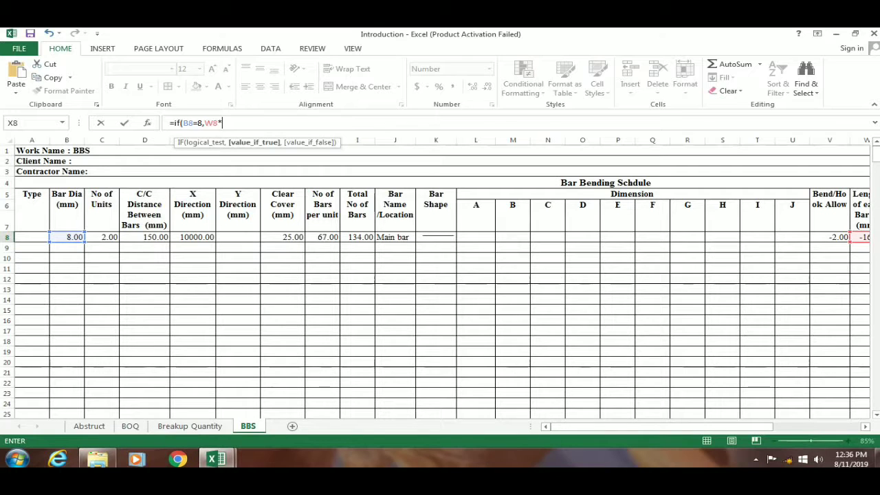
click(357, 237)
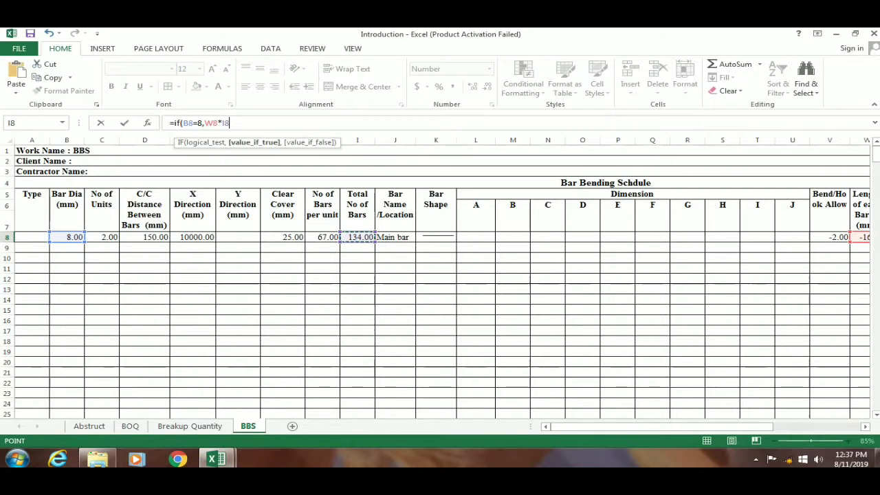
- Complete X8's formula =IF(B8=8,W8*I8/1000,0) and enter 100 as dimension A in L8
text(/)
text(1000)
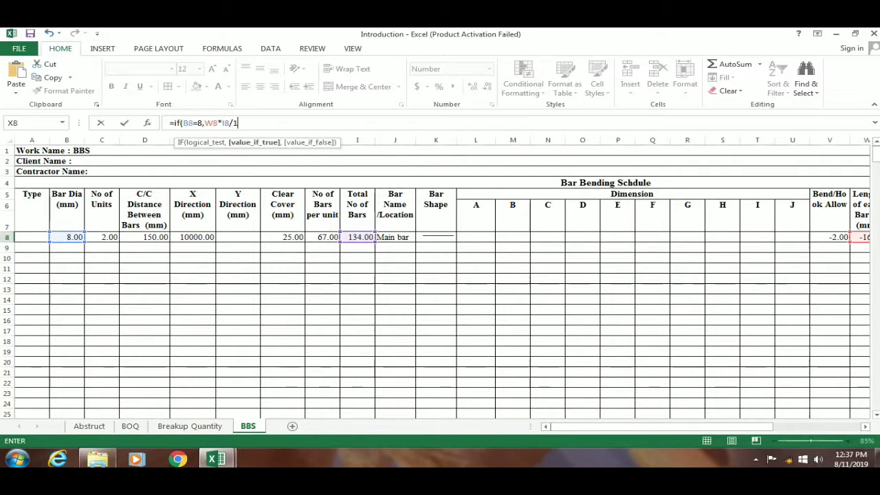
text(,0)
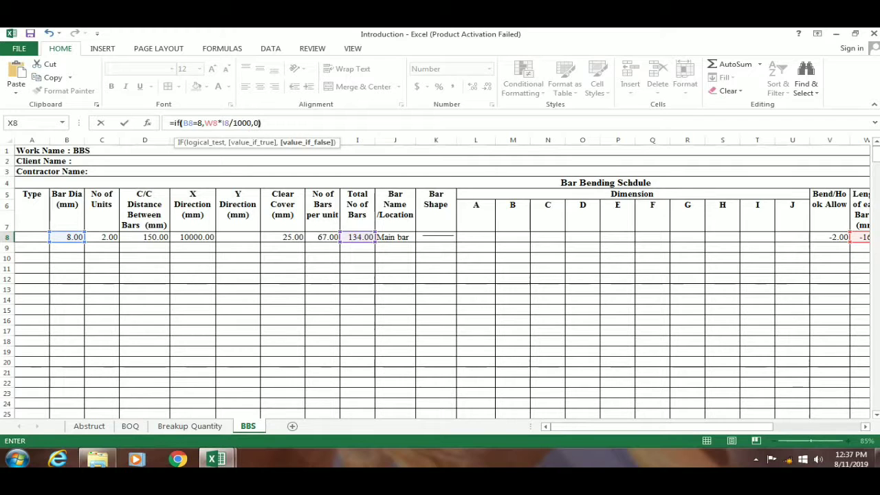
key(Return)
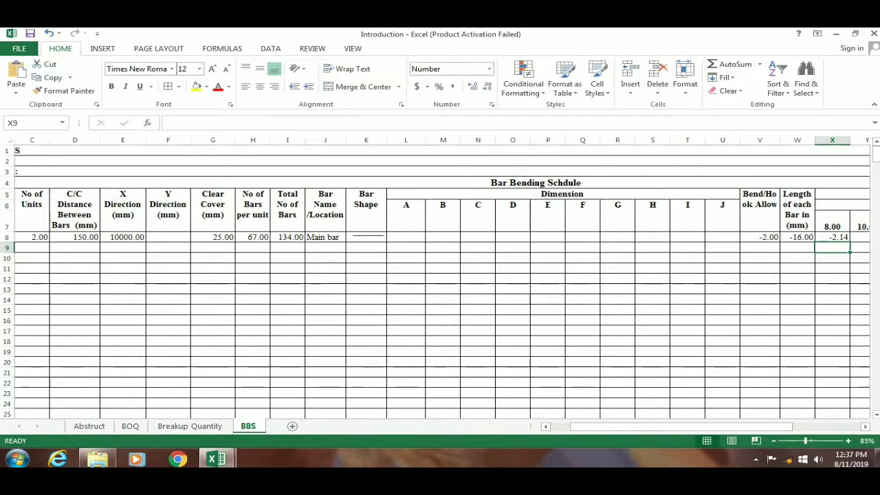
click(405, 237)
text(100)
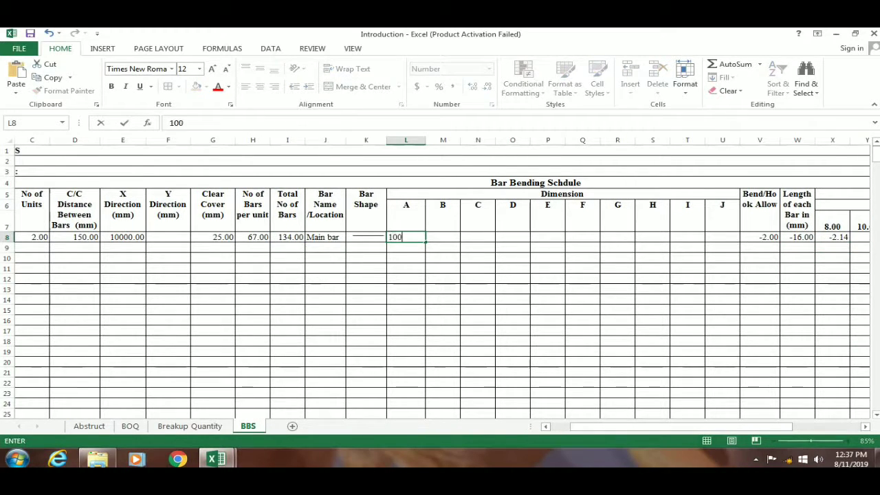
key(Return)
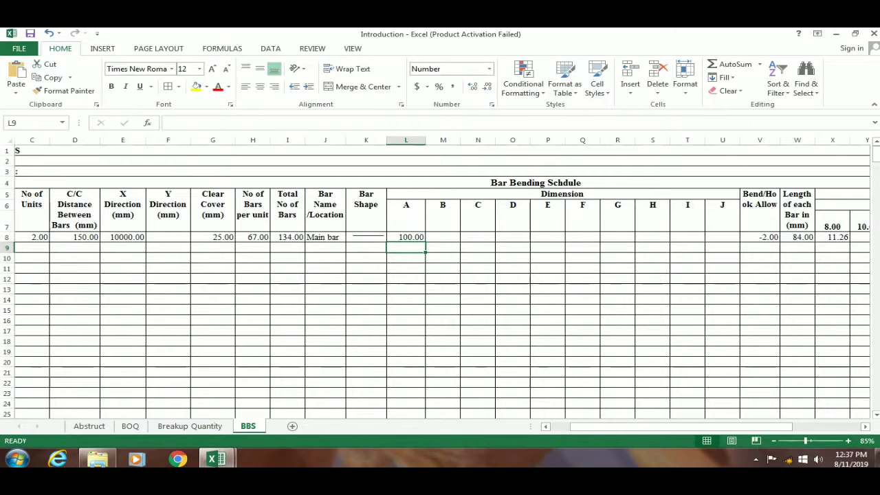
drag(681, 426, 739, 426)
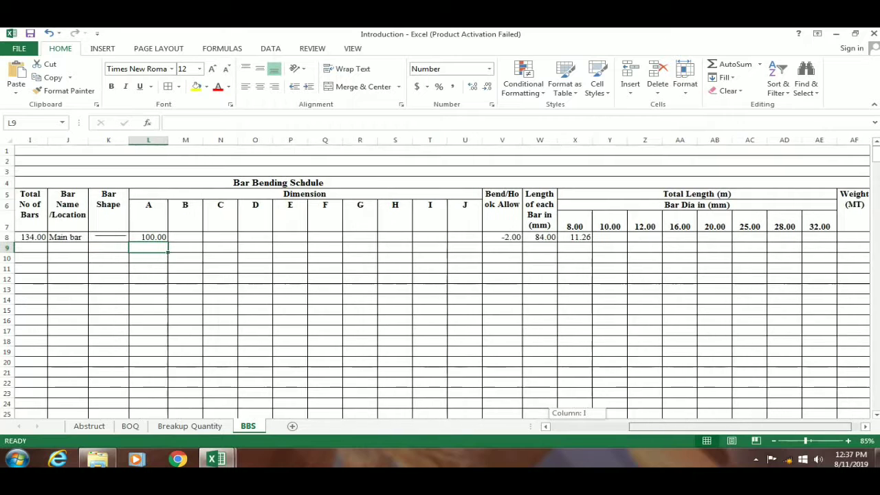
click(577, 236)
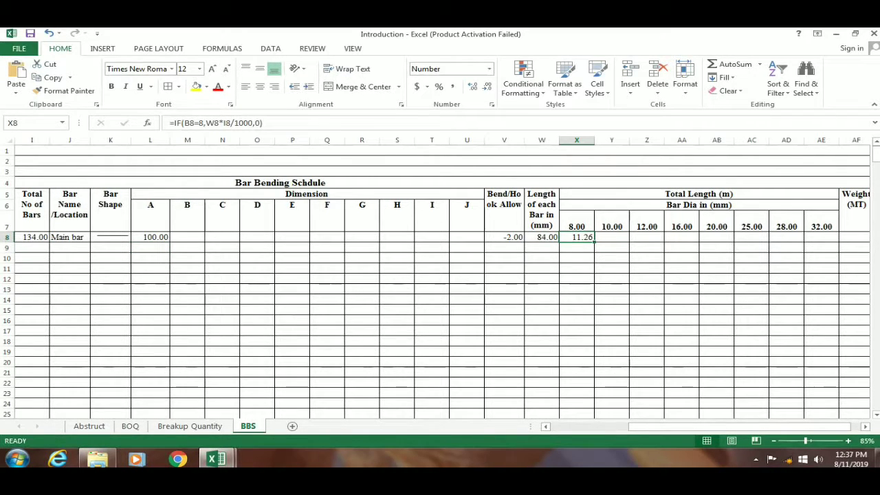
key(F2)
key(Escape)
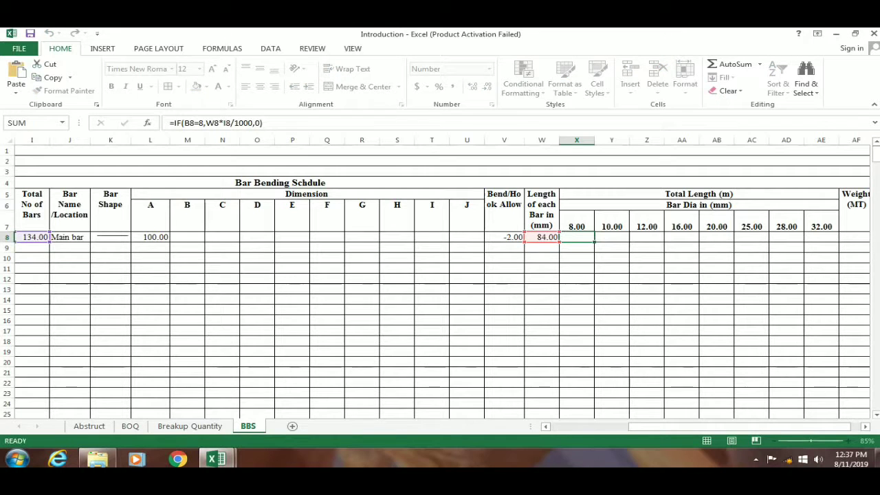
key(ctrl+c)
click(612, 236)
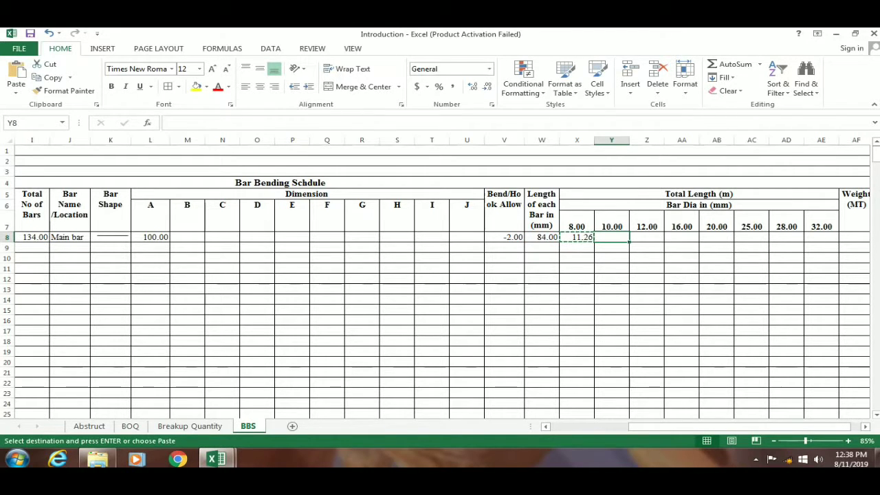
key(shift+Right)
key(shift+Right)
key(shift+Right)
key(shift+Right)
key(shift+Right)
key(shift+Right)
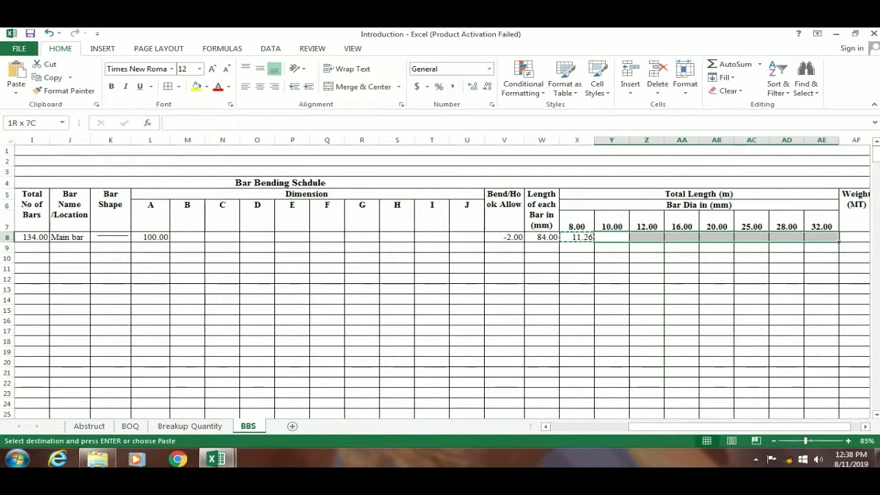
key(Return)
key(Right)
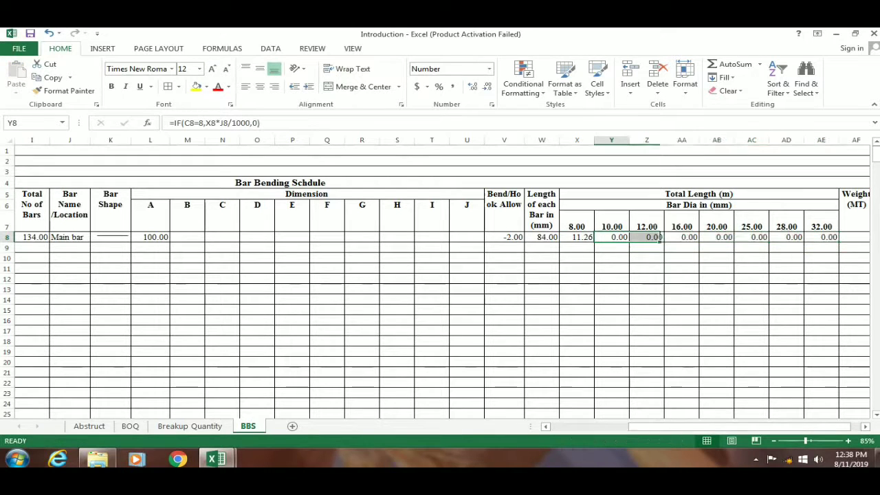
key(Left)
click(203, 122)
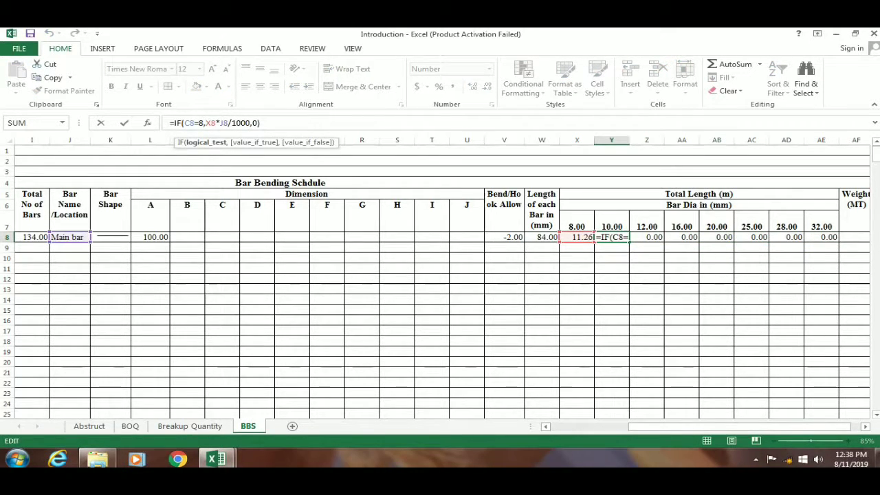
key(BackSpace)
text(10)
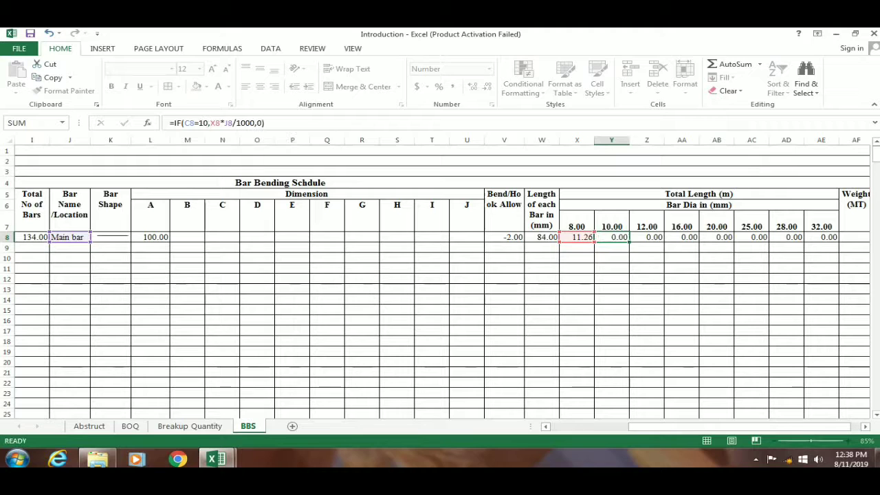
key(Return)
click(646, 236)
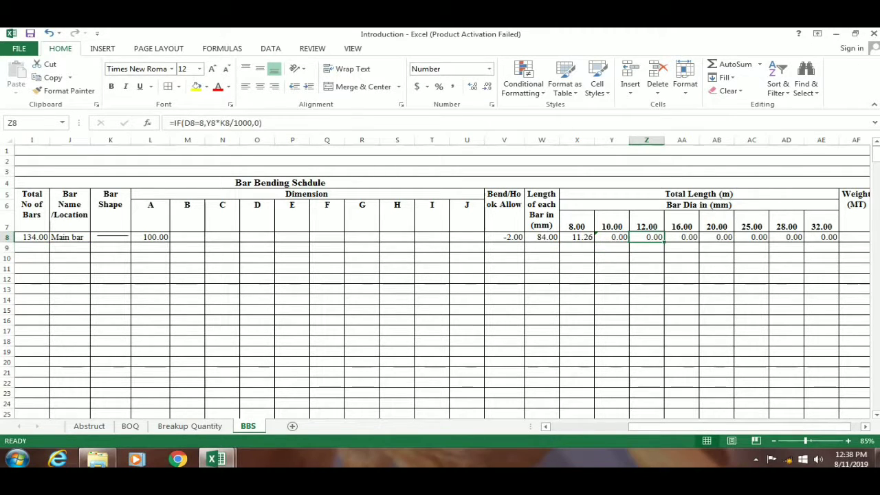
click(204, 122)
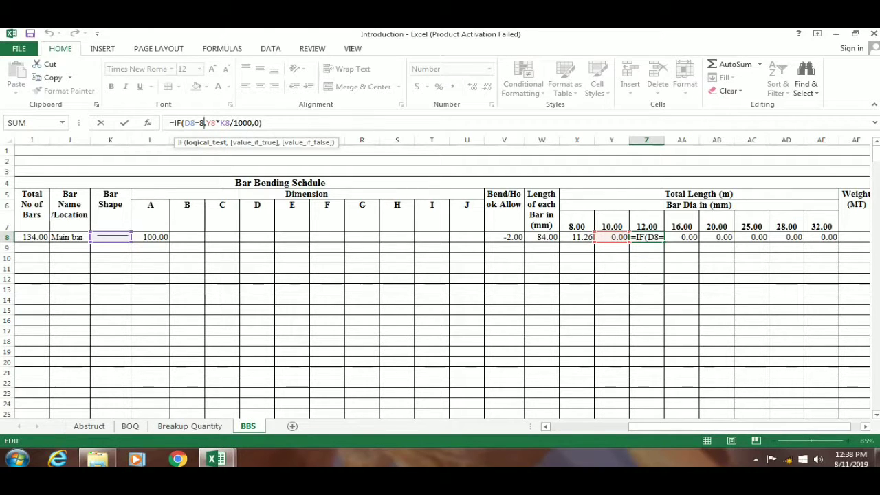
key(Escape)
click(576, 236)
key(ctrl+c)
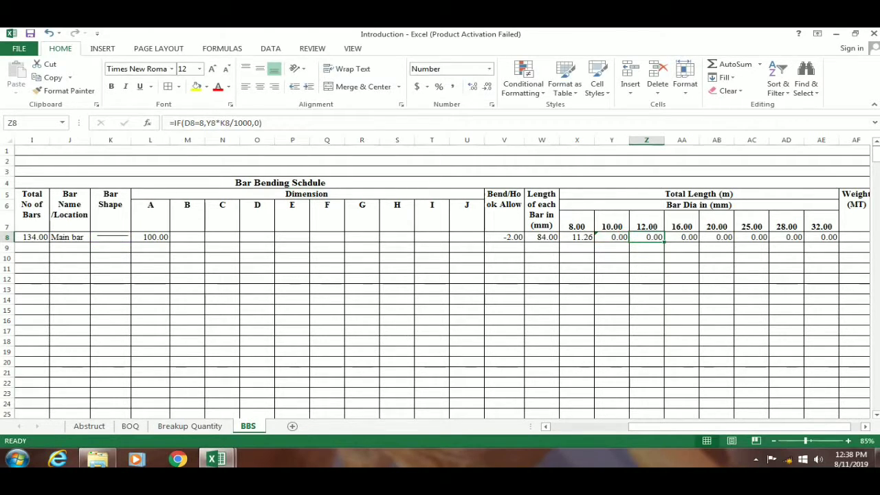
drag(611, 237, 822, 237)
key(Escape)
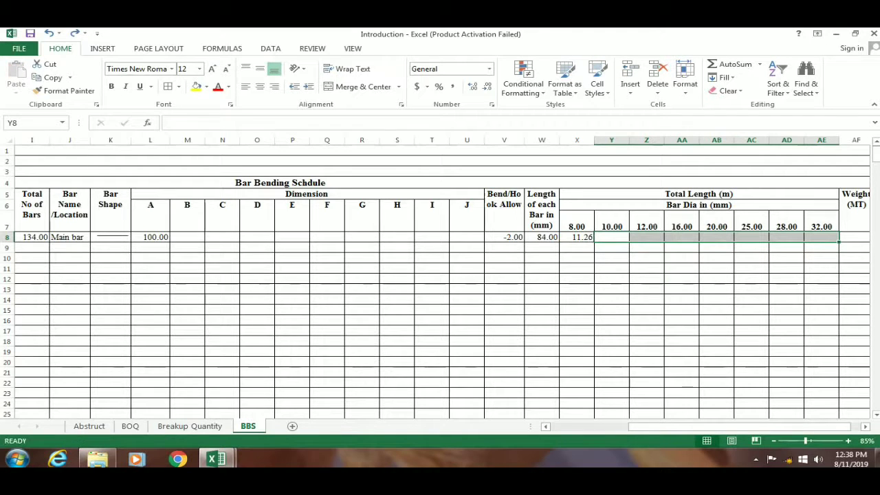
click(577, 237)
drag(594, 241, 838, 240)
click(612, 238)
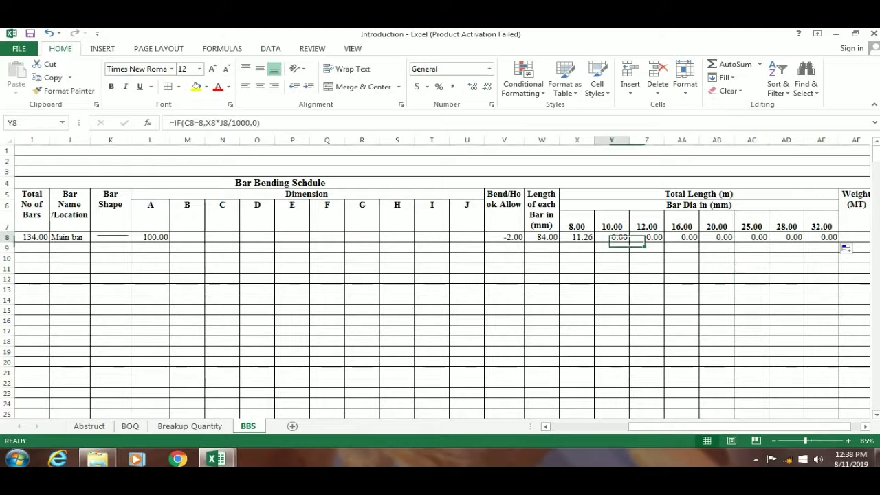
double_click(619, 240)
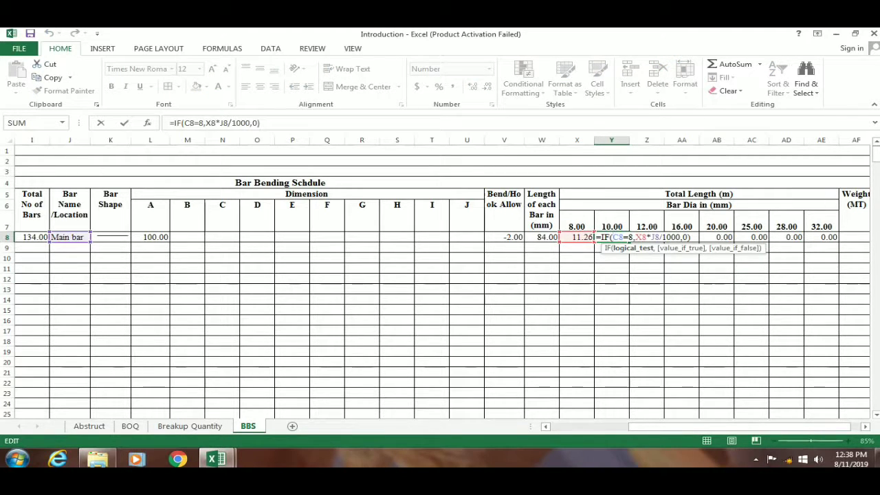
key(ctrl+Return)
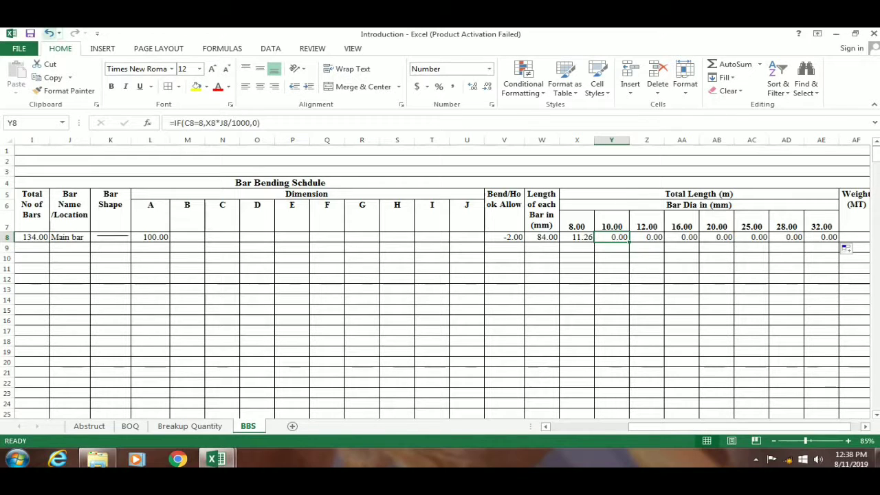
key(ctrl+z)
key(ctrl+c)
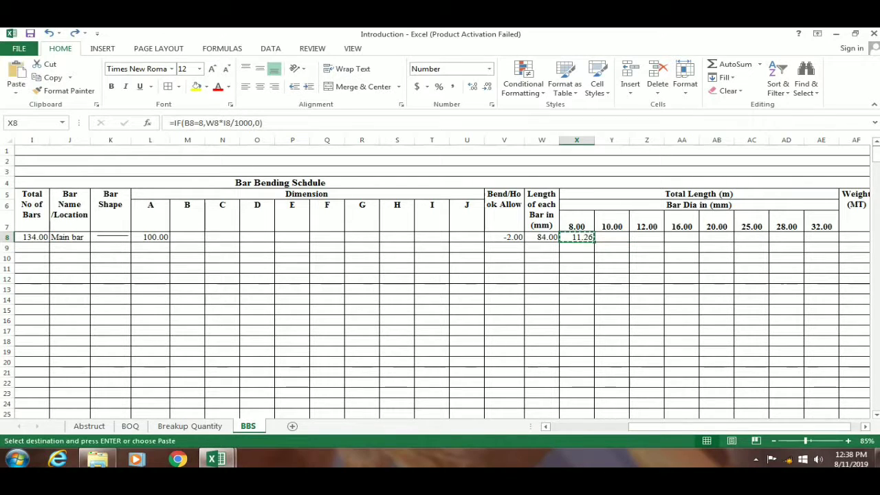
click(612, 237)
key(ctrl+v)
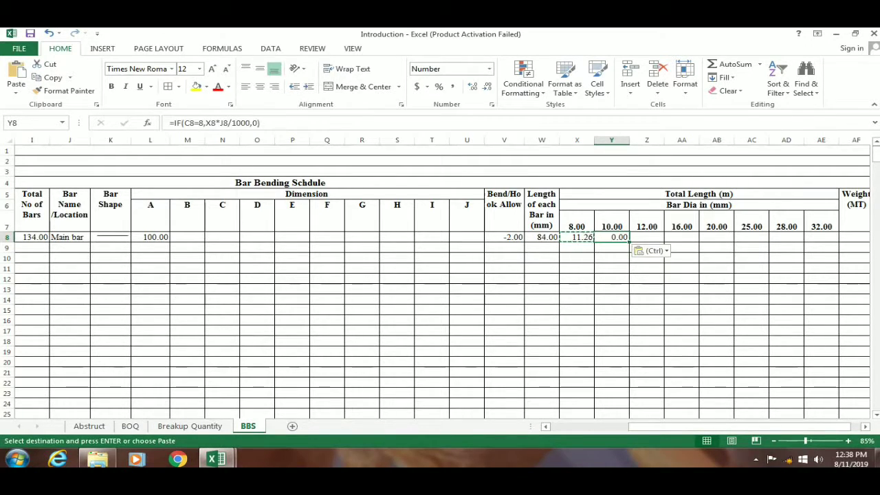
double_click(618, 237)
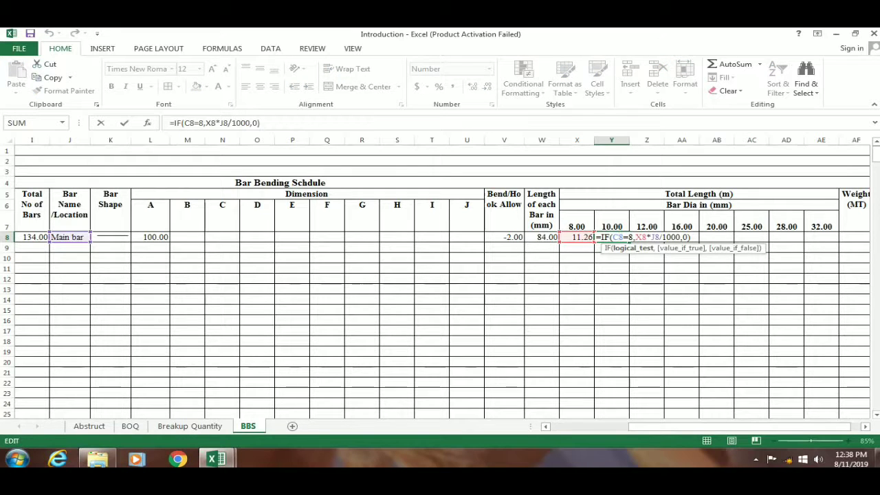
key(Escape)
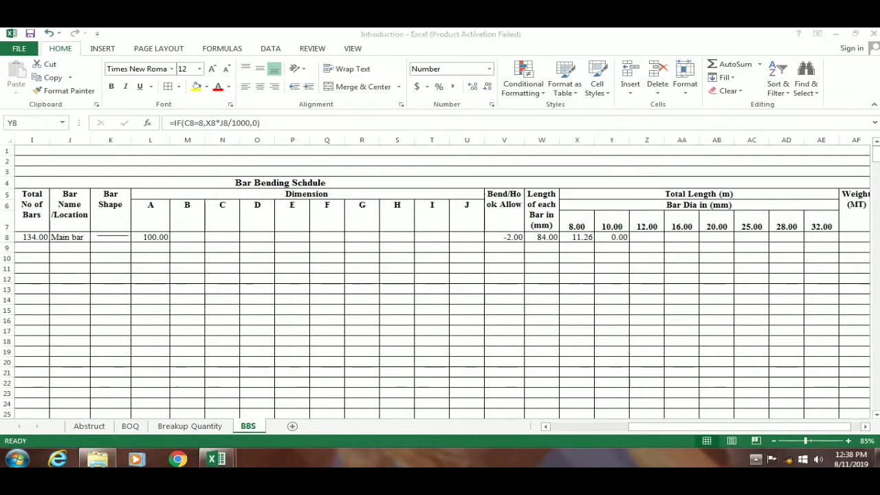
key(Delete)
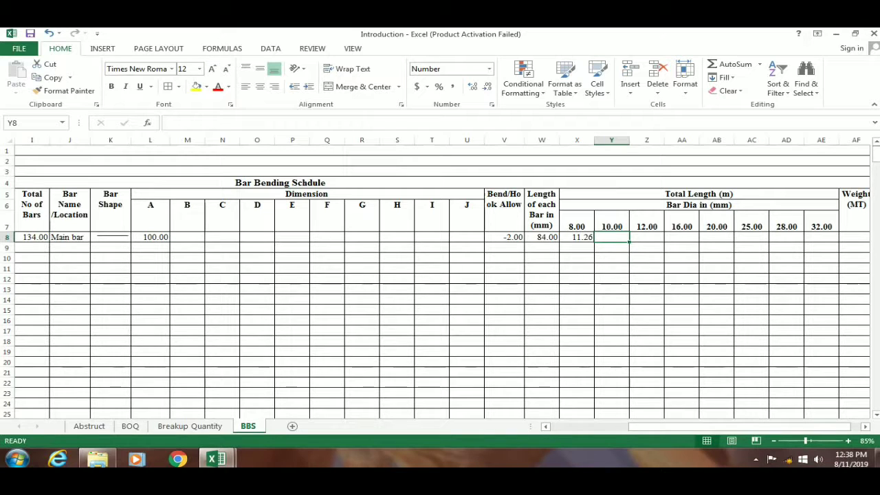
click(542, 236)
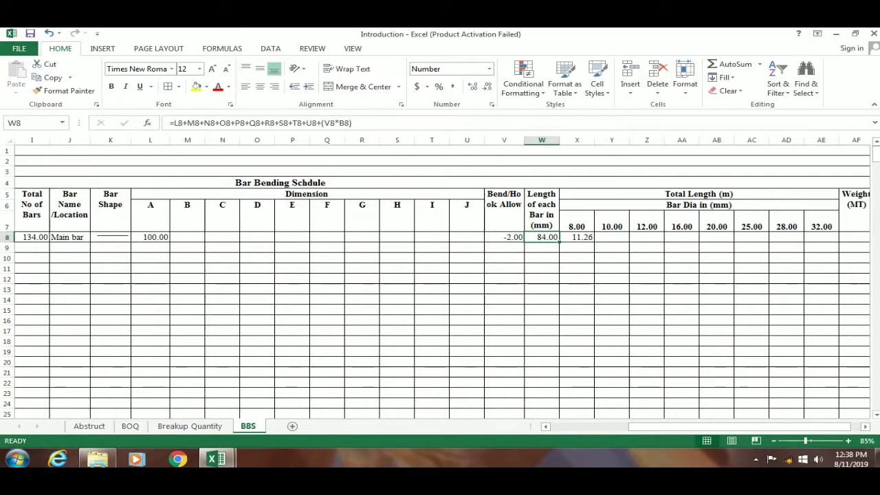
click(577, 236)
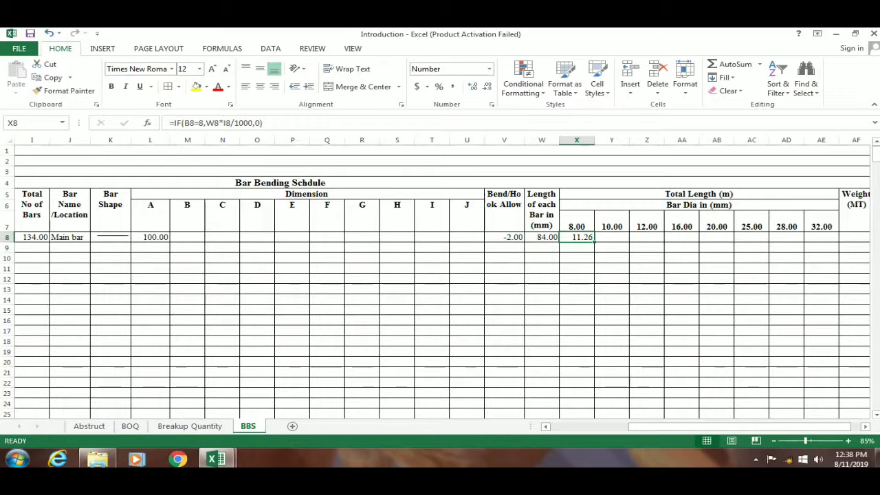
drag(593, 241, 840, 242)
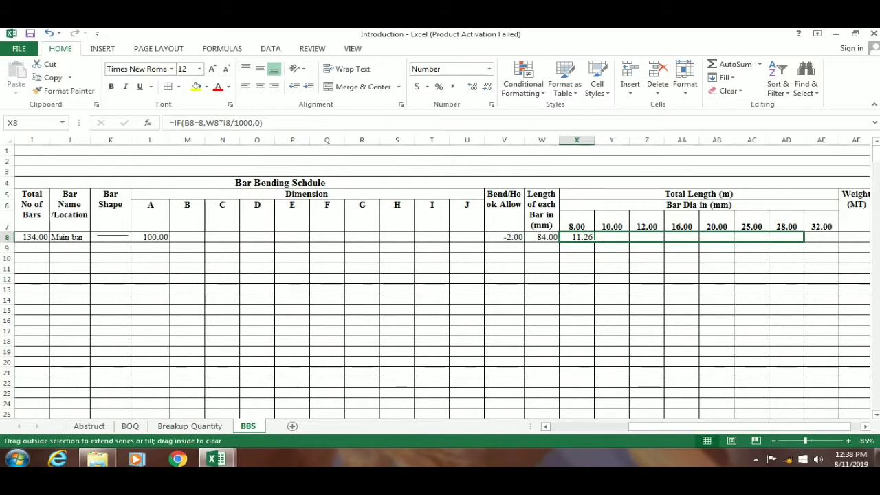
- Change the diameter test in Y8 to 10 and in Z8 to 12
click(612, 237)
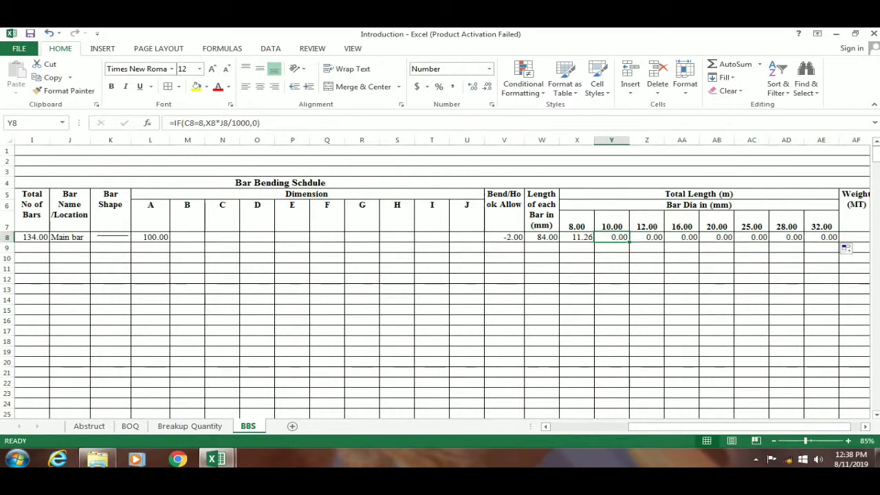
click(205, 123)
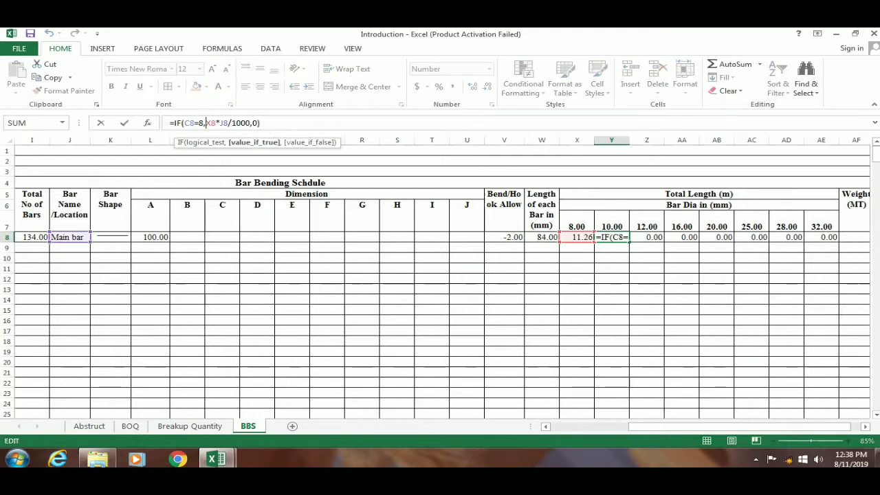
key(BackSpace)
text(10)
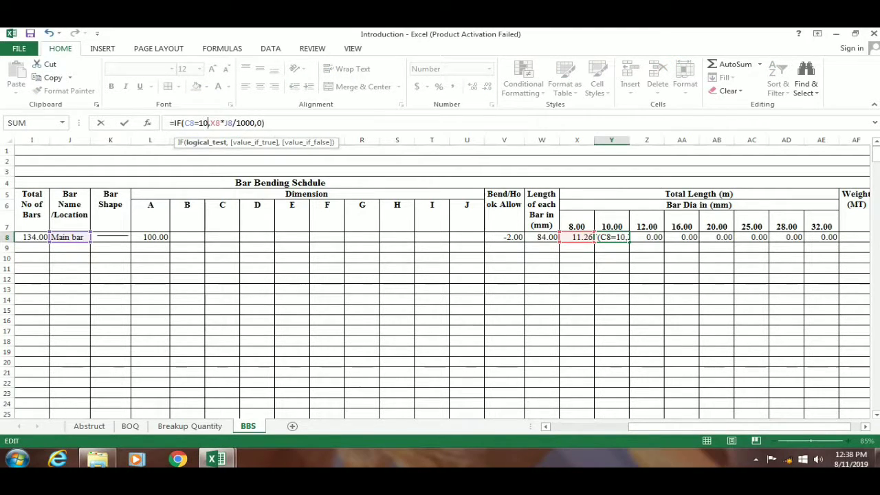
key(Return)
click(612, 236)
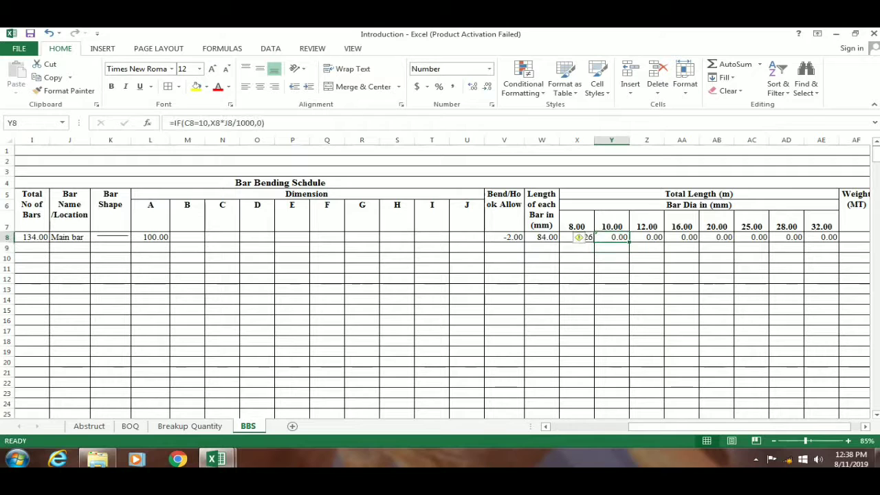
click(646, 236)
click(204, 123)
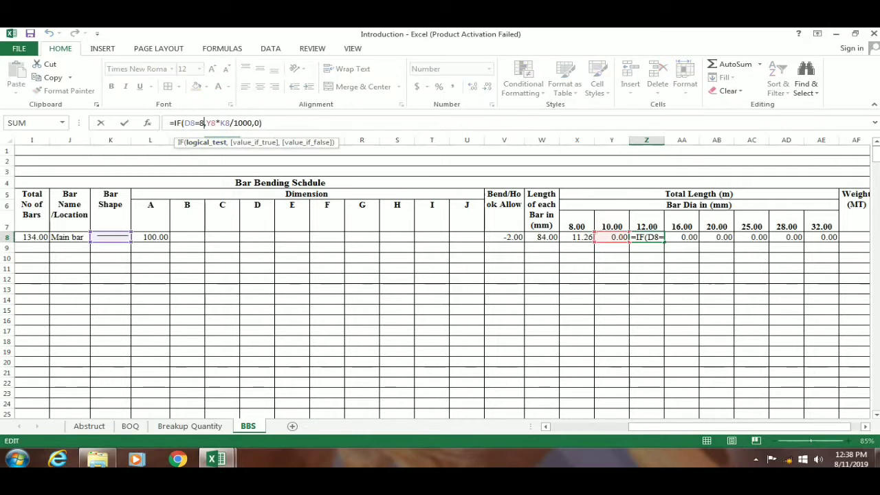
key(BackSpace)
text(12)
key(Return)
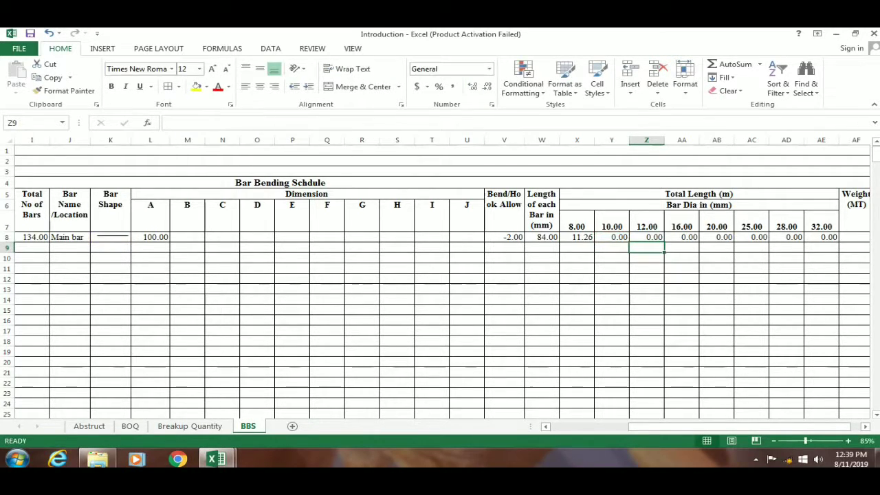
- Change the diameter test in AA8 to 16 and in AB8 to 20
click(682, 237)
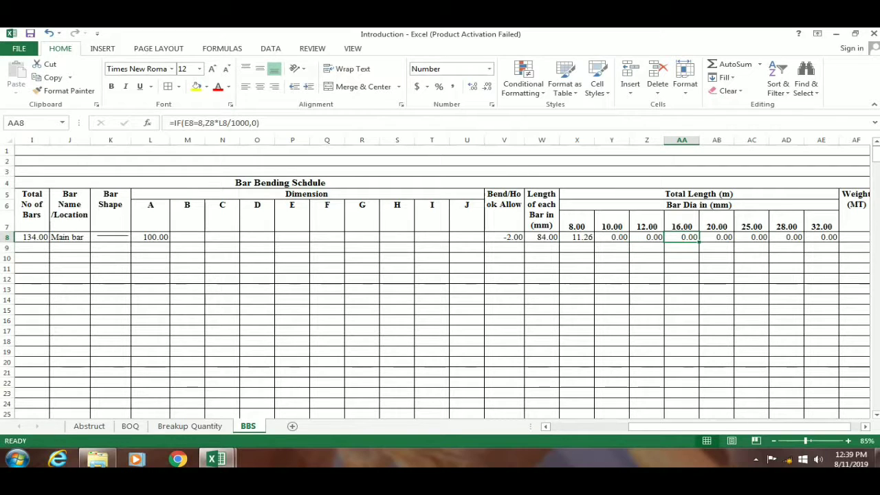
click(203, 122)
key(BackSpace)
text(16)
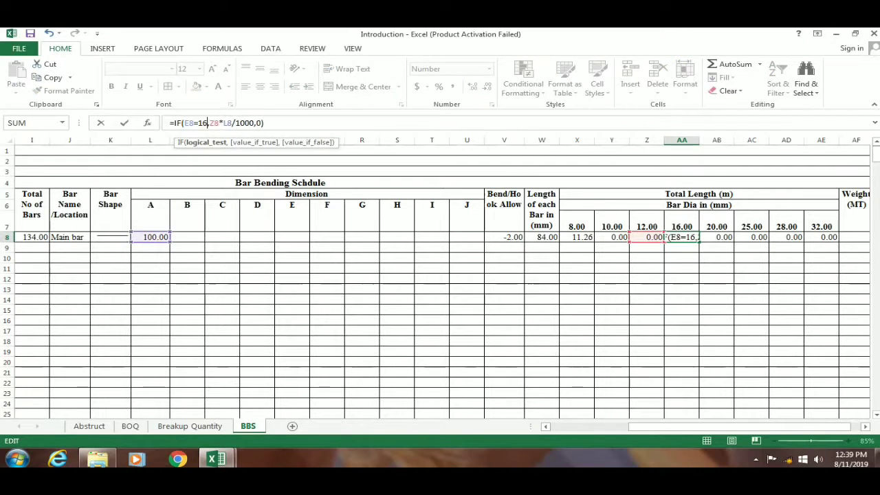
key(Return)
click(716, 237)
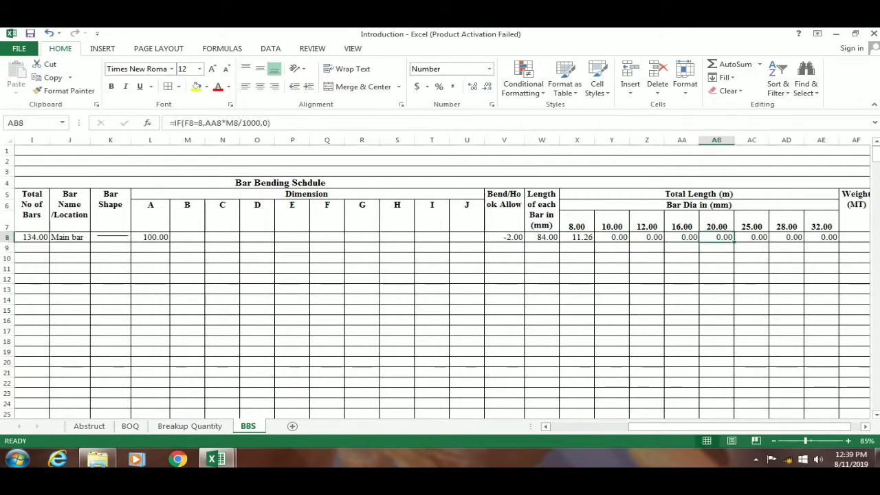
click(198, 123)
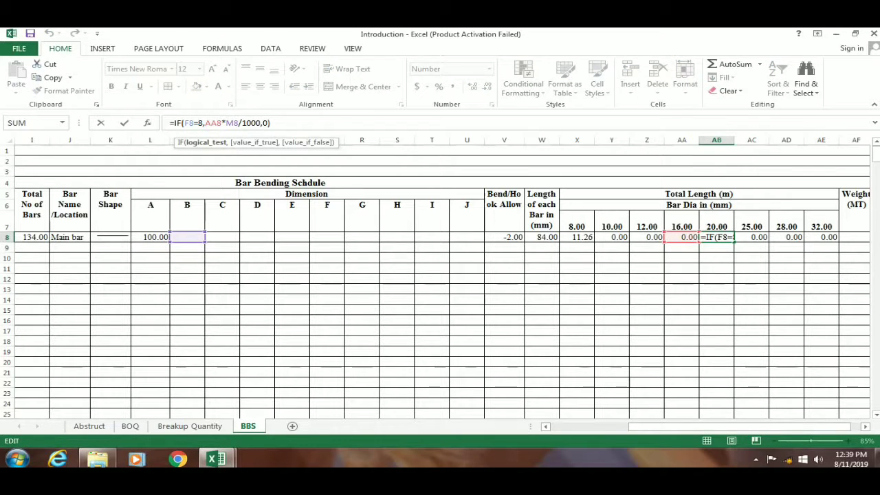
click(271, 122)
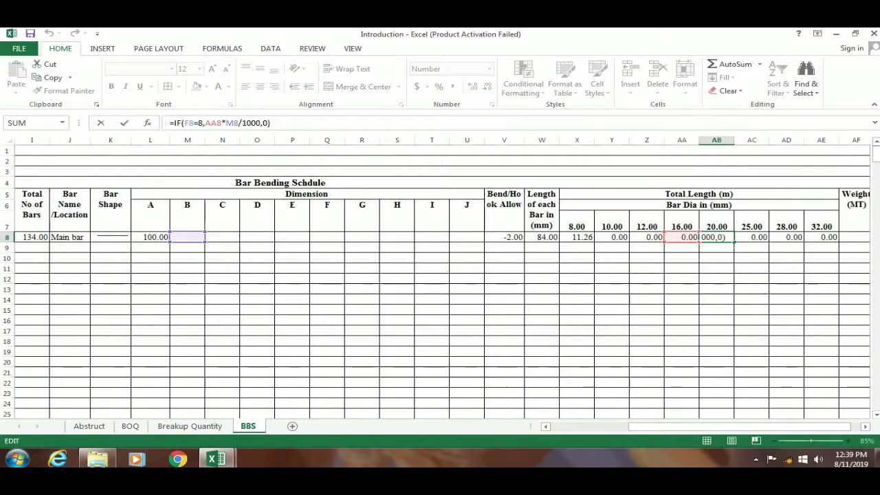
click(203, 122)
key(BackSpace)
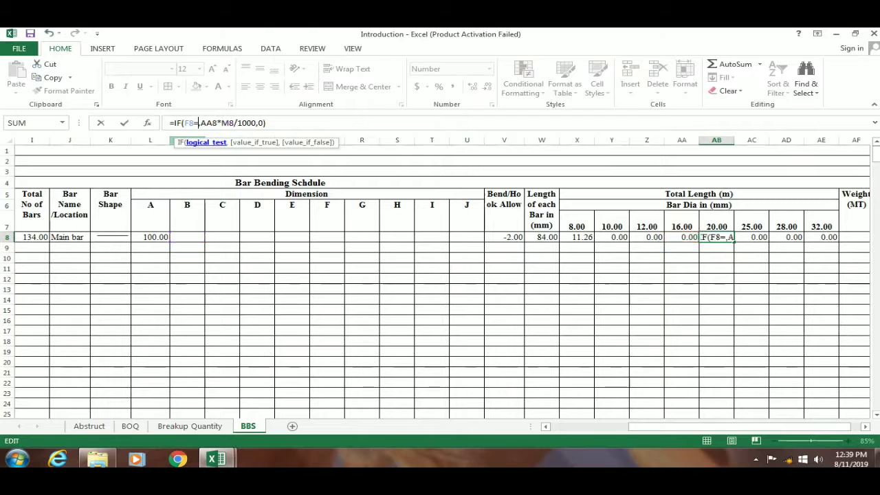
text(20)
key(Return)
- Change the diameter test in AC8 to 25 and in AD8 to 28
click(751, 237)
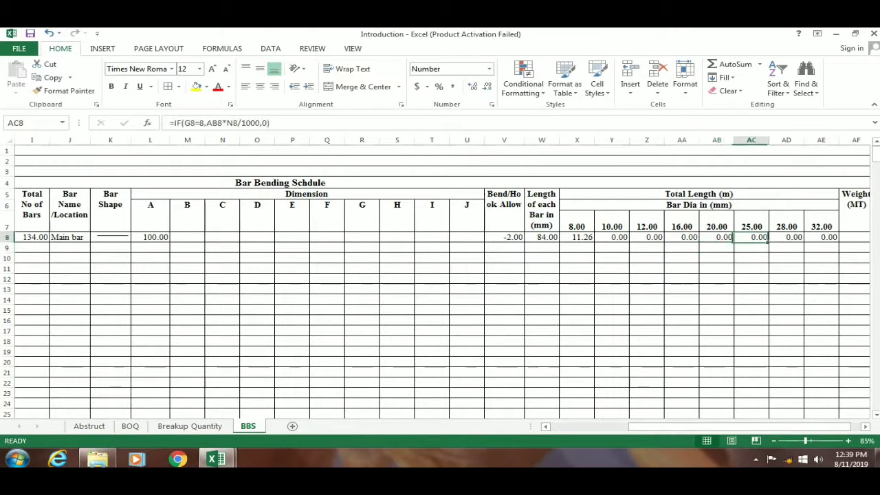
click(204, 122)
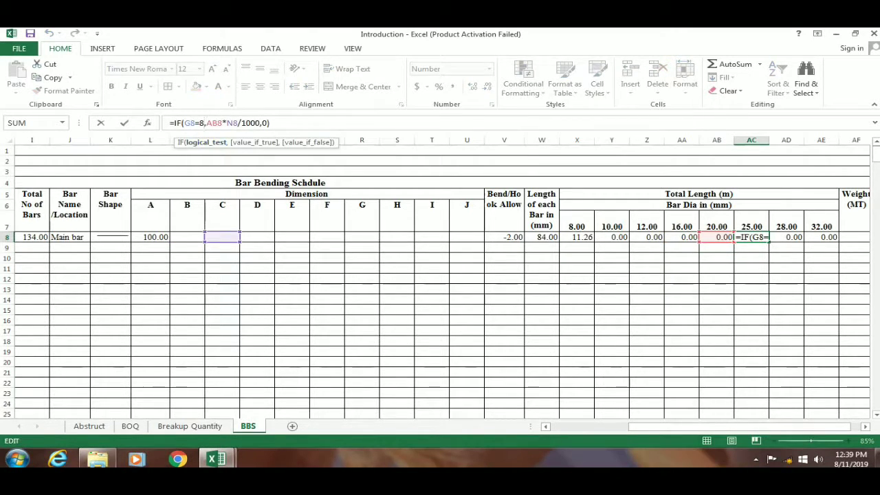
key(BackSpace)
text(25)
key(Return)
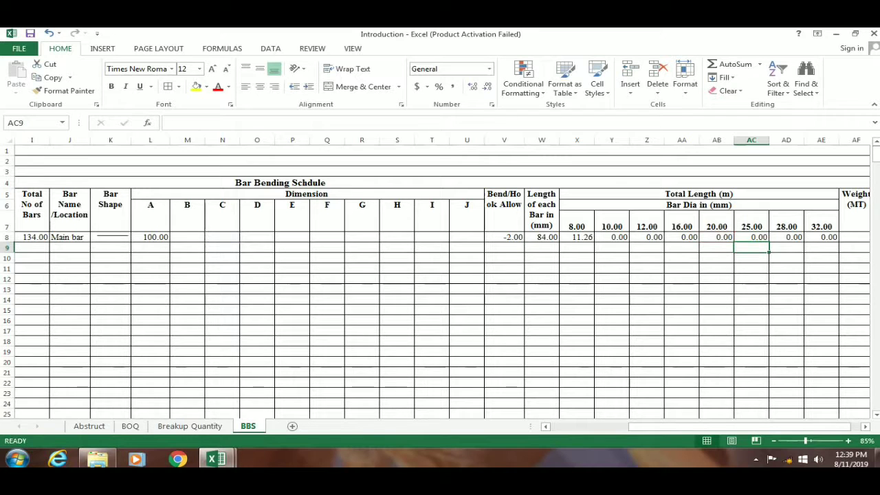
click(786, 237)
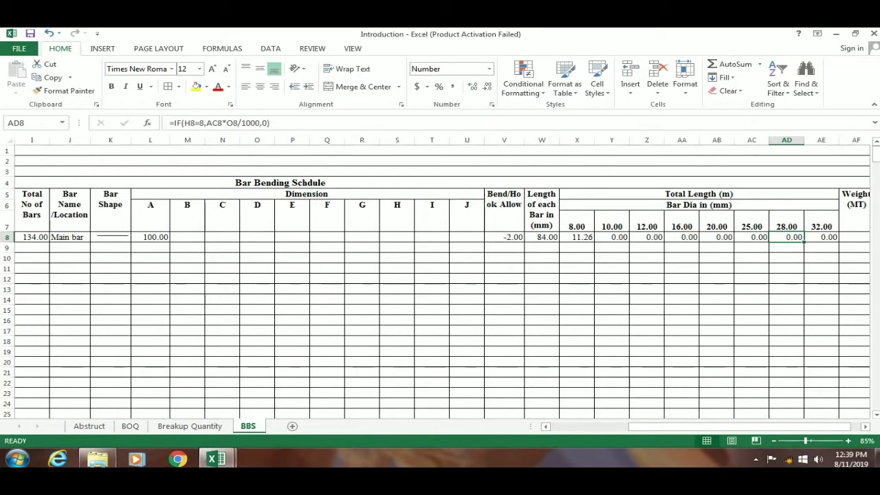
click(204, 122)
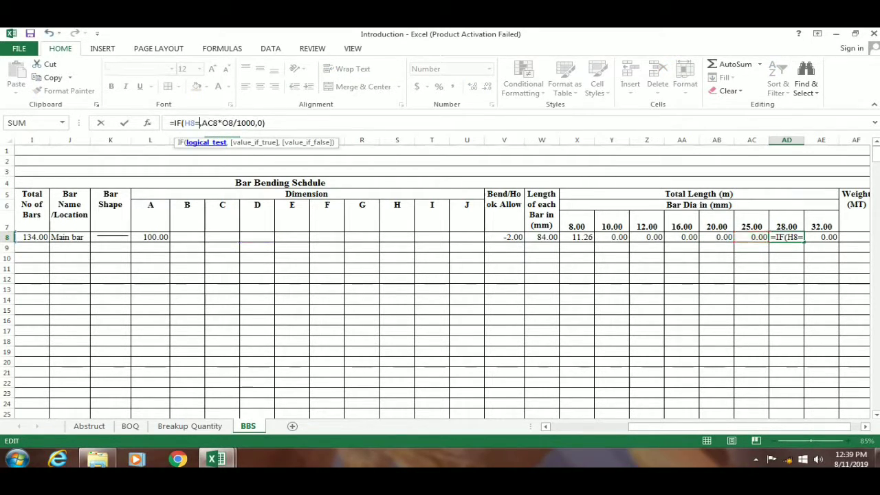
key(BackSpace)
text(28,)
key(Return)
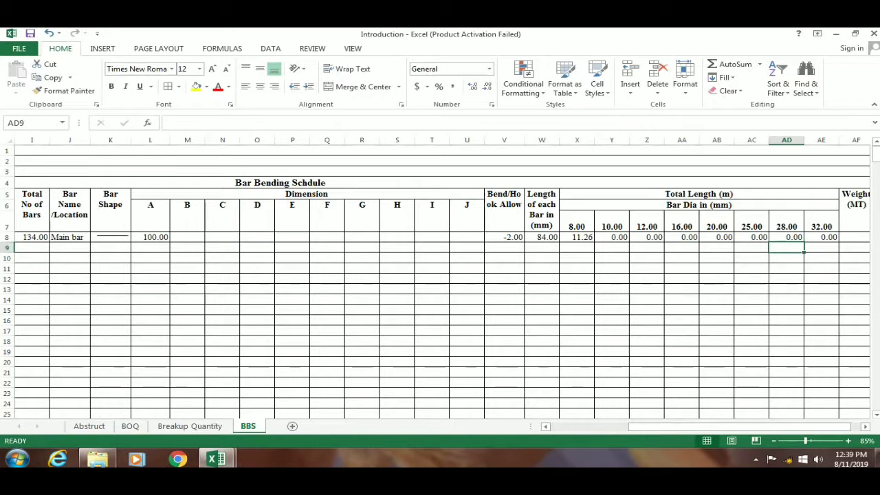
- Change the diameter test in AE8 to 32
click(822, 237)
click(201, 122)
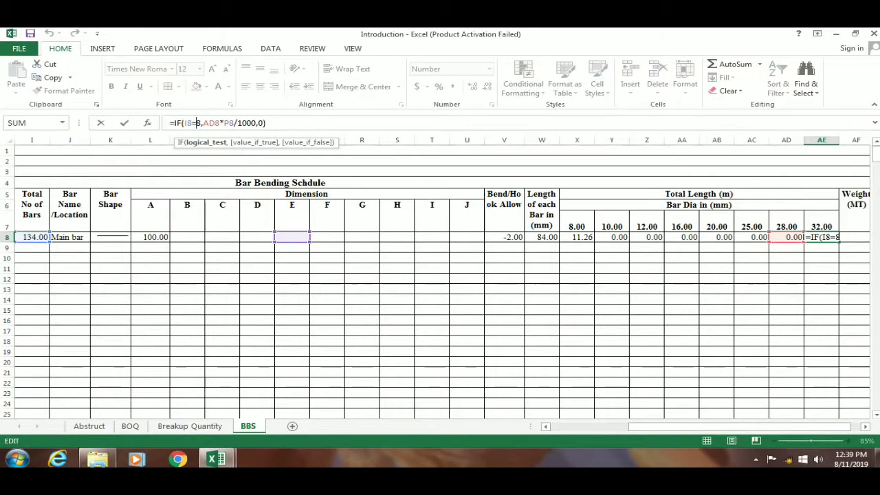
key(BackSpace)
text(32)
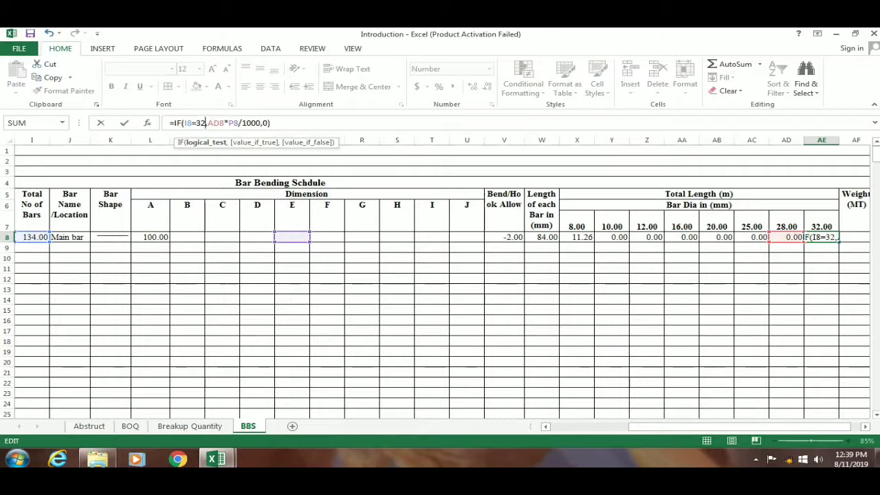
key(Return)
click(612, 236)
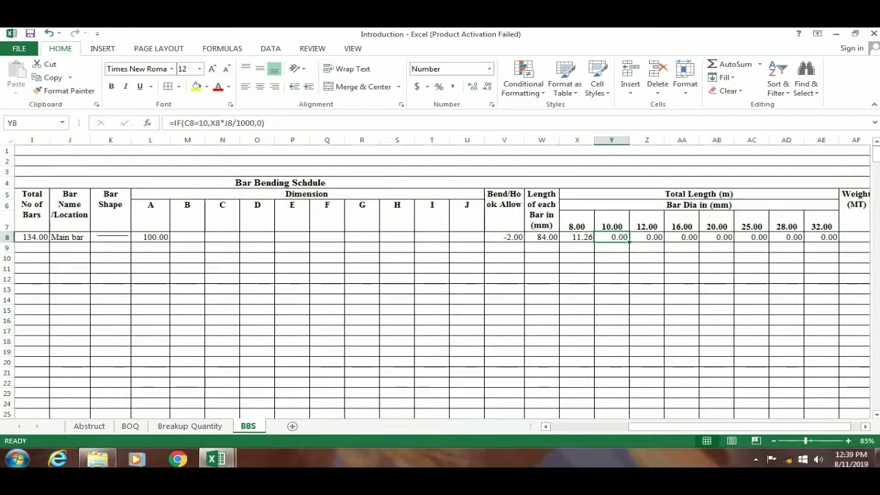
- Begin editing Y8's formula in place, changing the multiplied X8 reference's column letter to J
key(F2)
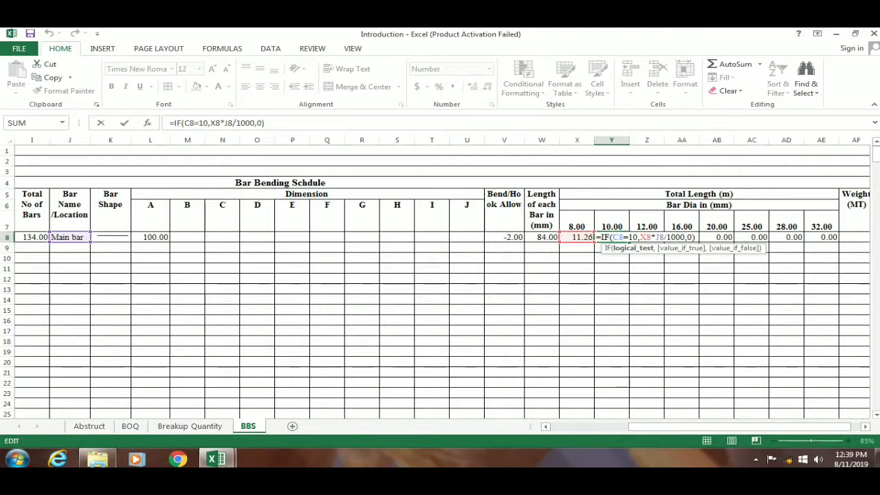
click(645, 237)
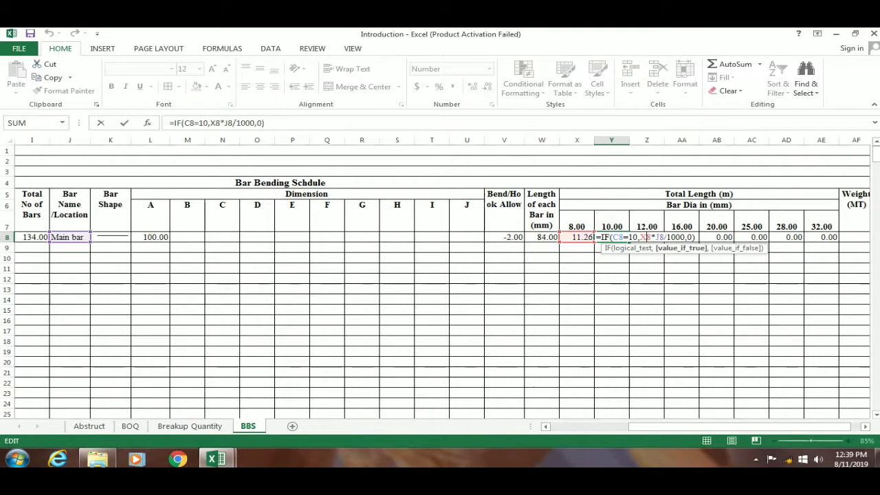
key(BackSpace)
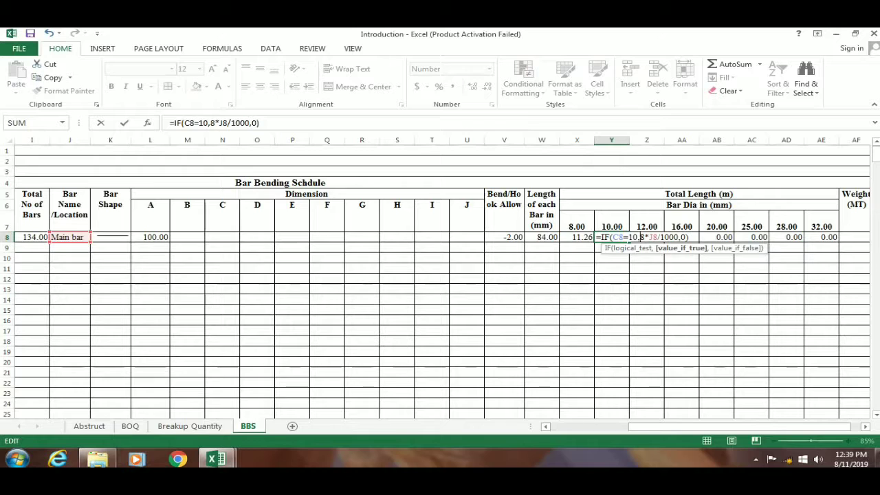
text(J)
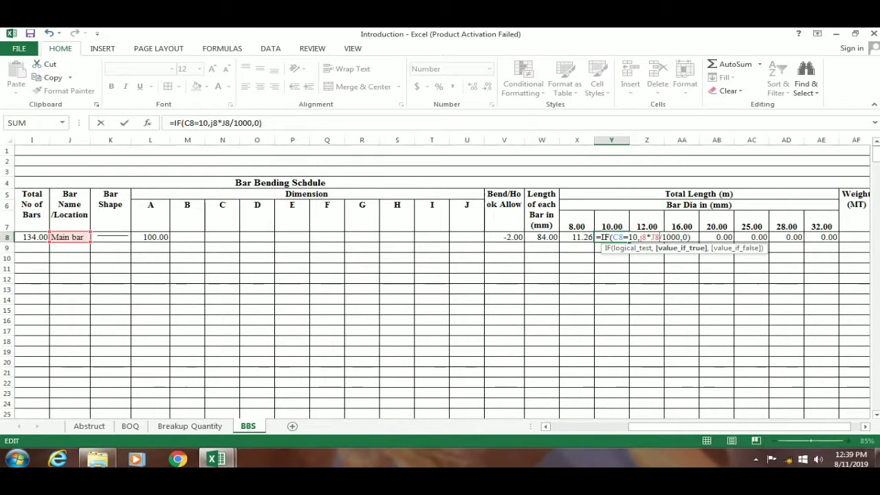
click(690, 237)
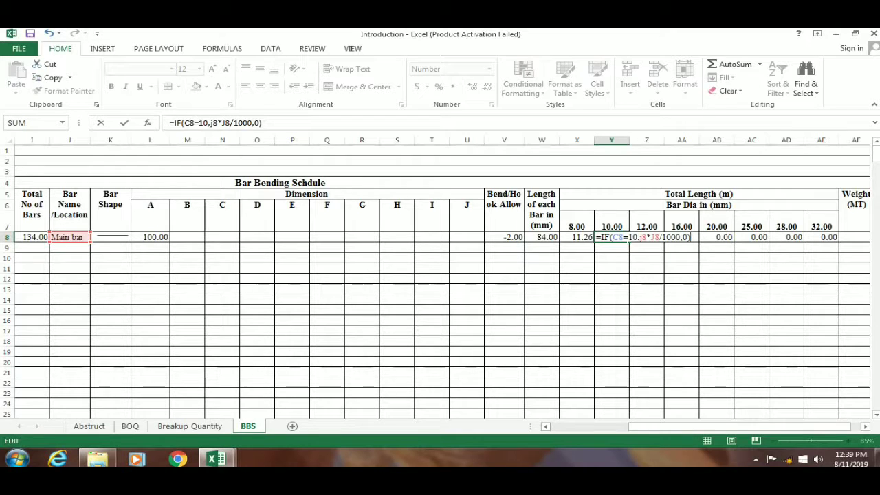
click(230, 123)
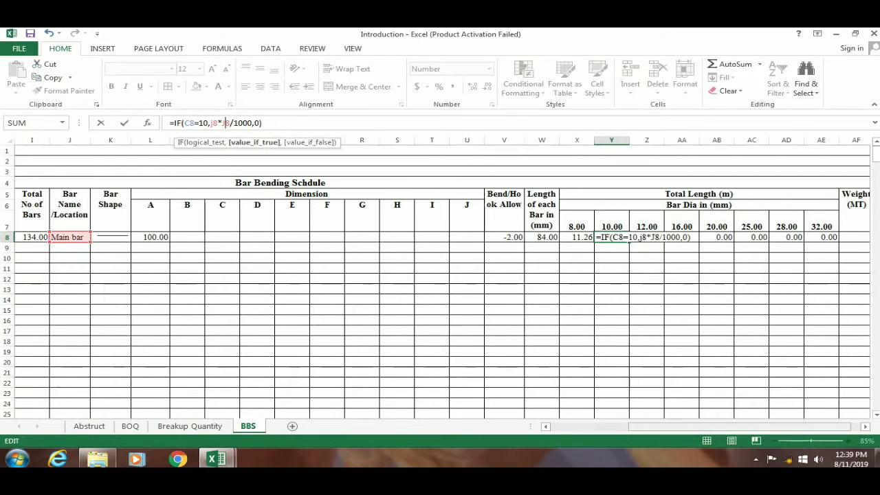
drag(756, 427, 677, 426)
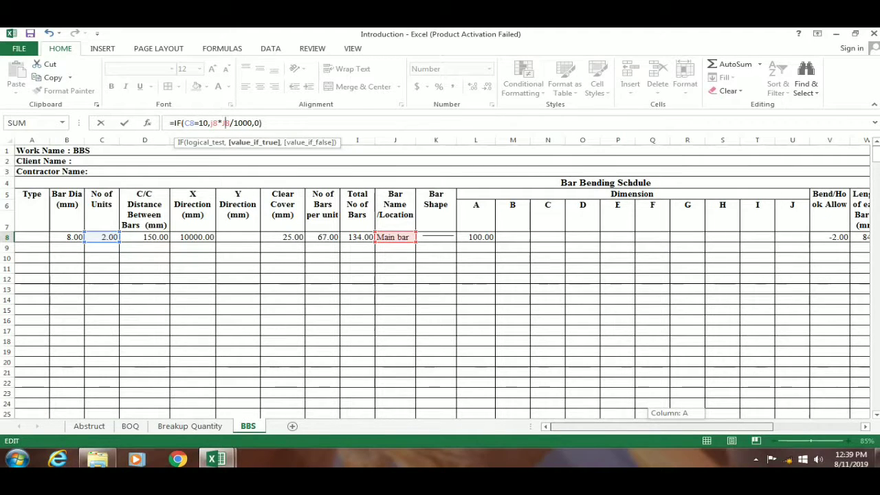
drag(677, 426, 766, 426)
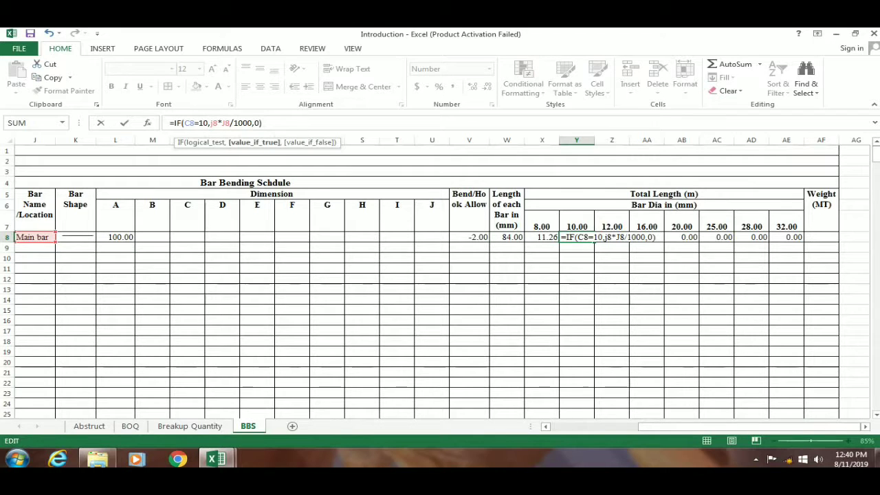
drag(660, 426, 572, 426)
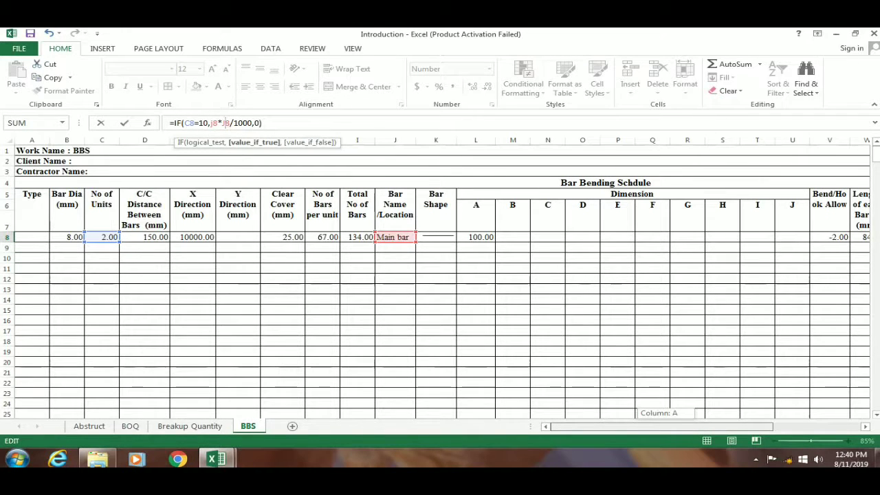
drag(660, 427, 748, 426)
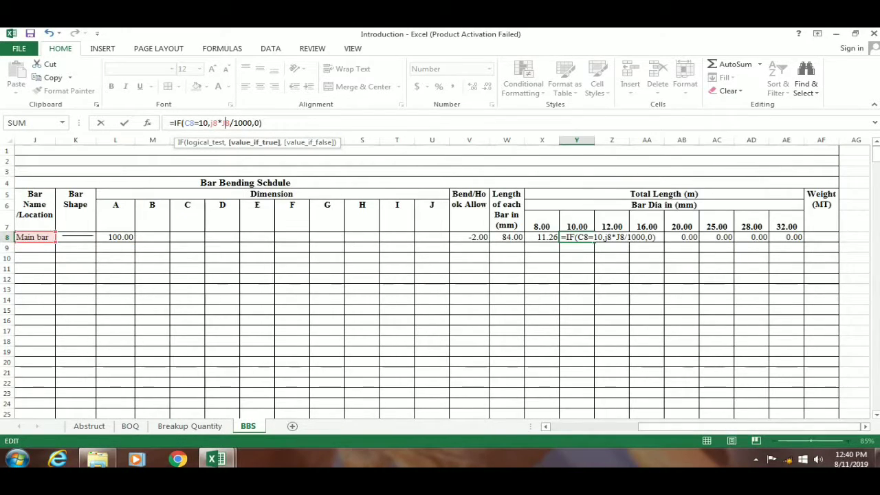
- Set Y8's condition reference to B8 and its multiplied reference to C8, then commit
click(574, 237)
key(BackSpace)
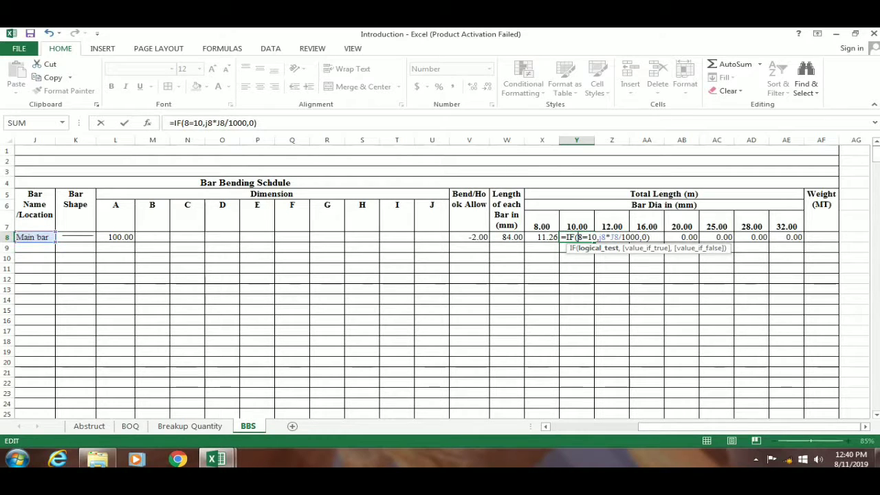
text(B)
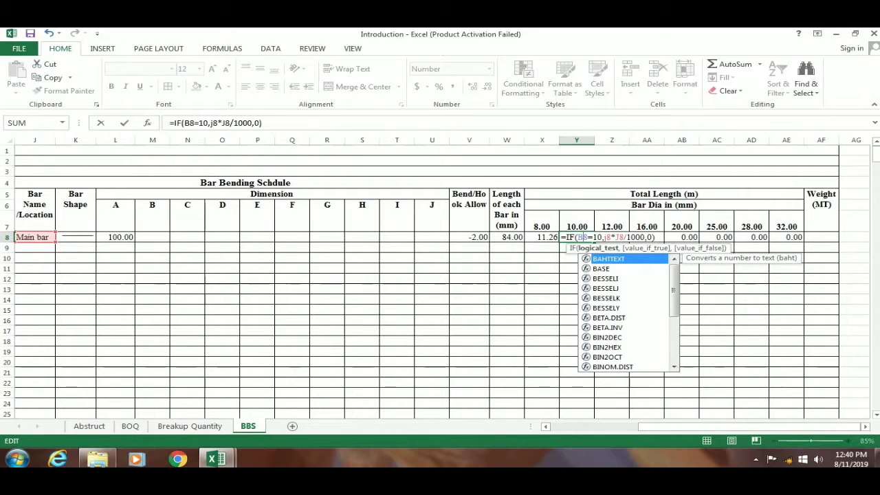
key(BackSpace)
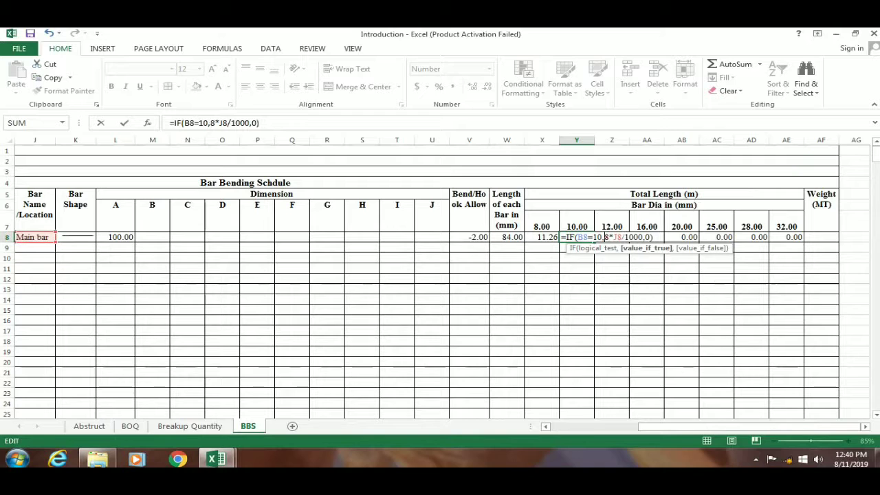
text(C)
key(Return)
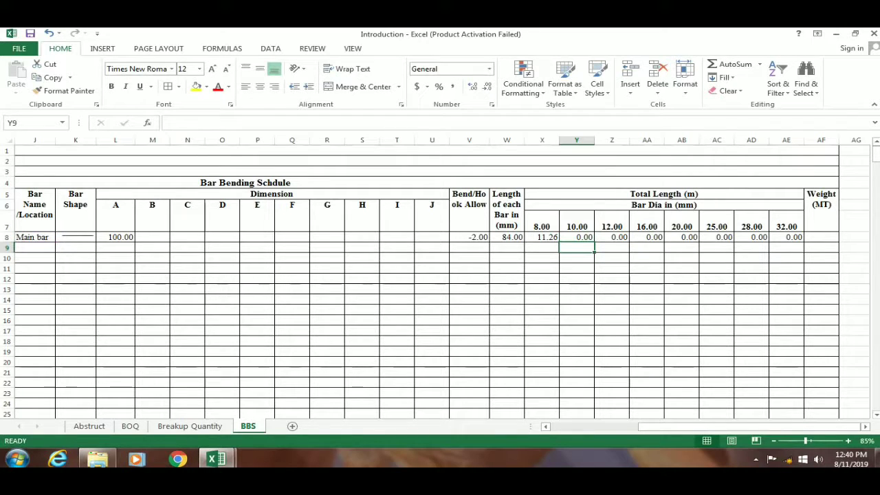
click(612, 236)
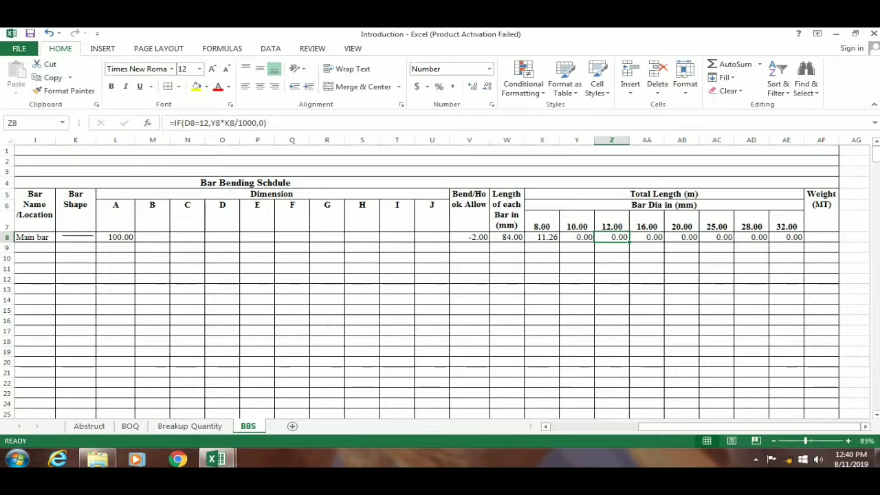
- Rewrite Z8's formula as =IF(B8=12,C8*W8/1000,0), replacing D8, Y8 and K8
click(184, 122)
key(Delete)
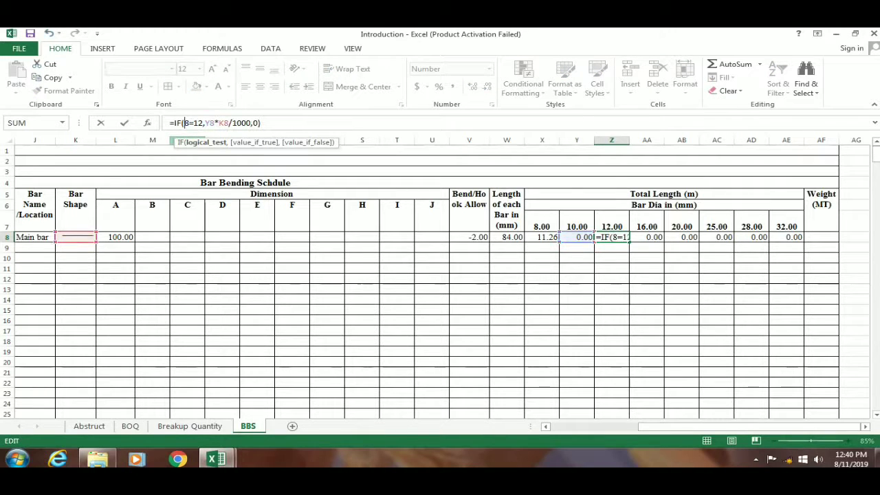
text(b8)
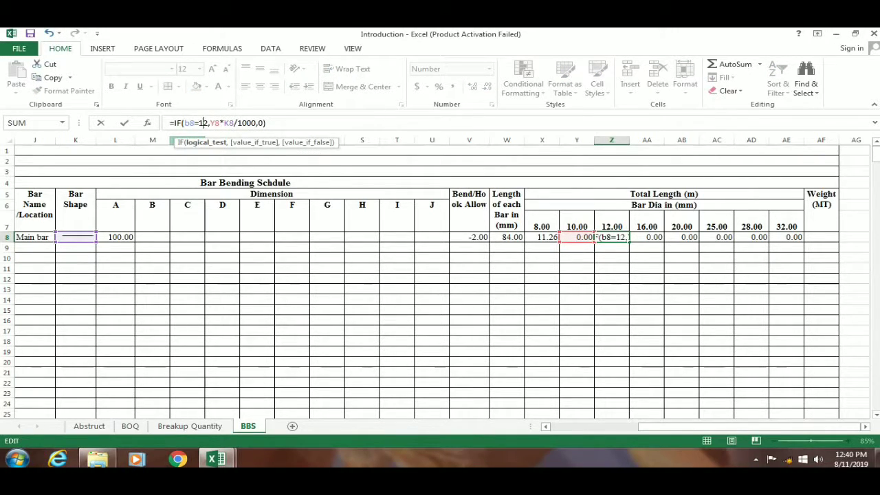
key(Right)
key(Right)
key(Right)
key(BackSpace)
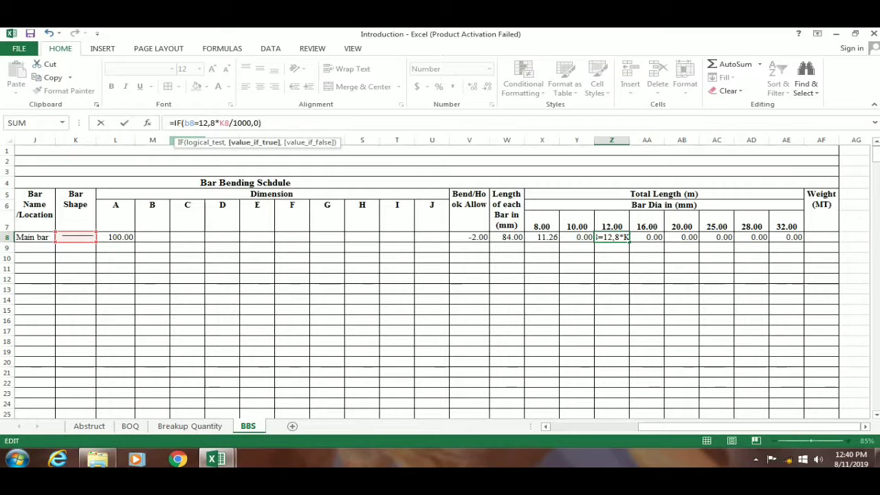
text(c)
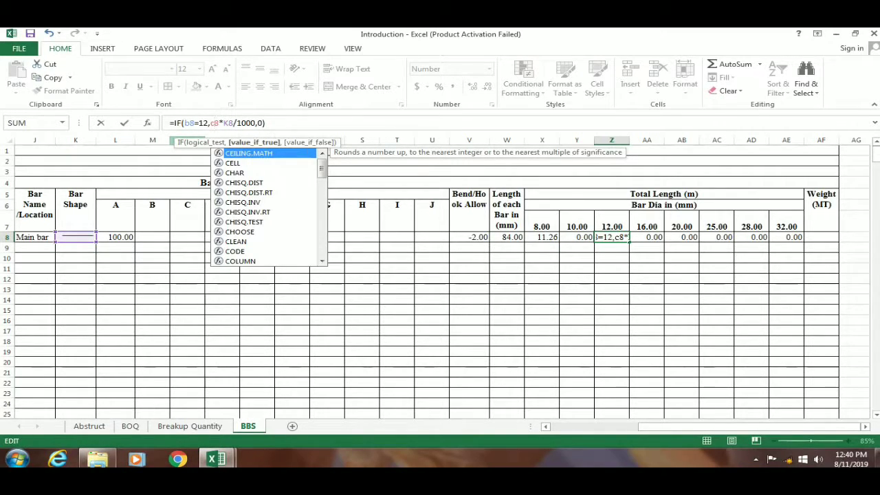
click(228, 124)
key(BackSpace)
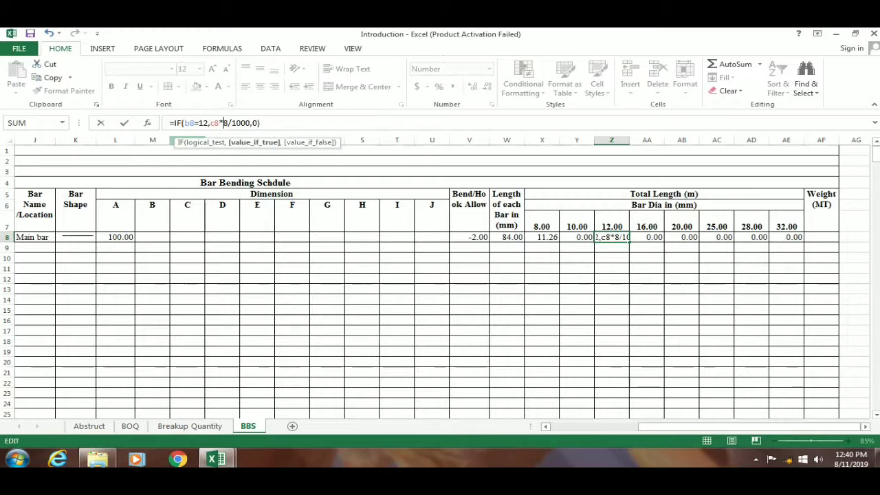
drag(739, 426, 720, 427)
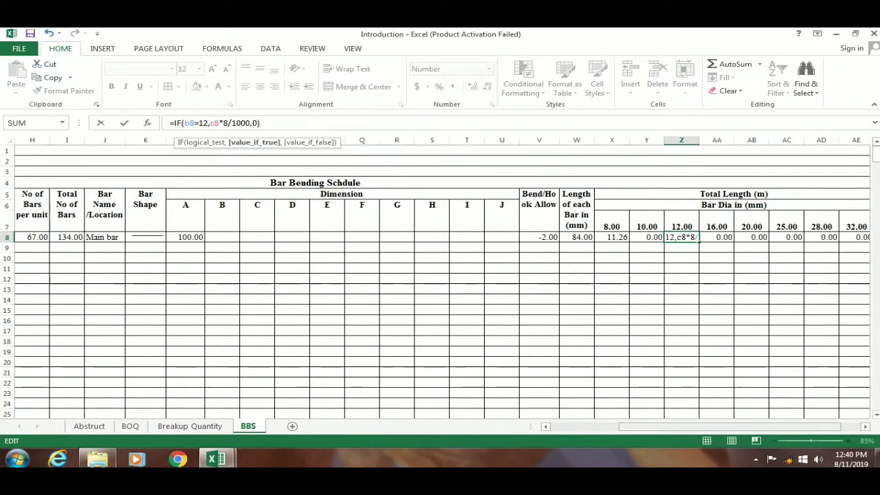
text(w)
key(Return)
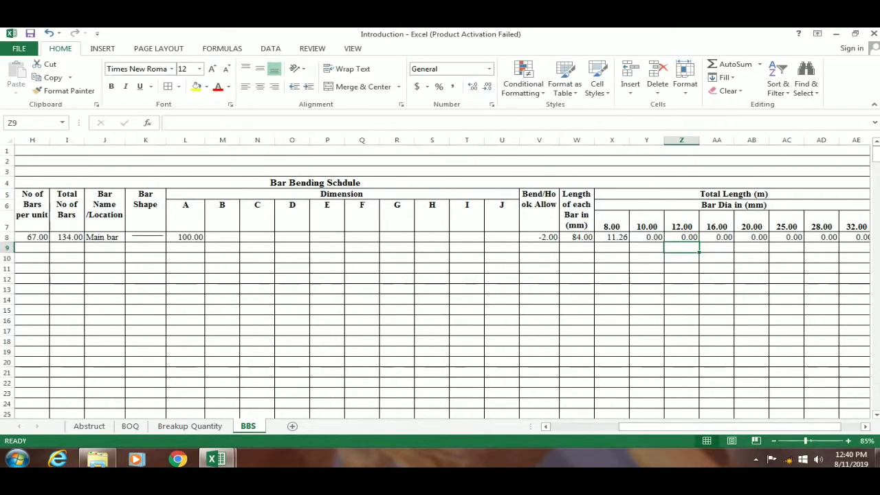
click(646, 236)
key(F2)
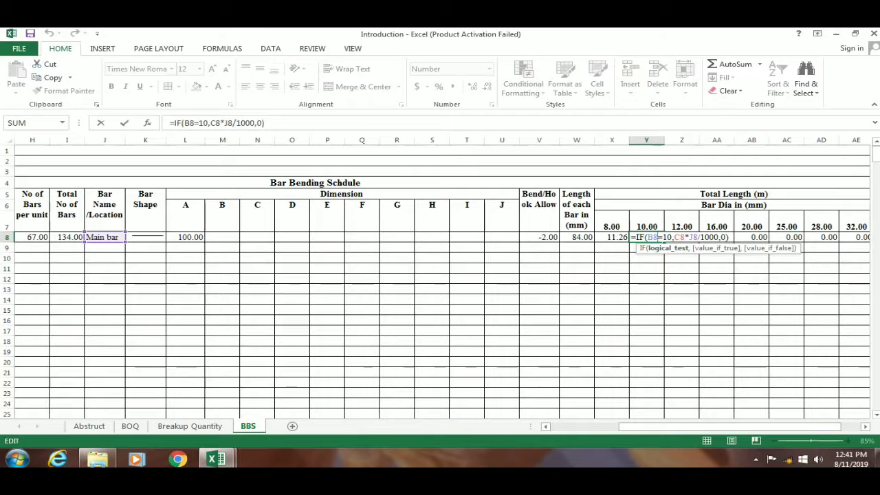
- Replace the J8 reference in Y8's formula with W8 and commit
click(685, 236)
key(BackSpace)
key(BackSpace)
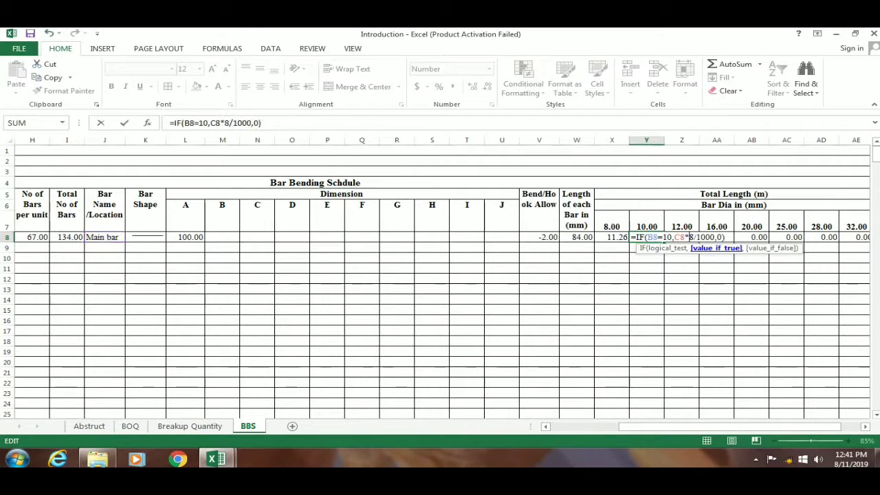
text(W8)
key(Return)
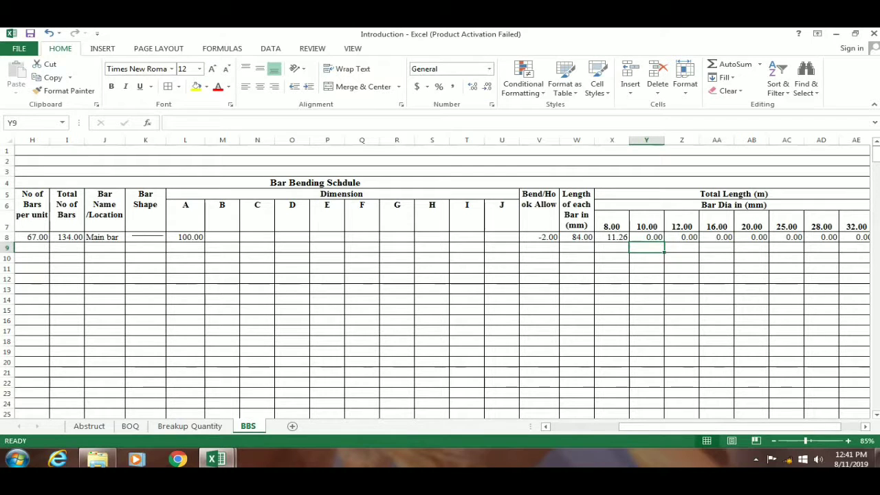
key(Up)
key(F2)
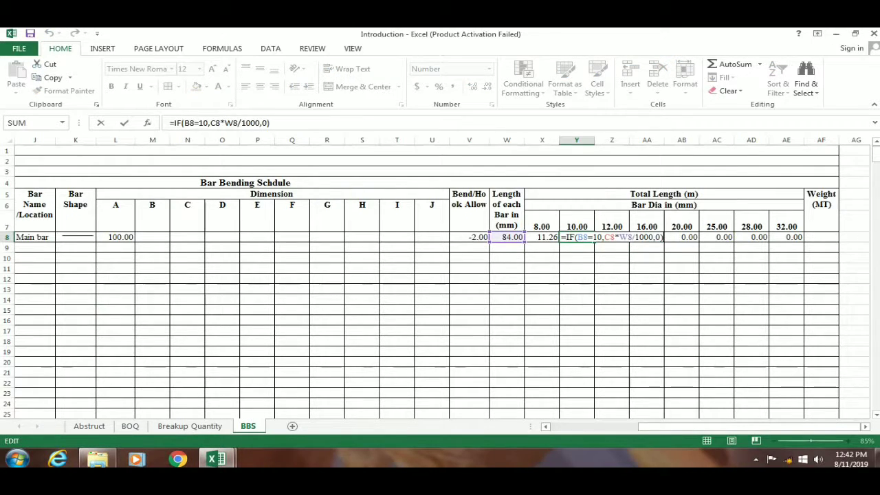
- Try editing Y8's C8 reference, decline Excel's correction, and cancel the broken edit
click(609, 236)
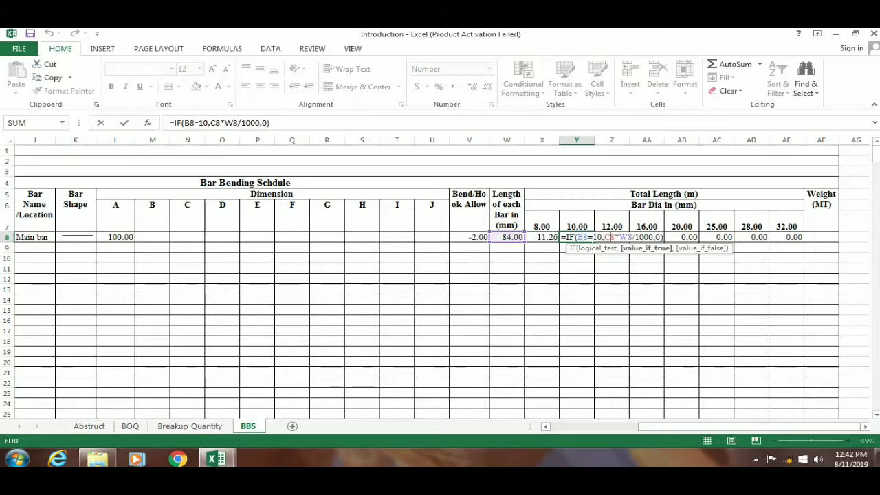
key(BackSpace)
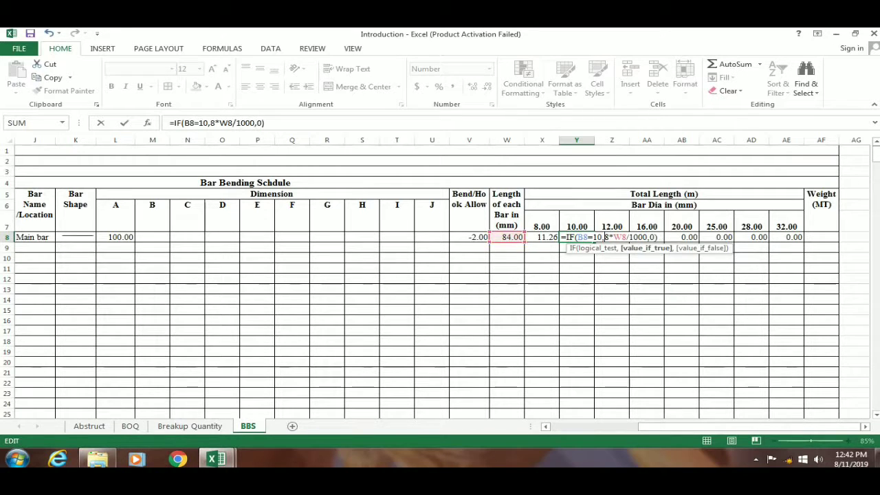
text(W)
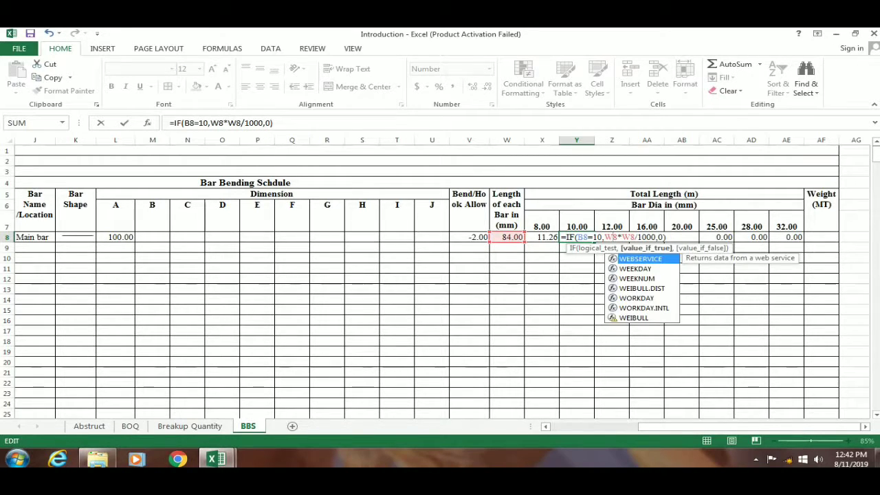
key(Escape)
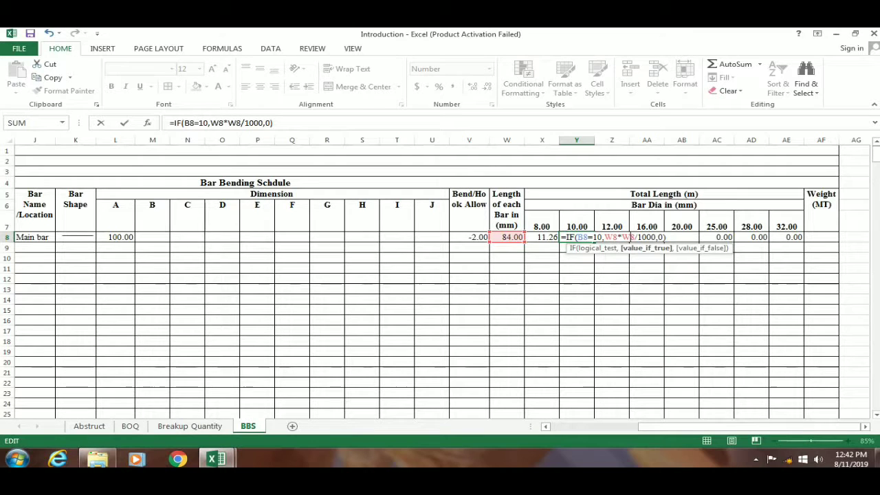
key(BackSpace)
text(IF()
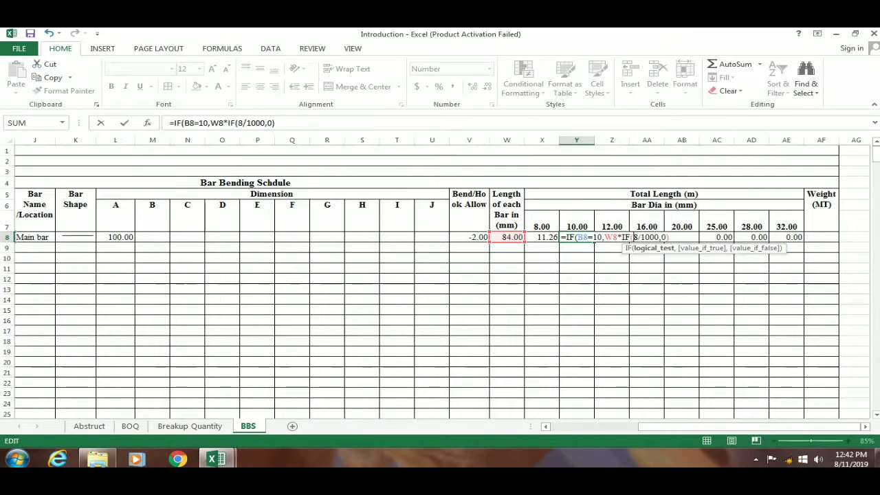
key(Return)
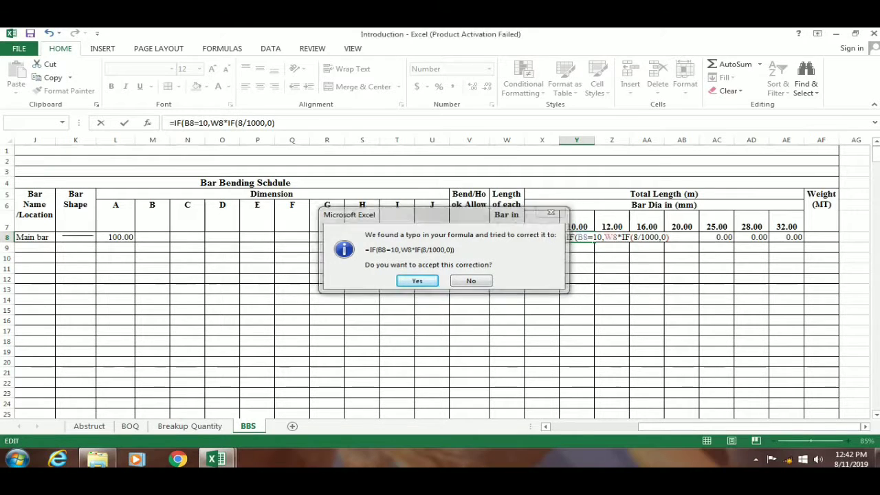
key(n)
key(Return)
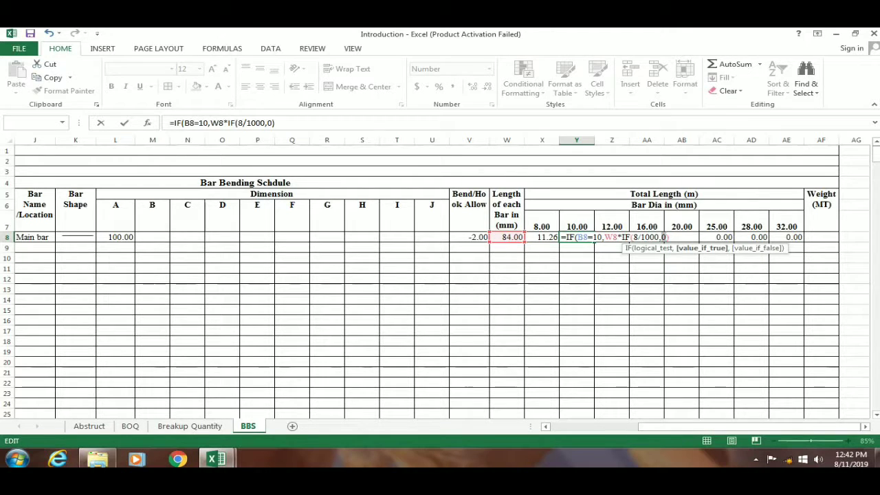
key(Escape)
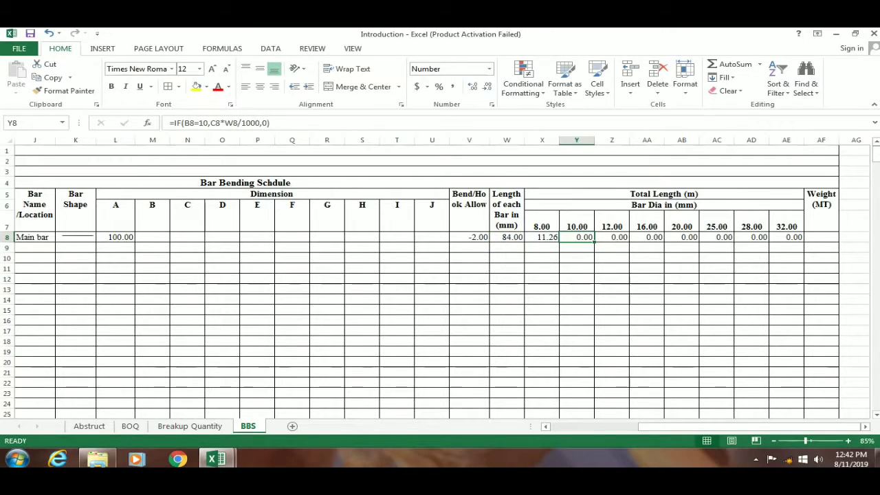
- Rework Y8's formula to multiply W8 by C8 and commit it
click(216, 122)
key(BackSpace)
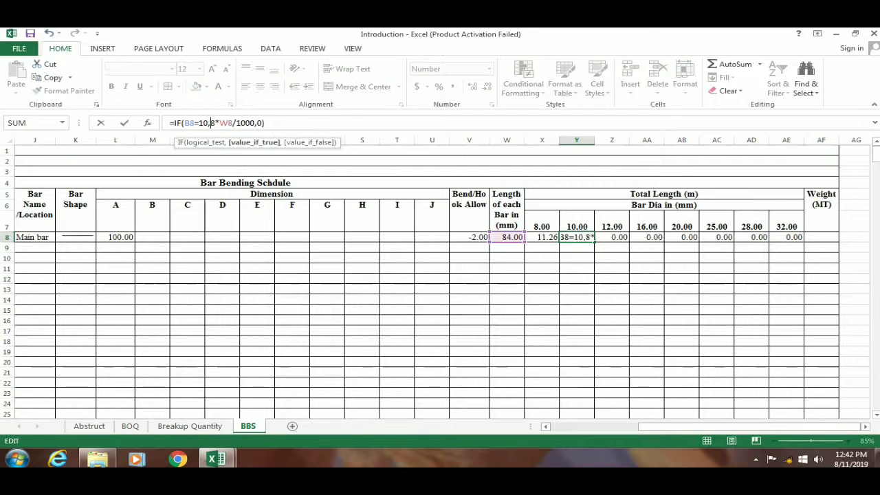
text(w)
click(235, 122)
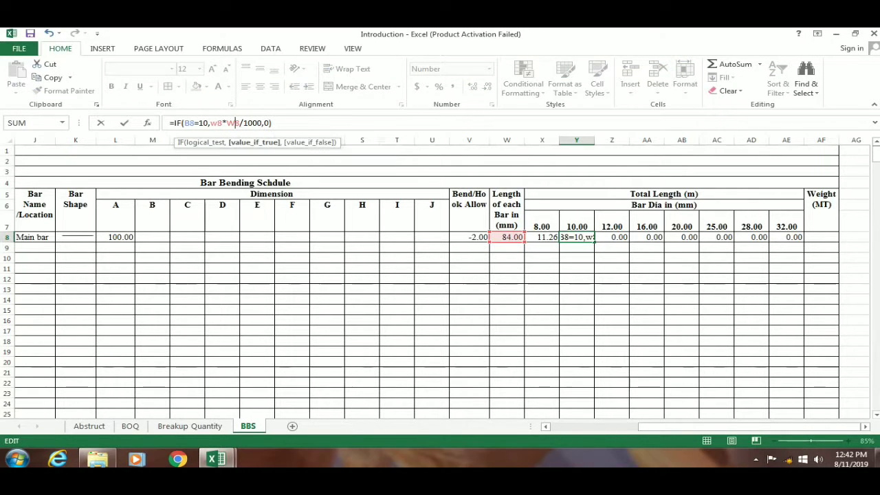
key(BackSpace)
text(c)
key(Return)
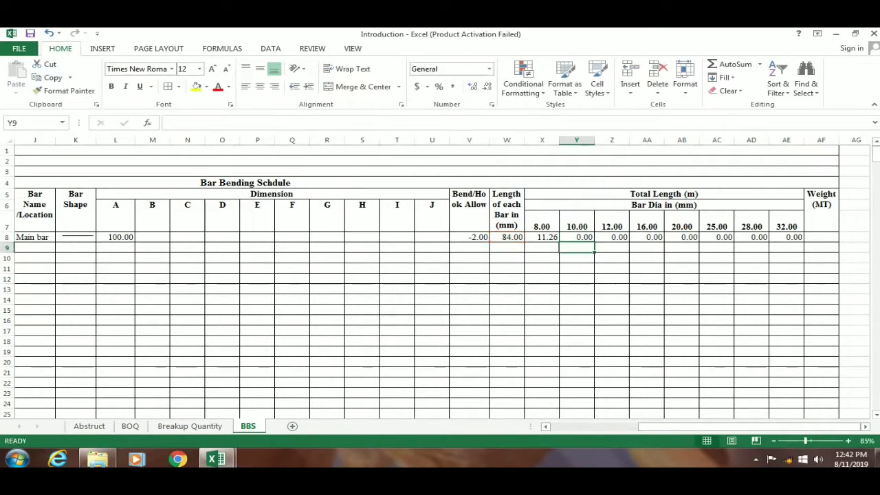
- Touch up the C8 reference in Y8 and the bar-length reference in Z8's formula
click(568, 236)
double_click(568, 237)
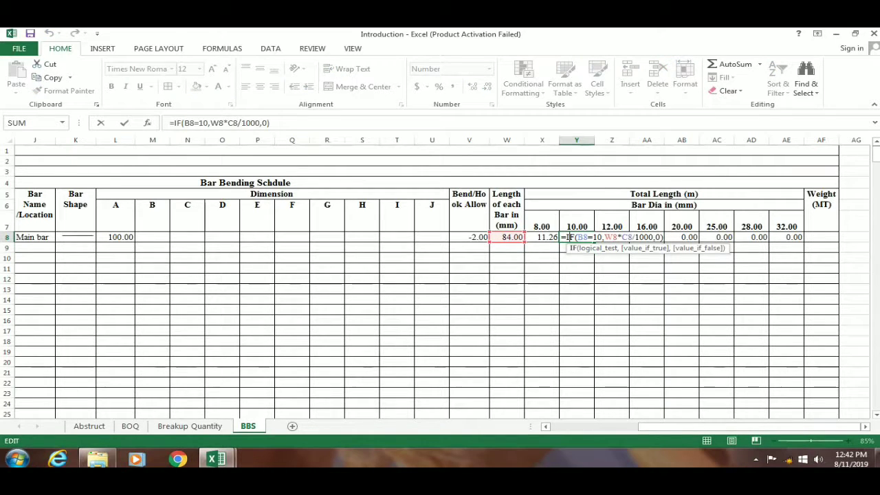
click(232, 123)
key(BackSpace)
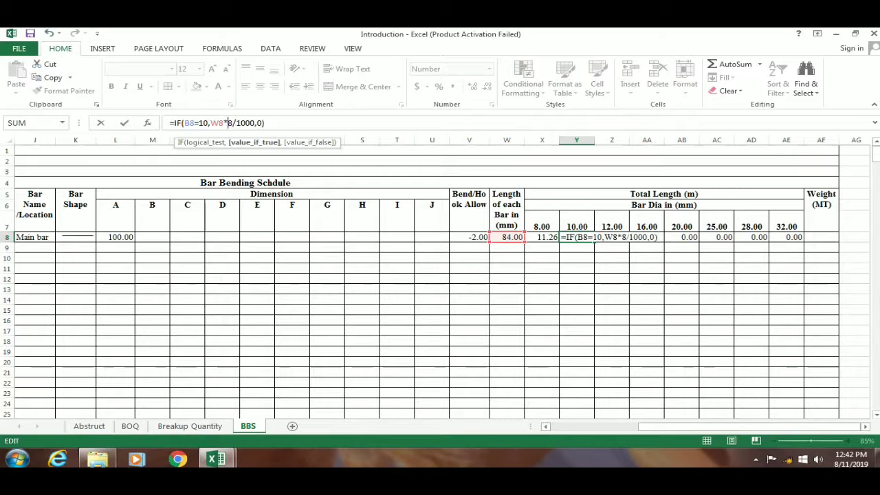
text(C)
click(612, 236)
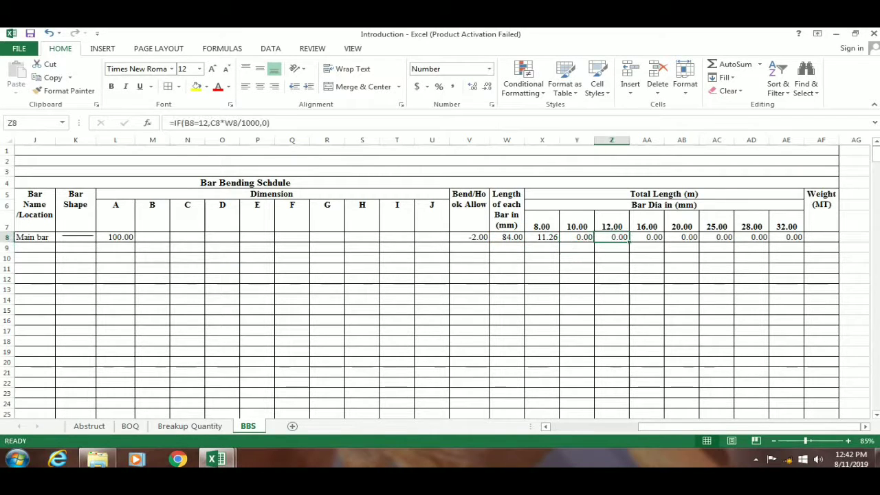
click(211, 122)
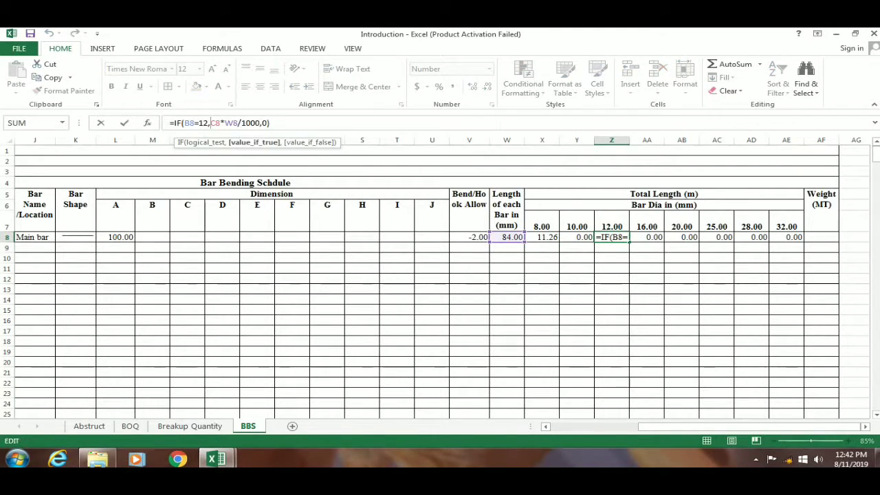
key(Delete)
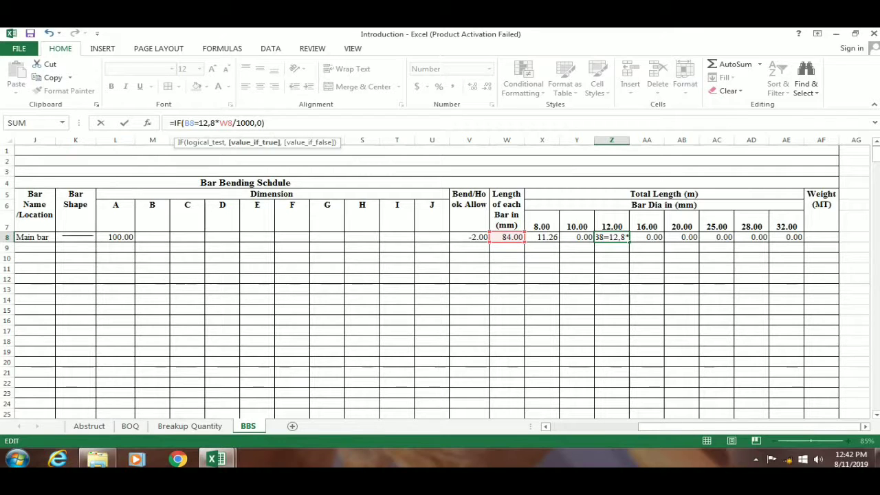
text(w)
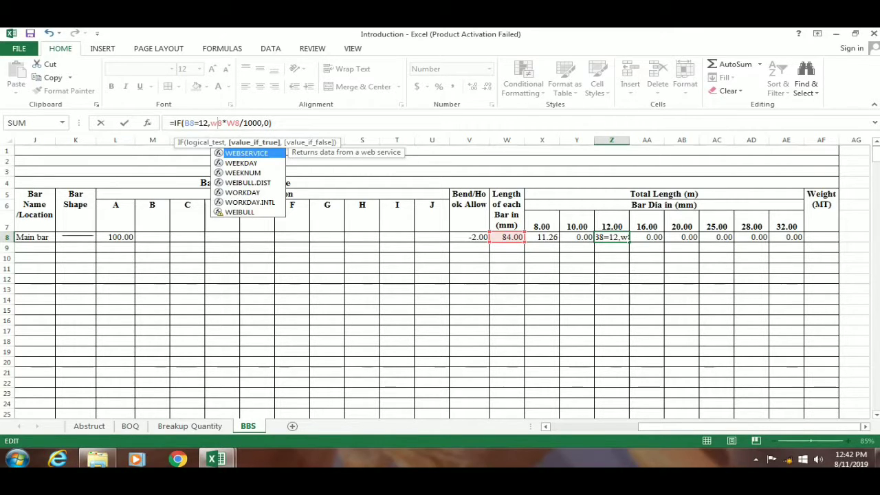
key(Right)
key(Right)
key(Delete)
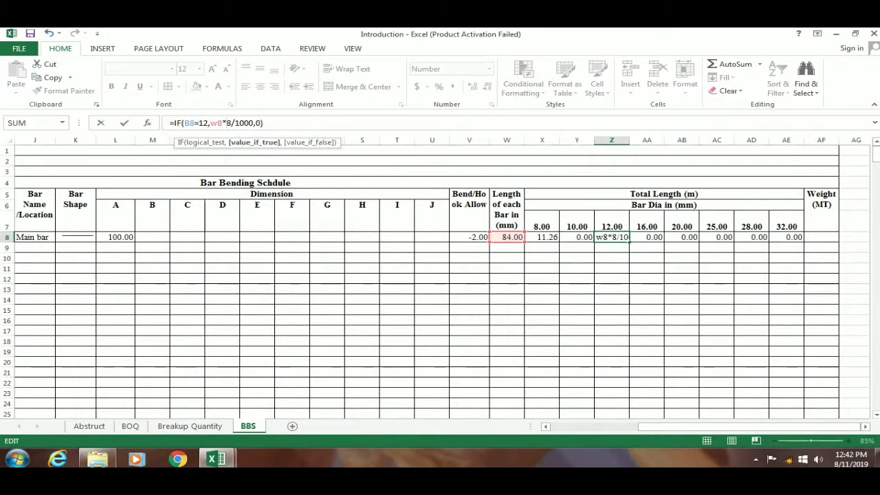
key(Return)
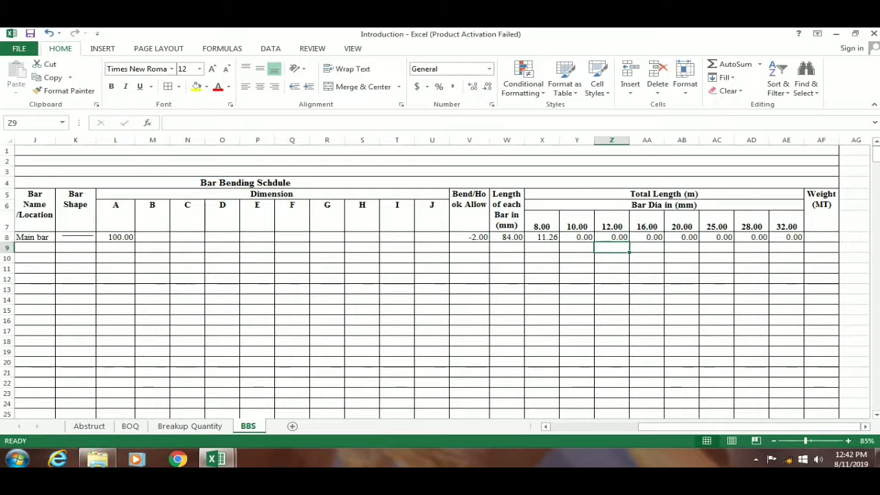
- Point the 16 mm formula in AA8 at the W8 bar length
key(Right)
key(Up)
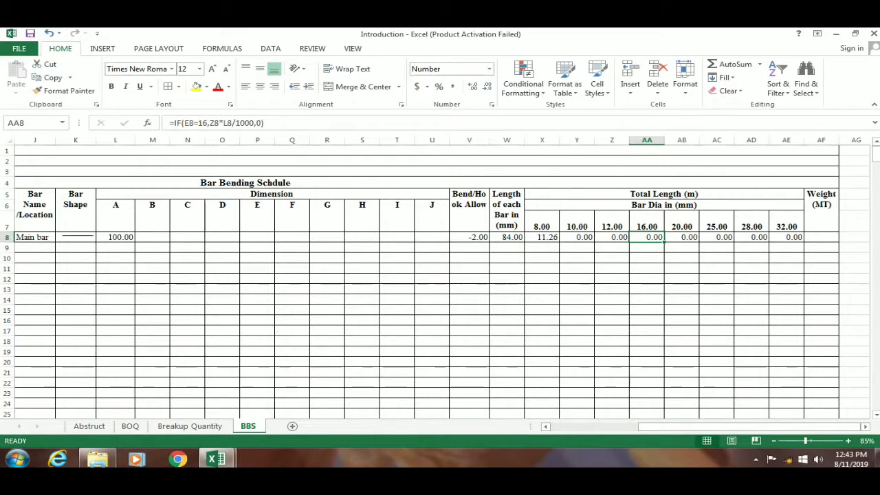
click(209, 123)
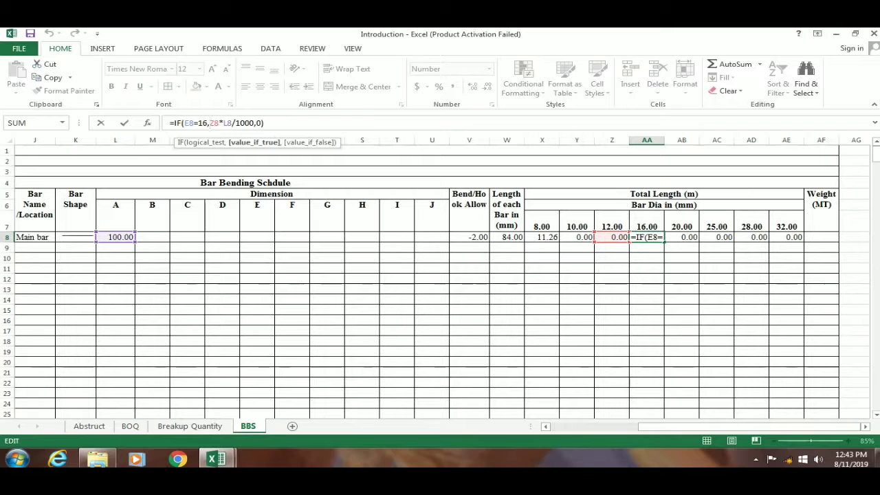
key(Delete)
key(Delete)
text(w8)
key(Right)
key(Delete)
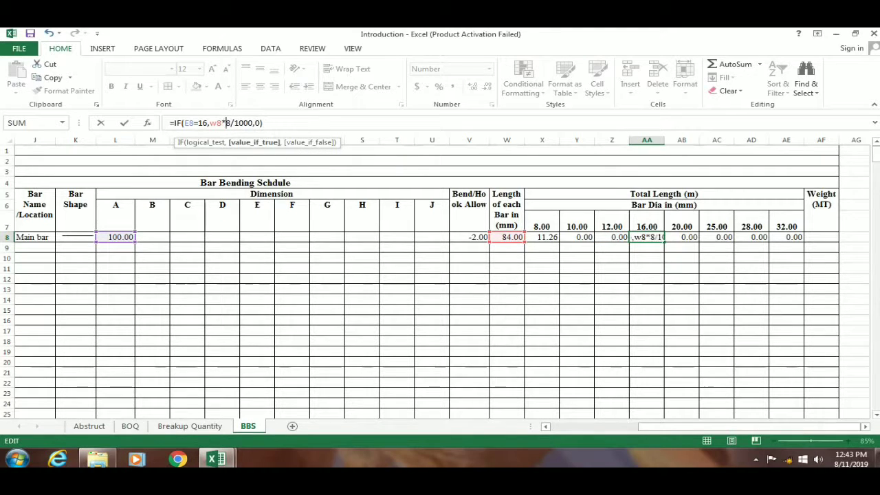
text(w)
key(ctrl+Return)
key(ctrl+c)
- Point the 20 mm formula in AB8 at the W8 bar length
key(Right)
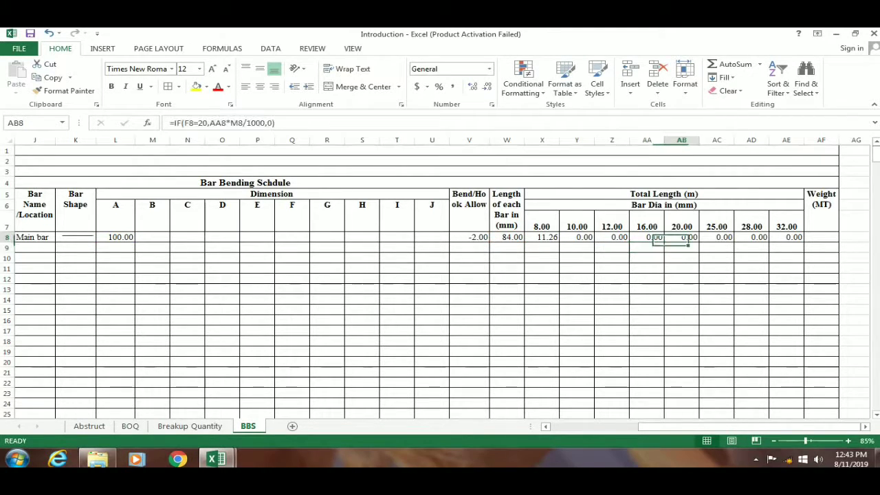
key(Return)
click(220, 122)
key(BackSpace)
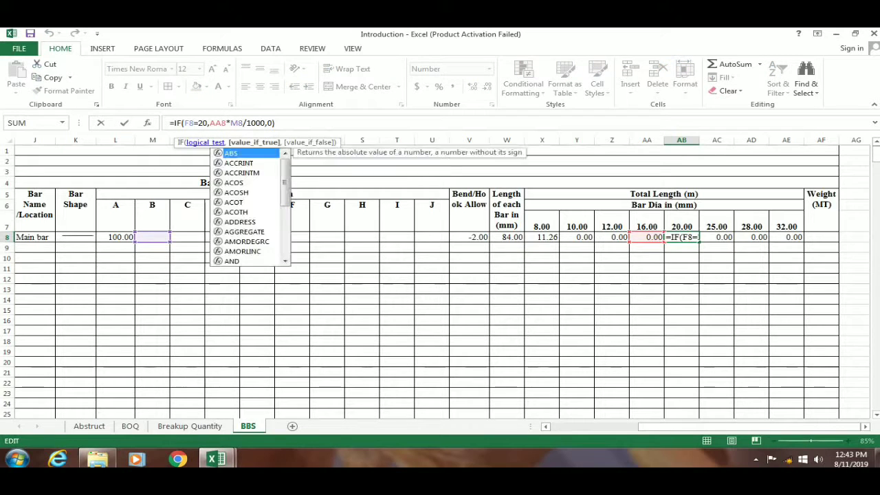
key(BackSpace)
text(w)
key(Right)
key(Right)
key(Right)
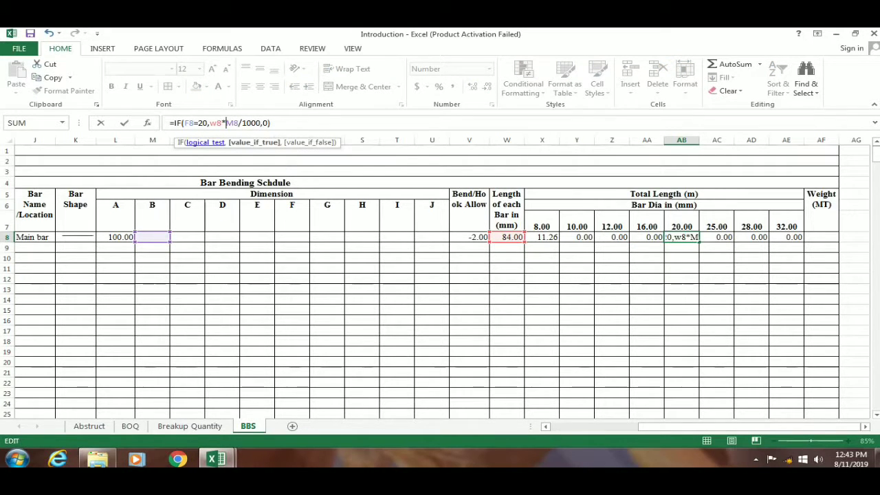
key(Return)
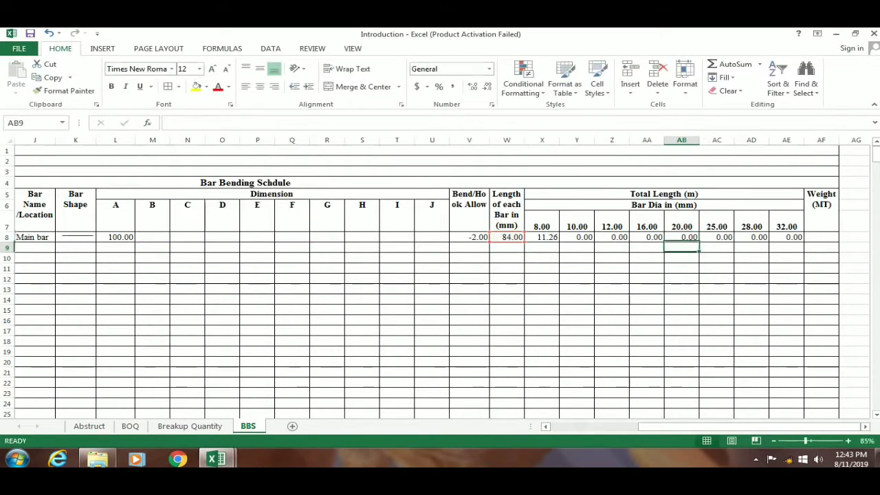
click(716, 237)
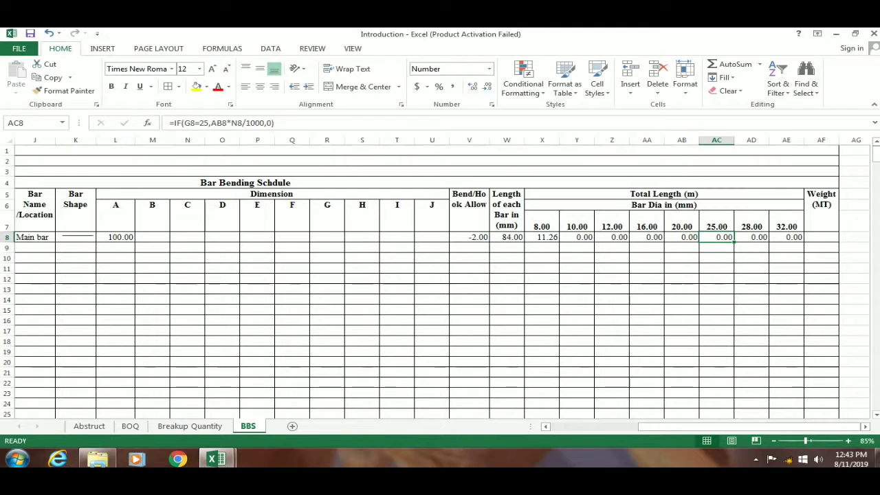
- Replace the AB8 length reference in AC8's 25 mm IF formula with W
click(226, 123)
key(BackSpace)
key(BackSpace)
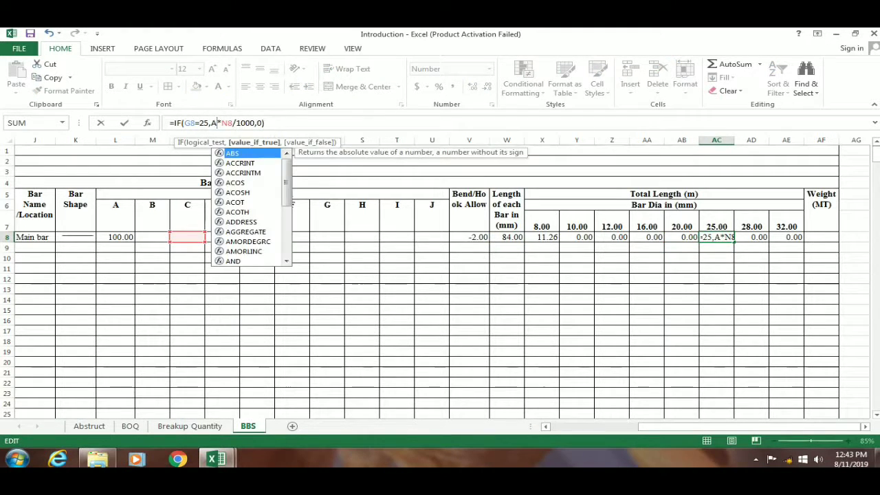
key(BackSpace)
text(w)
key(Right)
key(Right)
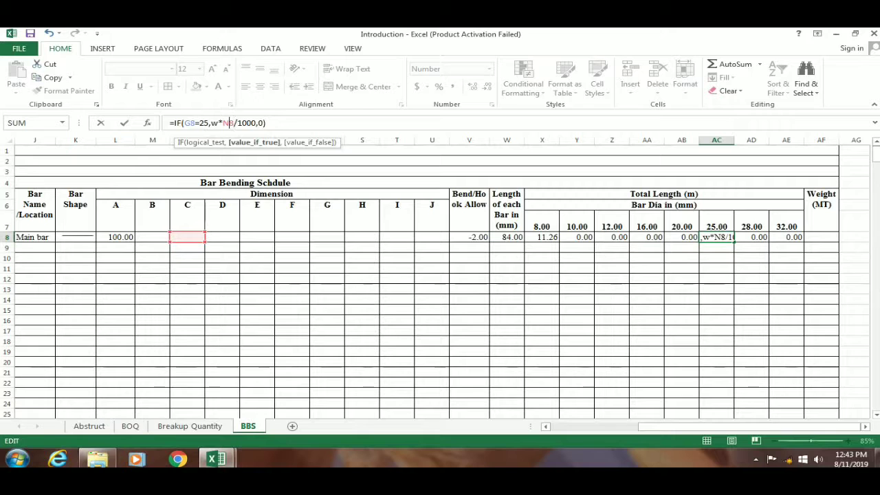
key(Return)
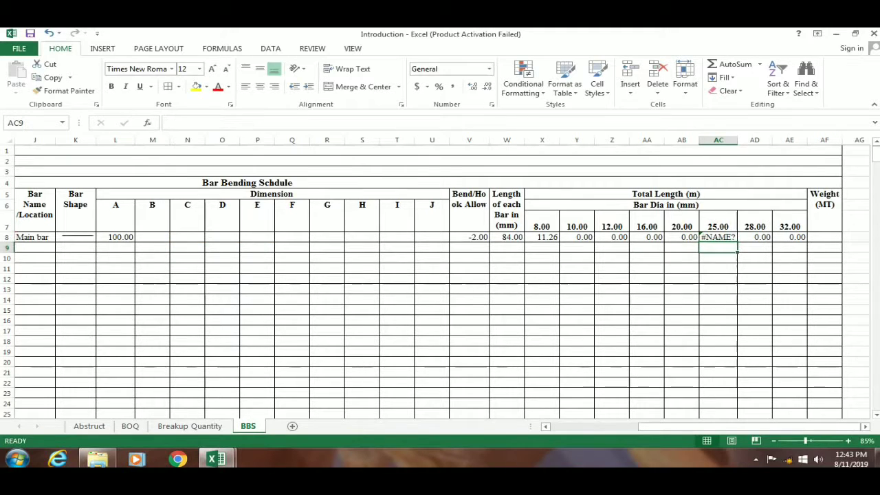
- Complete the W8 reference and fix the #NAME? error so AC8 shows 0.00
click(718, 238)
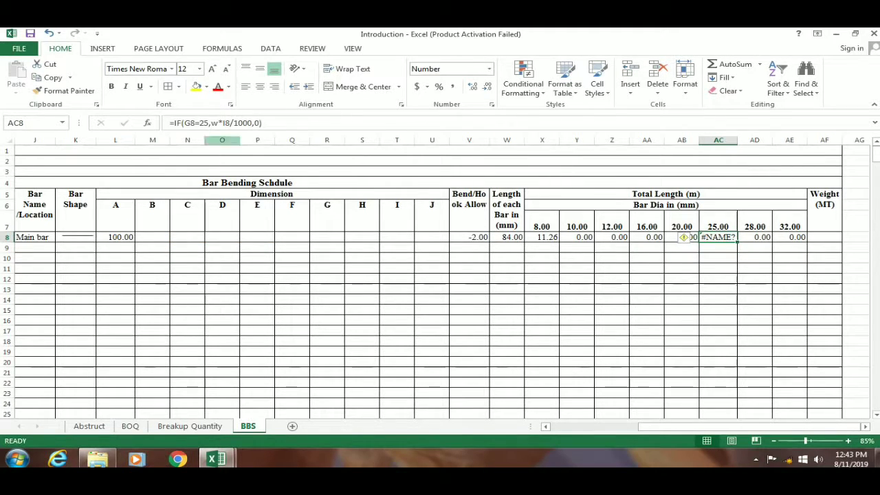
click(219, 123)
text(8)
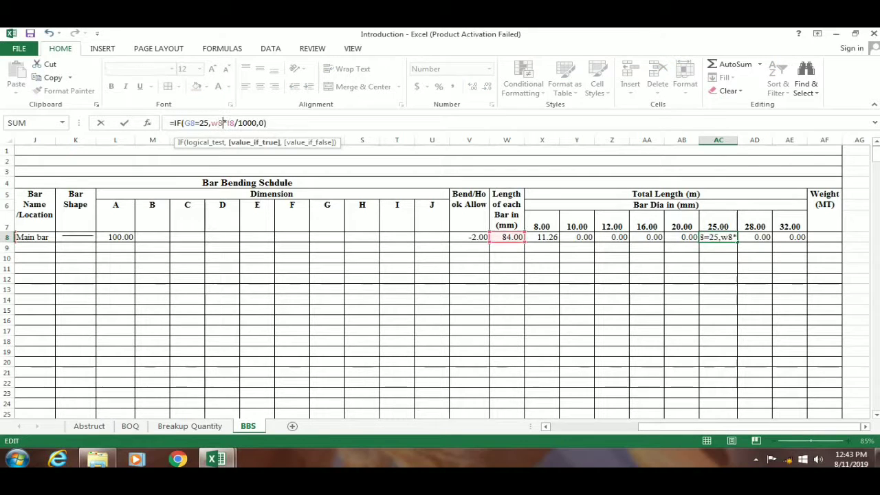
key(Return)
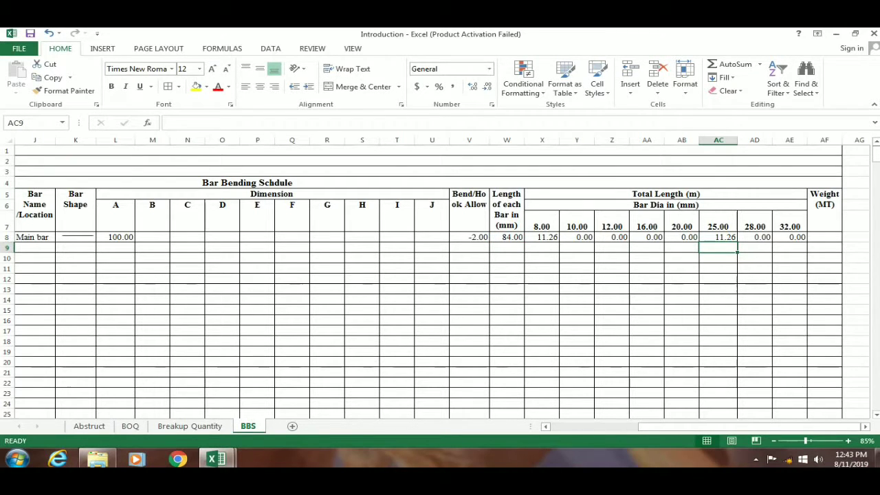
key(Up)
key(F2)
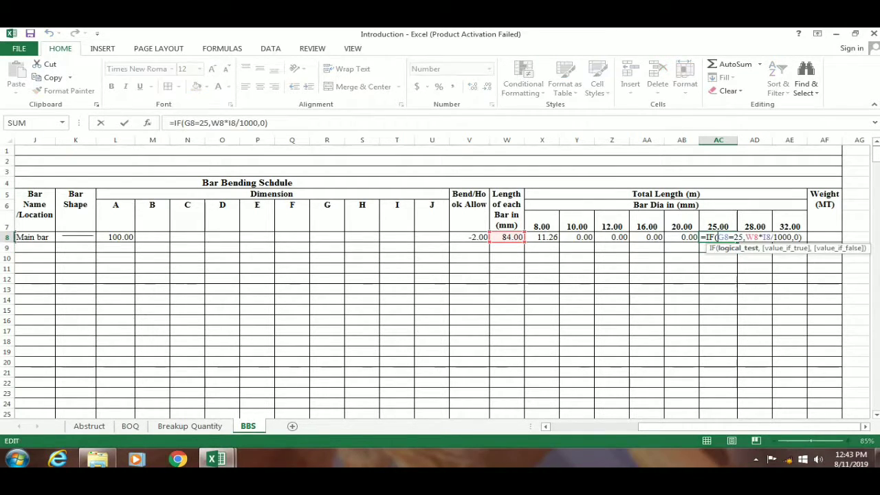
double_click(723, 237)
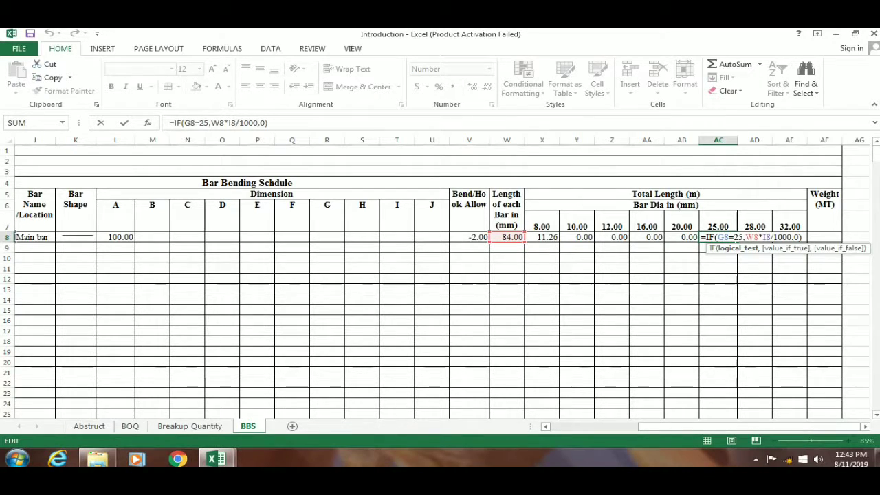
text(A)
key(Return)
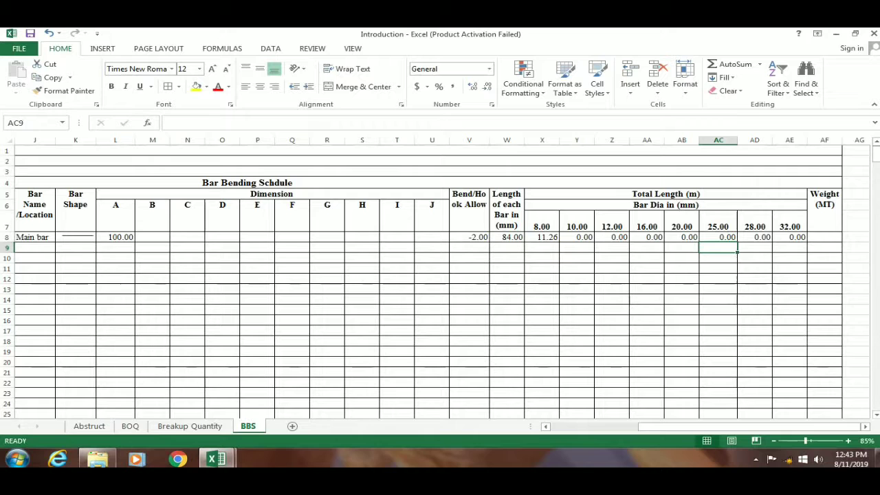
click(681, 237)
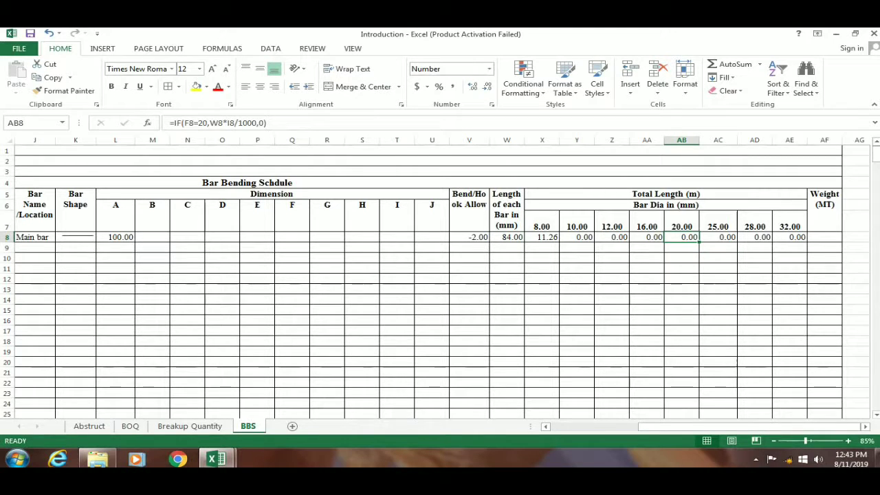
- Point the diameter test of the 20 mm and 16 mm total-length formulas at column B
click(185, 122)
key(BackSpace)
text(b)
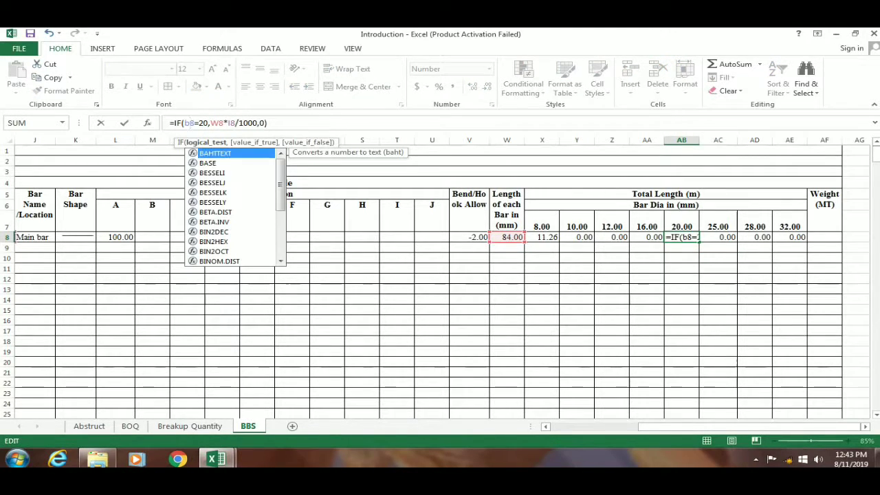
click(327, 320)
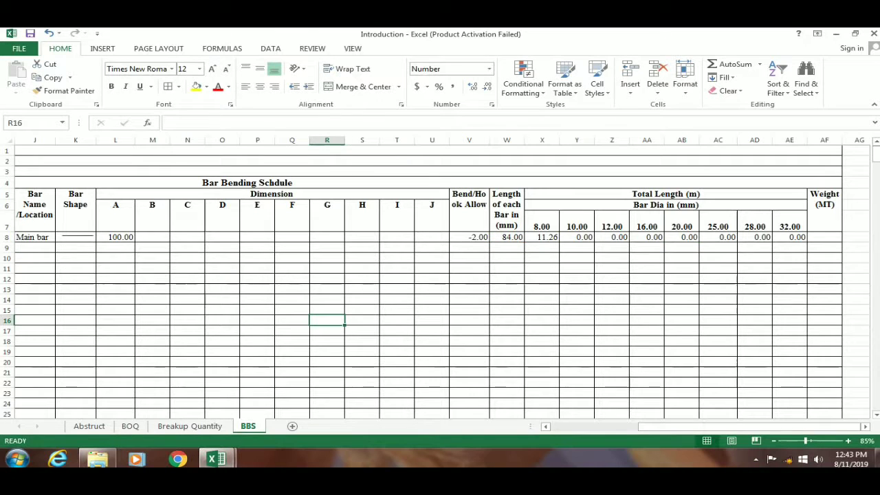
click(647, 236)
click(612, 248)
click(612, 237)
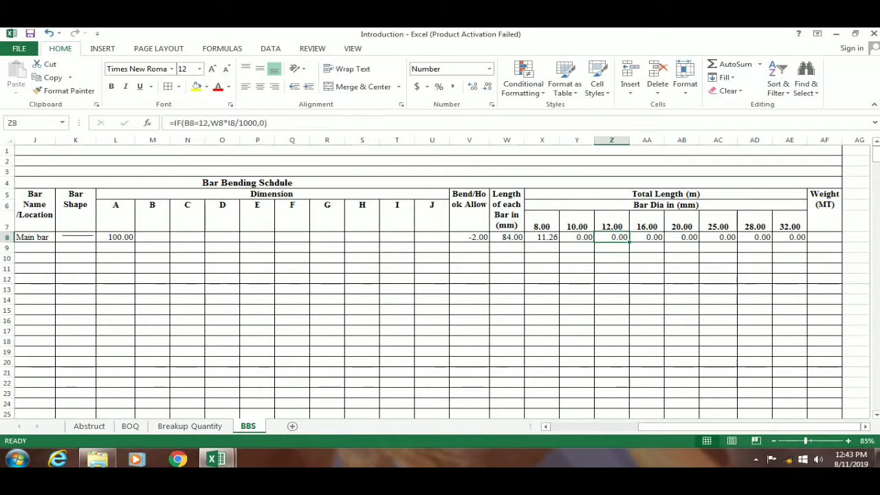
click(647, 237)
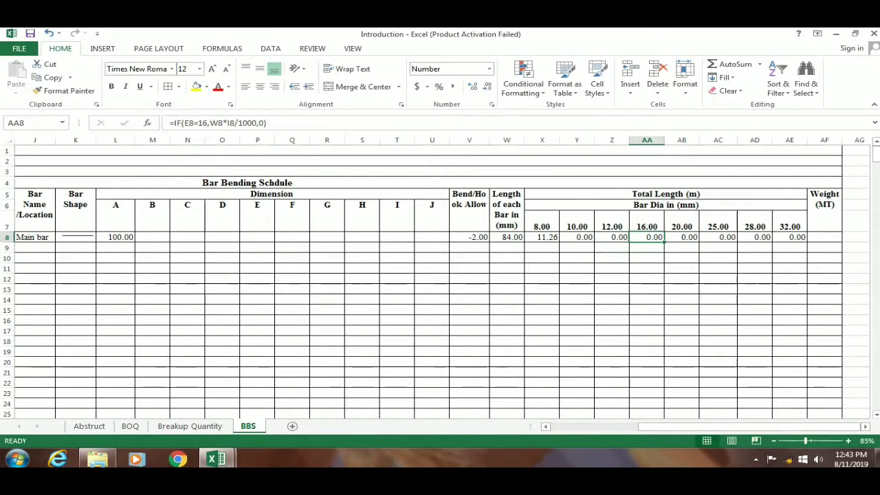
click(187, 122)
text(b)
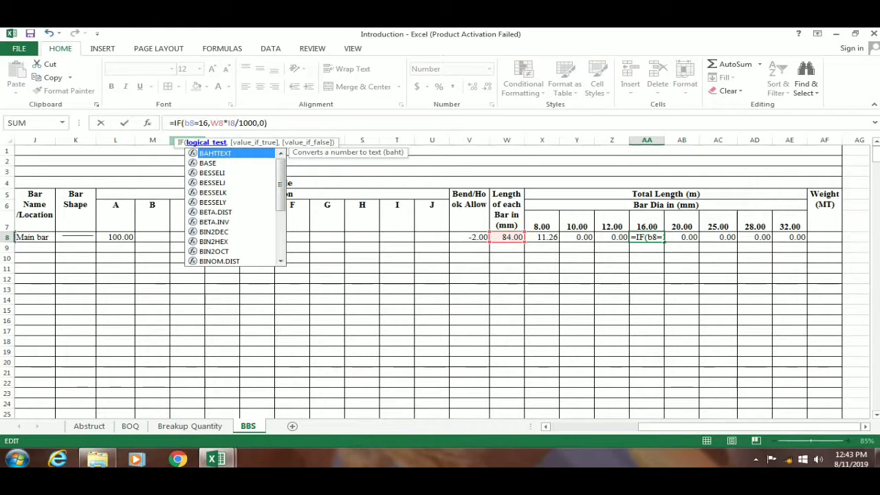
key(Return)
- Rewrite the 28 mm total-length formula to test B8 and use W8 as the length
click(755, 236)
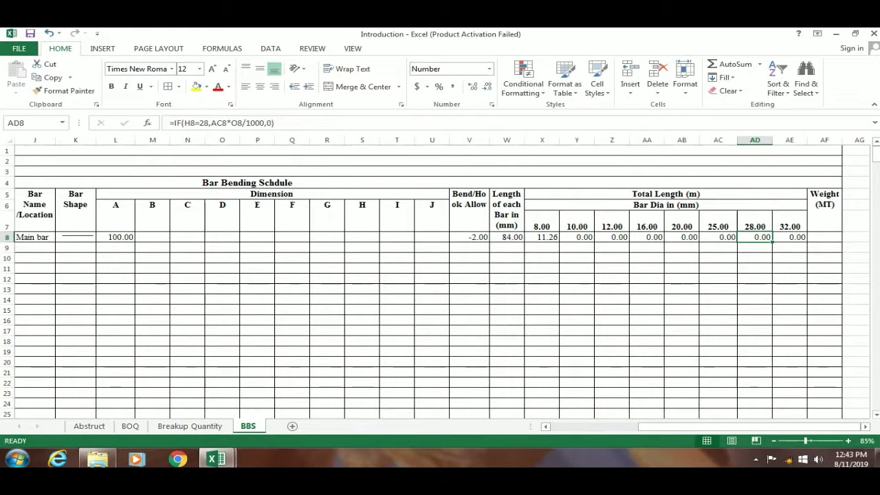
click(756, 459)
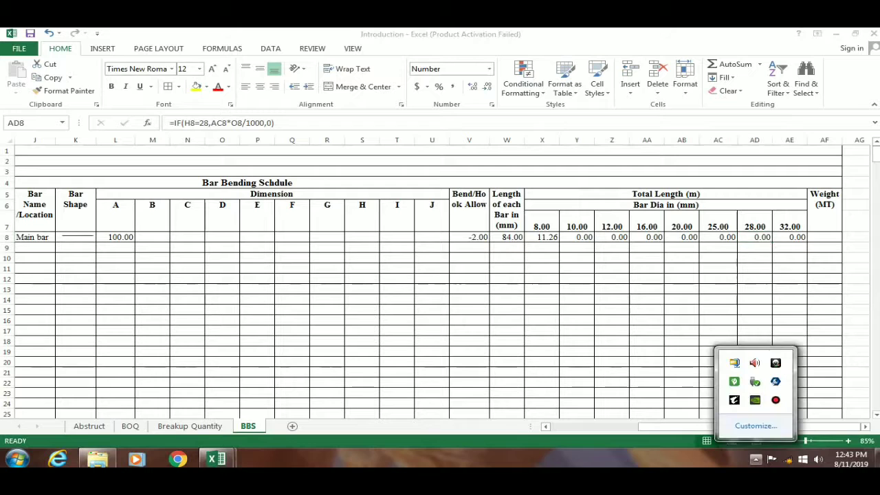
click(756, 460)
key(alt+Tab)
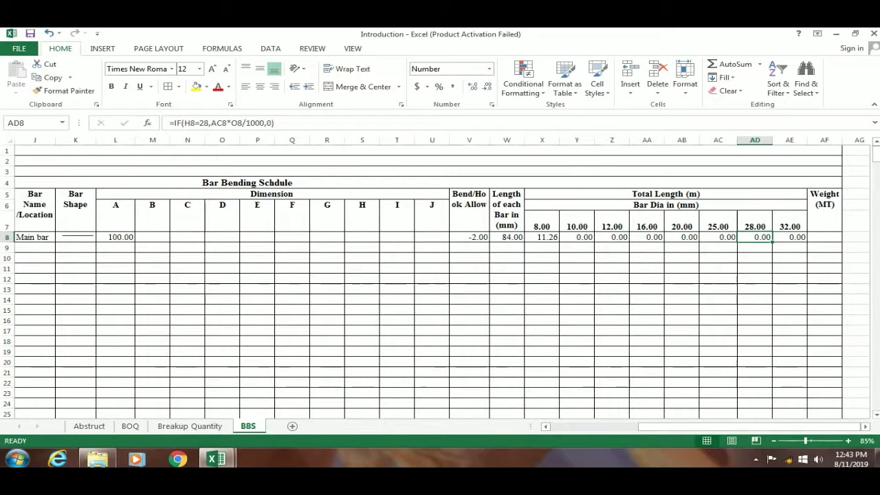
click(188, 122)
key(BackSpace)
text(b)
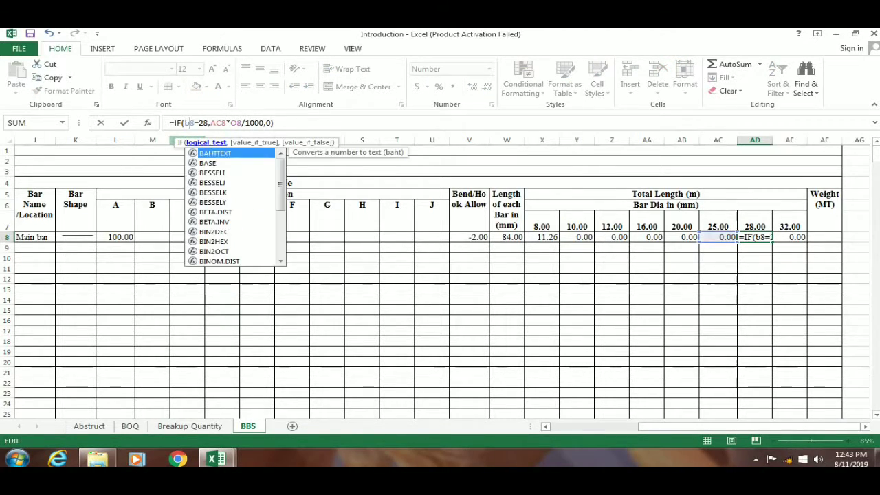
click(221, 122)
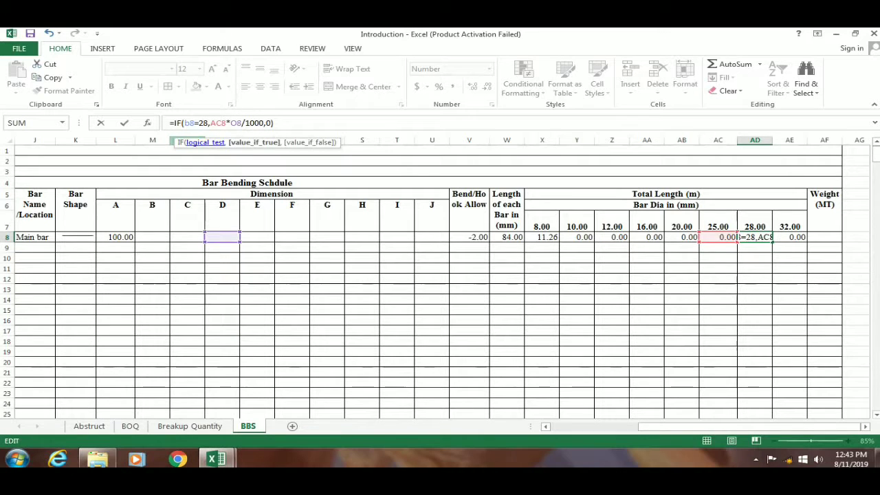
key(BackSpace)
key(BackSpace)
text(w)
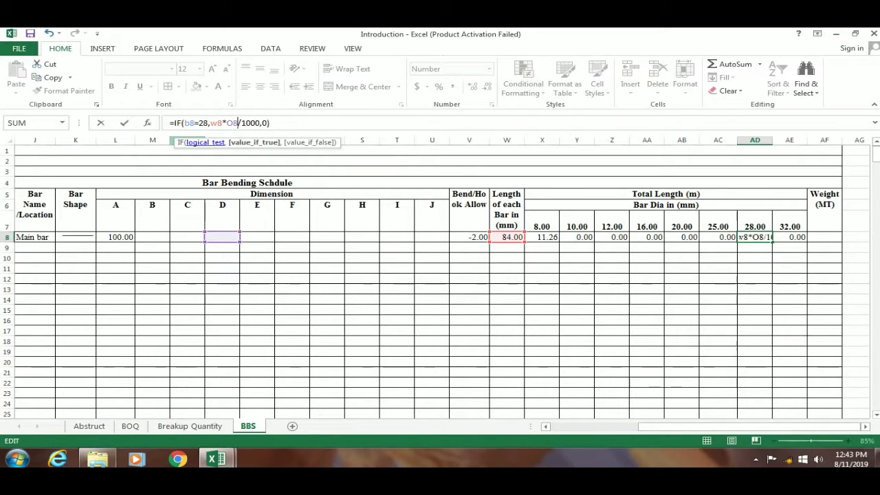
key(BackSpace)
text(c)
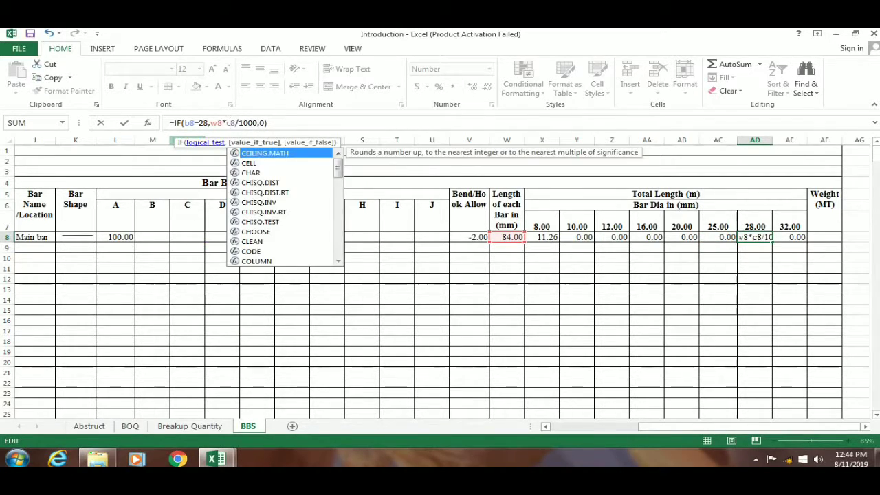
key(Escape)
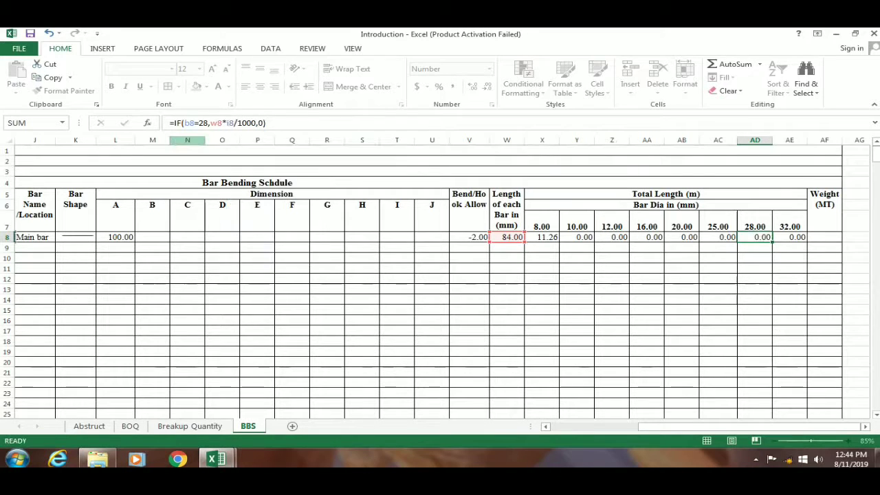
key(Return)
- Change the 32 mm formula in AE8 to =IF(B8=32,W8*I8/1000,0)
click(789, 237)
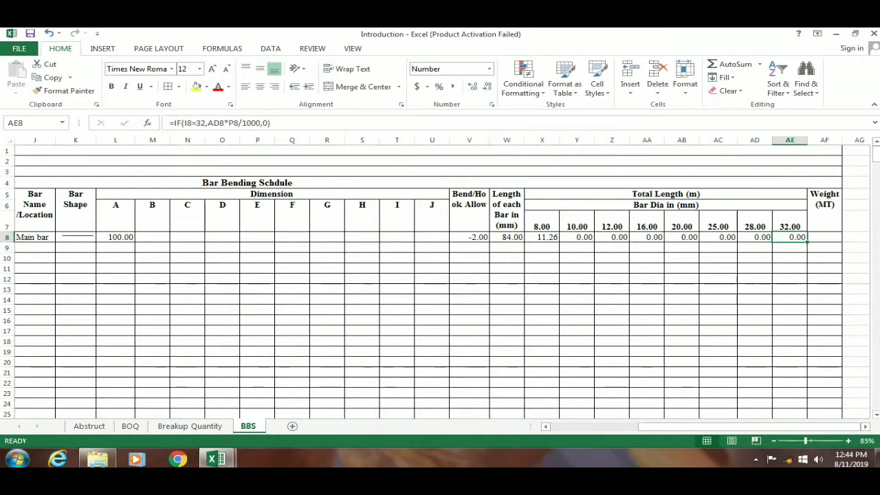
click(183, 123)
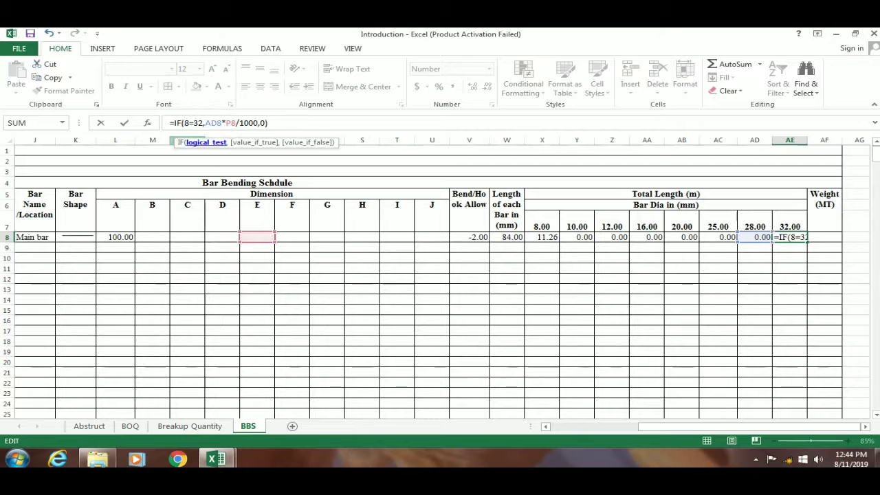
text(b)
key(Right)
key(Right)
key(Right)
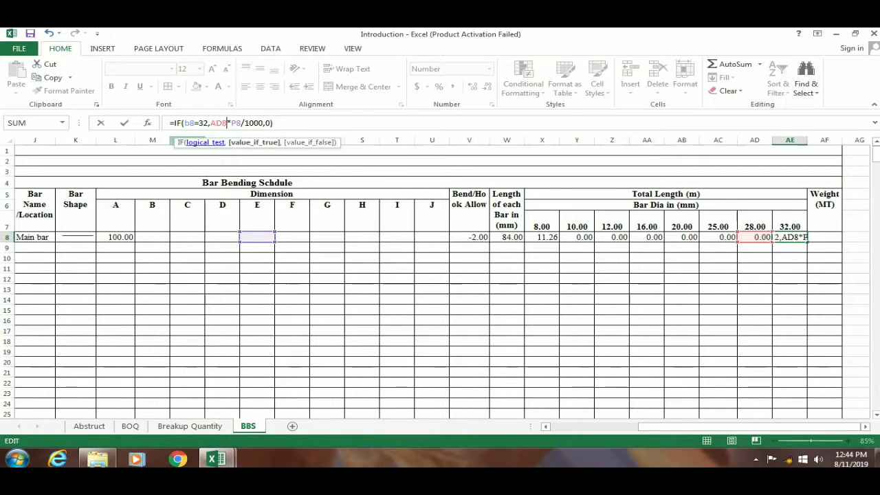
key(Left)
key(BackSpace)
key(BackSpace)
text(w)
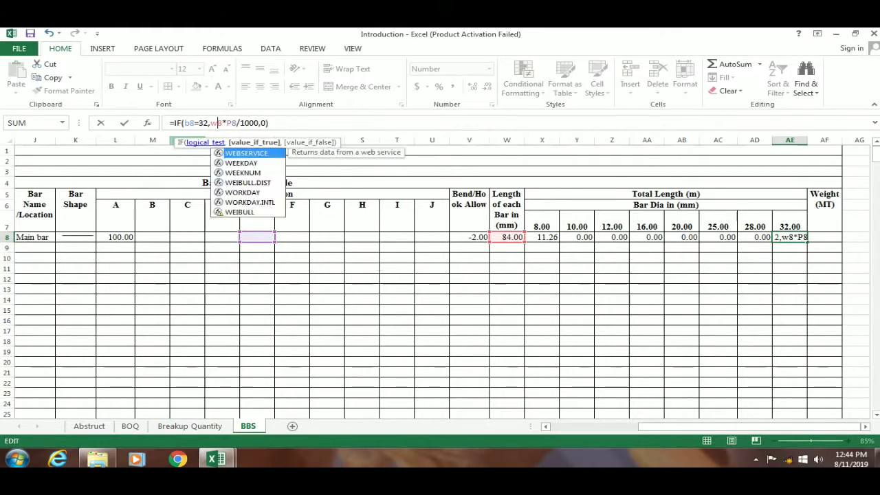
key(Right)
key(Right)
key(Delete)
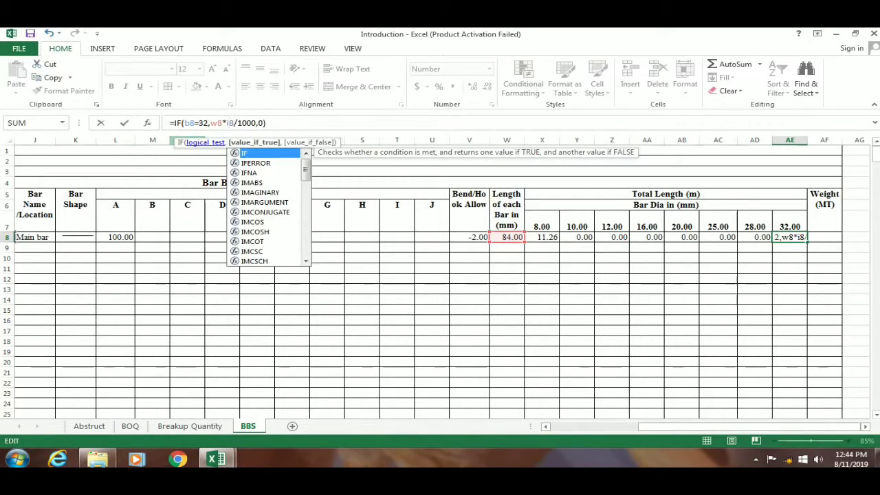
key(Return)
click(790, 278)
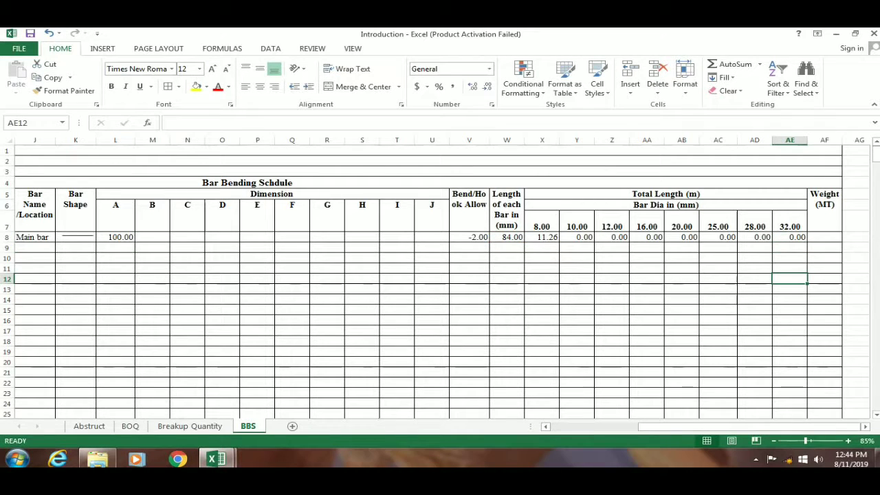
scroll(440, 278, down, 1)
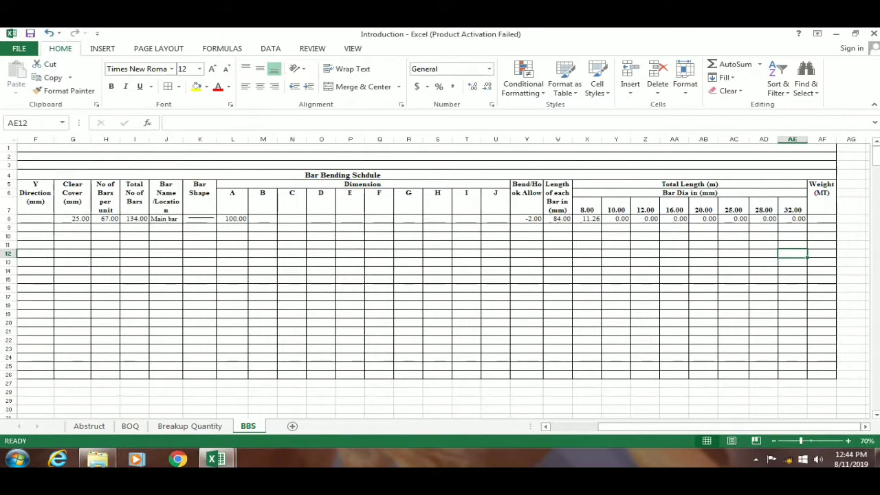
scroll(440, 278, up, 1)
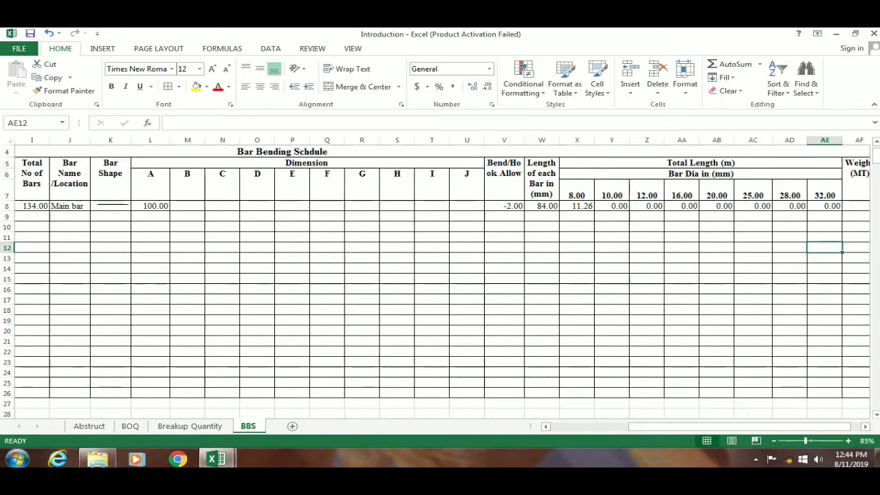
double_click(611, 205)
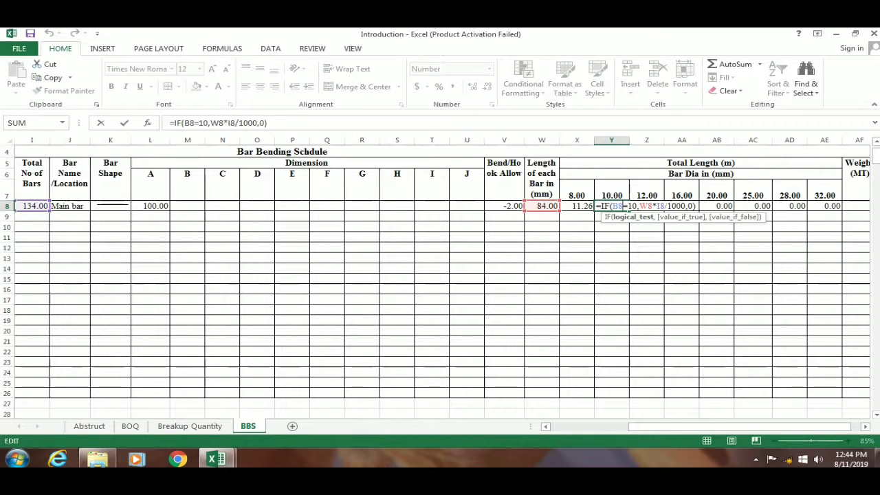
drag(739, 427, 660, 427)
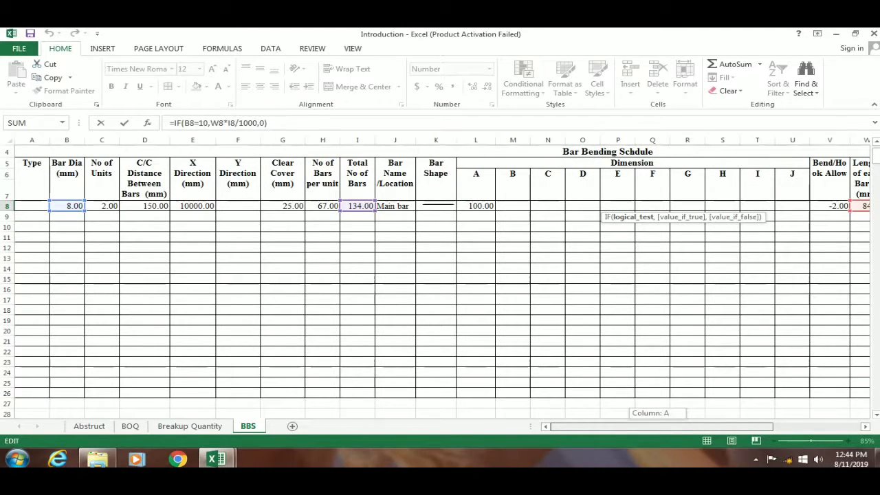
drag(660, 426, 730, 426)
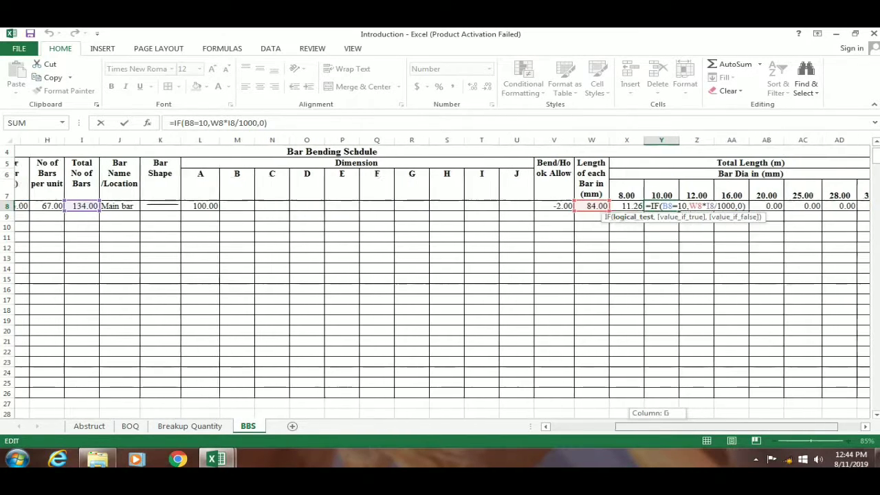
drag(730, 427, 748, 426)
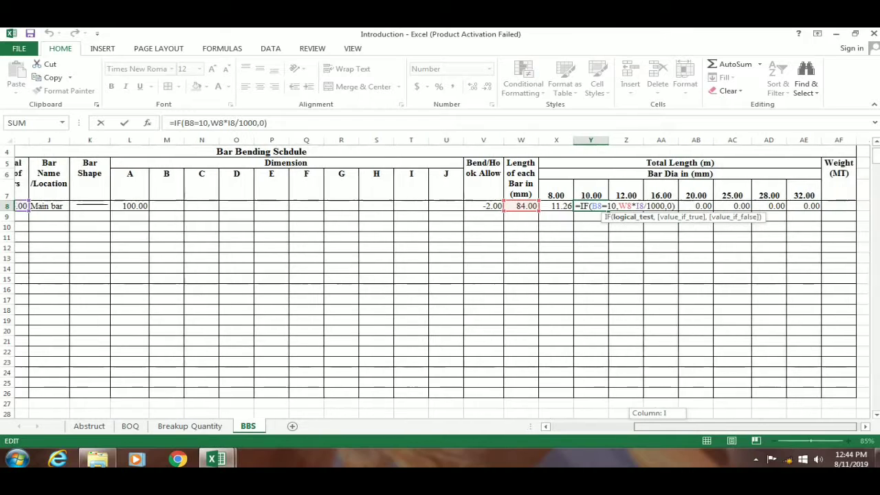
key(Return)
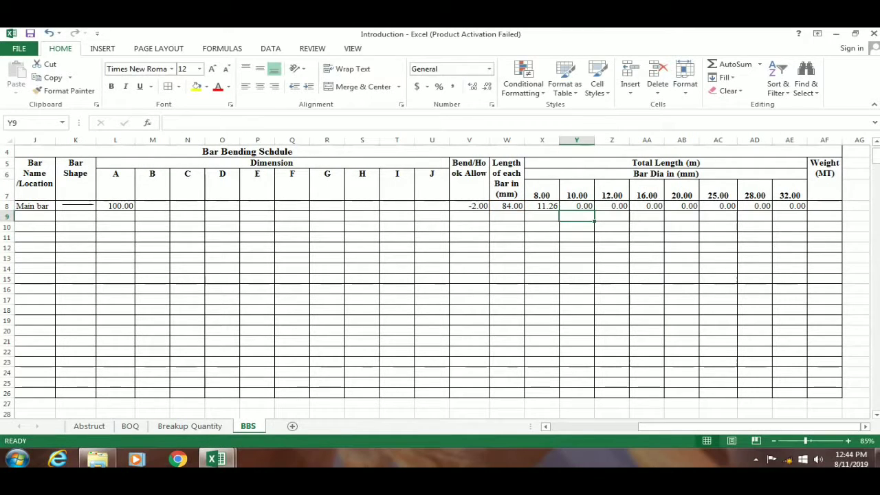
click(646, 206)
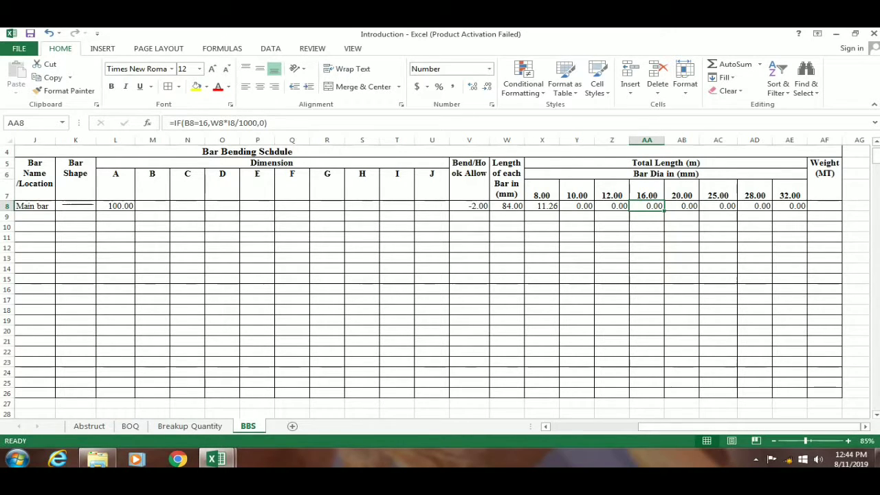
key(F2)
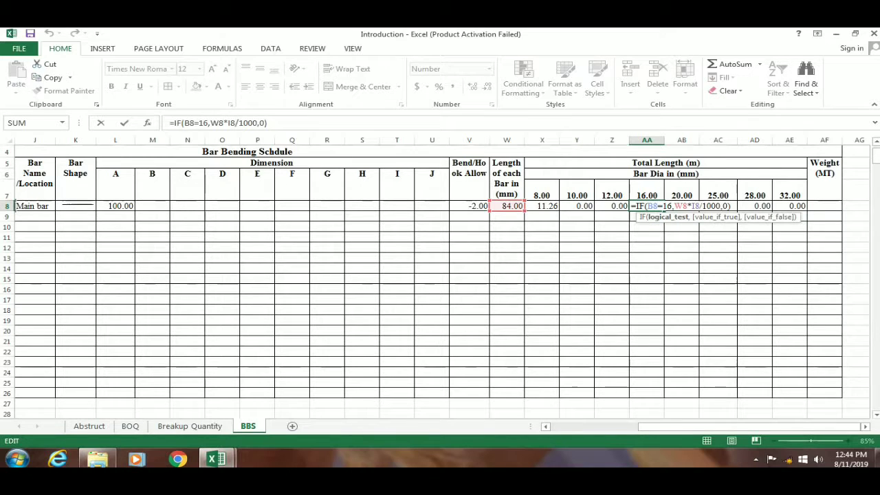
key(Return)
click(682, 205)
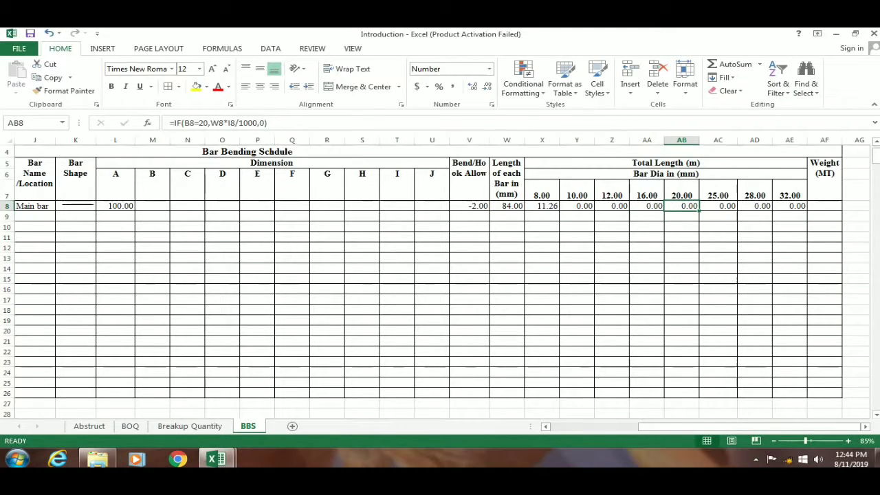
key(Right)
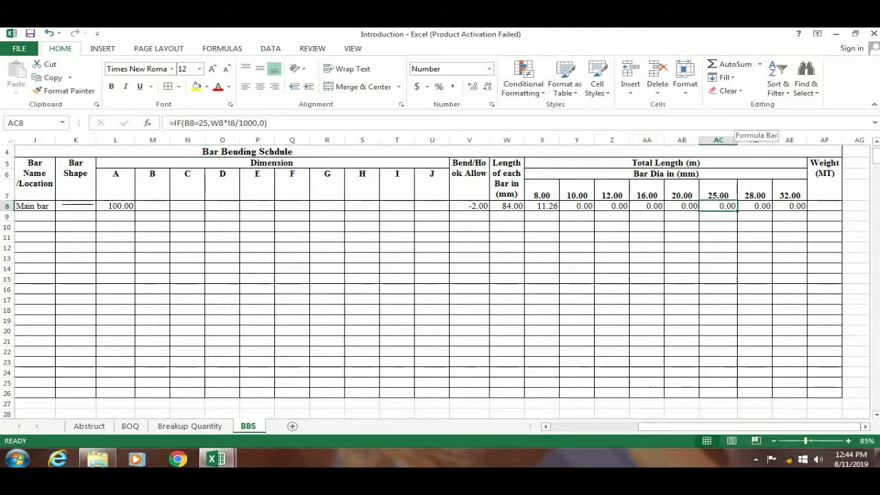
key(Right)
key(Right)
key(Right)
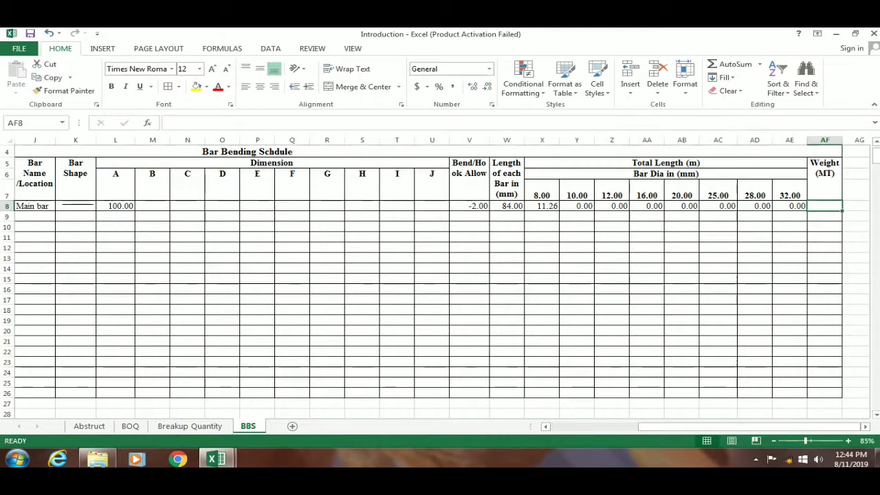
- Clear the total-length block in rows 8–25 and middle-align the Weight (MT) heading
drag(542, 206, 789, 383)
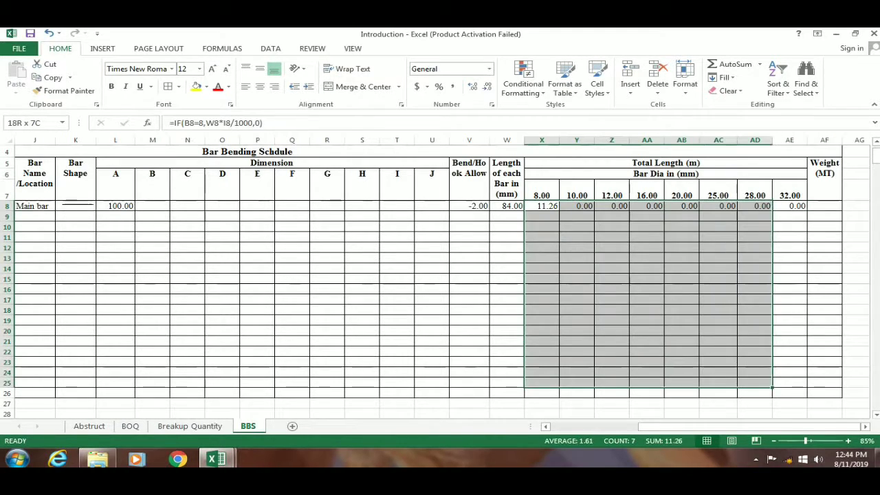
click(507, 300)
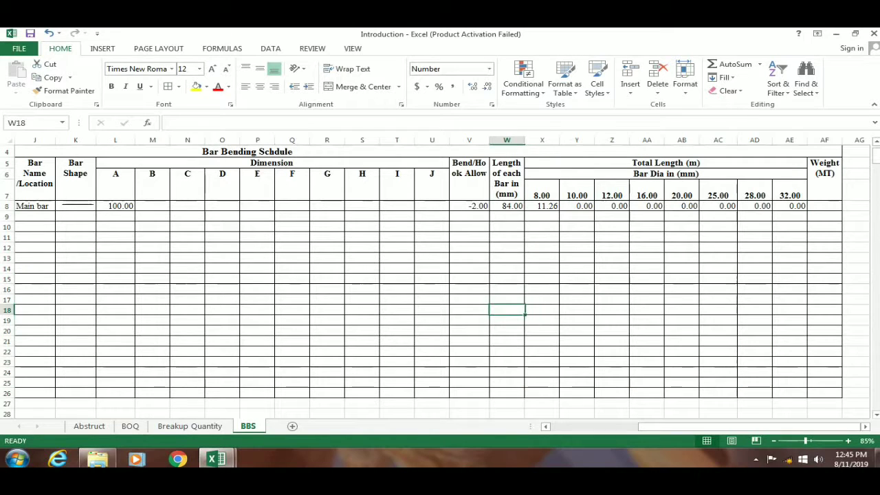
click(542, 300)
click(825, 206)
click(825, 173)
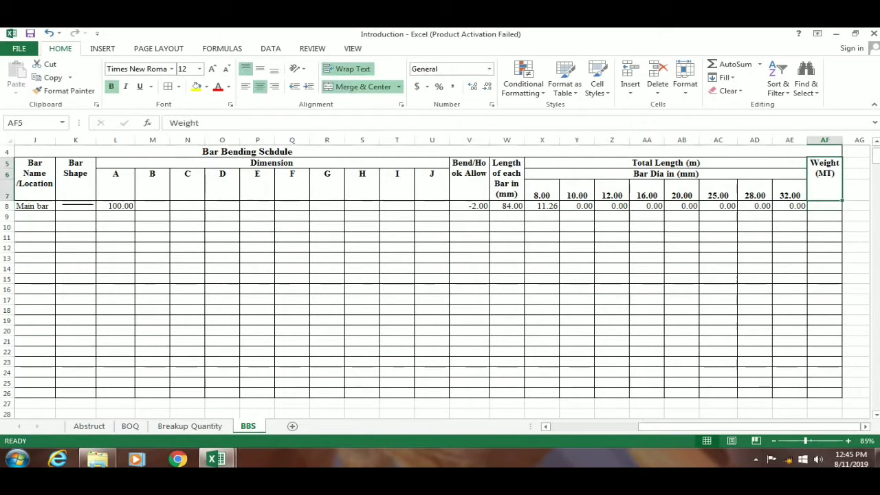
click(260, 68)
- Check Weight cell AF8 unchanged, then select cell S20 below the table
click(718, 195)
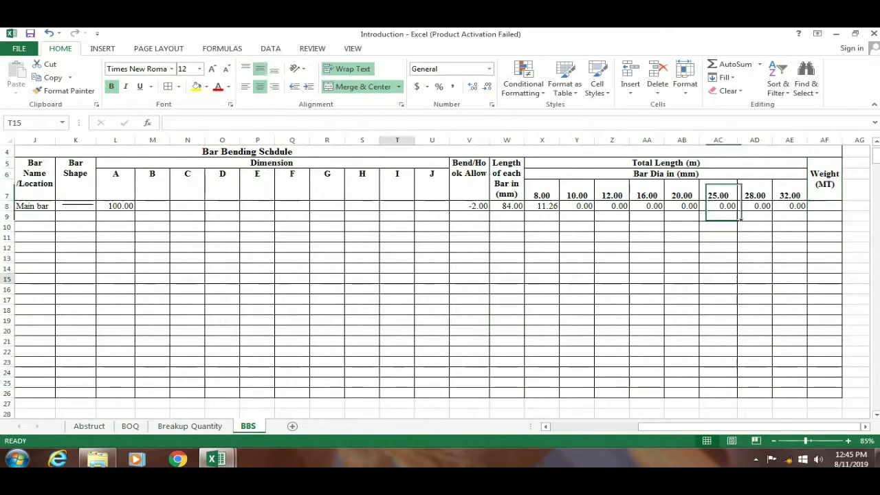
click(396, 279)
click(824, 207)
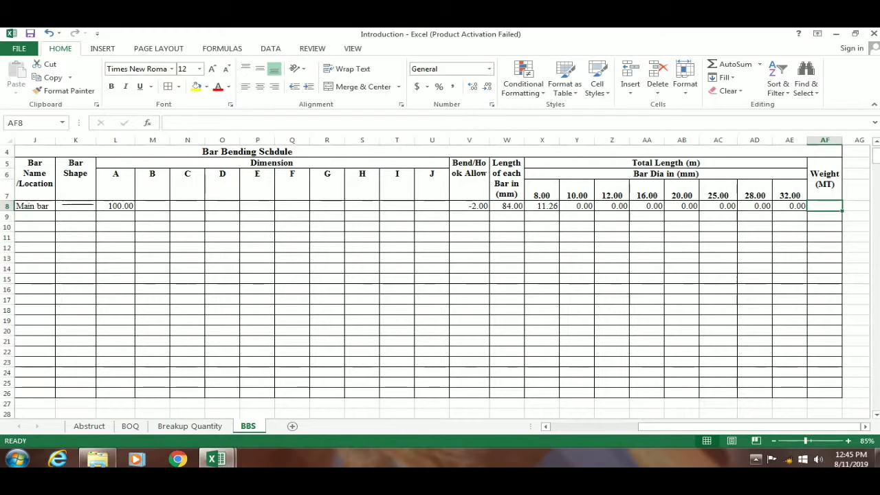
double_click(825, 206)
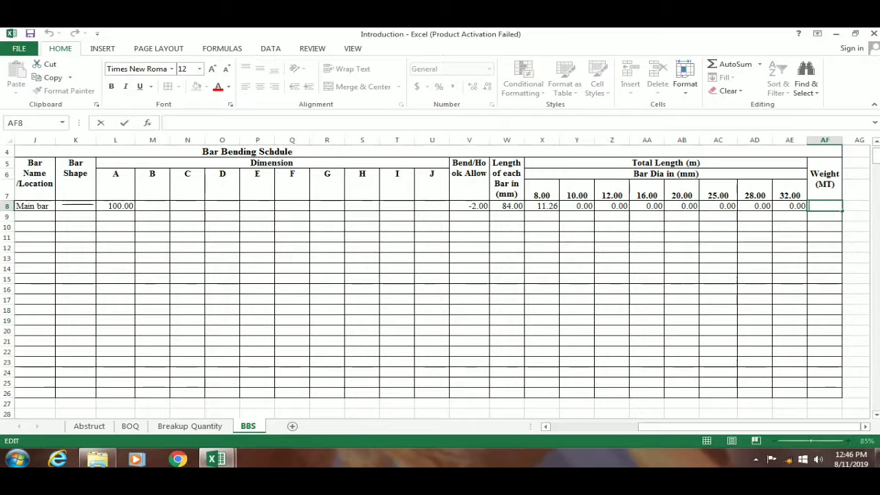
click(432, 269)
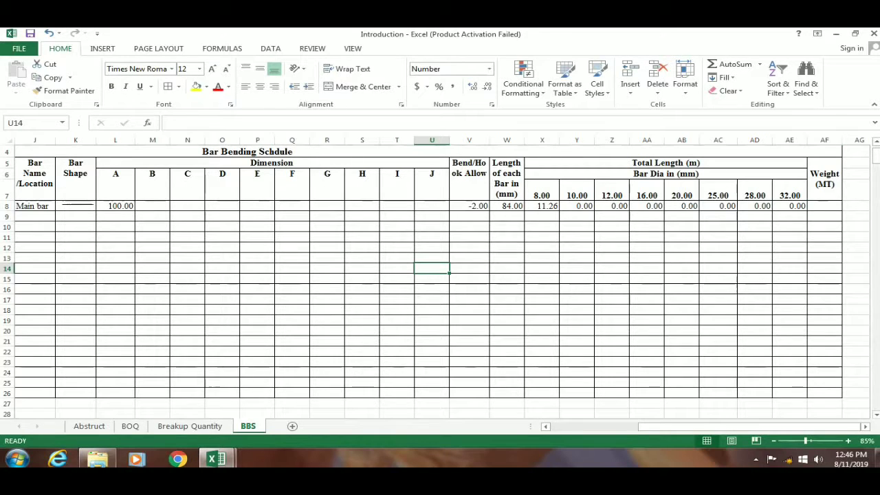
drag(432, 268, 507, 268)
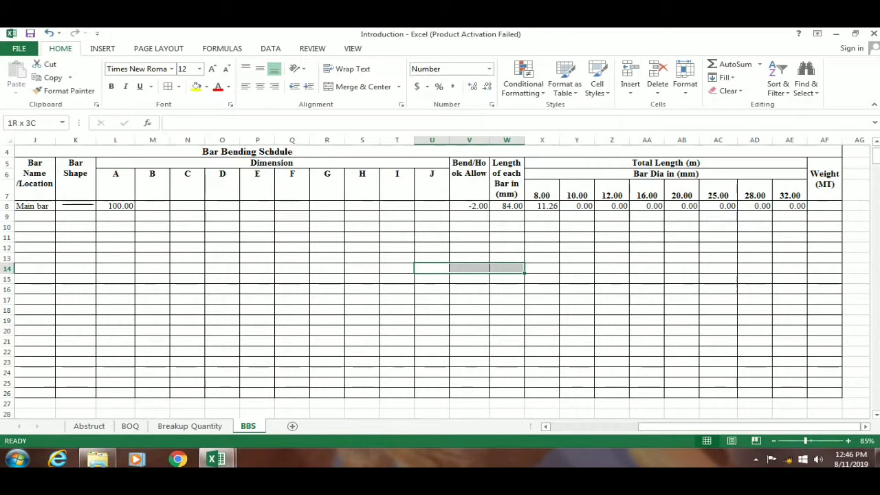
click(362, 300)
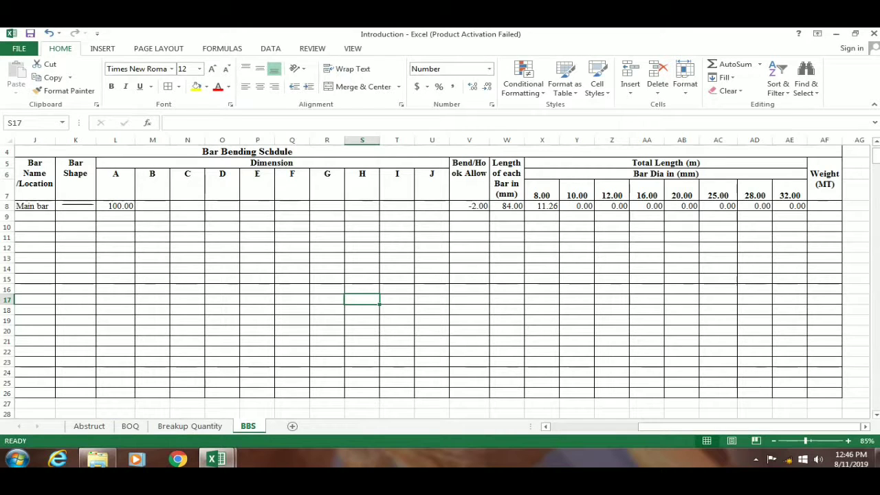
key(F2)
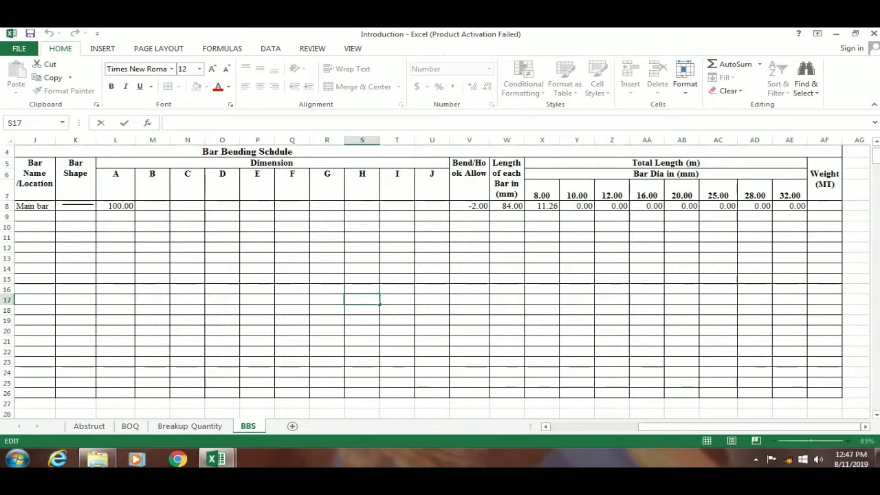
click(362, 331)
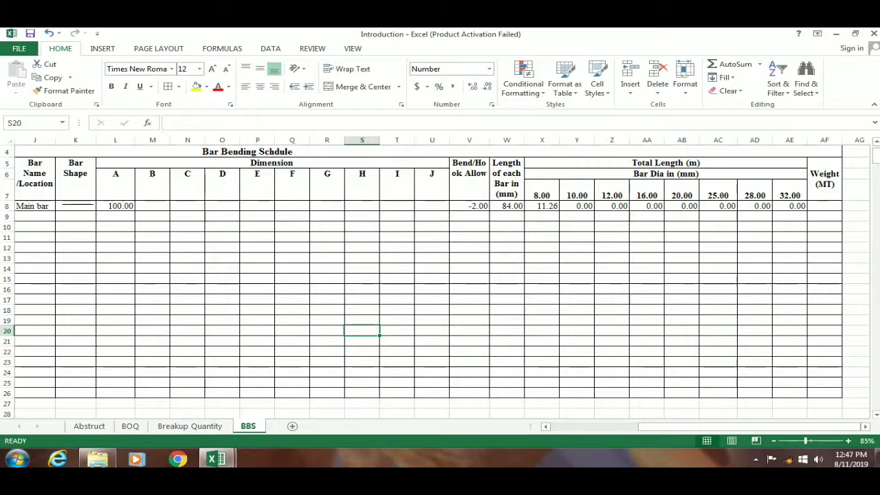
- Merge S20:U20 and label it 'Total Length in (m)'
drag(362, 331, 432, 331)
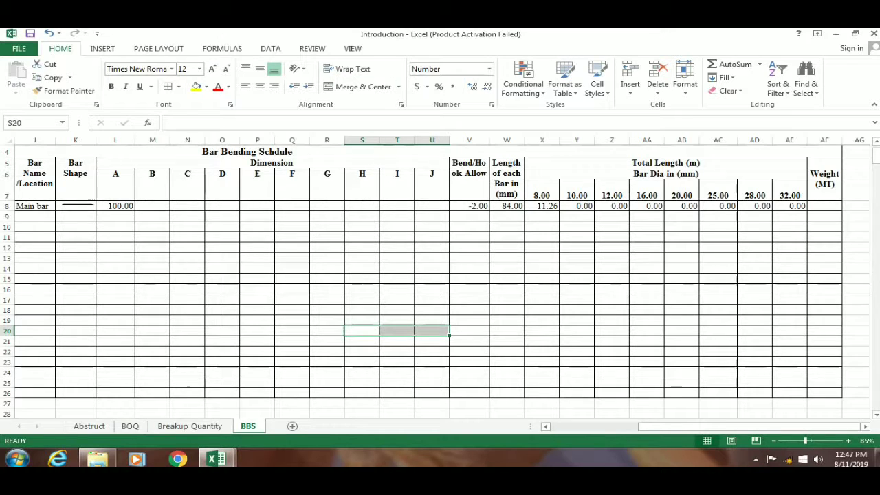
click(359, 87)
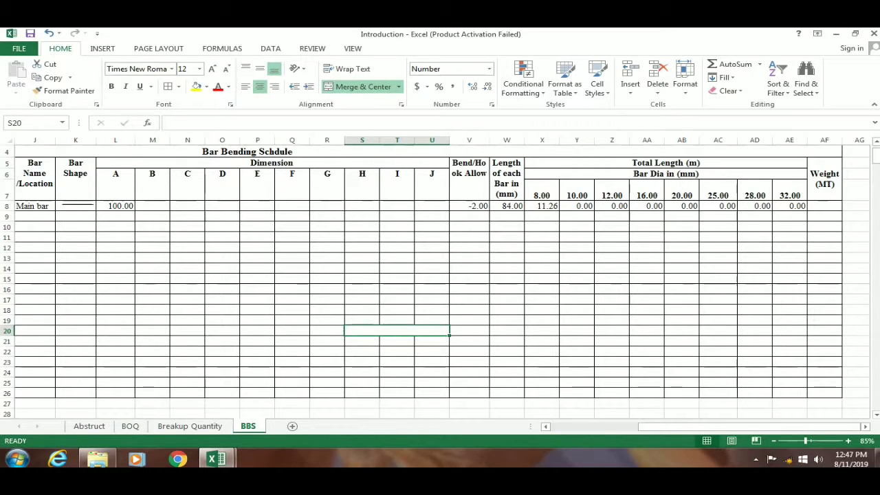
text(Total)
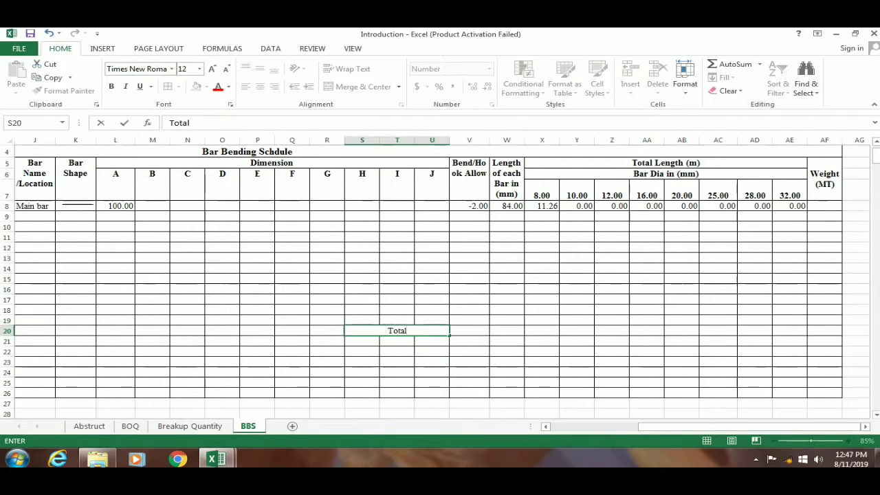
text( L)
text(ength i)
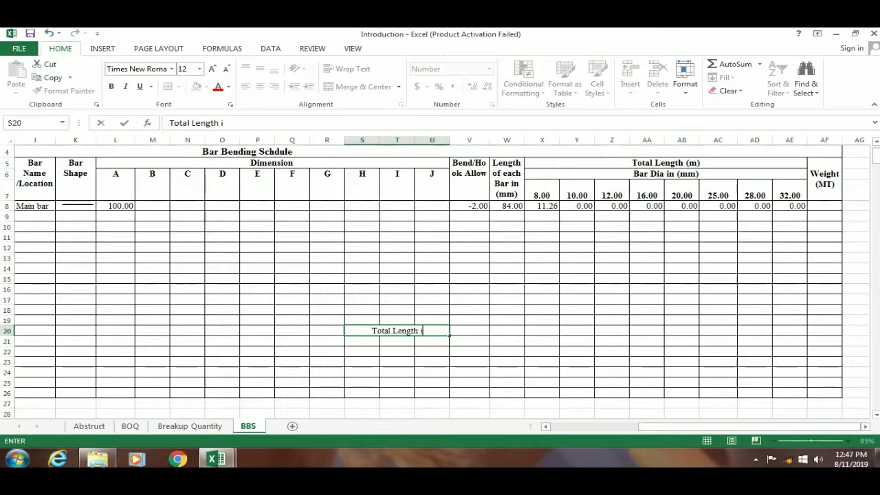
text(n ()
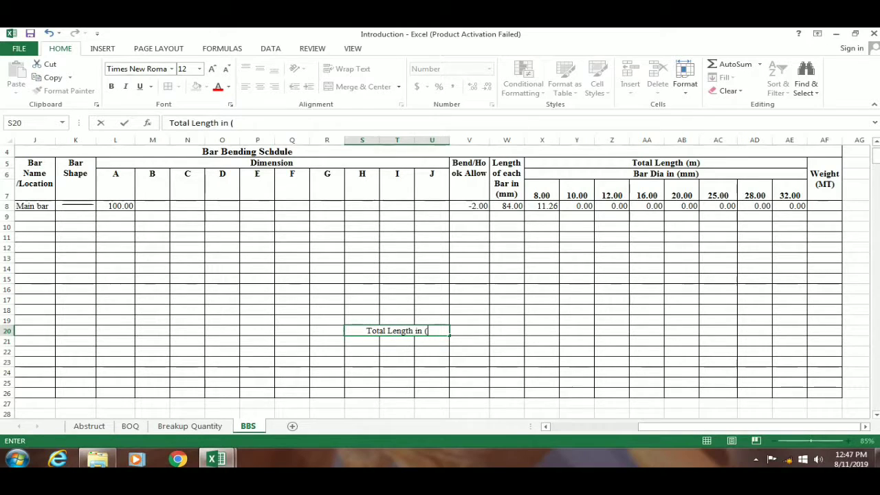
text(mm))
key(Tab)
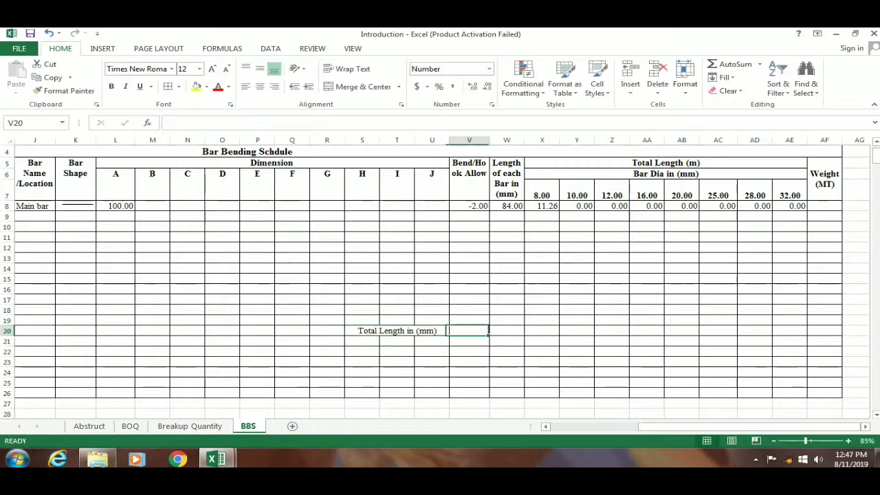
double_click(436, 330)
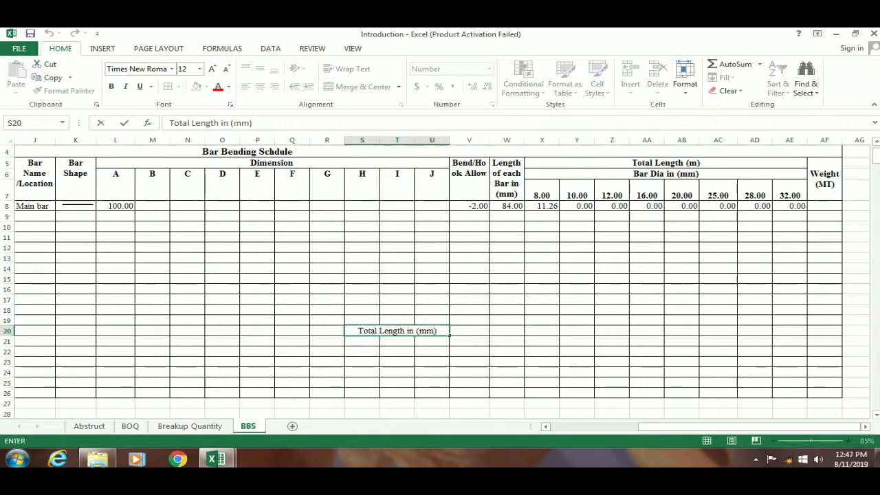
key(Left)
key(BackSpace)
key(Return)
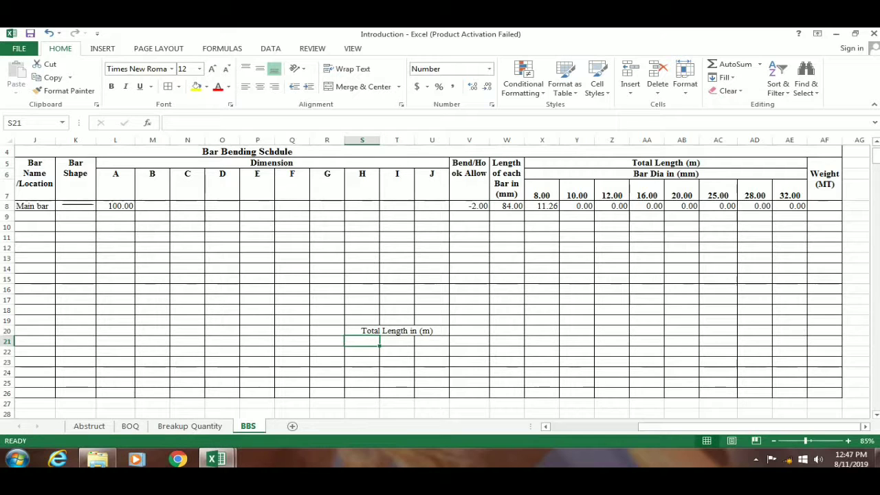
- Merge and centre S21:U21, cancelling the failed '@ Kg/m' entry after the formula error
key(shift+Right)
key(shift+Right)
key(alt+h)
text(mc)
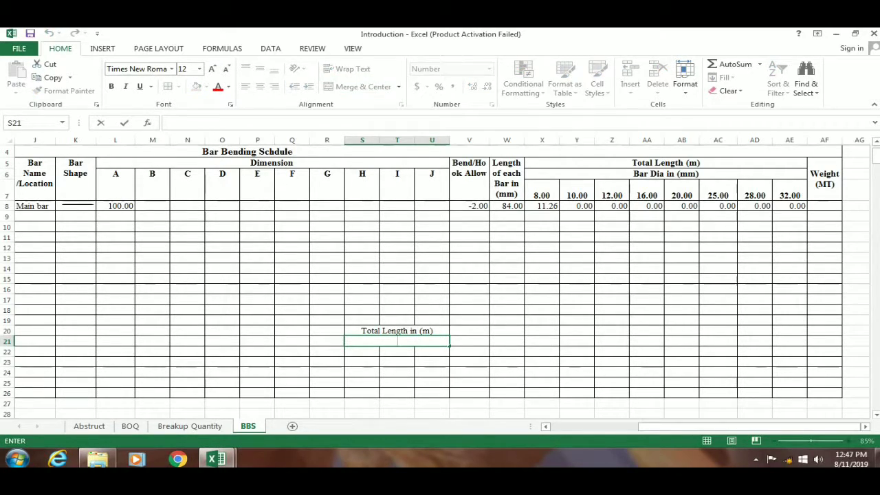
text( @ Kg)
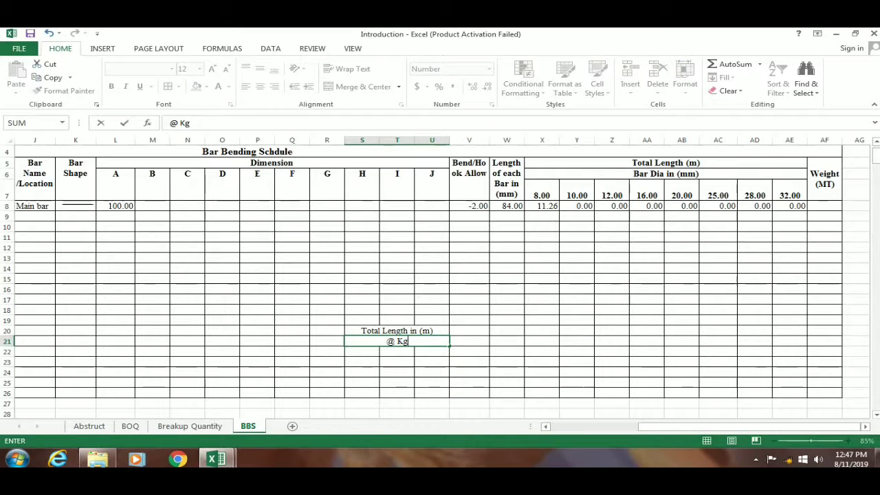
text(/m)
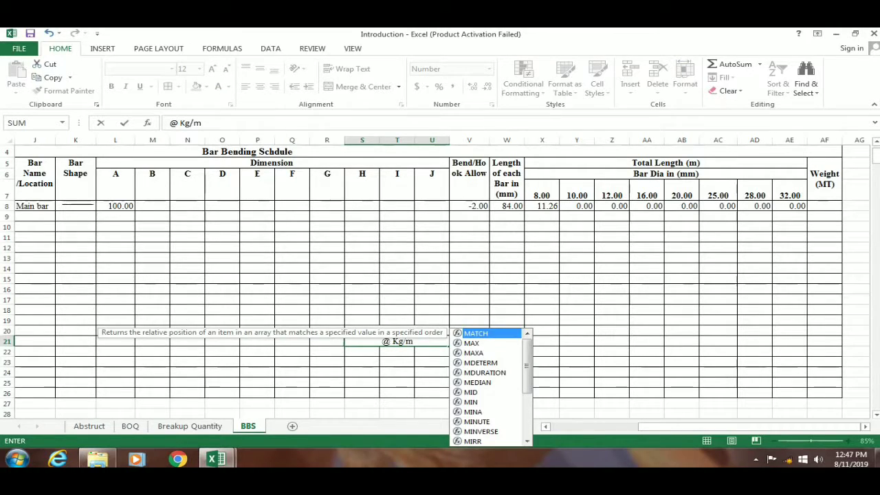
key(Return)
key(Return)
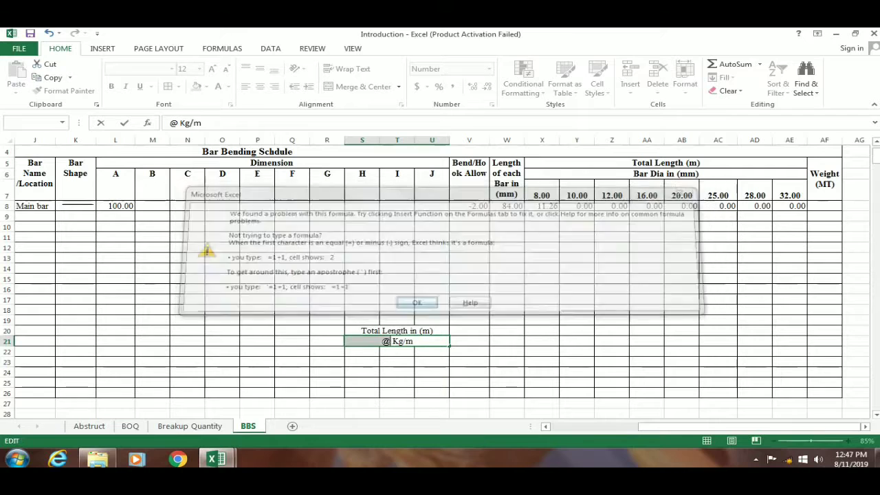
text(=)
key(Down)
key(Down)
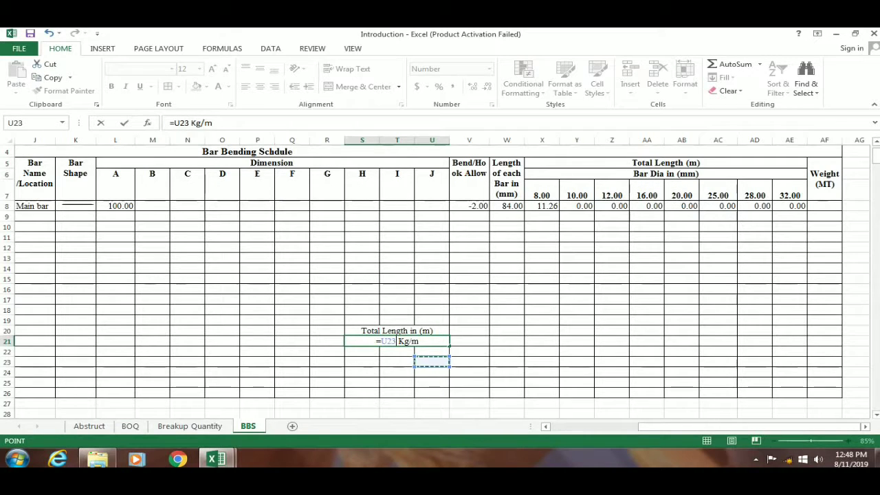
key(Escape)
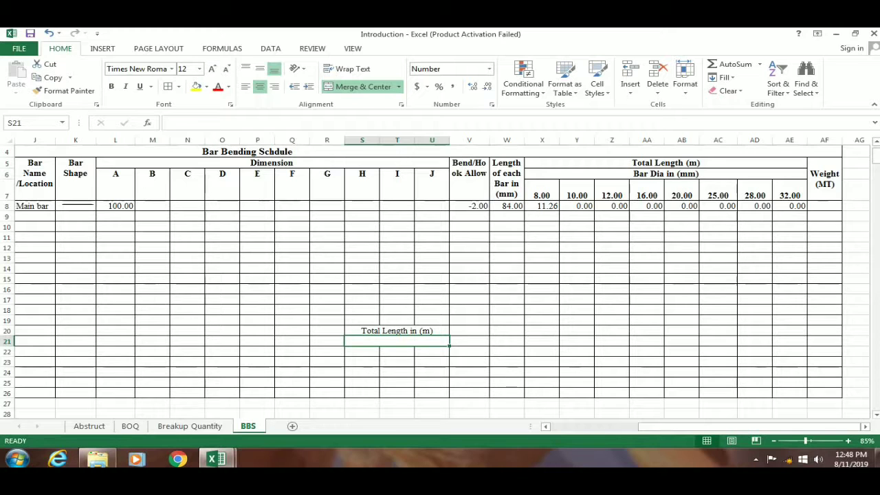
- Enter the '@ Kg/m' label in merged cell S21, retrying after the formula error
text(@)
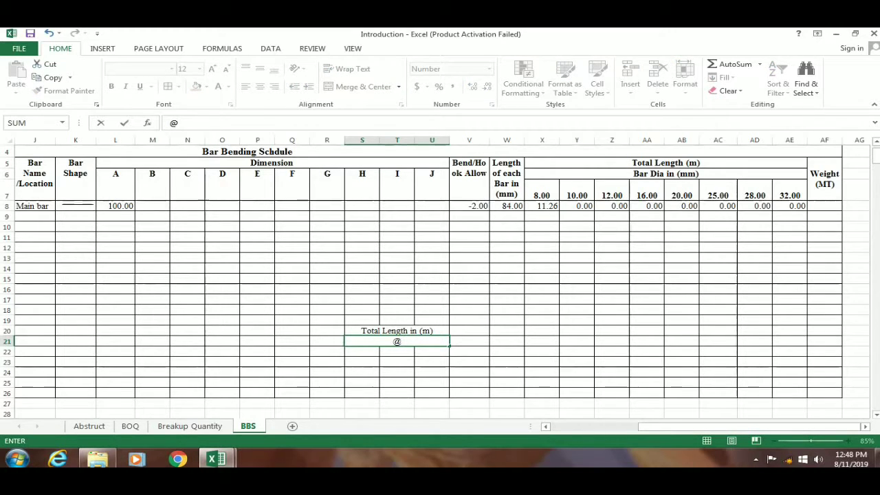
text( Kg/)
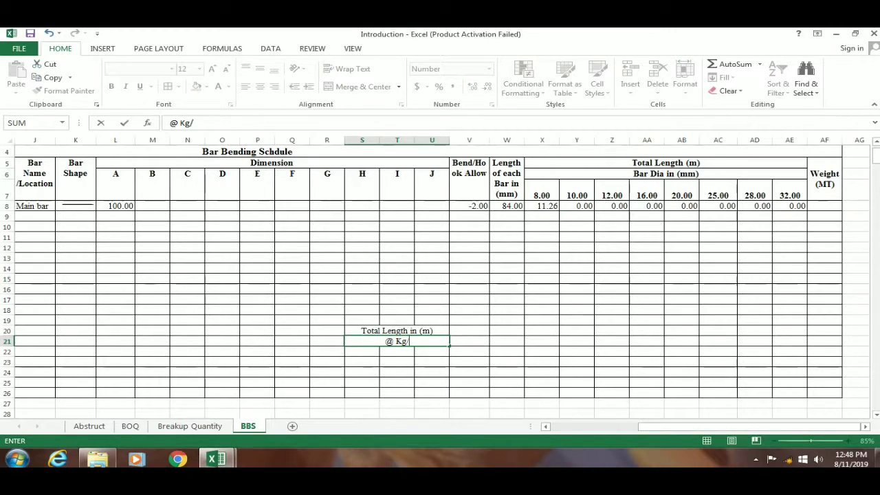
text(m)
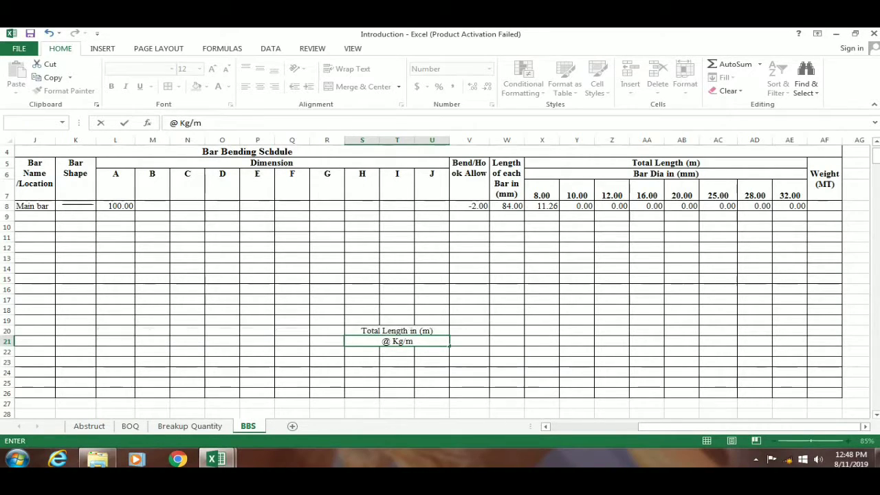
key(Return)
key(Return)
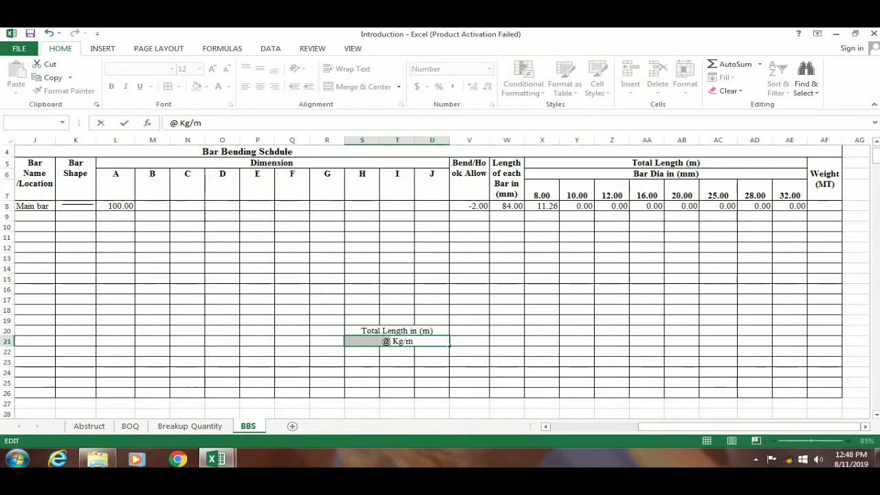
key(Return)
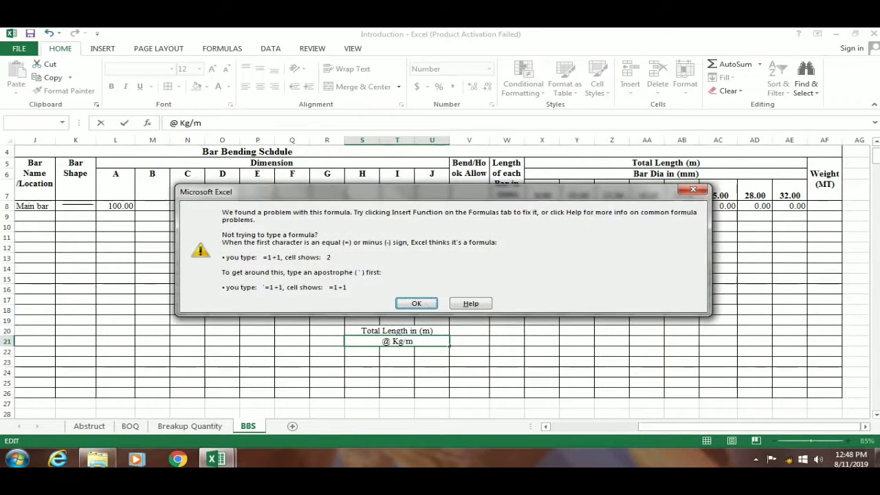
key(Return)
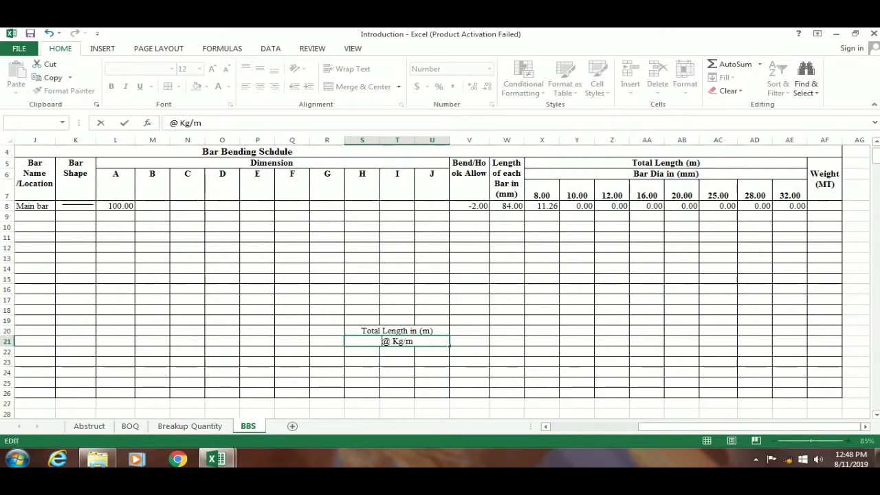
text(=S22)
key(Escape)
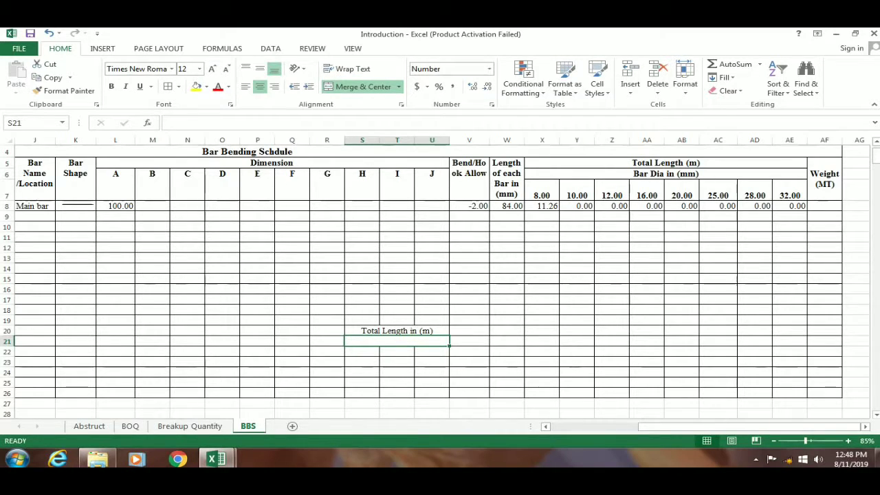
text(@ Kg/m)
mouse_move(216, 458)
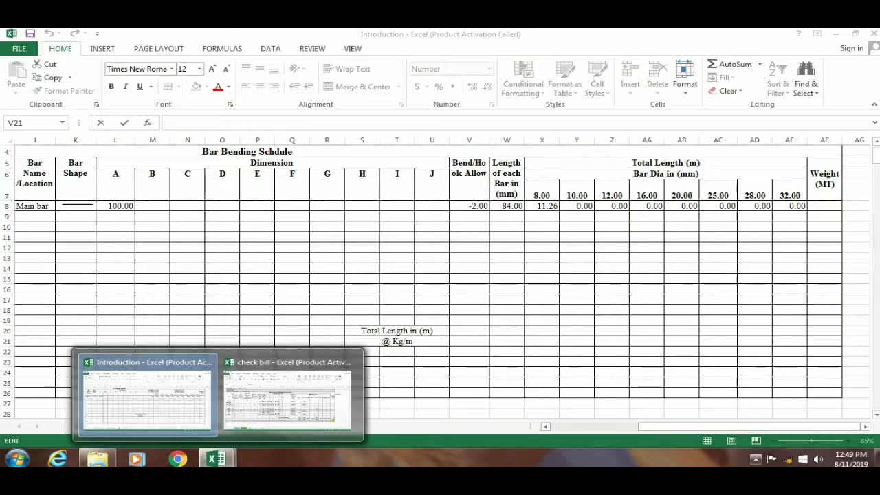
click(755, 459)
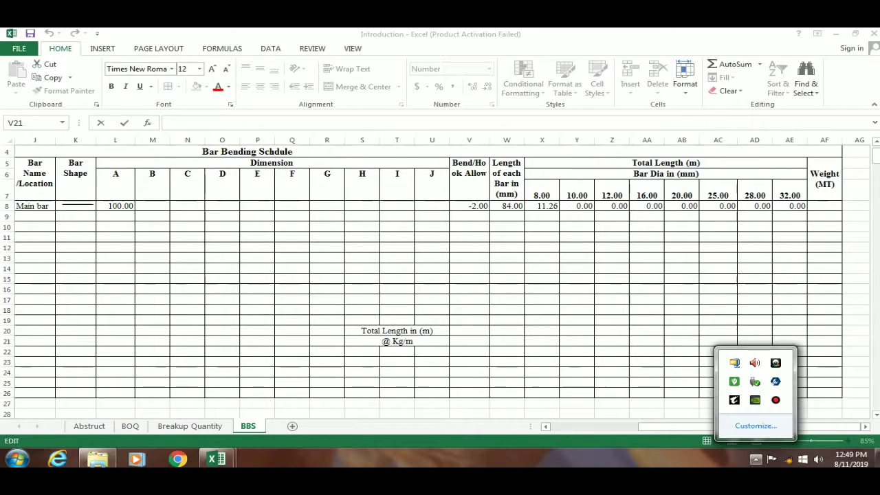
click(755, 459)
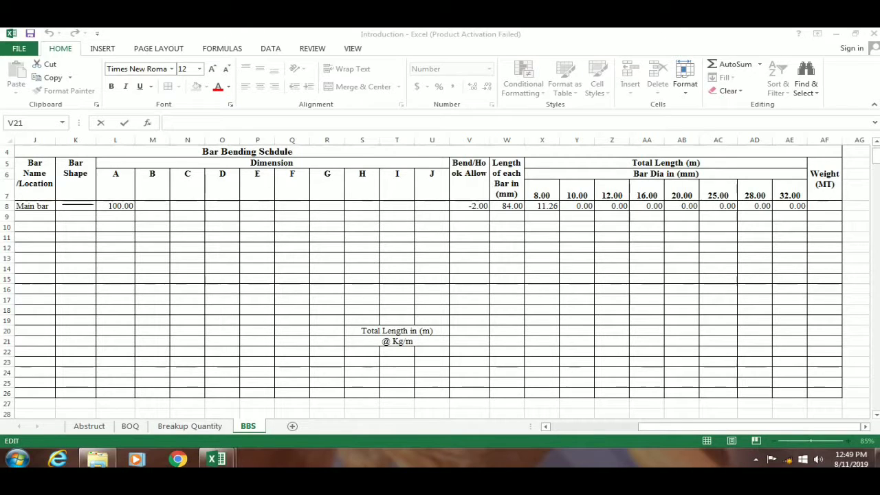
click(755, 459)
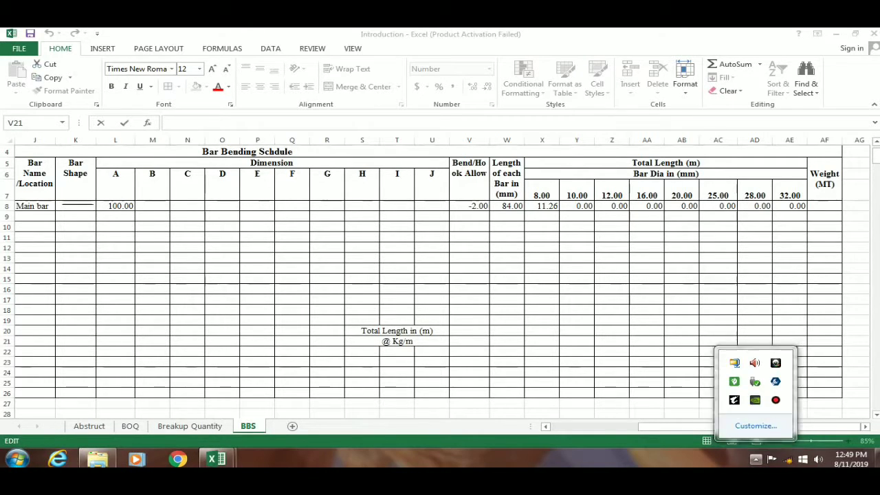
click(756, 458)
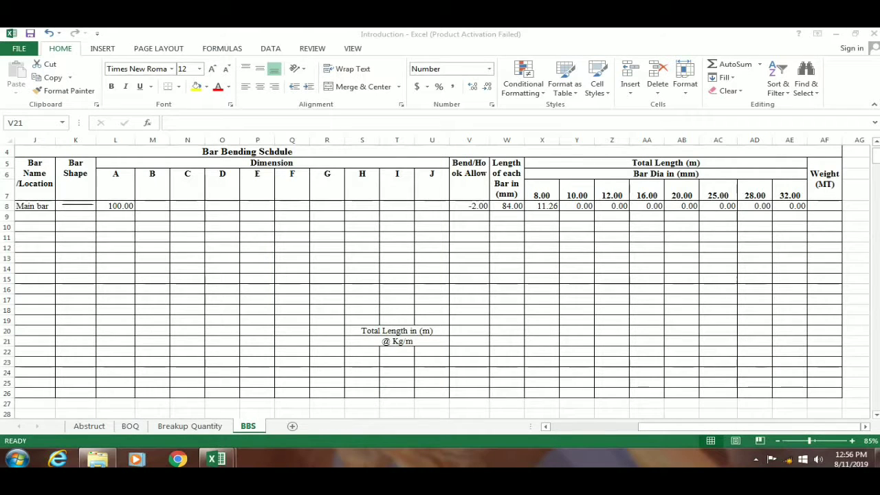
click(362, 351)
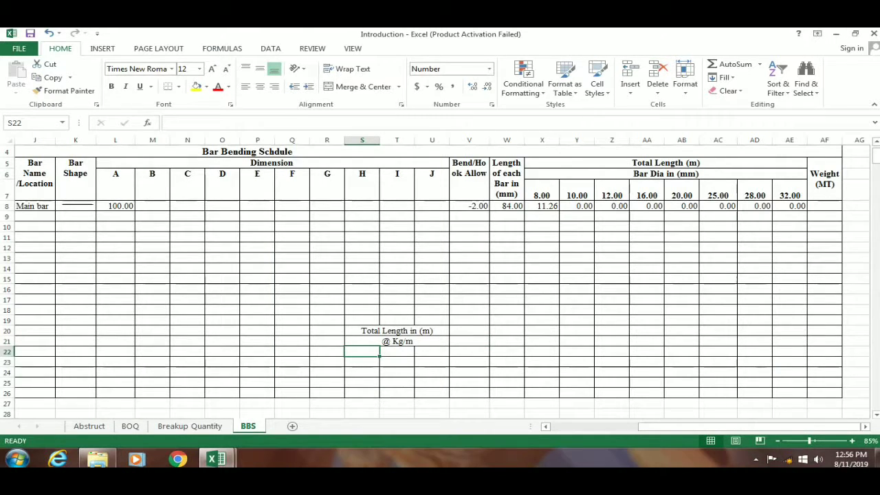
drag(362, 361, 438, 362)
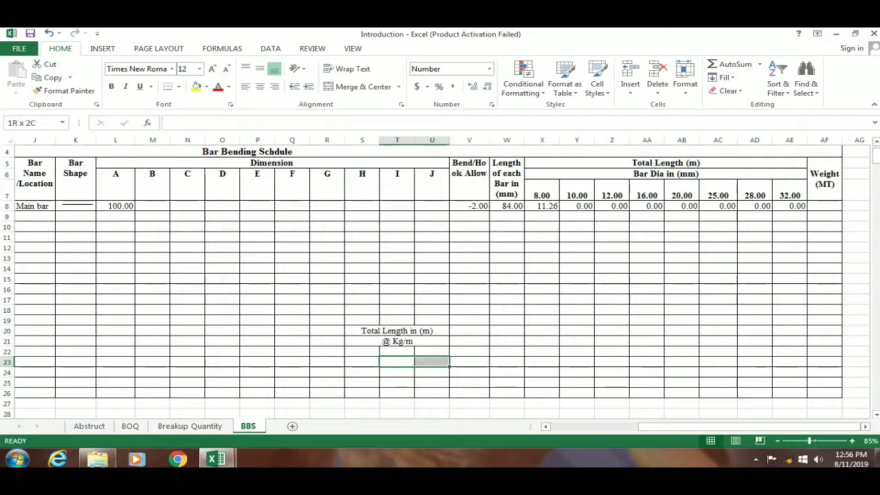
drag(361, 362, 431, 362)
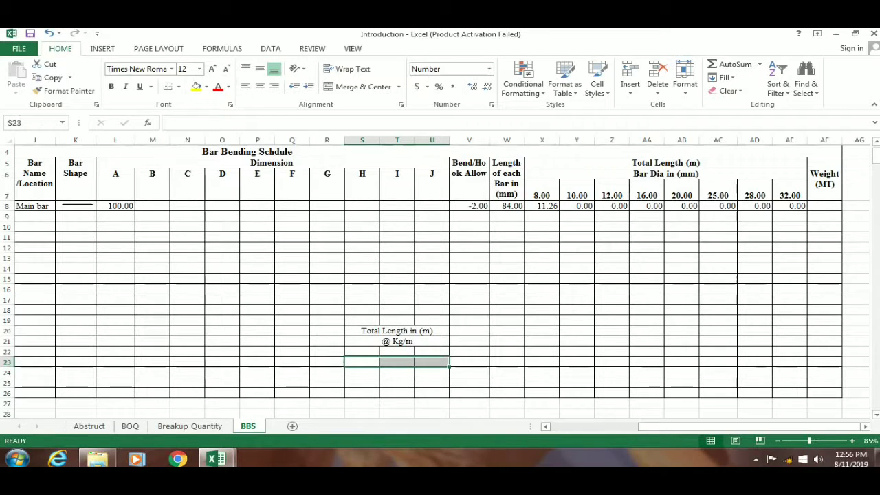
text(We)
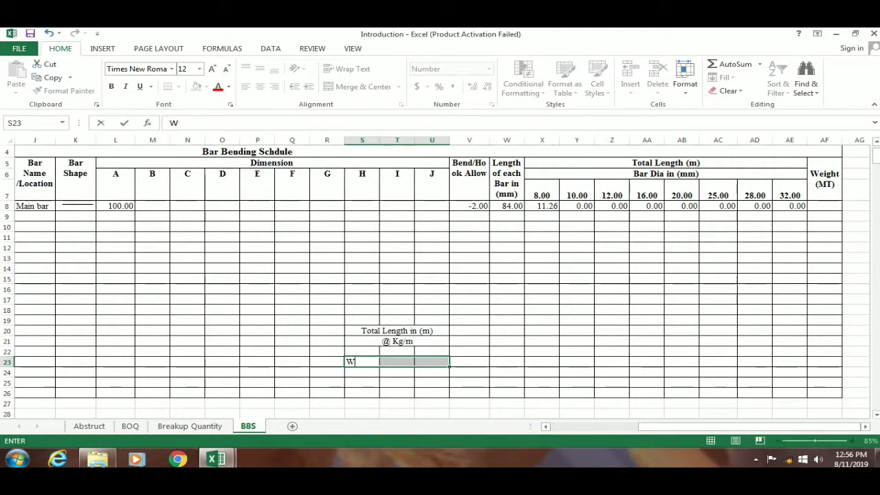
key(Escape)
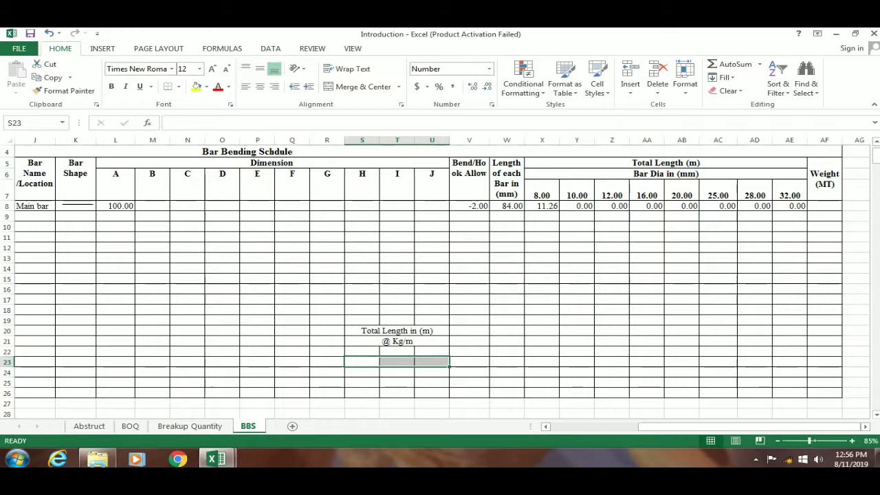
text(Weight)
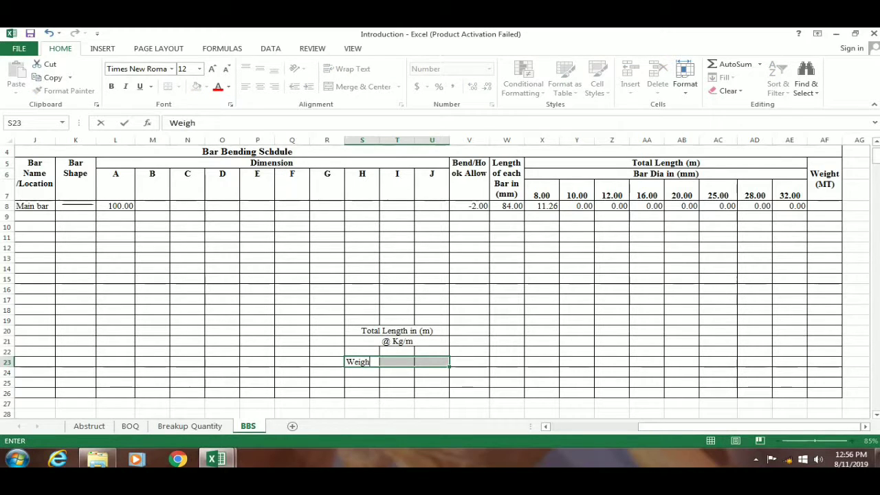
text( in)
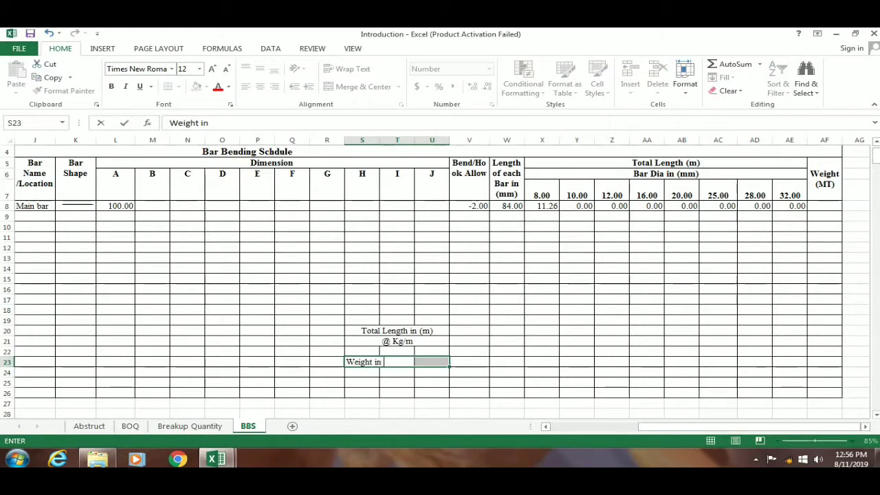
text( MT)
key(Return)
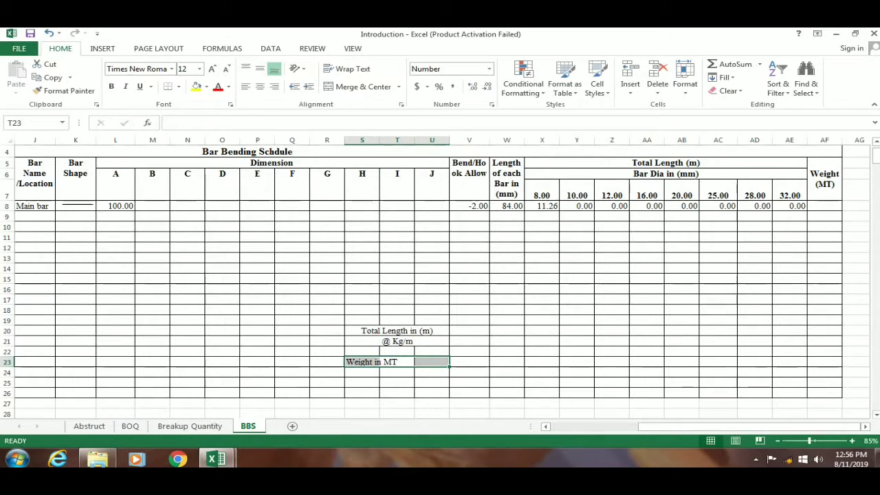
click(377, 362)
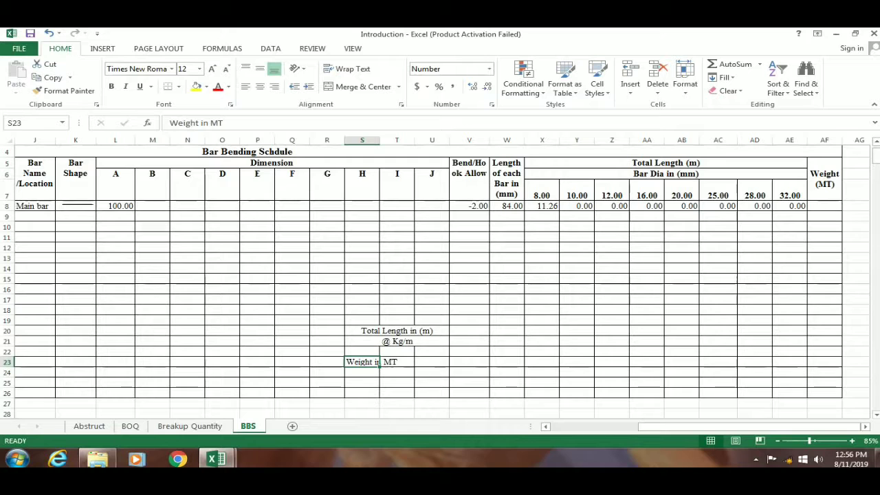
drag(377, 363, 419, 362)
click(358, 86)
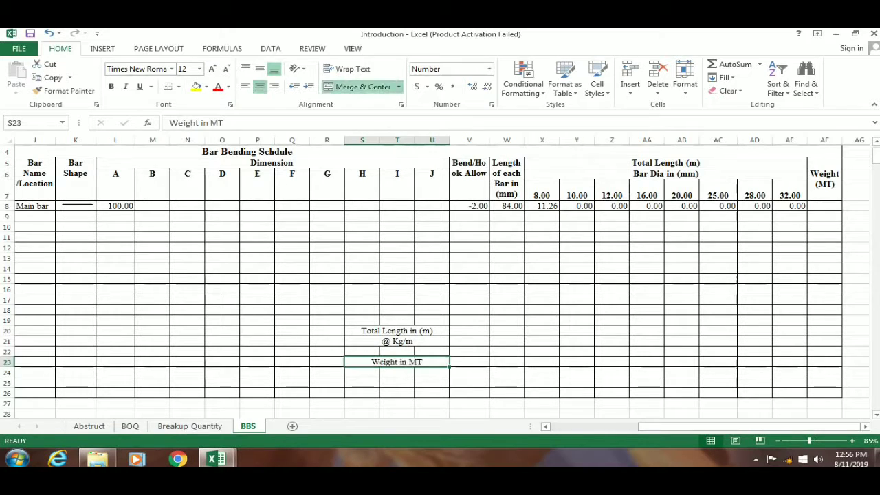
click(272, 163)
click(469, 341)
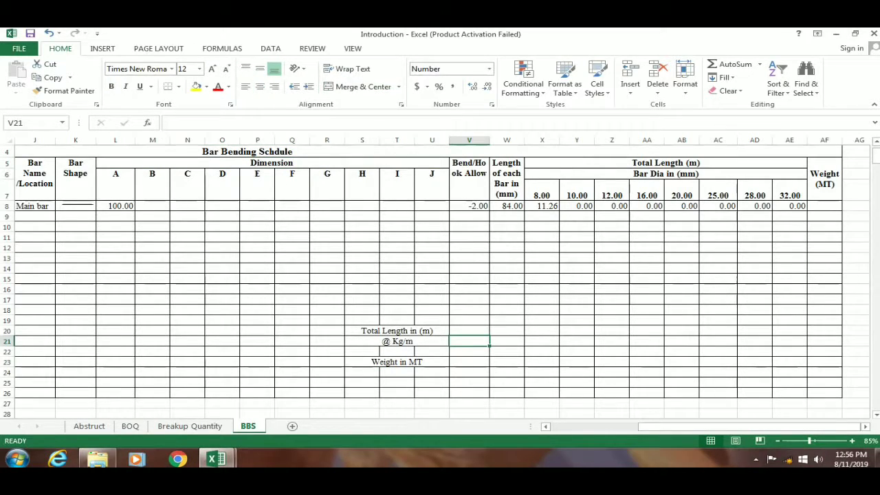
click(507, 341)
click(541, 341)
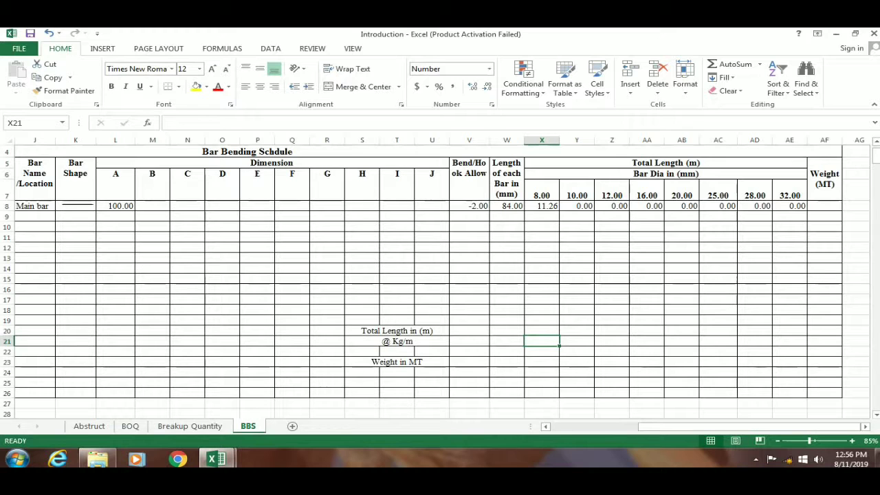
click(7, 206)
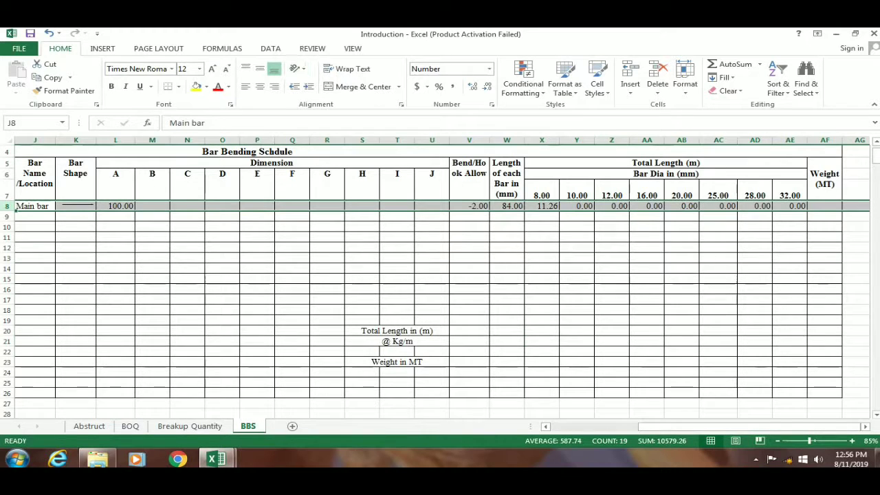
- Enter 0.395 as the 8 mm Kg/m value in X21
click(353, 48)
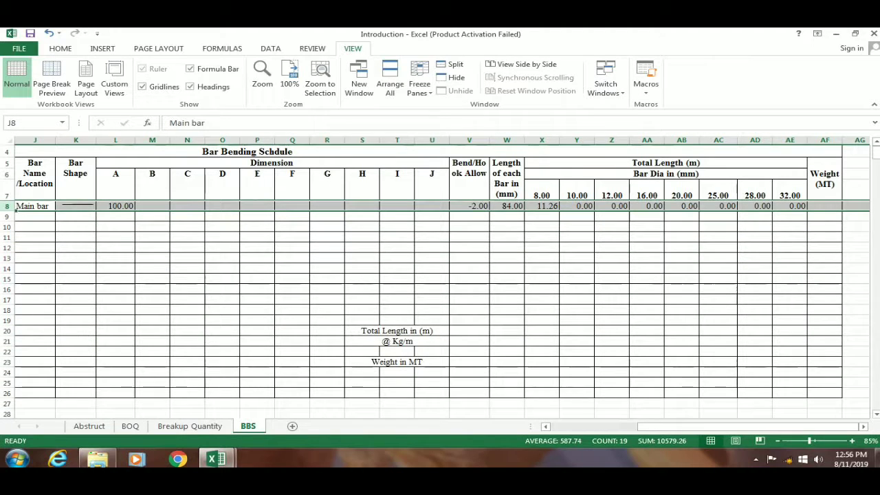
click(507, 341)
key(Right)
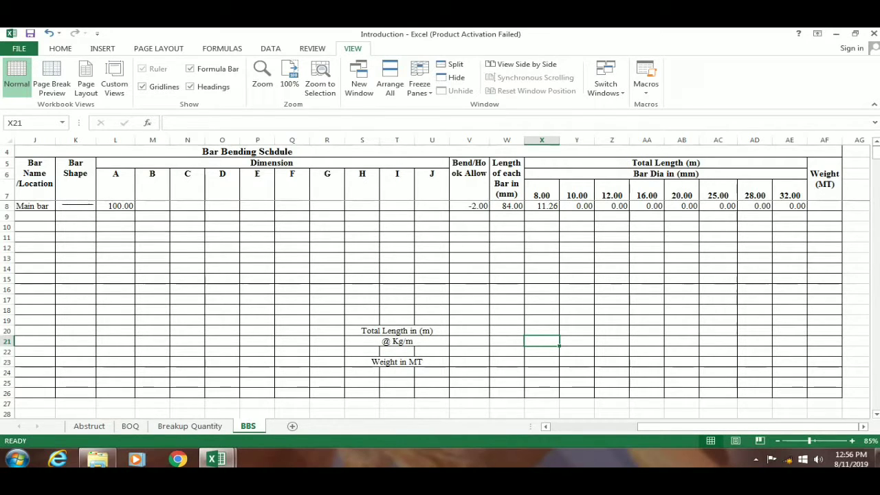
text(.396)
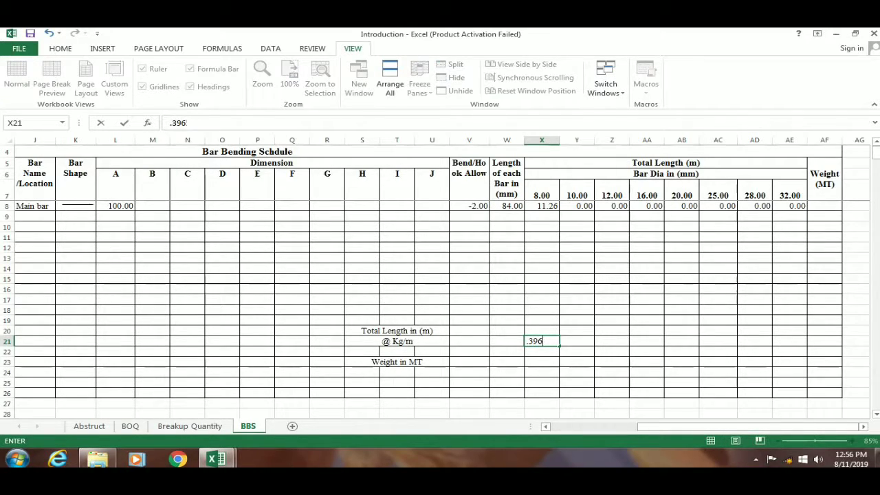
key(BackSpace)
key(Tab)
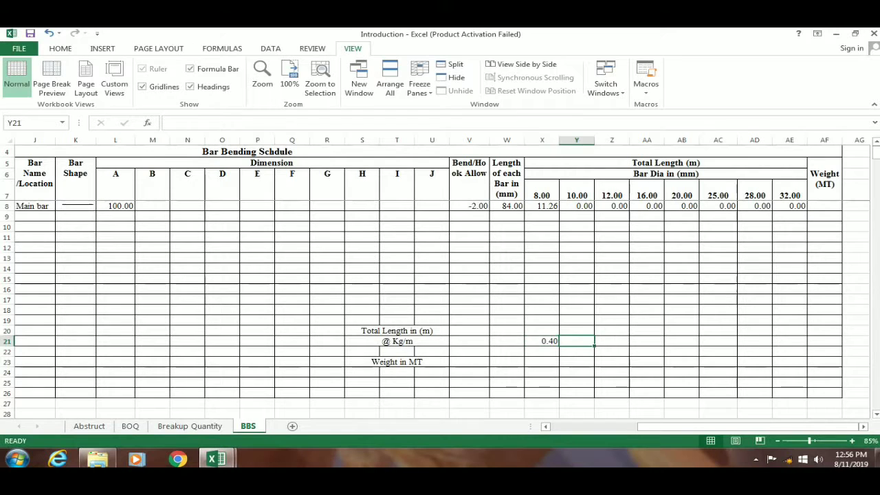
key(Left)
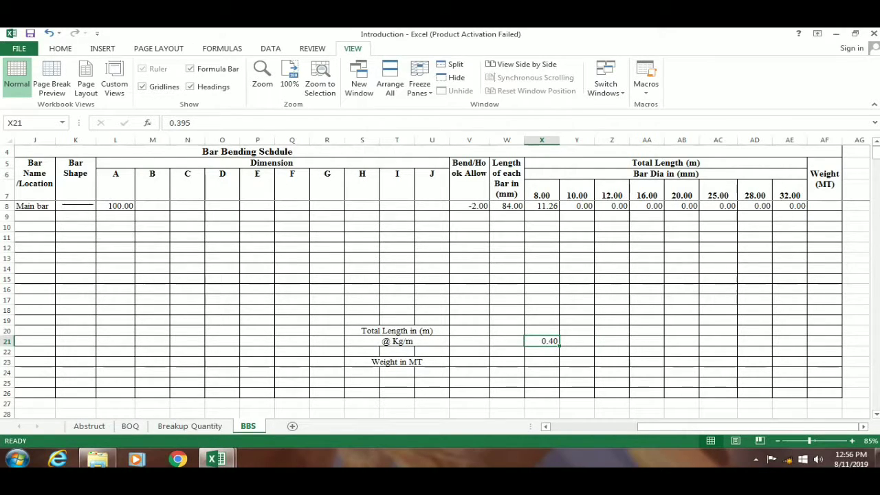
- Format X8:AF26 as Number with 3 decimal places and re-enter 0.395 in X21
drag(541, 206, 825, 393)
right_click(578, 292)
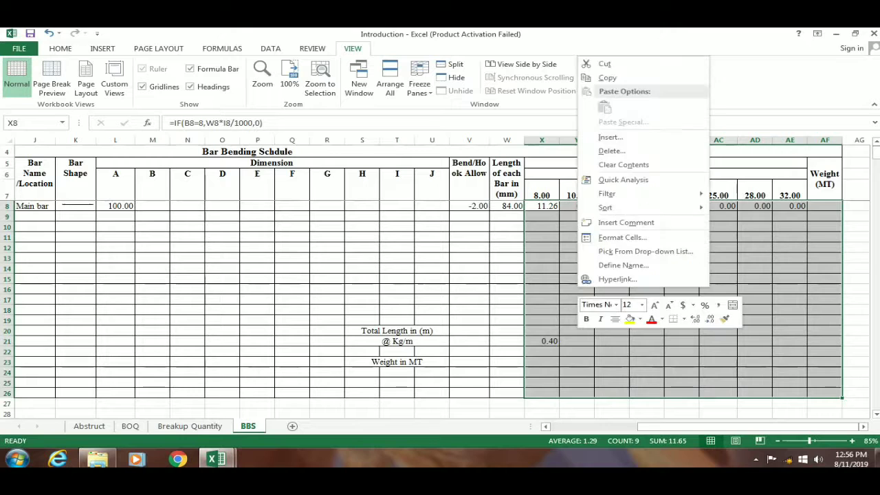
click(623, 237)
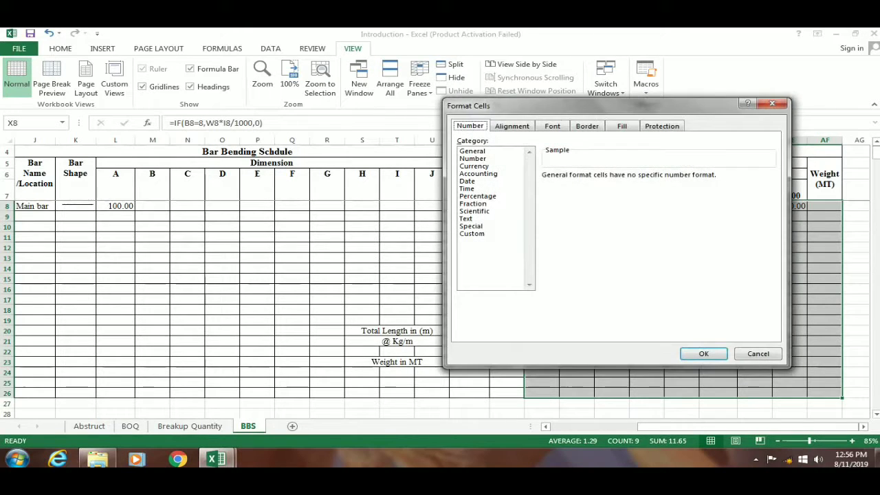
click(472, 158)
click(630, 174)
click(703, 353)
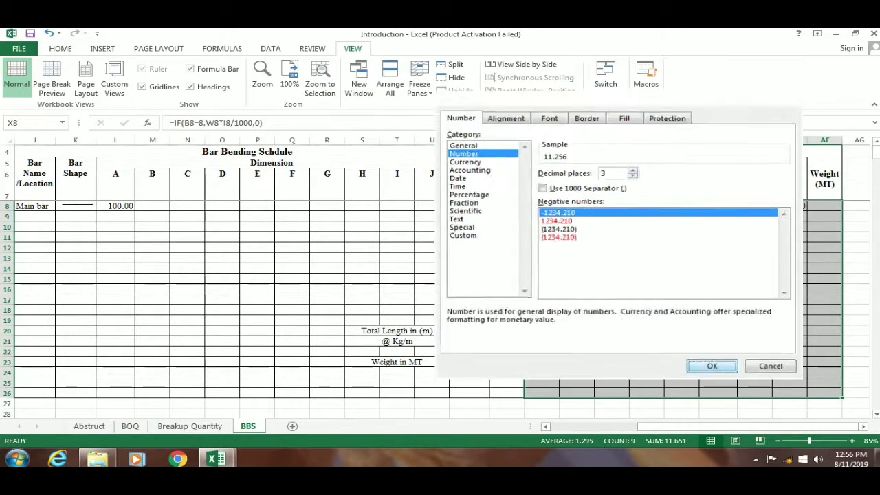
click(542, 341)
text(0.395)
key(Tab)
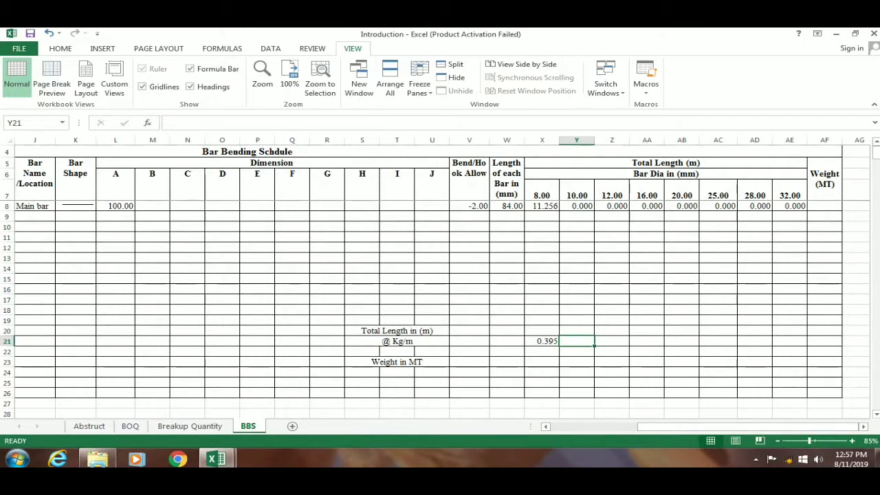
- Enter Kg/m values 0.617, 0.888, 1.58, 2.47, 3.85, 4.83 and 6.31 for 10–32 mm
text(0.617)
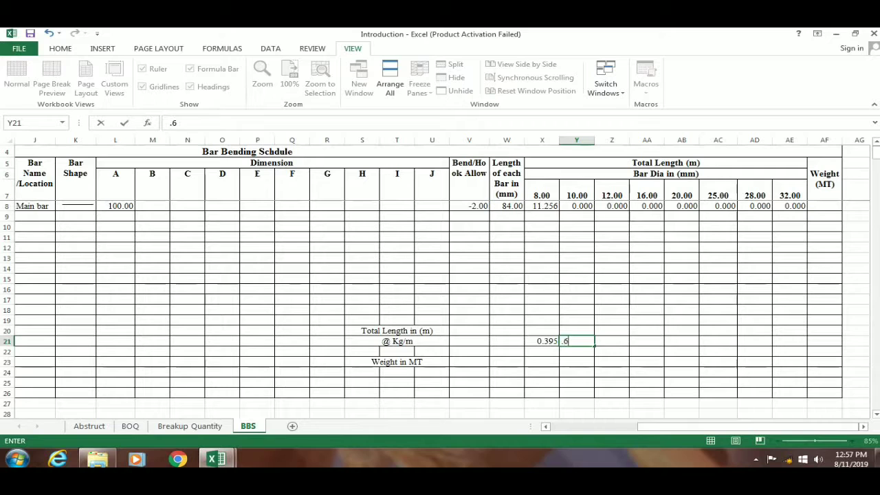
key(Tab)
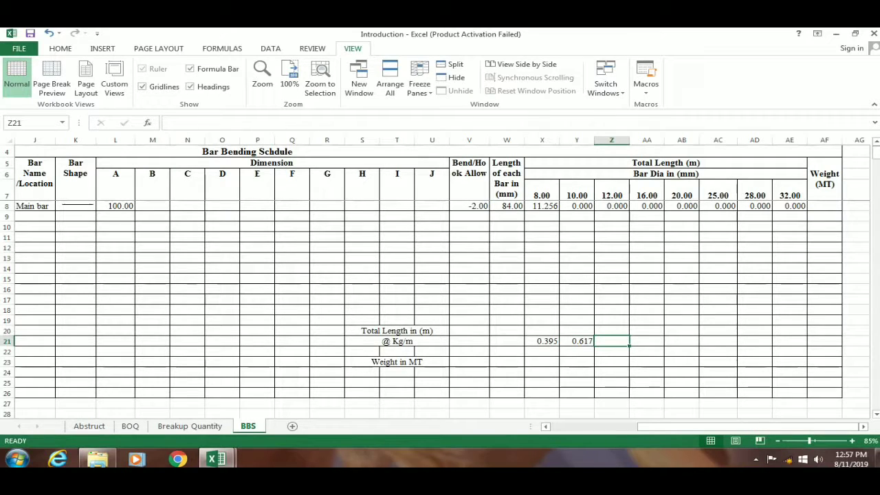
text(0.888)
key(Tab)
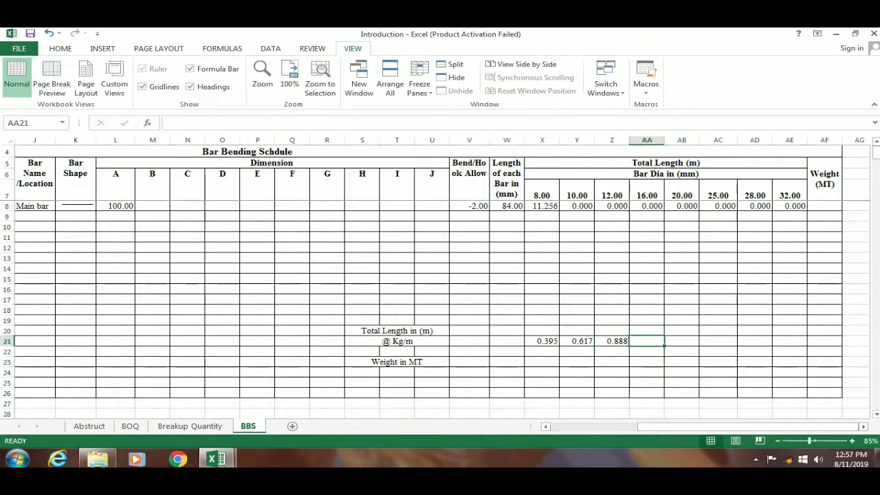
text(1.58)
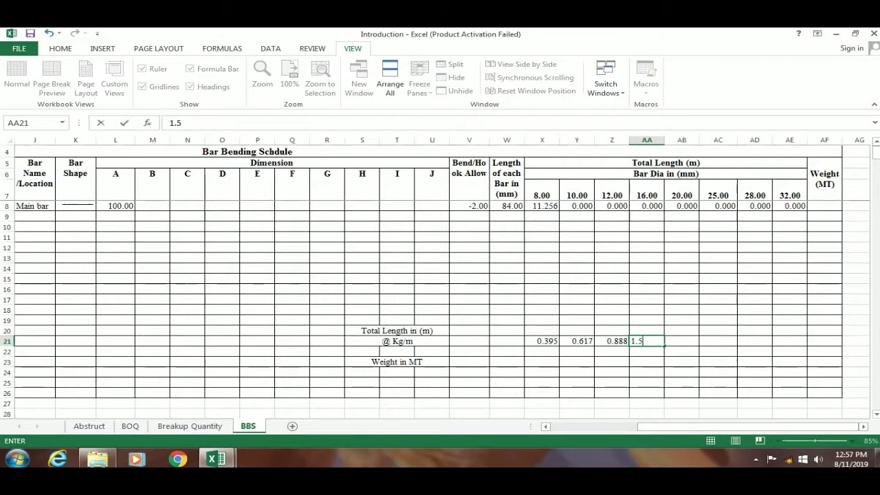
key(Tab)
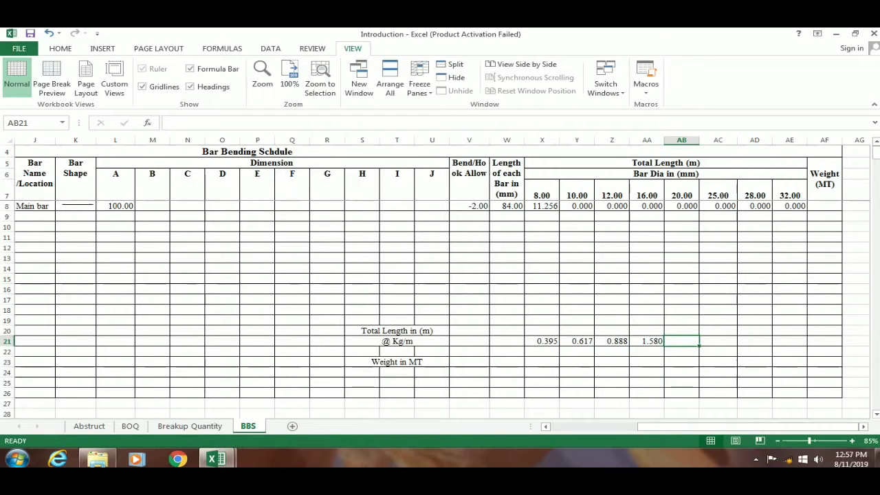
text(2.47)
key(Tab)
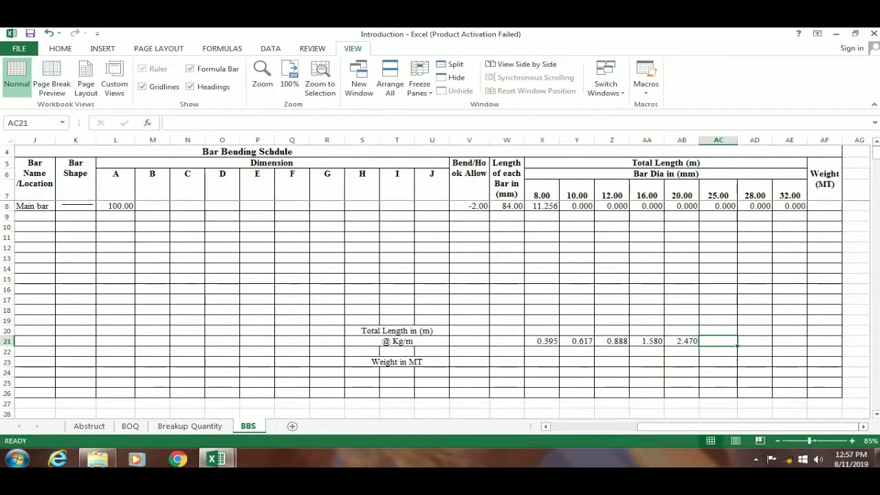
text(3.85)
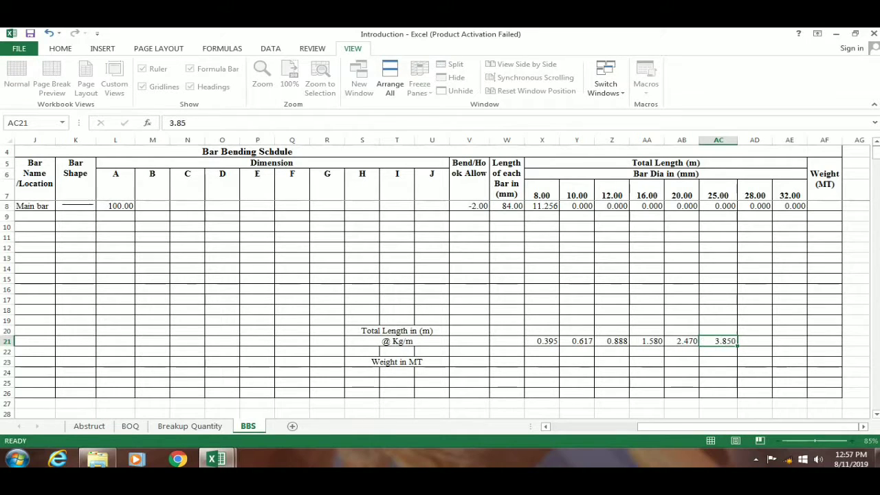
key(Tab)
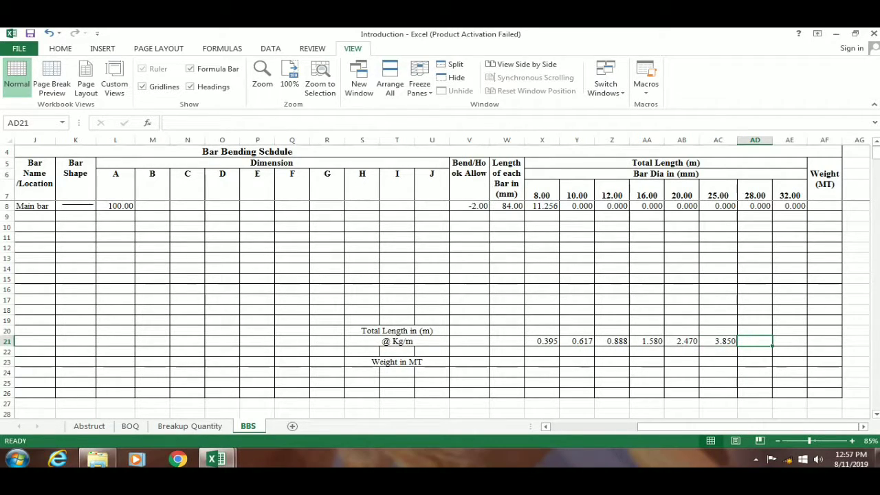
text(4.83)
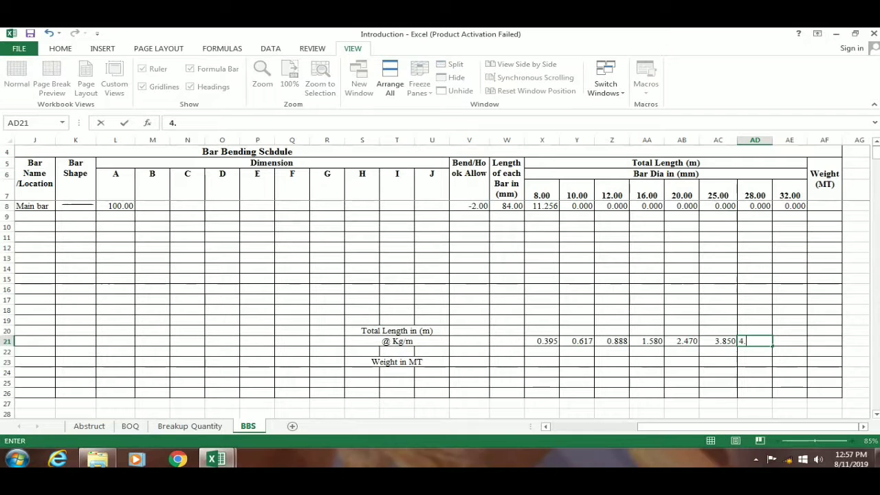
key(Tab)
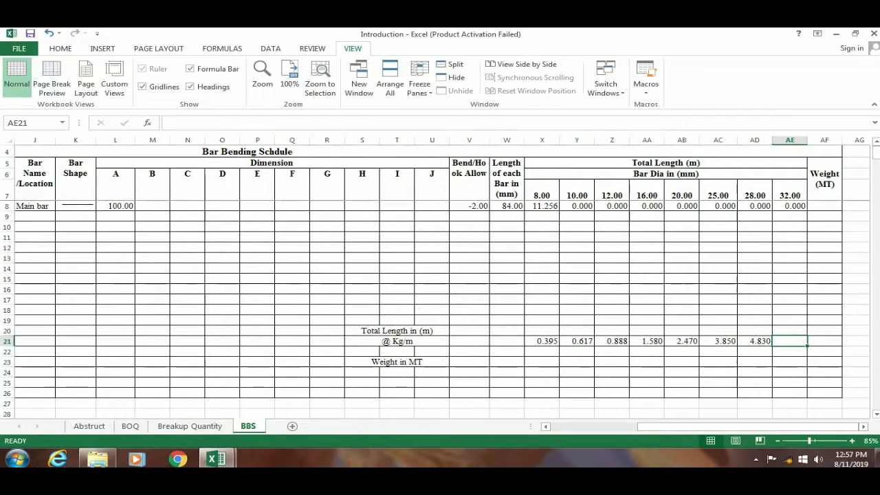
text(6.310)
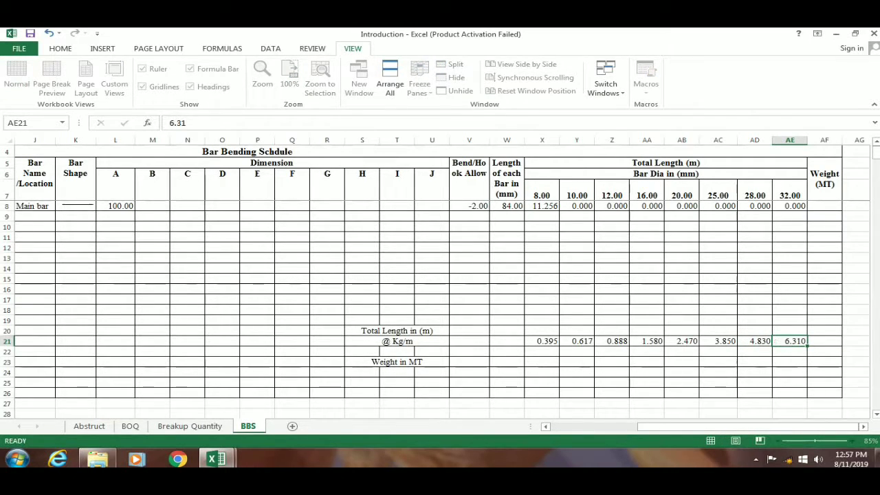
click(577, 351)
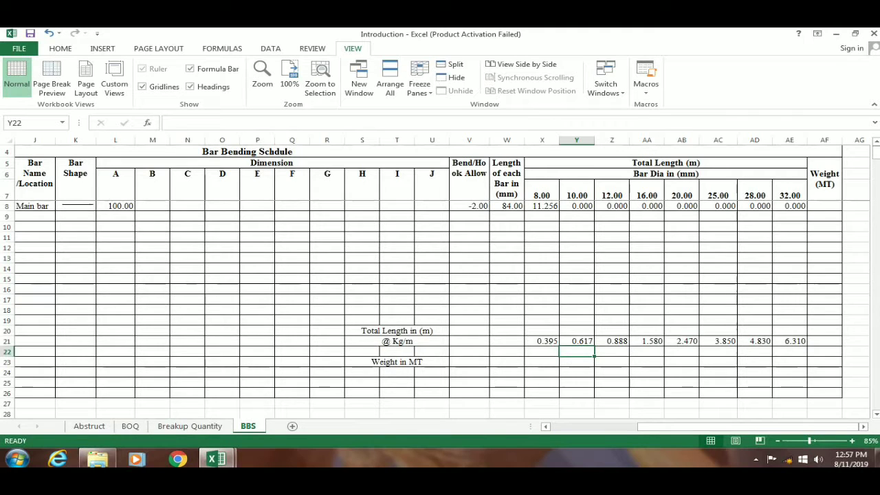
scroll(440, 310, down, 1)
click(542, 383)
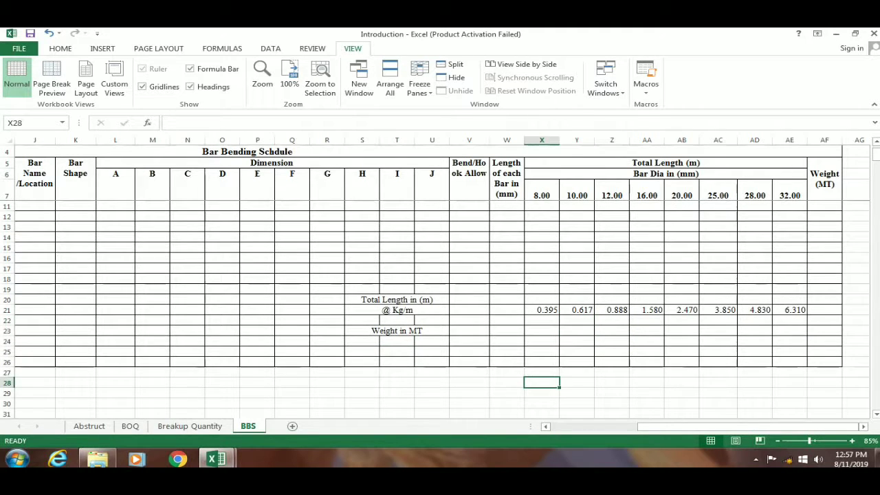
text(=)
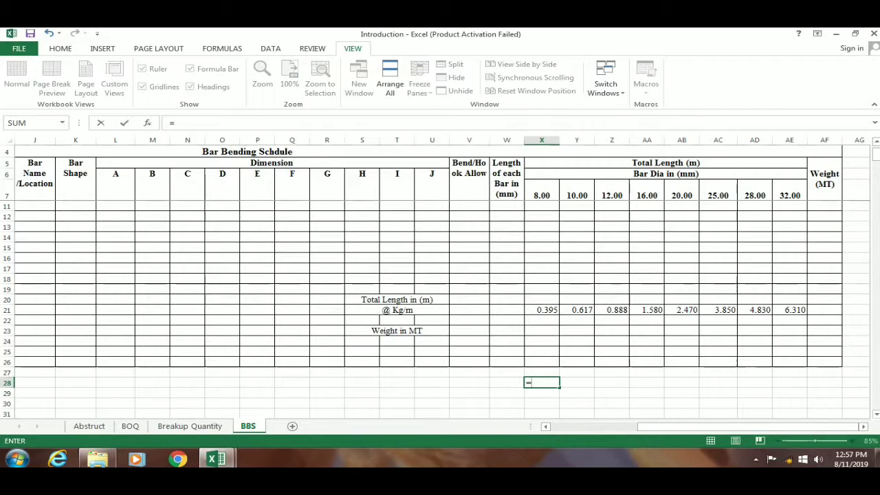
click(542, 190)
text(*)
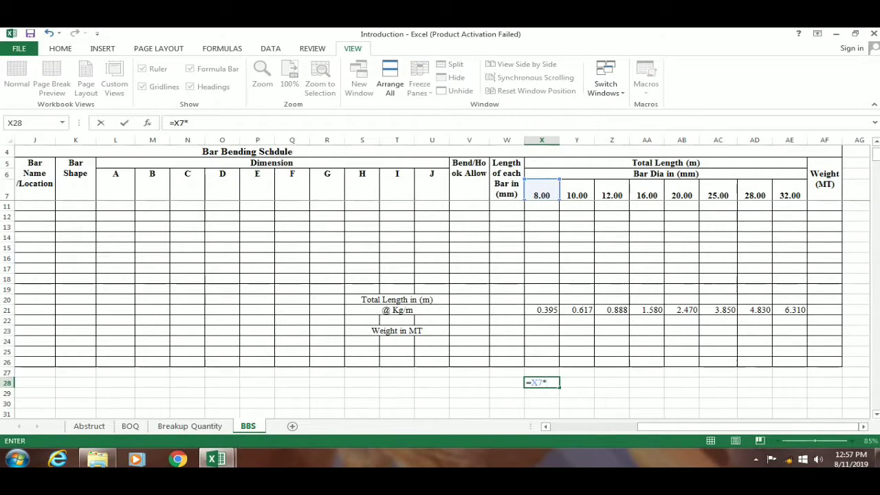
click(541, 190)
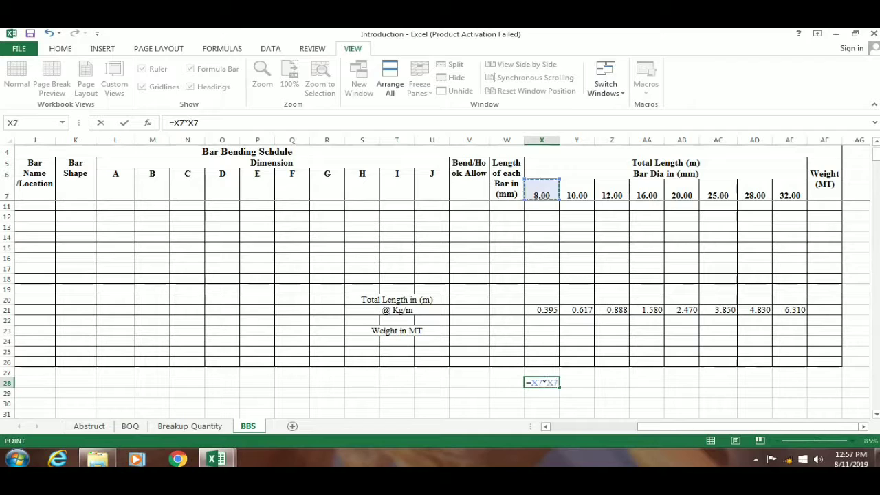
text())
click(172, 122)
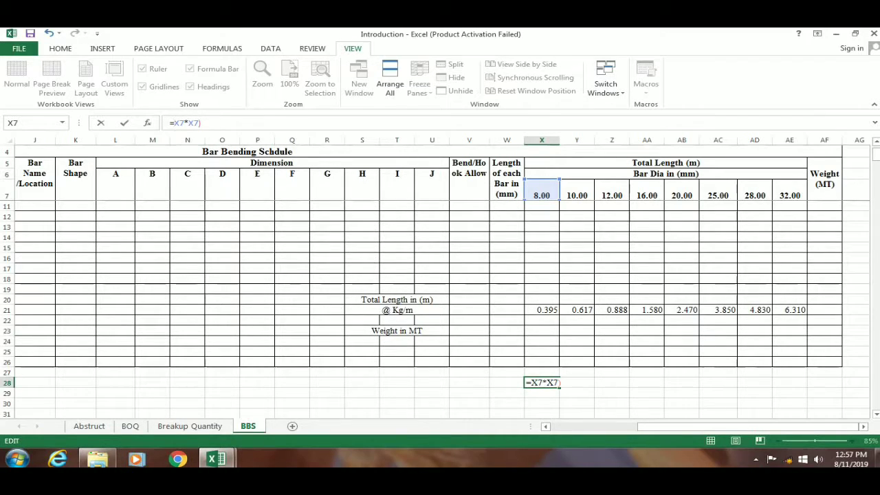
text(()
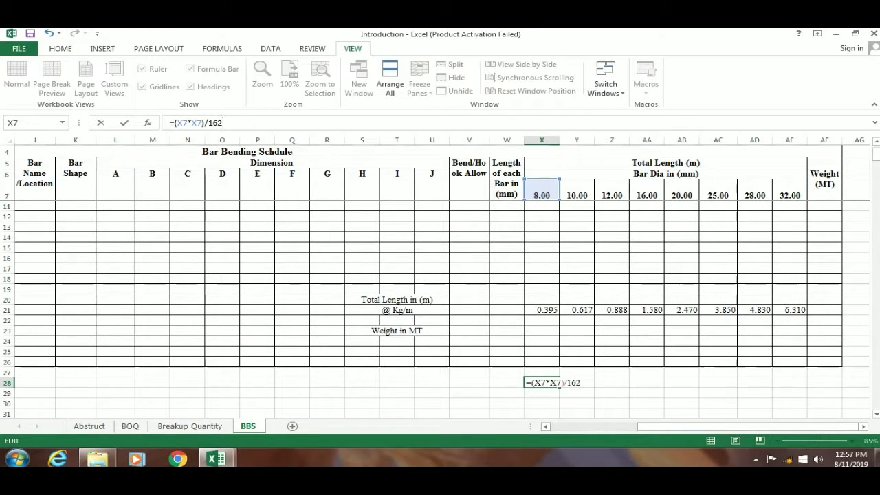
key(Return)
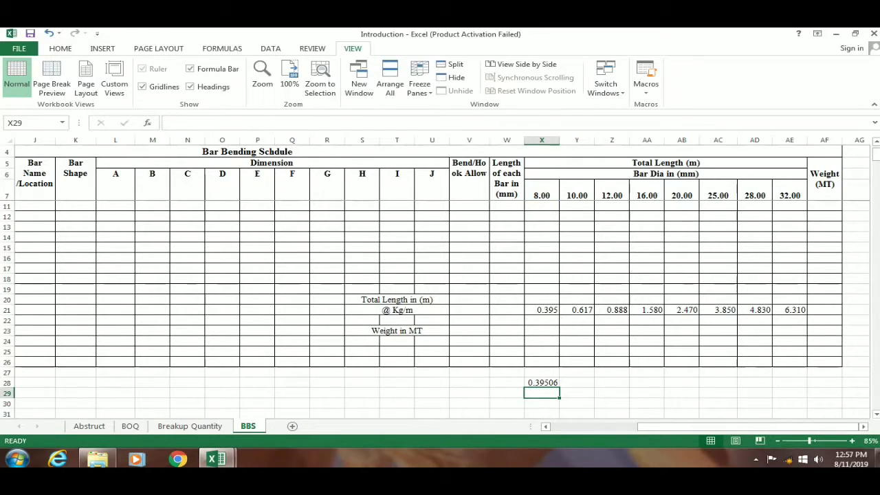
click(542, 310)
click(542, 382)
key(Delete)
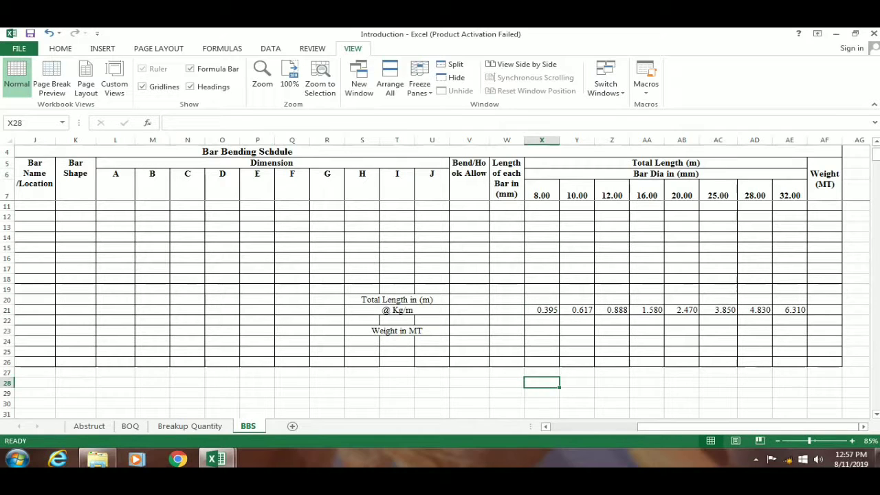
click(542, 403)
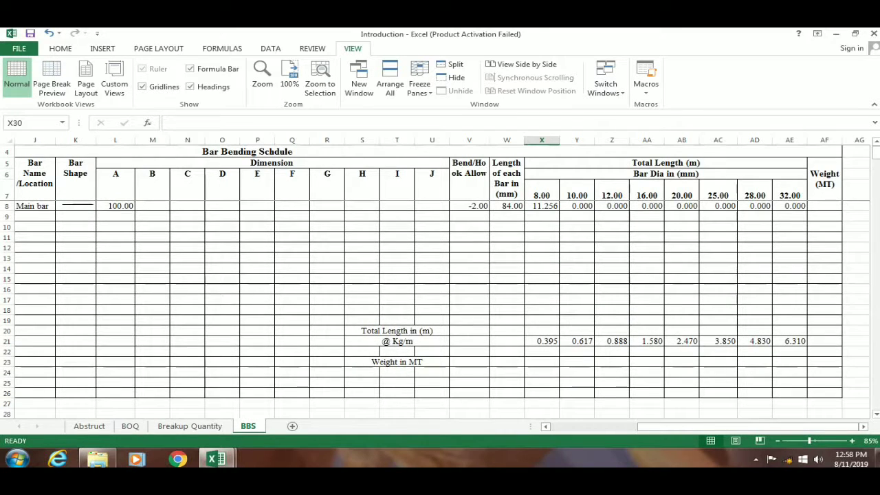
- AutoSum X8:X19 into X20 and Y8:Y19 into Y20 for the 8 mm and 10 mm totals
click(542, 331)
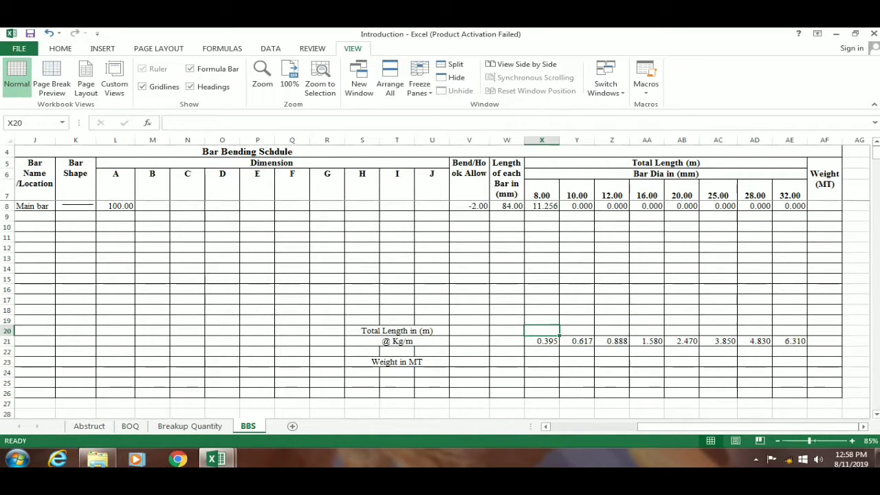
key(alt+equal)
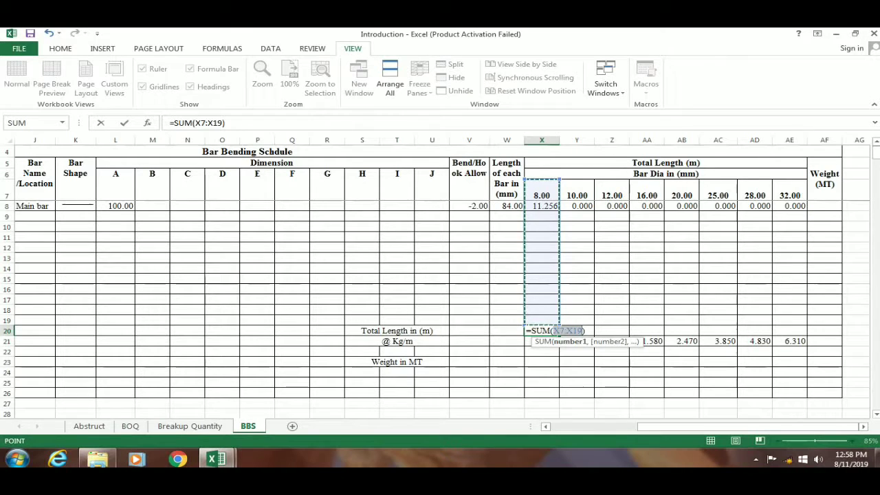
drag(542, 320, 542, 206)
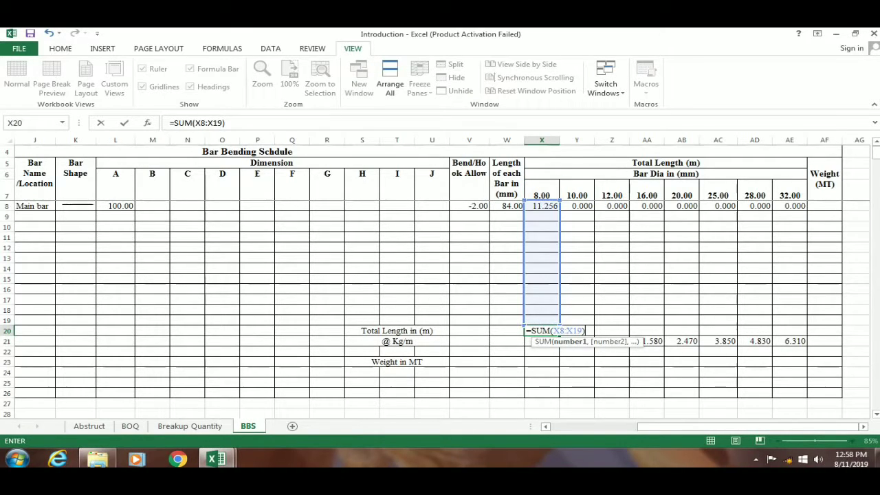
key(Return)
click(577, 331)
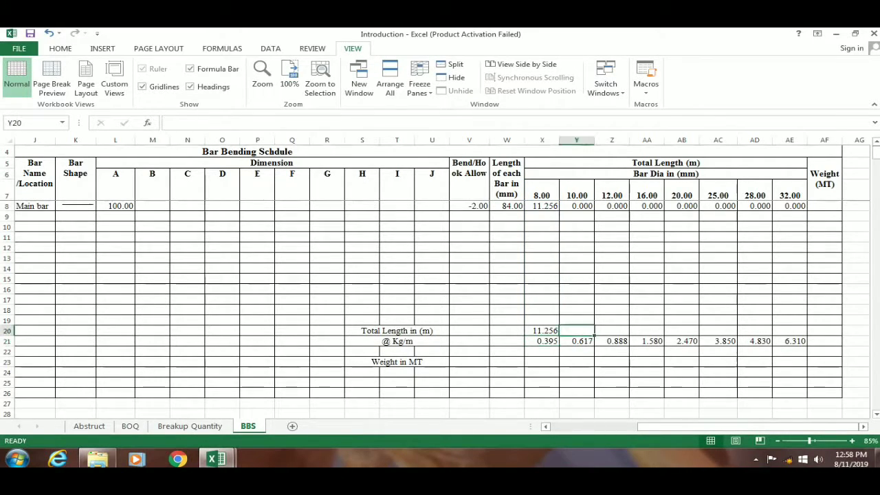
key(alt+equal)
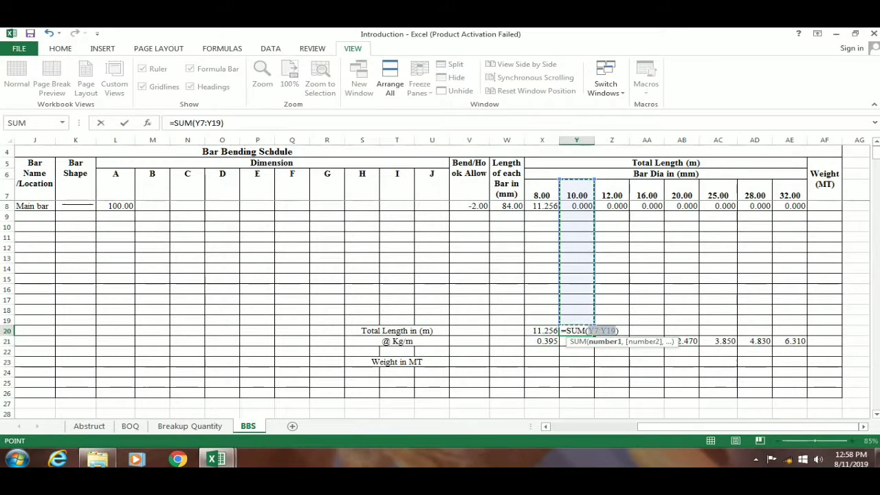
drag(593, 320, 593, 195)
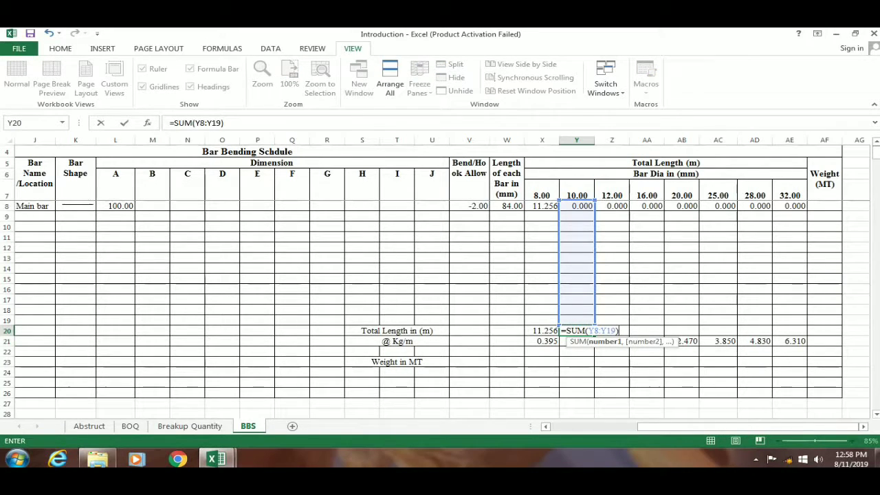
key(Return)
- Copy the Y20 total formula across Z20:AE20 for the 12 to 32 mm diameters
drag(576, 321, 577, 330)
click(576, 330)
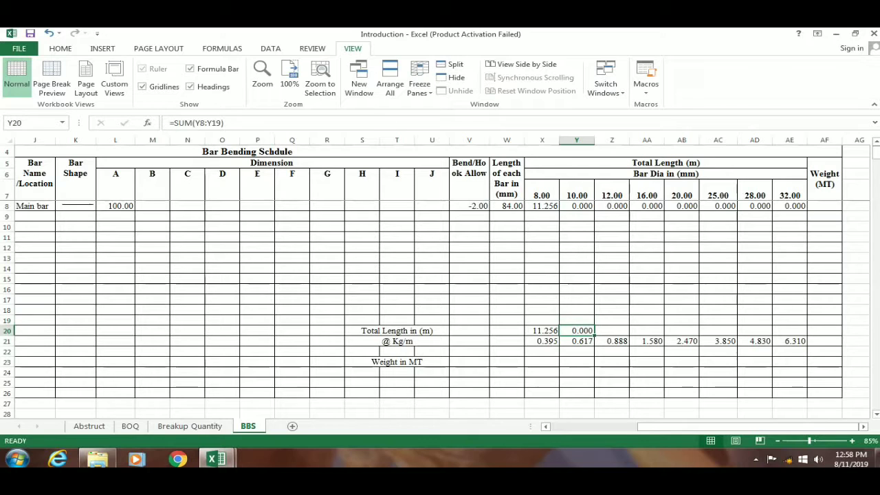
key(ctrl+c)
key(Right)
key(ctrl+v)
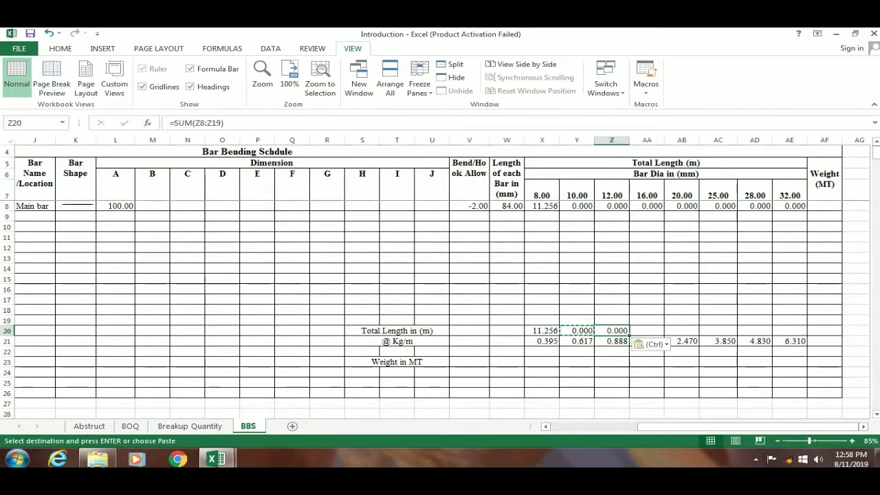
key(Right)
key(ctrl+v)
key(Right)
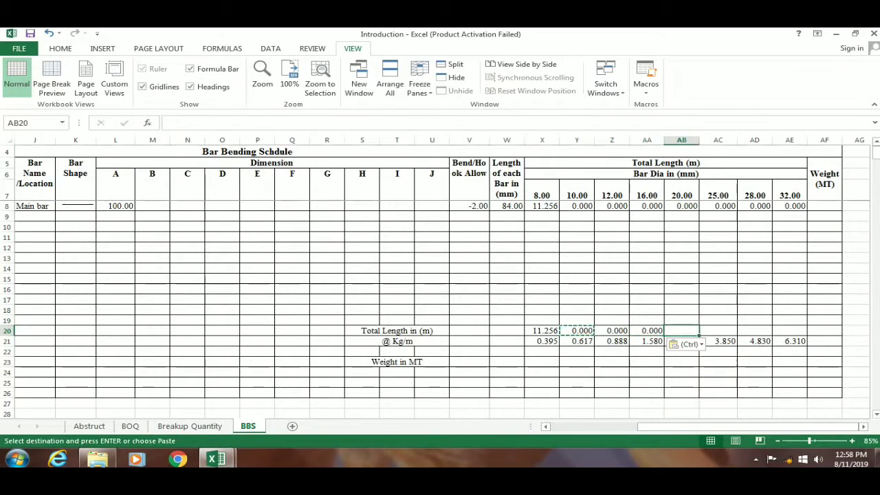
key(ctrl+v)
key(Right)
key(ctrl+v)
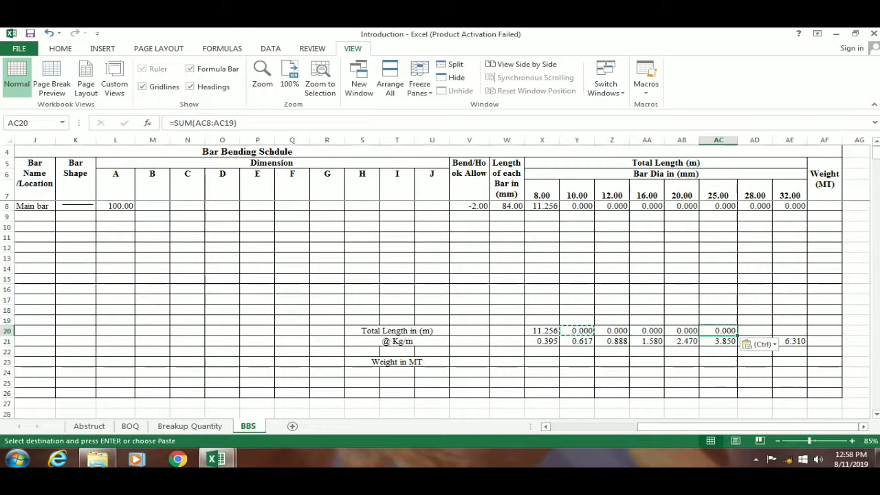
key(Right)
key(ctrl+v)
key(Right)
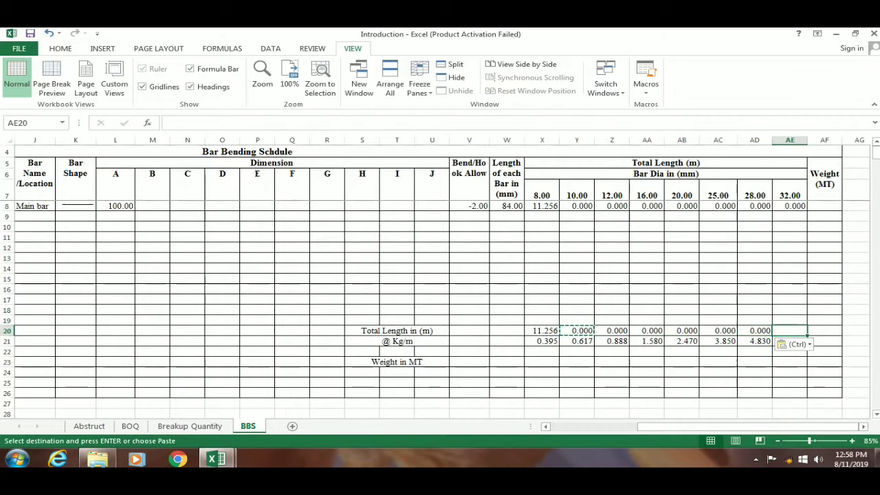
key(ctrl+v)
key(Escape)
click(718, 309)
- Check the 10 mm and 12 mm total-length formulas
click(577, 330)
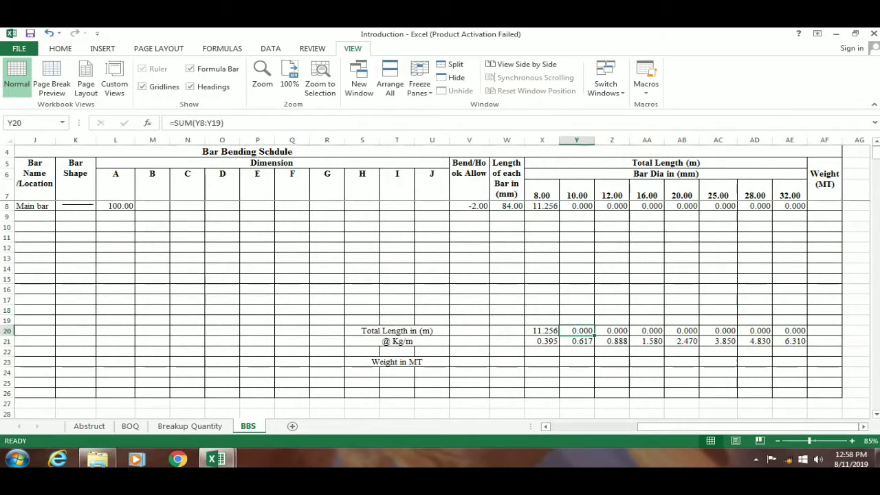
key(F2)
key(Escape)
key(Right)
key(F2)
key(Escape)
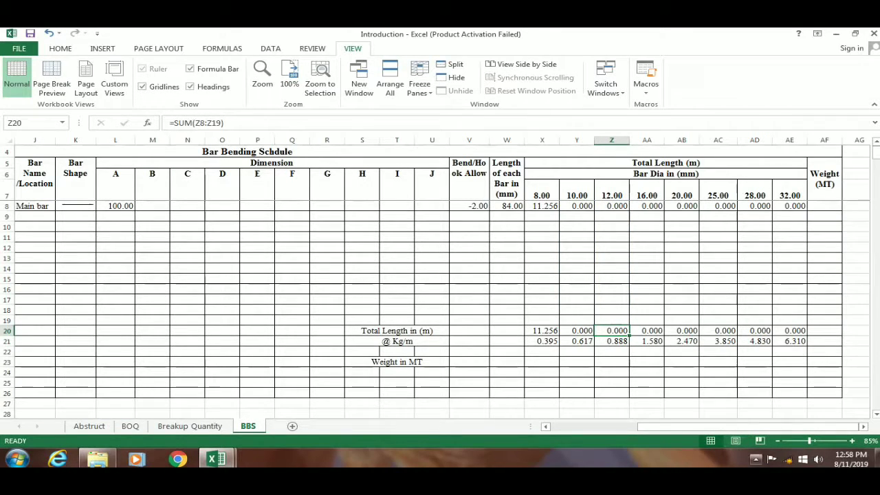
click(824, 206)
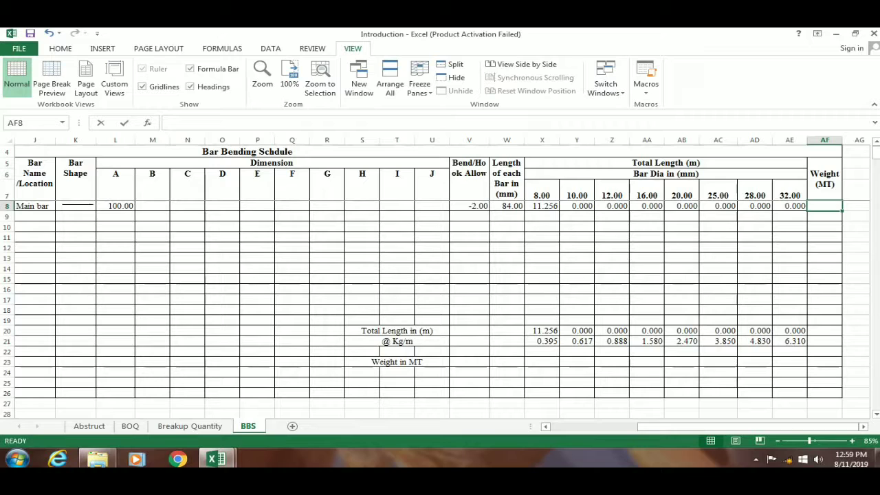
- Start a =ROUND(( formula in the Main bar Weight (MT) cell AF8
text(=)
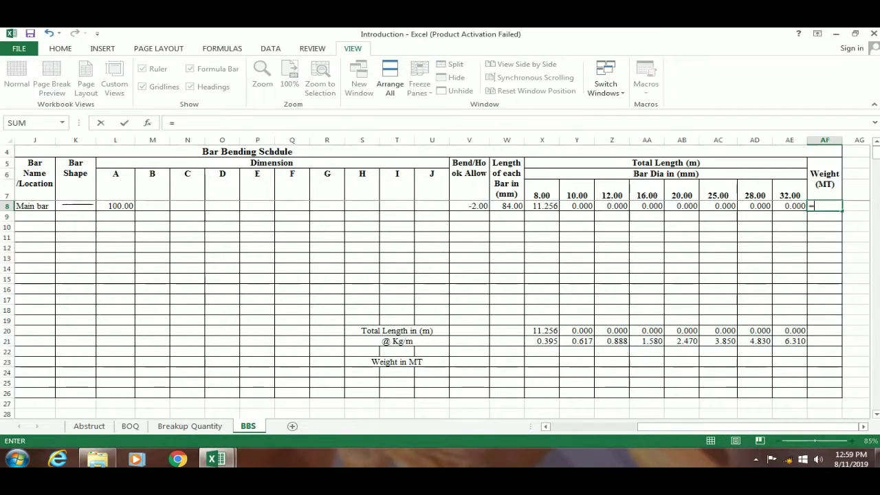
click(542, 206)
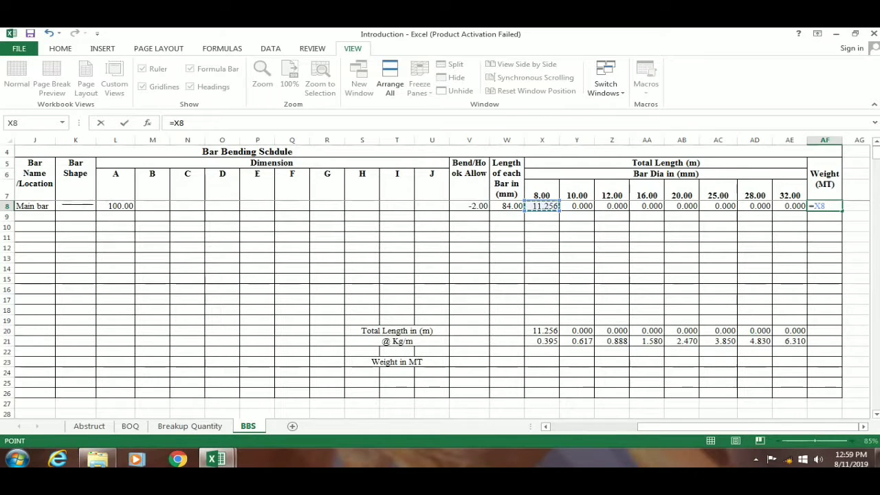
key(BackSpace)
key(BackSpace)
text(ro)
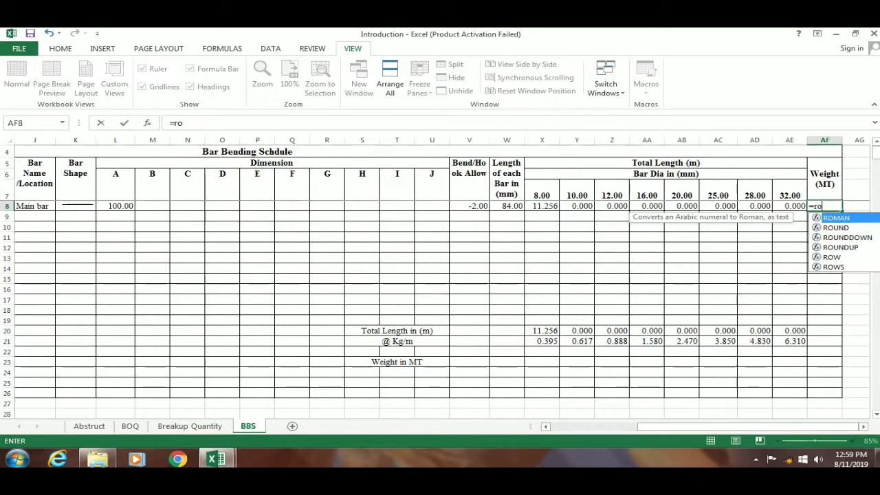
text(un)
key(Tab)
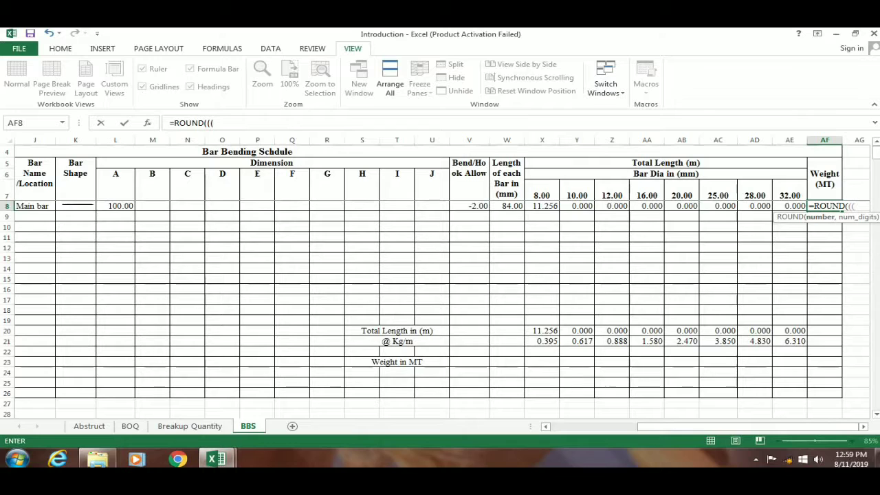
key(BackSpace)
text(()
- Add X8*X21+Y8*Y21 for the 8 mm and 10 mm weights
click(542, 206)
text(*)
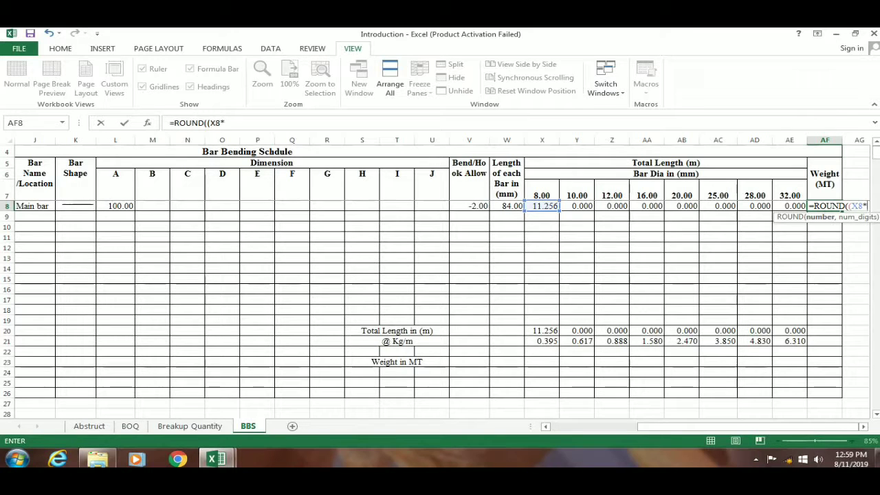
click(542, 341)
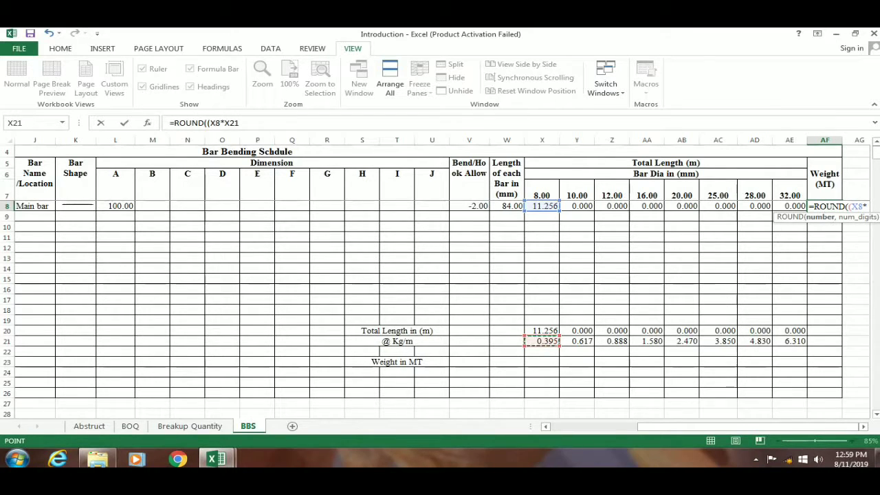
text(+)
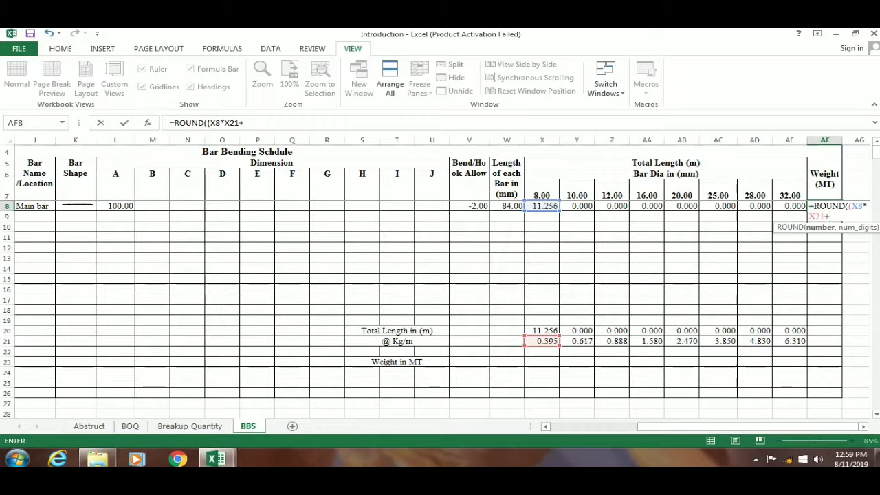
click(577, 205)
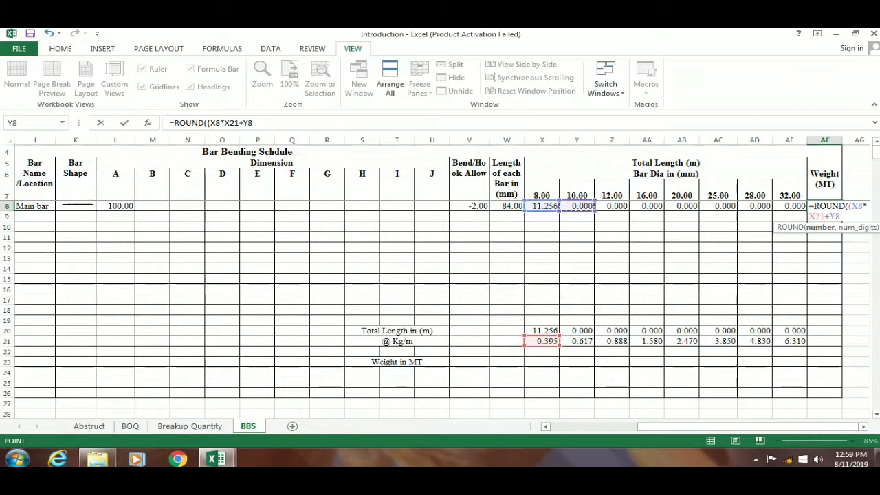
text(*)
click(577, 341)
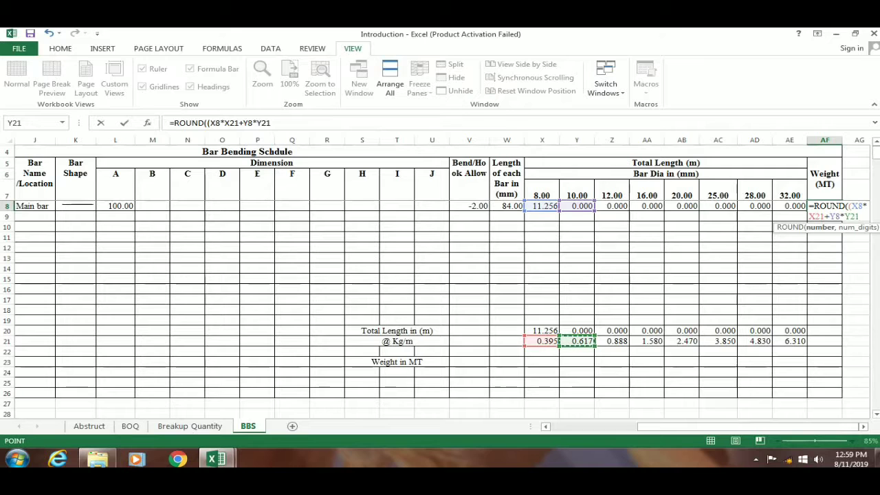
- Extend the expression with +Z8*Z21+AA8*AA21 for the 12 mm and 16 mm bars
text(+)
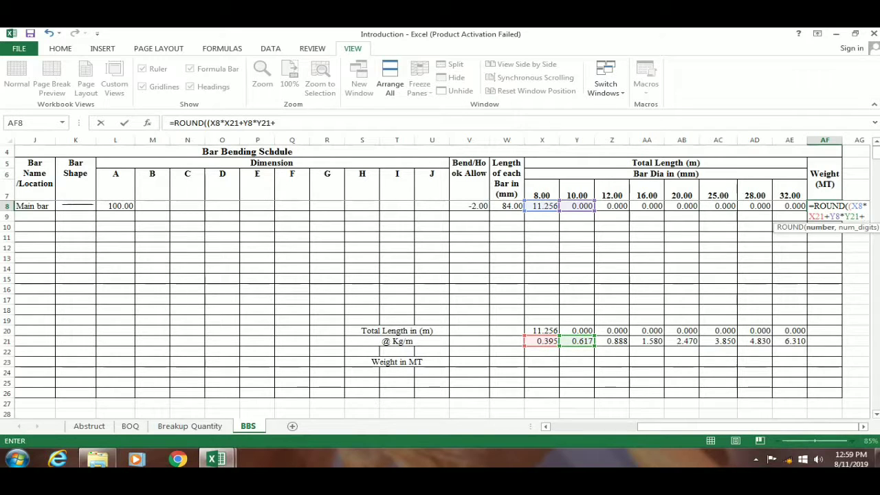
click(612, 206)
text(*)
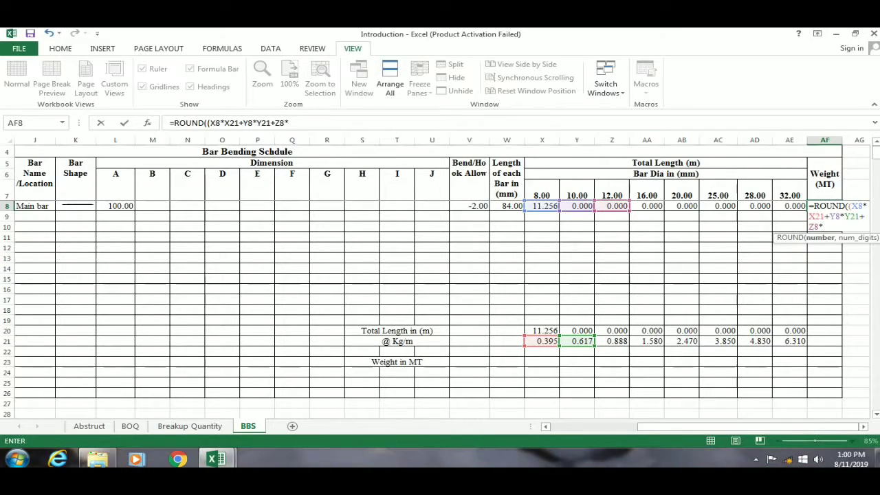
click(612, 341)
text(+)
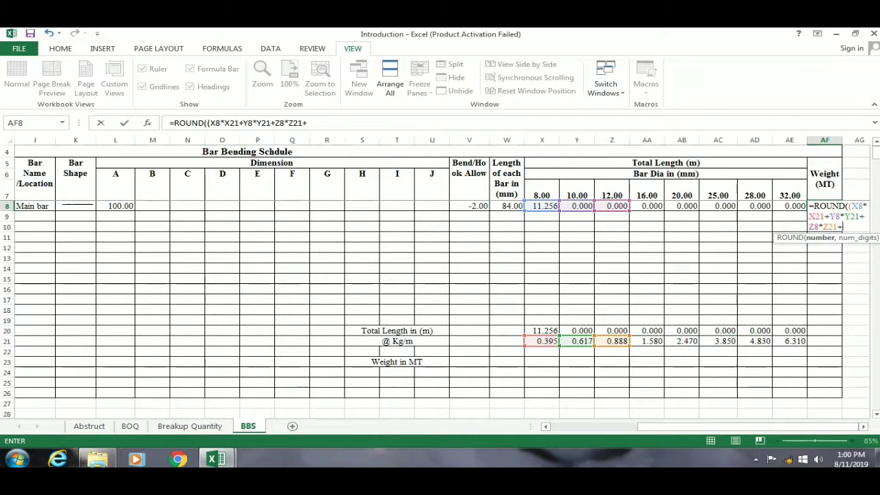
click(646, 205)
text(*)
click(647, 341)
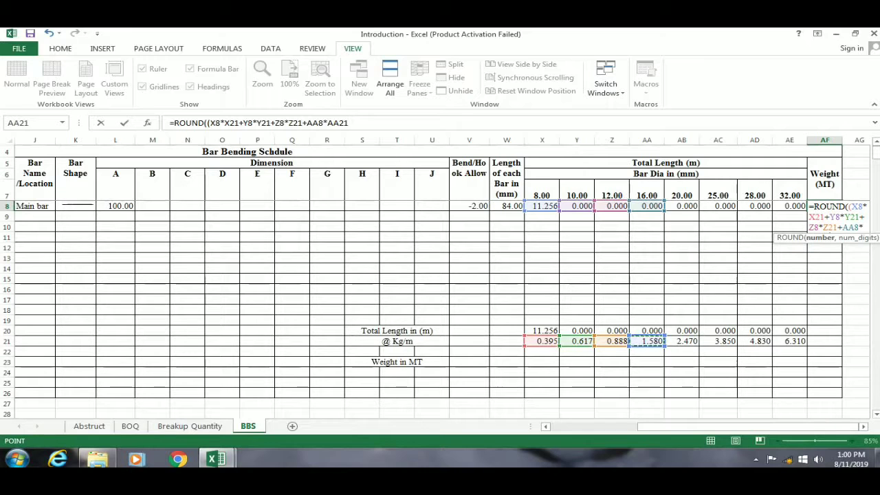
- In AF8, add the length × kg/m products for 20, 25, 28 and 32 mm bars (AB8*AB21 through AE8*AE21)
click(349, 122)
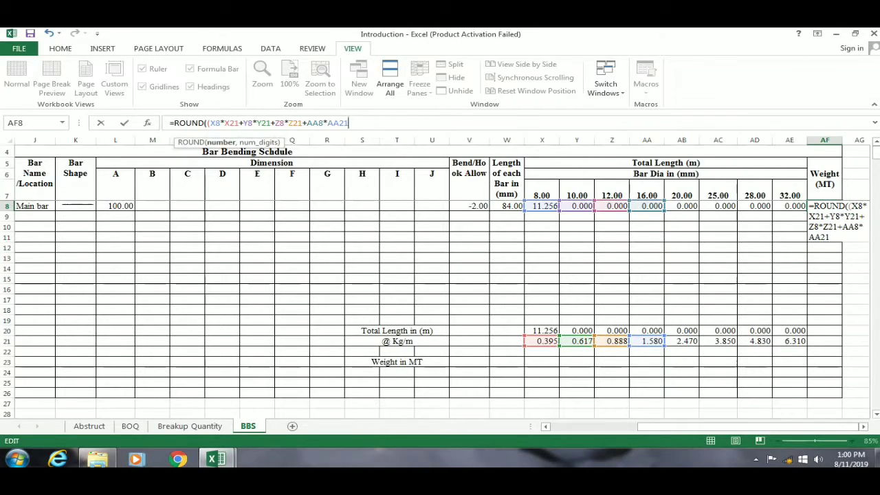
text(+)
click(682, 206)
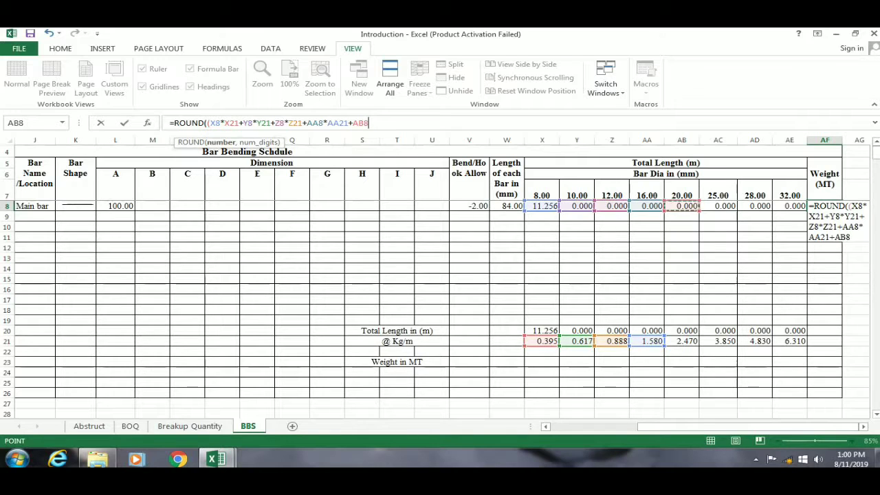
text(*)
click(681, 341)
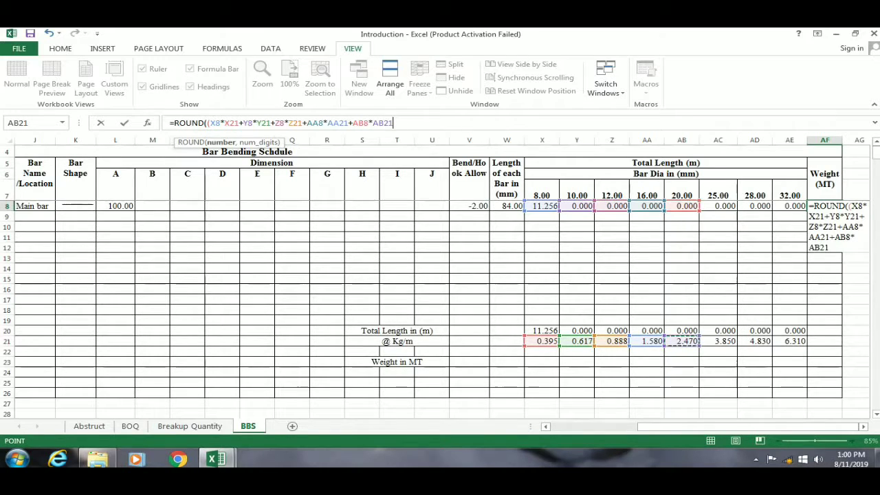
text(+)
click(717, 205)
text(*)
click(717, 341)
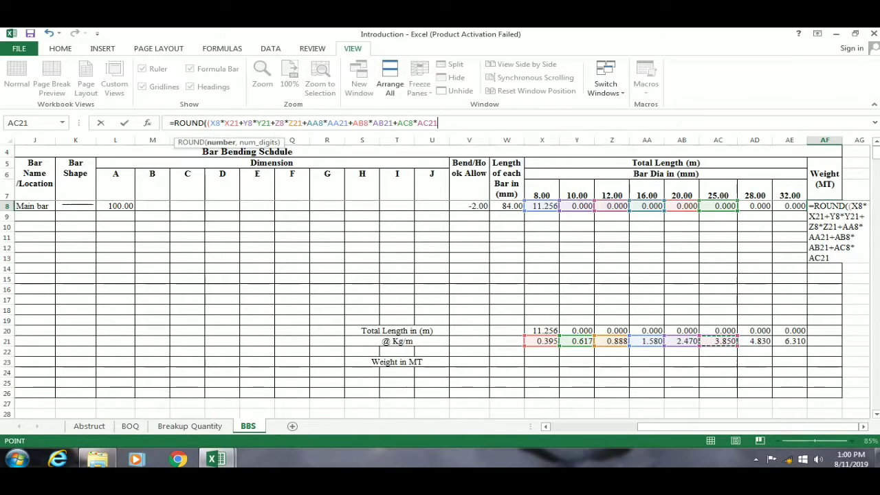
text(+)
click(755, 206)
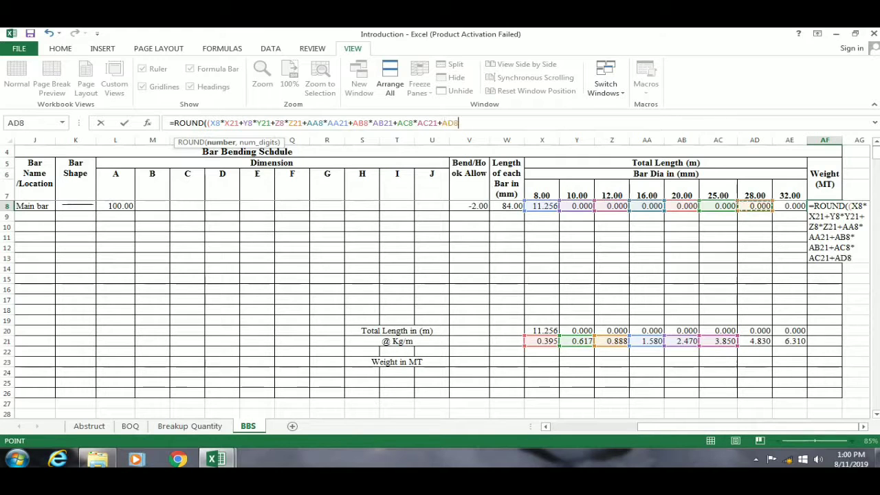
text(*)
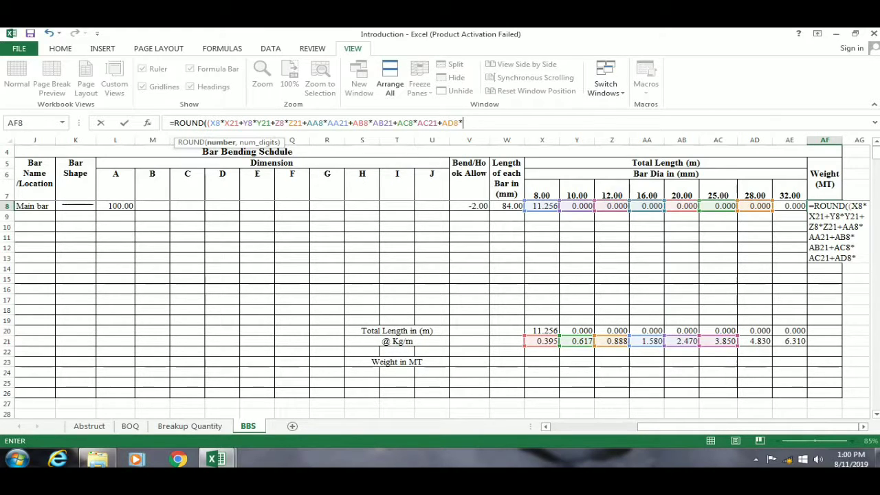
click(755, 341)
text(+)
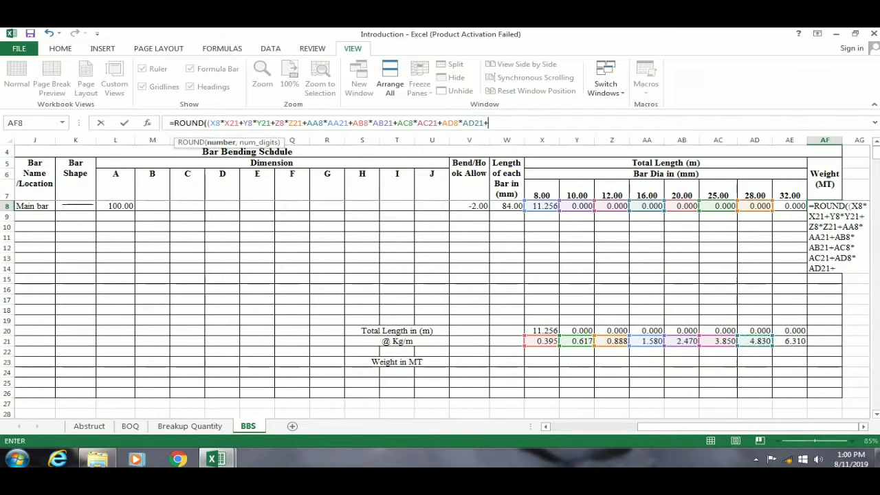
click(790, 205)
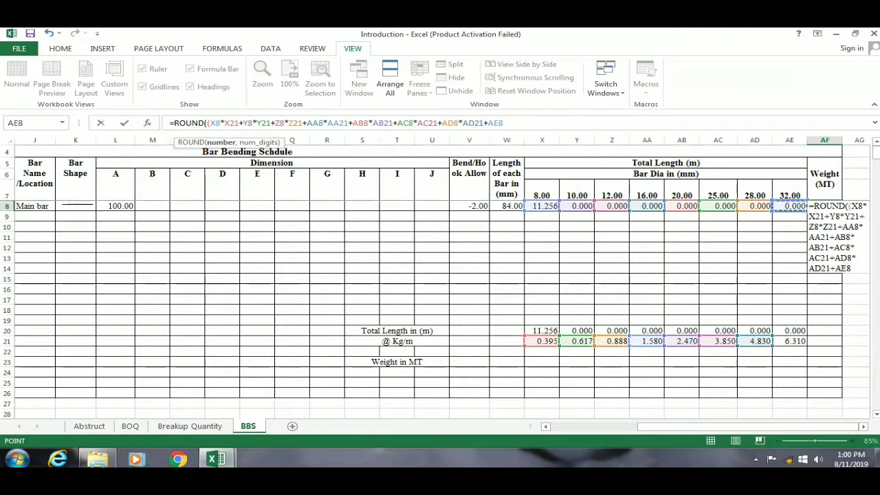
text(*)
click(790, 341)
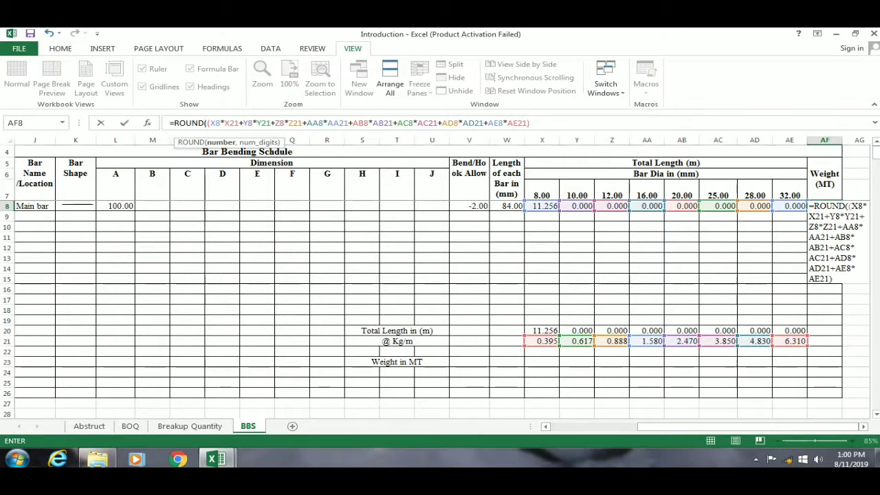
- Divide the sum by 1000 and wrap it in ROUND to 3 decimals, giving 0.004 in AF8
text(/)
text(1000)
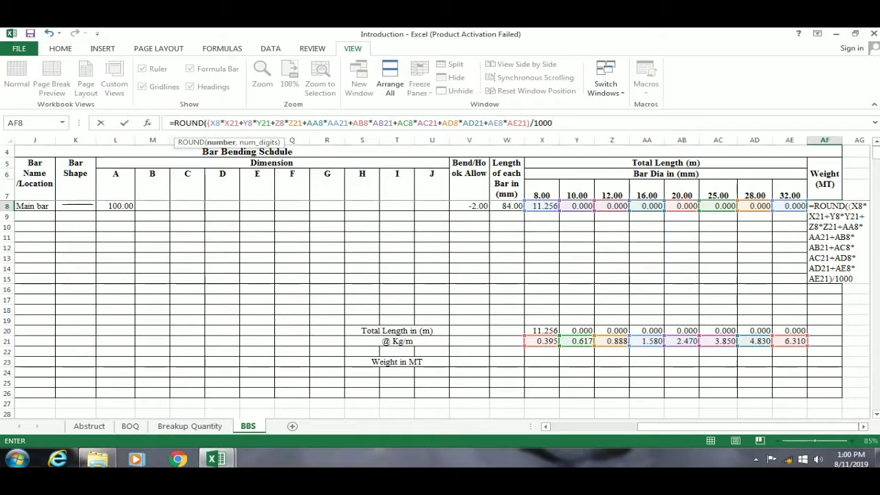
text())
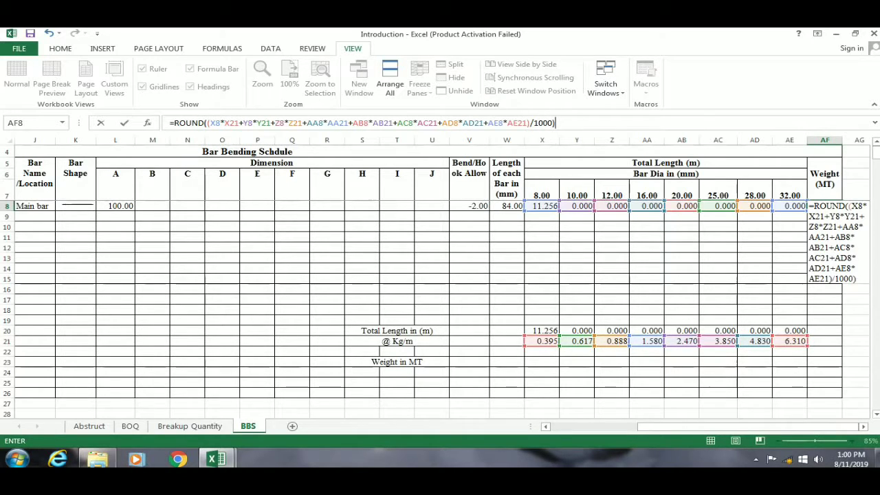
click(207, 122)
text(()
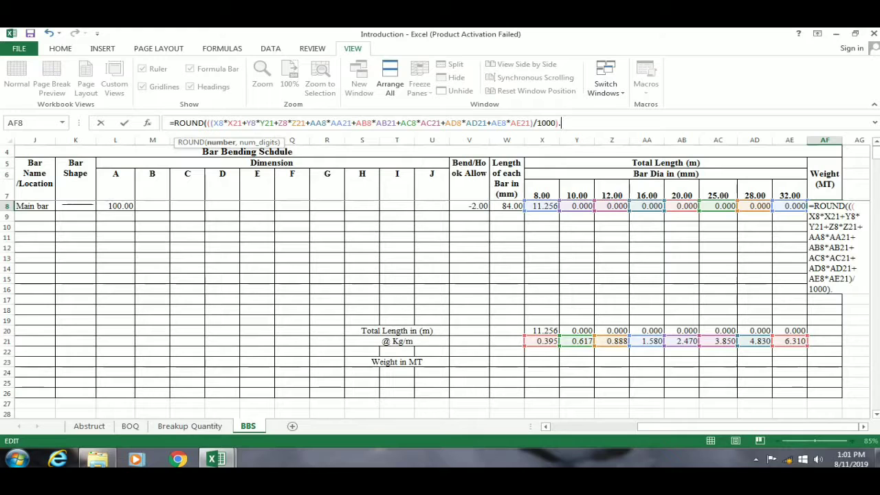
text(,3))
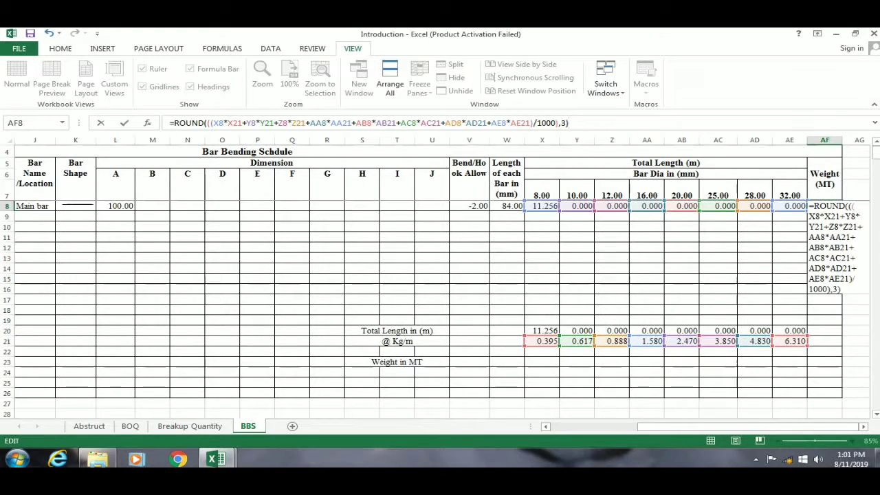
key(Return)
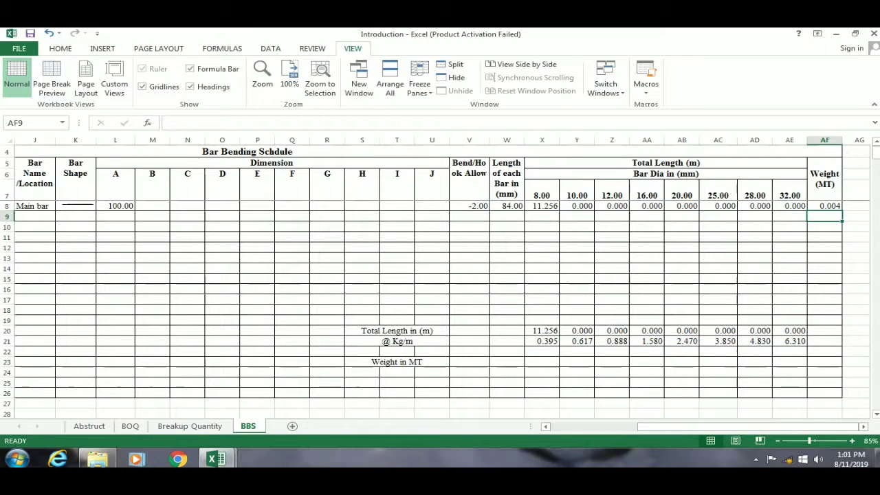
click(825, 206)
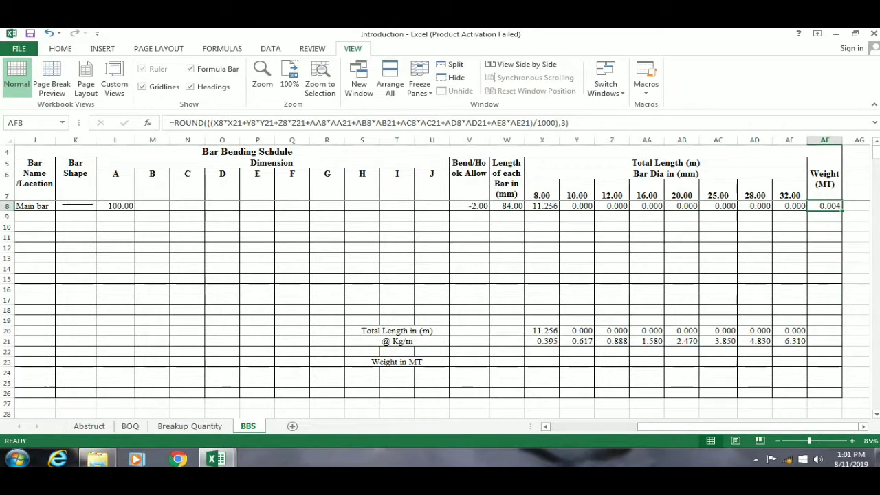
double_click(542, 352)
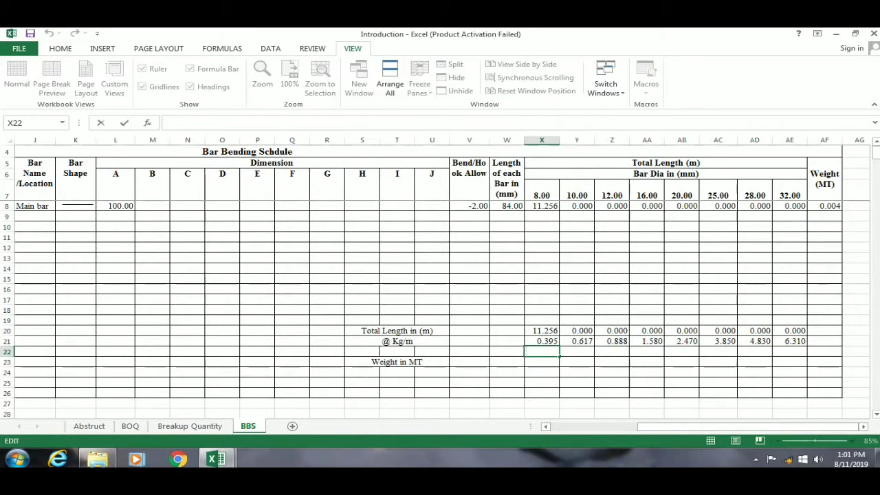
click(825, 206)
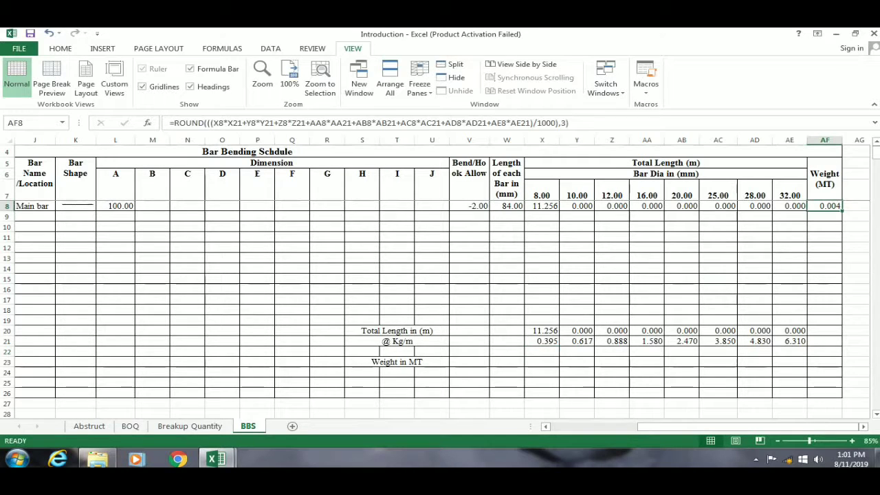
click(541, 352)
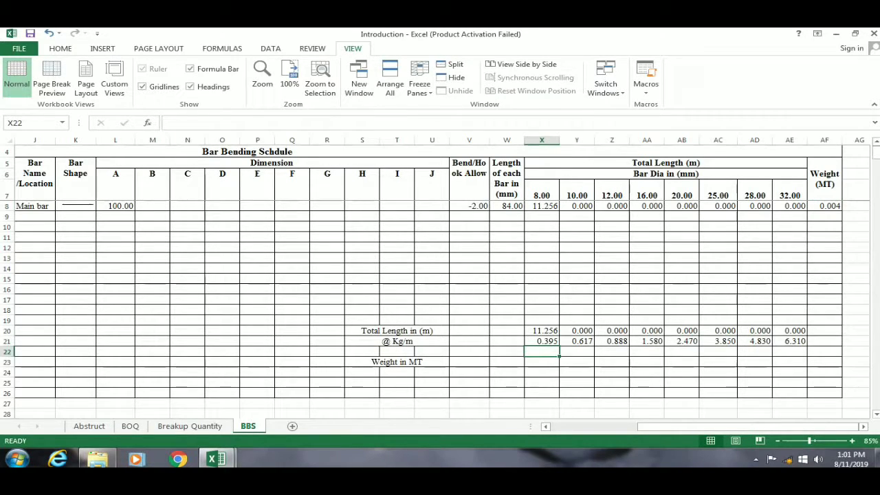
text(=)
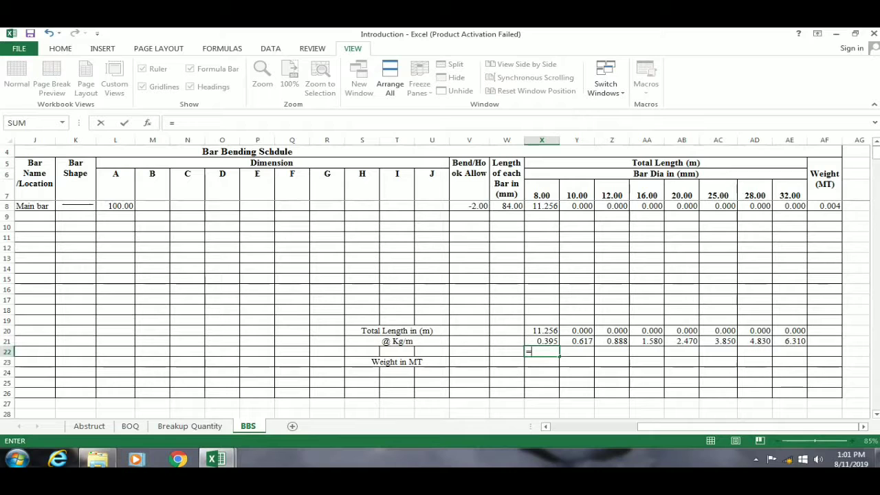
key(Up)
key(Up)
text(*)
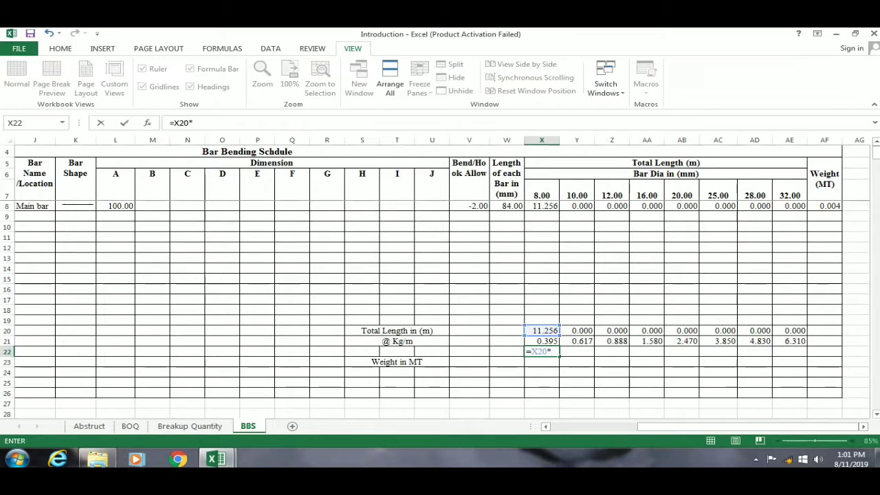
key(Up)
text(/)
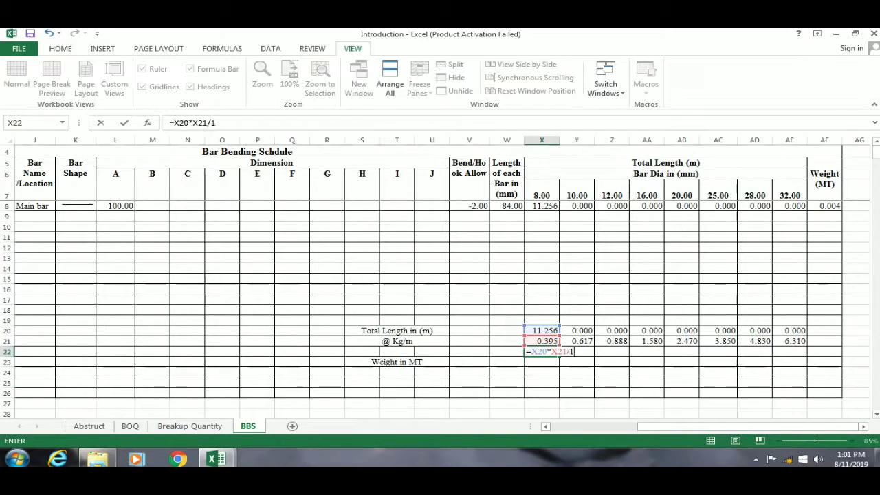
text(000)
key(Return)
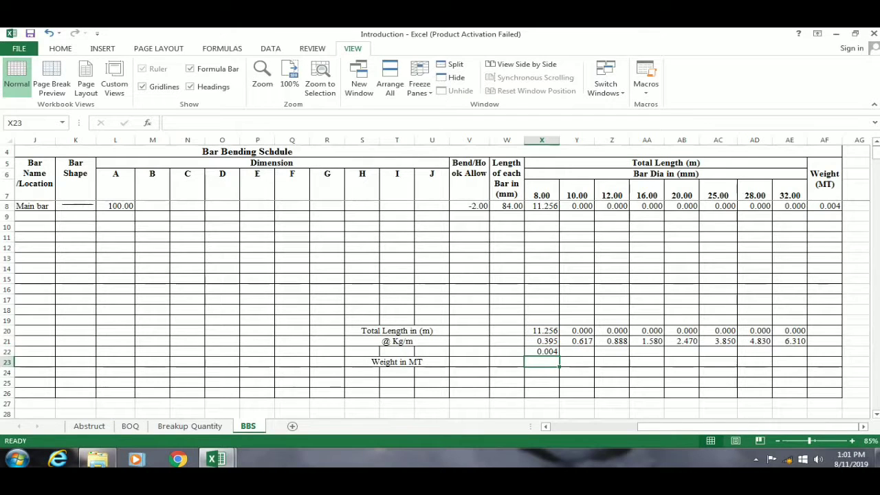
click(577, 351)
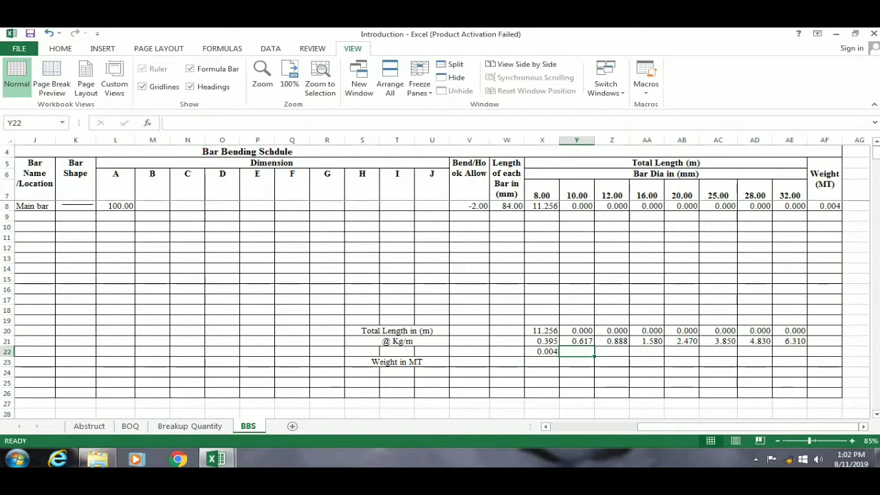
click(542, 351)
key(ctrl+c)
click(576, 351)
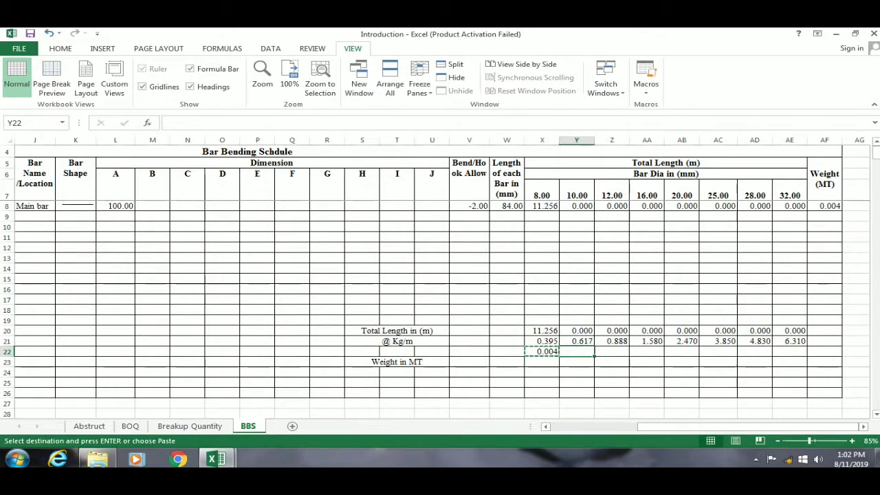
key(ctrl+v)
click(612, 351)
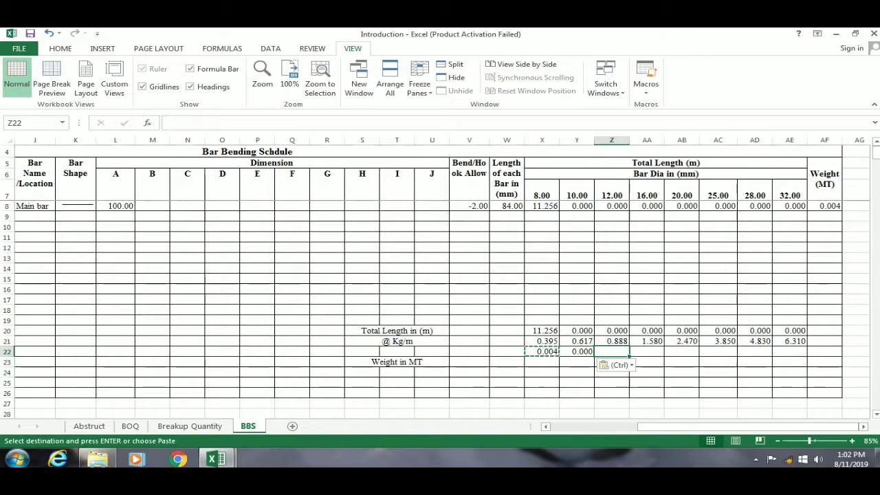
mouse_move(612, 351)
mouse_down()
mouse_move(825, 351)
mouse_move(790, 351)
mouse_up()
key(ctrl+v)
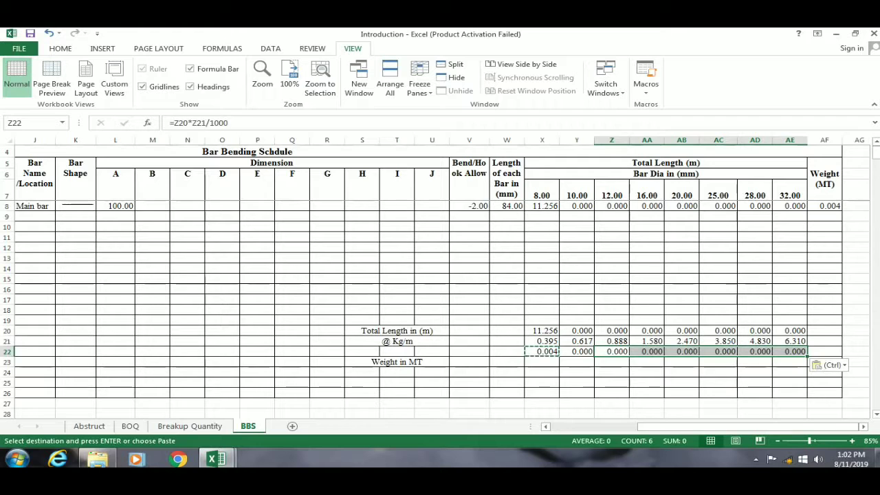
click(612, 383)
click(612, 351)
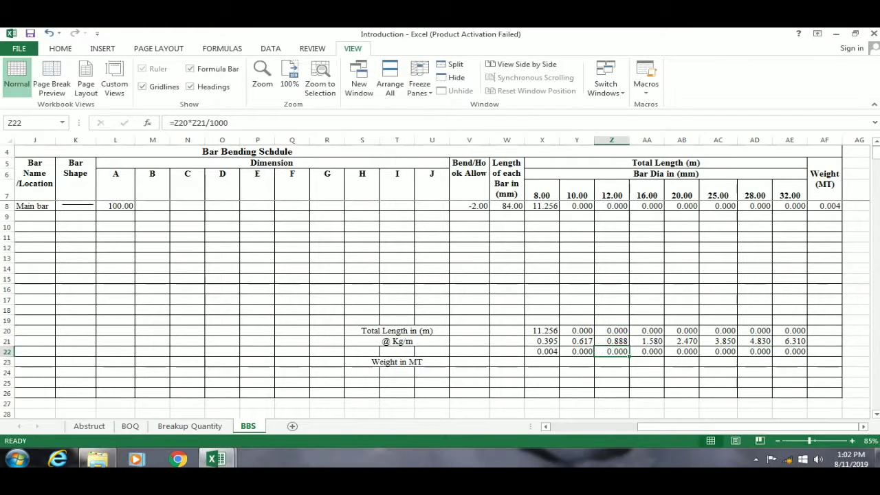
click(646, 351)
click(682, 351)
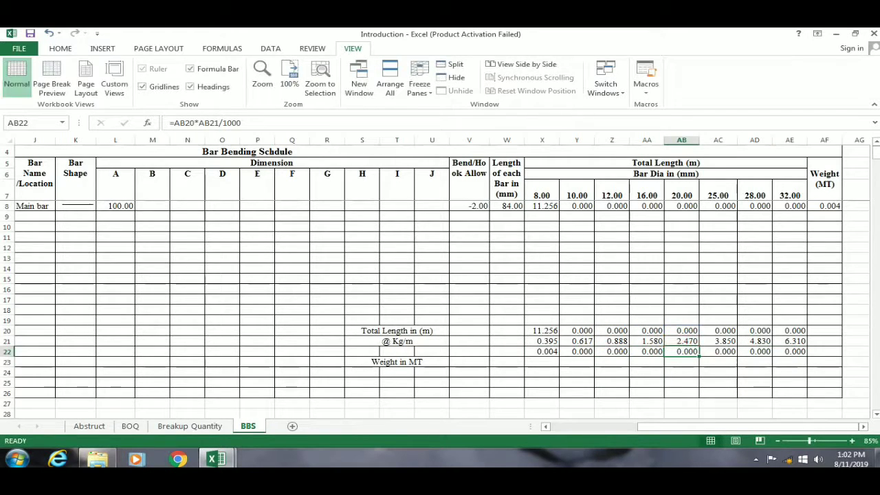
click(718, 351)
click(754, 352)
click(789, 352)
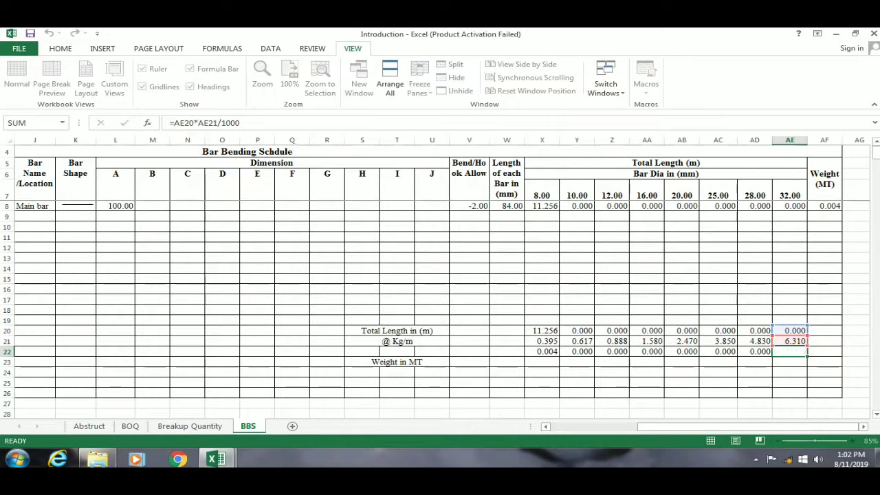
click(682, 383)
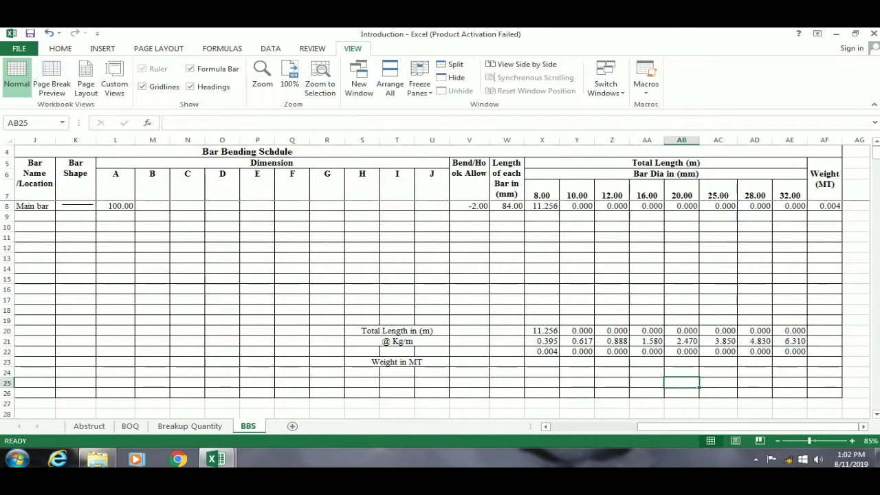
- Use AutoSum on AF8:AF20 to total the weight column into AF20
key(F2)
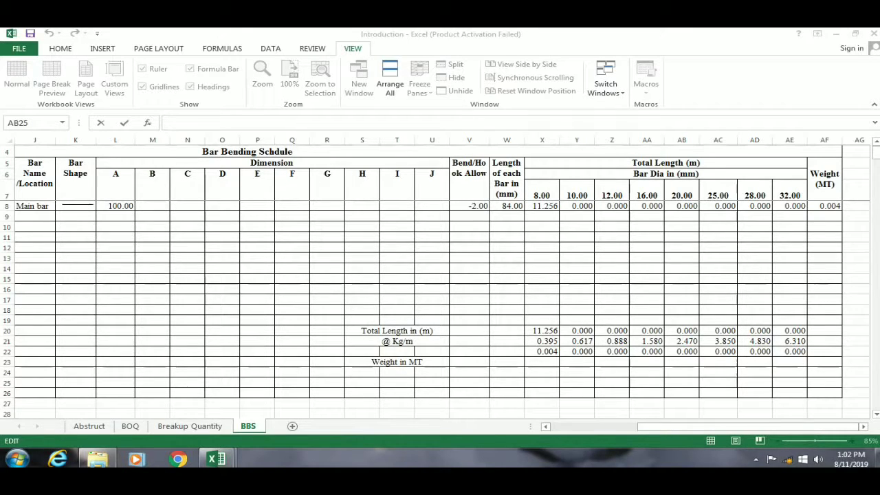
key(Escape)
click(825, 331)
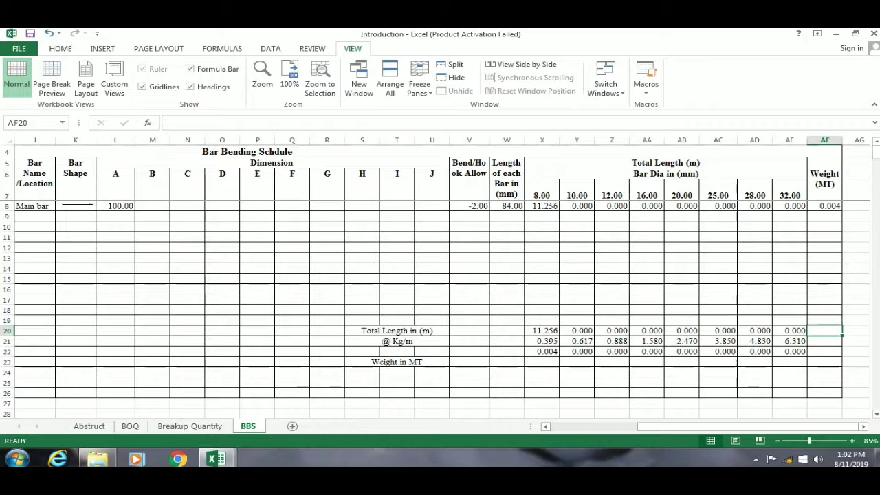
key(alt+equal)
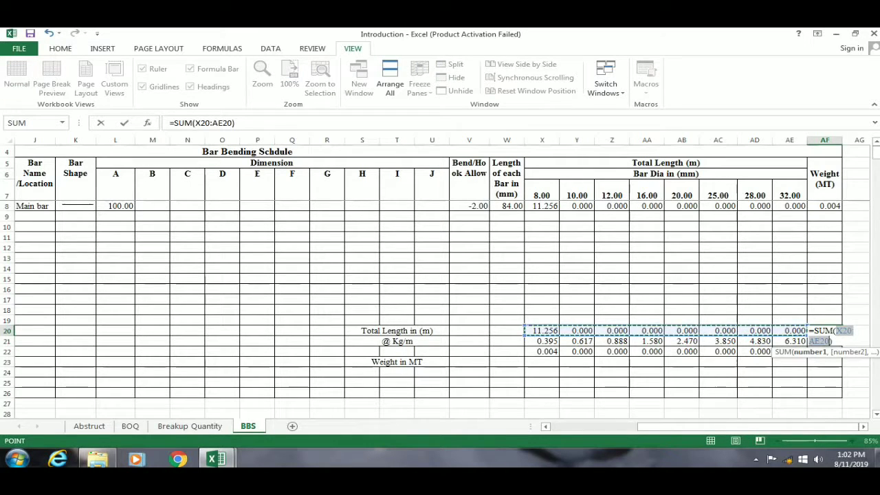
key(Escape)
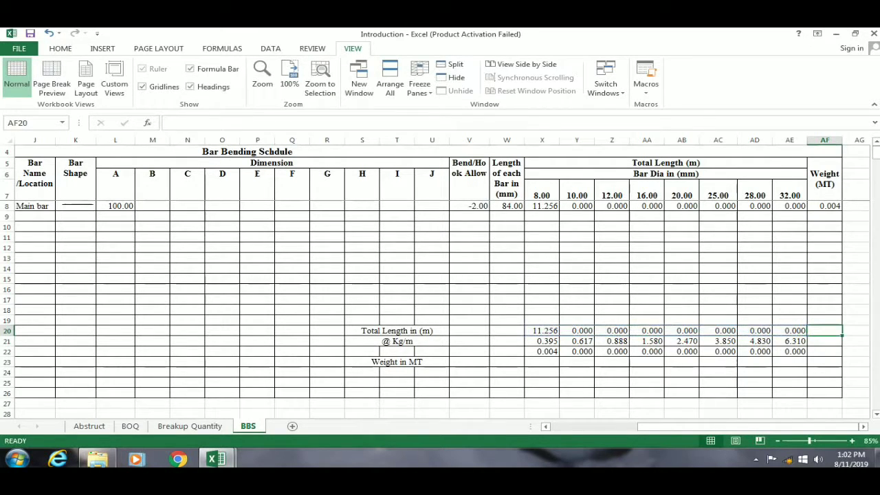
key(alt+equal)
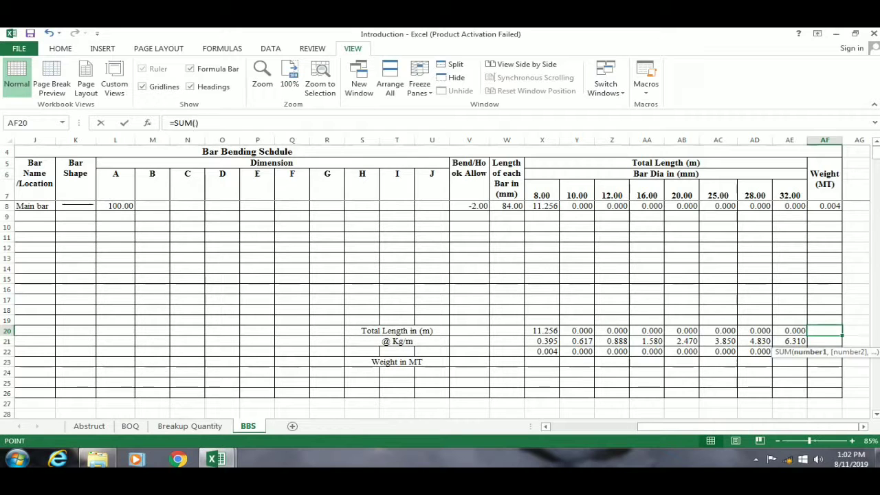
key(Escape)
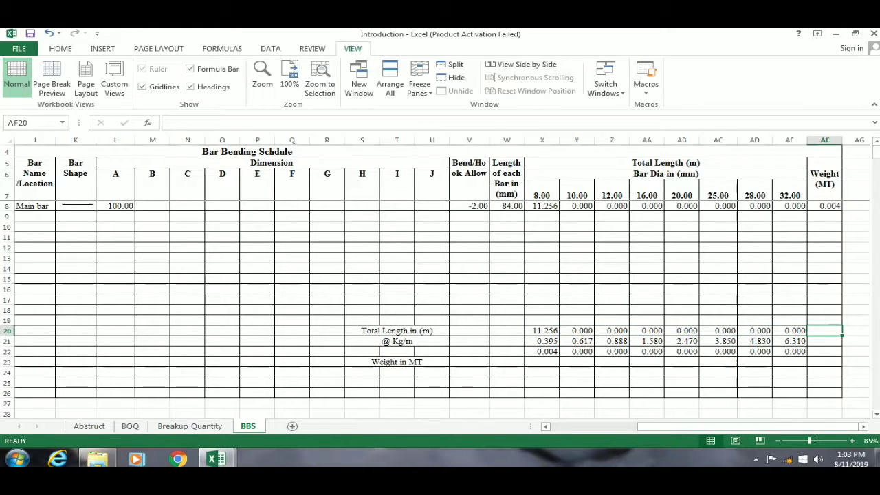
drag(825, 206, 824, 331)
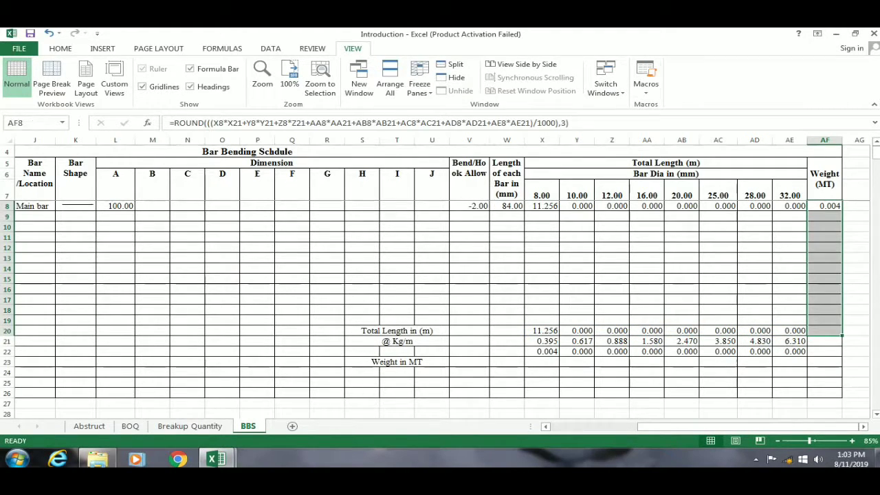
click(60, 48)
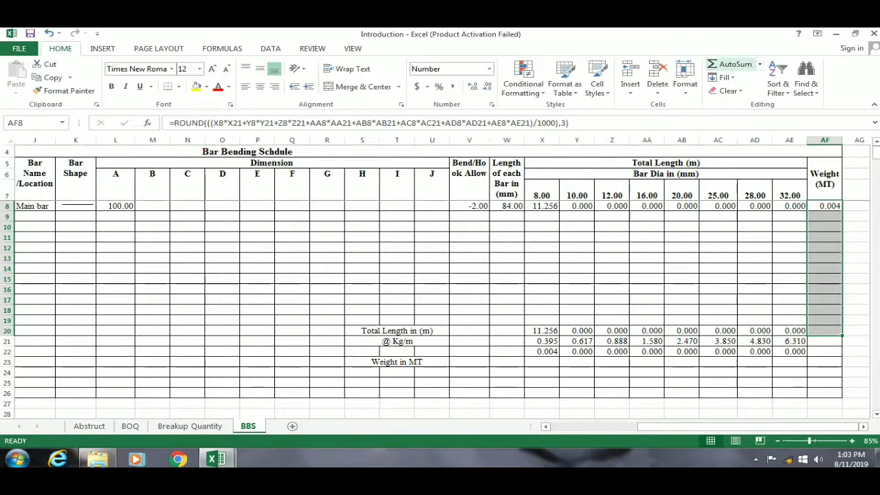
click(730, 64)
click(755, 195)
double_click(824, 330)
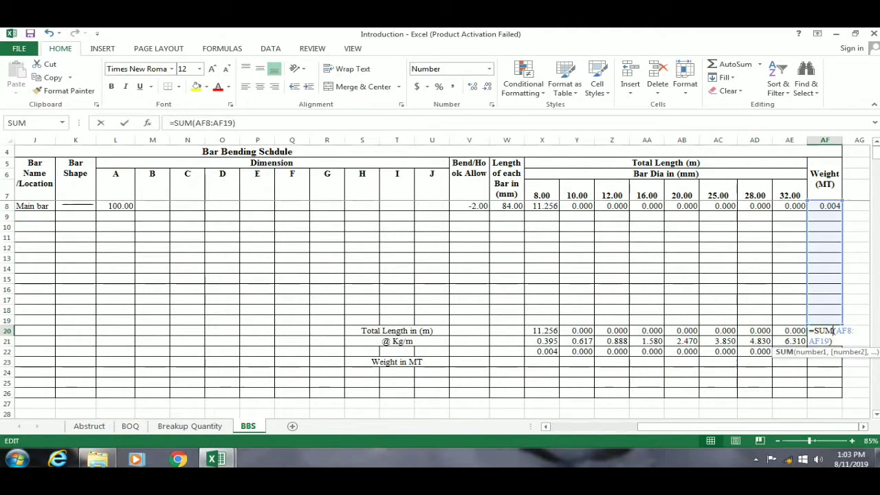
key(Escape)
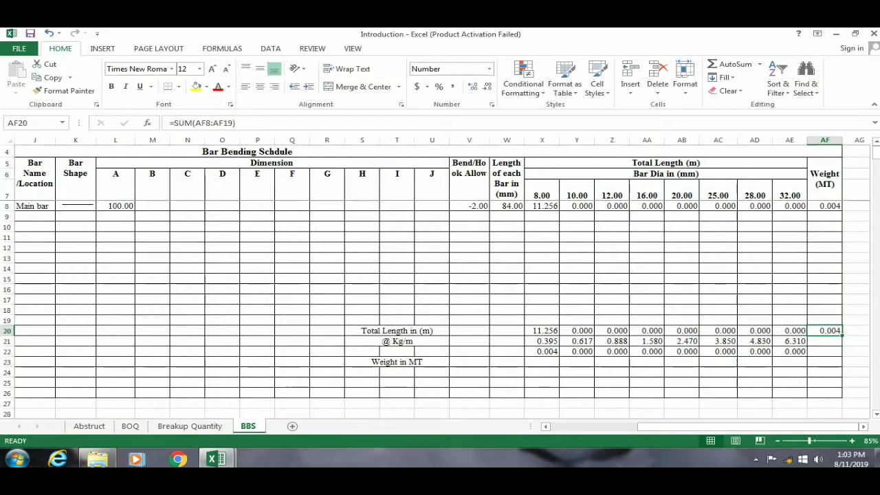
- Put =SUM(X22:AE22) in AF22 and start AF23's formula referencing AF22
click(824, 351)
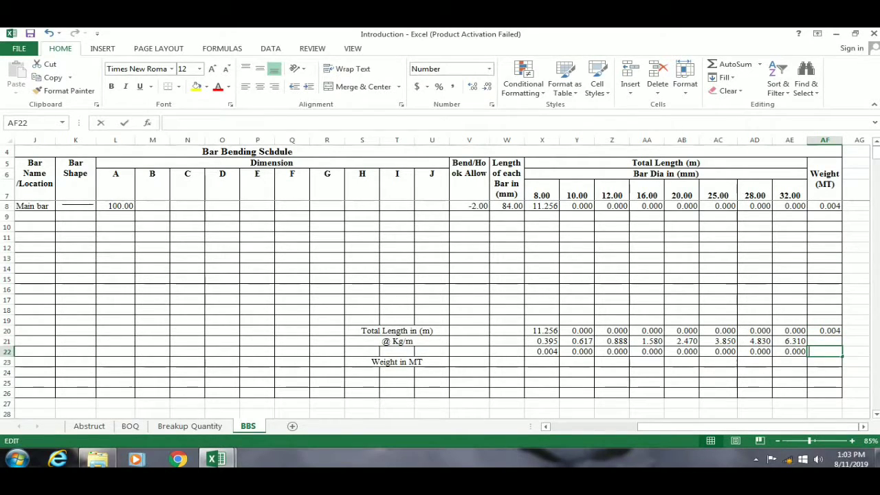
double_click(824, 351)
click(755, 459)
key(Escape)
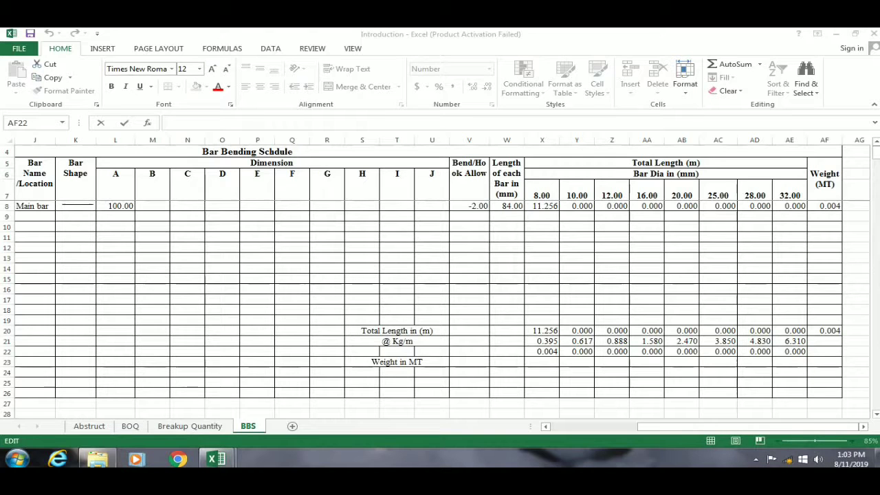
key(Escape)
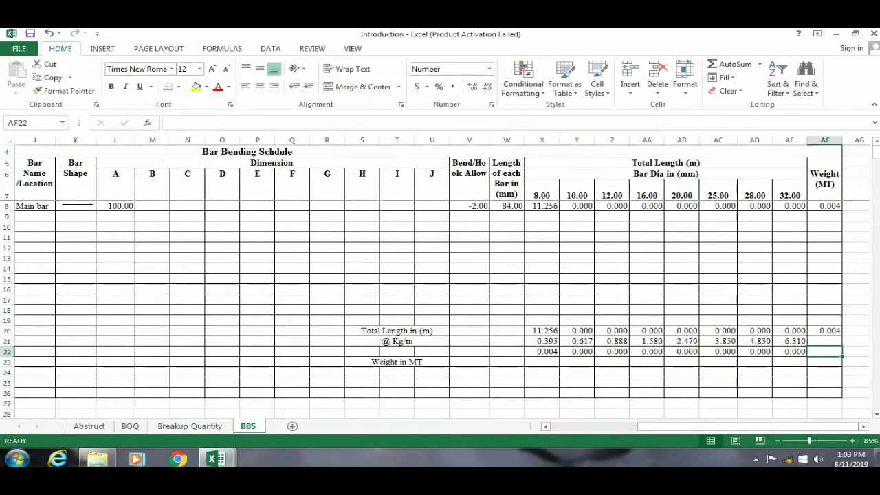
key(alt+equal)
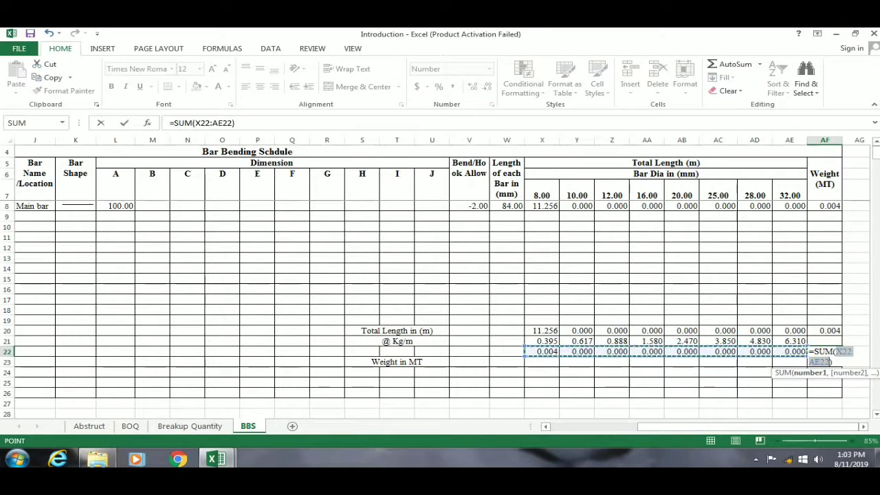
key(Return)
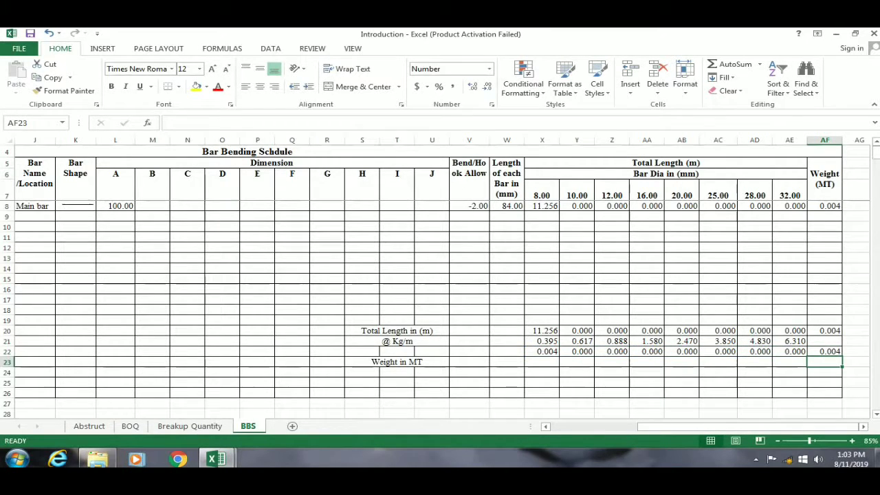
text(=)
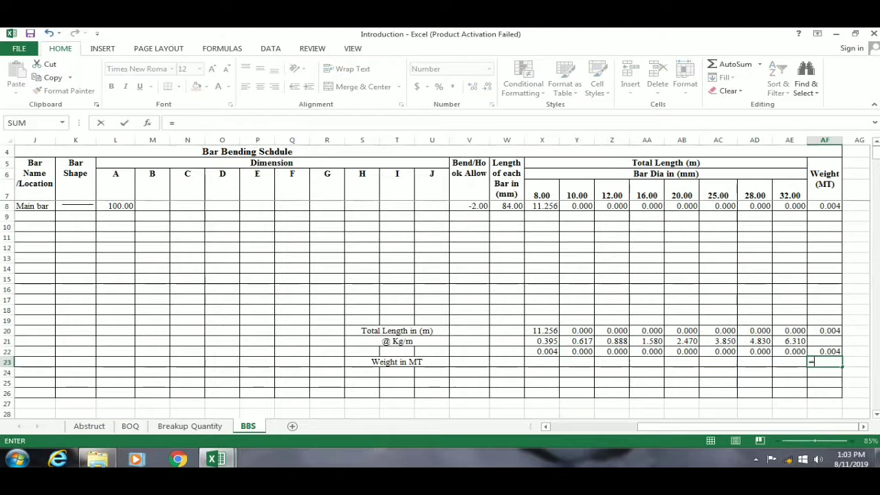
key(Up)
- Confirm AF23 as =AF22, then format it with a yellow fill, bold text and 14 pt size
key(Return)
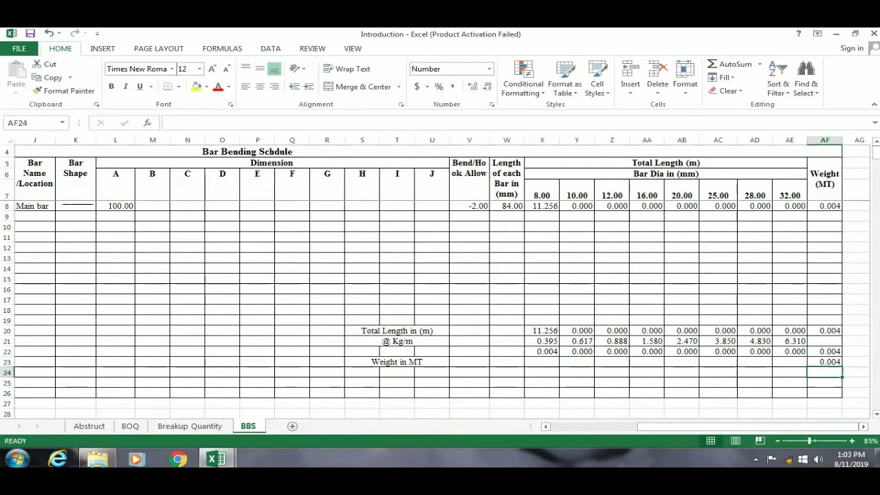
click(682, 393)
drag(7, 372, 7, 393)
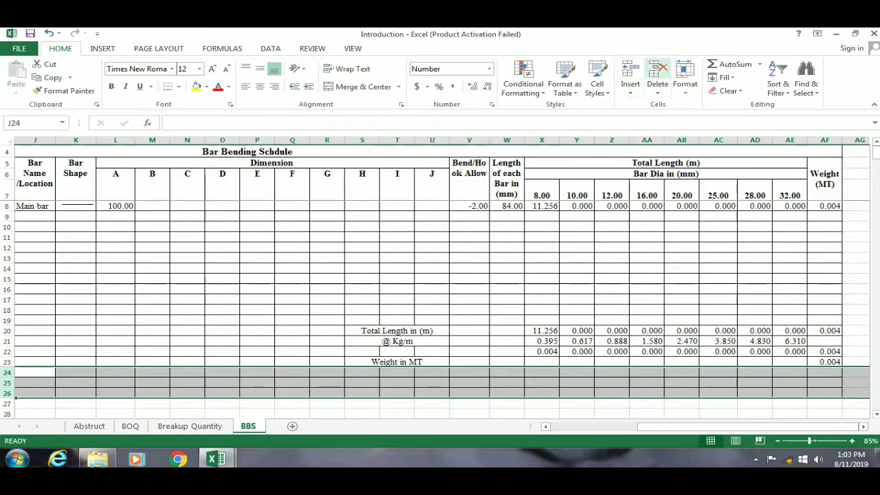
click(611, 226)
click(824, 362)
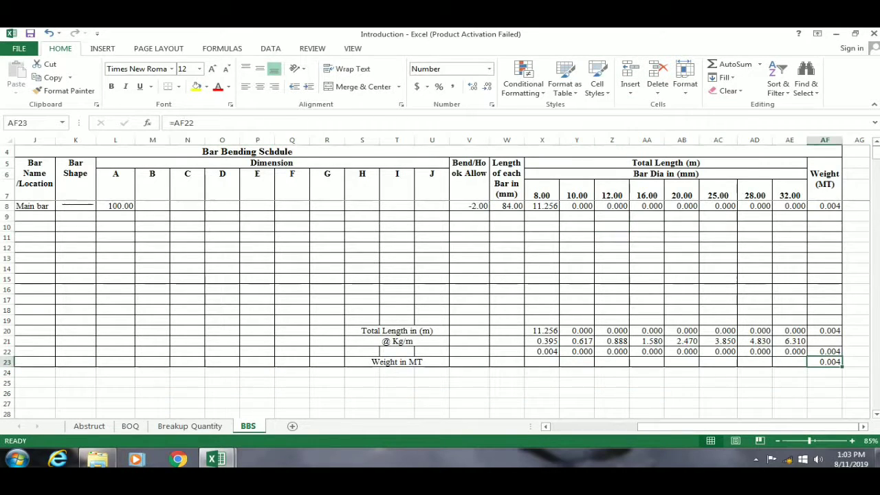
click(197, 86)
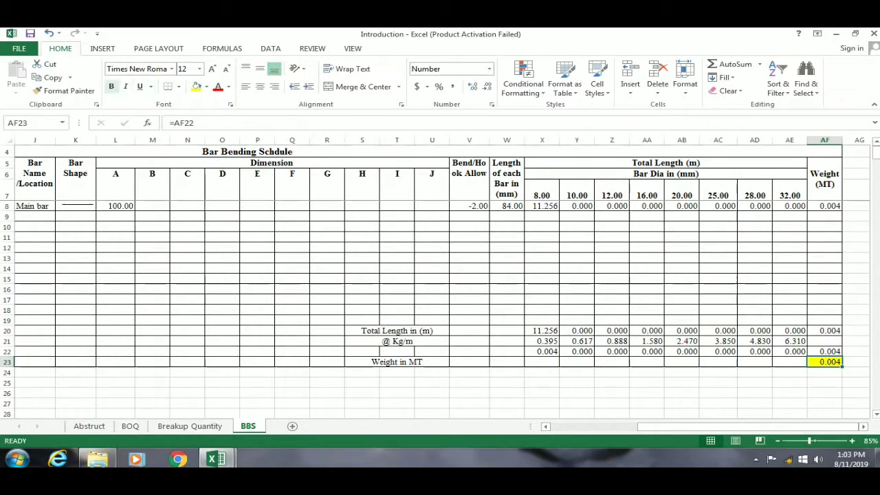
click(112, 86)
click(182, 69)
text(14)
key(Return)
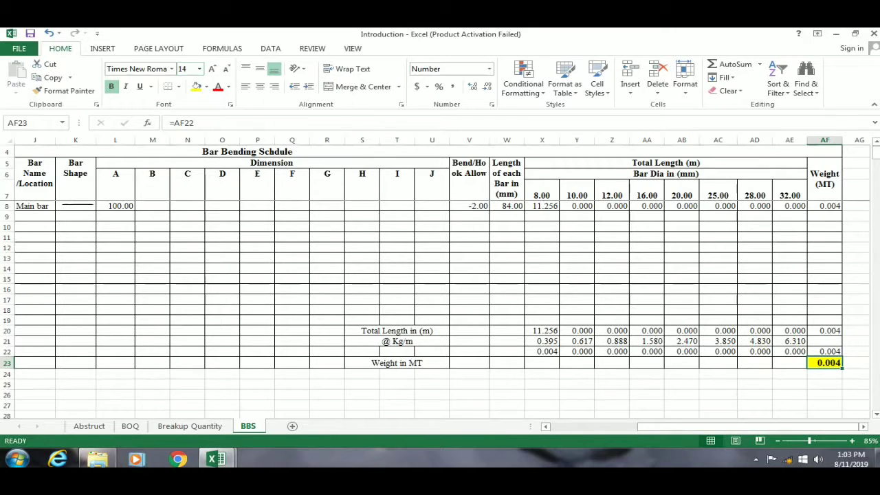
click(612, 278)
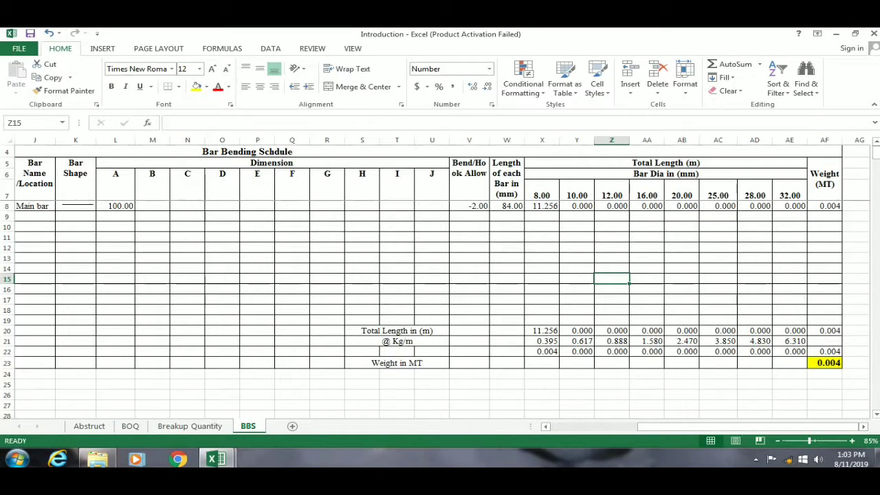
scroll(435, 278, down, 2)
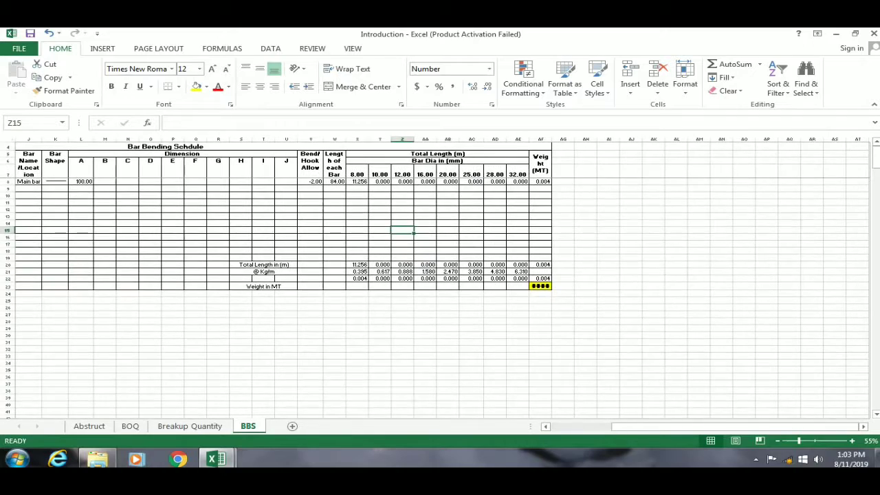
scroll(435, 278, up, 2)
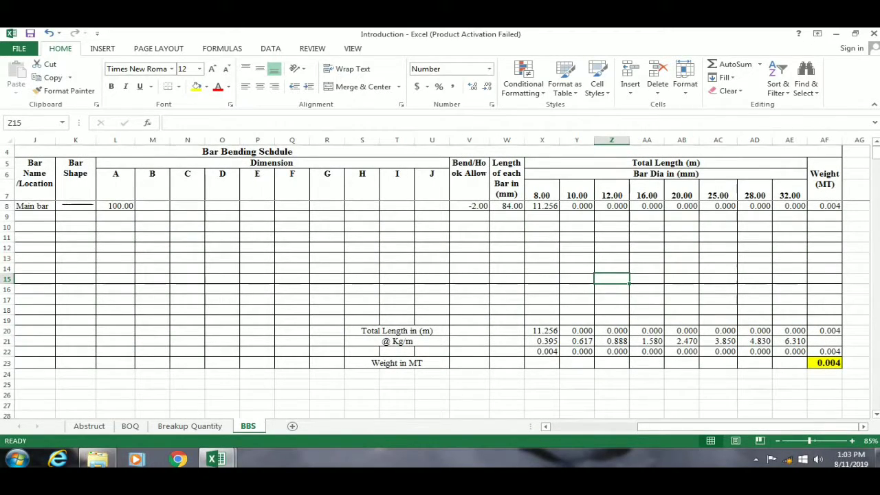
drag(748, 427, 660, 426)
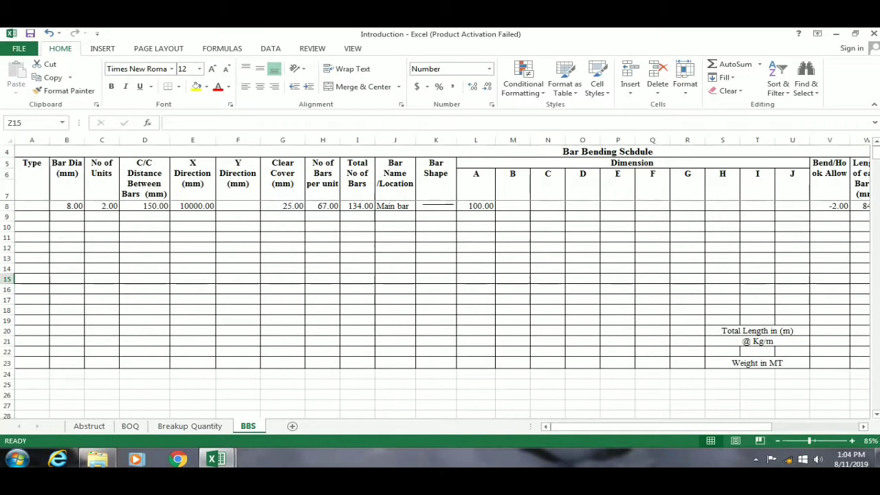
drag(32, 151, 32, 195)
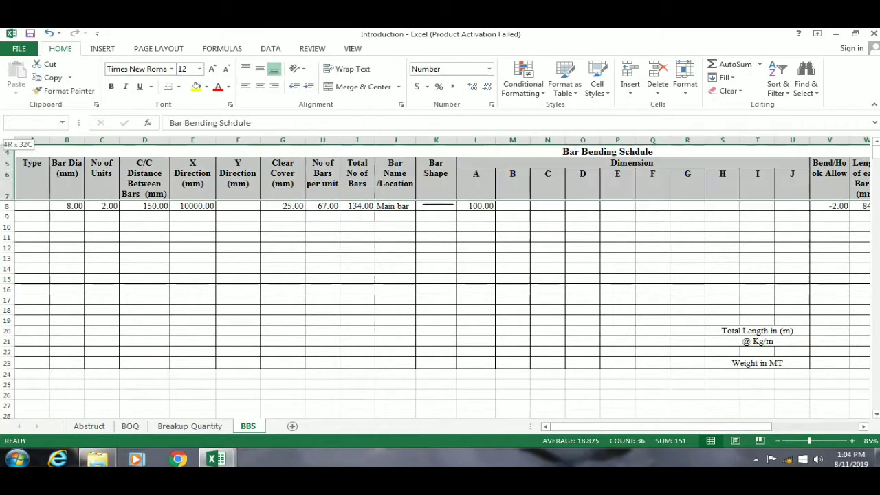
click(145, 216)
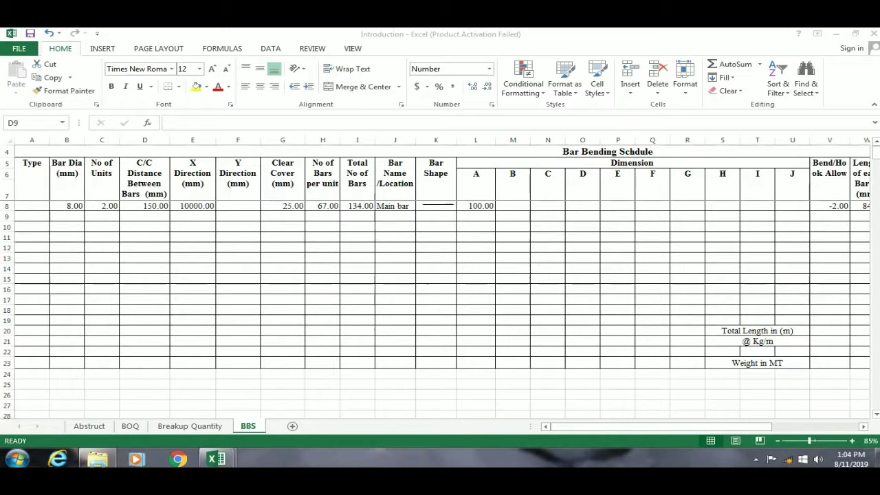
click(216, 459)
click(7, 206)
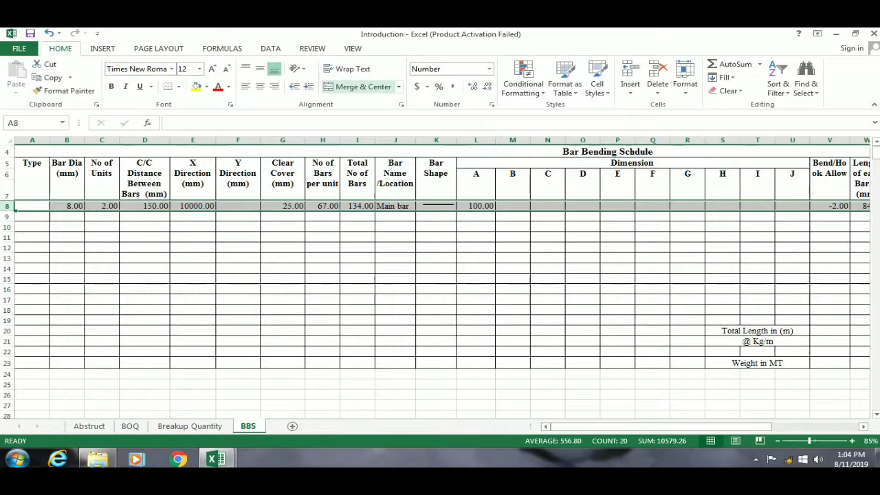
- Freeze panes with header rows 1–7 selected, then unfreeze them again
click(352, 48)
click(419, 84)
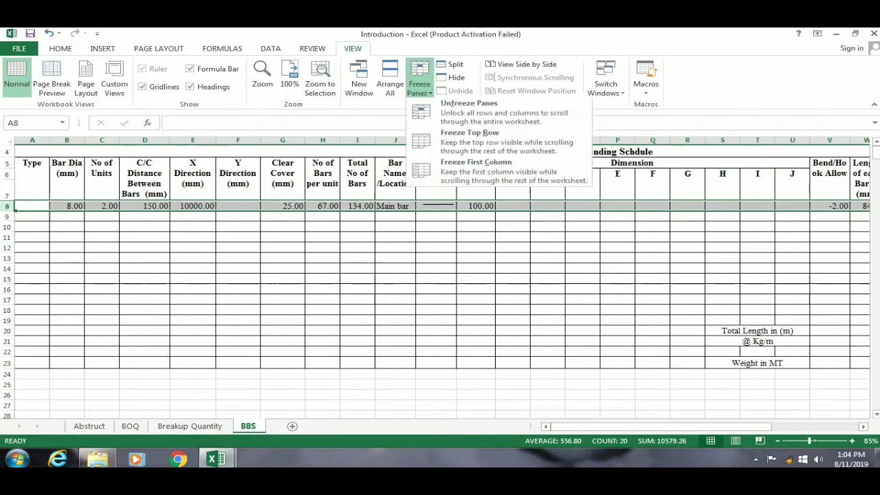
click(396, 279)
scroll(435, 281, up, 1)
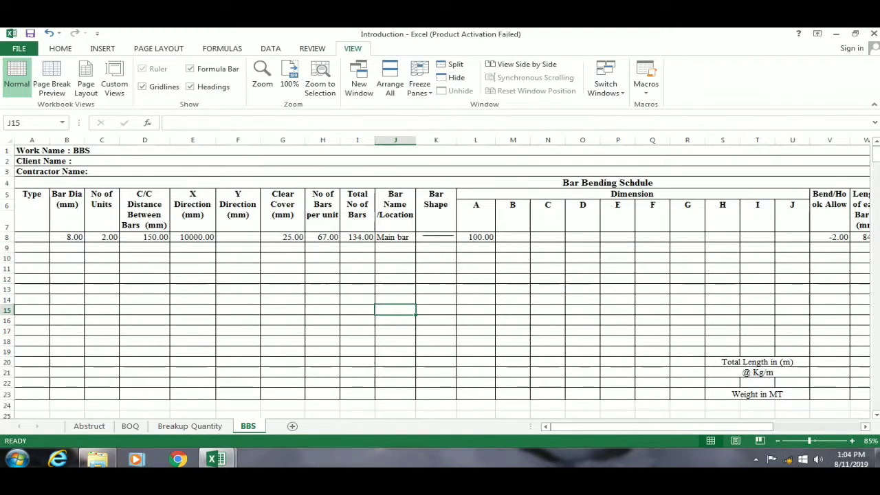
drag(7, 149, 7, 227)
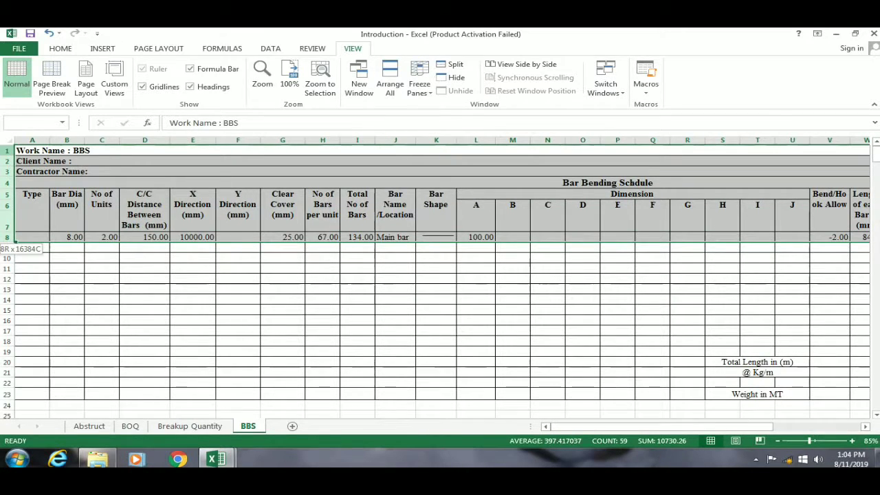
drag(7, 230, 7, 226)
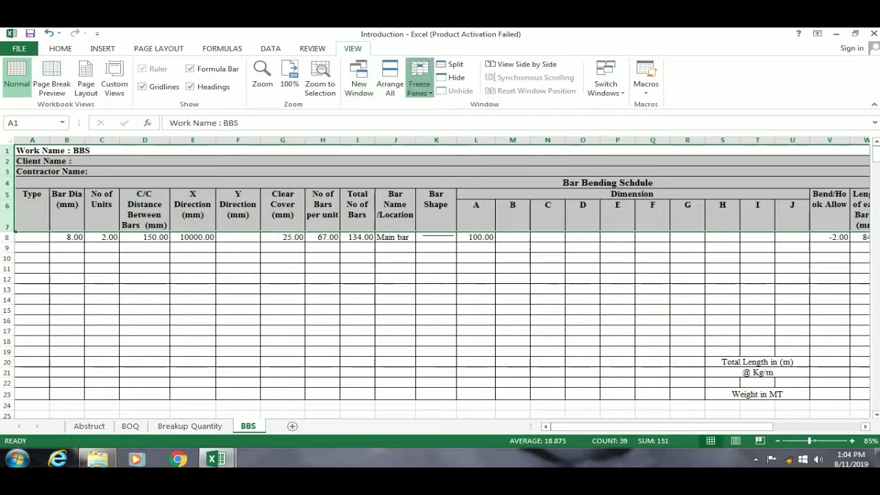
click(419, 79)
click(454, 123)
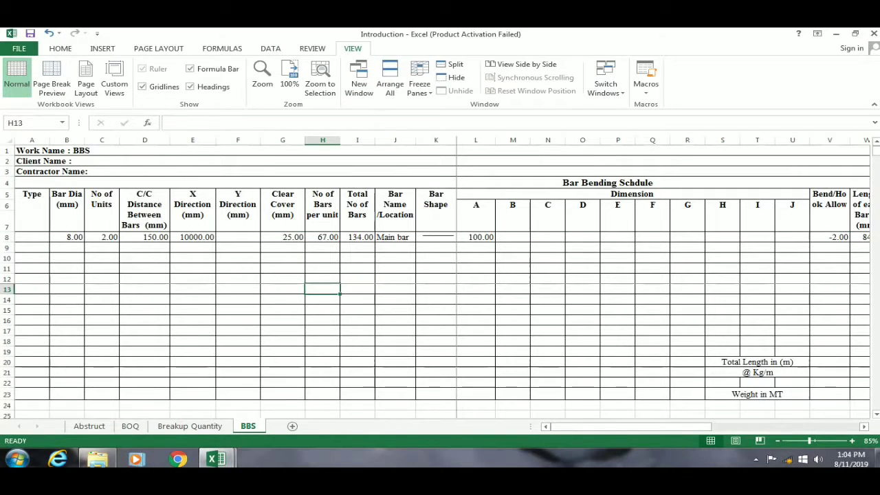
click(7, 150)
drag(7, 151, 7, 236)
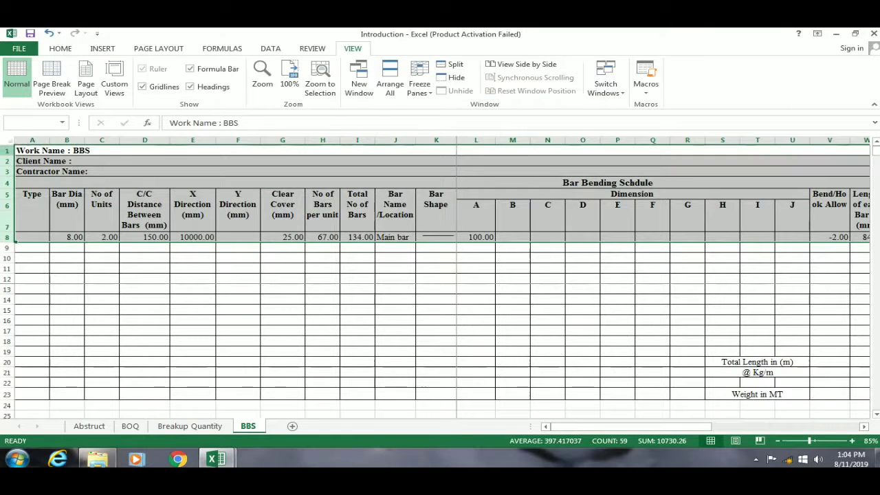
click(419, 80)
click(469, 103)
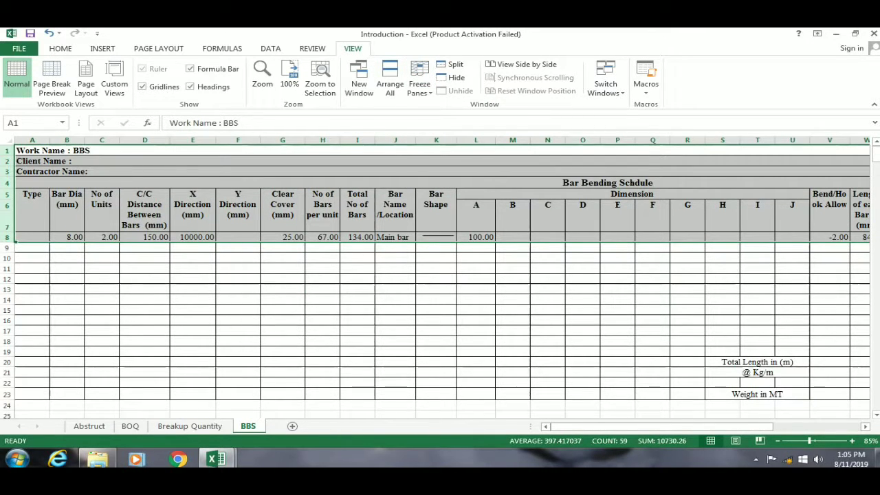
- Re-freeze panes at rows 1–7, scroll to test the result, then unfreeze
click(6, 161)
drag(7, 150, 7, 226)
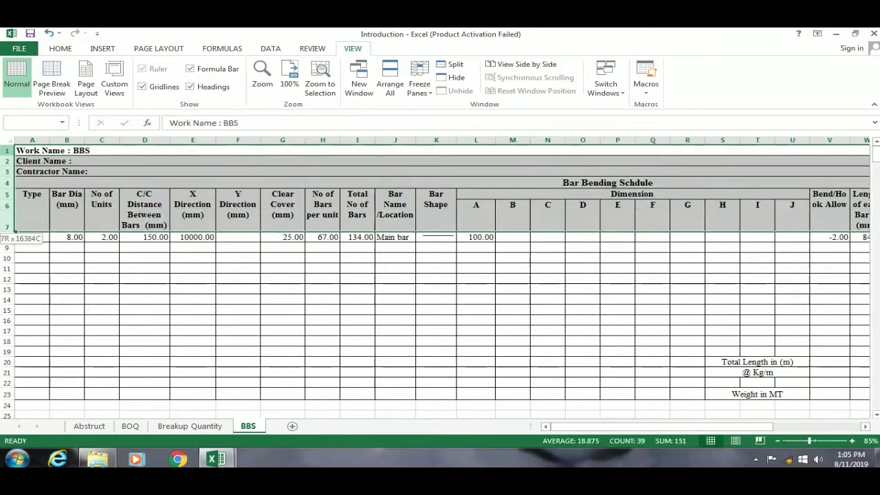
click(419, 79)
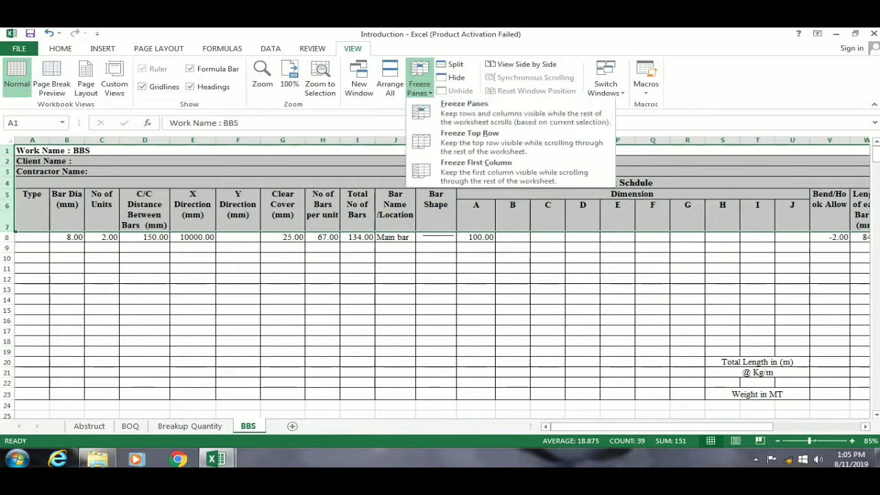
click(454, 107)
click(396, 289)
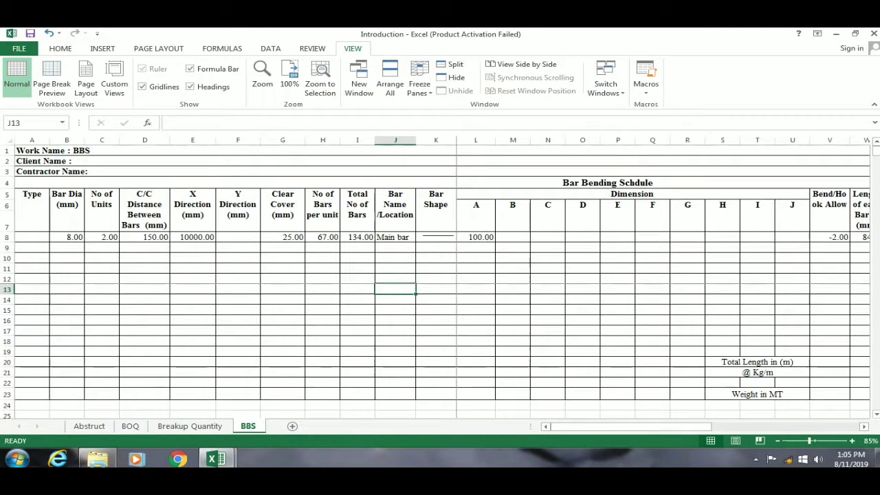
scroll(435, 344, down, 3)
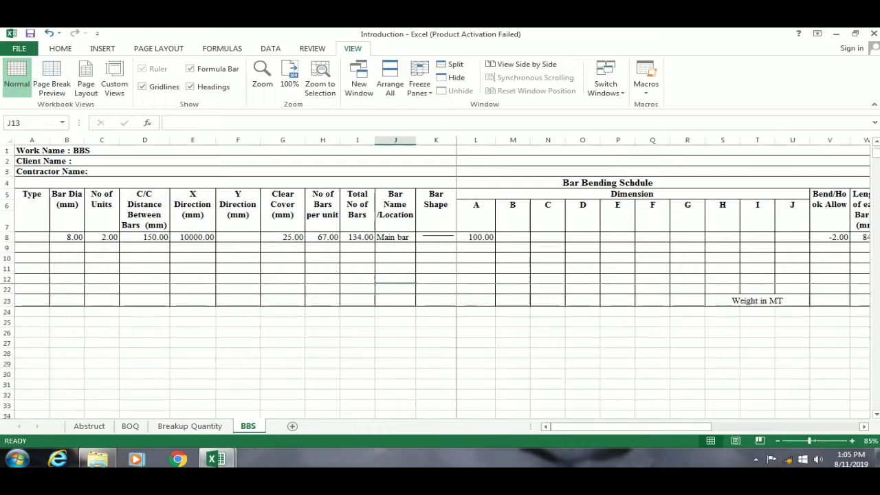
scroll(436, 343, up, 3)
scroll(435, 344, down, 3)
scroll(436, 344, up, 3)
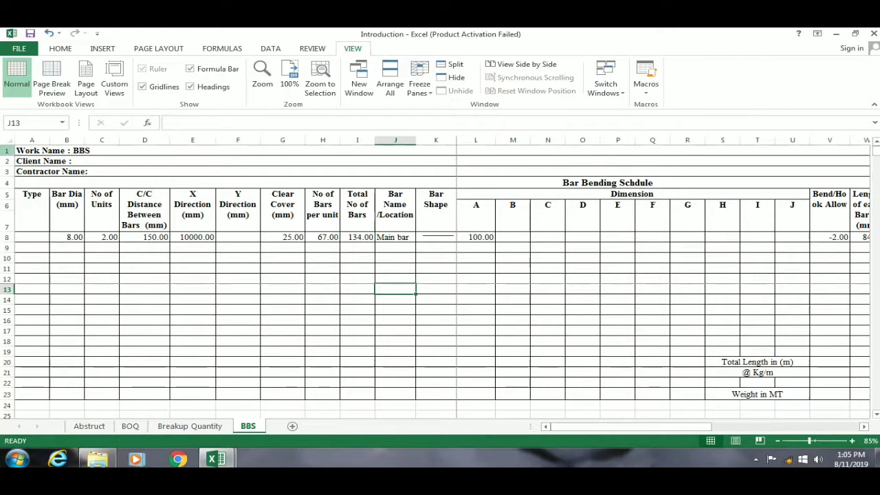
drag(7, 150, 7, 236)
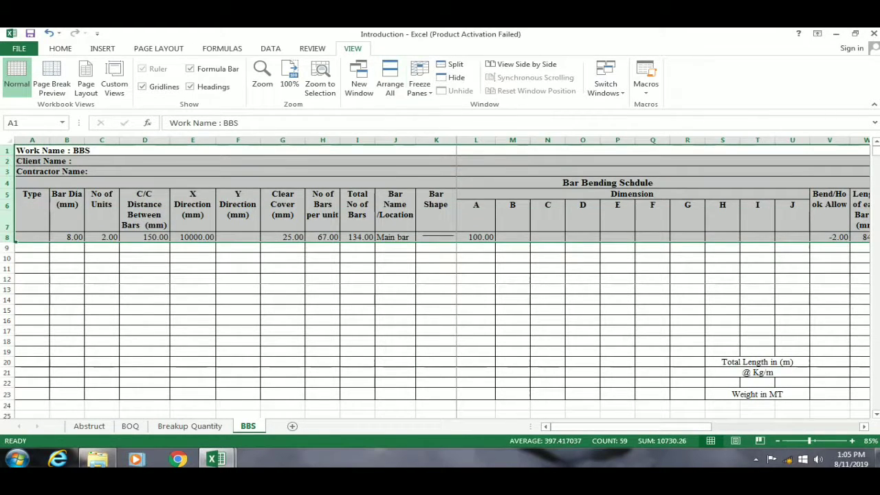
click(419, 79)
click(467, 117)
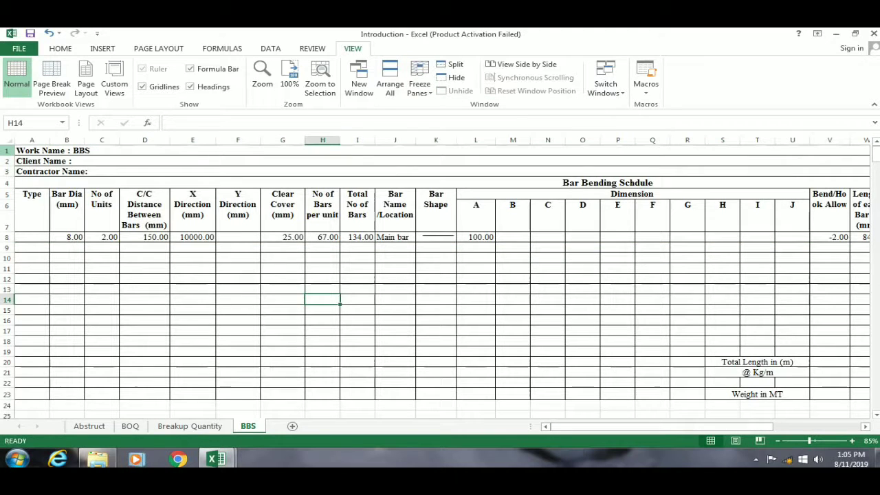
- Try freezing panes at rows 1–4, then remove the freeze with rows through 12 selected
drag(7, 150, 7, 182)
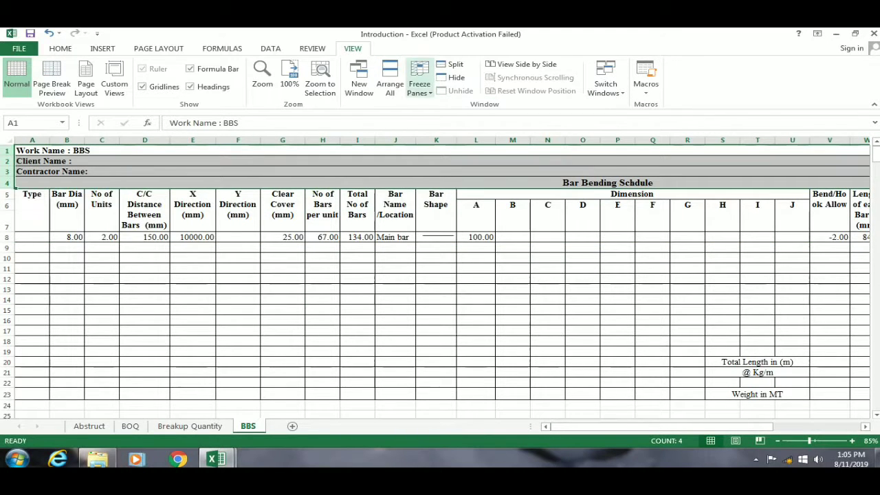
click(419, 79)
click(468, 116)
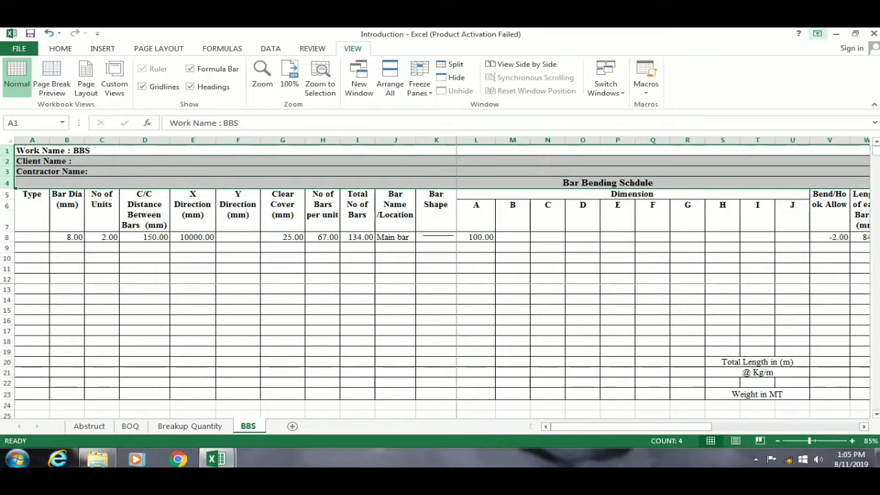
drag(7, 150, 7, 278)
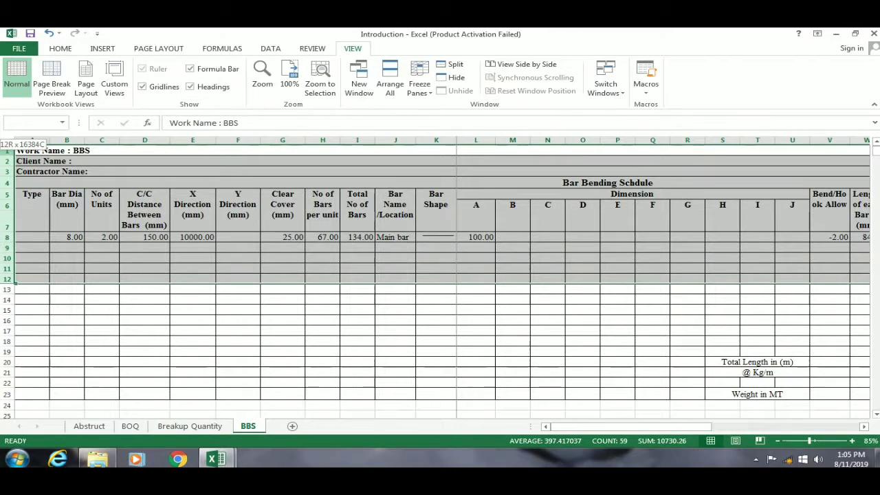
click(419, 79)
click(454, 103)
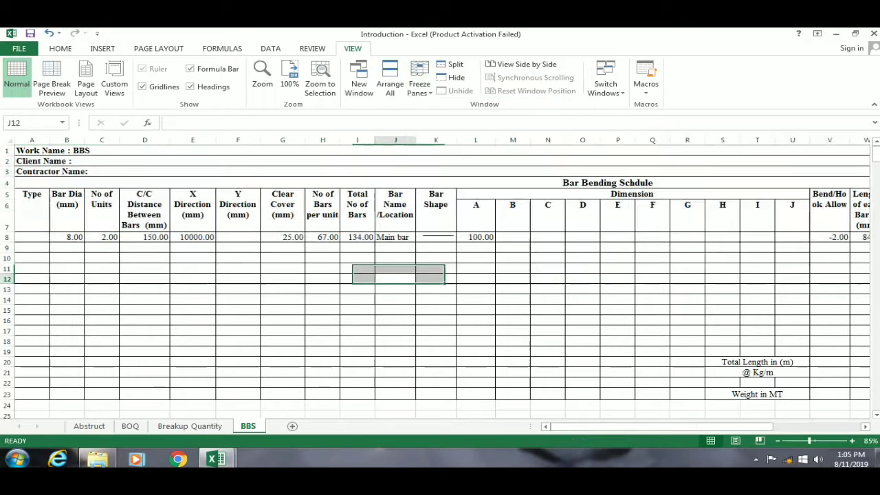
click(396, 278)
scroll(440, 275, down, 3)
scroll(440, 275, up, 3)
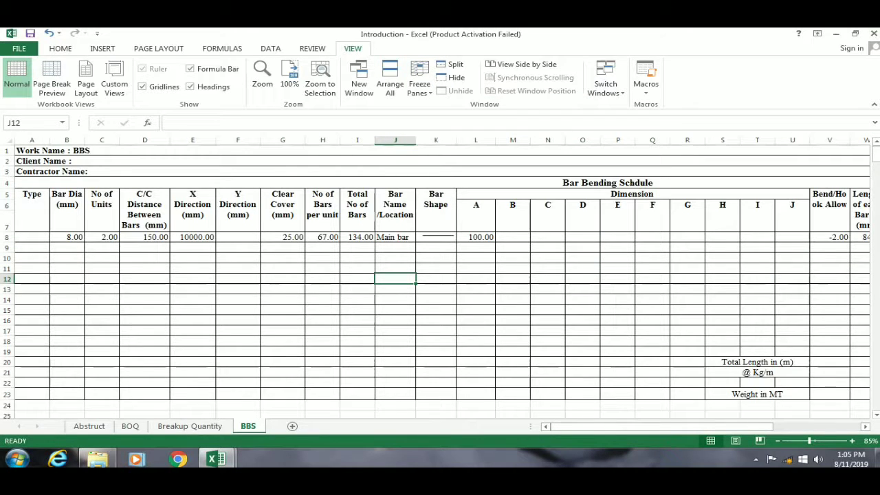
- Freeze panes at rows 1–7 once more, undo the last change, and select rows 1–9
drag(7, 150, 7, 227)
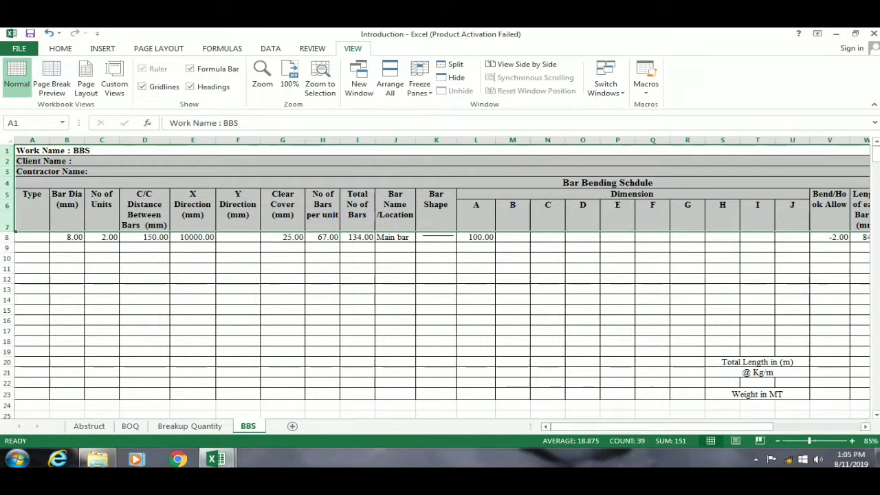
click(420, 82)
click(454, 113)
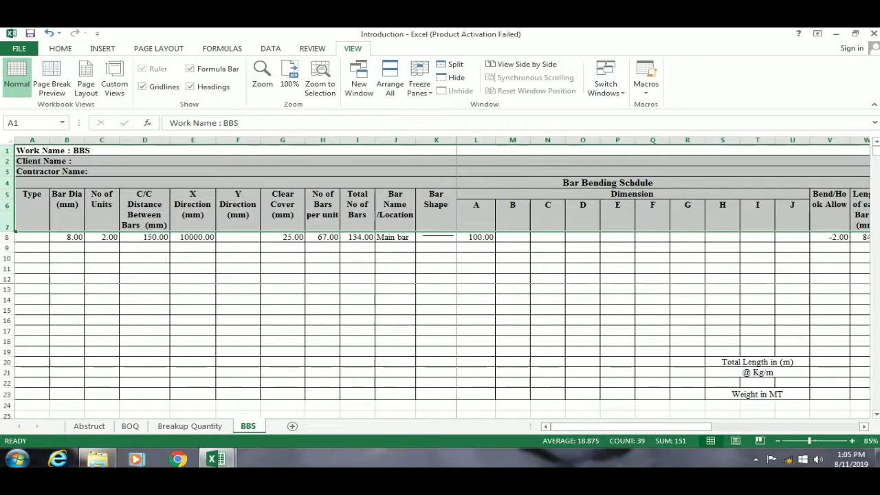
click(323, 299)
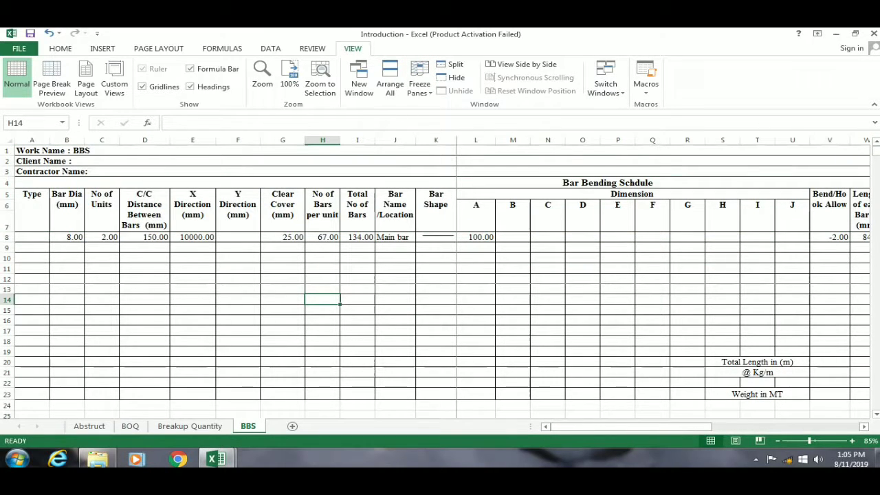
click(49, 33)
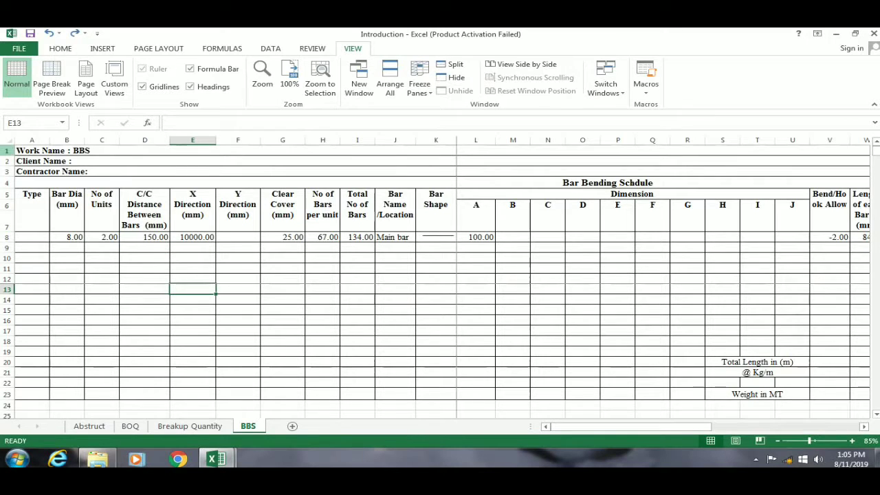
drag(7, 150, 6, 279)
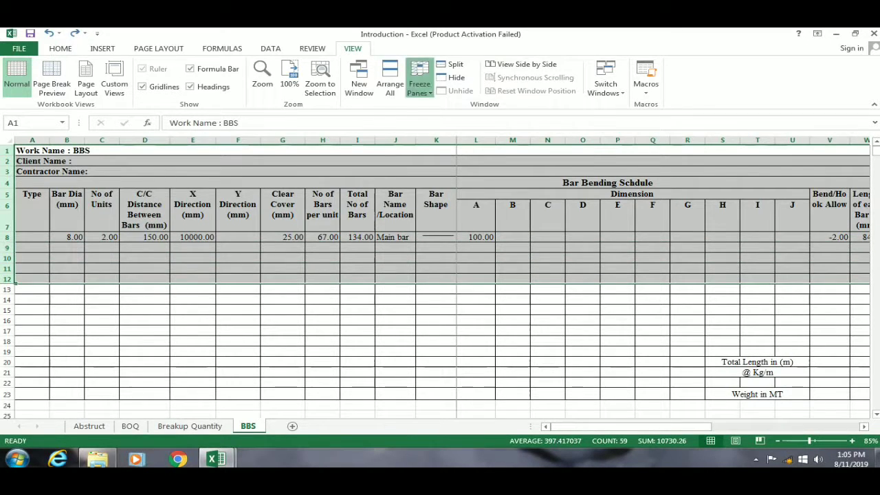
- Select row 8 and apply Freeze Panes so header rows 1–7 stay fixed
click(419, 86)
click(395, 298)
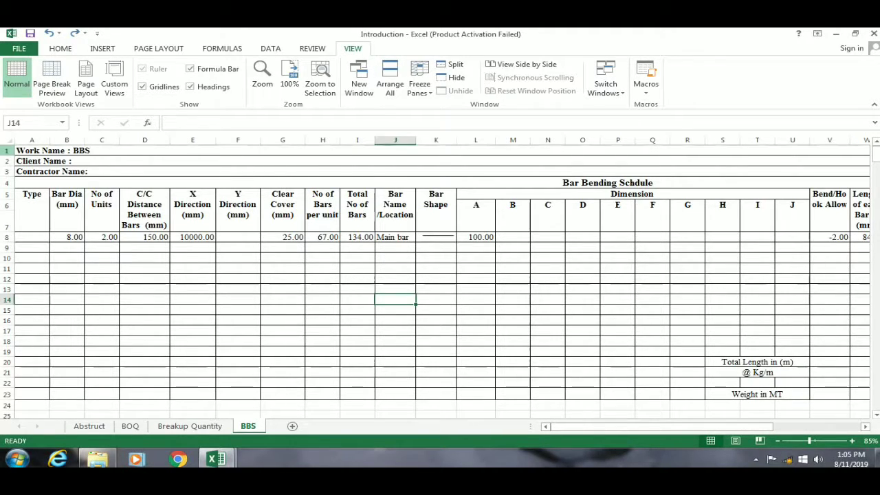
click(41, 150)
click(67, 205)
drag(7, 150, 7, 183)
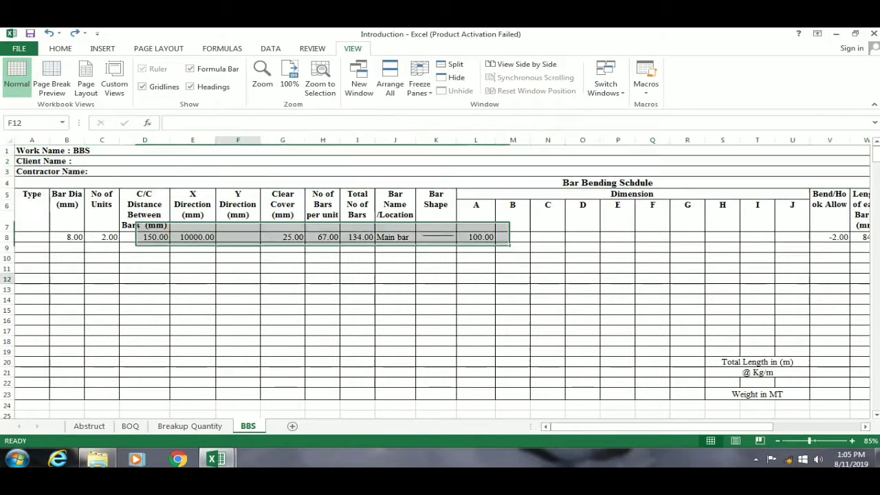
click(7, 236)
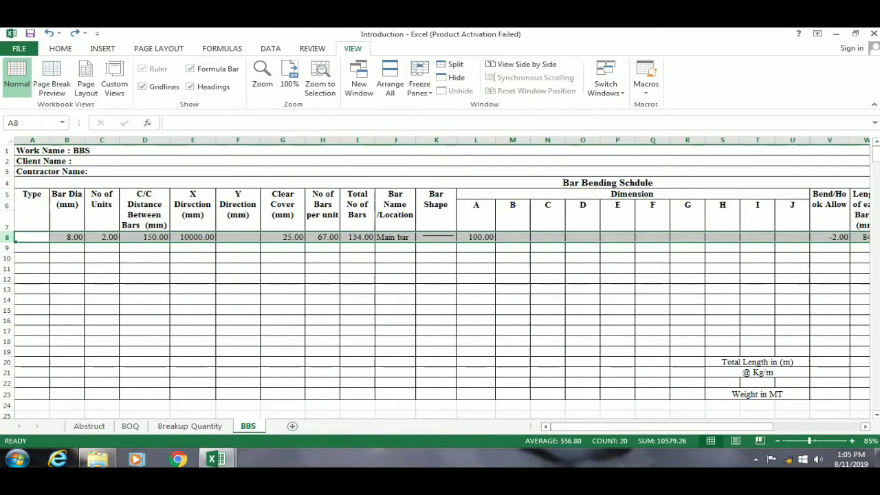
click(420, 82)
click(440, 107)
- Scroll down and right to confirm the frozen schedule headings stay in place
scroll(440, 310, down, 2)
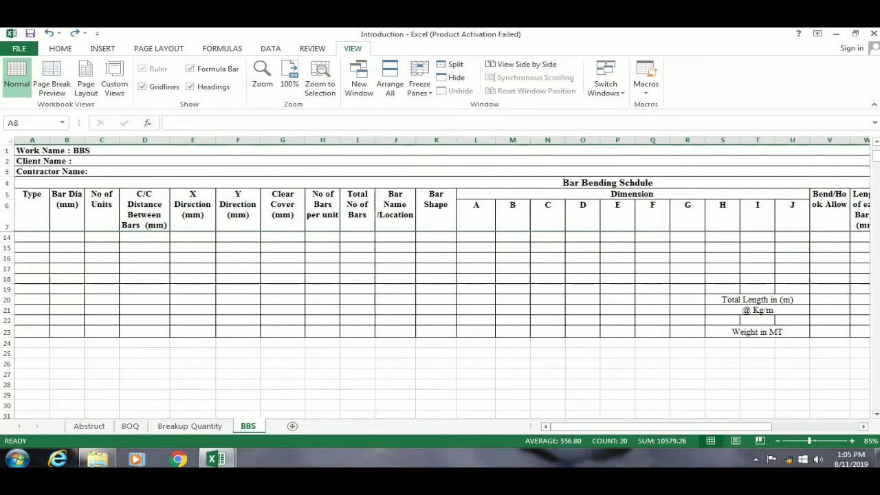
scroll(440, 310, up, 2)
scroll(440, 310, down, 2)
scroll(440, 310, up, 2)
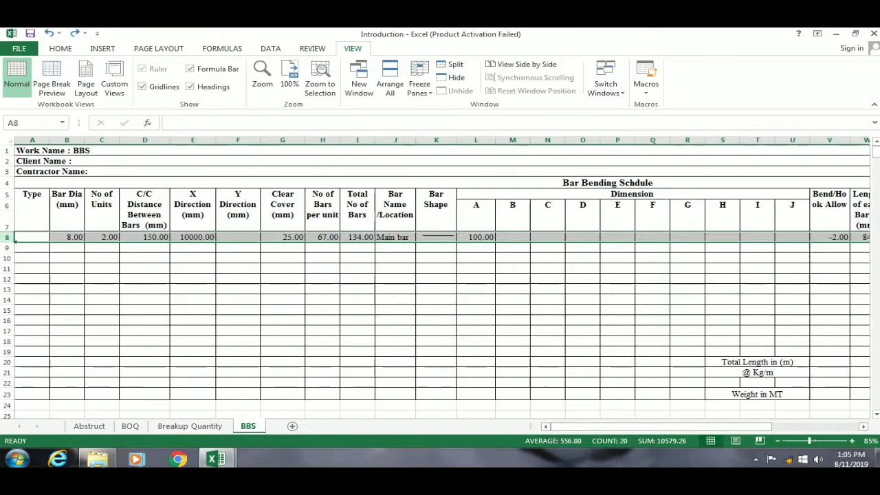
scroll(440, 309, down, 3)
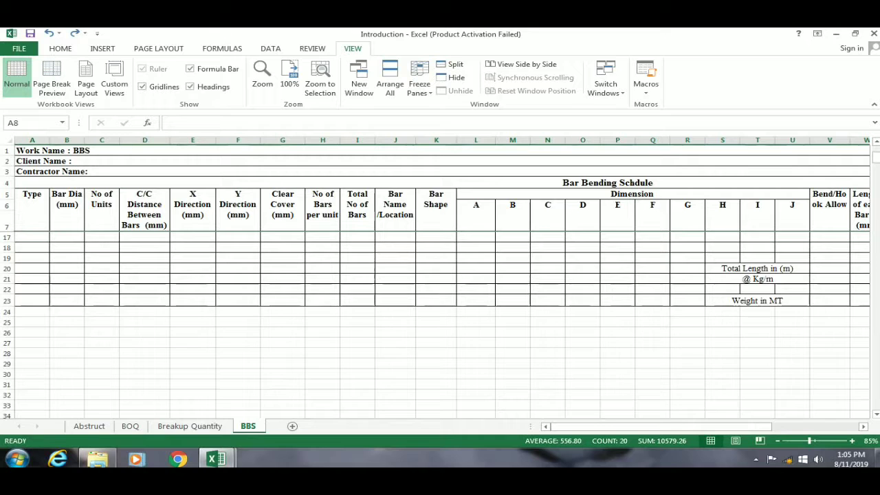
scroll(440, 309, up, 3)
scroll(440, 309, right, 2)
scroll(440, 310, right, 1)
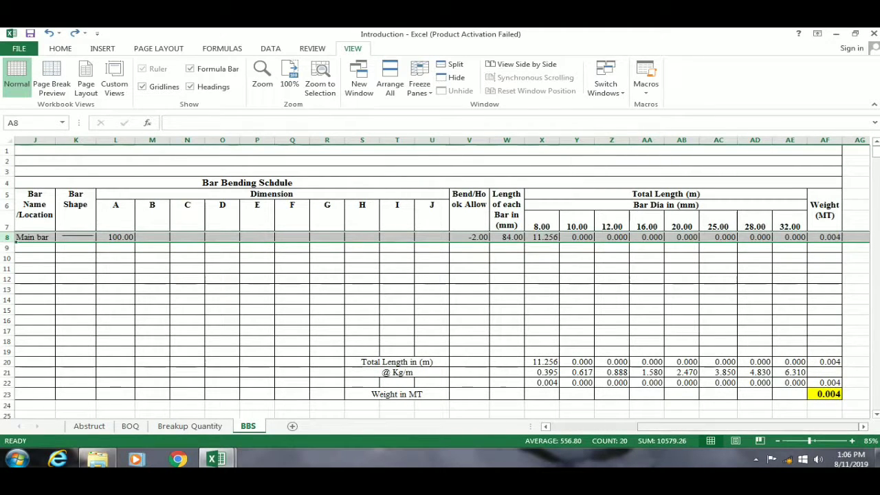
- Select the schedule data range from A8 down to the Weight in MT row at AF23
scroll(440, 309, left, 3)
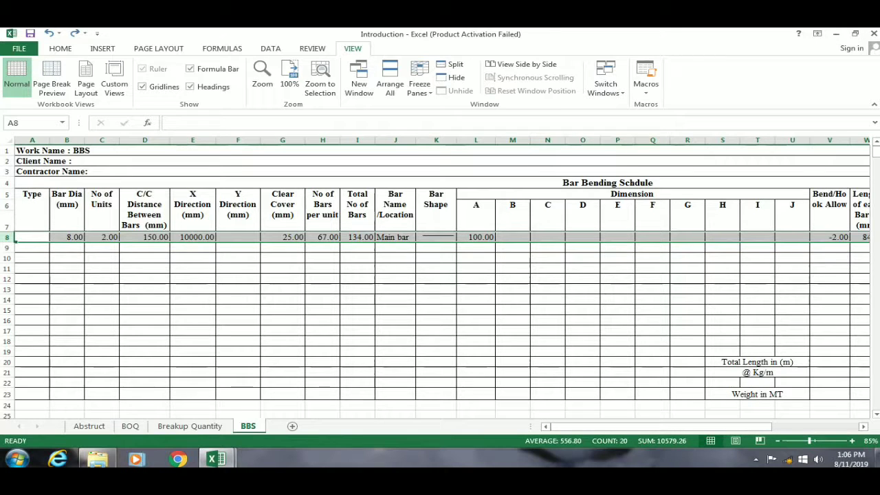
click(32, 236)
click(67, 237)
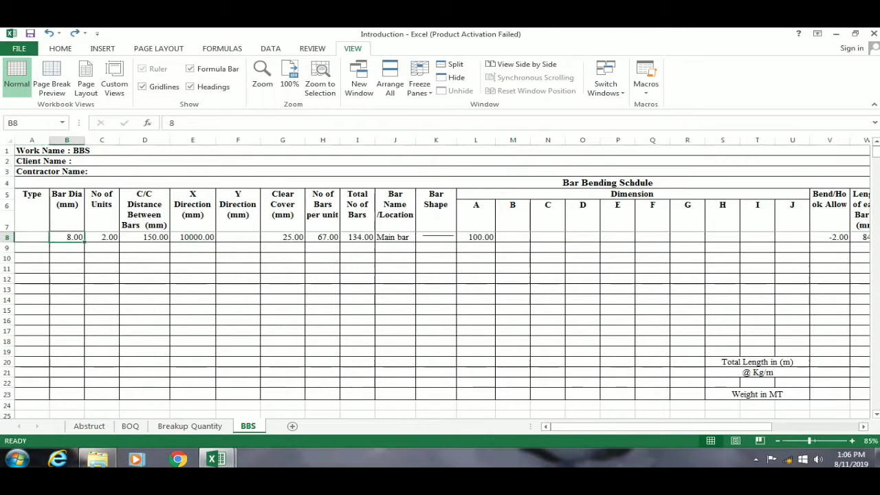
click(32, 237)
drag(31, 236, 824, 386)
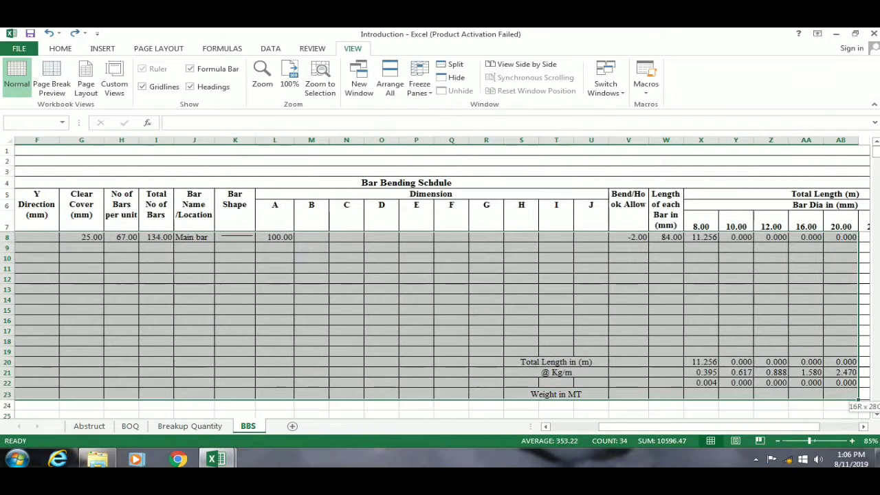
drag(824, 389, 802, 399)
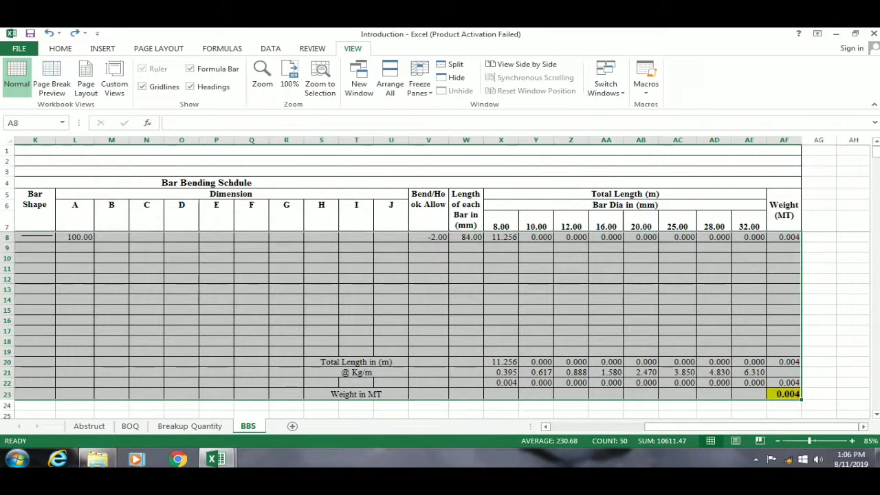
- Apply Comma Style to the selected schedule figures so zeros show as dashes
click(61, 49)
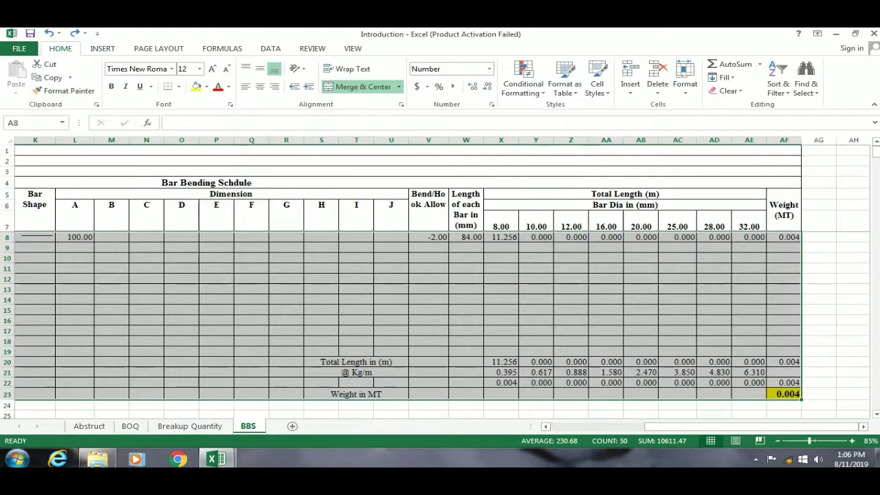
key(ctrl+1)
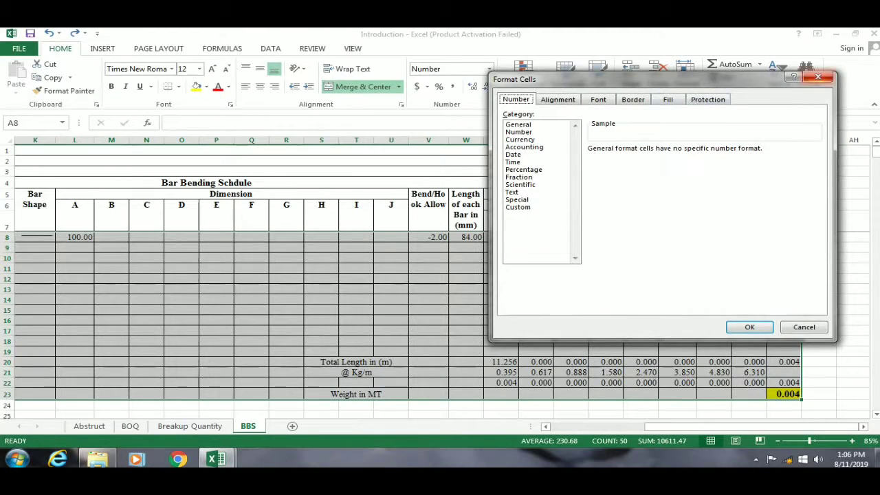
key(Escape)
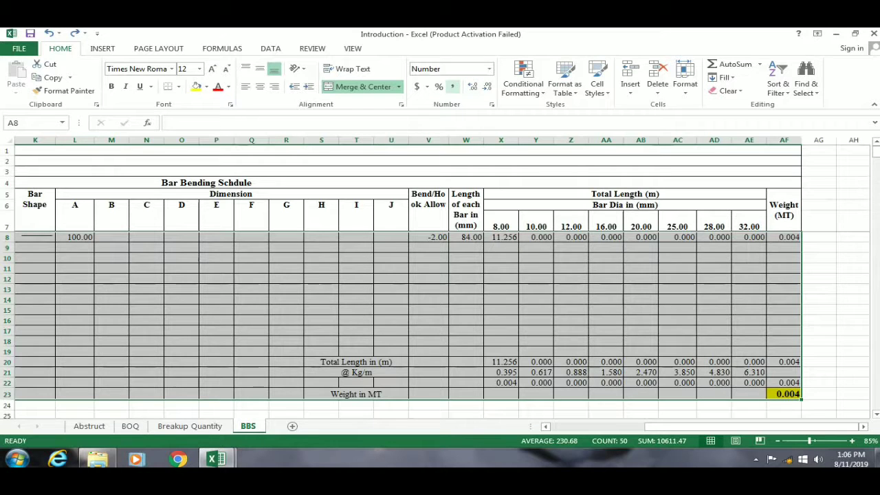
click(452, 87)
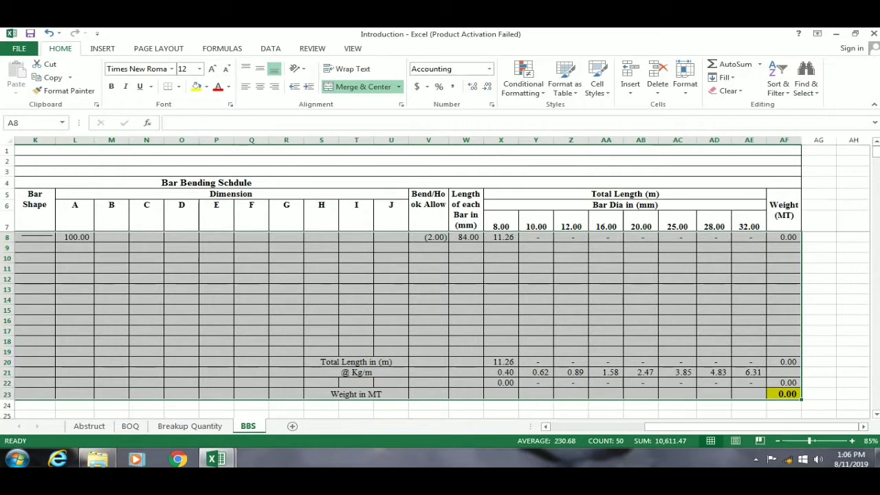
click(605, 319)
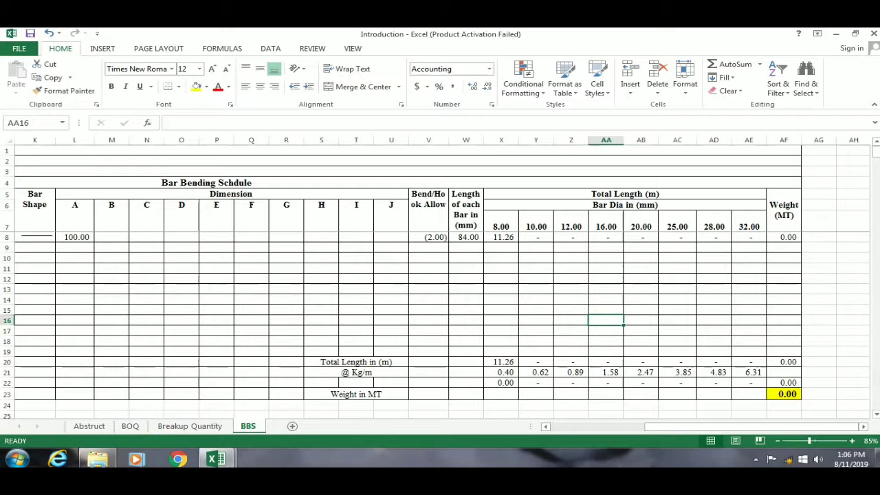
- Enter an AutoSum of X22:AE22 in AF22
click(783, 394)
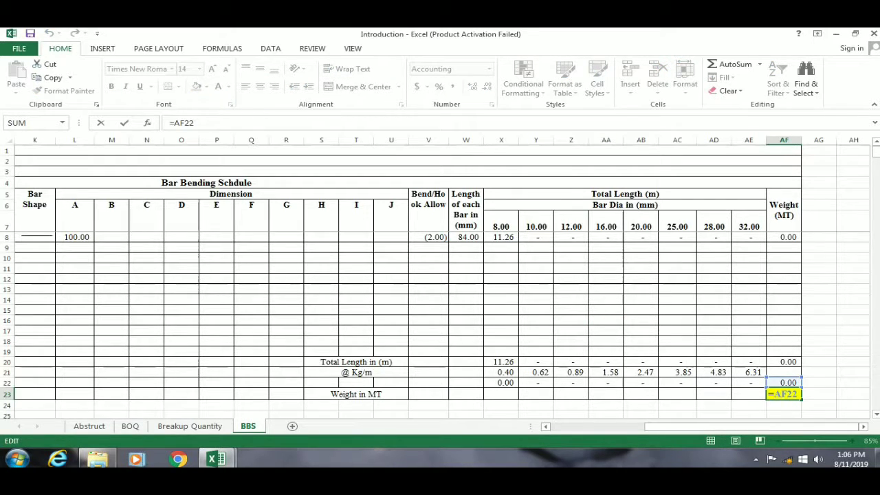
key(Escape)
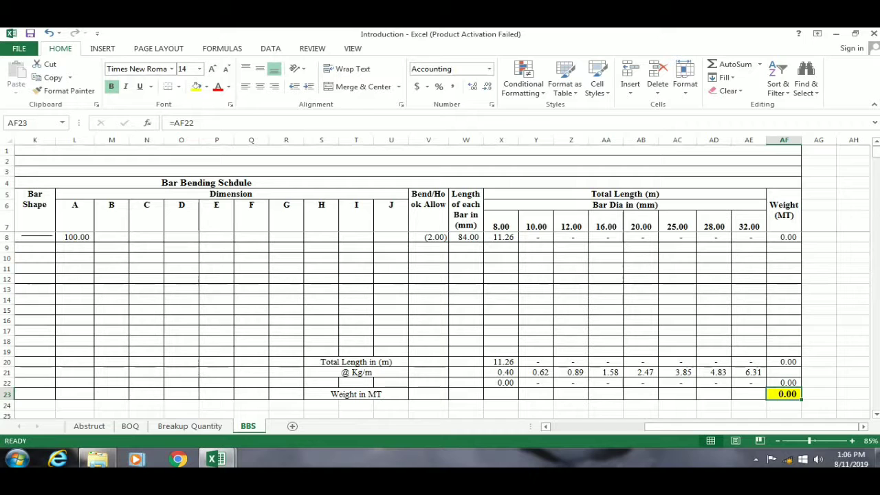
click(784, 383)
key(alt+equal)
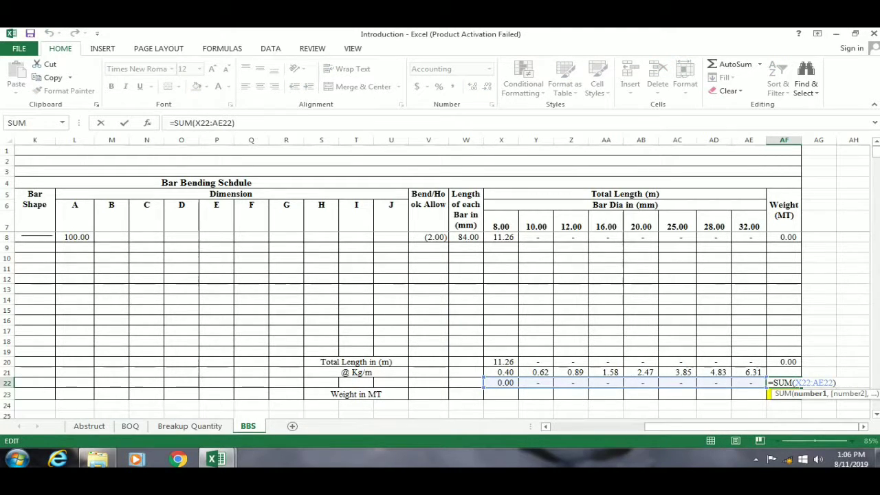
key(ctrl+Return)
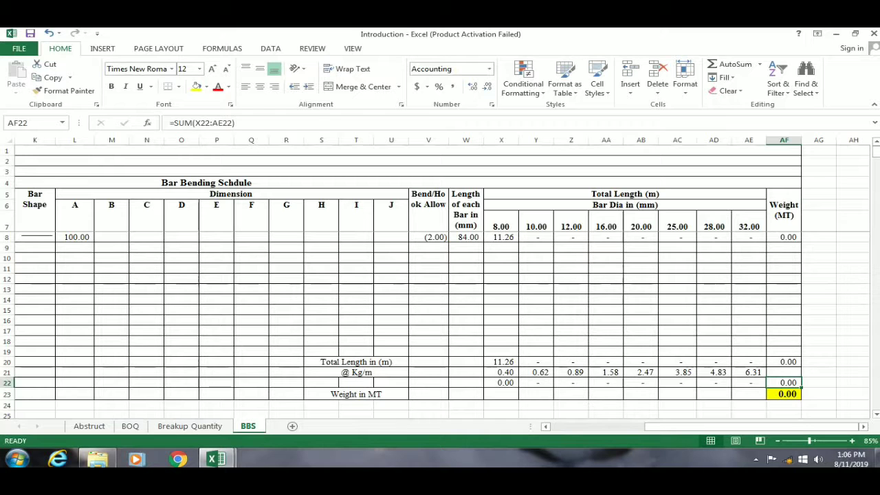
- Format the weight cells AF8:AF23 as Number with 3 decimal places, showing 0.004
double_click(773, 237)
key(Escape)
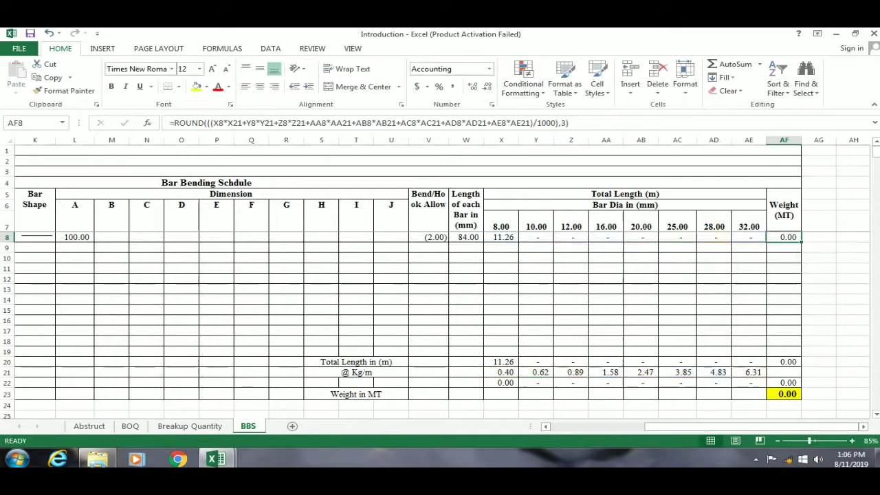
drag(784, 238, 784, 394)
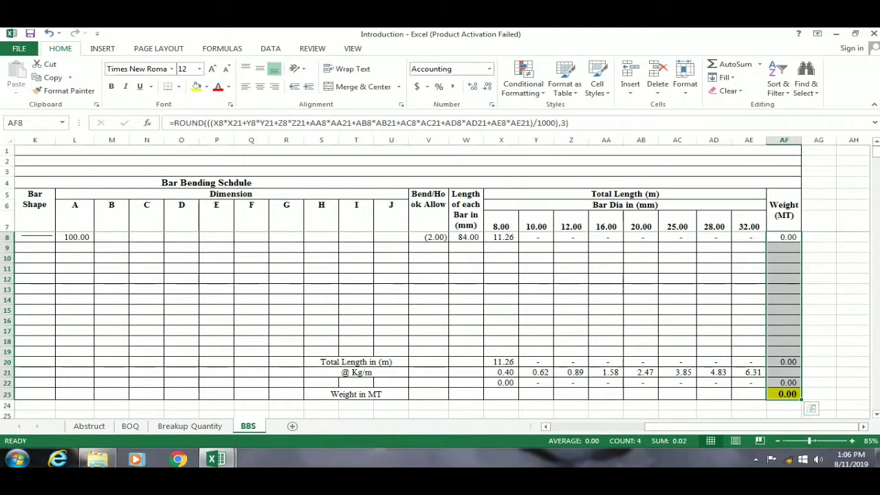
right_click(784, 394)
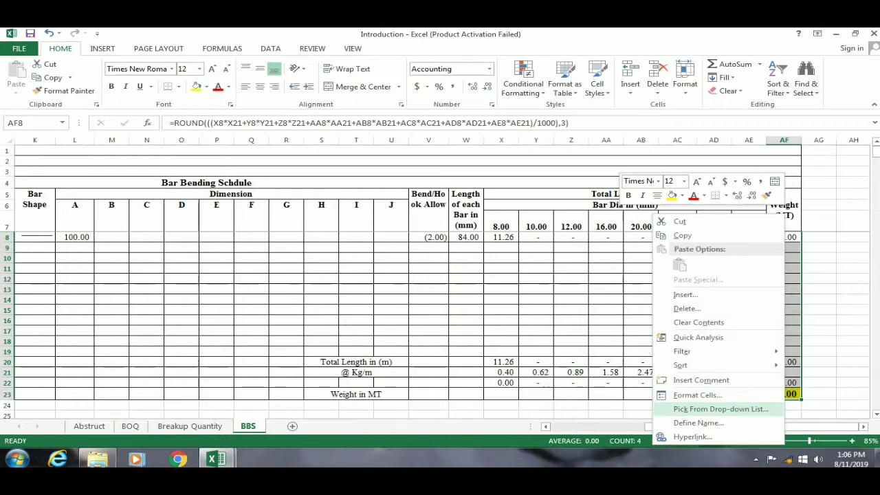
click(697, 395)
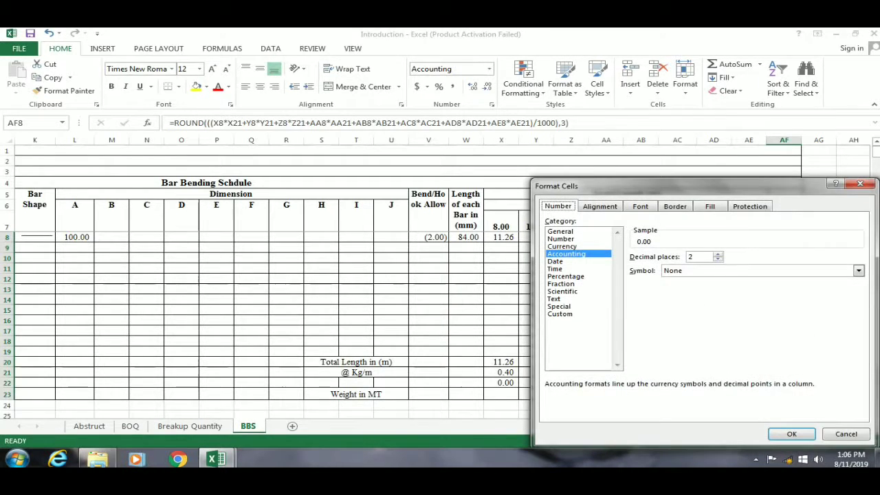
text(3)
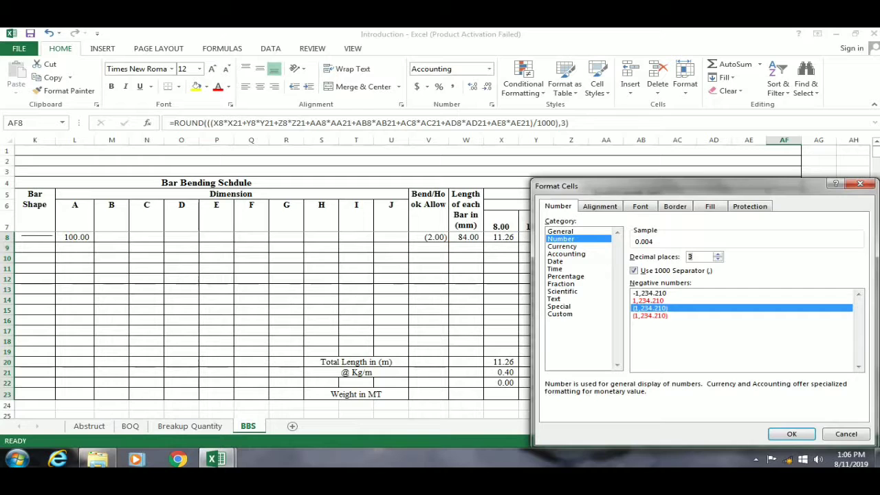
click(792, 434)
click(500, 310)
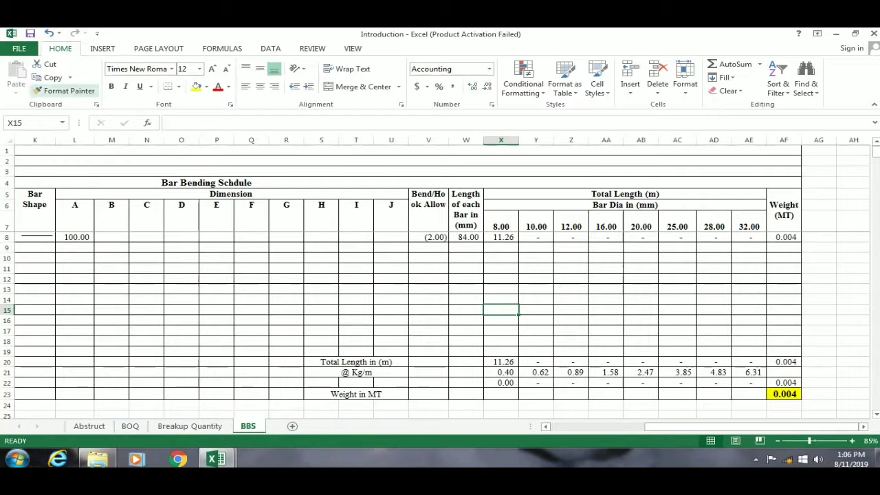
- Undo and redo the recent formatting steps, then check the unit weight in Y21
click(49, 34)
click(49, 33)
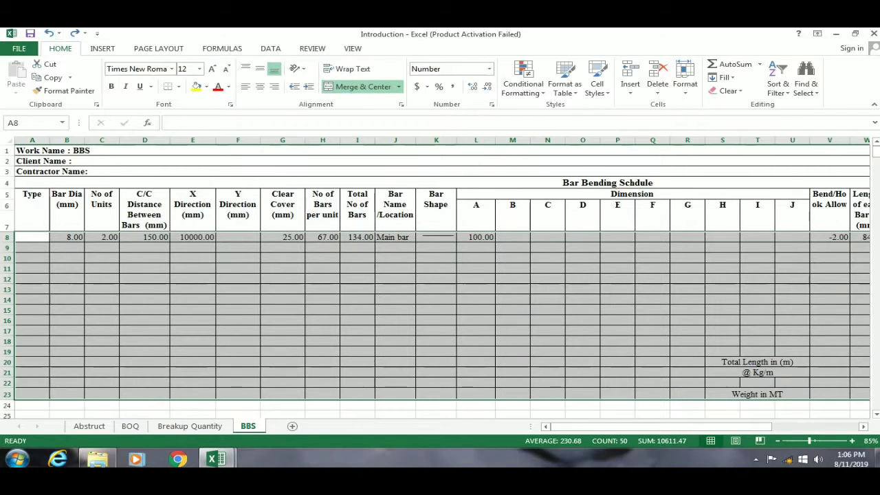
click(75, 33)
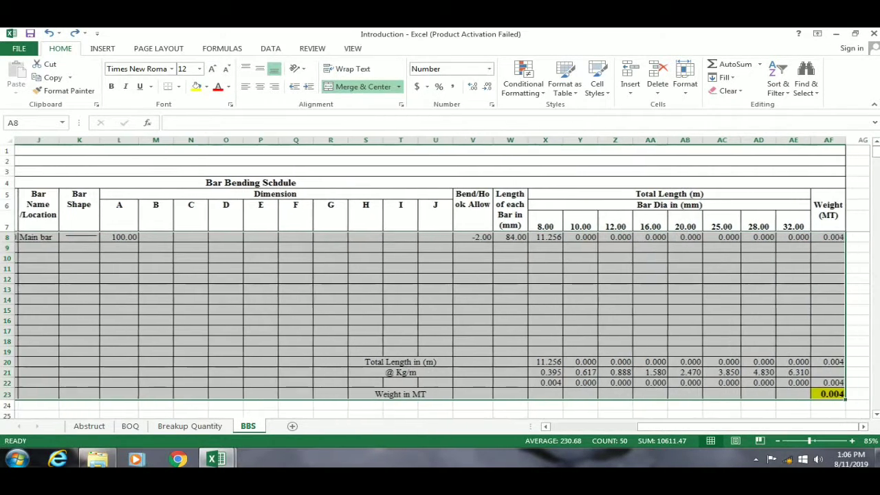
click(74, 33)
click(75, 33)
click(647, 347)
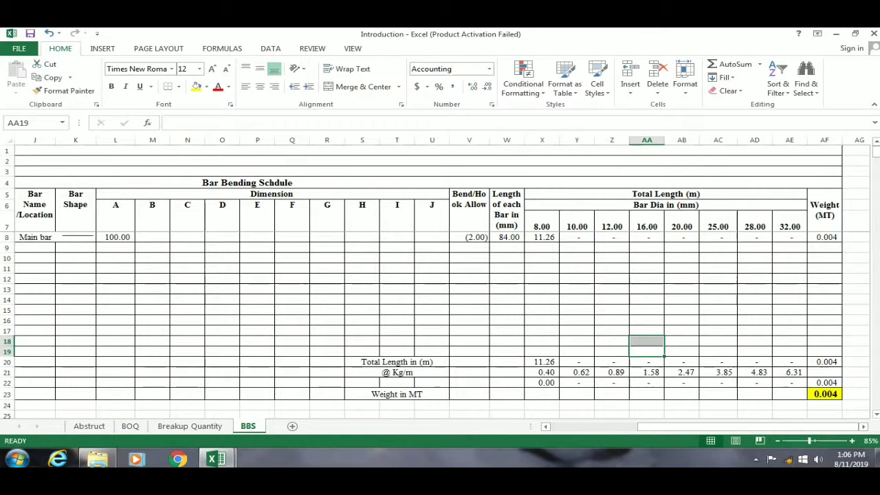
click(577, 372)
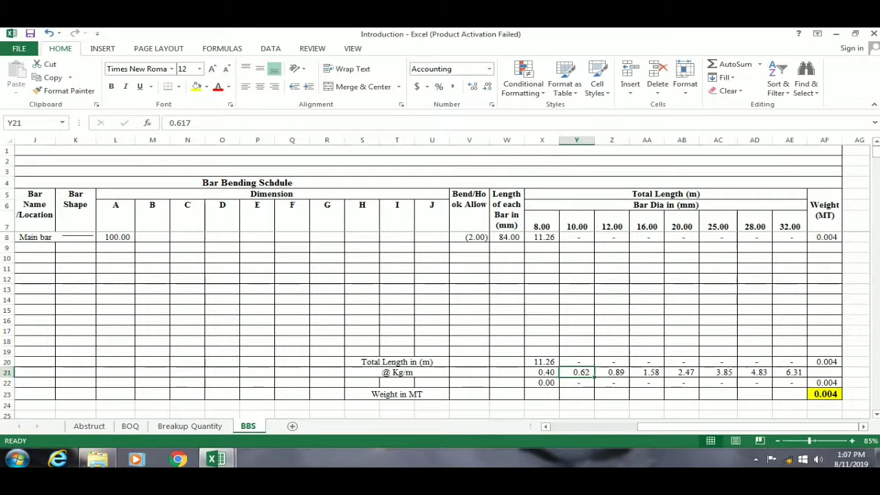
- Format the @ Kg/m values X21:AE21 as Number with 3 decimal places
drag(542, 237, 789, 394)
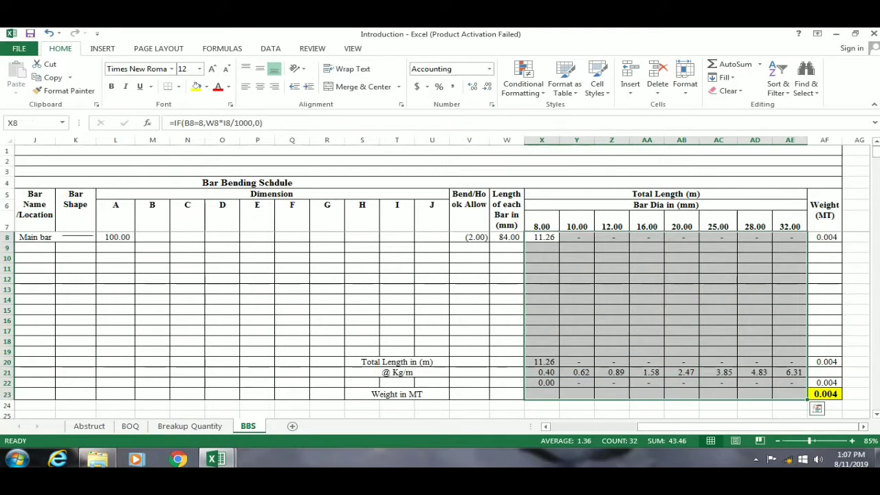
click(719, 372)
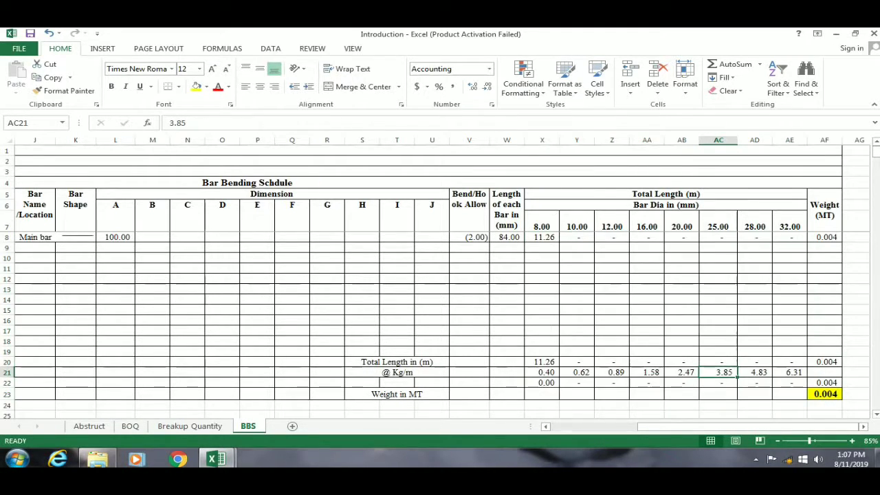
drag(542, 372, 791, 372)
right_click(648, 372)
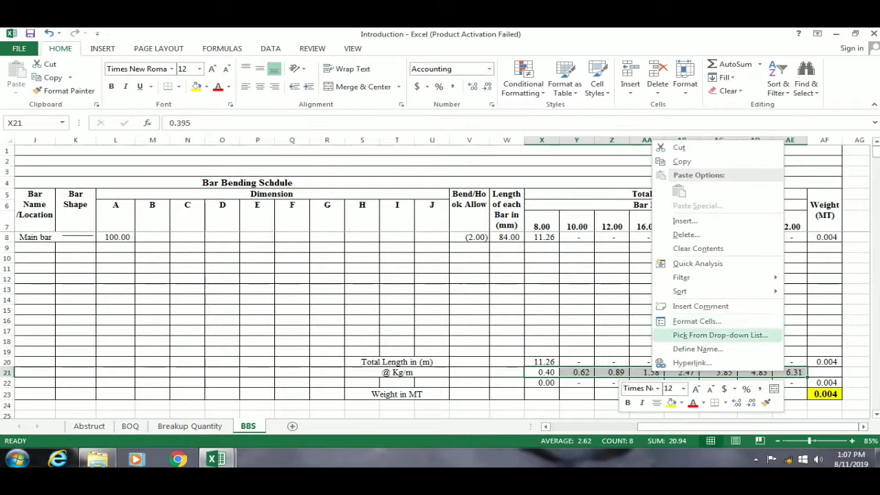
click(680, 321)
click(558, 238)
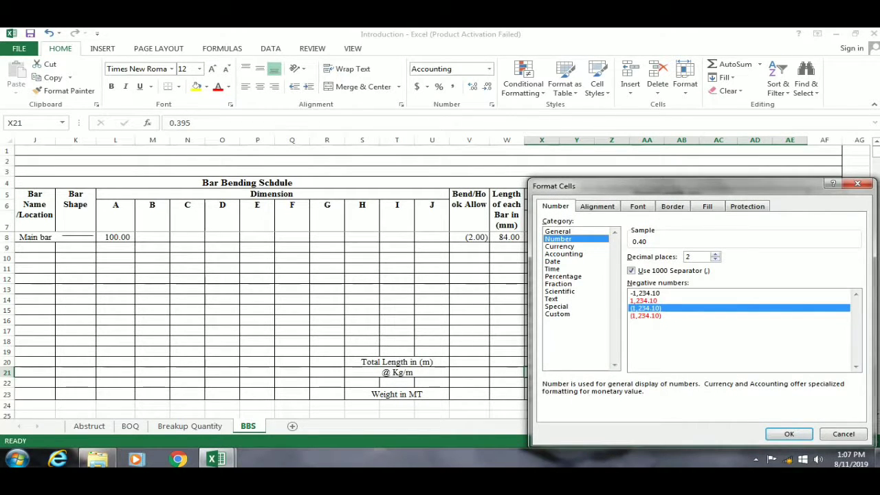
click(715, 254)
click(789, 434)
click(396, 299)
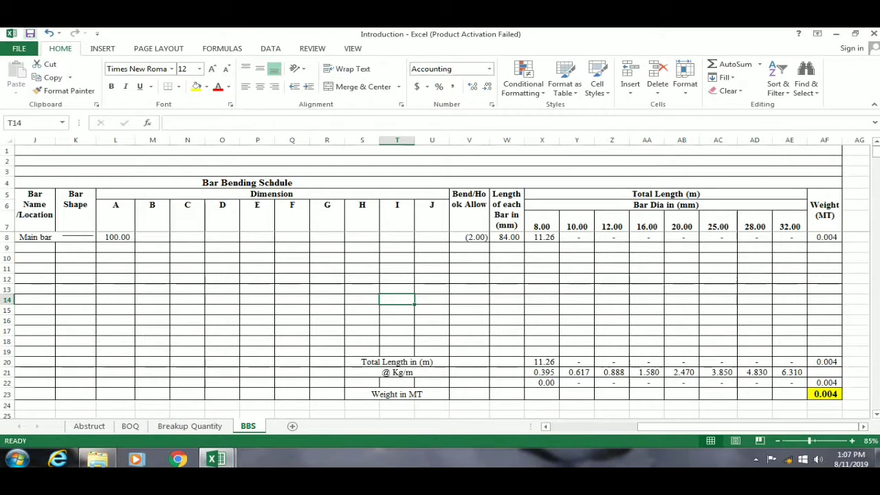
- Select the whole schedule table and set it as the print area
key(ctrl+End)
key(ctrl+shift+Home)
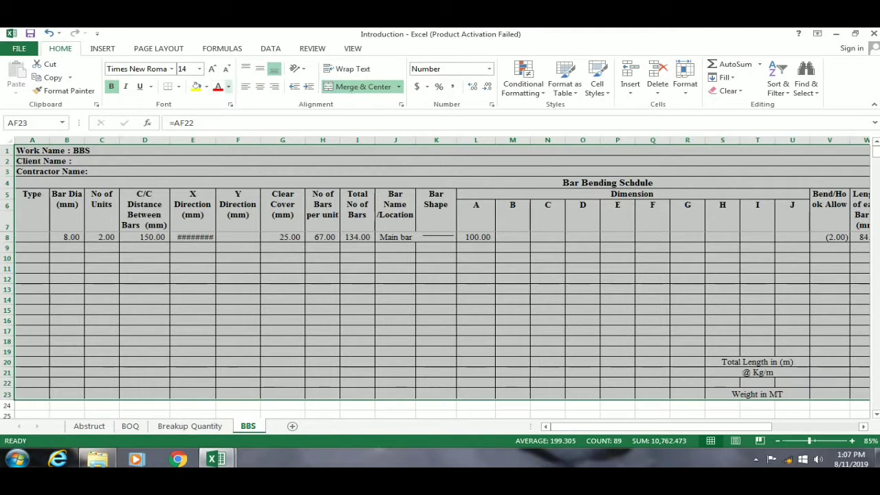
click(158, 48)
click(199, 88)
click(230, 105)
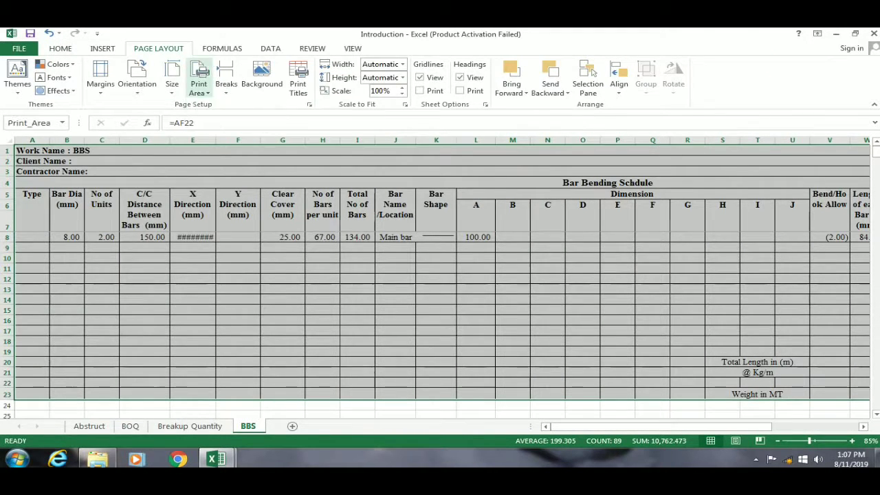
click(171, 84)
click(206, 234)
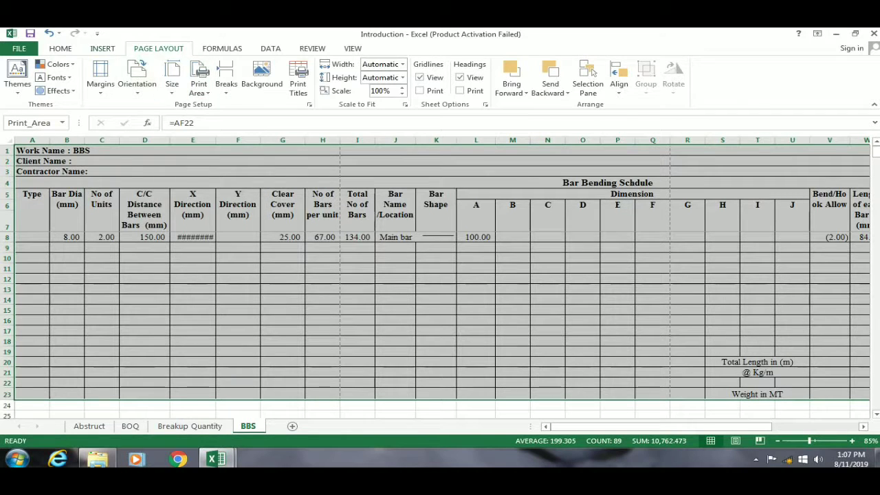
- Apply All Borders and a Thick Box Border to the table, then switch to Page Break Preview
click(60, 48)
click(178, 87)
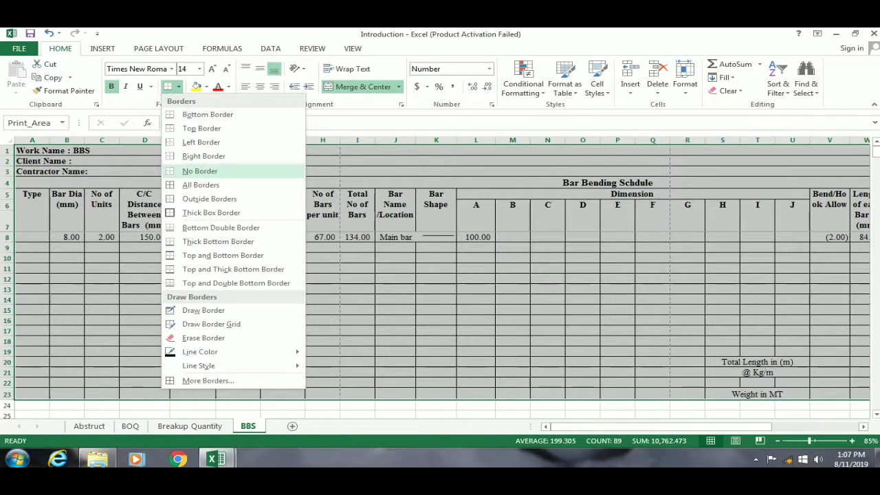
click(200, 184)
click(178, 87)
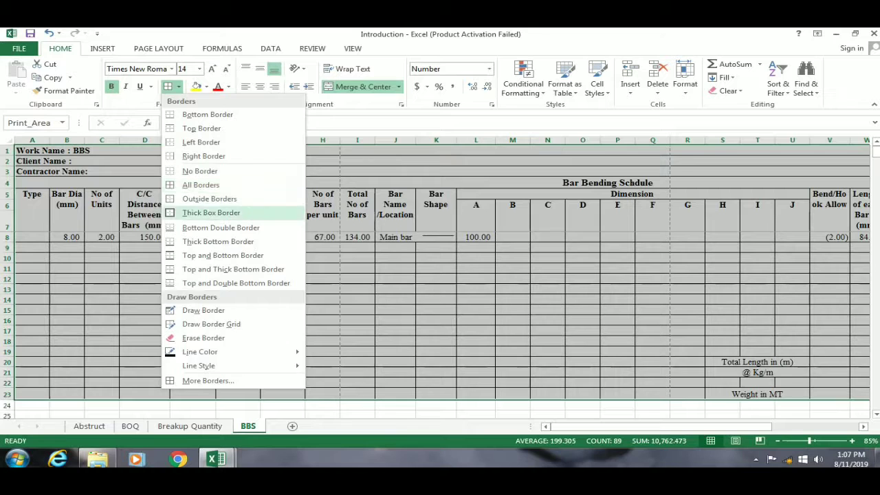
click(211, 213)
click(357, 289)
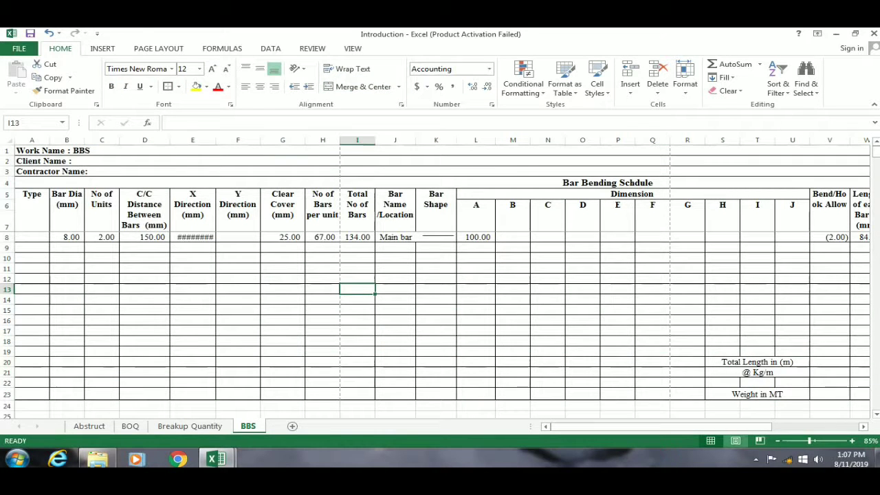
click(760, 441)
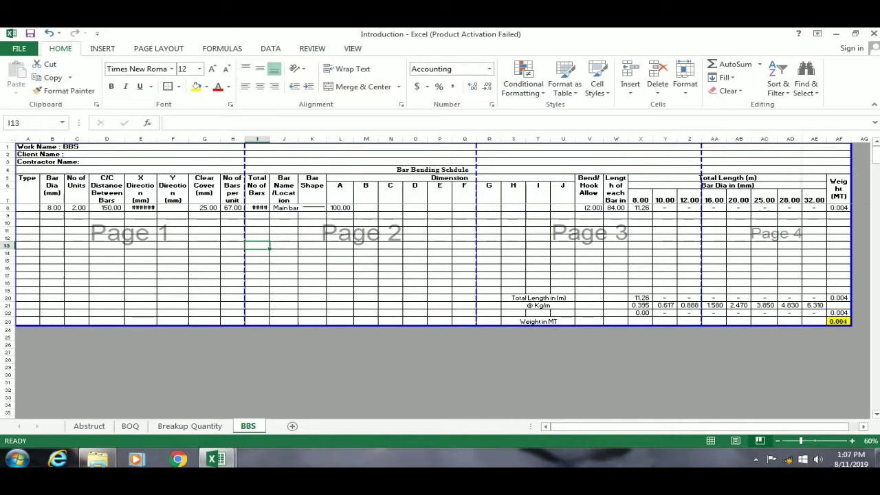
- Check the current print preview of the schedule
drag(701, 233, 851, 234)
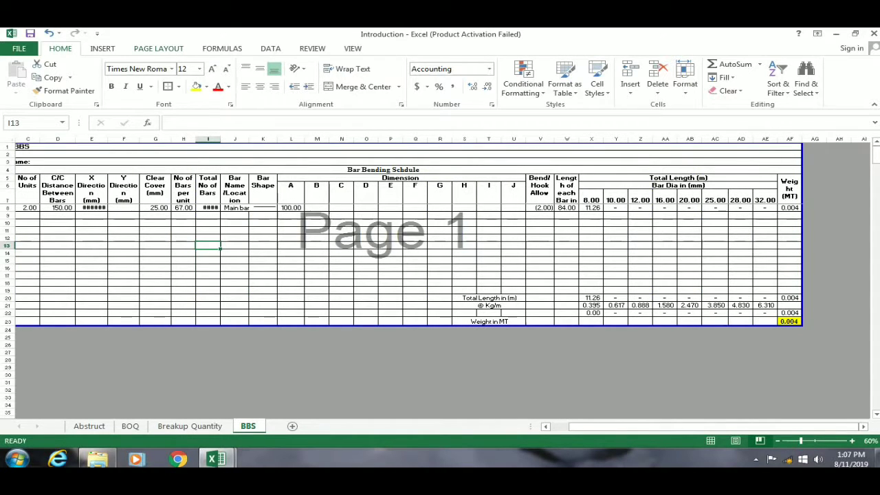
click(158, 49)
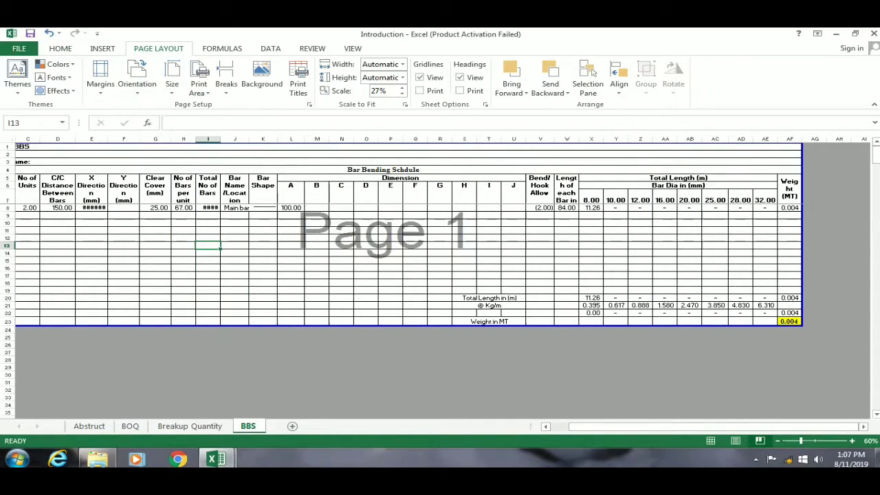
click(18, 49)
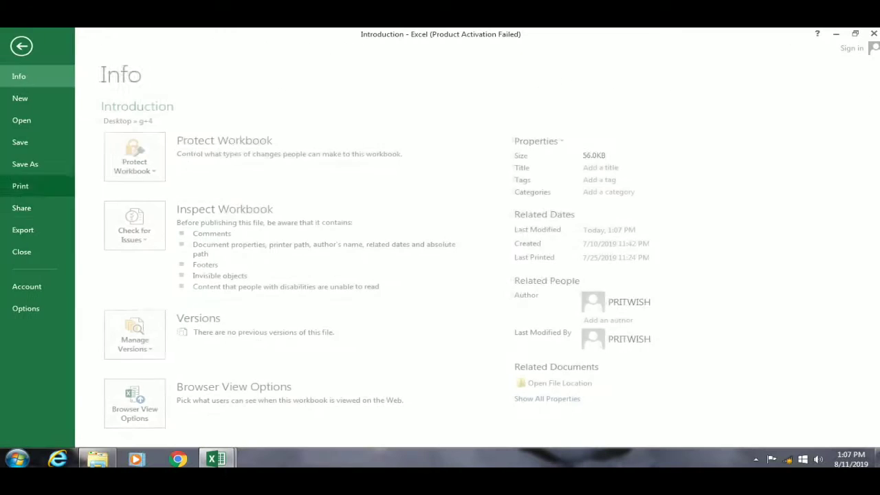
click(21, 186)
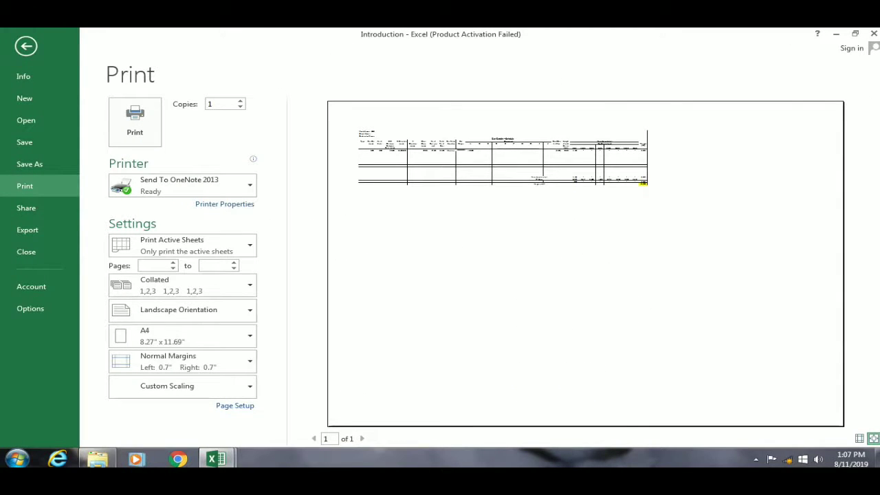
click(26, 46)
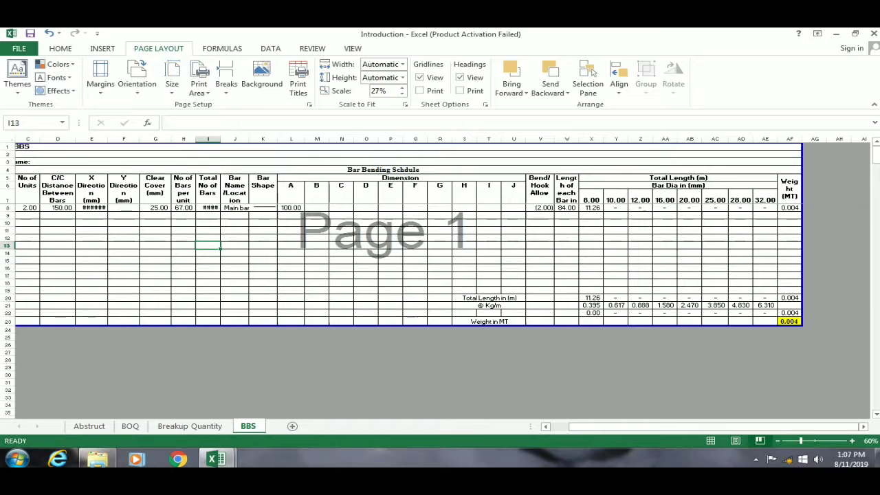
- Try print scales of 50%, 48%, 45% and 40%, previewing the 40% printout
click(402, 88)
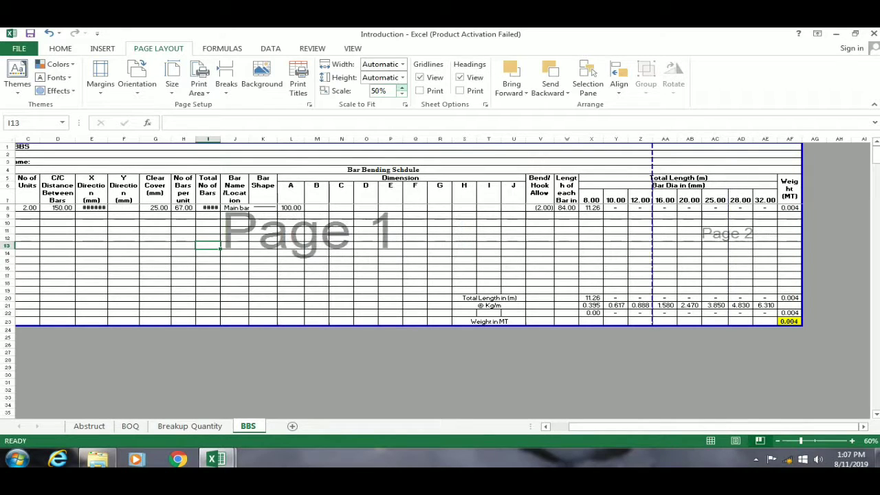
double_click(378, 91)
text(48)
key(Return)
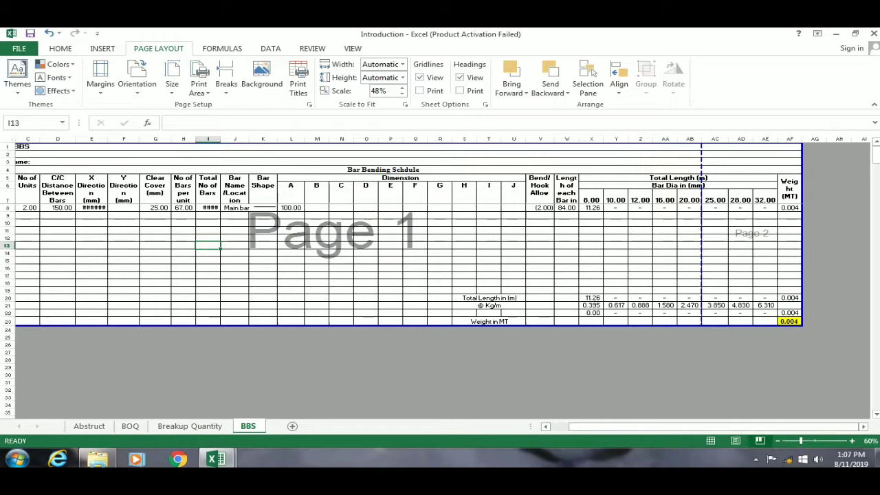
double_click(378, 90)
text(45)
key(Return)
double_click(378, 91)
text(40)
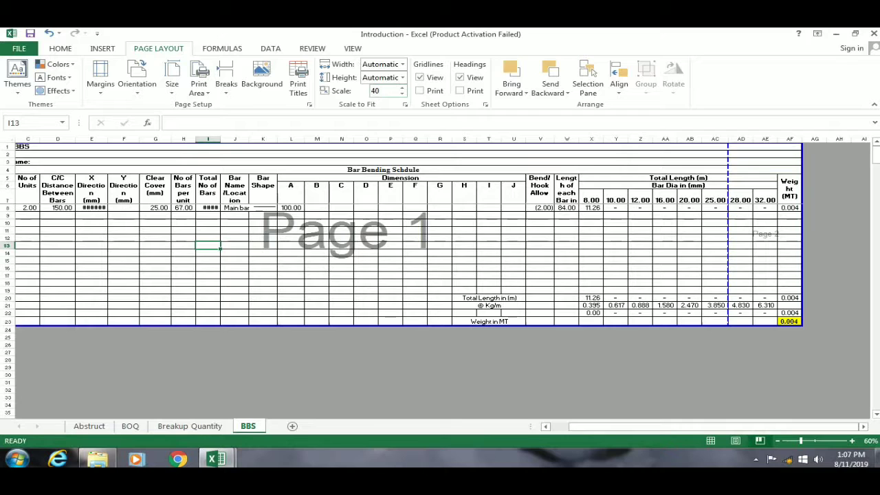
key(Return)
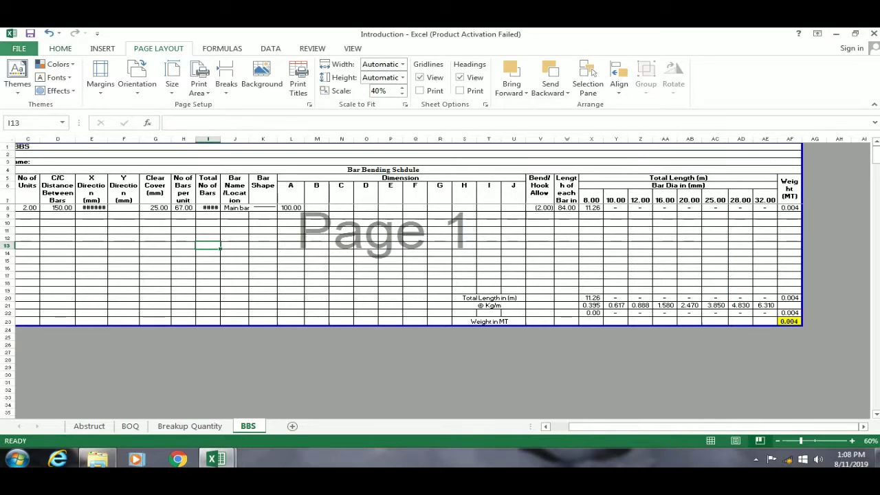
click(20, 48)
click(24, 186)
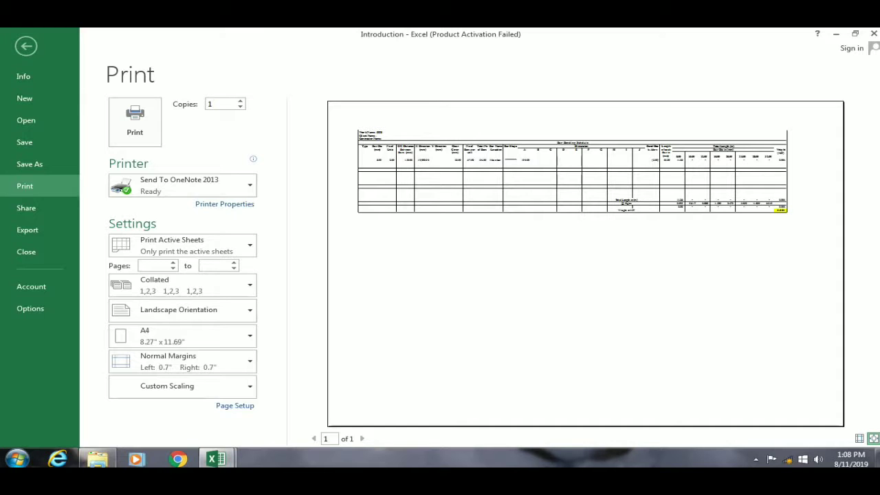
key(Escape)
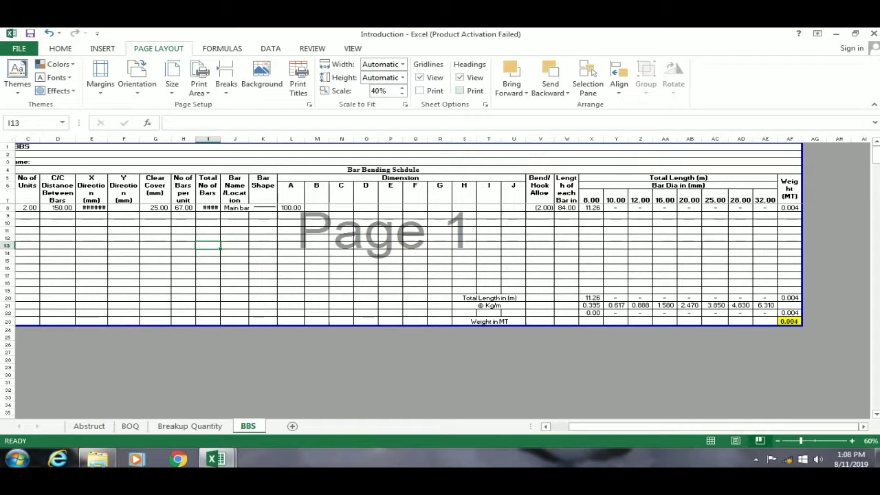
- Keep height at Automatic, fit the width to 1 page, and check the preview
click(402, 77)
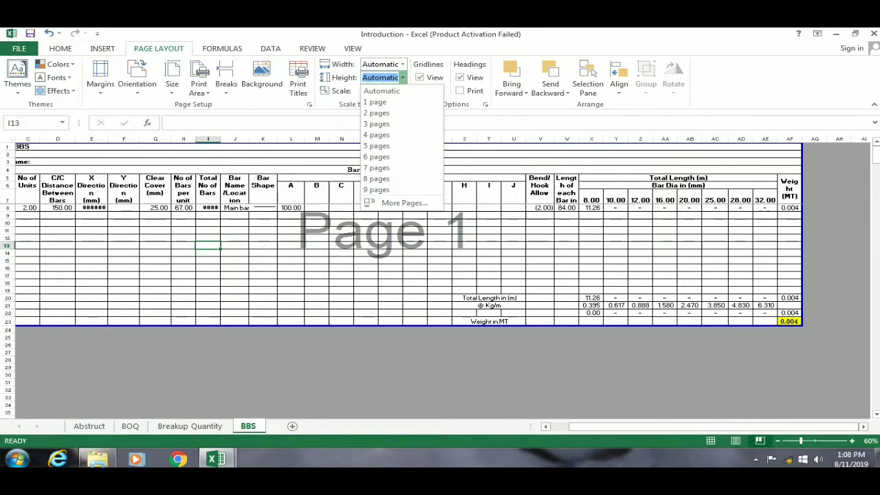
click(375, 101)
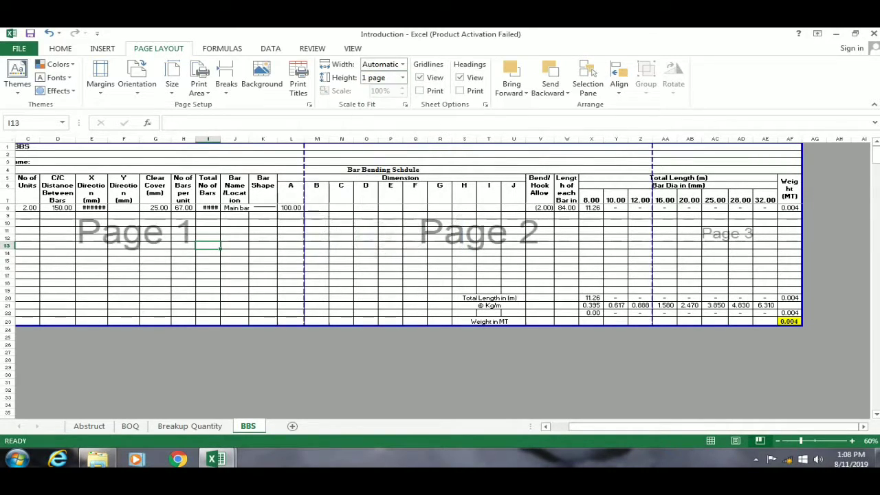
click(402, 77)
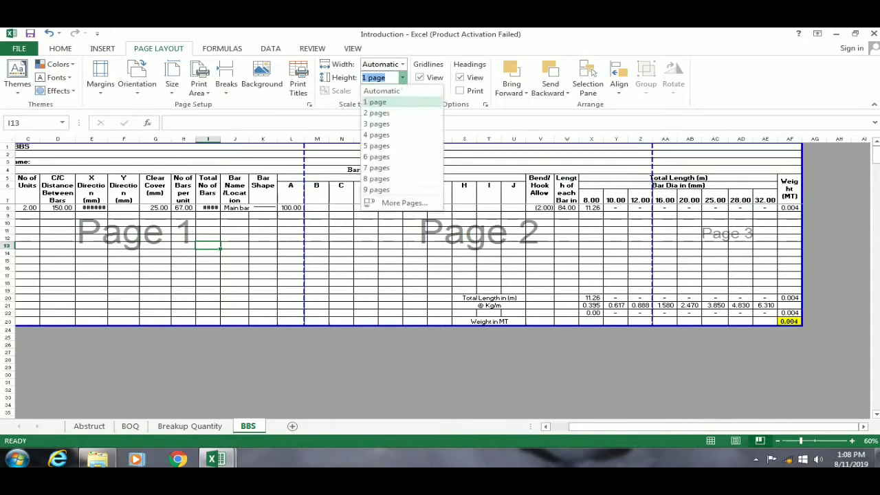
click(376, 90)
click(402, 64)
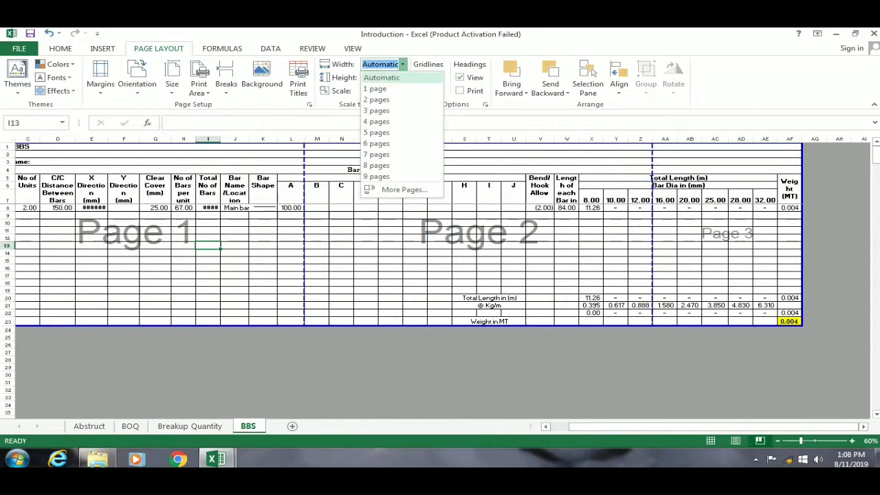
click(403, 64)
click(402, 64)
click(376, 88)
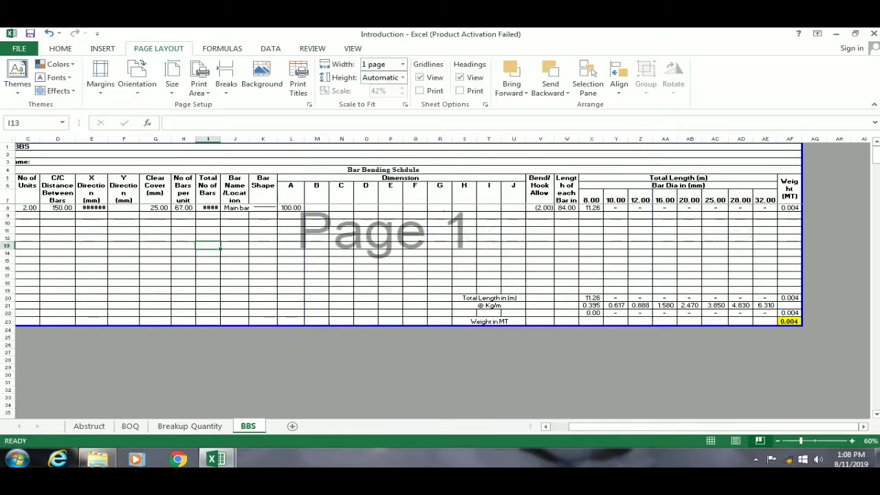
click(18, 48)
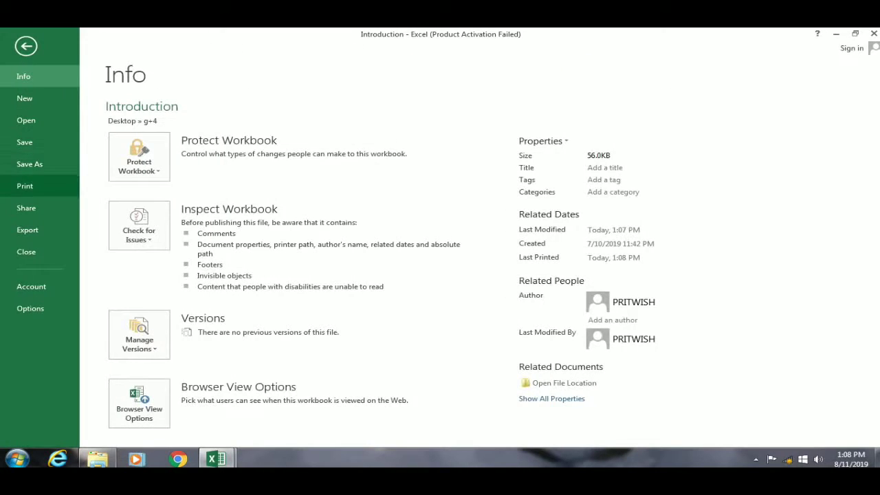
click(23, 185)
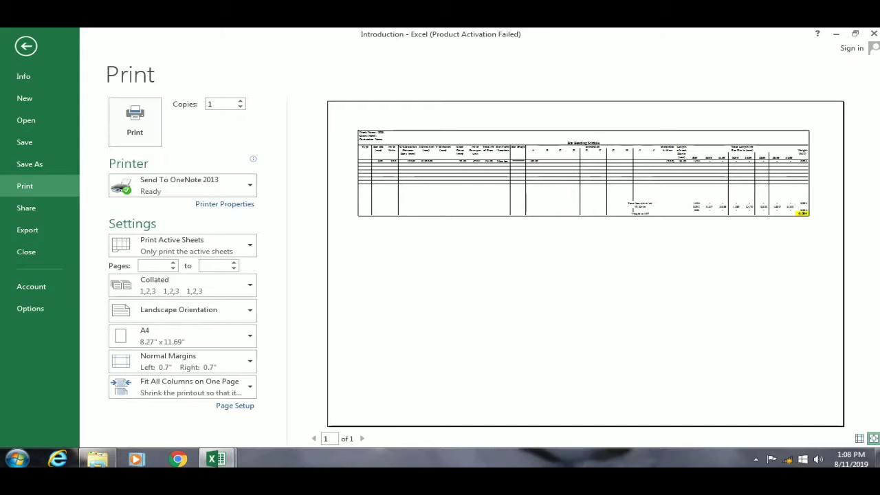
click(27, 46)
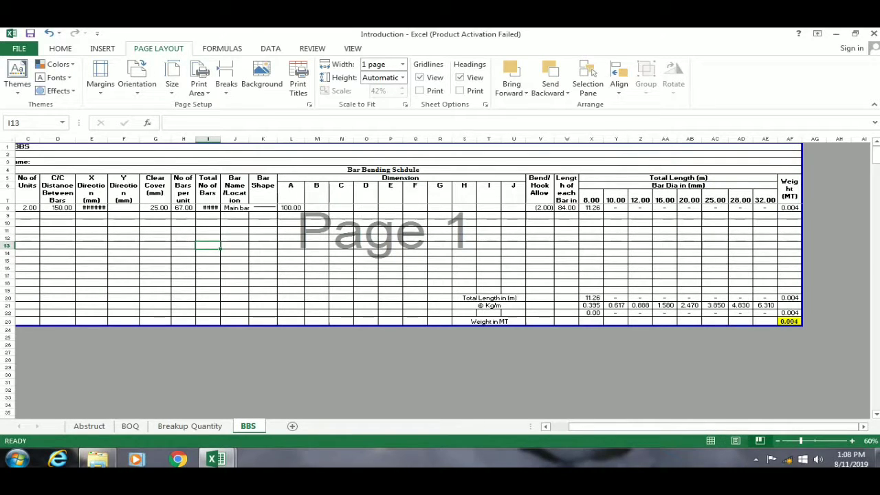
click(18, 48)
click(25, 186)
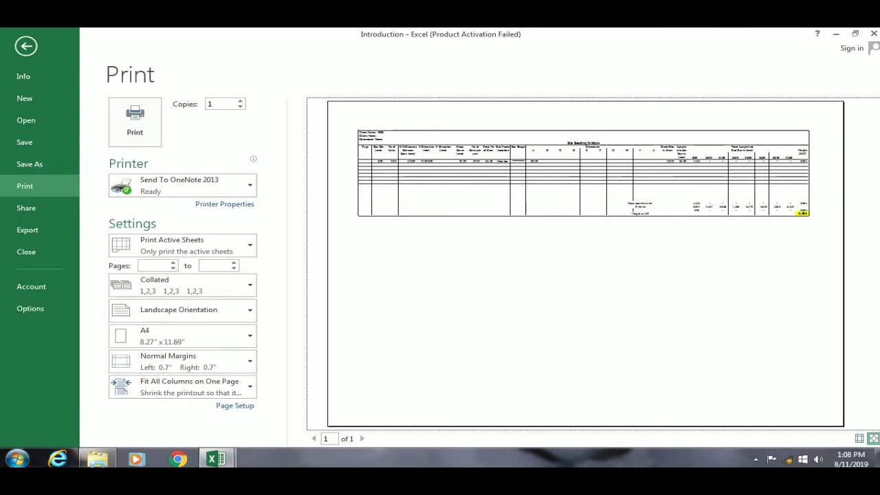
click(26, 46)
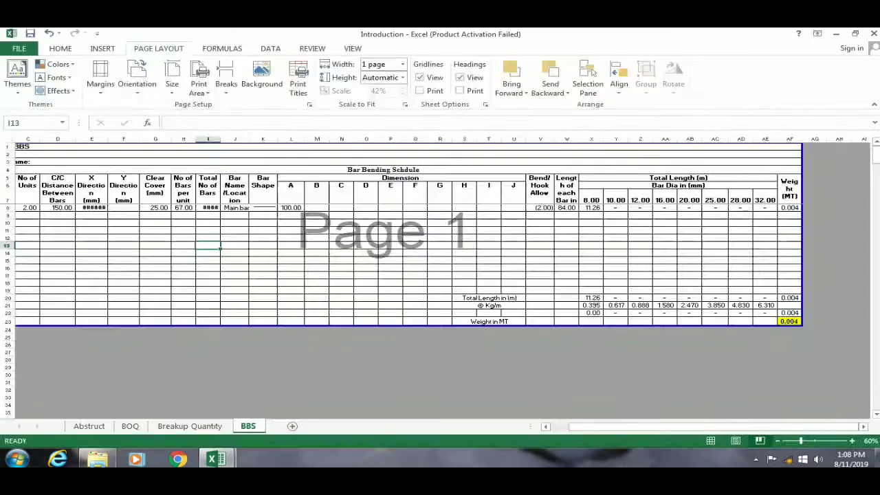
click(19, 48)
click(26, 46)
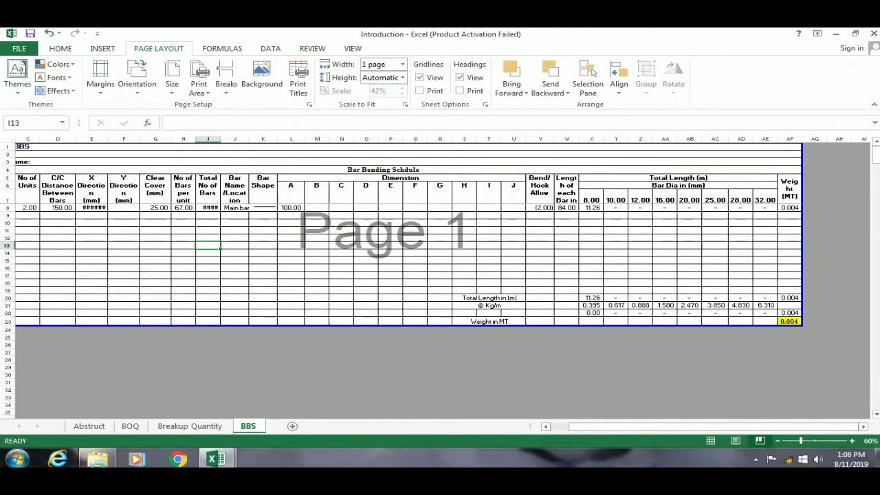
- Reset width to Automatic, confirm the one-page printout at 42%, and return to Normal view
click(402, 64)
click(374, 71)
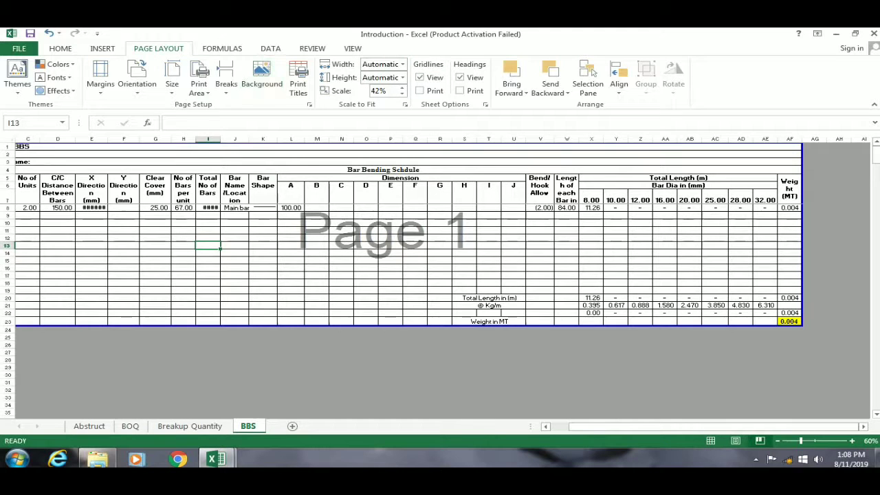
click(18, 48)
click(24, 186)
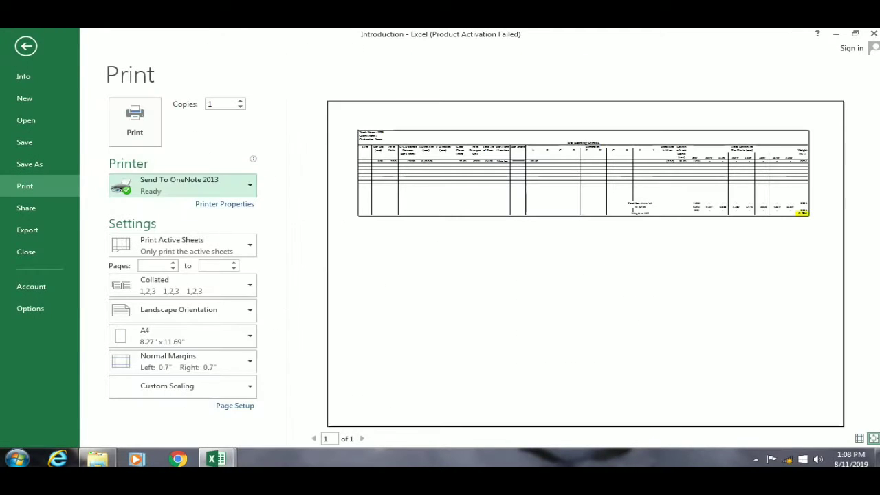
click(26, 46)
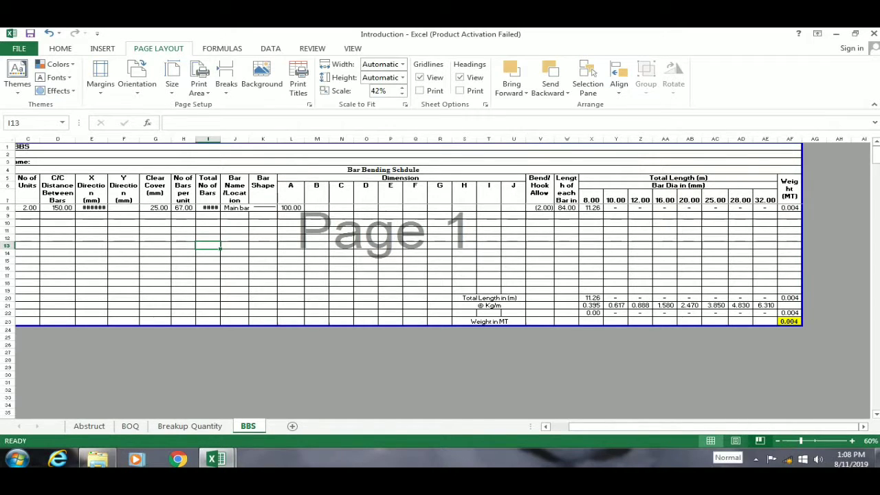
click(810, 441)
- Widen column E so 10,000.00 displays fully
click(252, 269)
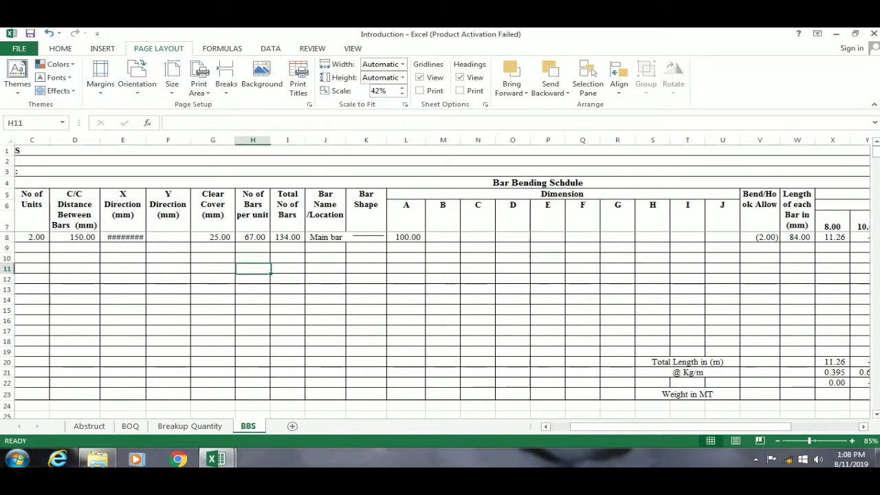
drag(146, 139, 150, 140)
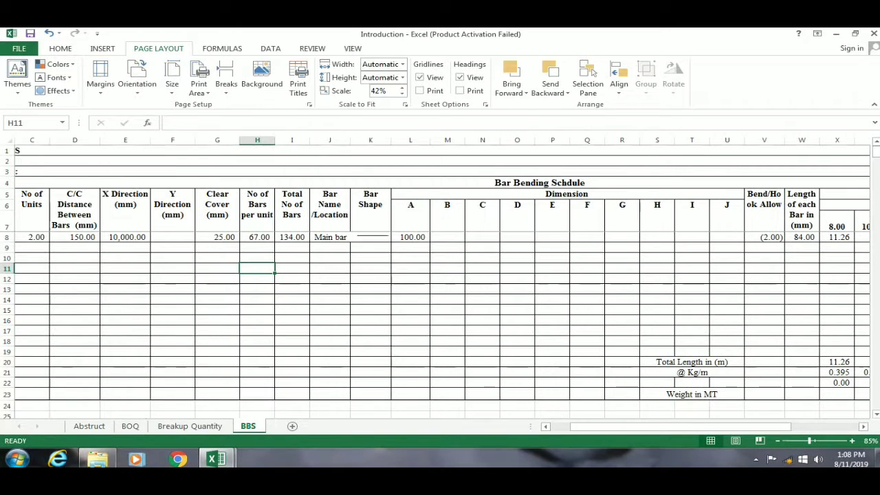
click(217, 258)
- Format the Bend/Hook Allow cells in column V as Number with red negatives, no parentheses
click(767, 238)
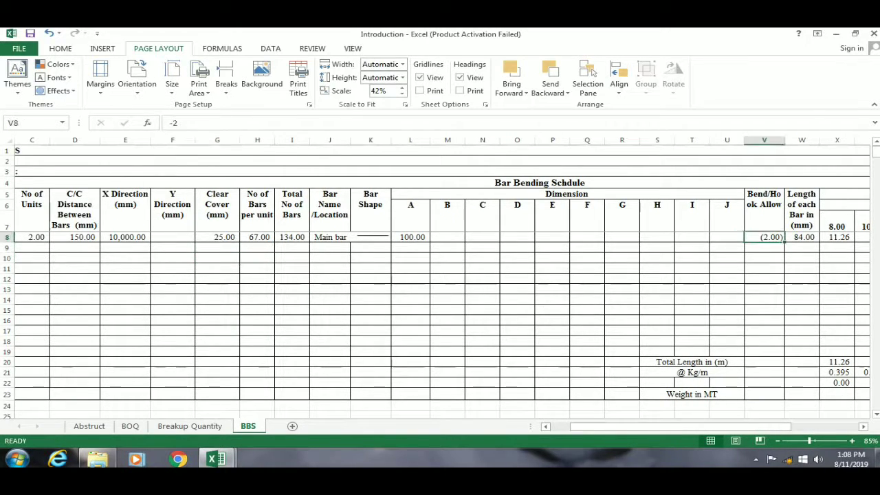
right_click(769, 237)
key(Escape)
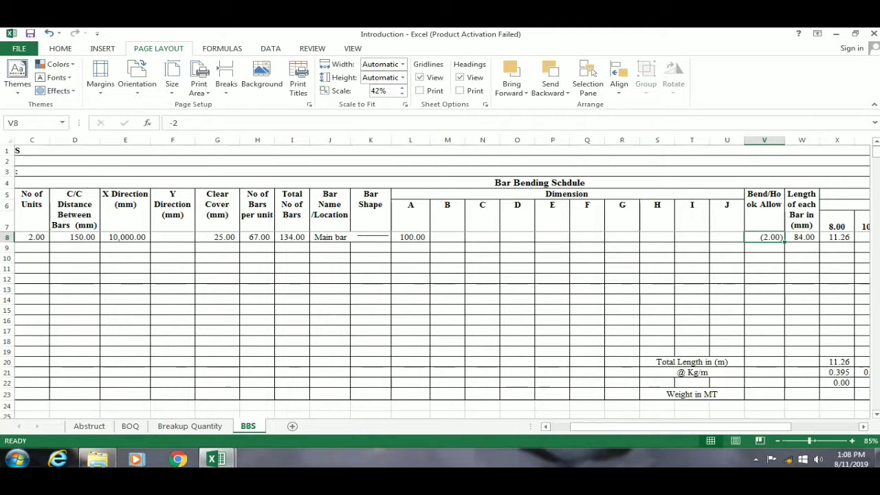
drag(764, 238, 763, 383)
right_click(784, 366)
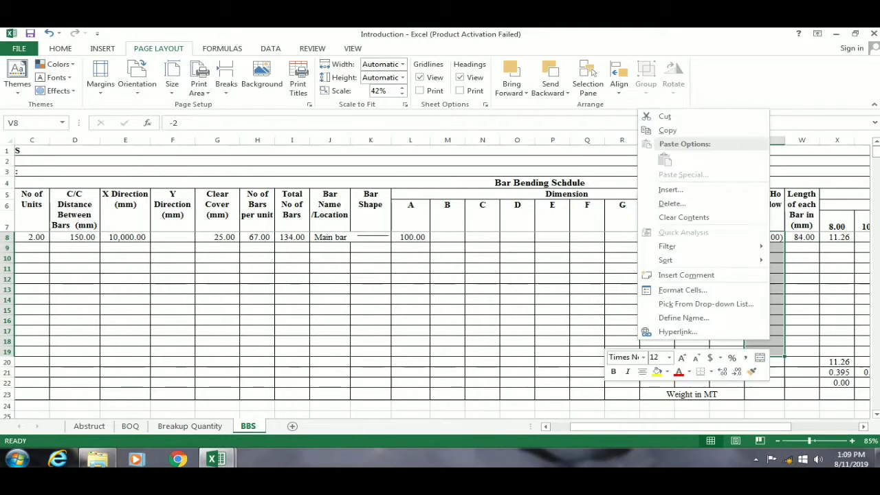
click(677, 289)
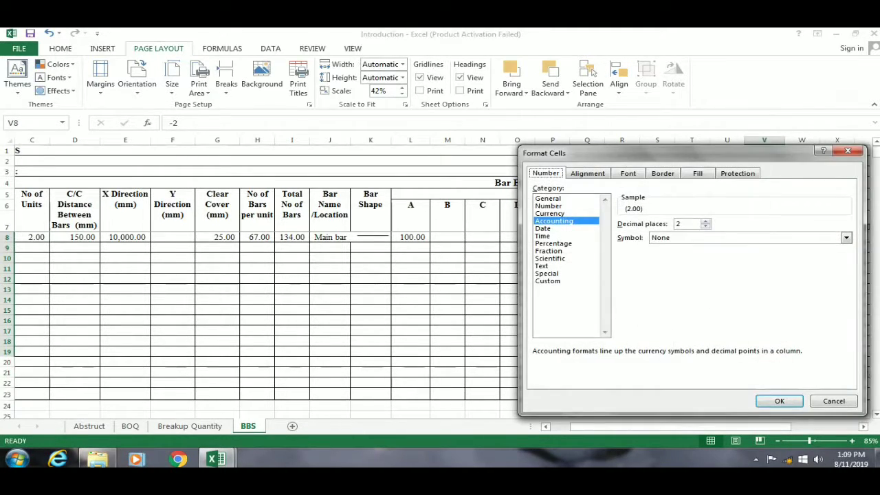
click(548, 205)
click(635, 267)
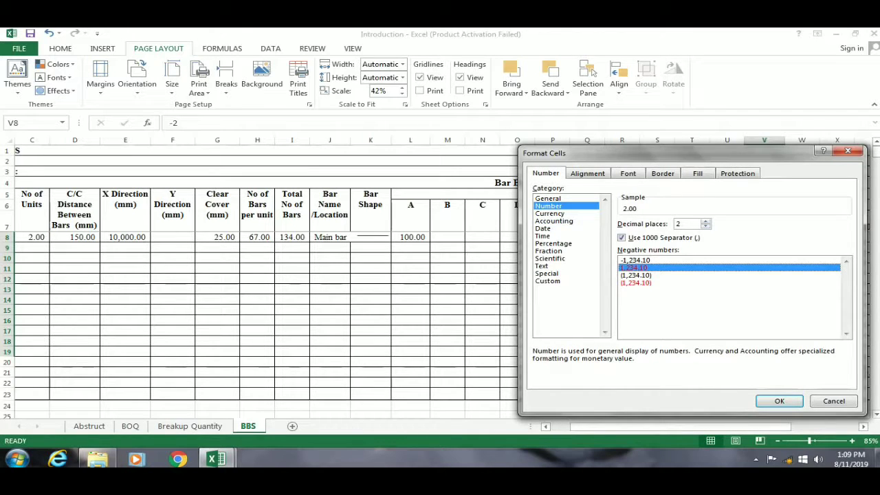
click(779, 401)
click(447, 289)
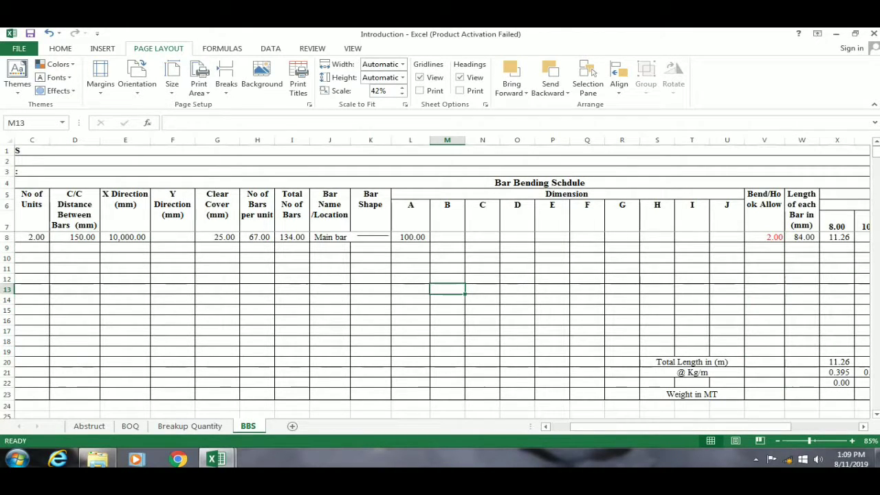
- Reapply the red negative number style to V8:V19 and reselect V8
click(764, 237)
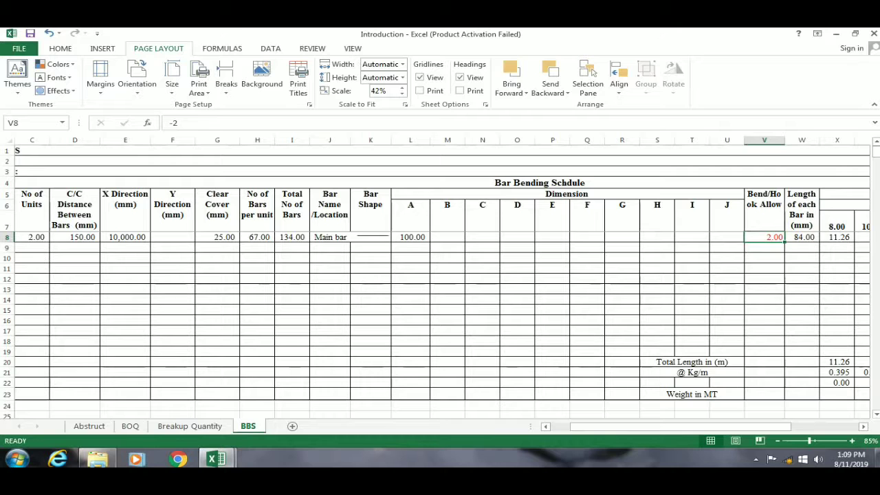
drag(763, 236, 764, 350)
right_click(764, 349)
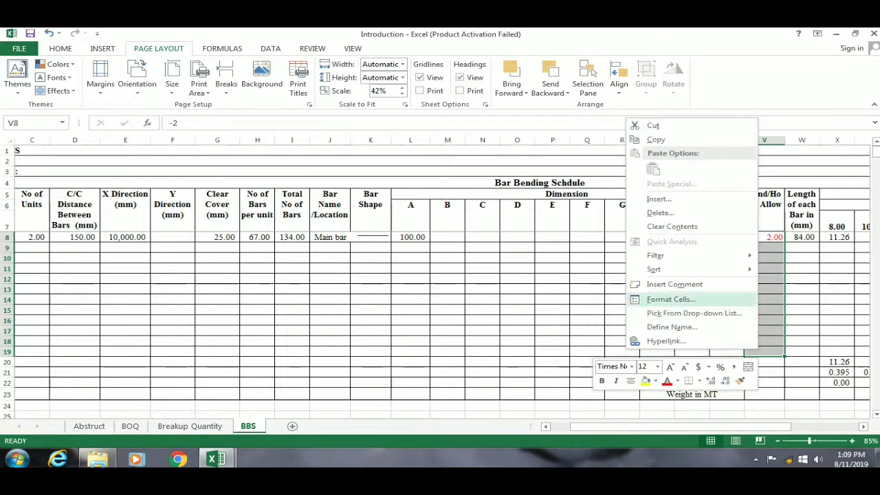
click(671, 299)
click(626, 282)
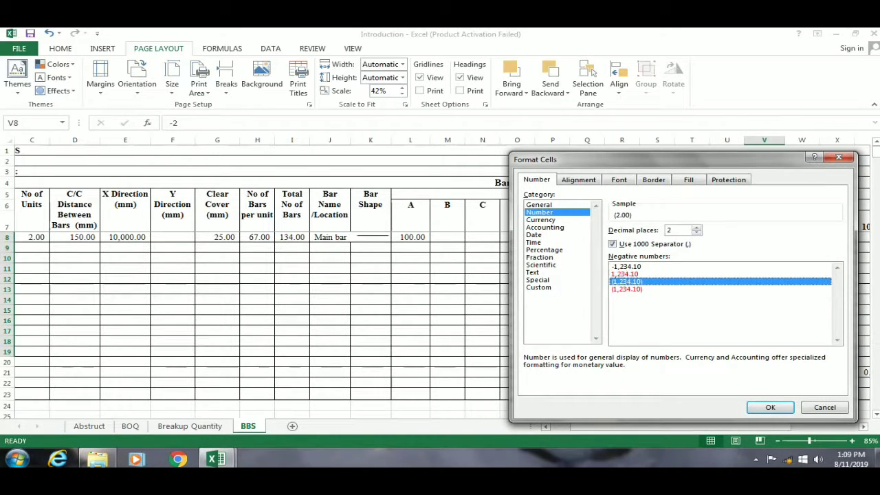
key(Up)
key(Up)
key(Down)
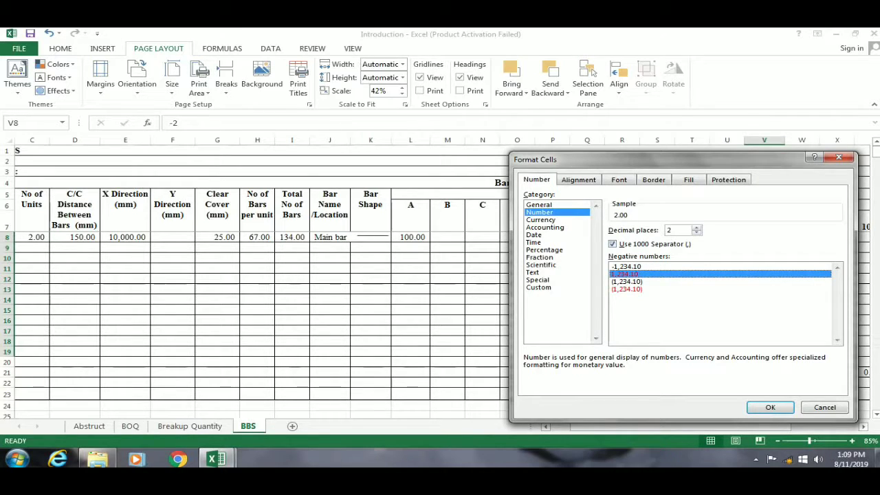
click(770, 407)
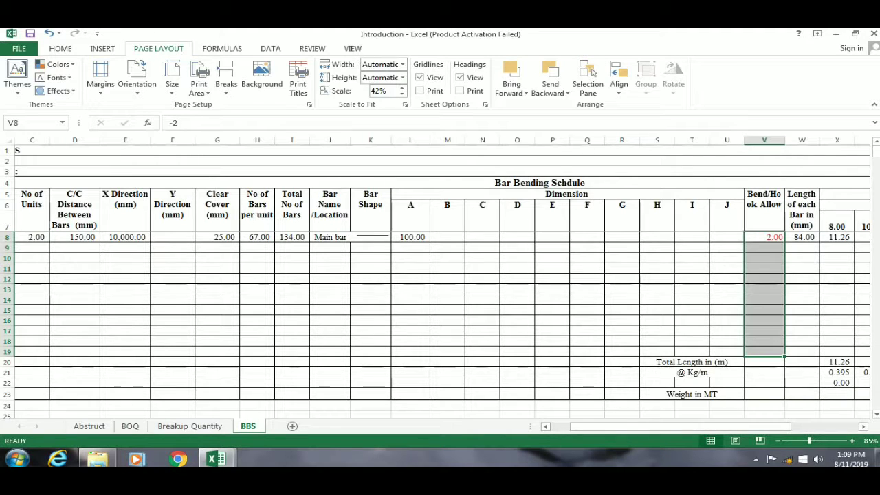
click(656, 342)
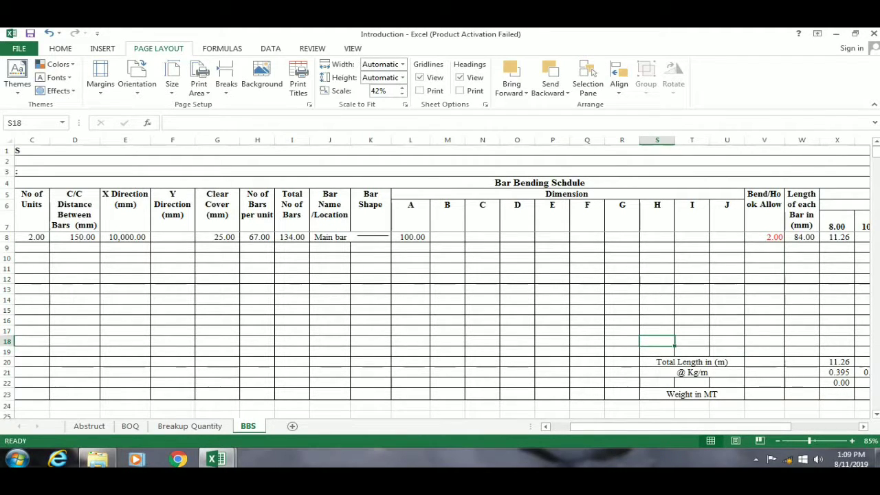
drag(764, 236, 764, 351)
click(764, 237)
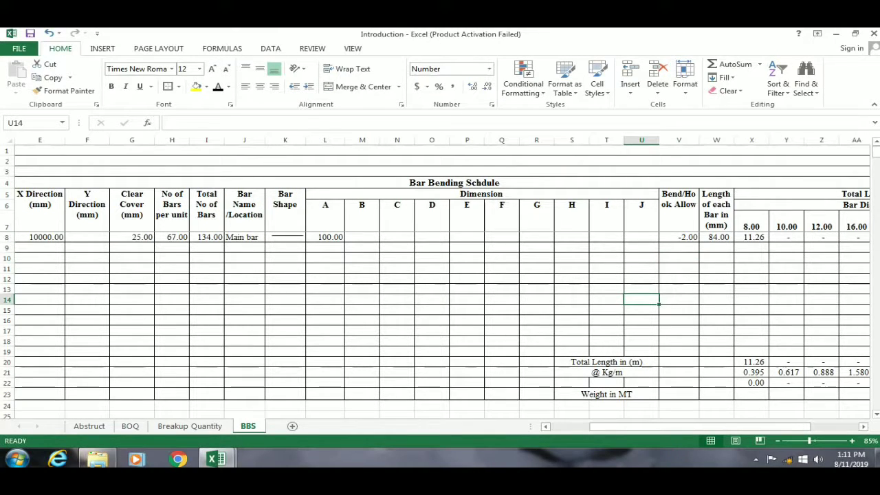
- Scroll back to the left edge and centre the values in the Bar Dia column B
right_click(684, 237)
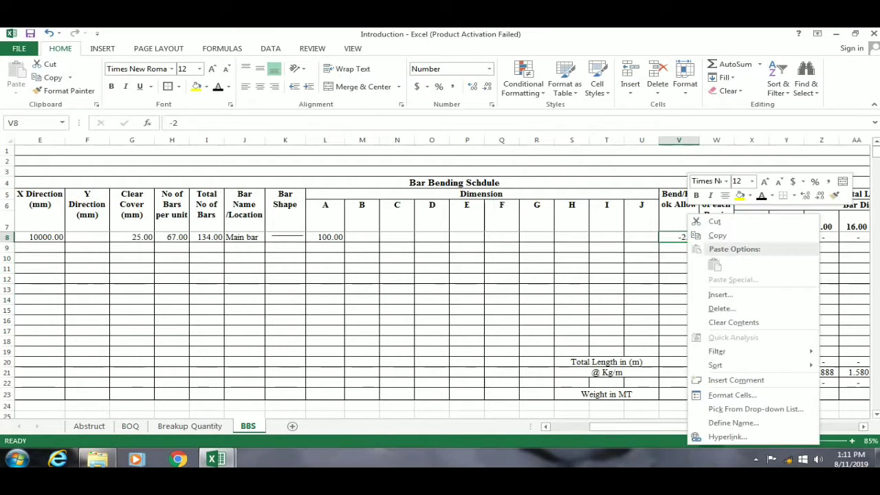
key(Escape)
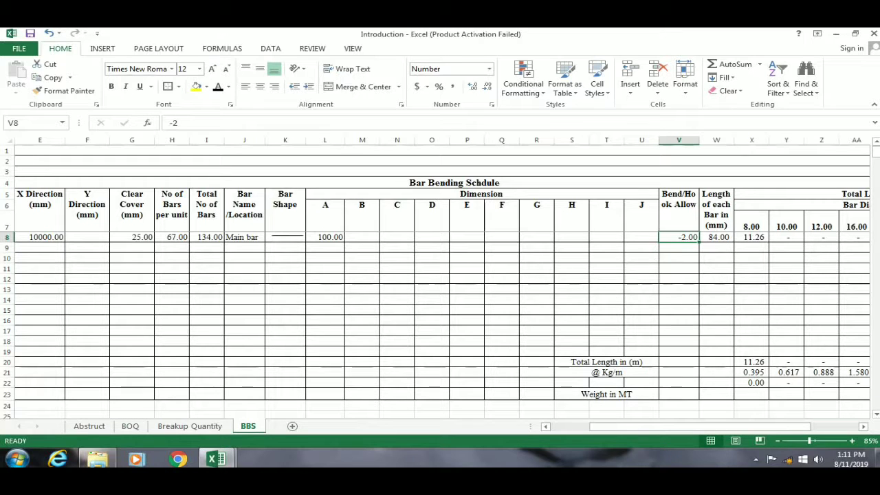
scroll(440, 275, left, 2)
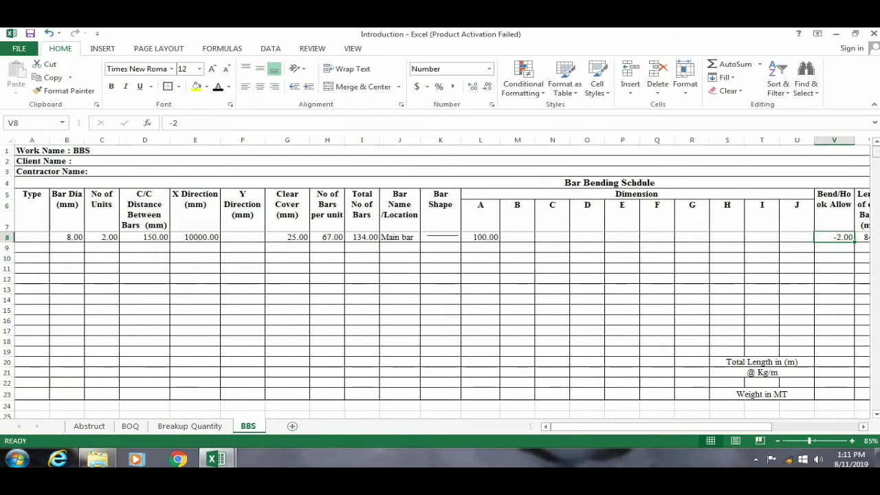
click(73, 140)
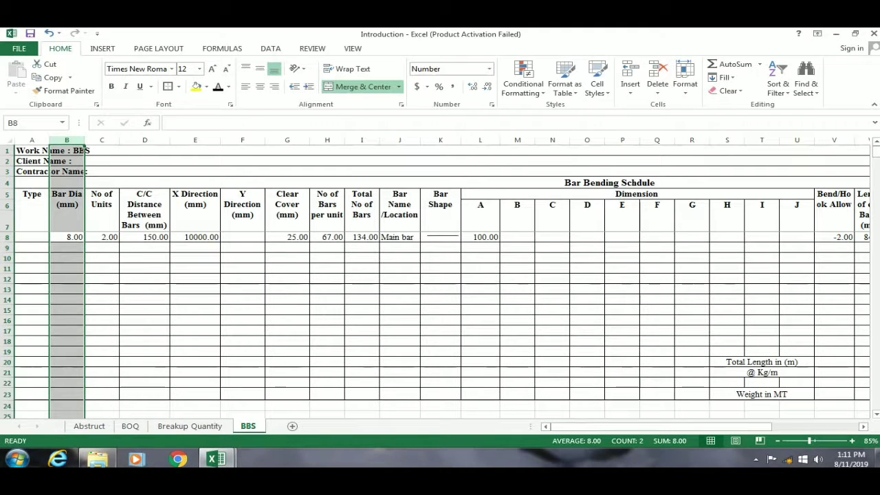
click(260, 87)
click(100, 140)
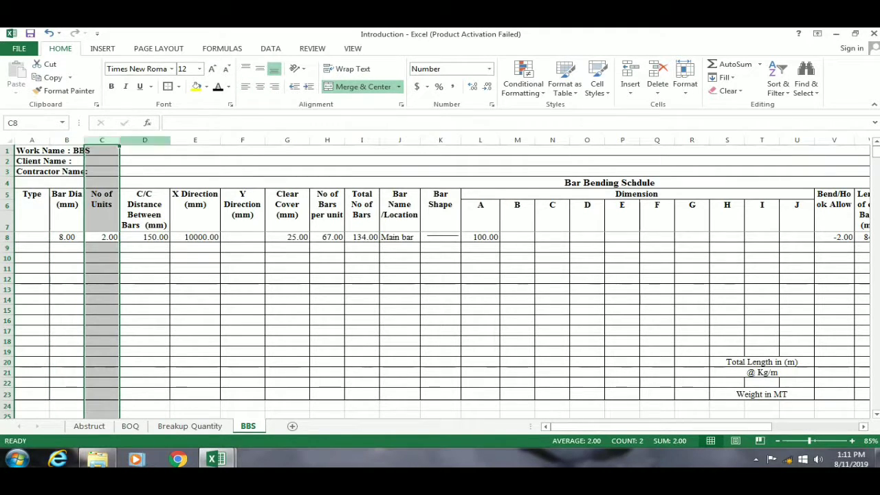
click(144, 247)
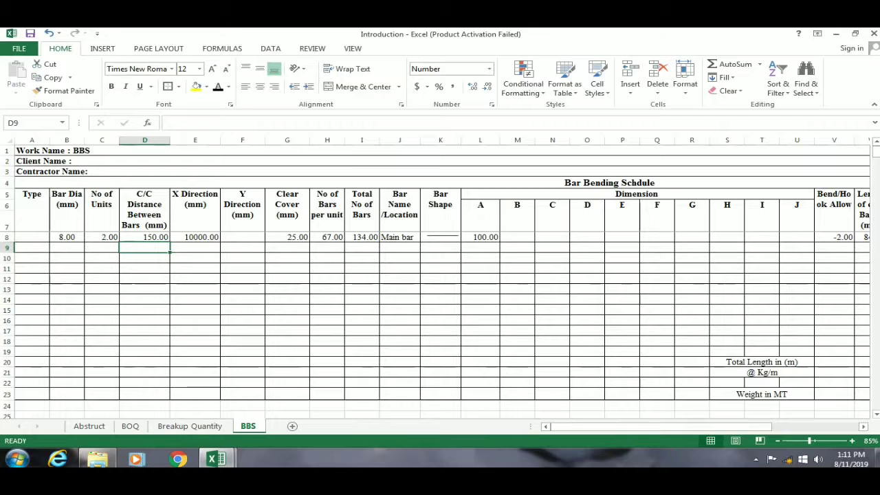
drag(67, 236, 199, 237)
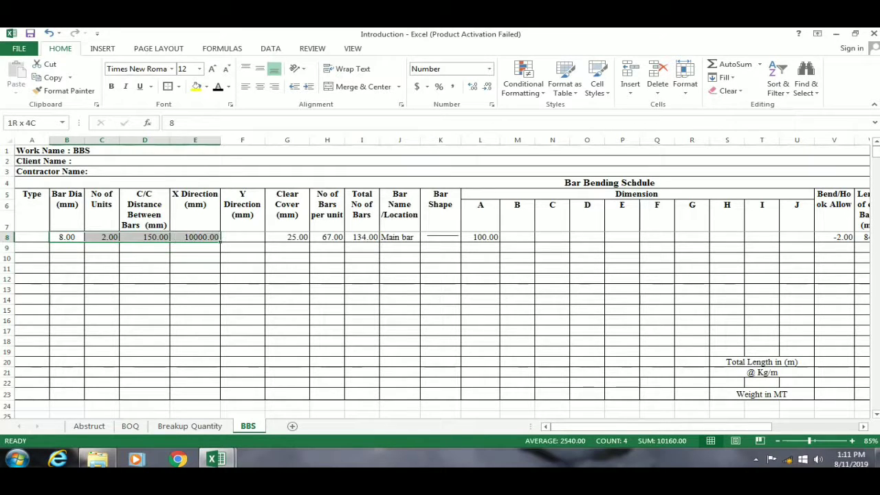
drag(219, 239, 418, 387)
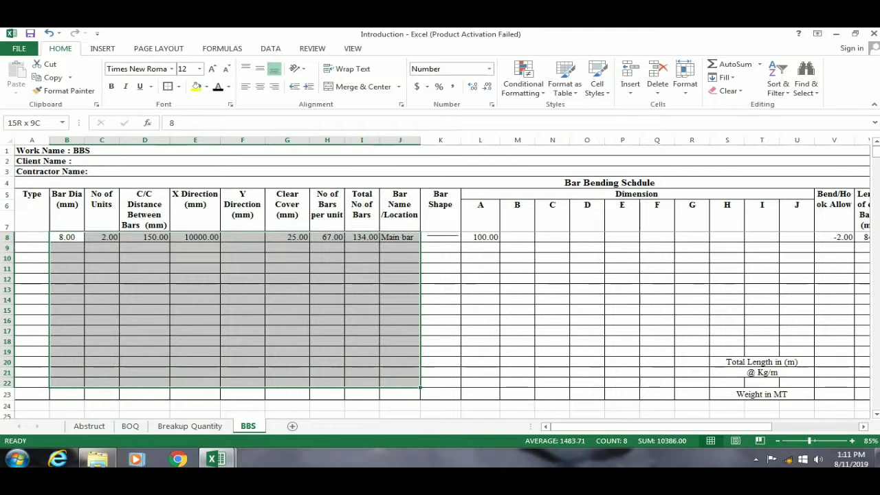
click(287, 331)
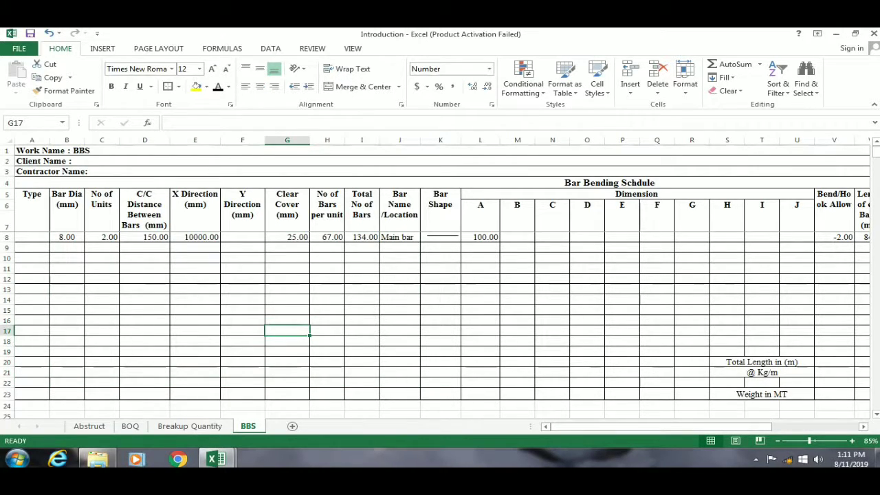
- Select columns B through W, then scroll back left and click E12 to clear the selection
ctrl+click(67, 141)
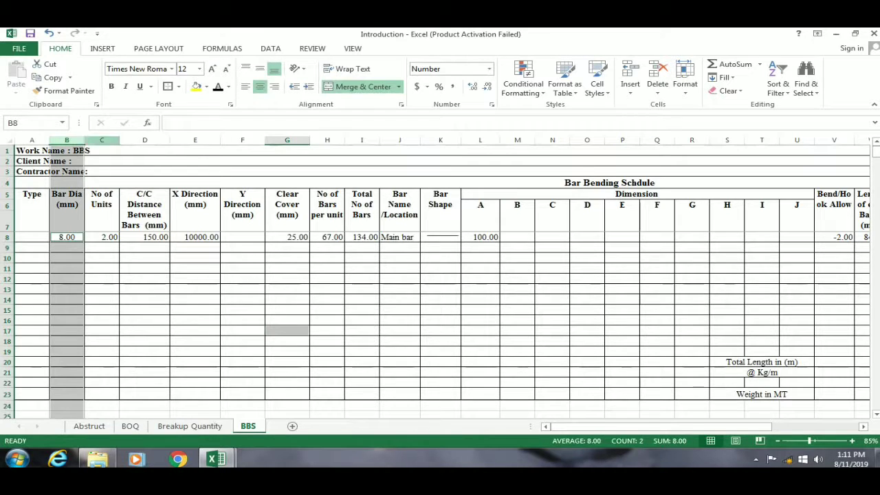
drag(66, 140, 327, 140)
ctrl+click(7, 151)
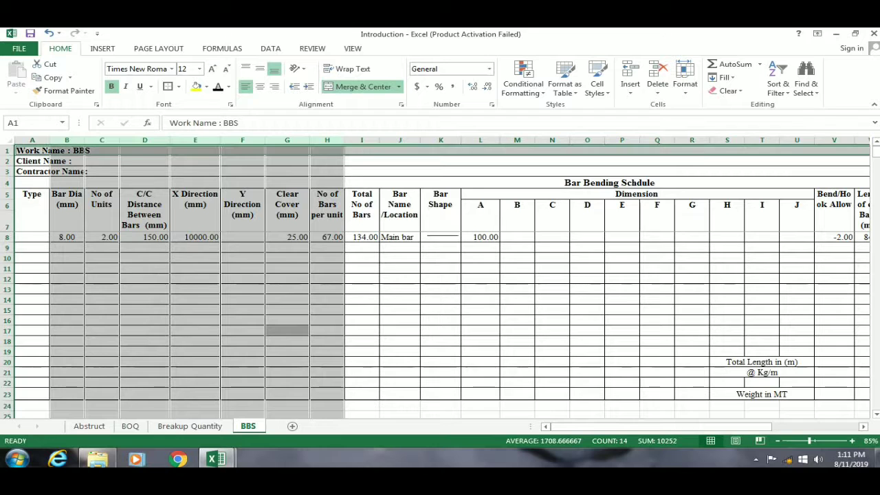
ctrl+click(361, 140)
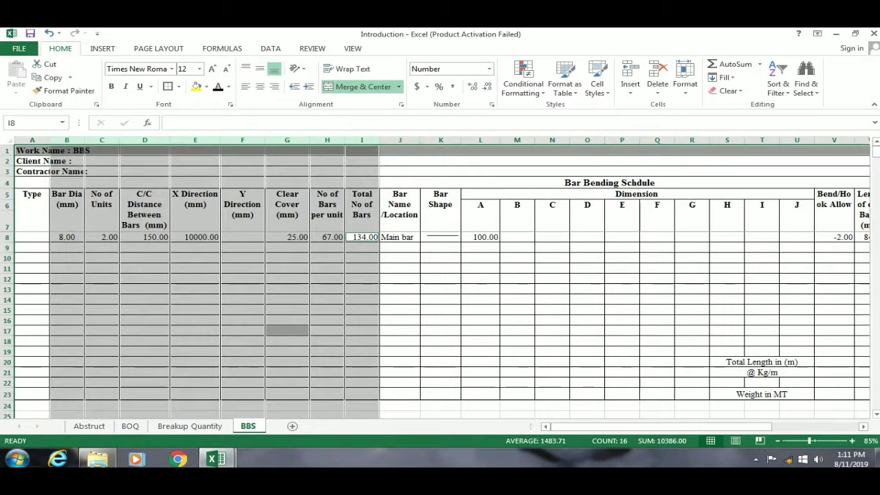
click(328, 237)
ctrl+click(67, 140)
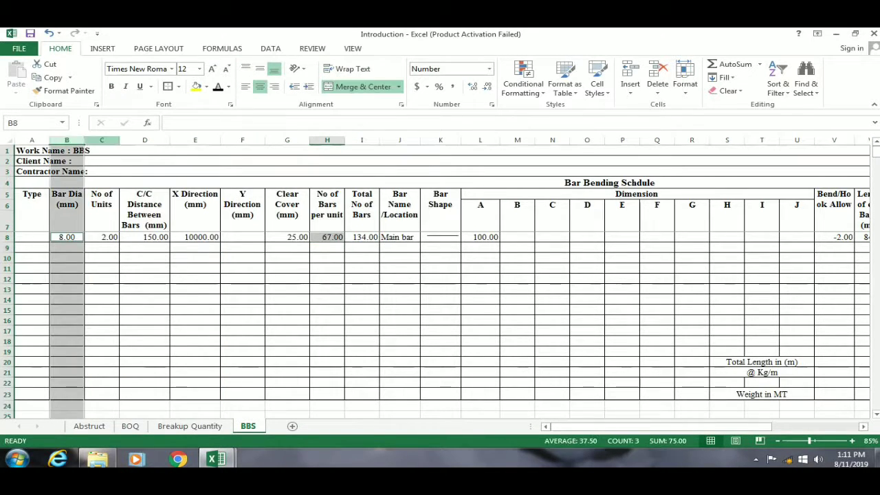
drag(67, 140, 834, 140)
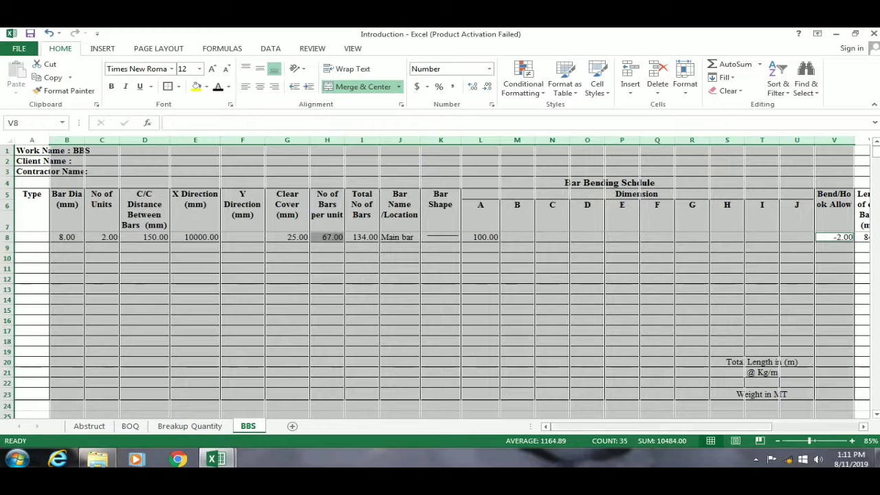
scroll(440, 275, right, 7)
scroll(440, 275, right, 1)
scroll(440, 275, right, 1)
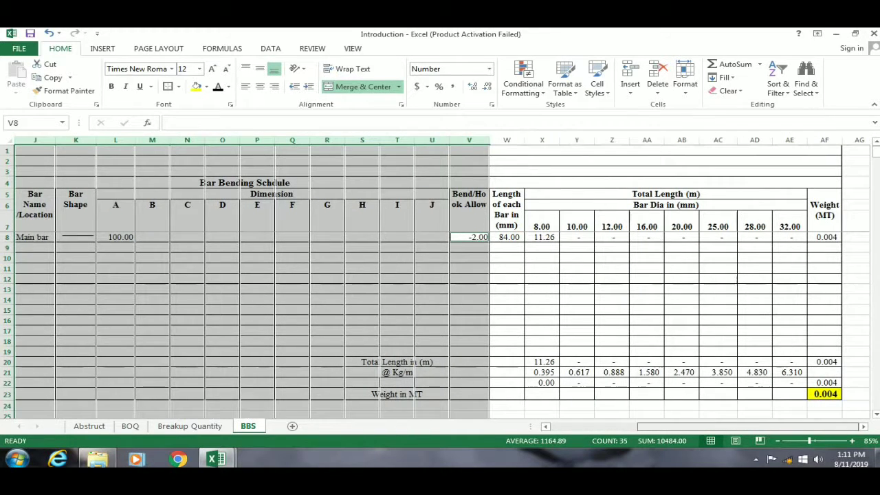
drag(469, 140, 824, 140)
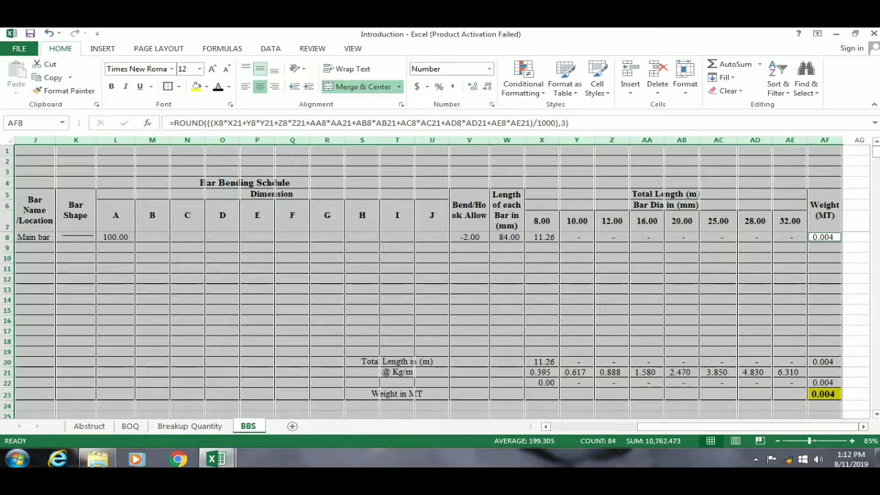
scroll(440, 275, left, 5)
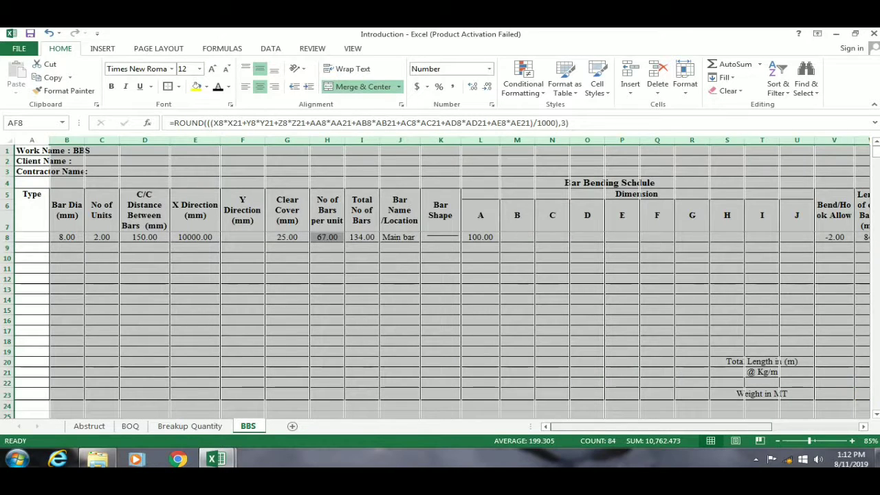
click(196, 278)
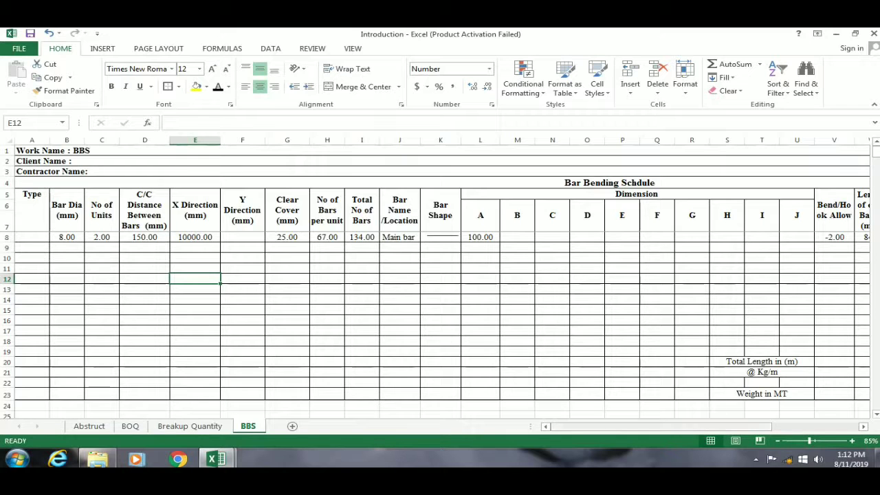
- AutoFit the row height of rows 11–18
drag(7, 268, 7, 342)
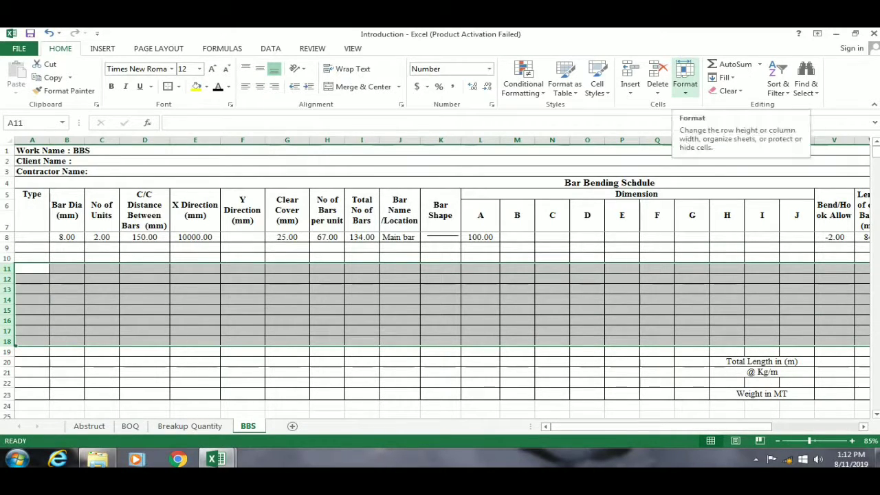
click(685, 80)
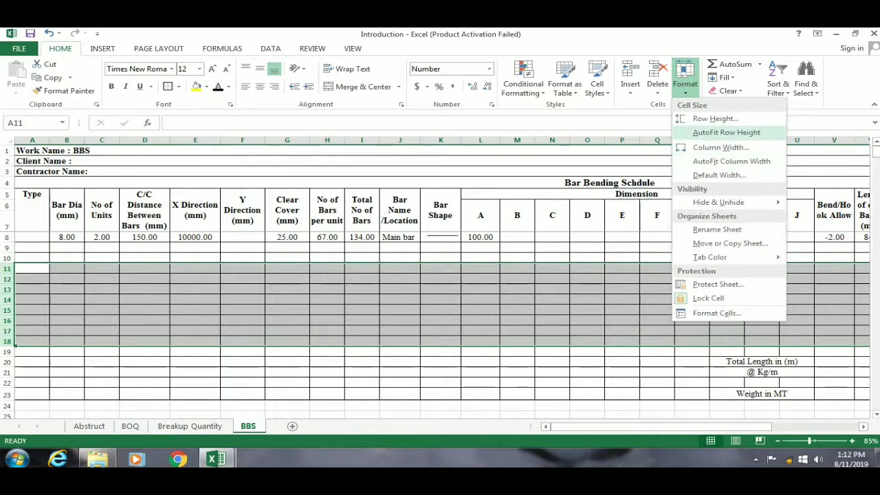
click(726, 132)
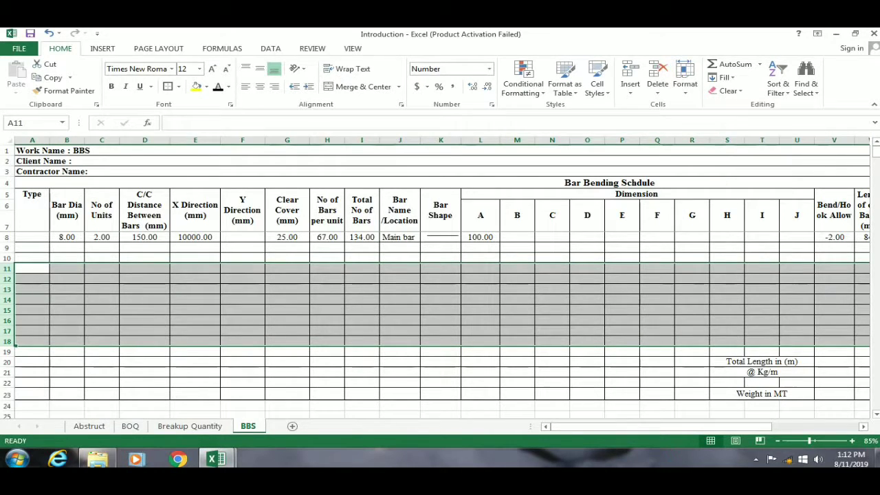
click(102, 279)
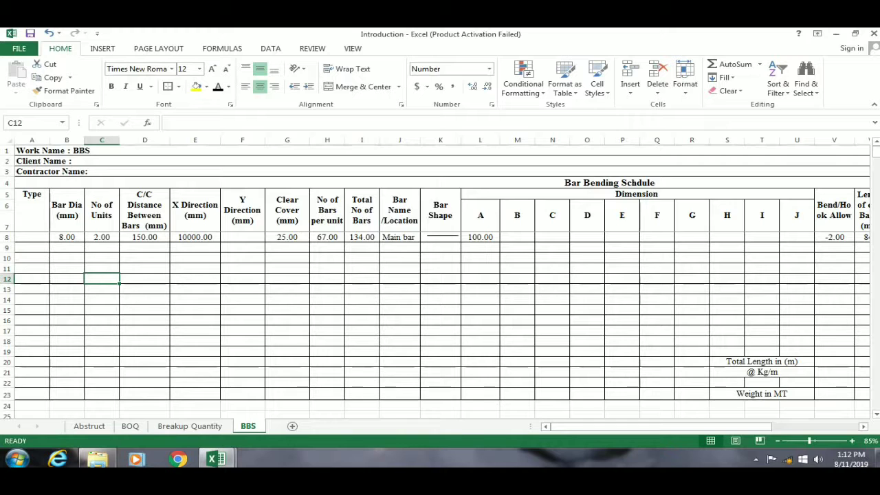
- Insert blank rows at rows 11–18 and open the print preview
drag(7, 268, 7, 341)
click(631, 72)
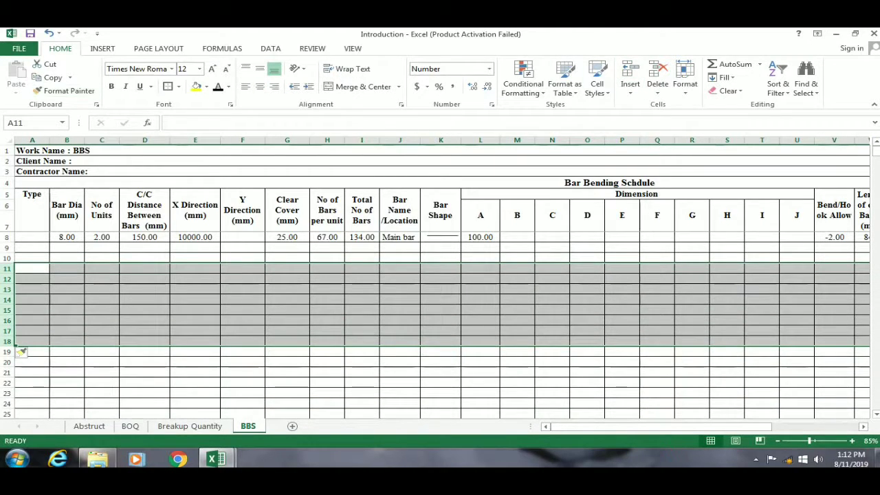
click(19, 48)
click(25, 186)
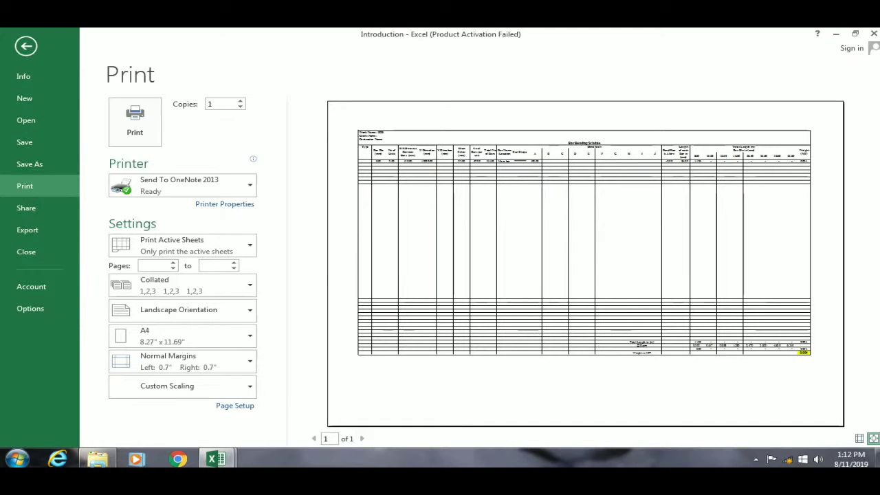
- Close the print preview, scroll through the sheet, and recheck the printout with Ctrl+P
click(26, 46)
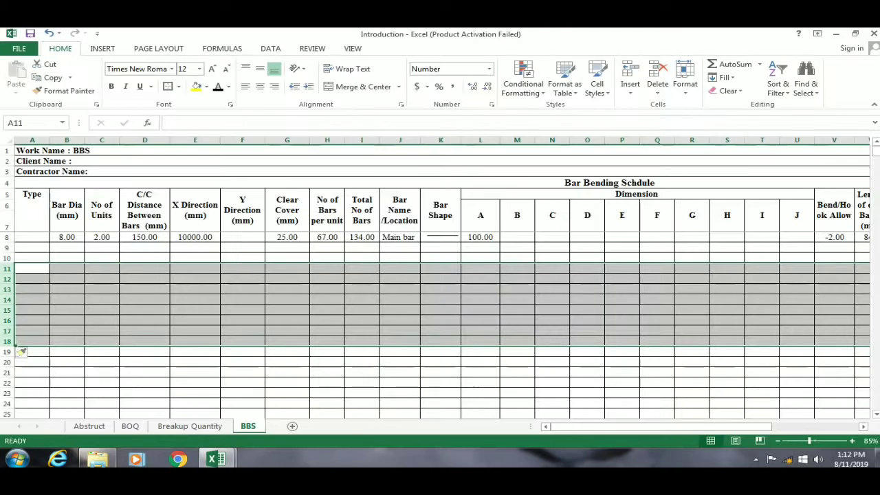
scroll(441, 310, down, 13)
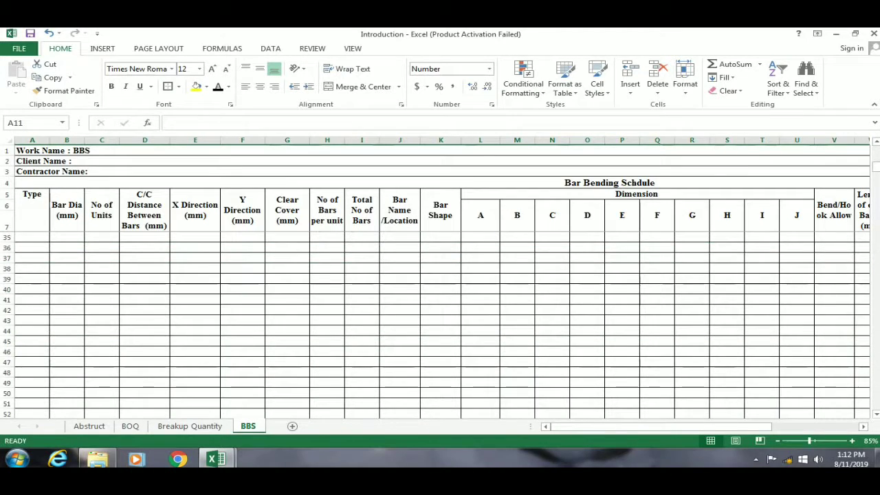
scroll(440, 275, down, 3)
scroll(440, 275, up, 5)
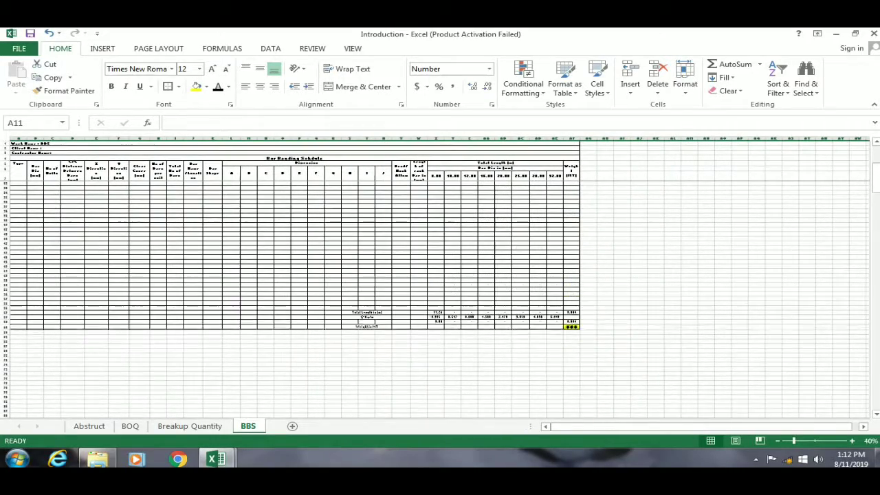
click(265, 282)
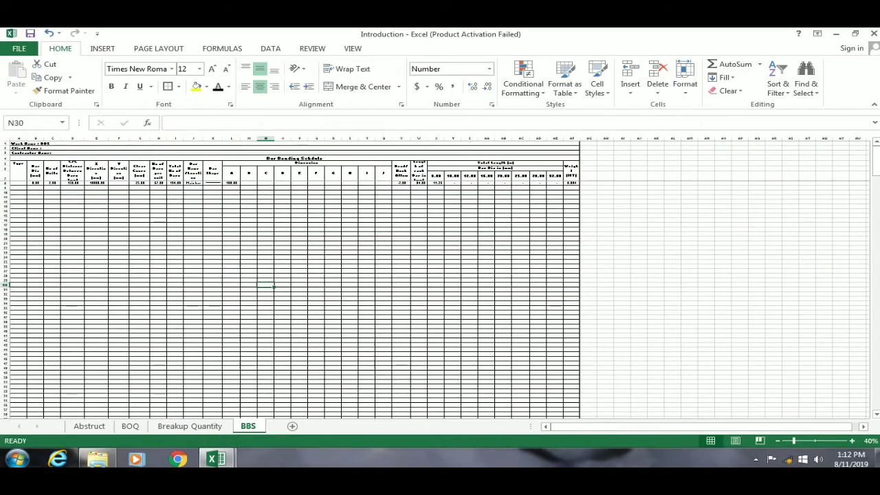
scroll(265, 281, down, 3)
key(ctrl+p)
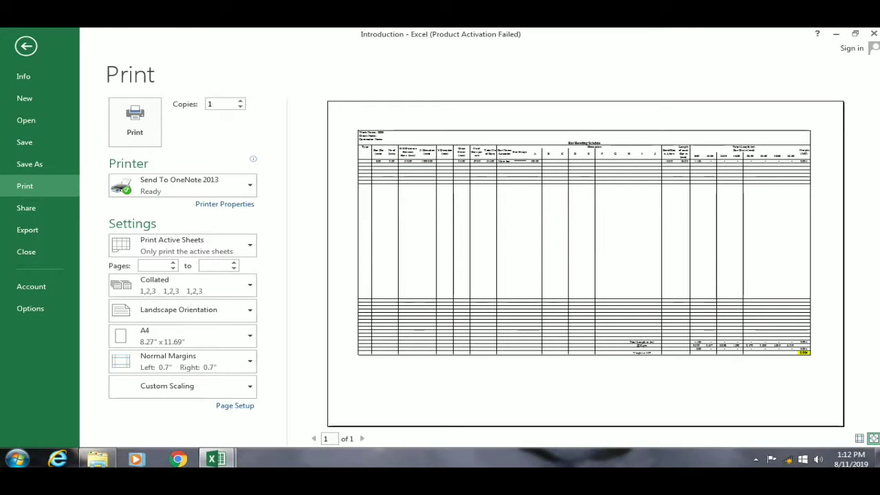
key(Escape)
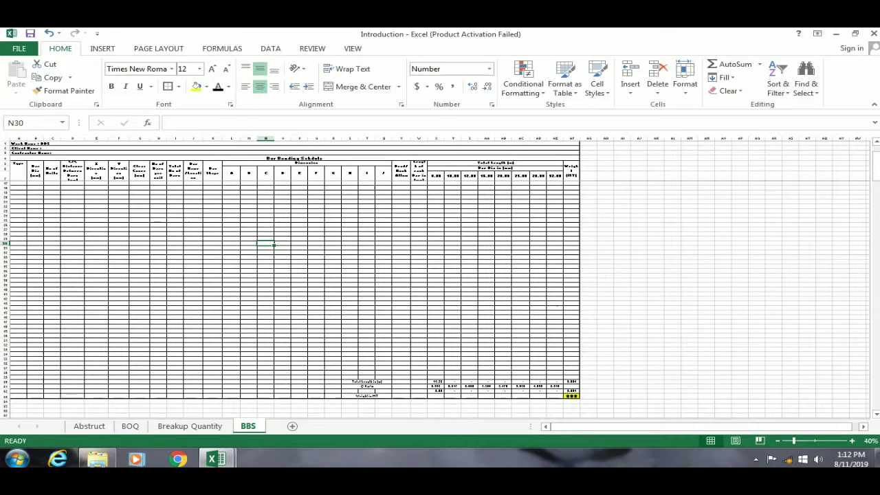
- Delete the surplus empty rows 18–53 and confirm the trimmed table in print preview
drag(5, 187, 6, 350)
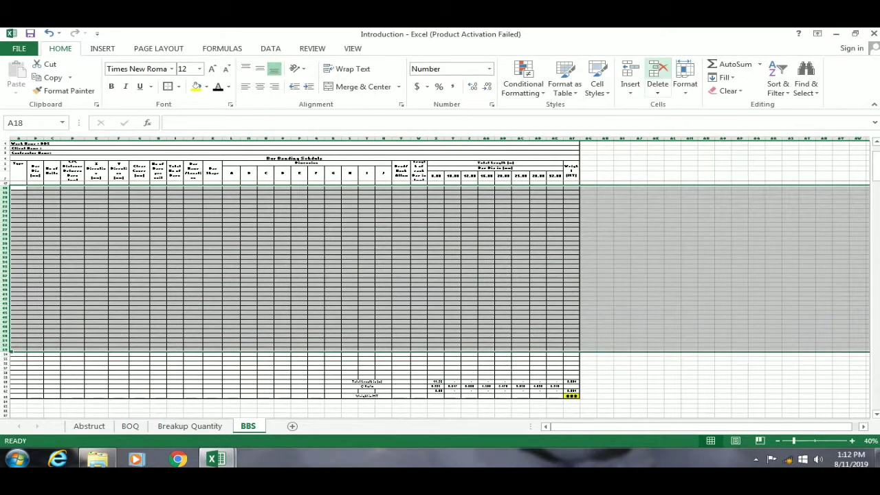
click(657, 72)
key(alt+f)
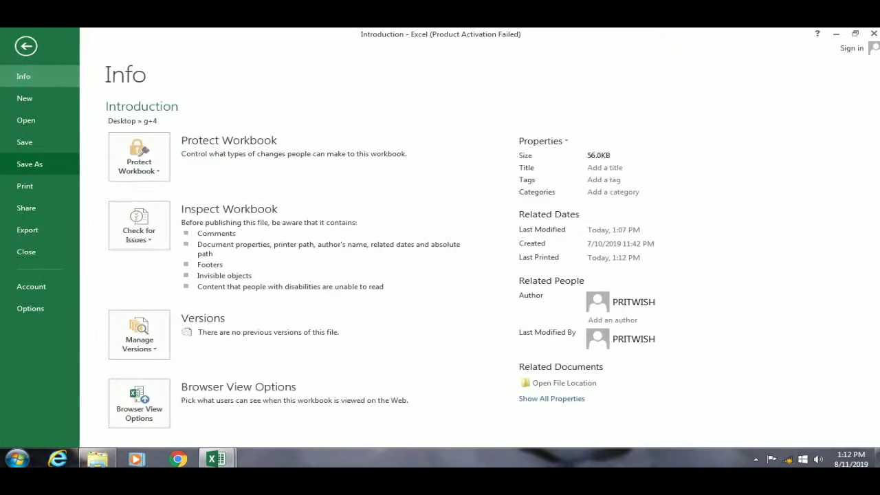
key(p)
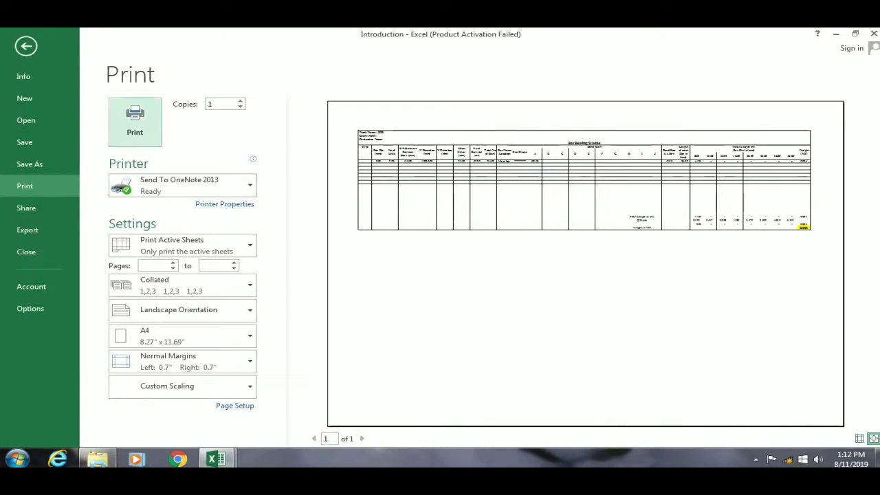
click(26, 46)
click(538, 239)
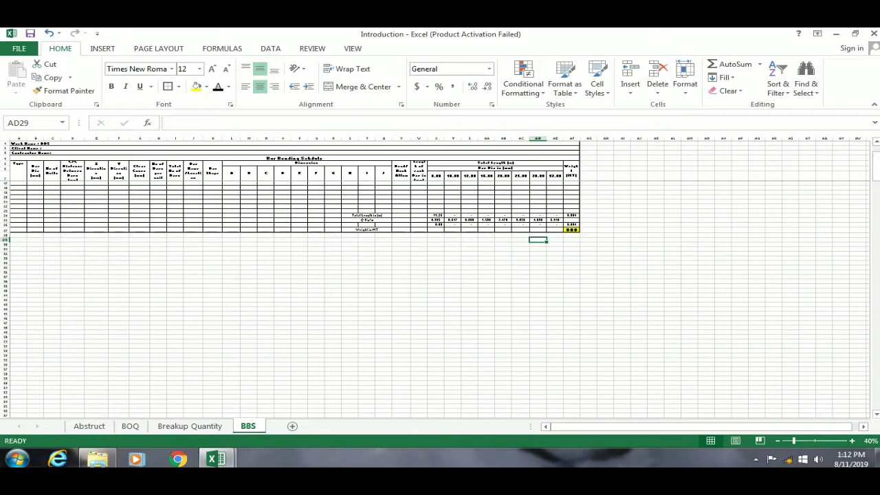
- Apply all borders, then an additional border style, to the whole table A1:AF27
drag(571, 231, 11, 144)
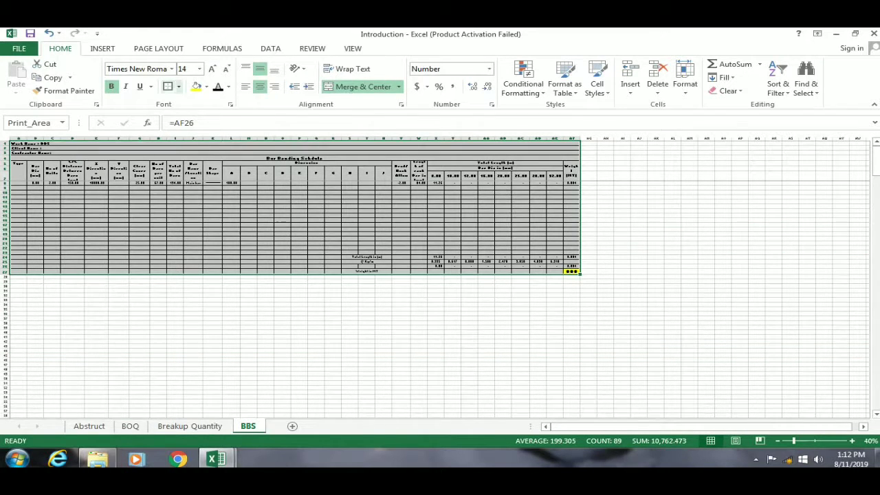
click(178, 86)
click(200, 185)
click(178, 87)
click(200, 198)
click(366, 275)
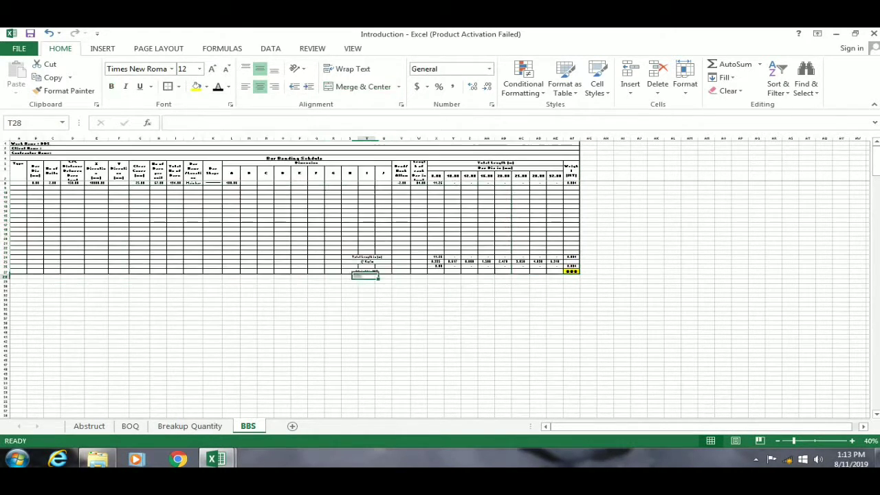
- Preview the bordered table for printing, then return to the worksheet
click(18, 48)
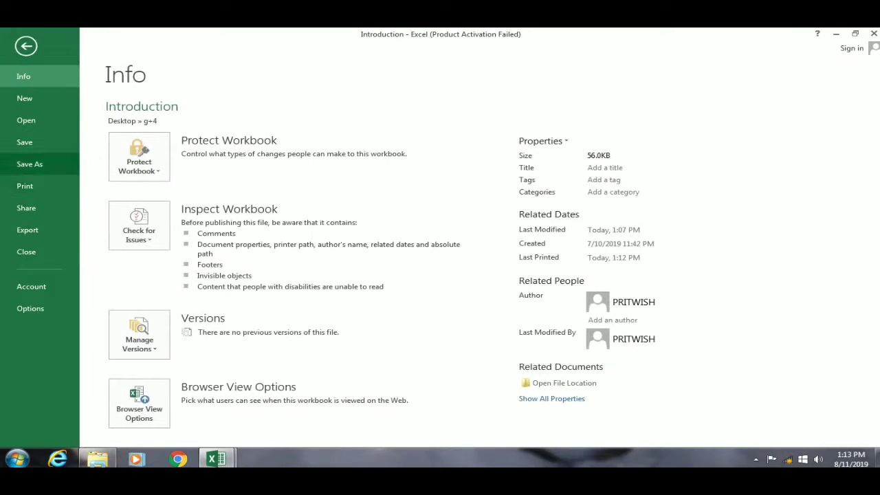
click(24, 185)
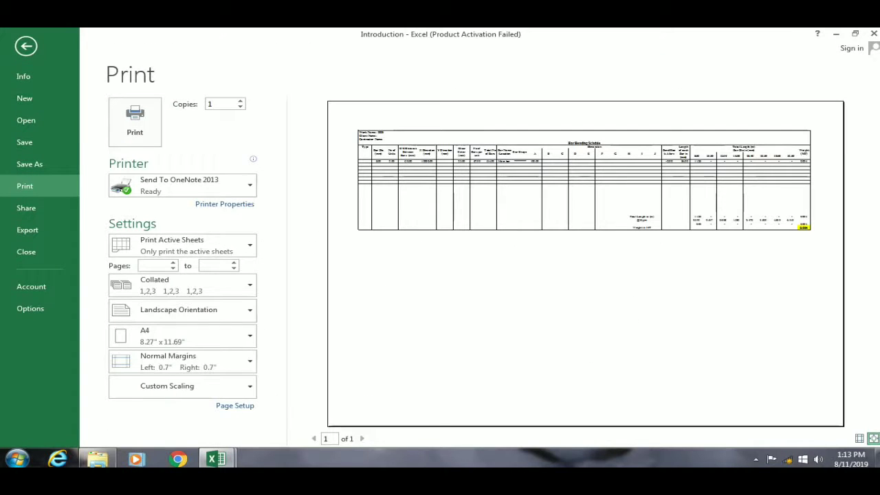
click(26, 46)
ctrl+scroll(219, 370, up, 1)
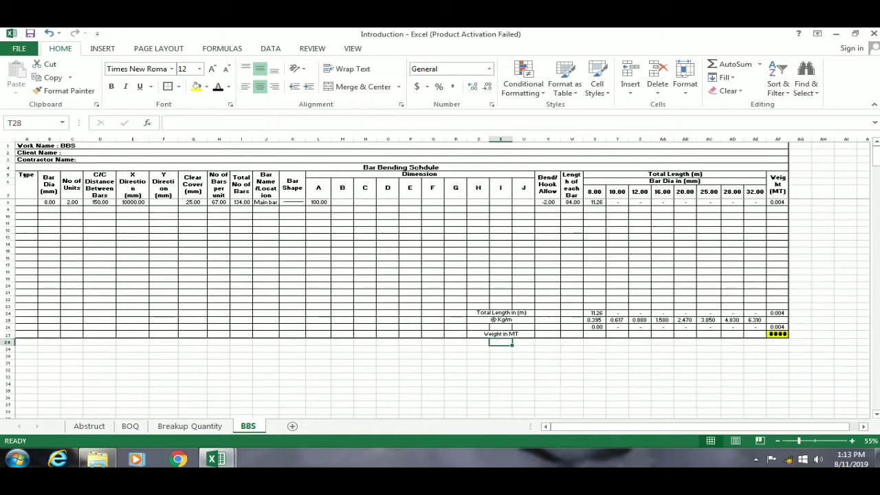
click(218, 370)
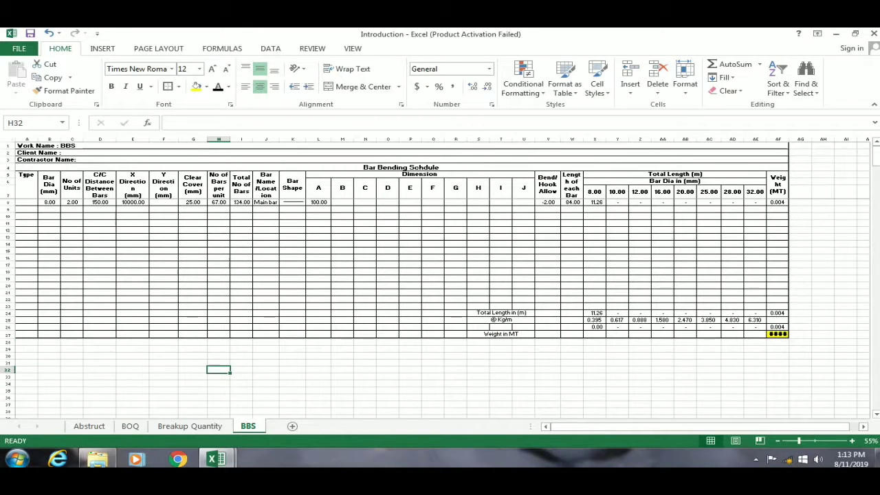
- Review the Kg/m values in row 25, edit cell X25, and switch to page break preview
drag(595, 320, 755, 320)
key(F2)
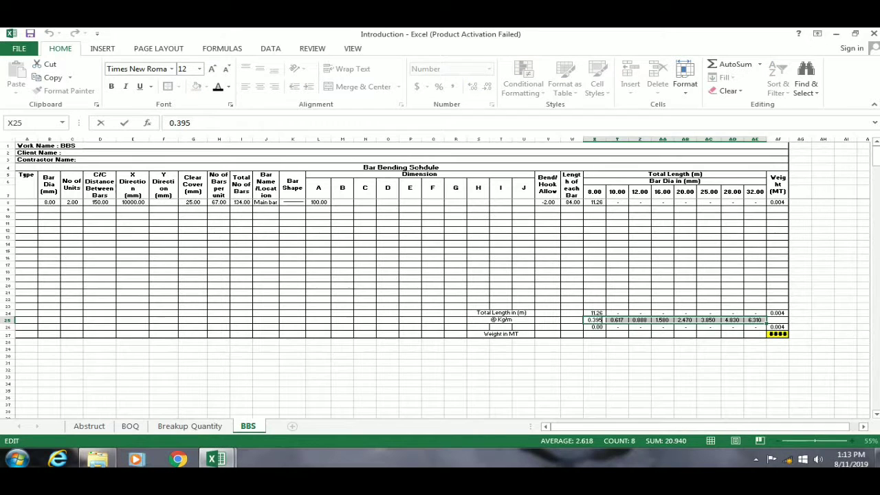
click(277, 266)
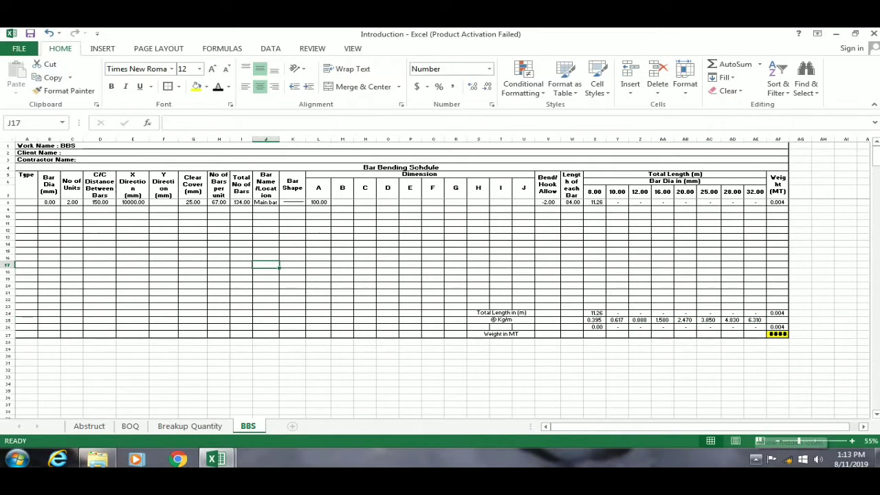
click(756, 459)
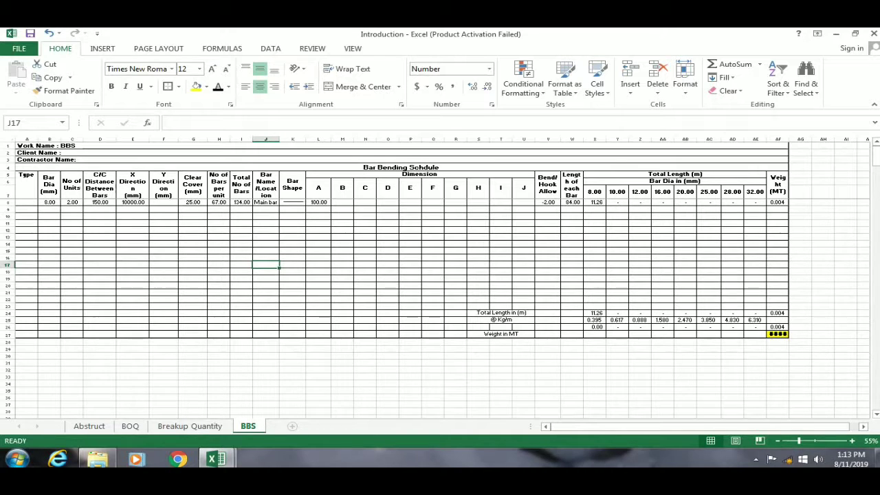
click(760, 440)
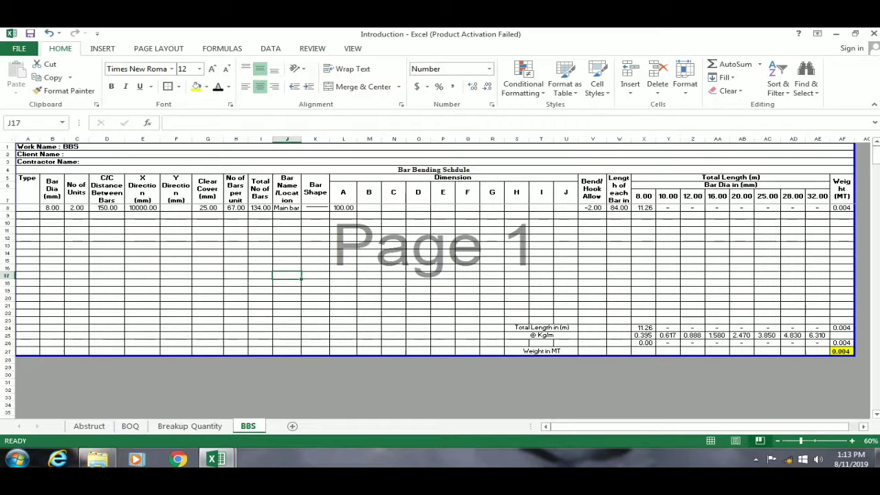
- Check the print preview at actual size with margins shown, then return to the sheet
click(19, 48)
click(25, 186)
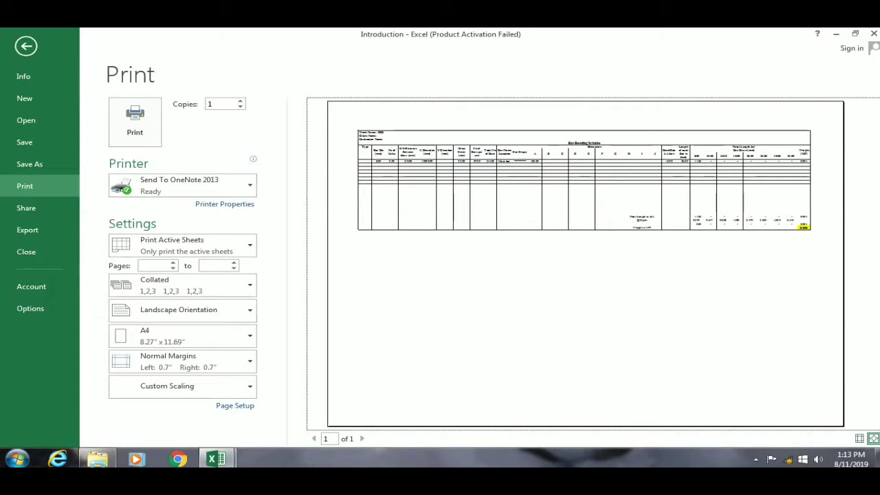
click(873, 438)
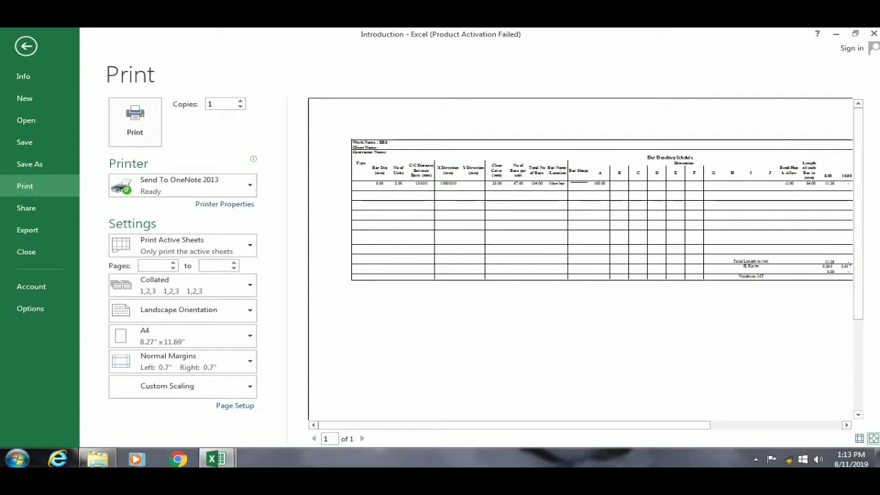
click(860, 438)
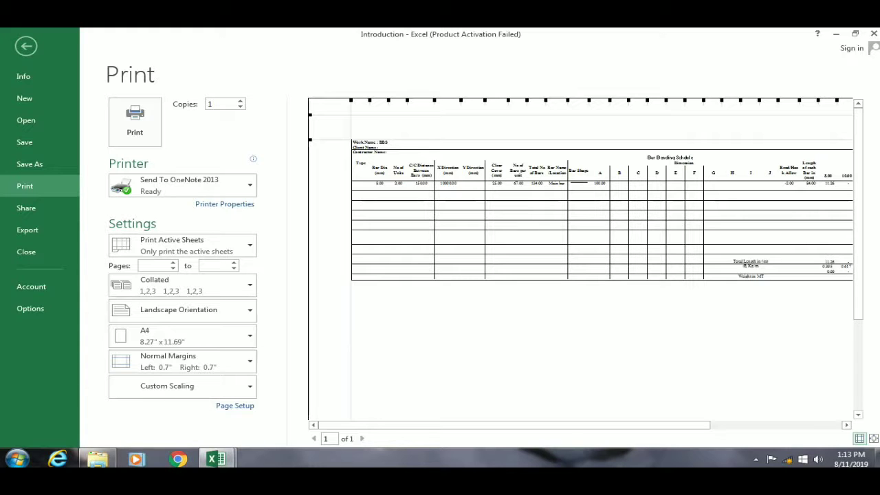
key(Escape)
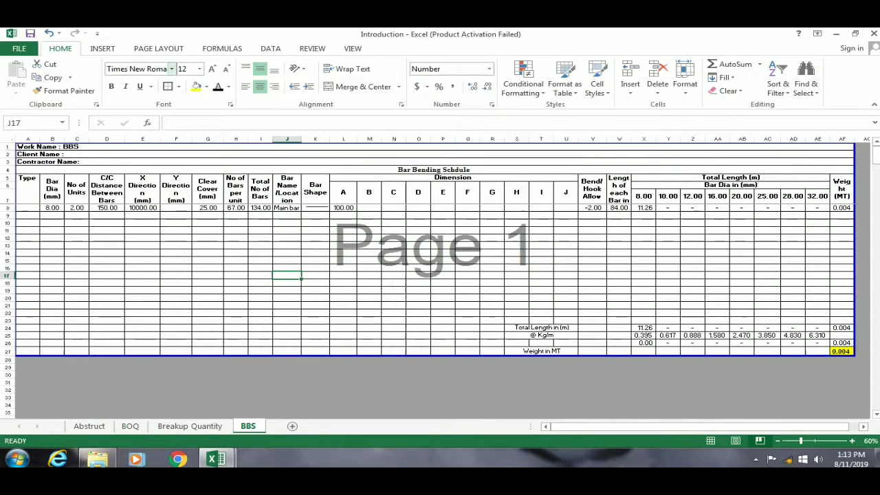
key(alt+p)
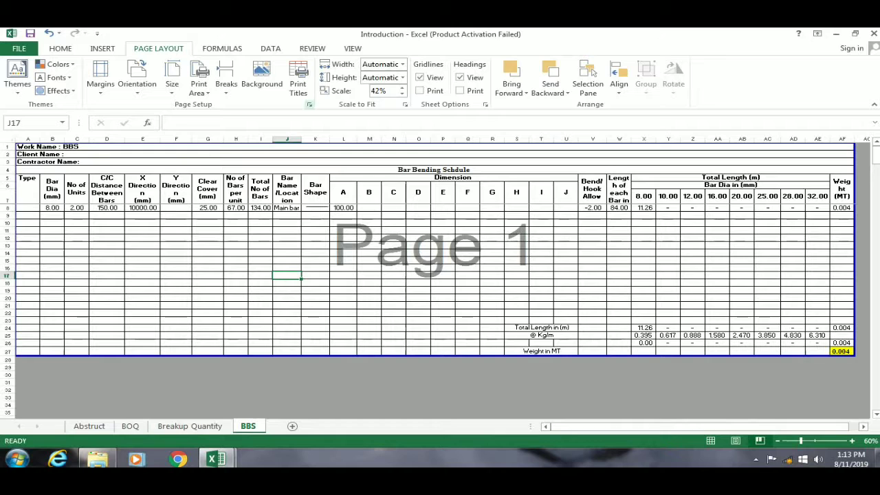
- In Page Setup, set 0.25-inch left, right and top margins and centre the sheet horizontally
key(alt+p)
key(s)
key(p)
key(ctrl+Tab)
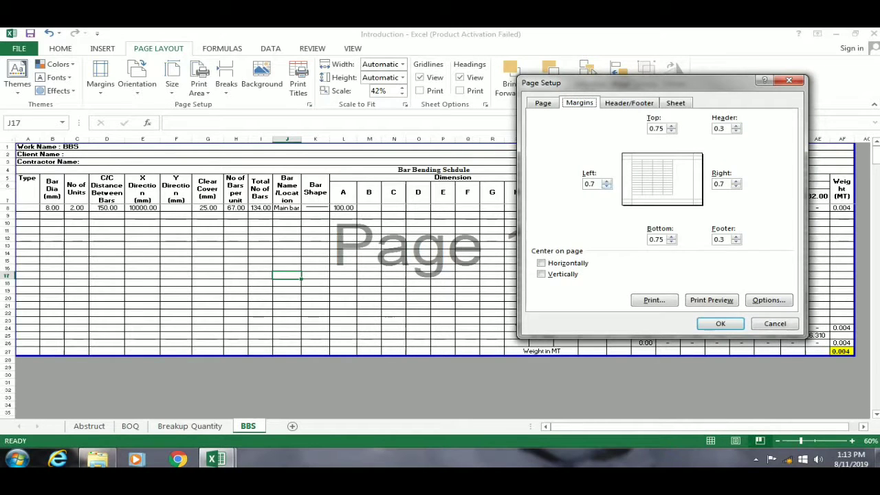
key(alt+l)
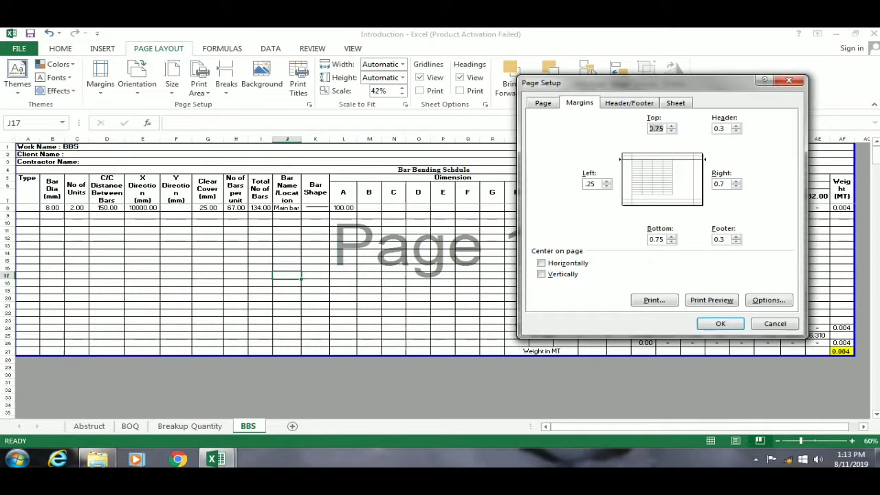
text(.2)
key(alt+r)
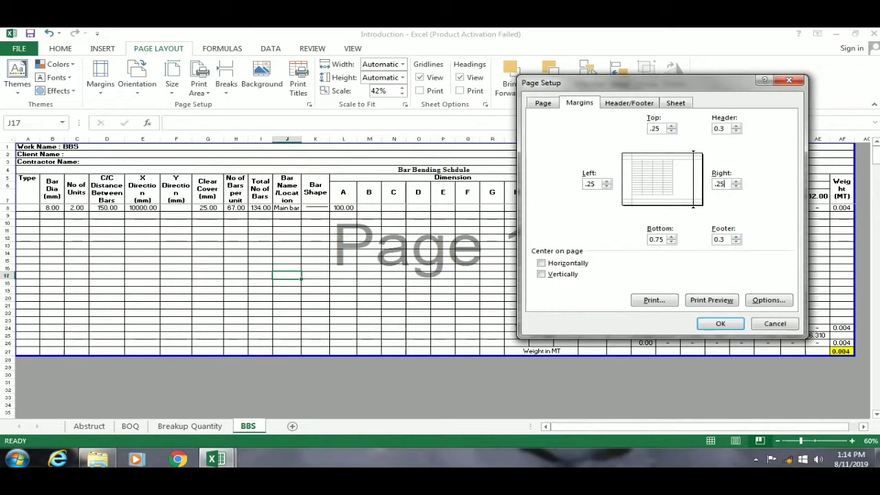
key(alt+b)
key(alt+z)
- Preview the page with the new margins and narrow the first printed column
click(712, 300)
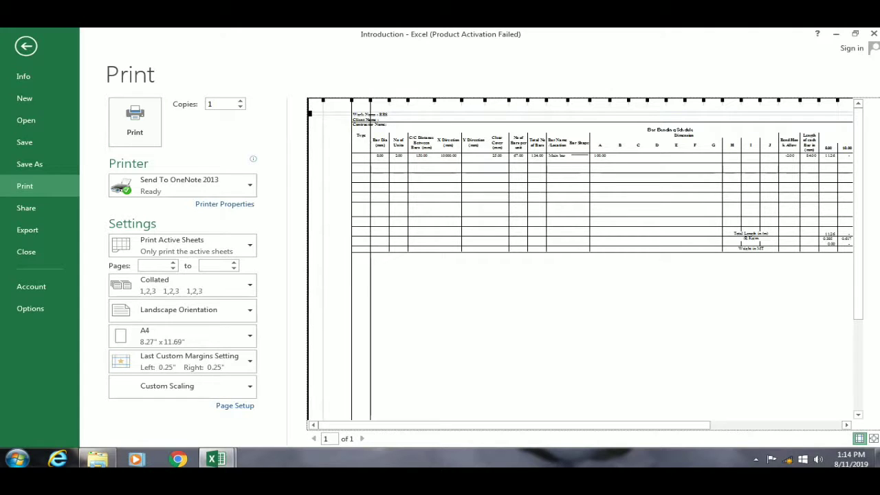
drag(370, 101, 351, 100)
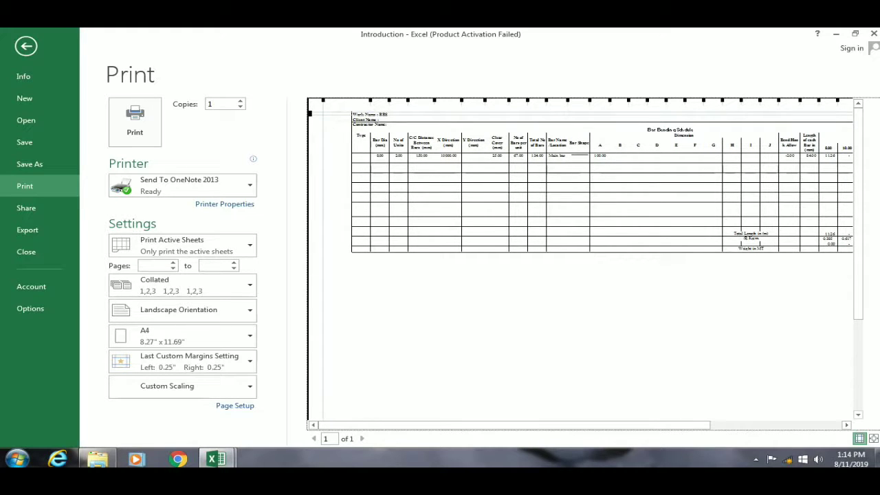
click(873, 438)
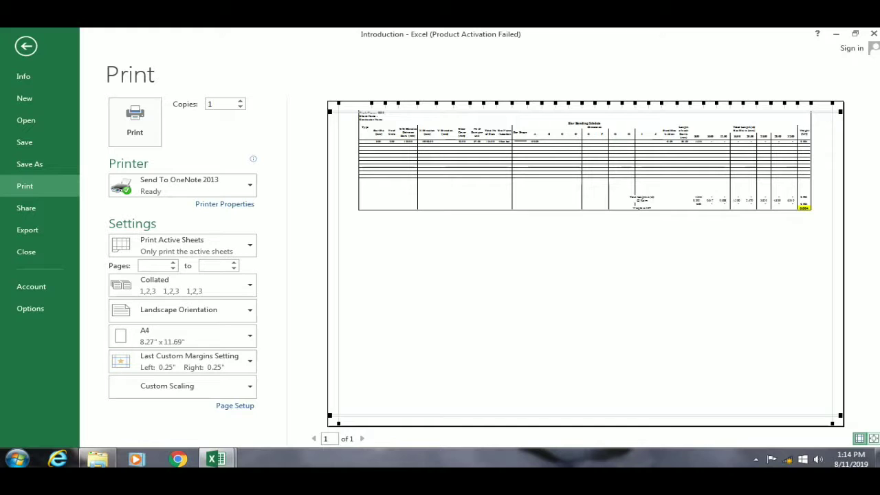
click(26, 46)
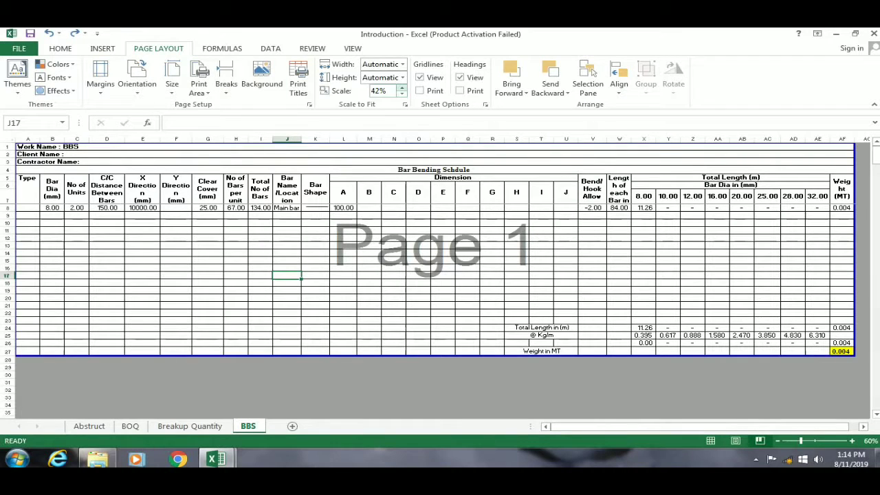
- Raise the print scale to 50% and select the data cells B8:U24
click(402, 87)
click(402, 87)
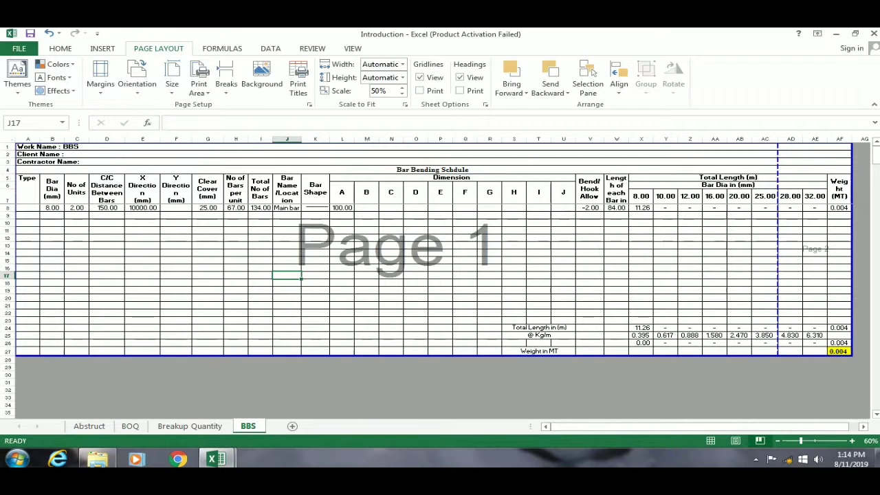
mouse_move(51, 207)
mouse_down()
mouse_move(564, 327)
mouse_move(576, 322)
mouse_up()
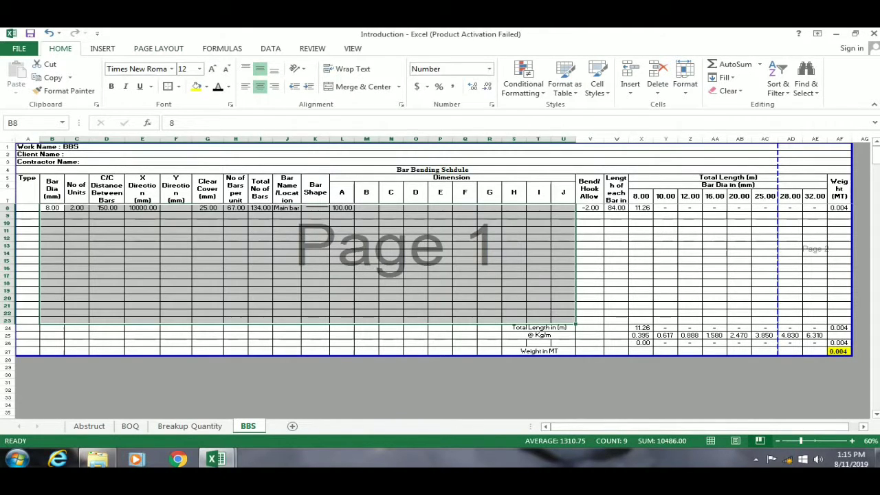
- Format the selected cells B8:U24 as numbers with 0 decimal places
right_click(224, 211)
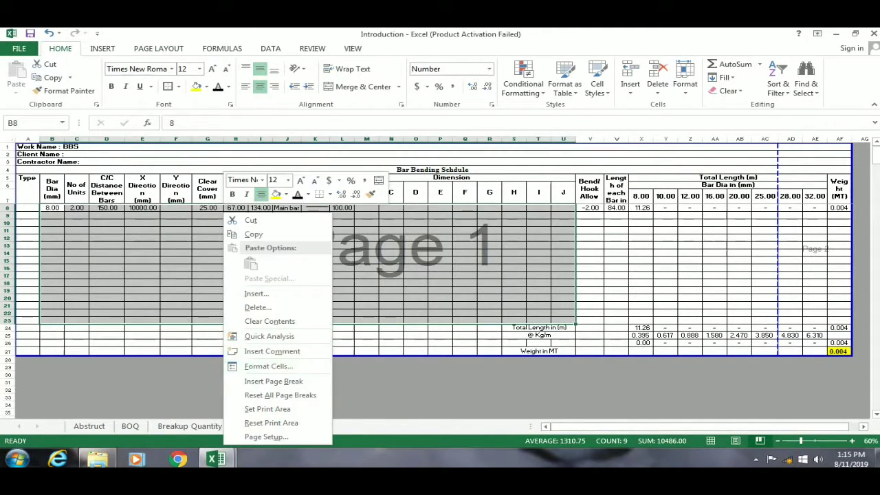
click(280, 395)
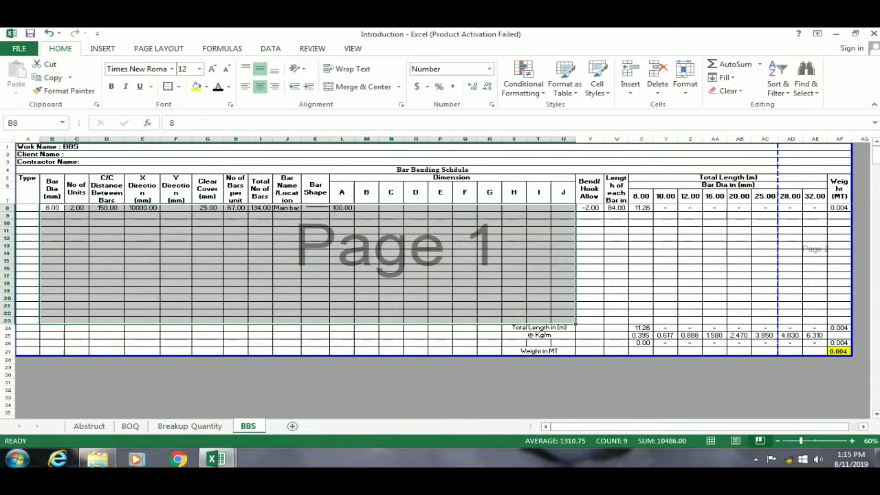
click(492, 104)
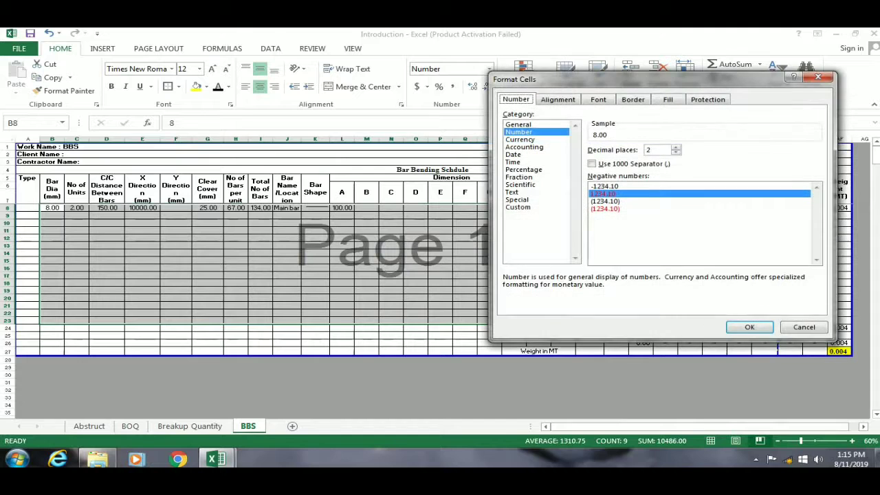
text(0)
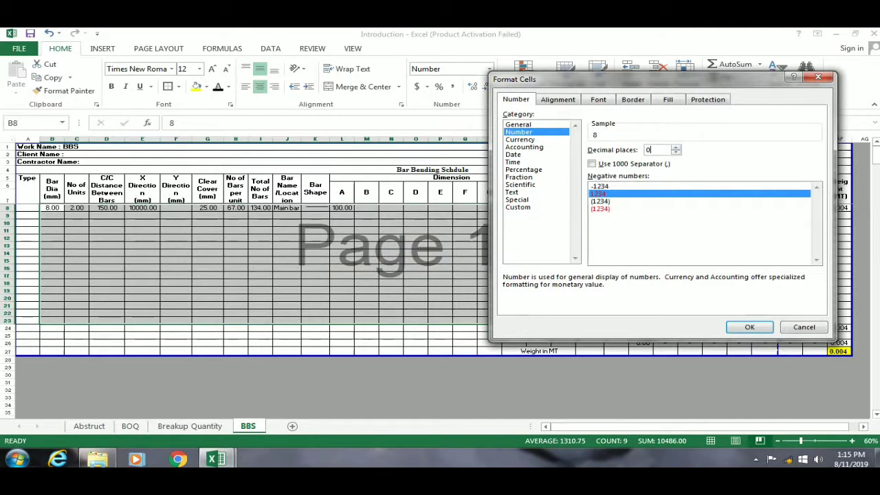
key(Return)
click(440, 238)
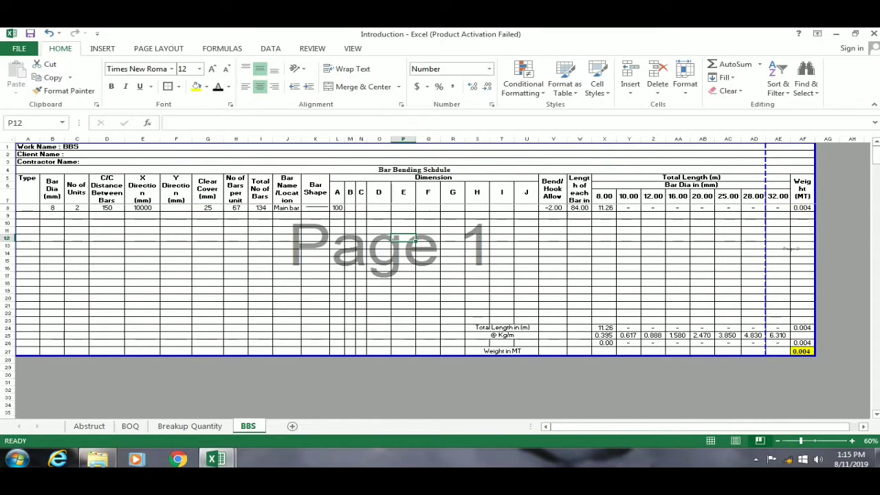
- Narrow columns P, U and the Bend/Hook Allow column V
key(F4)
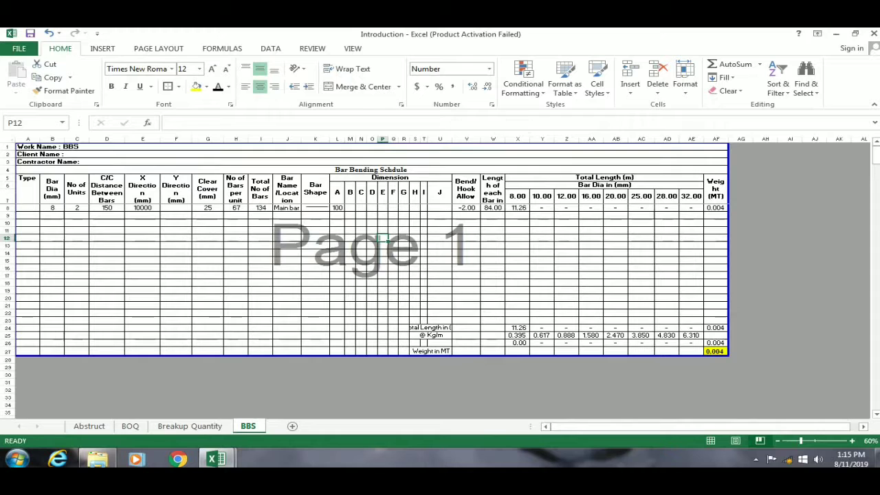
key(F4)
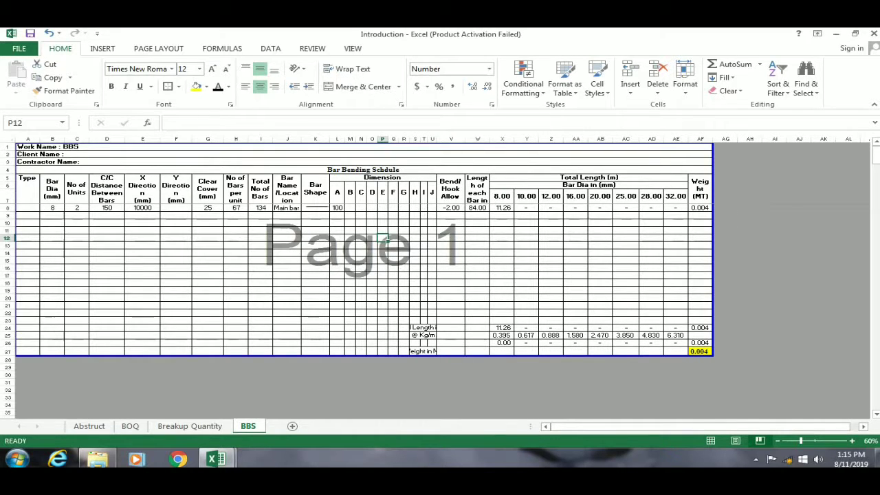
key(ctrl+z)
- Format cells V8:V23 as numbers with 0 decimal places
drag(451, 208, 451, 322)
right_click(452, 320)
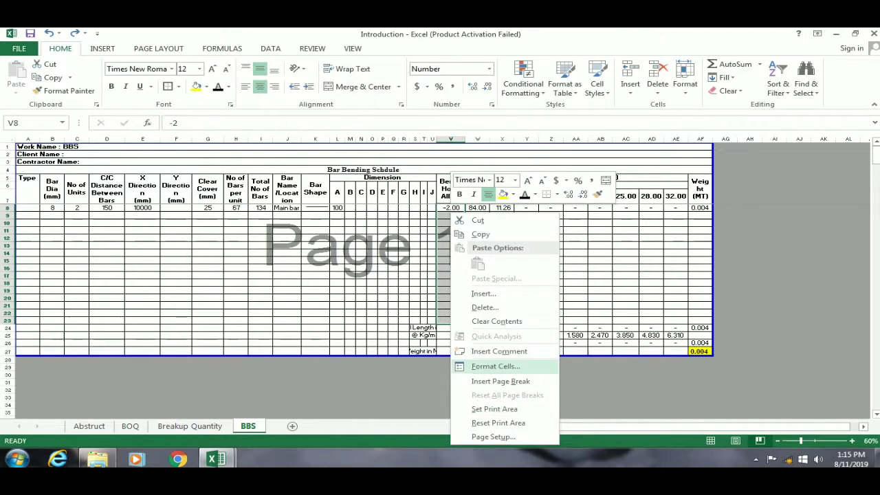
click(495, 366)
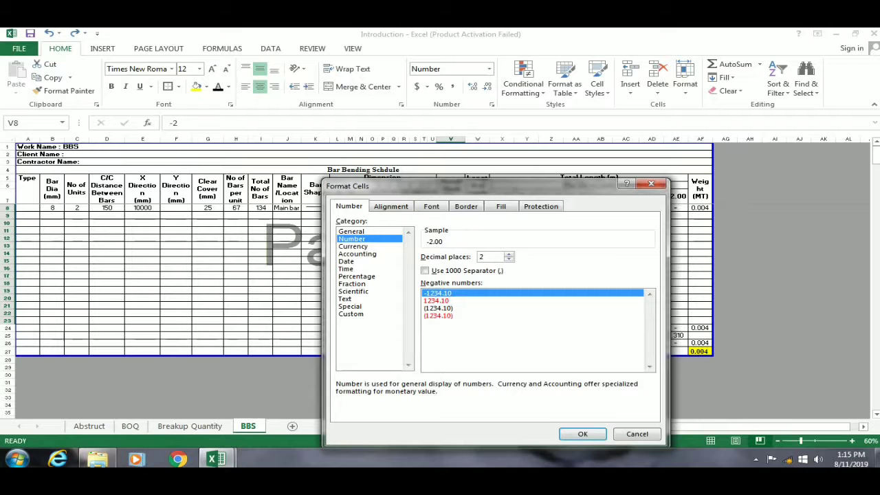
click(481, 257)
text(0)
key(Return)
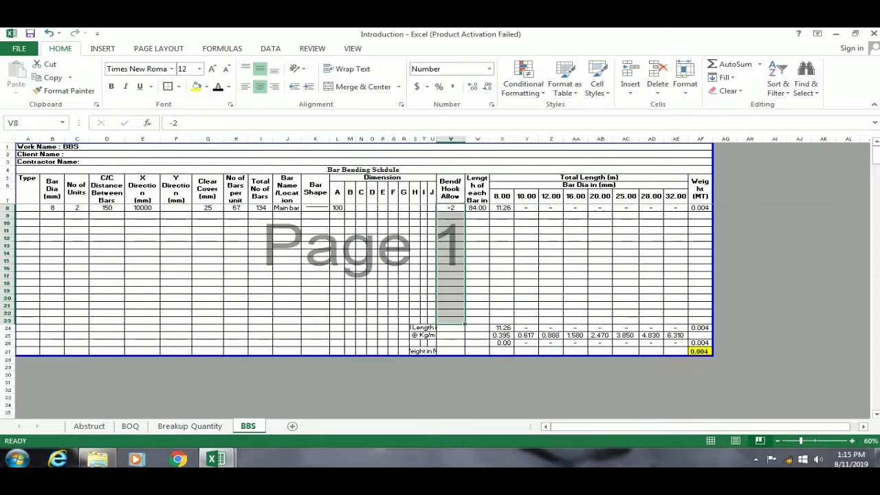
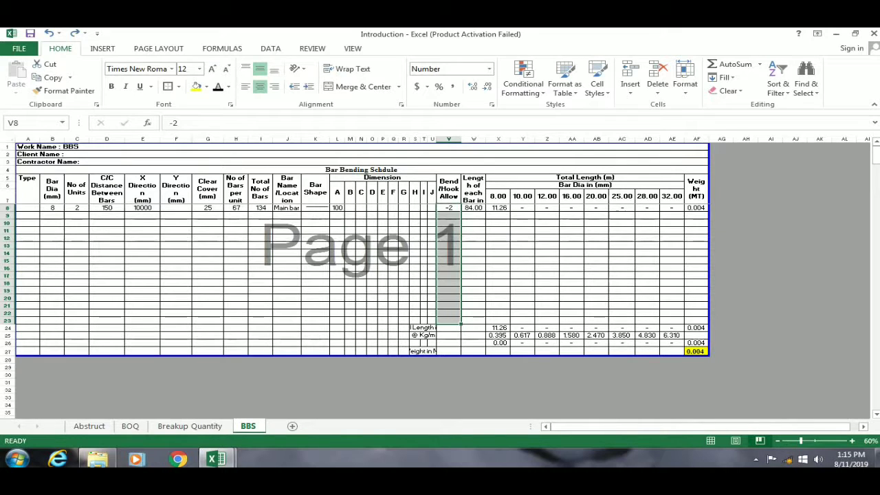
- Try narrowing the Bar Dia column B, then undo the column width changes
key(ctrl+y)
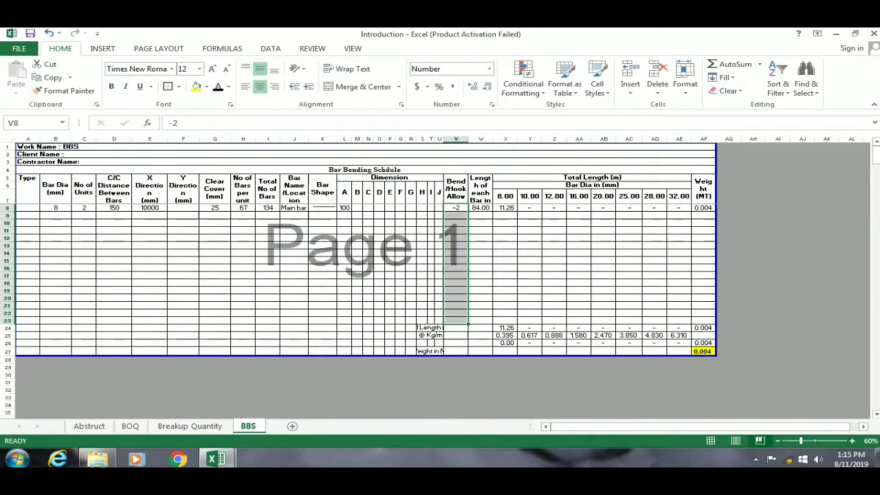
key(ctrl+z)
drag(65, 139, 60, 139)
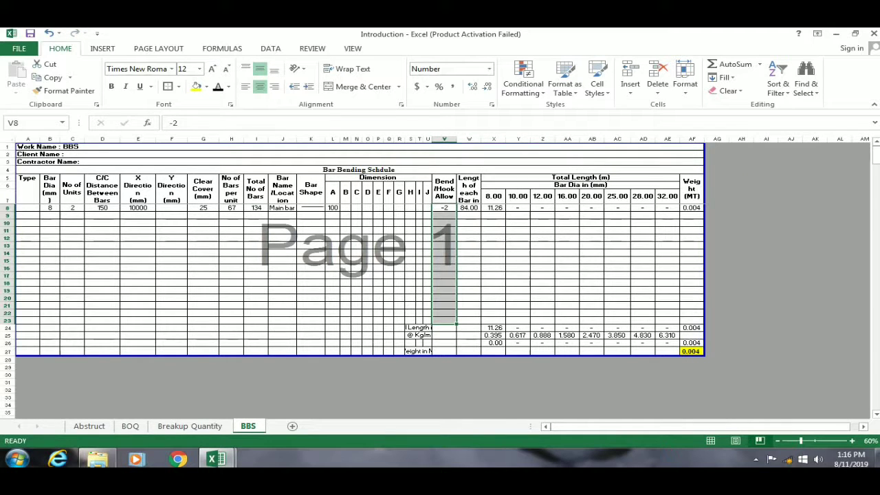
key(ctrl+z)
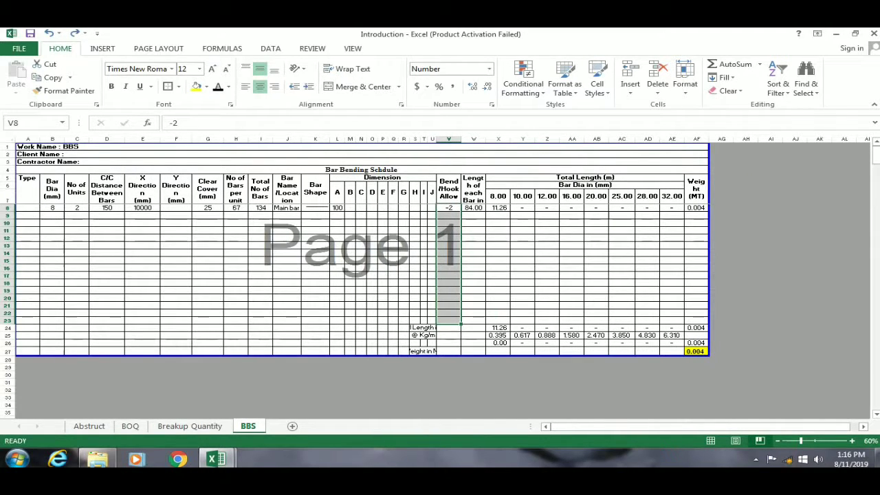
- Lower the print scale from 60% through 58% and 57% down to 55%
scroll(227, 75, down, 2)
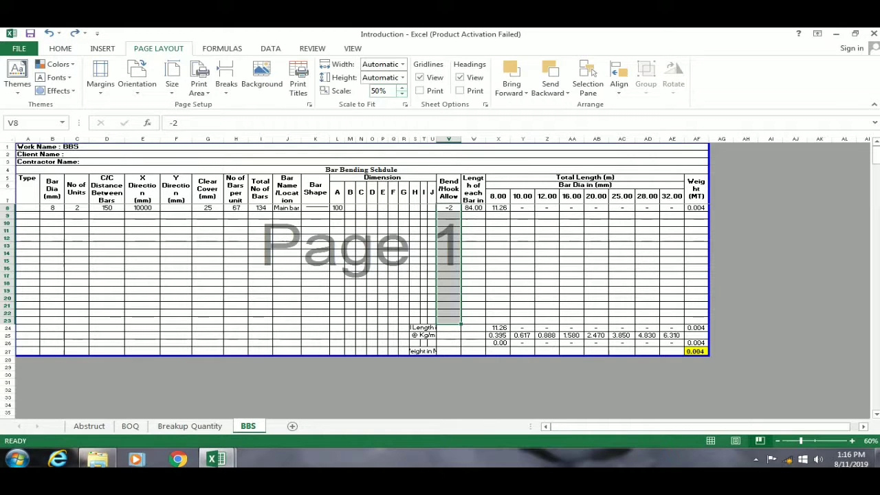
click(401, 88)
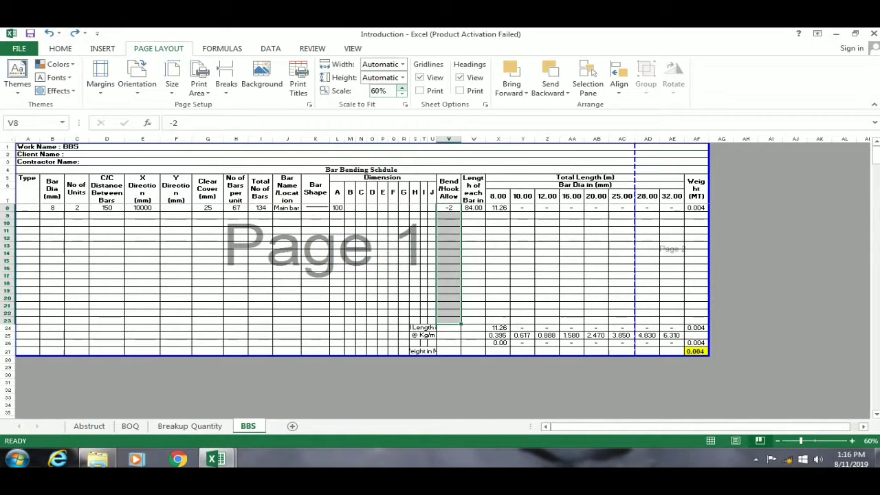
click(379, 91)
text(58)
key(Return)
click(378, 91)
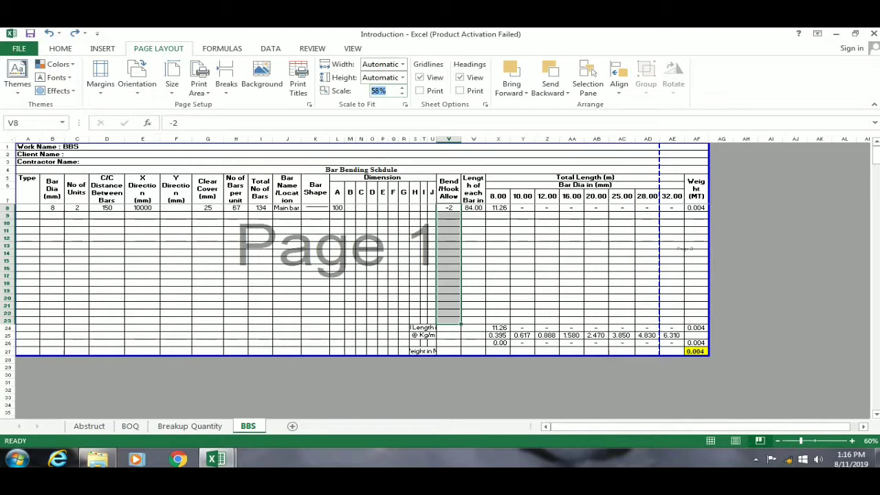
text(57)
key(Return)
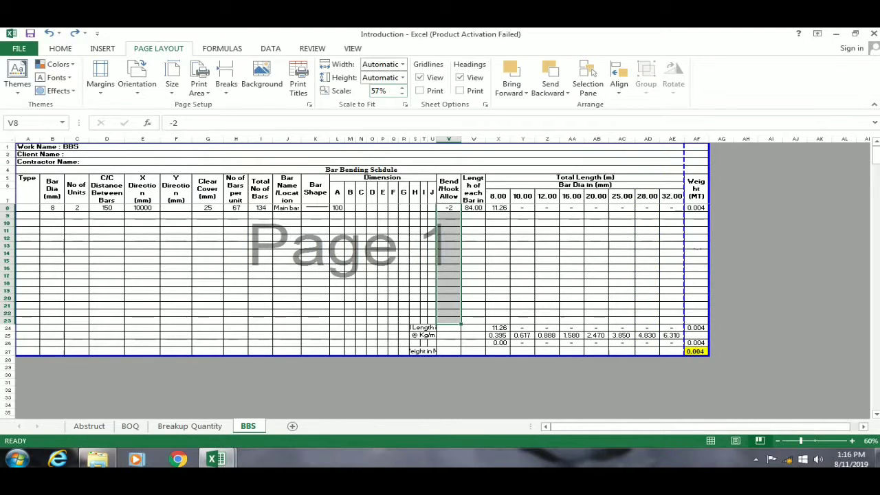
click(378, 91)
text(55)
key(Return)
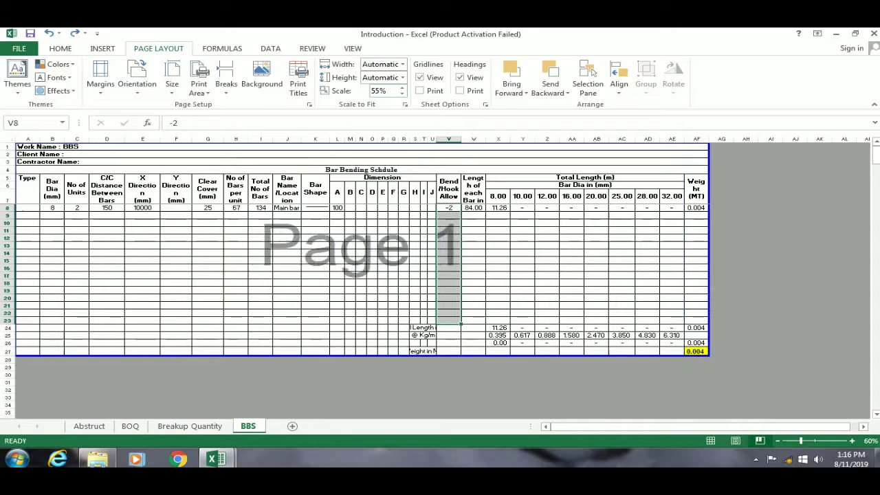
- Check the one-page landscape A4 print preview, then return to the worksheet
click(19, 48)
click(25, 186)
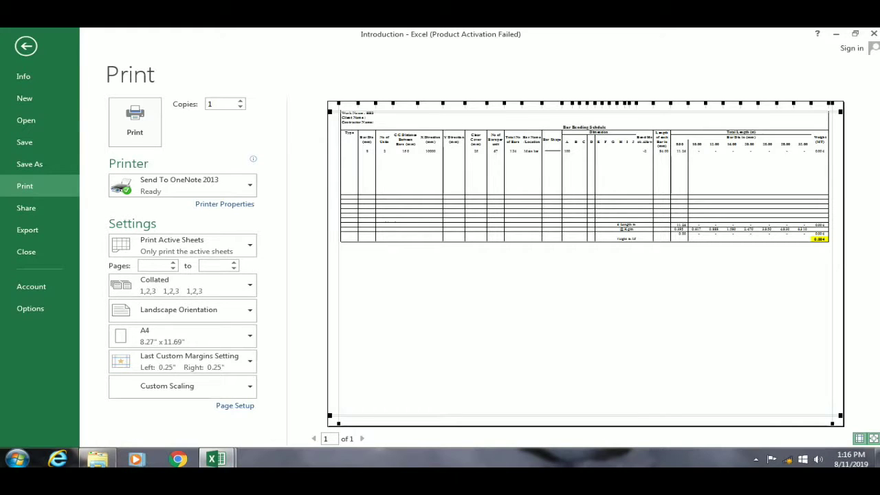
click(27, 45)
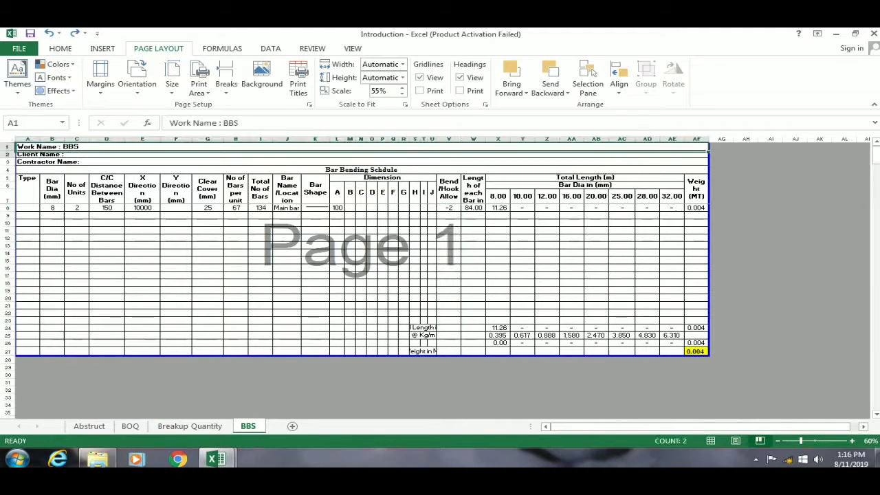
- Set title rows 1–4 to 25-point text and autofit their row height
drag(7, 147, 7, 170)
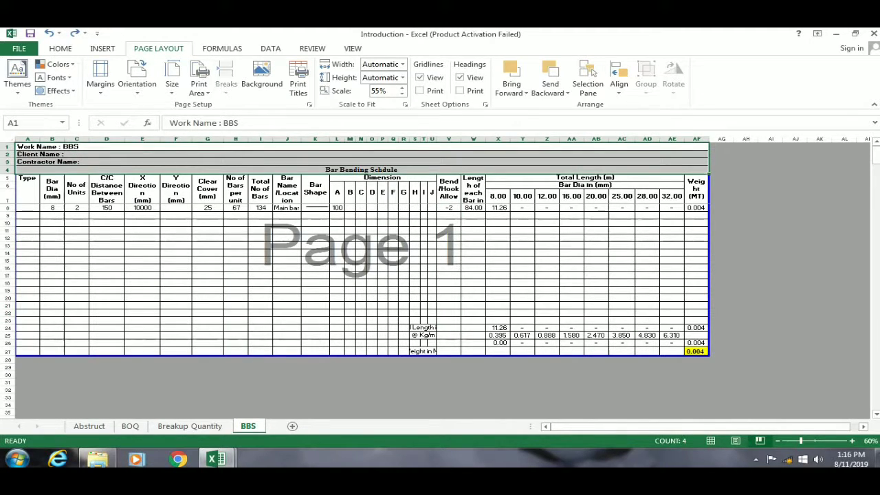
click(60, 48)
click(182, 69)
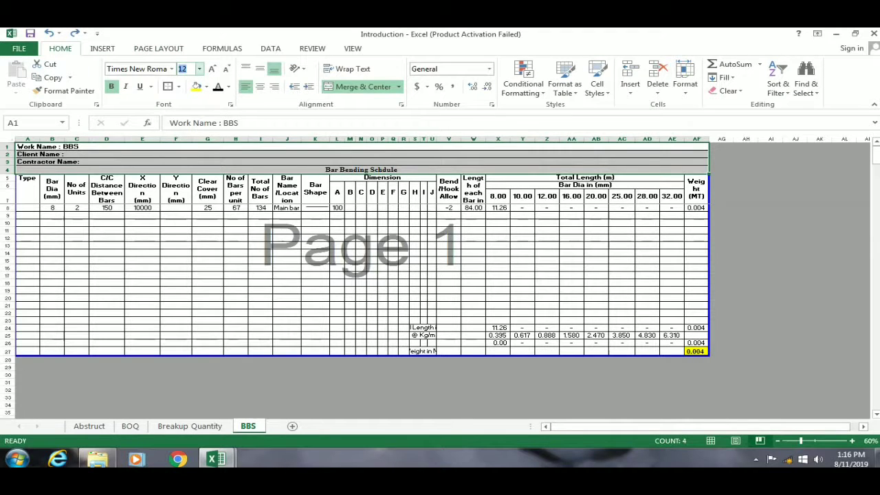
text(18)
key(Return)
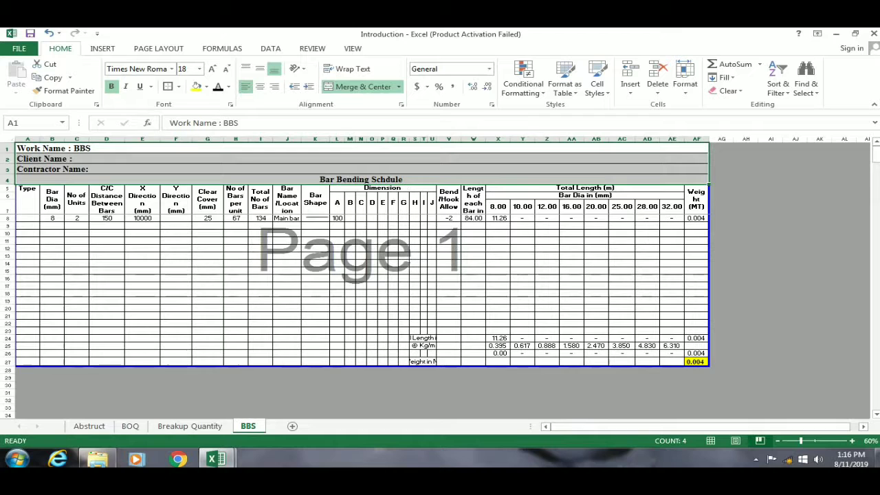
click(182, 69)
text(25)
key(Return)
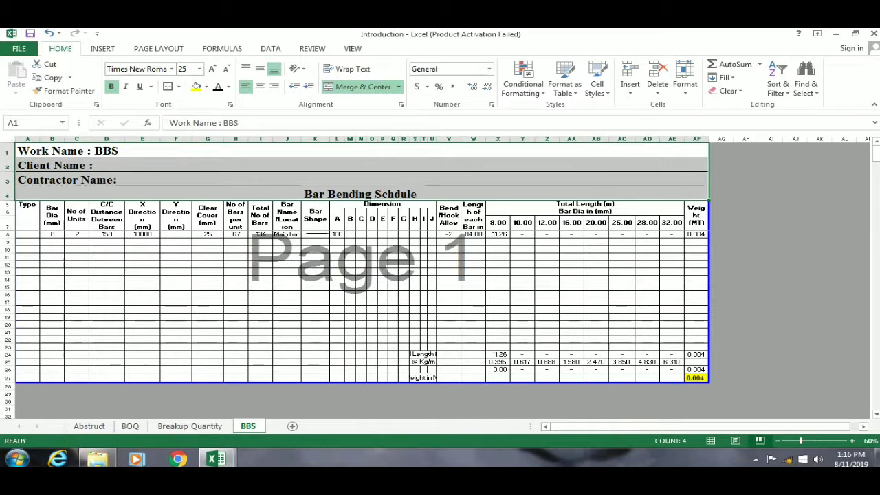
click(685, 84)
click(737, 132)
- Set the column heading rows 5–7 to 20-point text
drag(27, 206, 696, 225)
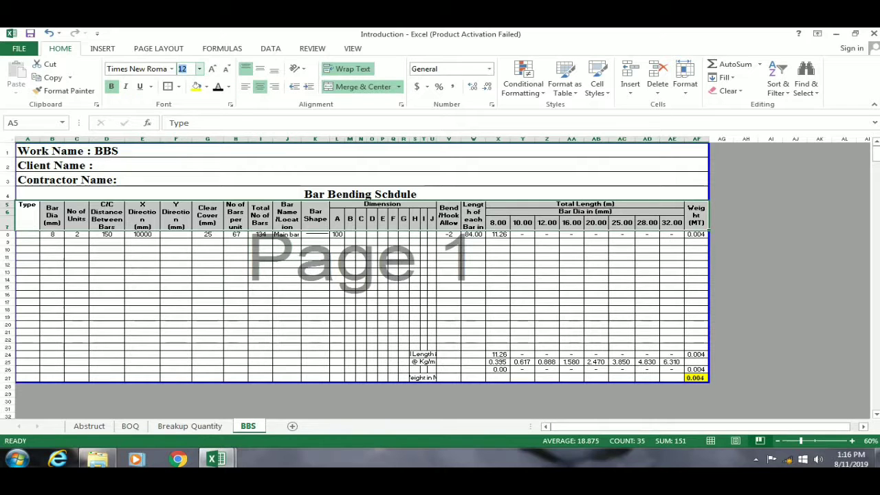
text(20)
key(Return)
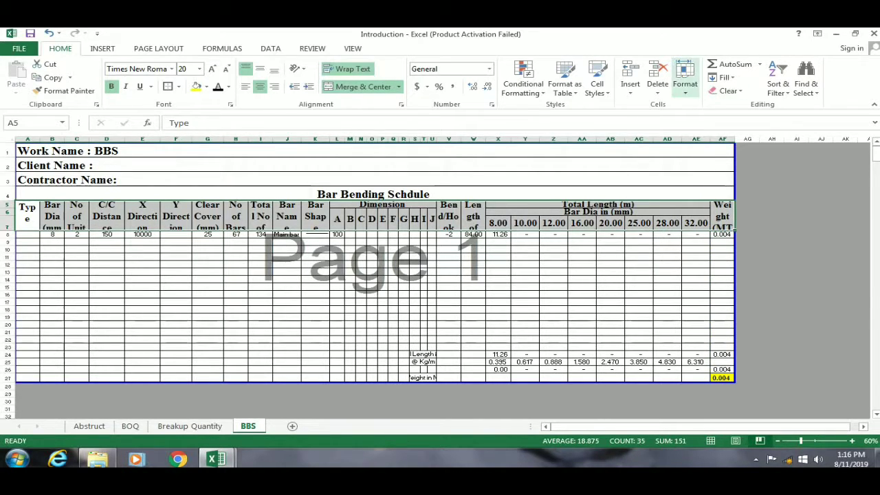
- AutoFit the heading rows 5–7 and widen the Bar Shape column K
click(685, 79)
click(726, 132)
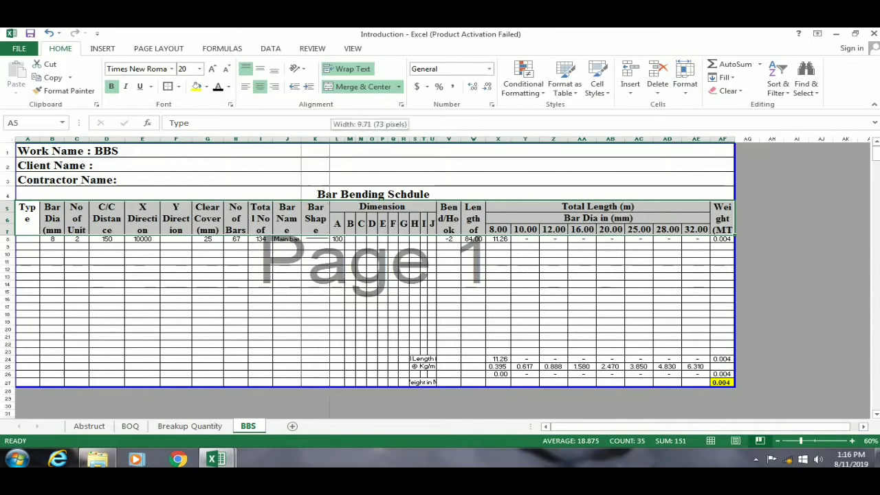
drag(330, 139, 353, 139)
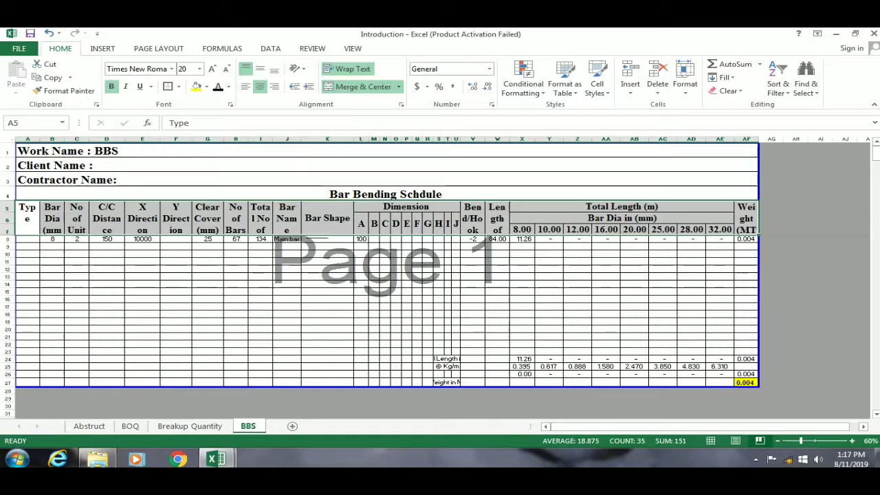
drag(6, 235, 7, 242)
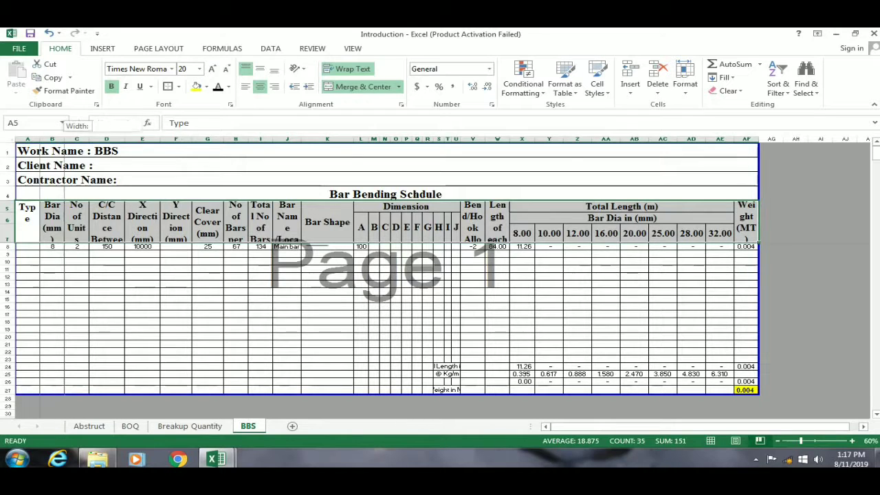
- Slightly widen columns B and W, then select the table body A8:AF27
drag(64, 139, 67, 138)
click(110, 306)
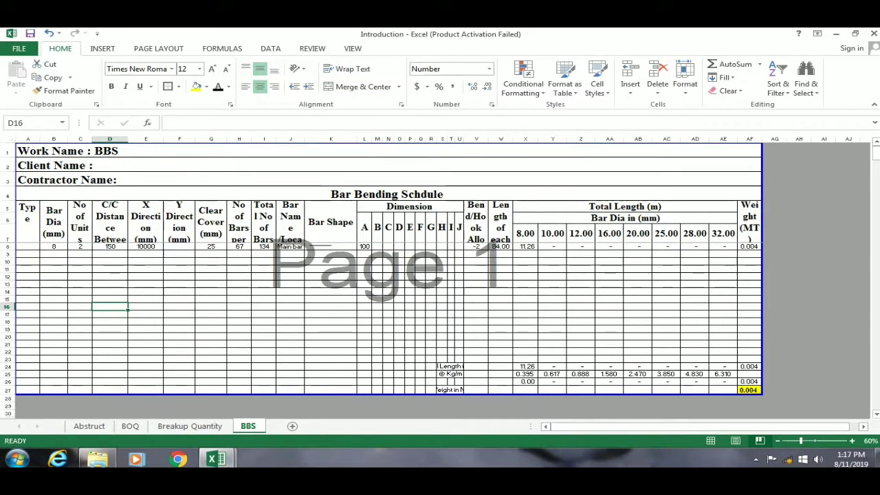
drag(512, 139, 621, 139)
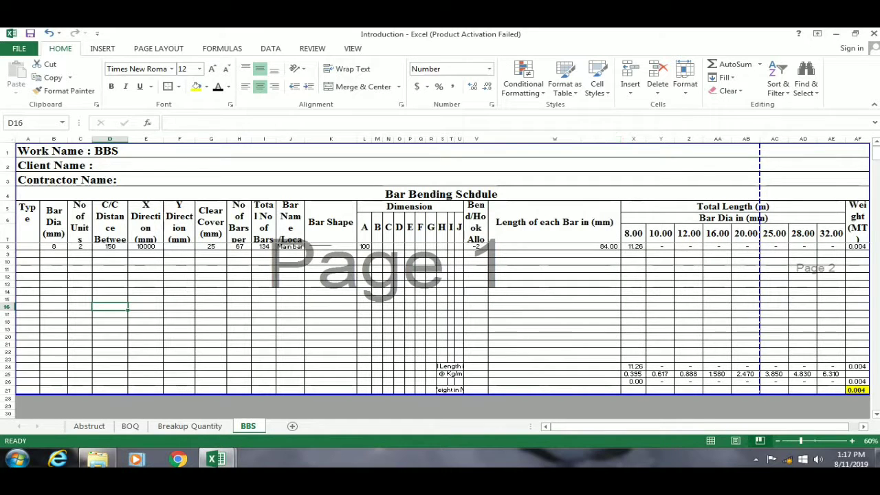
key(ctrl+z)
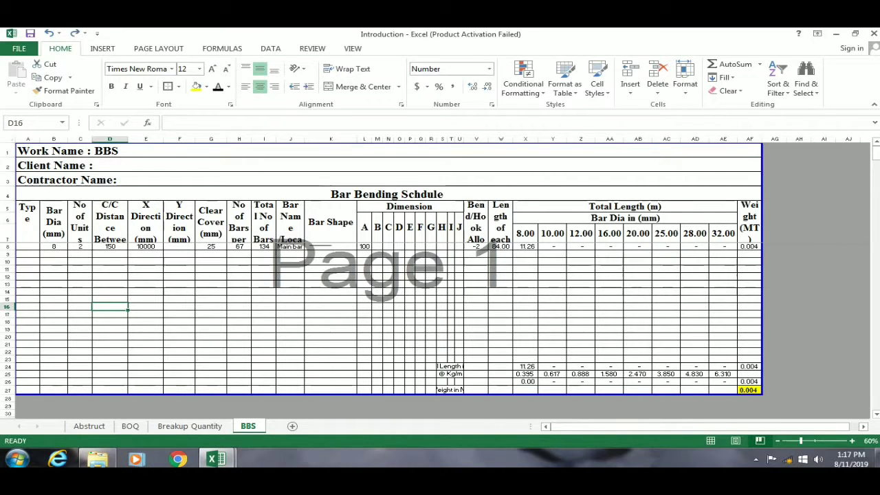
drag(515, 139, 517, 139)
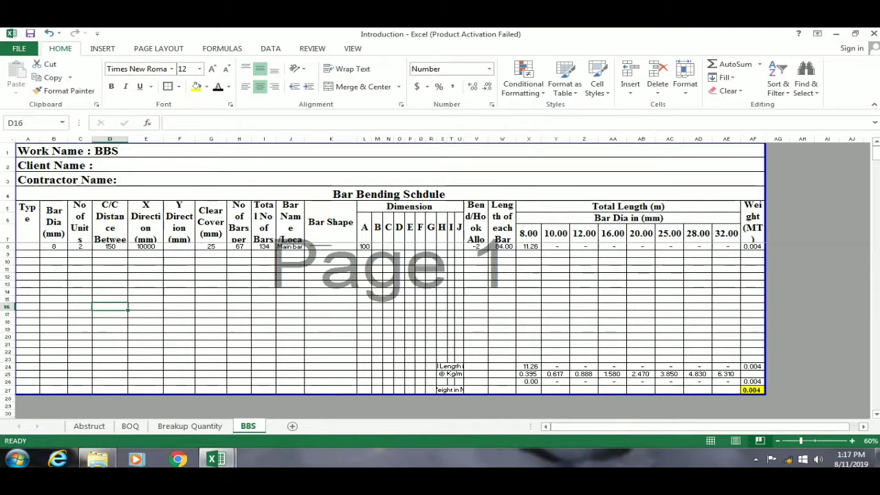
drag(27, 246, 753, 390)
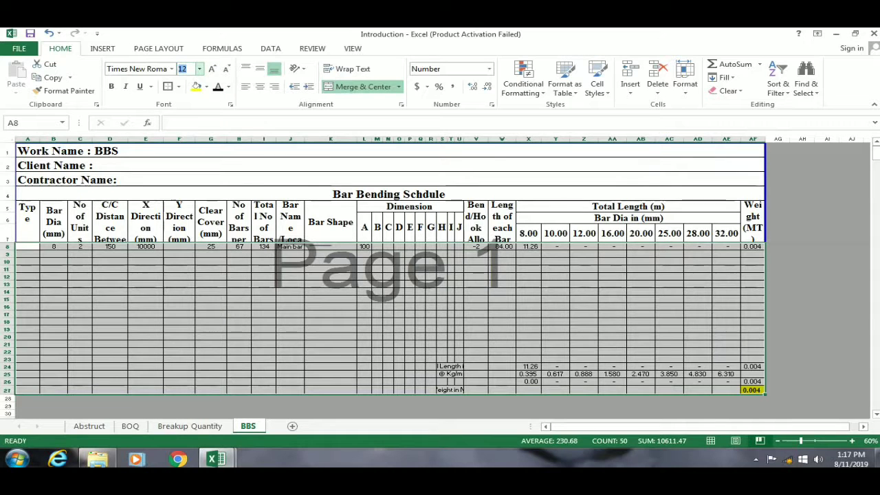
- Set the table body to 14-point text and autofit column X so 11.26 shows
text(14)
key(Return)
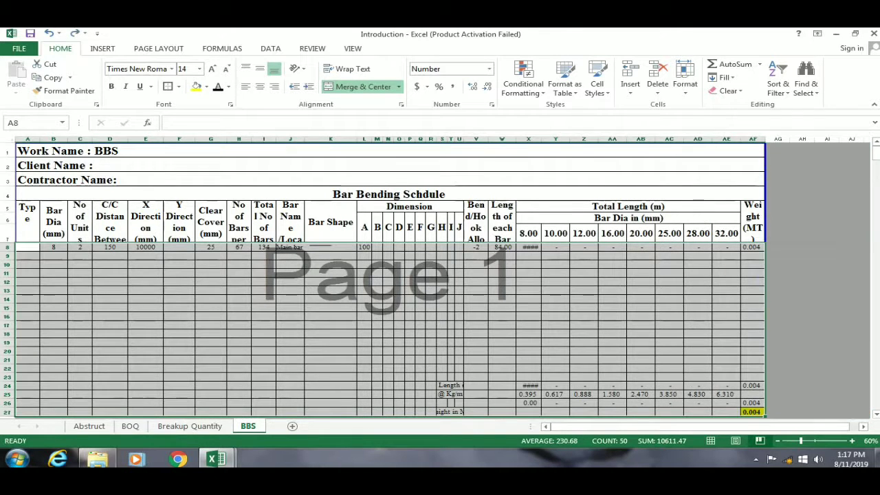
double_click(541, 139)
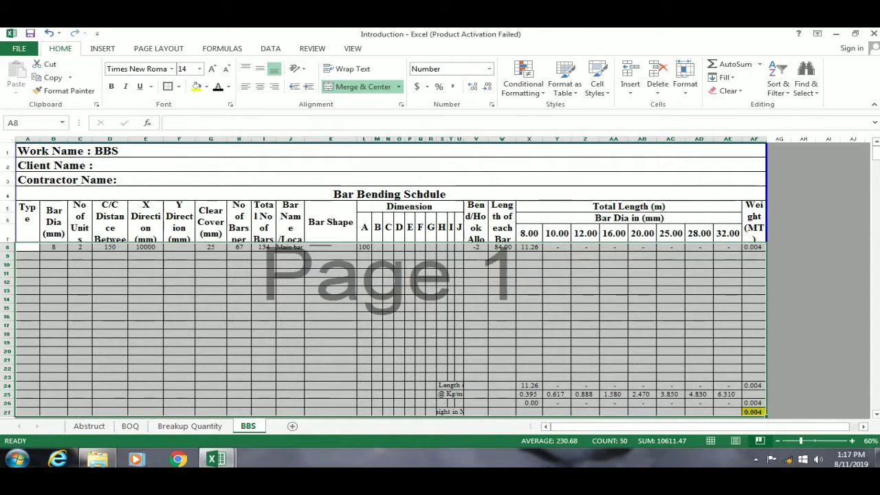
click(584, 307)
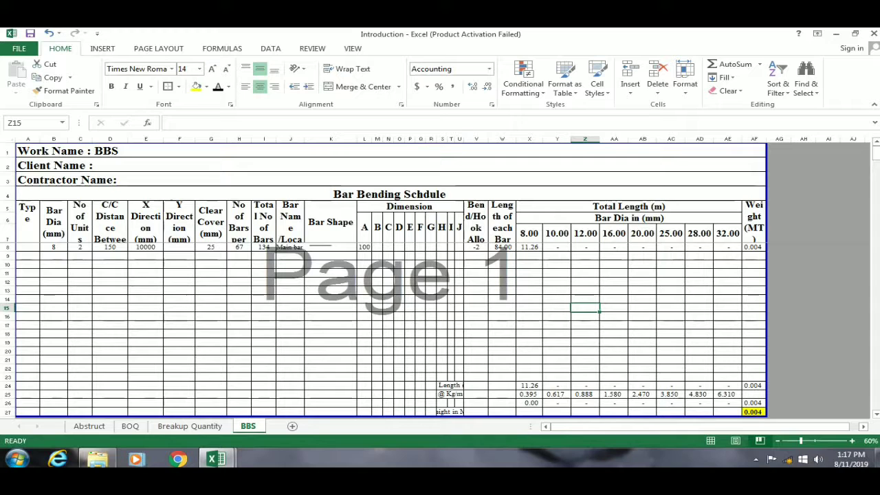
- Merge S26:U26 and paste the 'Total Length in (m)' label into it
drag(442, 403, 460, 403)
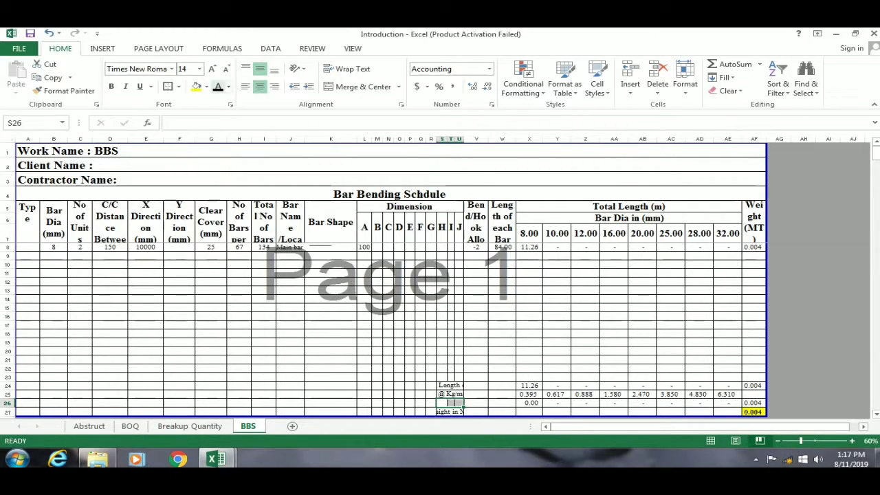
click(363, 87)
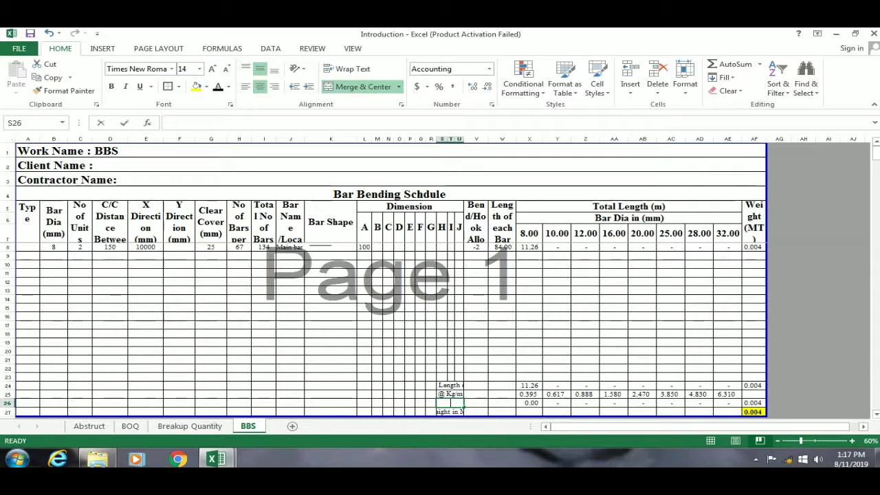
text(=)
text(Total Length in (m))
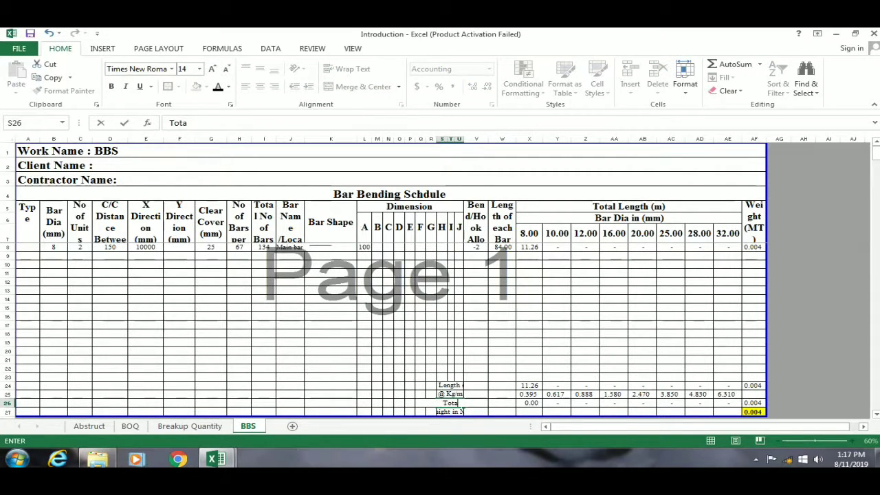
key(Return)
- Replace the S26 label with the shorter 'Totl'
click(450, 403)
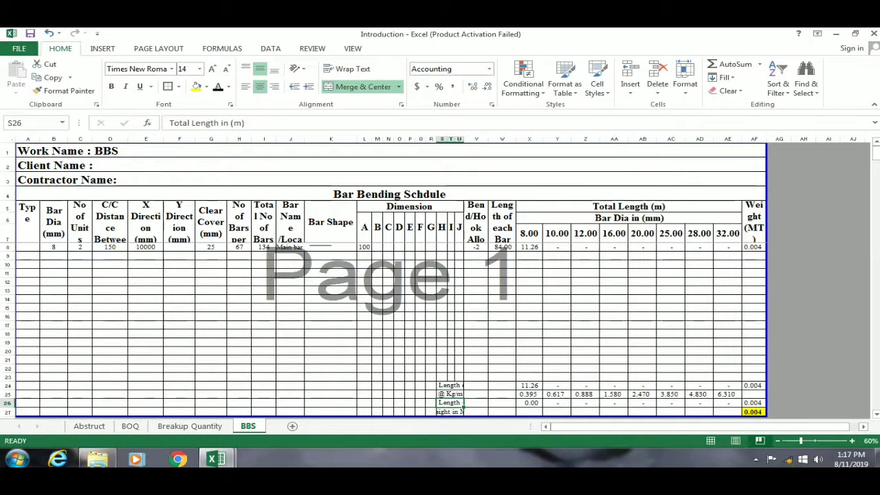
key(Delete)
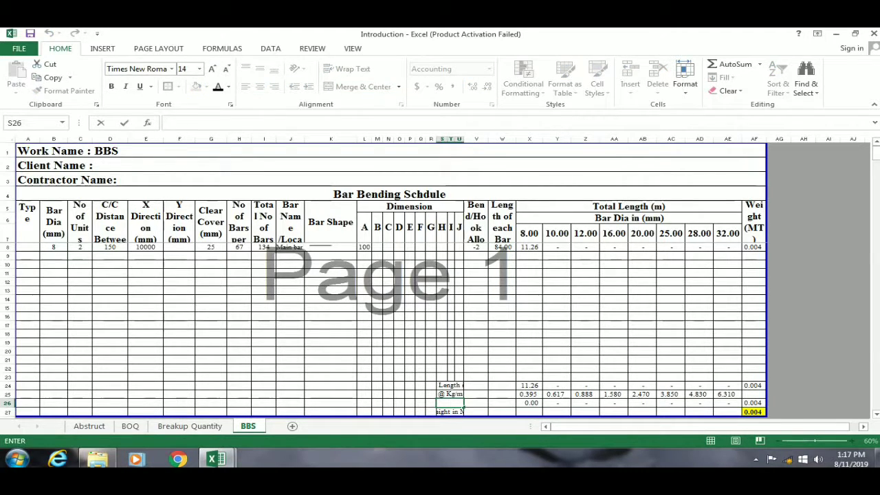
text(Total Length in (m))
text(l)
key(Return)
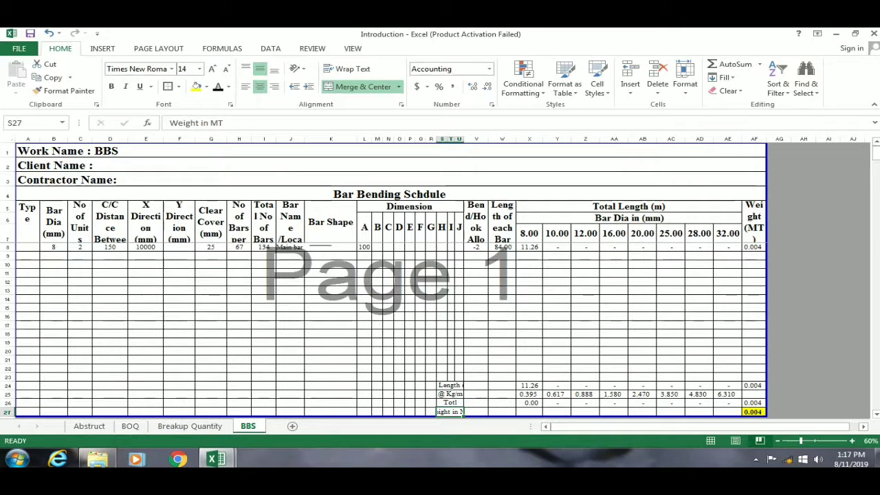
- Select the totals row X26:AE26, then reselect cell X26 on its own
click(529, 403)
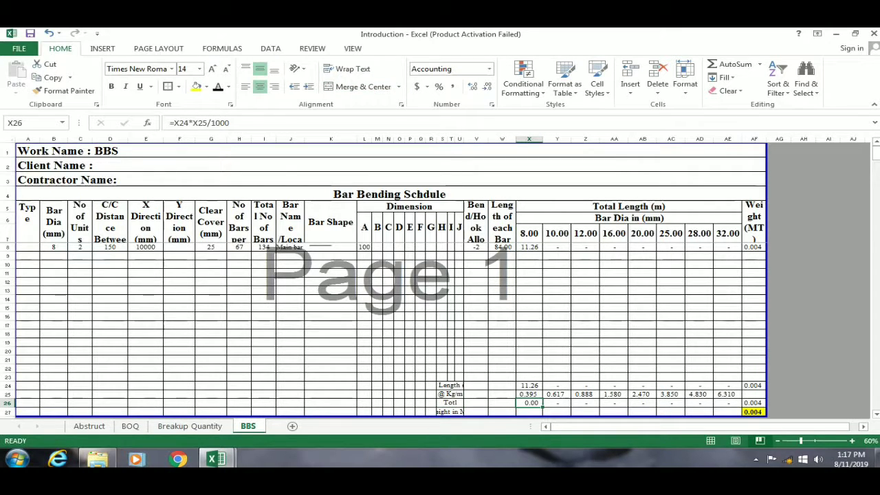
drag(529, 403, 727, 403)
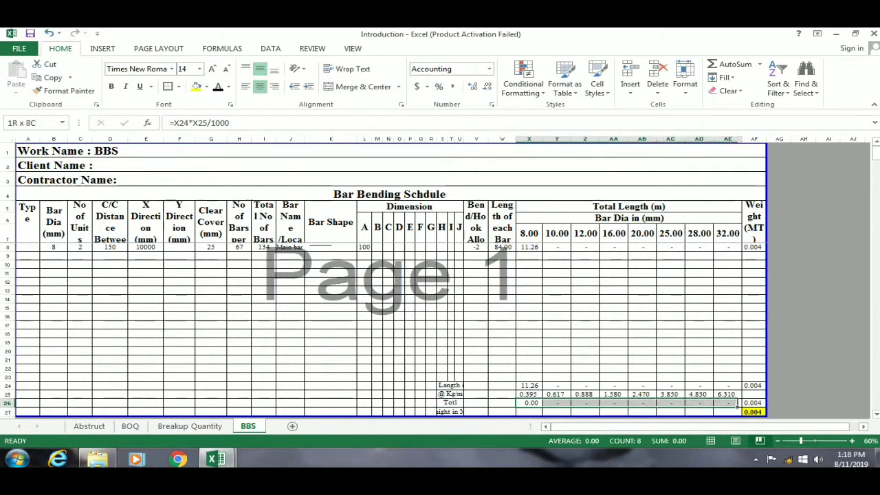
right_click(529, 405)
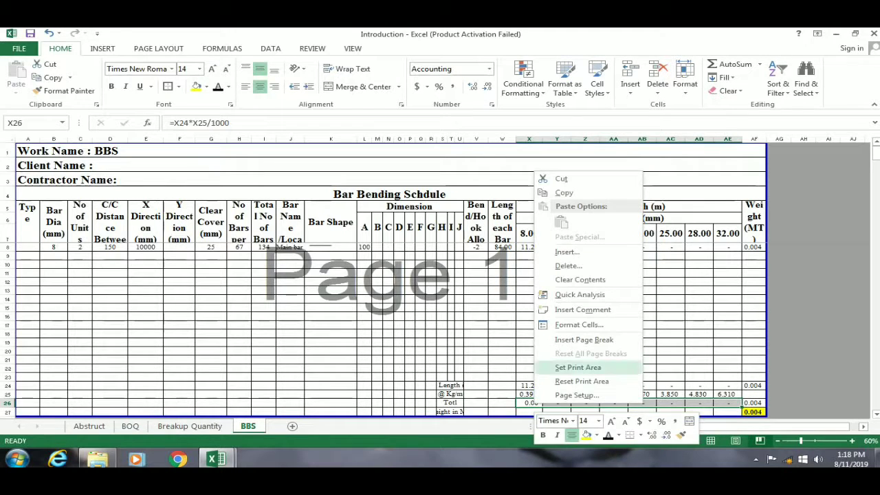
key(Escape)
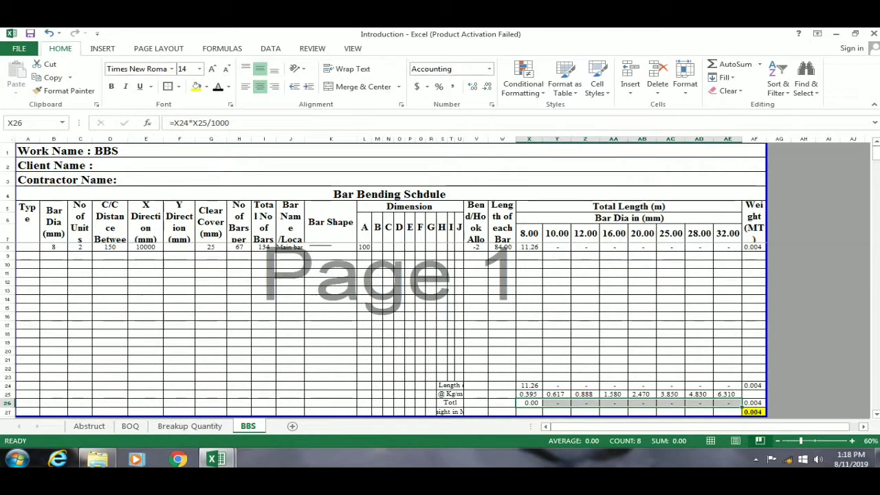
click(529, 403)
key(ctrl+c)
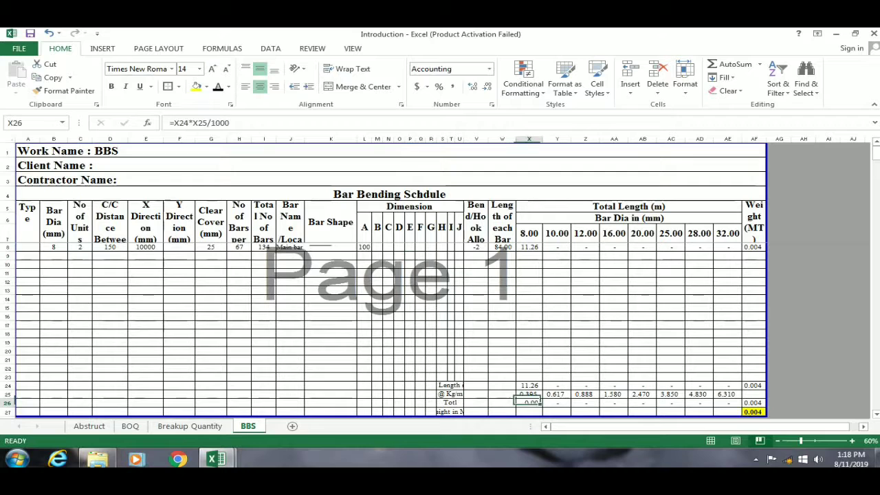
double_click(529, 403)
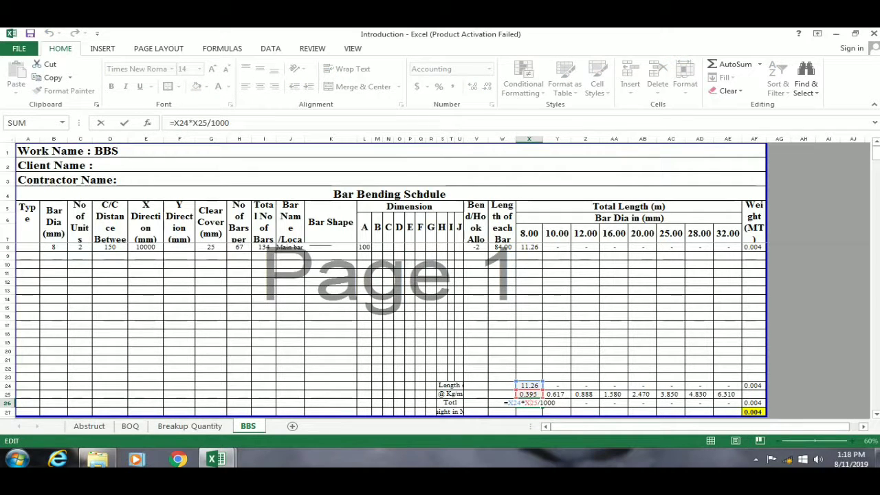
key(Escape)
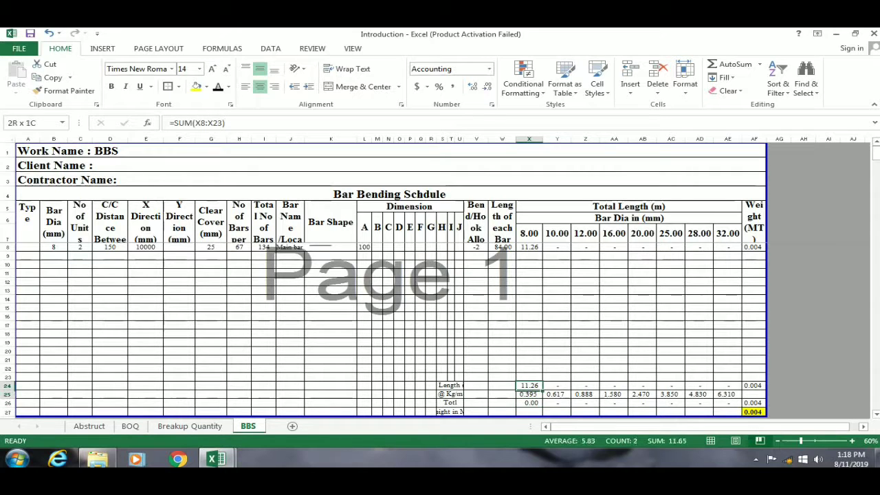
drag(542, 407, 735, 404)
right_click(603, 405)
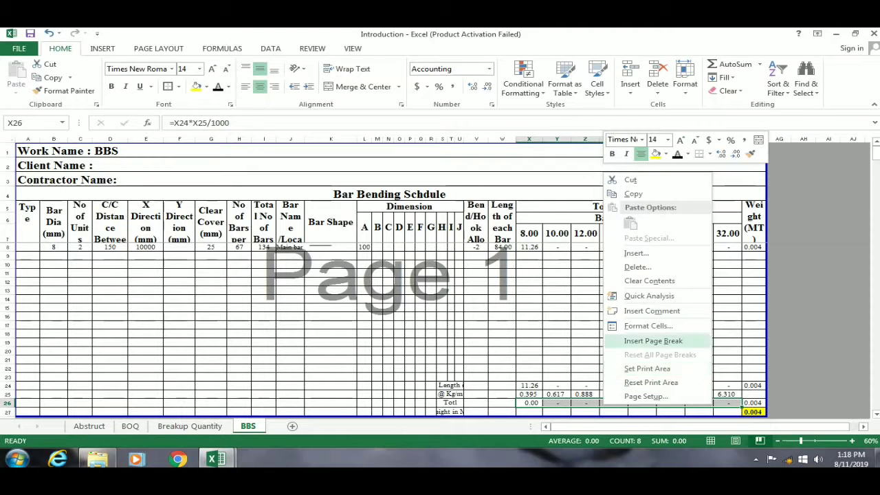
click(648, 326)
click(498, 238)
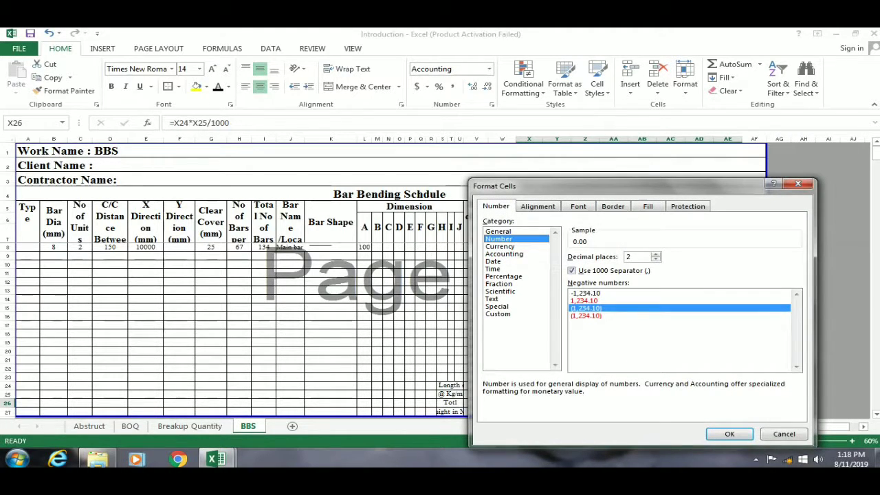
click(656, 254)
click(729, 434)
click(264, 342)
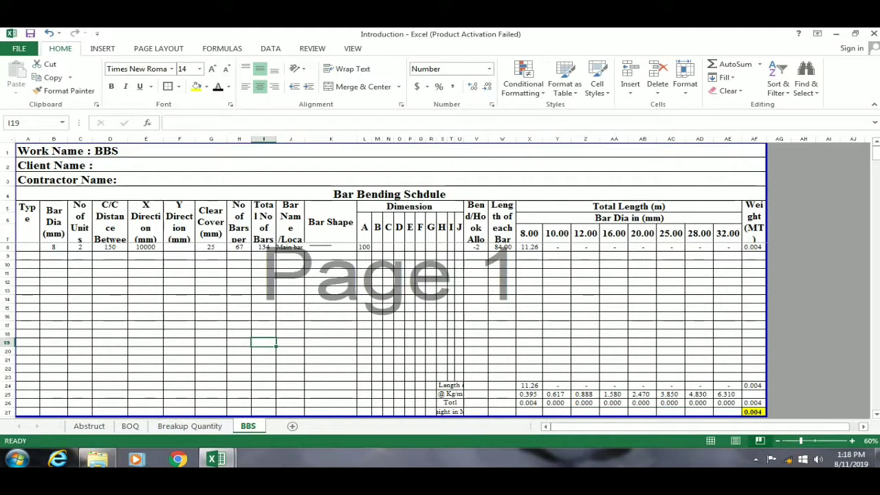
drag(529, 385, 728, 385)
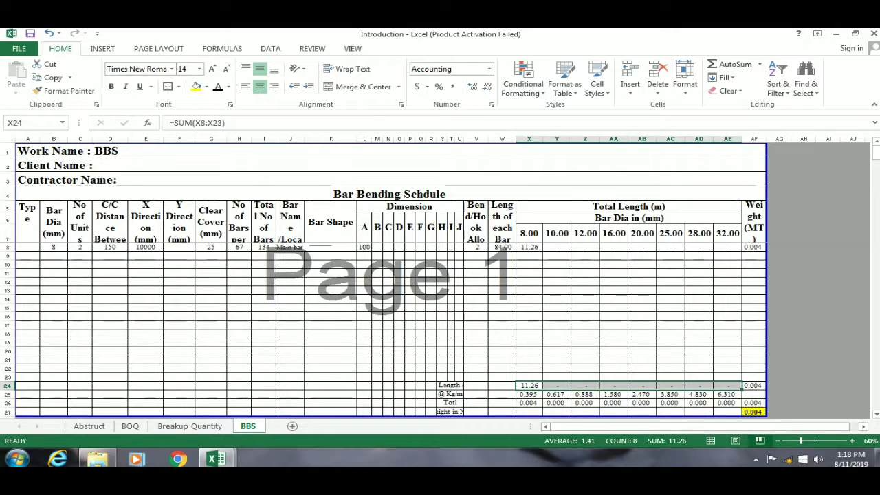
right_click(540, 387)
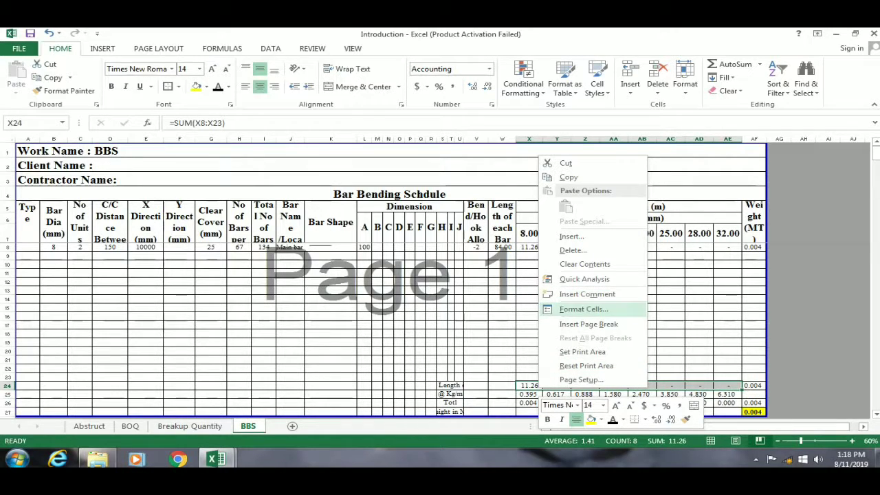
click(584, 309)
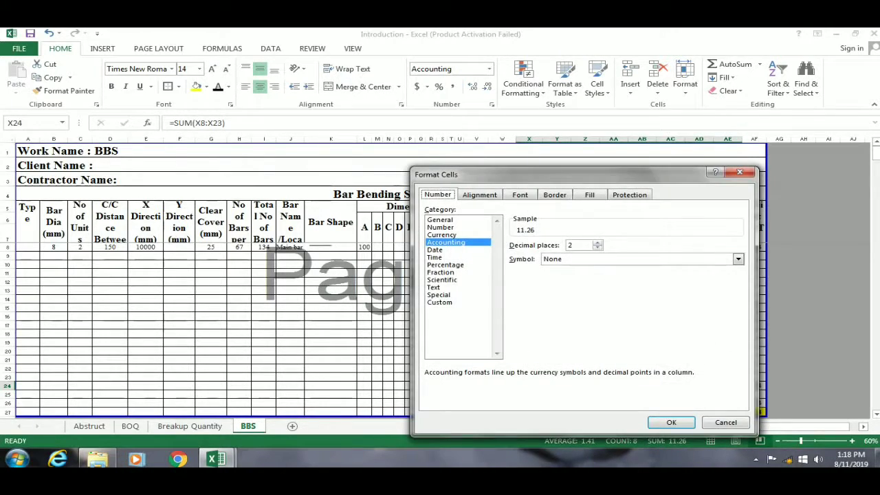
click(440, 227)
text(3)
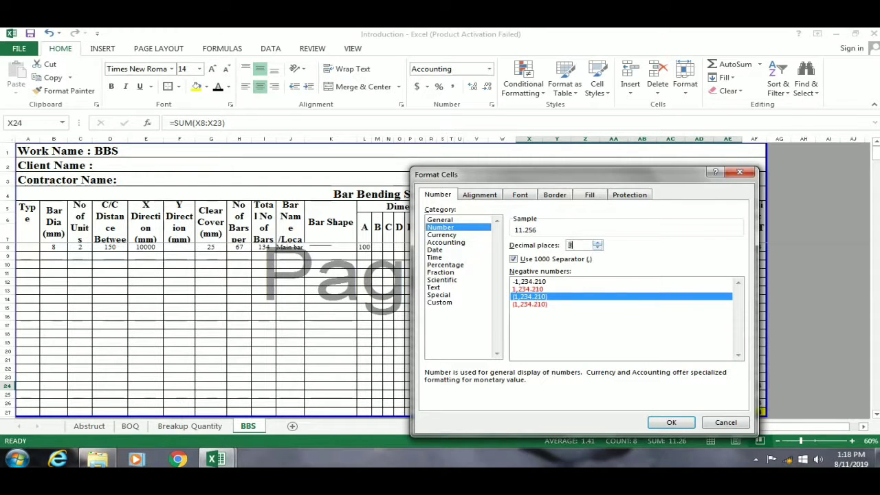
key(Return)
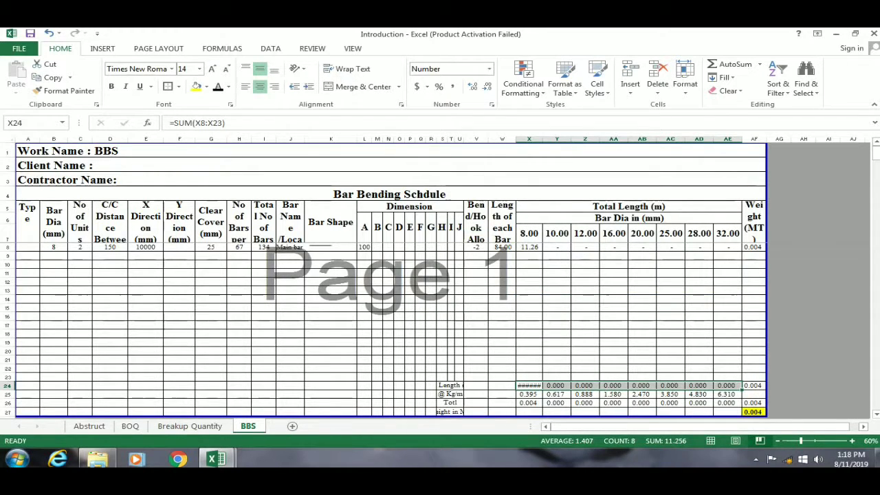
click(452, 86)
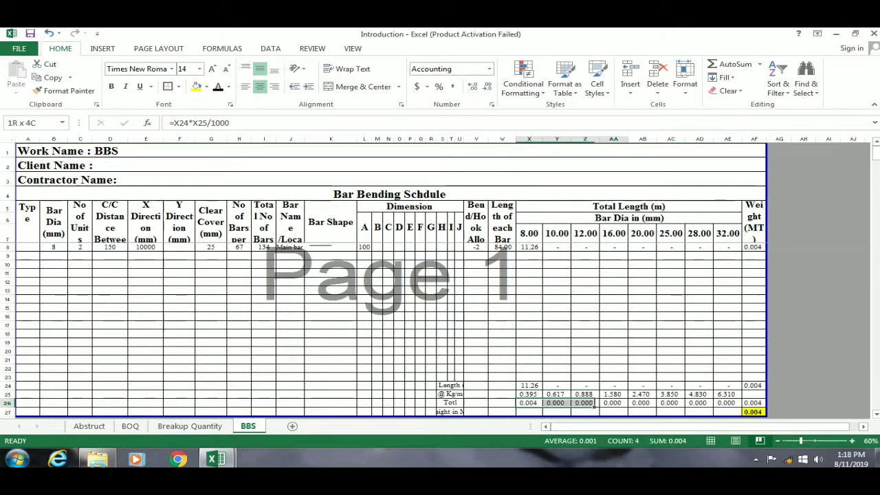
drag(528, 403, 726, 403)
click(452, 86)
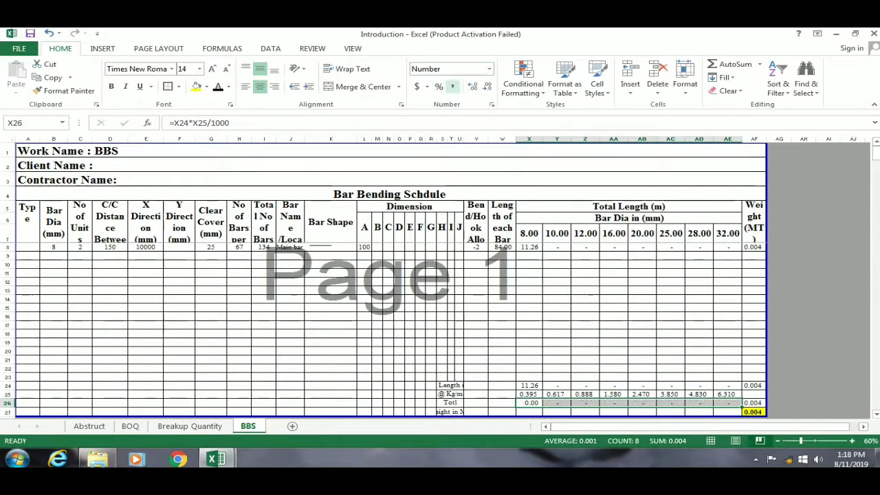
click(459, 227)
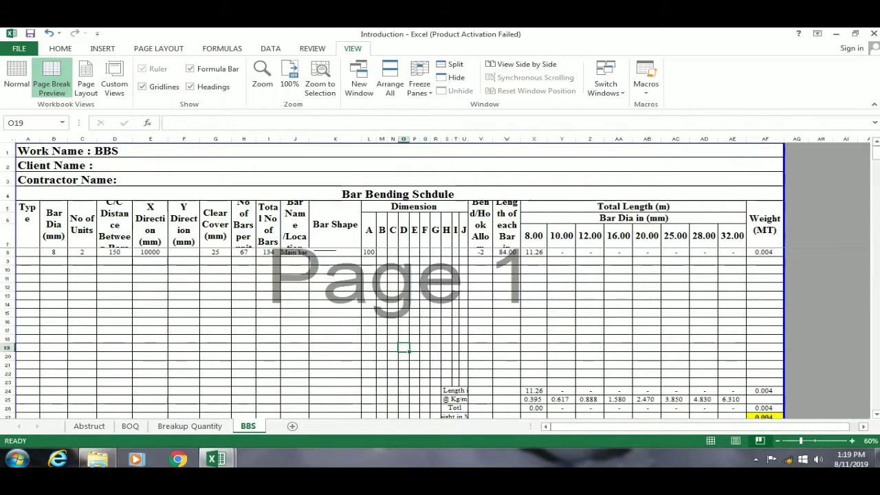
- Preview the BBS page in Print, zooming in and back out, then return to the sheet
key(ctrl+p)
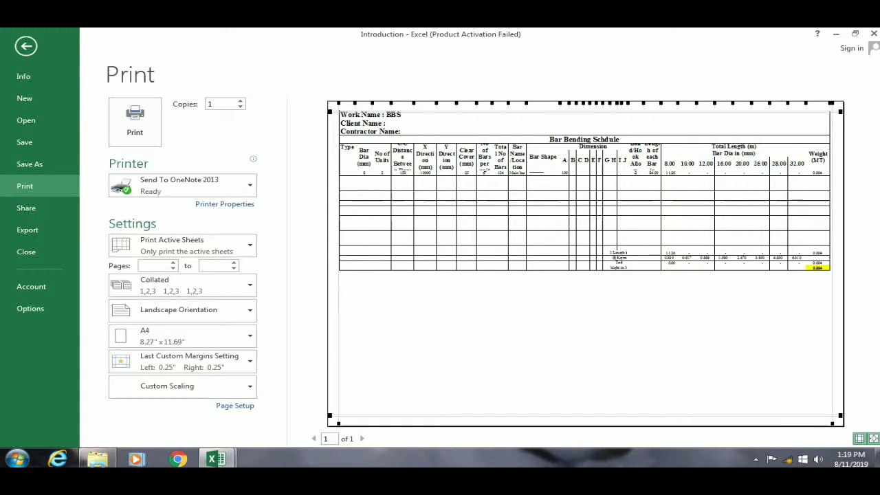
click(873, 438)
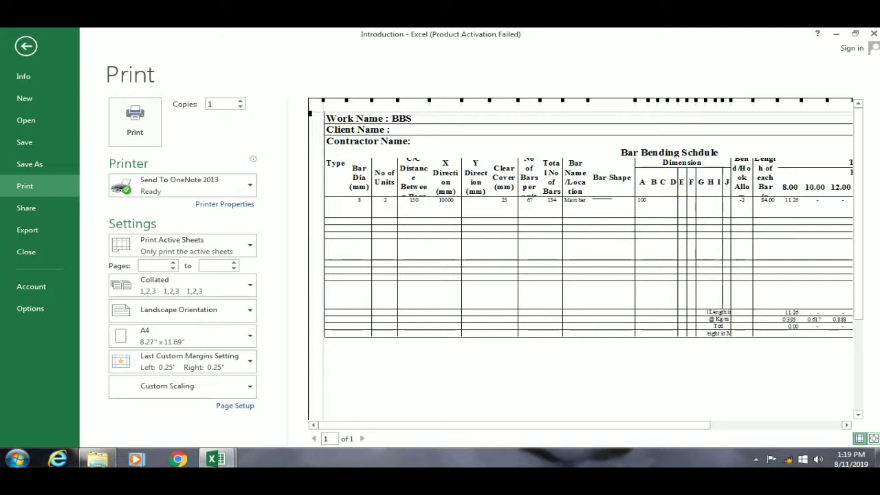
click(873, 438)
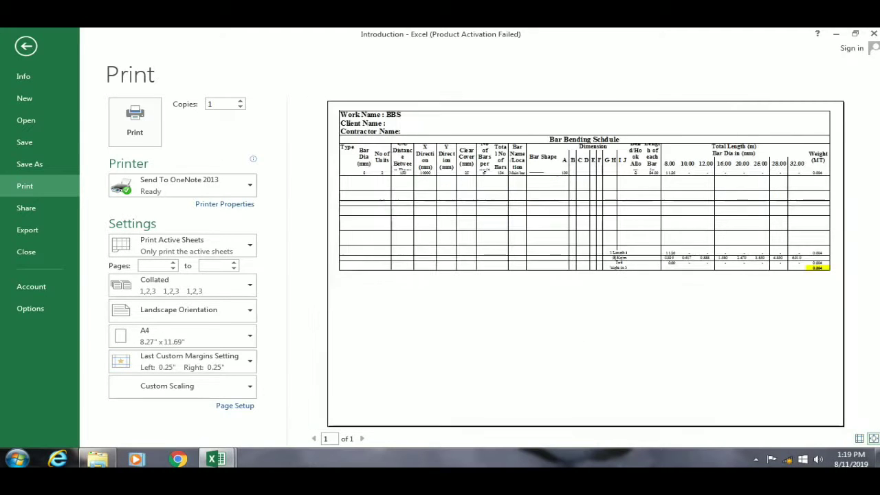
key(Escape)
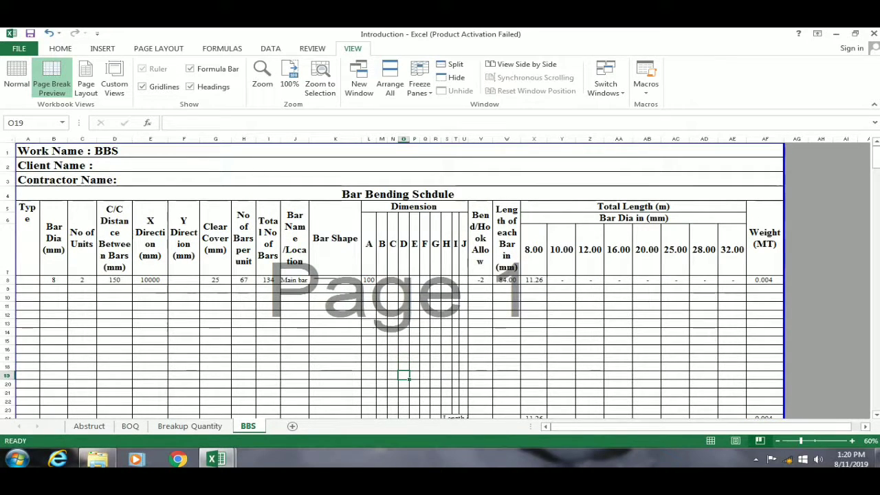
- Widen column A so 'Type' fits and vertically centre the header block A5:AF7
drag(39, 139, 45, 139)
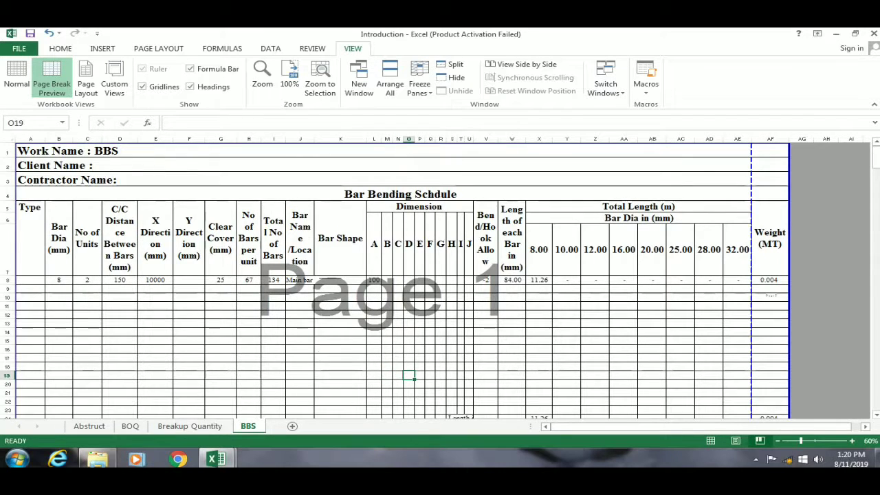
drag(29, 227, 770, 262)
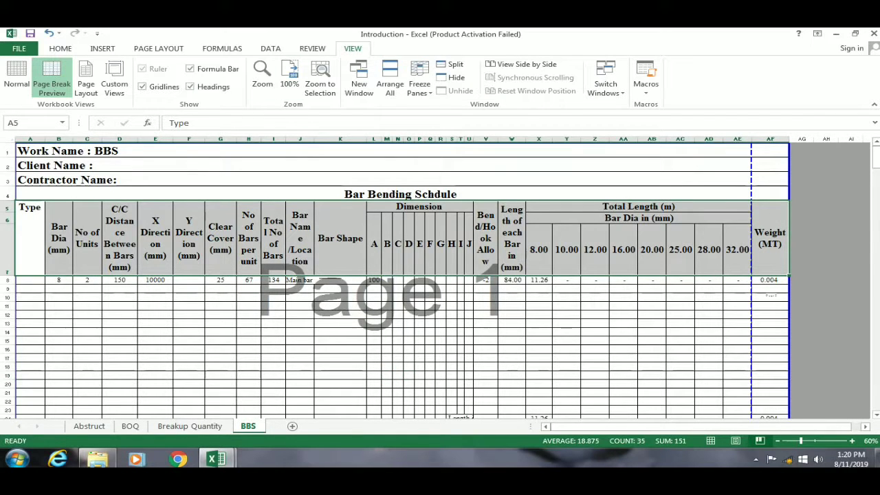
click(60, 49)
click(260, 69)
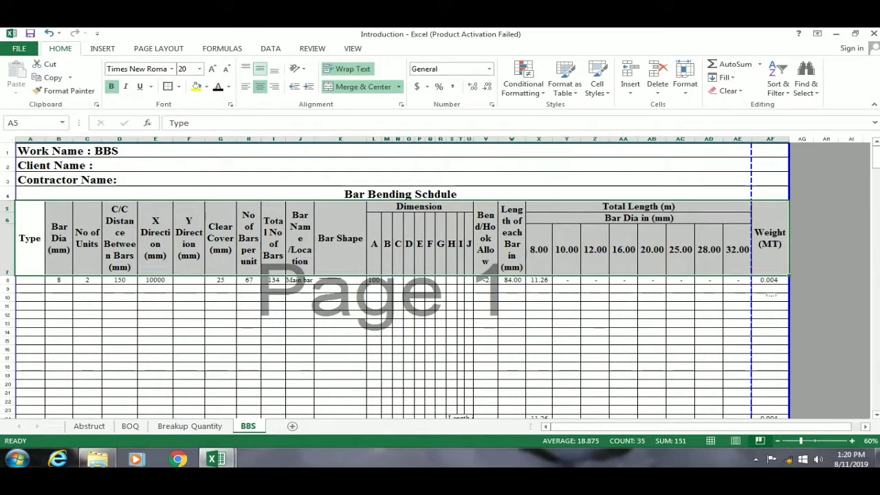
click(340, 358)
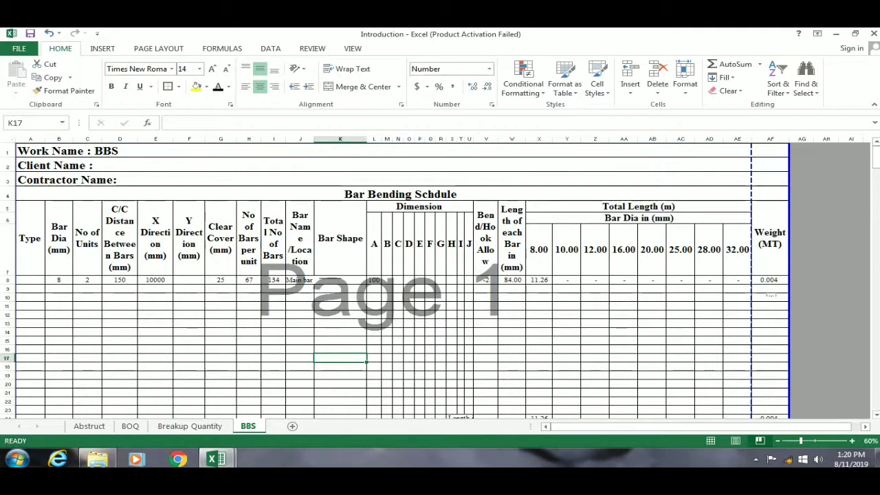
- Check the Weight column at AF17 and show the BBS print preview
scroll(402, 275, down, 1)
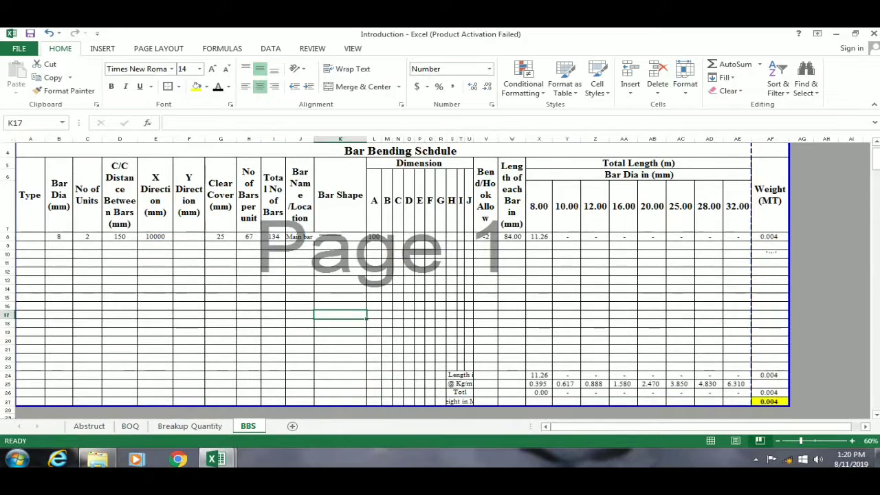
click(770, 315)
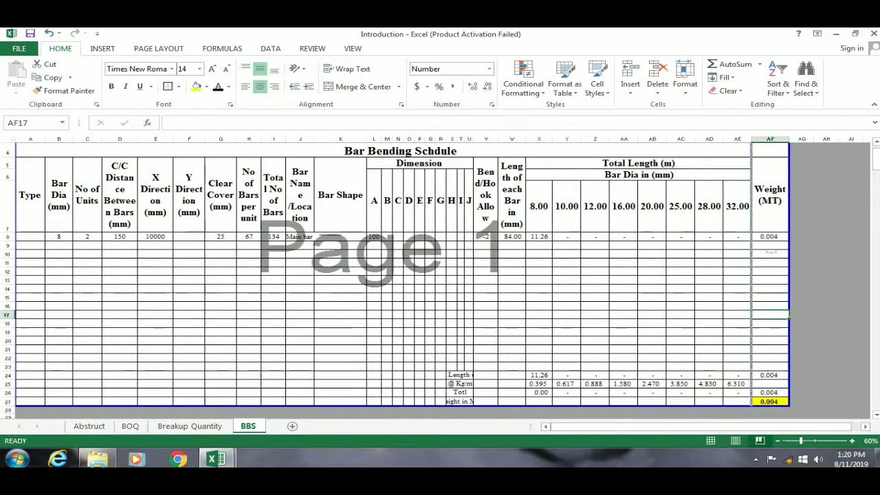
scroll(402, 275, up, 1)
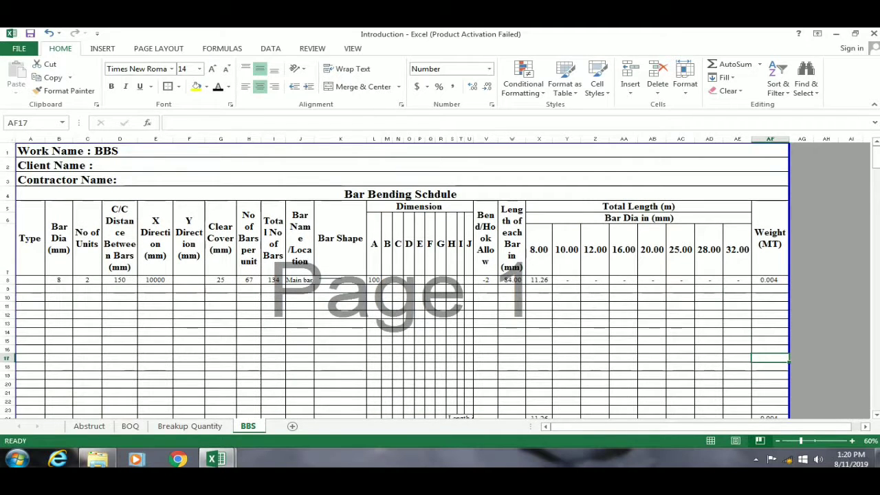
click(18, 48)
click(25, 186)
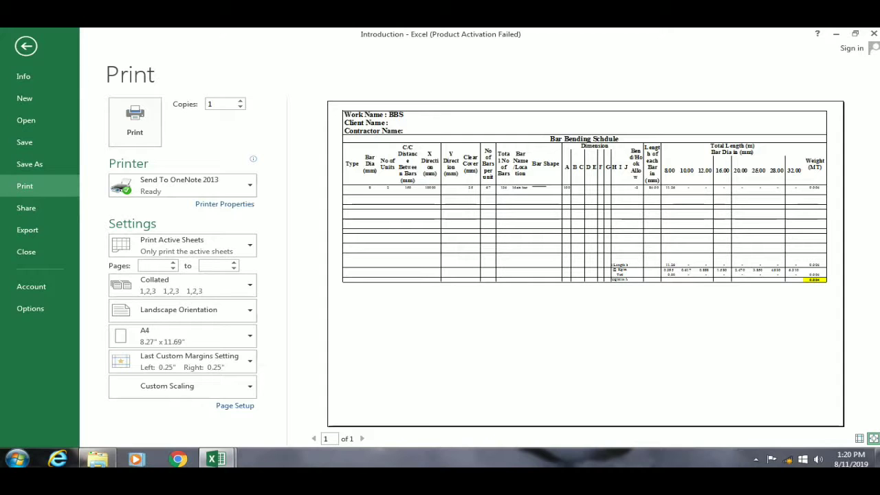
- Zoom the preview to full page size, then go back to the worksheet
click(874, 438)
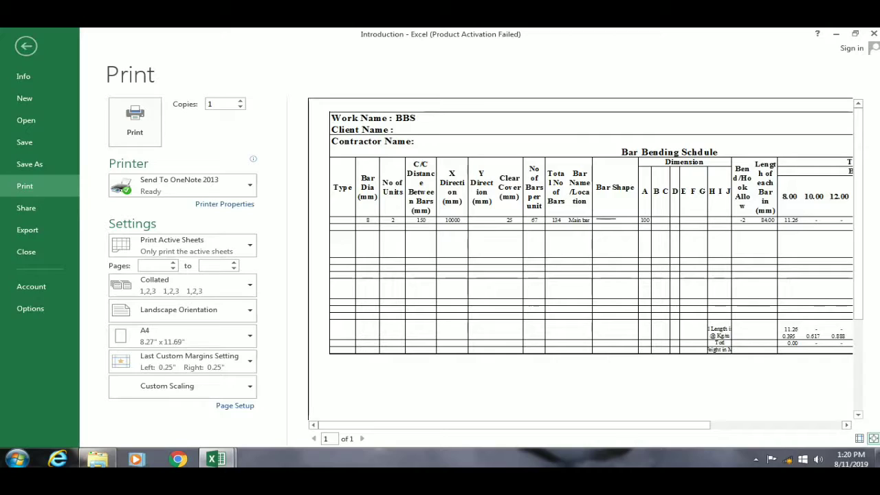
click(26, 46)
scroll(440, 275, up, 1)
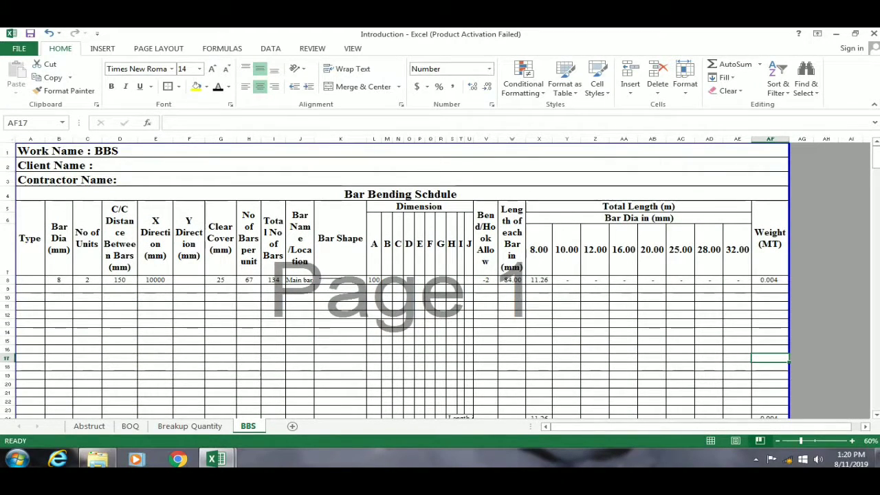
- Select the table body rows 8–27 and widen column U so the total labels fit
scroll(396, 275, down, 1)
scroll(396, 275, down, 1)
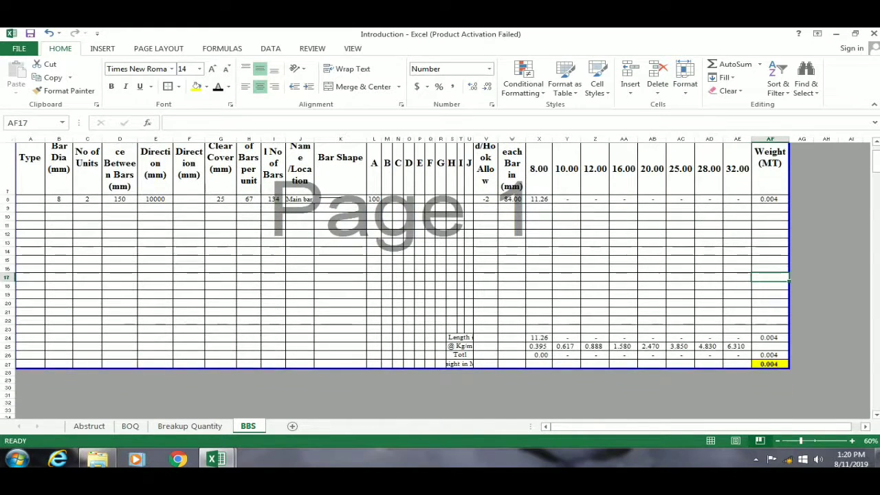
scroll(396, 275, up, 2)
drag(30, 289, 789, 262)
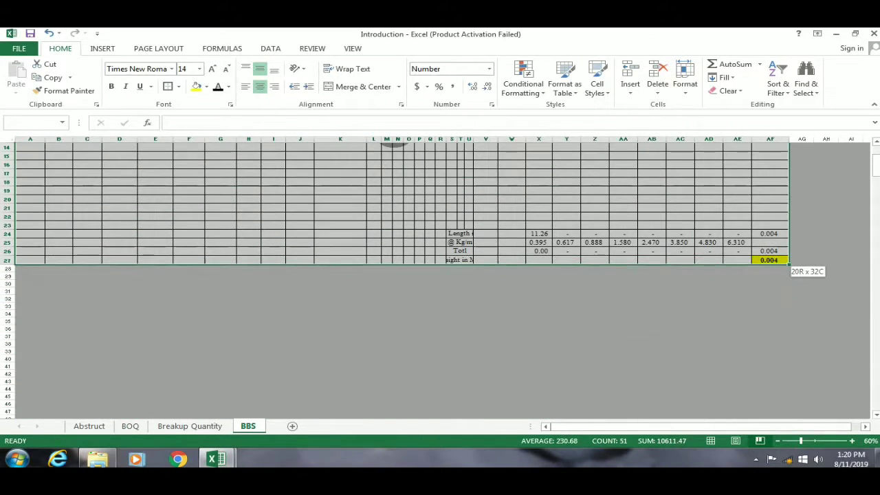
drag(790, 262, 789, 261)
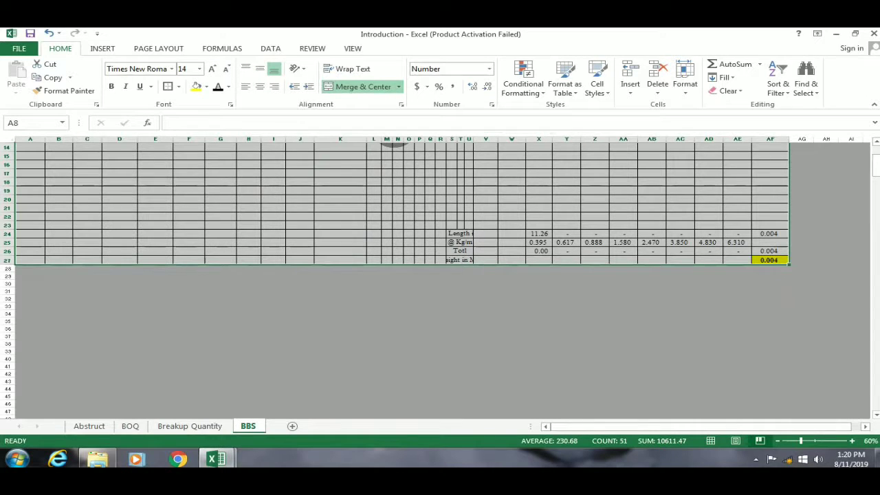
drag(475, 139, 479, 139)
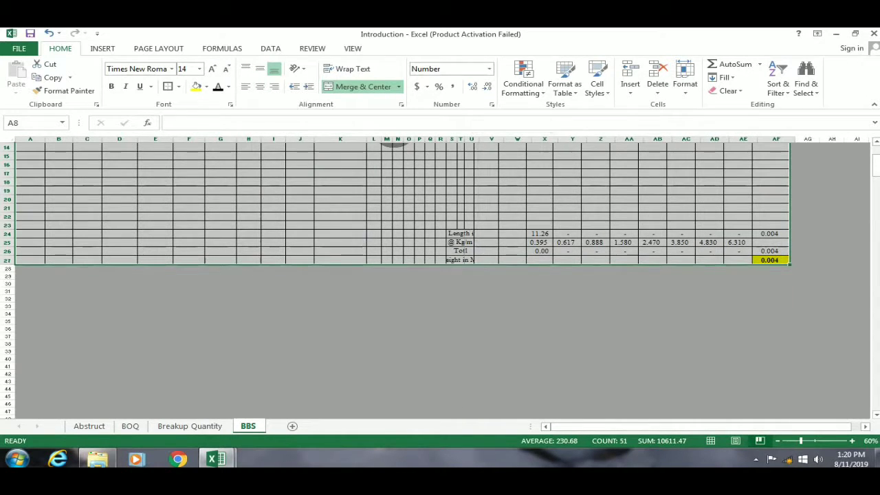
- Correct the S26 label from 'Totl' to 'Total' and widen column U a little more
double_click(463, 251)
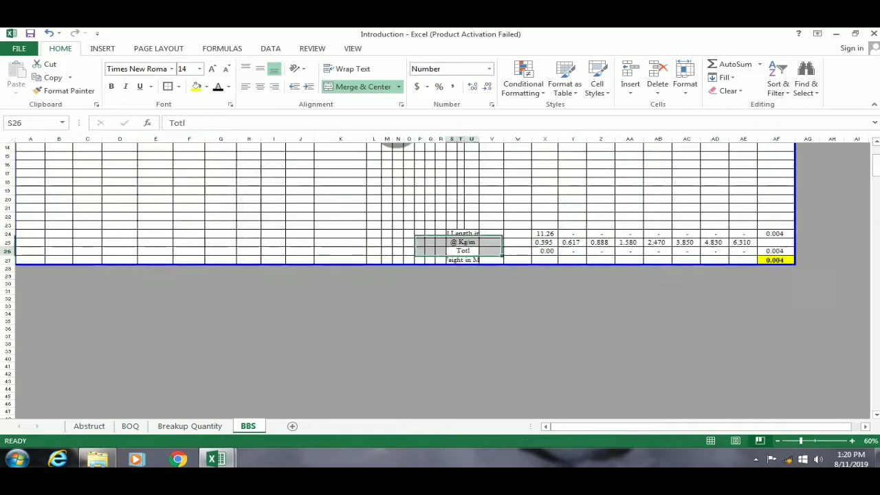
text(a)
key(Return)
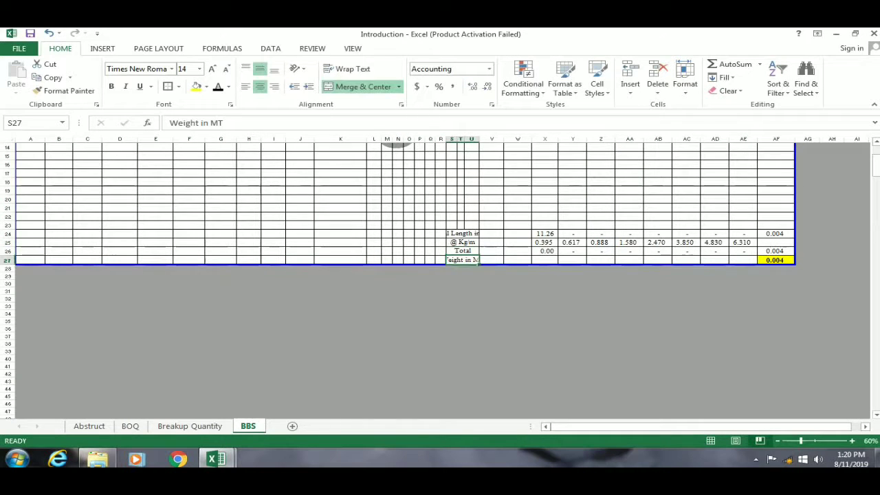
drag(479, 139, 493, 140)
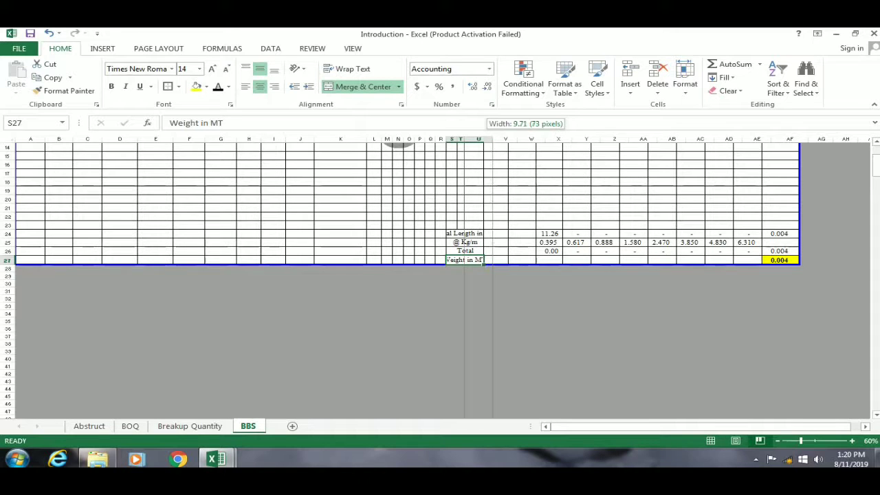
click(373, 260)
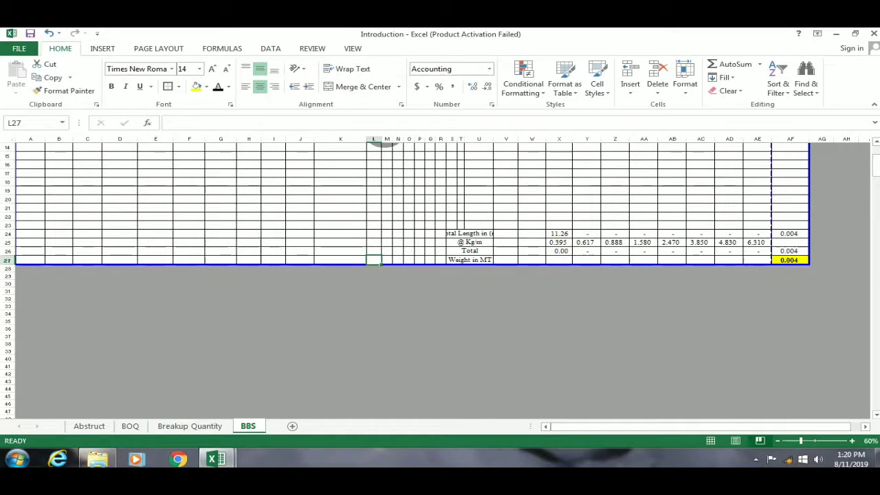
- Widen the Bend/Hook Allow column V
scroll(374, 260, up, 3)
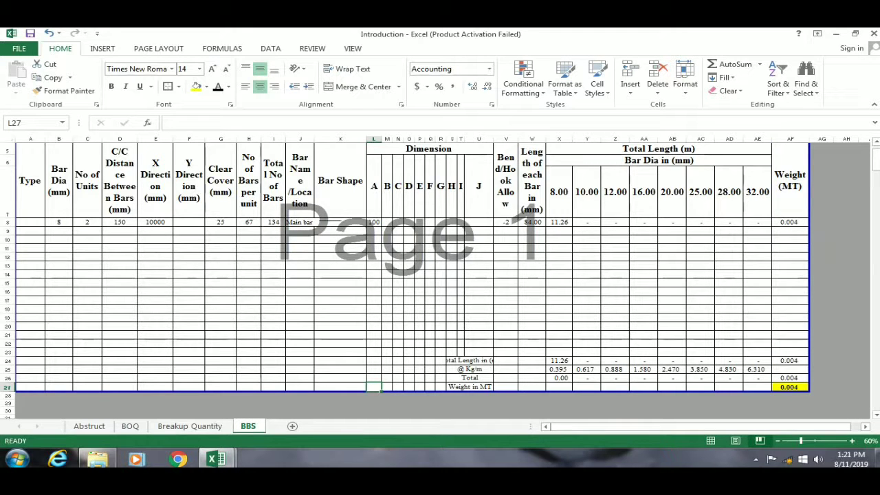
scroll(405, 282, up, 1)
scroll(406, 282, down, 1)
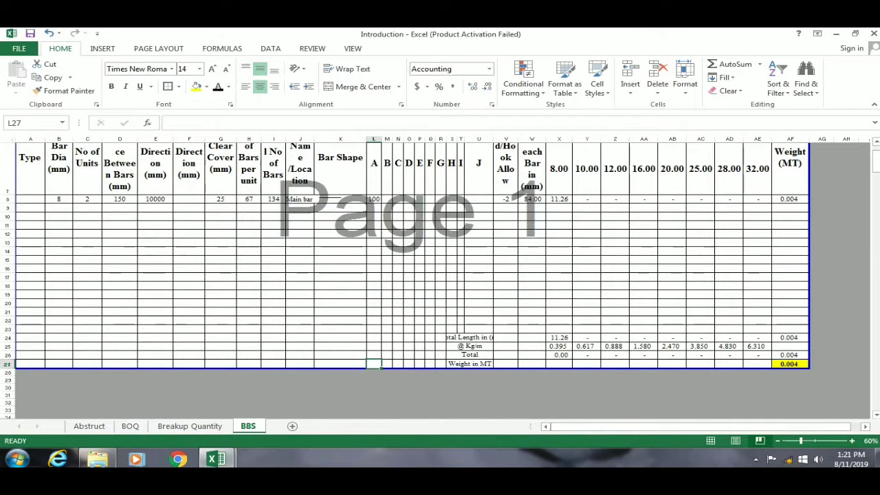
click(558, 294)
scroll(406, 282, up, 2)
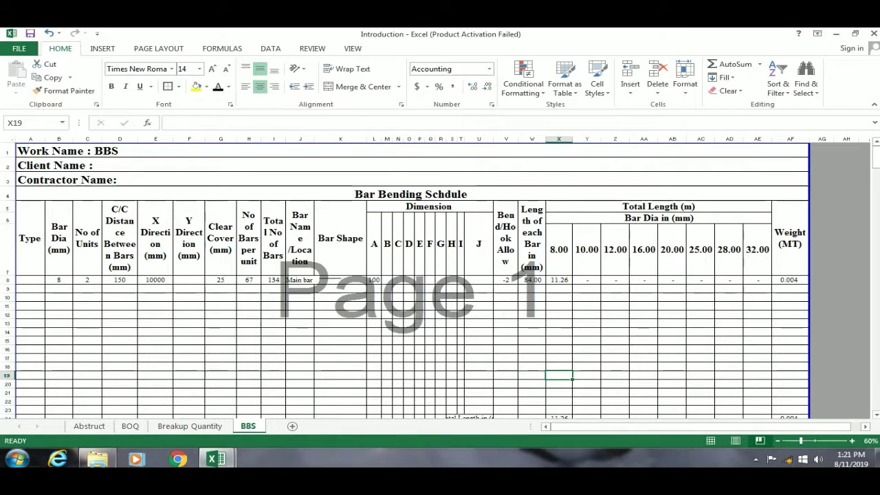
scroll(406, 282, down, 1)
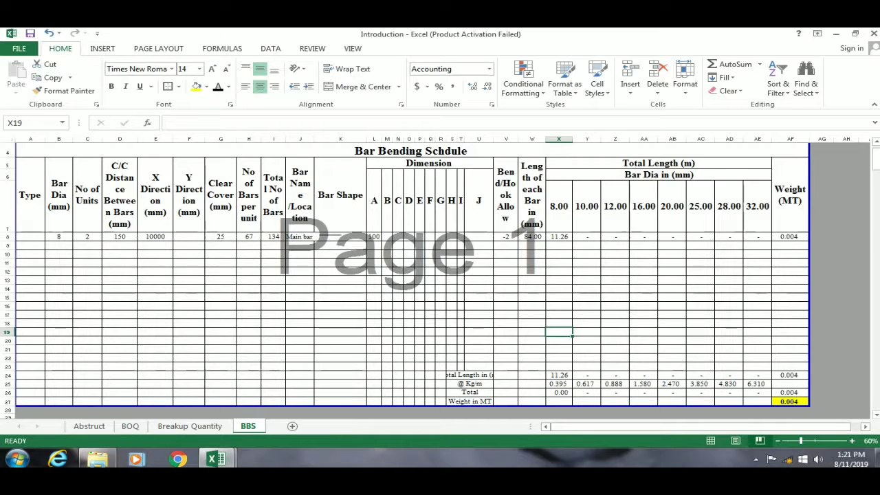
drag(518, 139, 527, 139)
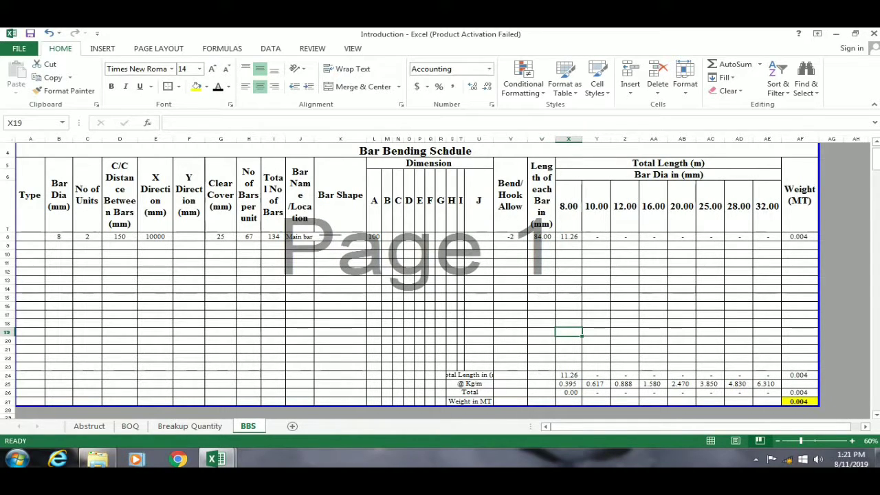
- Set the header rows to 18-point text and narrow column V so Bend/Hook wraps cleanly
drag(30, 195, 622, 230)
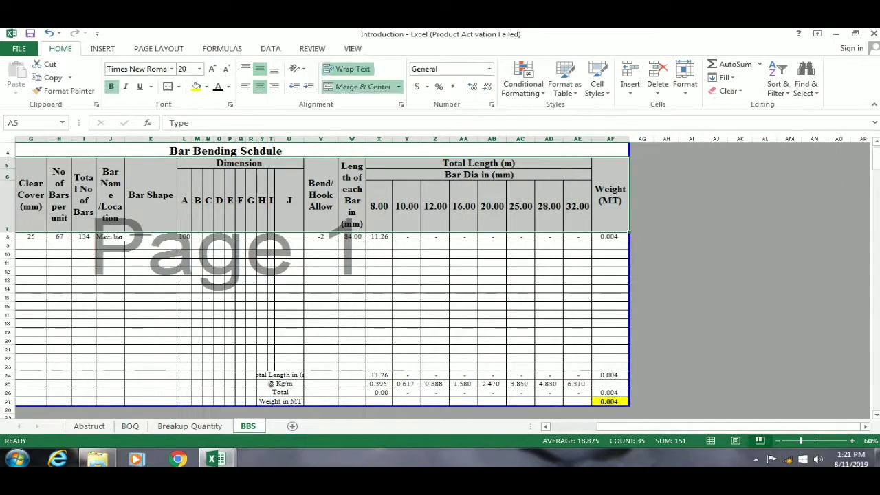
text(18)
key(Return)
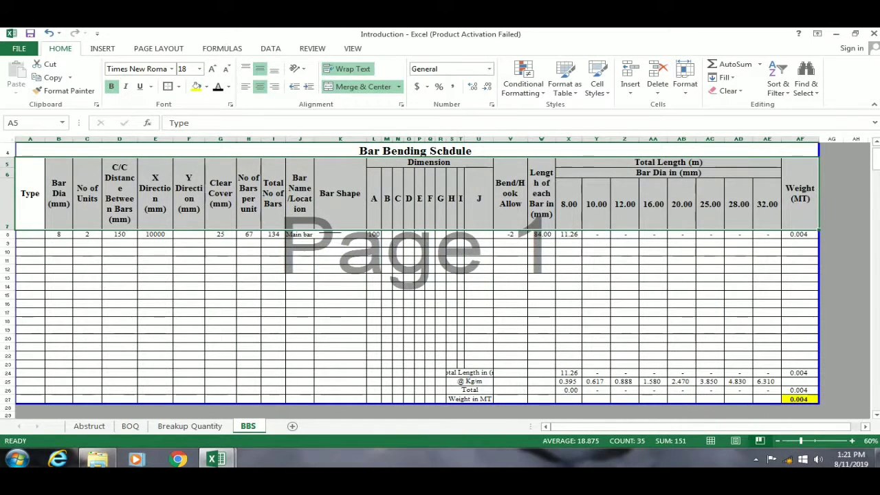
drag(527, 139, 523, 139)
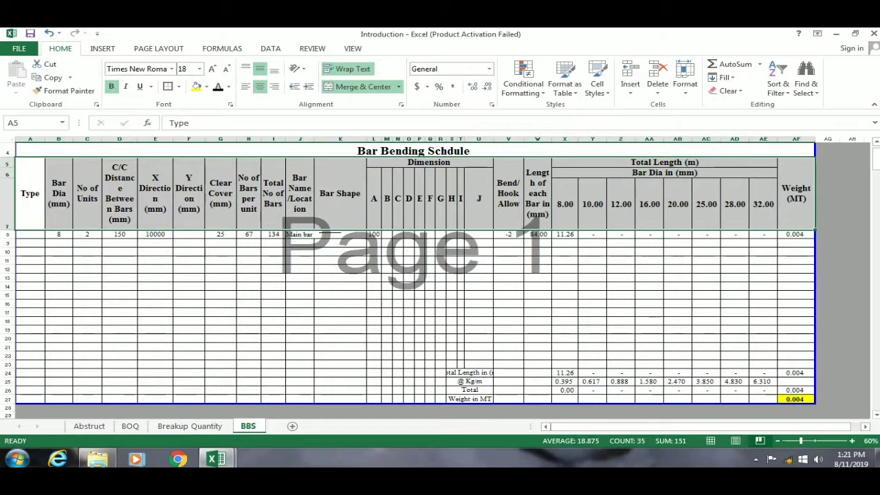
- Set the table body A8:AF27 to 16-point text
click(508, 337)
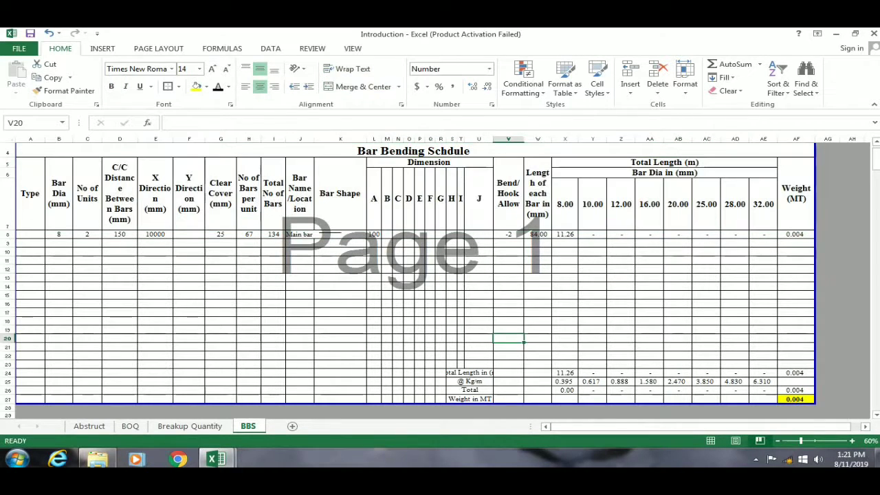
drag(30, 234, 795, 398)
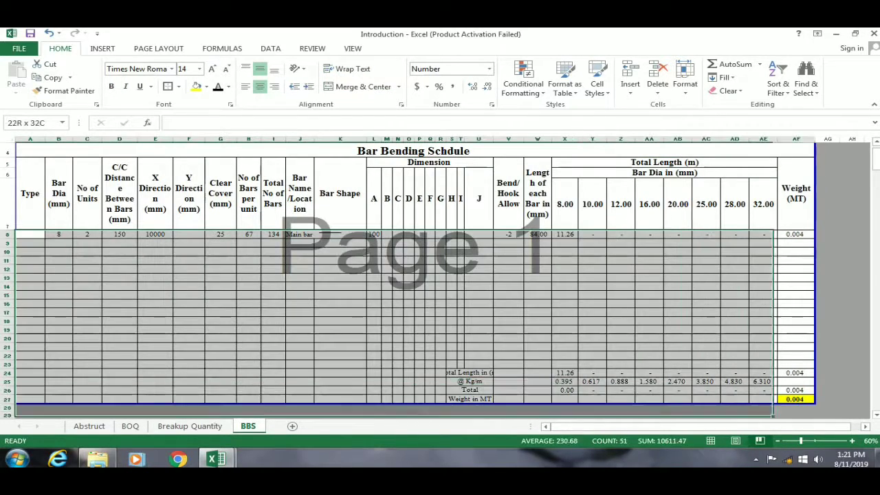
key(alt+h)
key(m)
key(c)
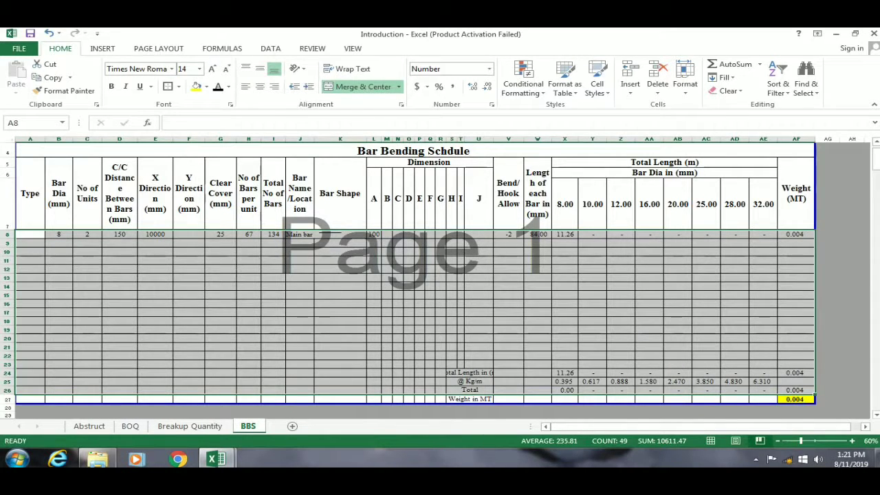
key(alt+h)
text(fs1)
key(Return)
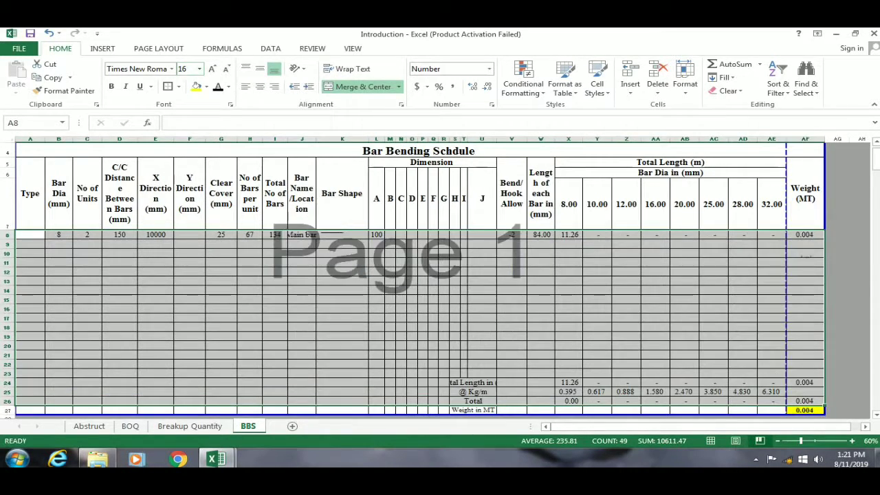
- Try 18-point text on the Weight in MT row 27, then undo it
click(473, 410)
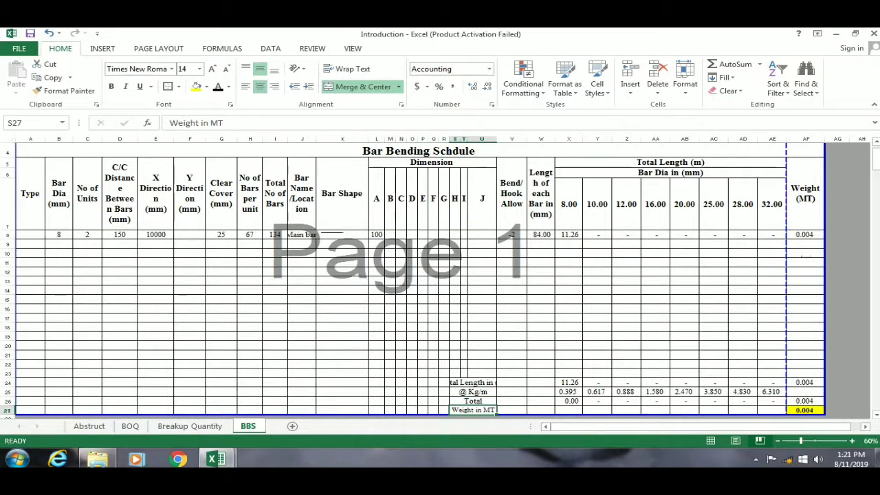
drag(473, 410, 835, 410)
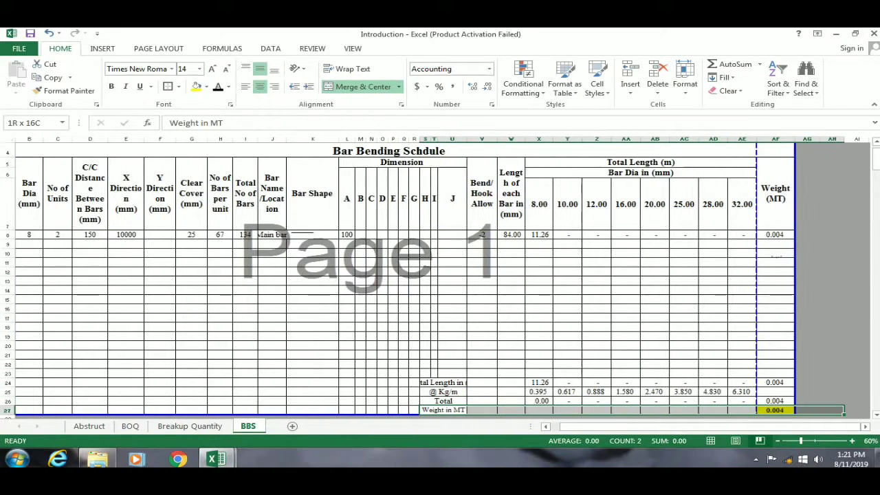
drag(836, 409, 790, 410)
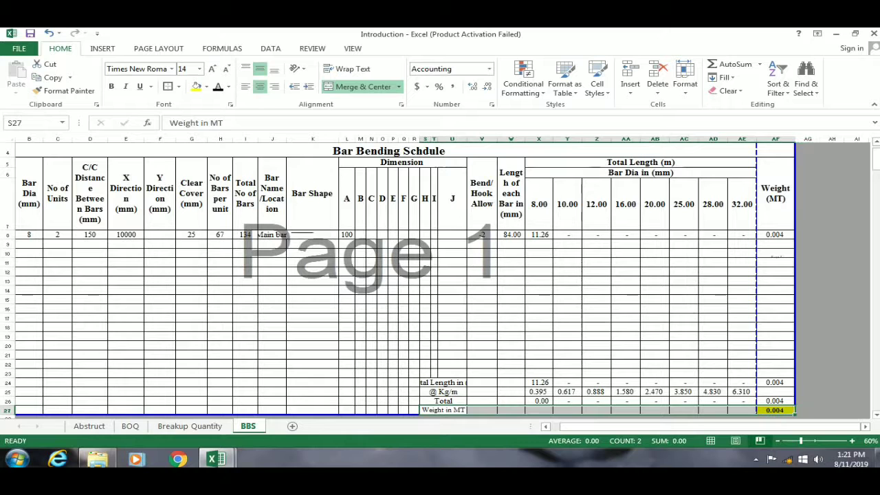
click(185, 69)
text(1)
key(Return)
key(ctrl+z)
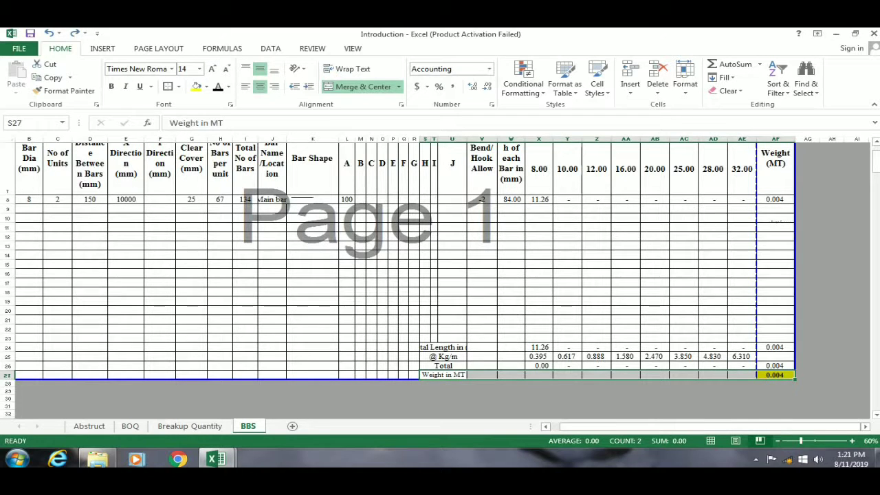
- Set the grand total cell AF27 to 16 point, save the workbook, and open Print
click(775, 375)
click(183, 68)
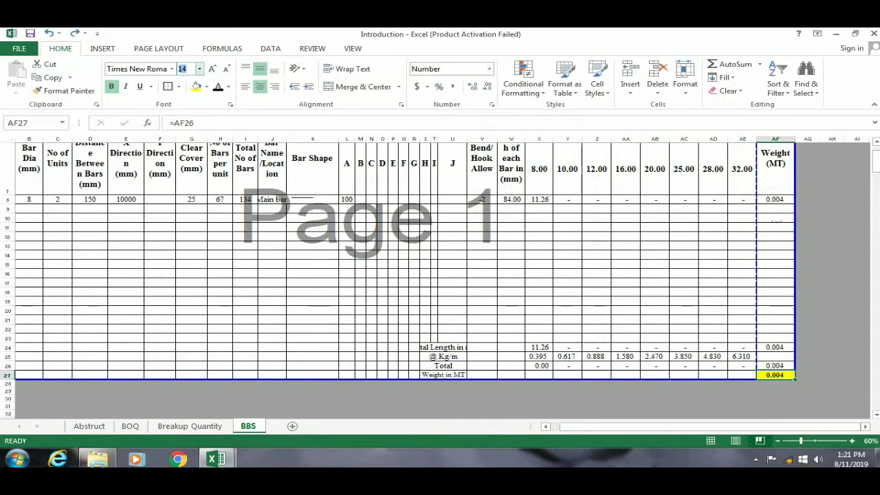
text(16)
click(567, 263)
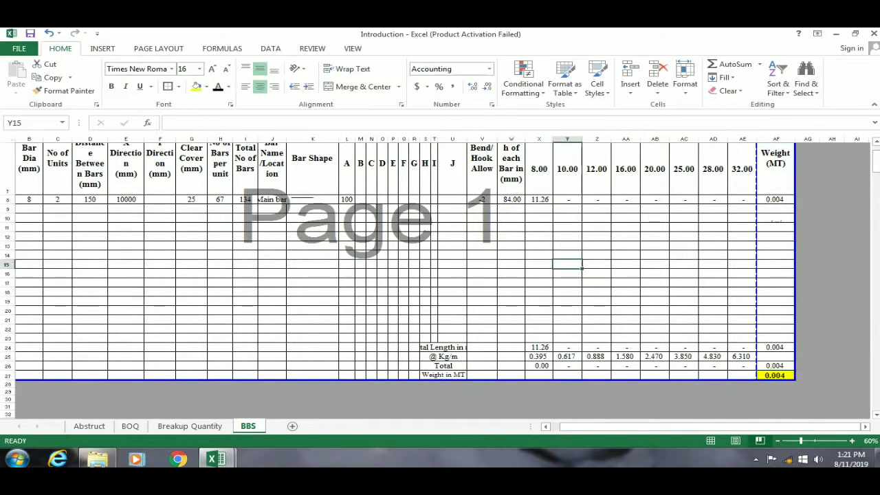
scroll(398, 280, up, 2)
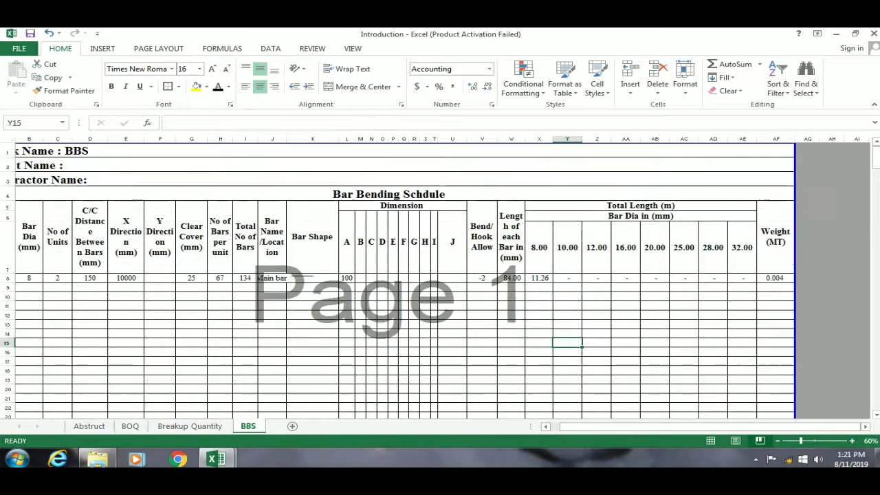
key(ctrl+s)
key(ctrl+p)
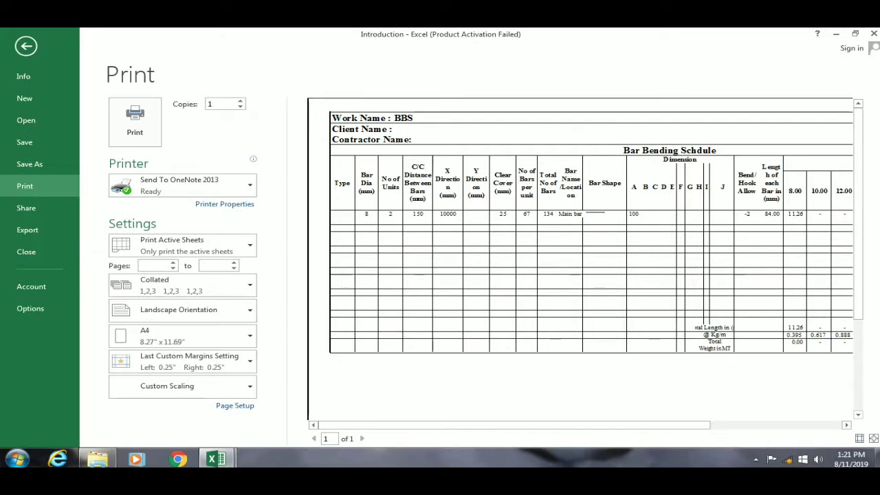
- Zoom to the whole page in the print preview, then go back to the worksheet
click(874, 438)
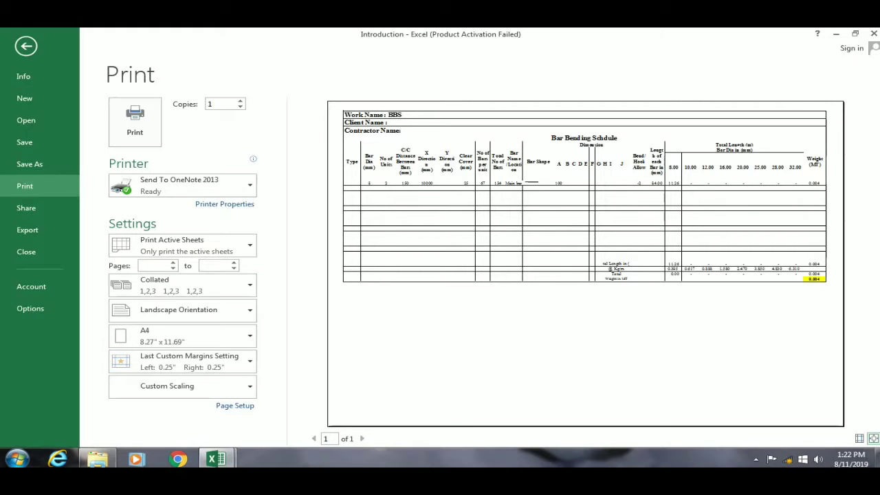
click(26, 45)
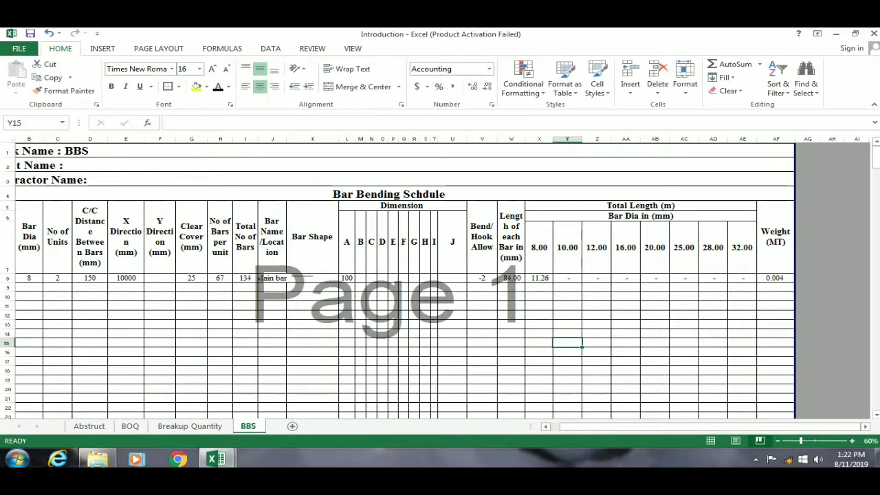
- Fill the Work Name row light orange, Contractor Name light green and Client Name light blue
scroll(440, 282, left, 1)
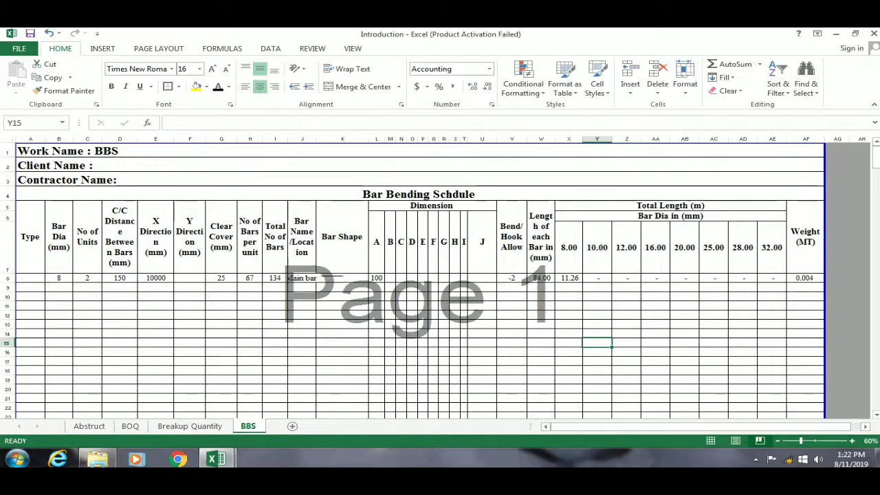
click(68, 150)
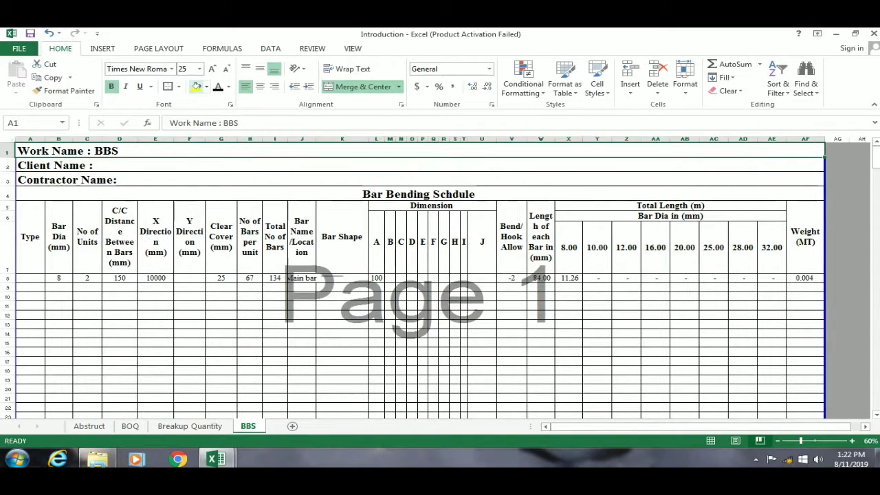
click(207, 87)
click(250, 130)
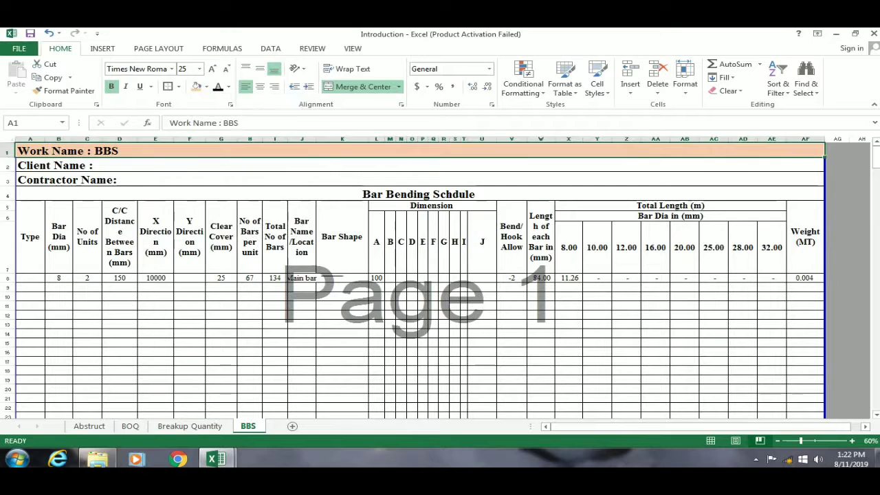
click(55, 166)
click(68, 179)
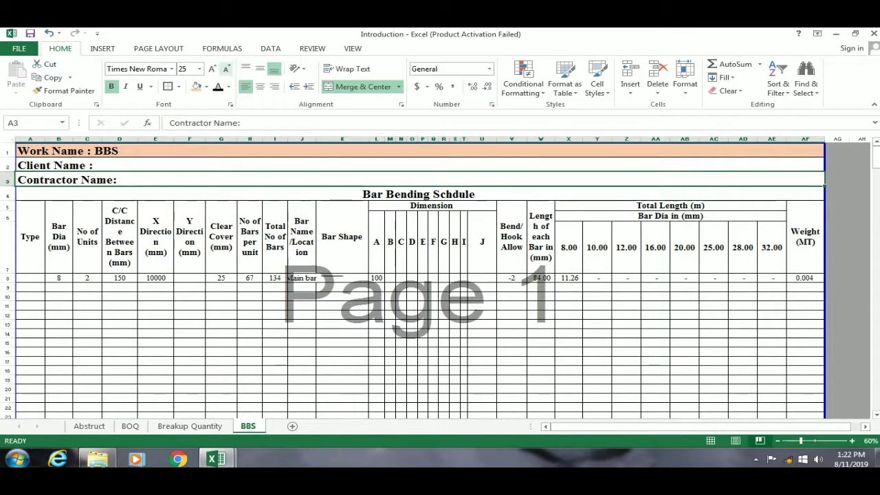
click(206, 87)
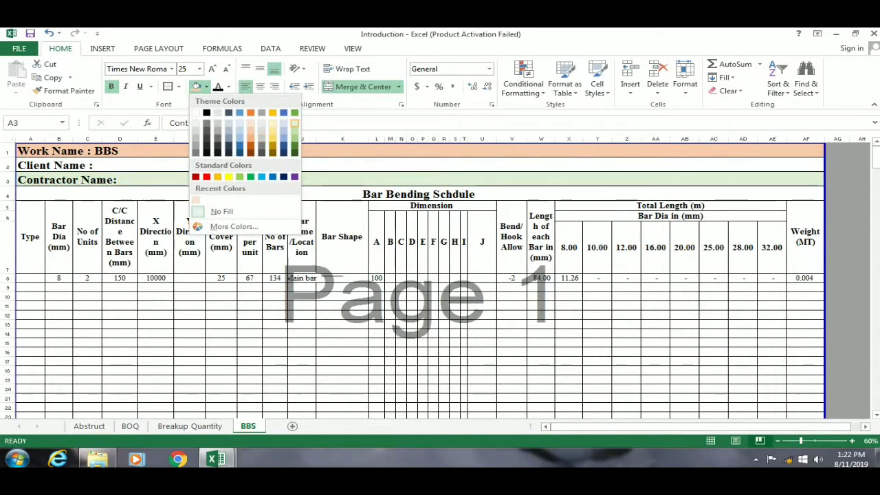
click(294, 124)
click(342, 237)
click(55, 166)
click(206, 86)
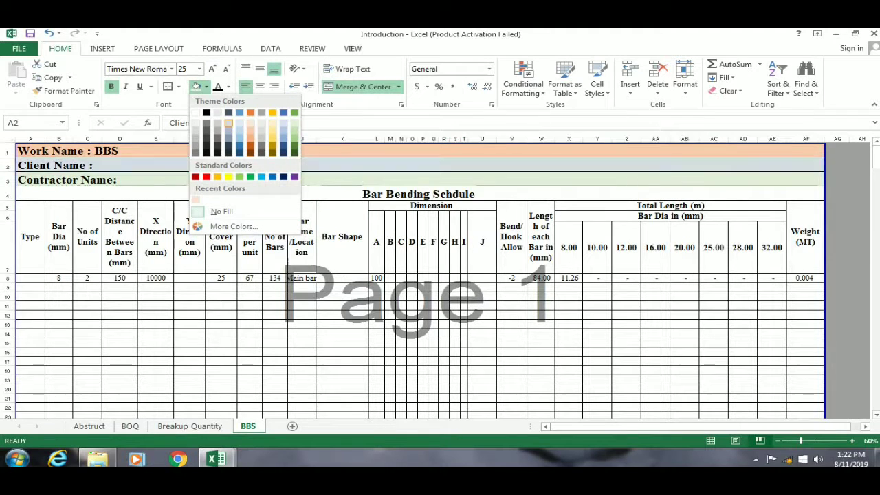
click(239, 131)
click(341, 236)
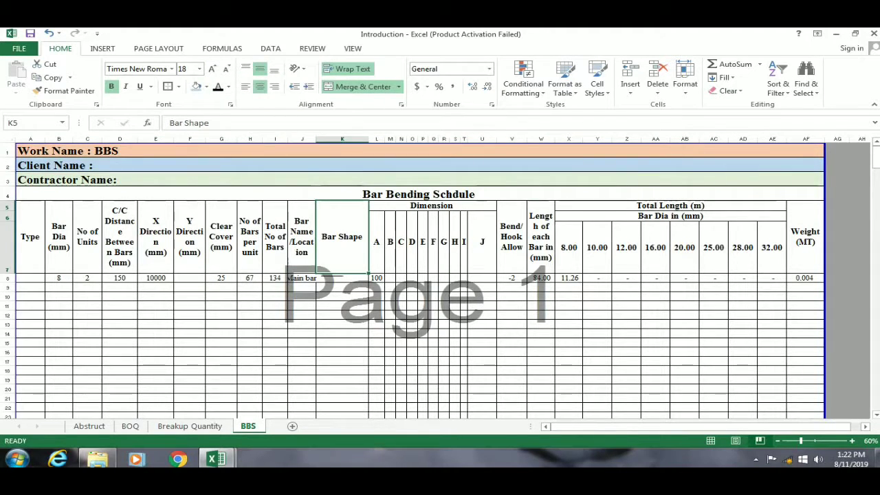
- Give the Bar Bending Schdule title row a light blue fill from More Colors
click(275, 195)
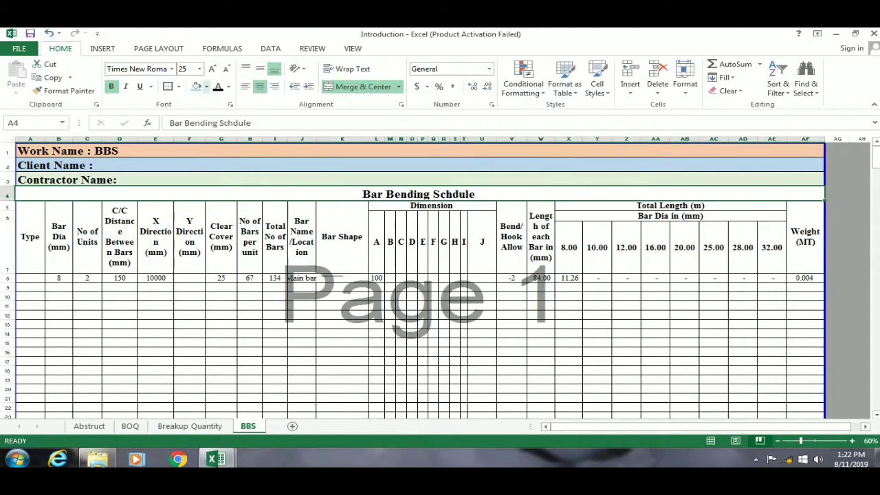
click(206, 87)
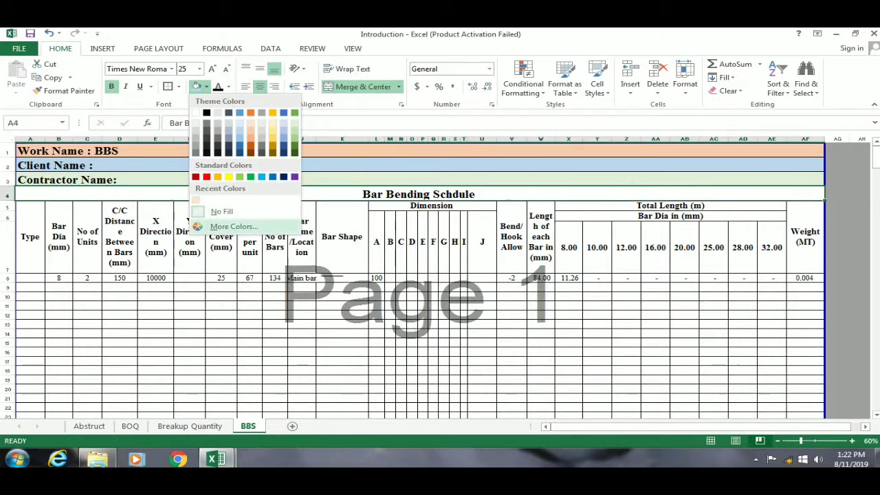
click(234, 226)
click(627, 184)
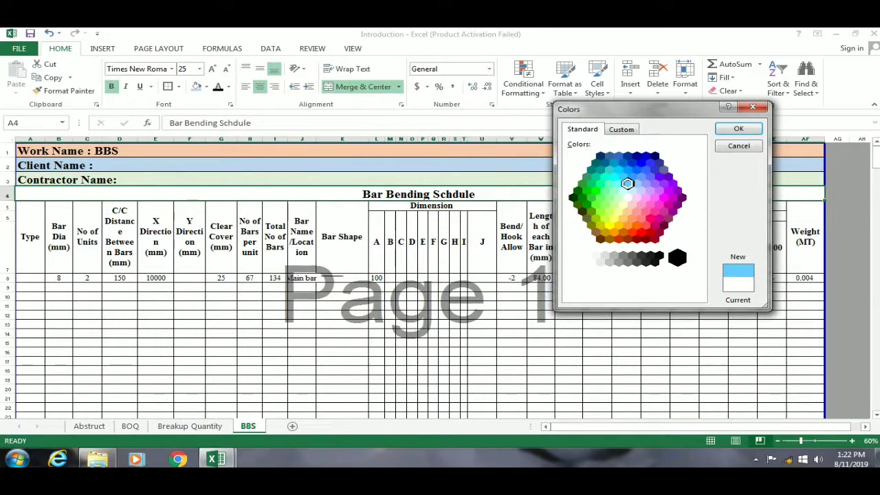
click(739, 129)
click(541, 323)
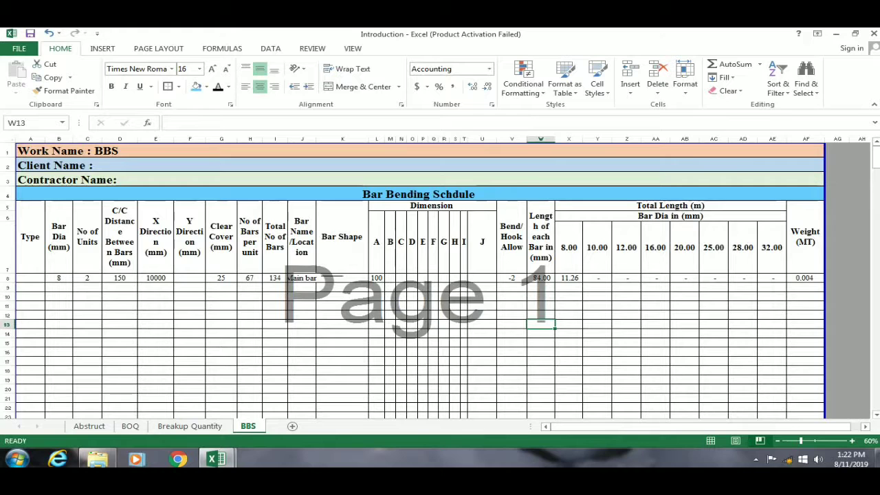
drag(30, 237, 805, 237)
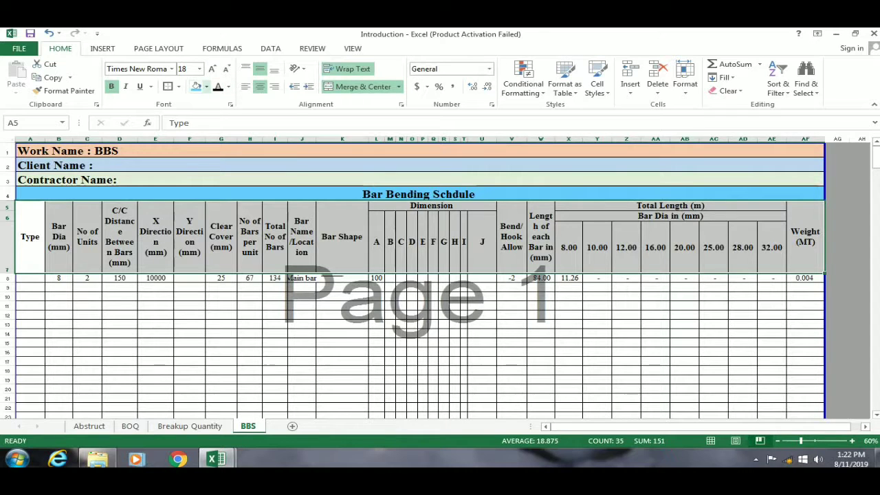
- Fill column-heading rows 5–7 with a cyan shade from More Colors, then change their fill
click(206, 87)
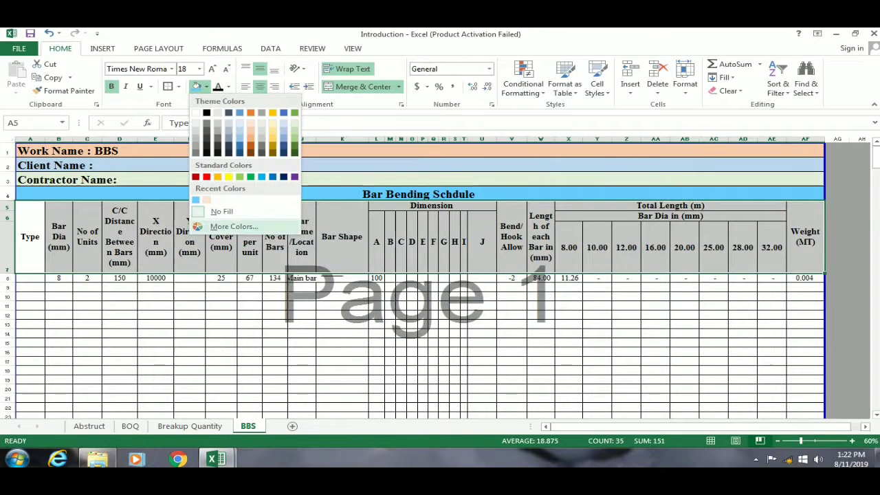
click(234, 226)
drag(599, 222, 605, 177)
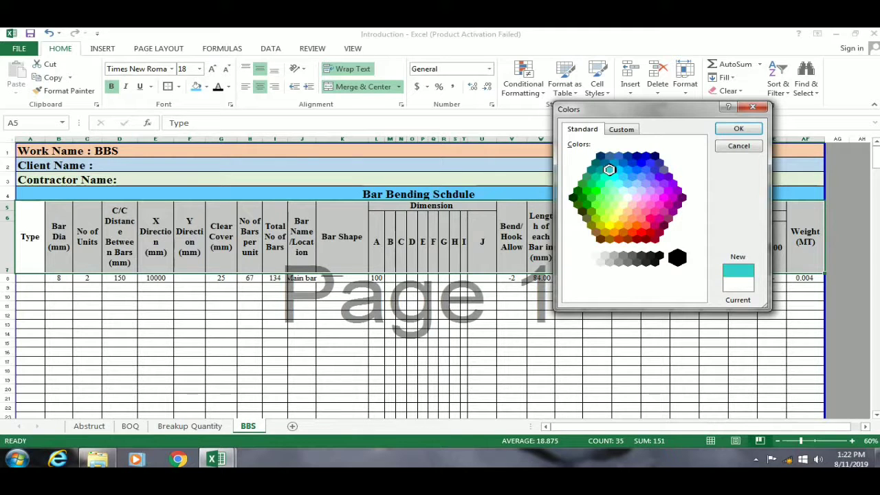
click(739, 129)
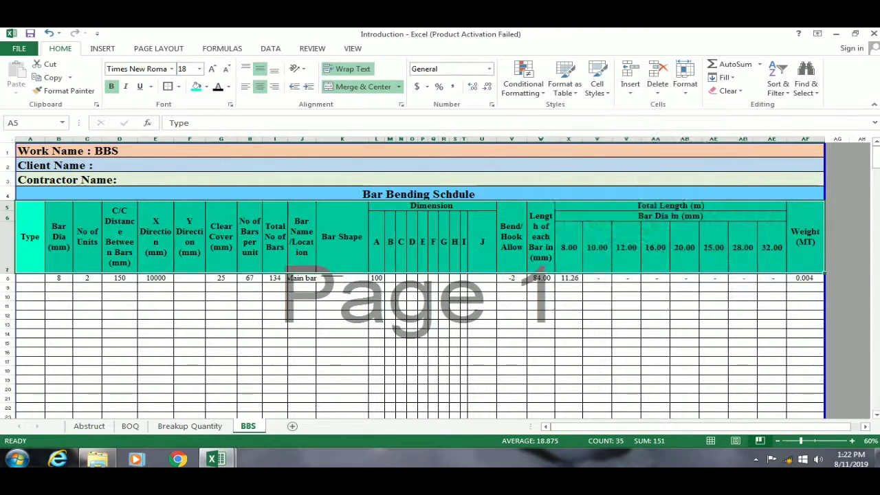
click(569, 324)
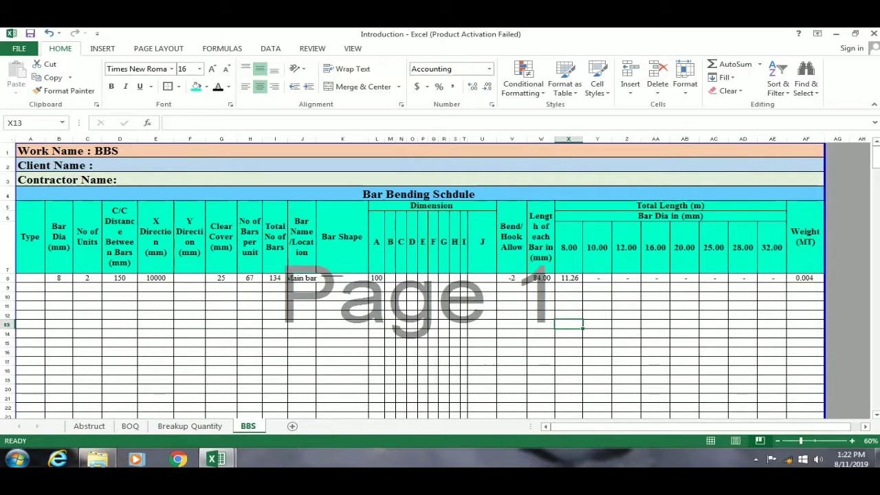
drag(29, 236, 805, 268)
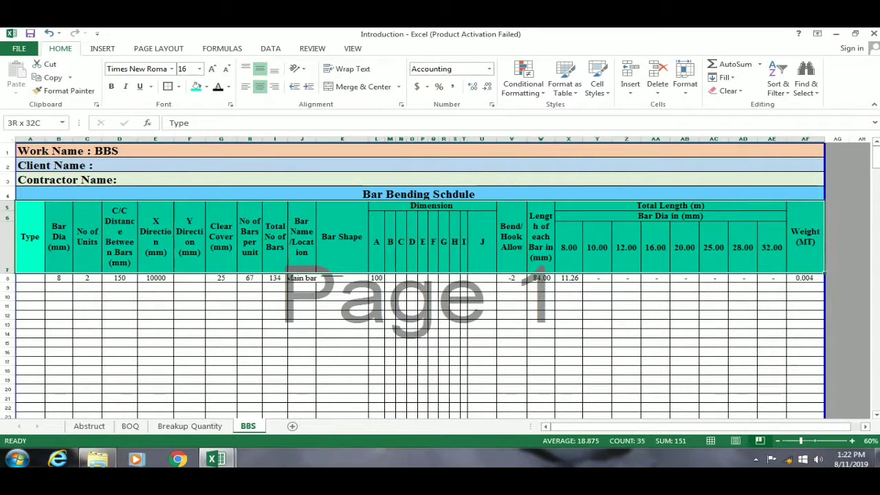
click(206, 86)
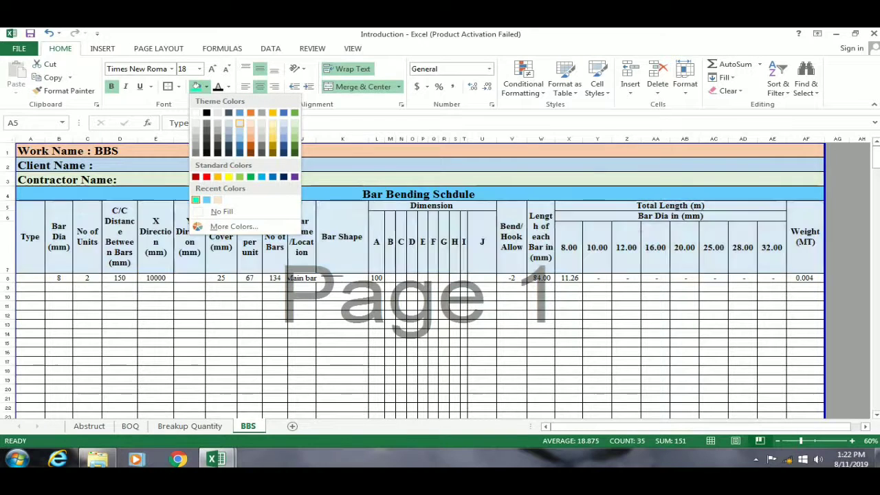
click(197, 199)
click(512, 237)
- Fill the Bar Bending Schdule title row light grey and select the schedule's data rows
click(419, 194)
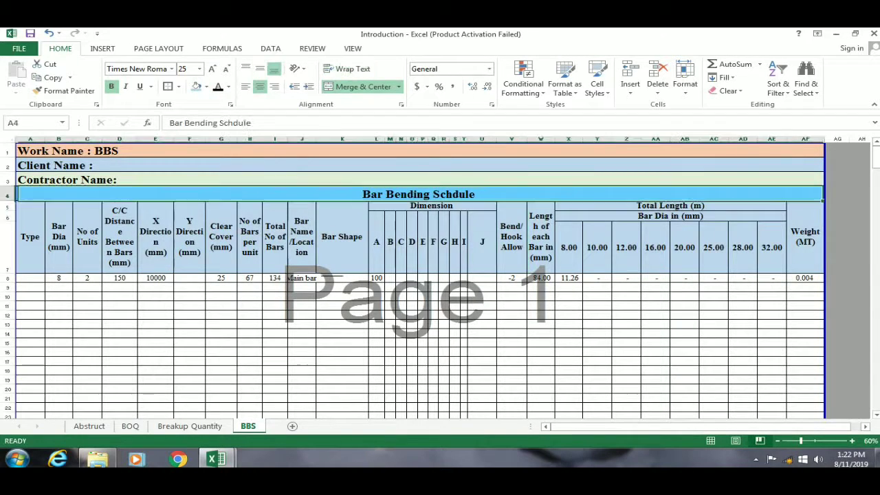
click(206, 86)
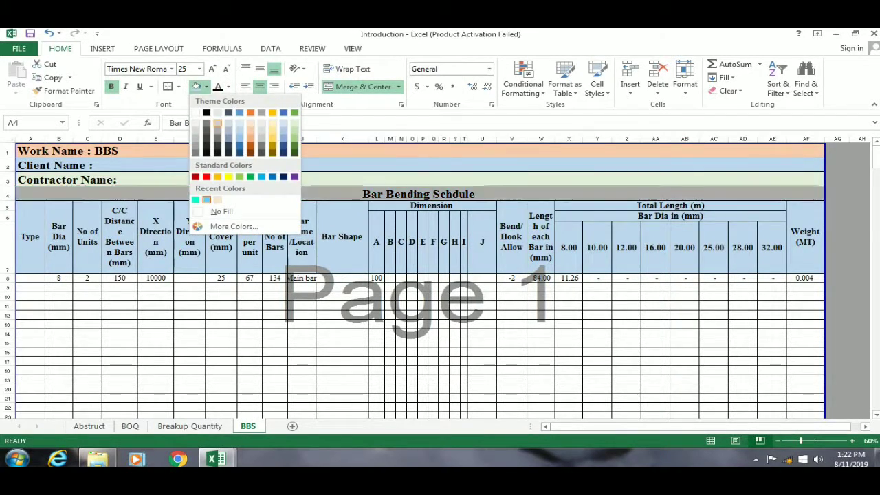
click(197, 198)
click(400, 242)
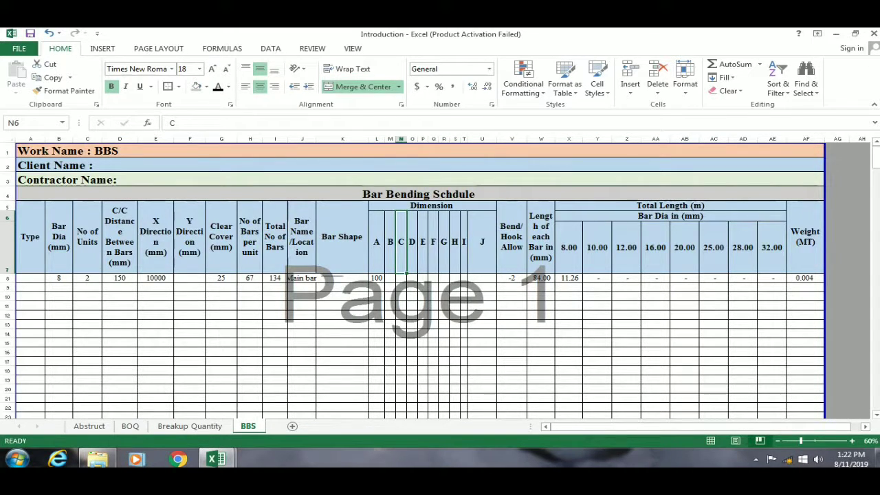
mouse_move(31, 278)
mouse_down()
mouse_move(463, 374)
mouse_move(819, 316)
mouse_up()
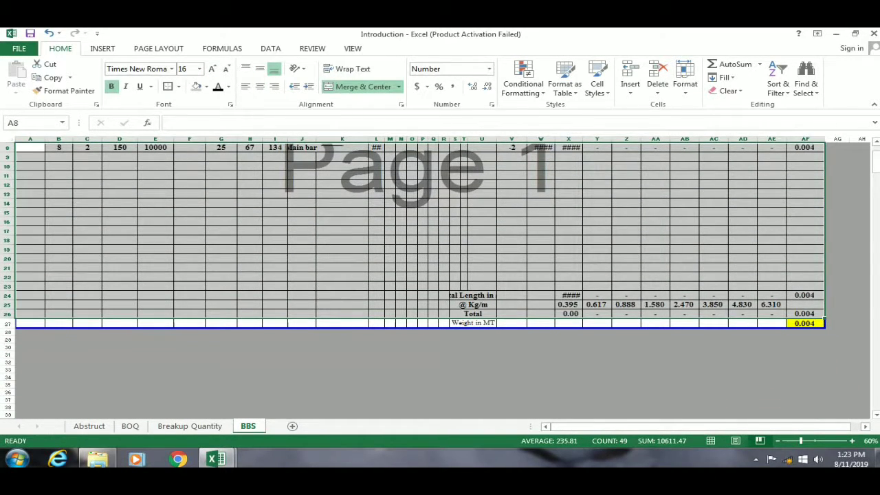
- Freeze panes at row 8 so the header rows stay visible while scrolling
click(342, 277)
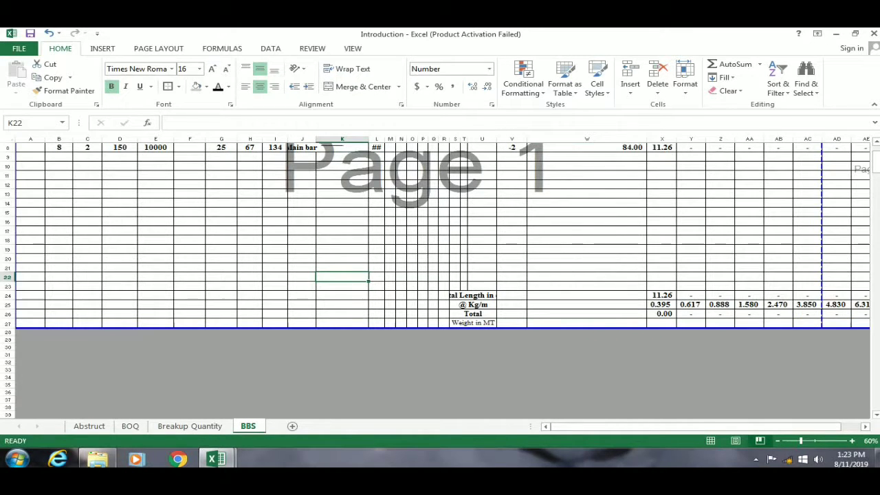
scroll(413, 275, up, 3)
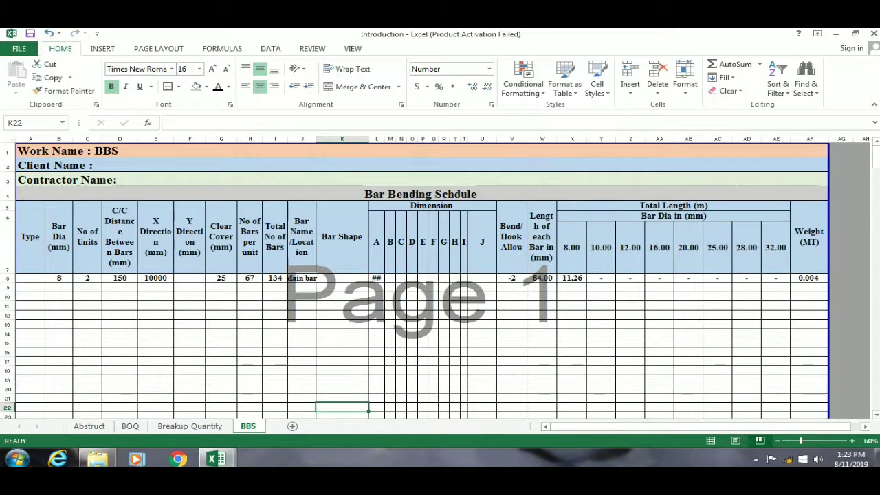
click(7, 278)
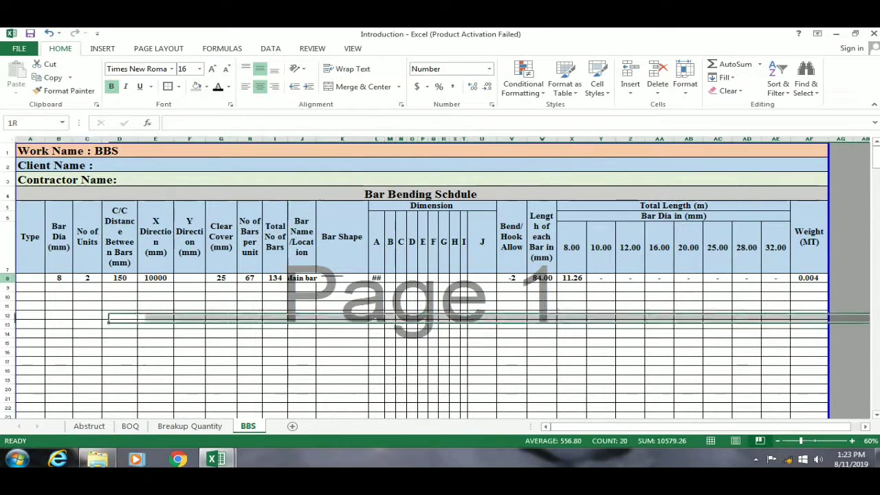
click(353, 48)
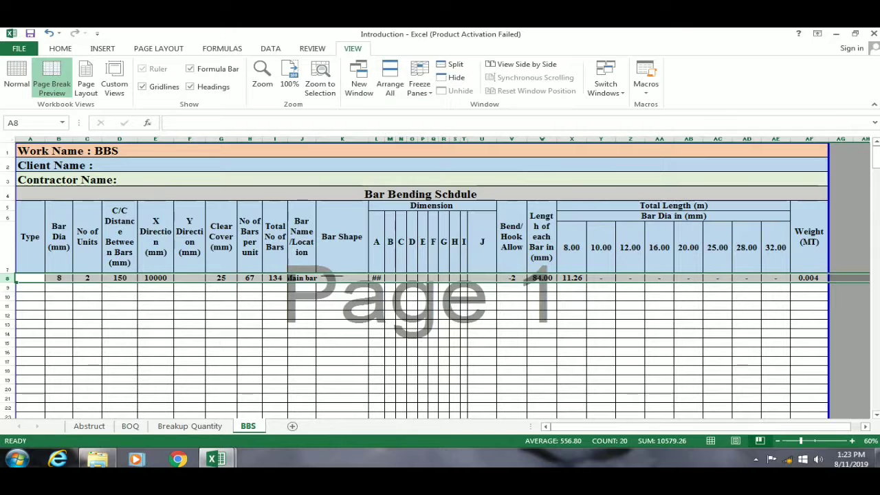
click(418, 83)
click(440, 106)
scroll(420, 343, down, 3)
scroll(421, 343, up, 3)
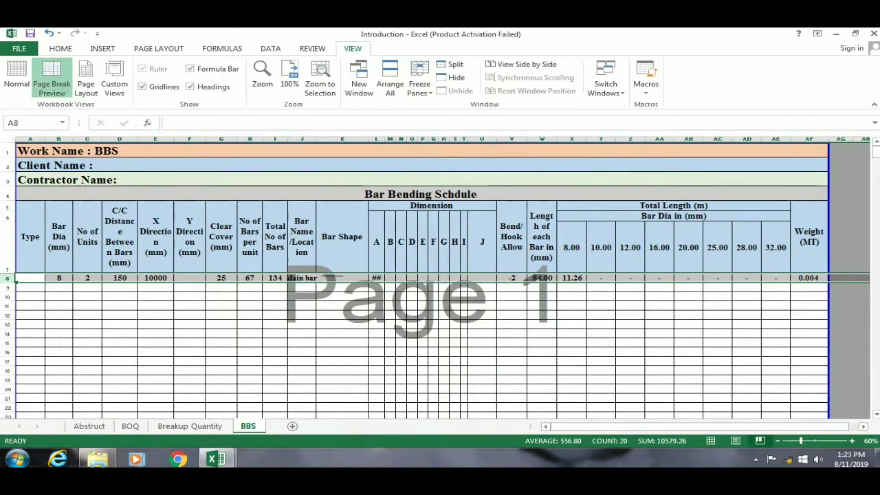
- Autofit column L so cell L8 shows 100 instead of ####
double_click(382, 139)
click(424, 306)
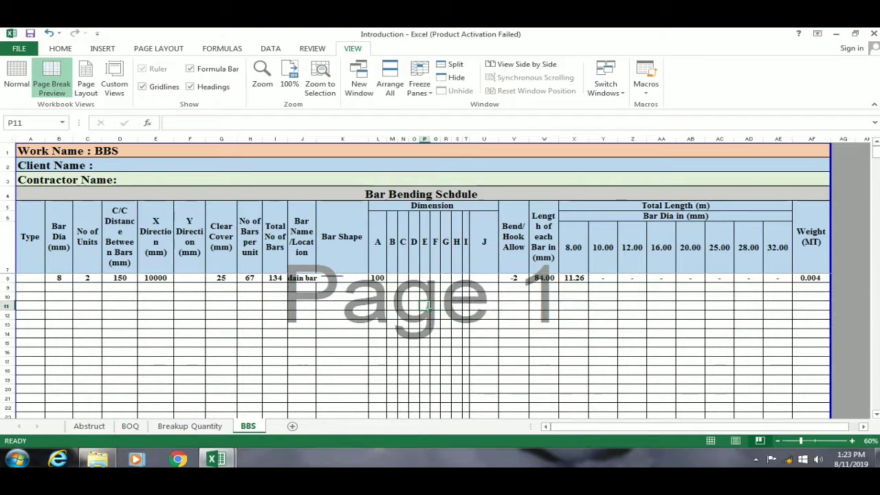
click(378, 278)
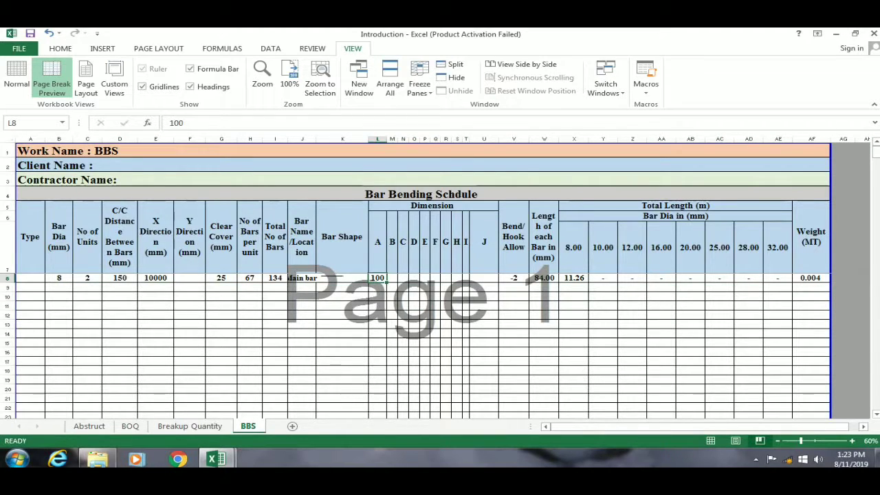
click(189, 315)
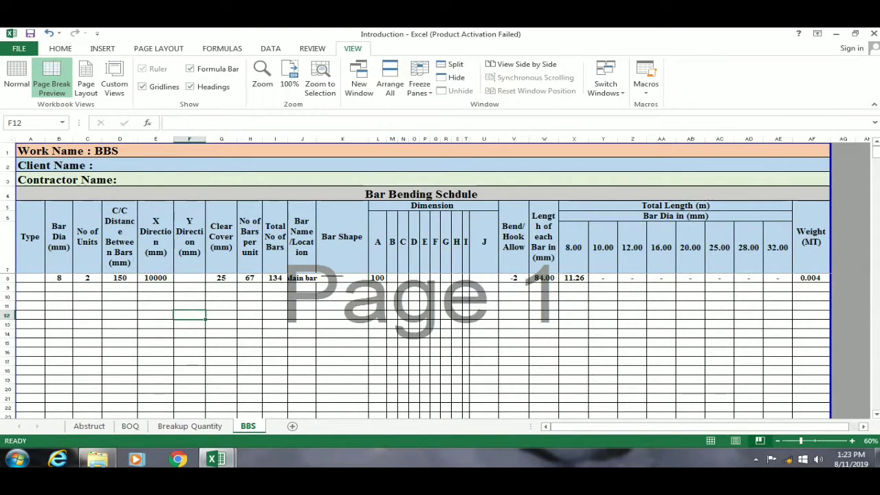
scroll(418, 349, down, 3)
scroll(418, 350, up, 3)
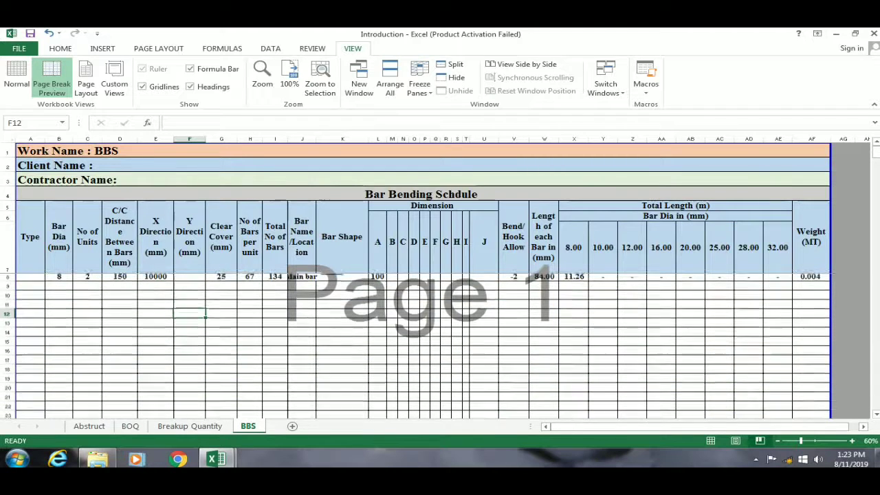
click(573, 278)
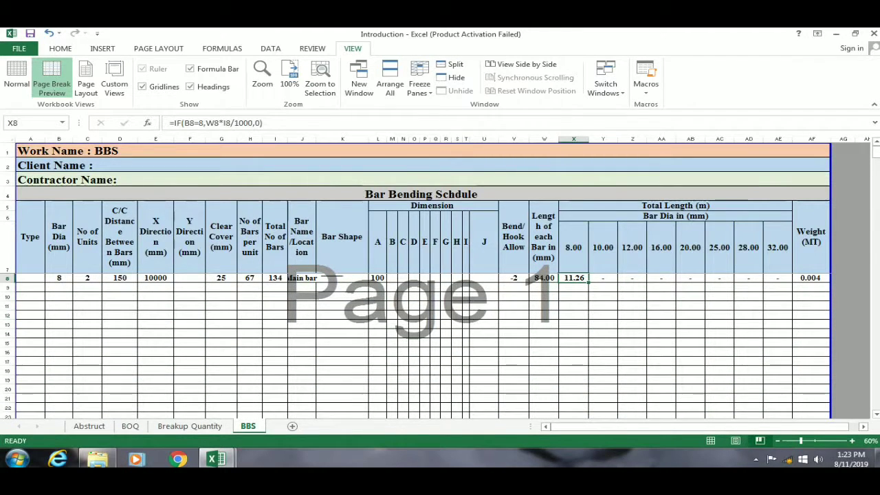
- Copy the row-8 length formulas in columns X, Y, Z and AA down to row 23
drag(588, 283, 585, 380)
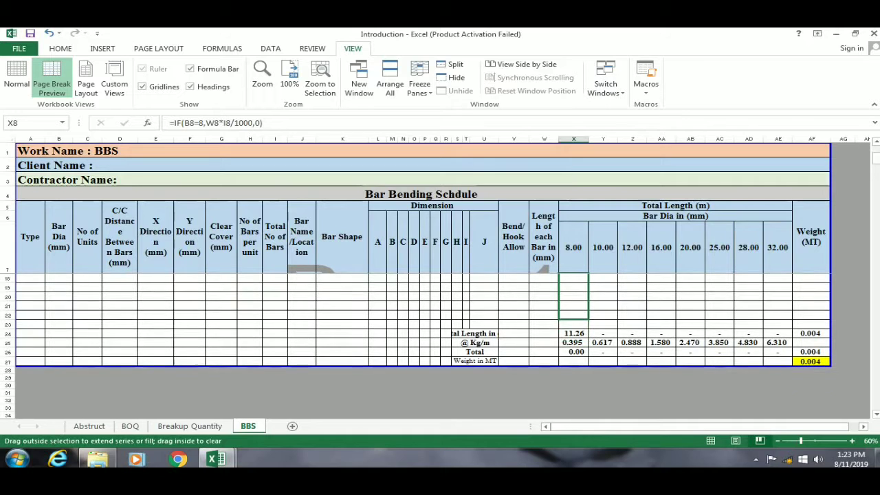
scroll(573, 310, up, 3)
click(603, 277)
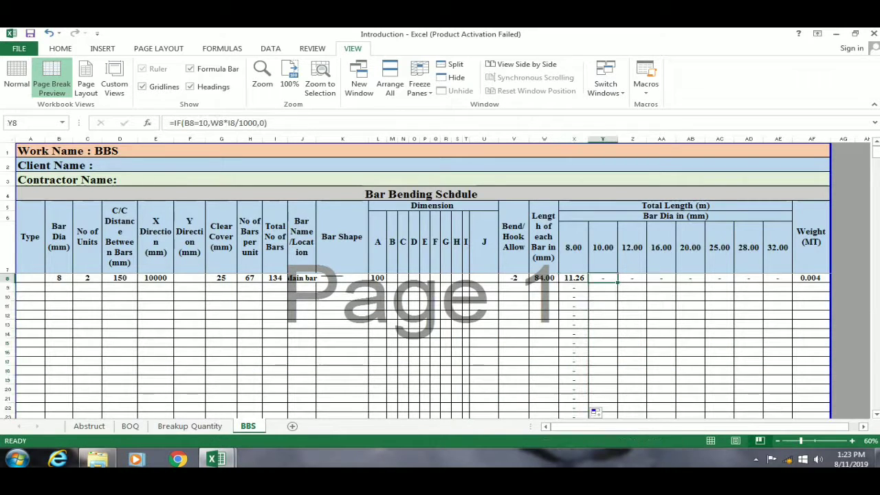
drag(618, 282, 597, 377)
click(632, 278)
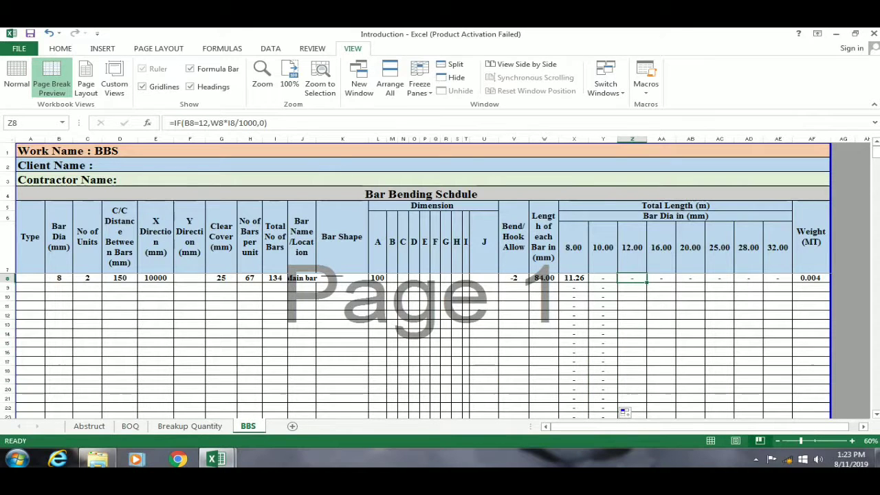
mouse_move(646, 282)
mouse_down()
mouse_move(636, 404)
mouse_move(633, 385)
mouse_up()
click(661, 278)
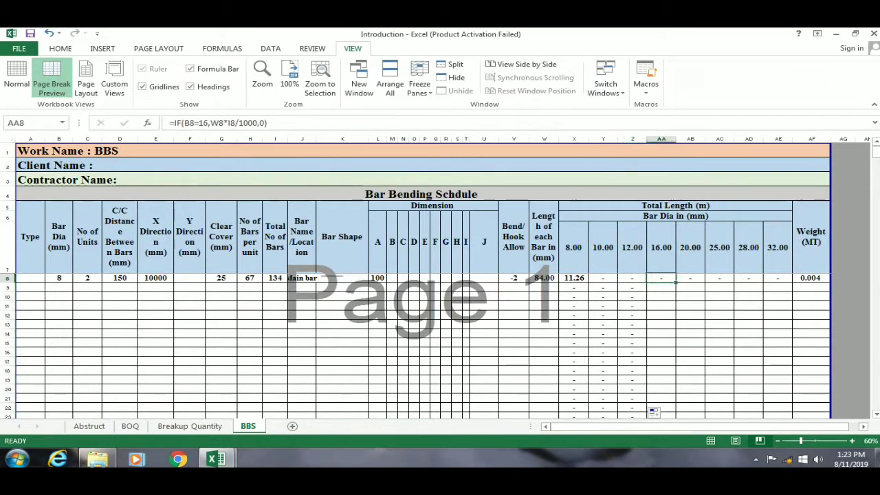
mouse_move(676, 282)
mouse_down()
mouse_move(662, 409)
mouse_move(661, 371)
mouse_up()
click(690, 279)
- Copy the AB–AE length formulas and the AF weight formula down to row 23
click(691, 278)
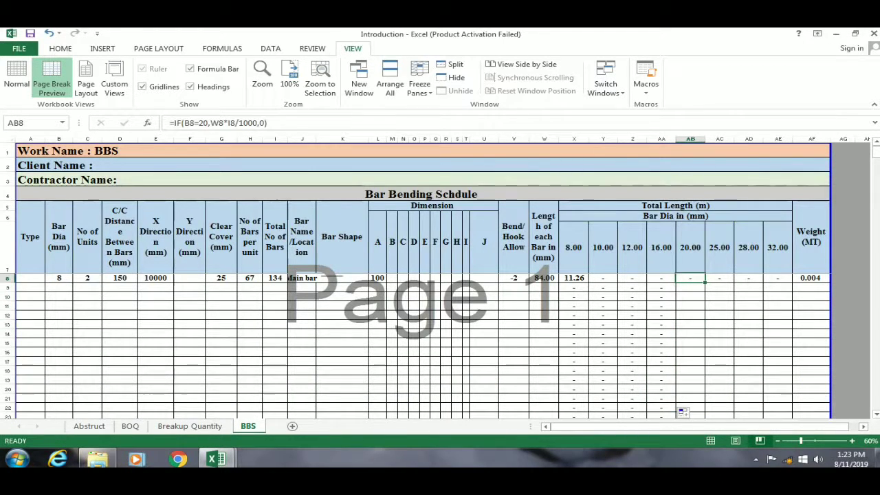
drag(704, 282, 684, 389)
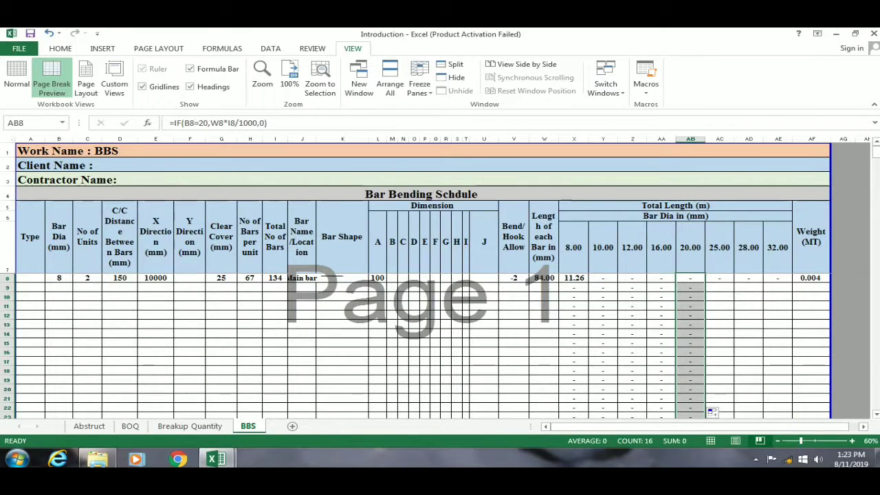
key(Right)
drag(734, 281, 719, 375)
key(Right)
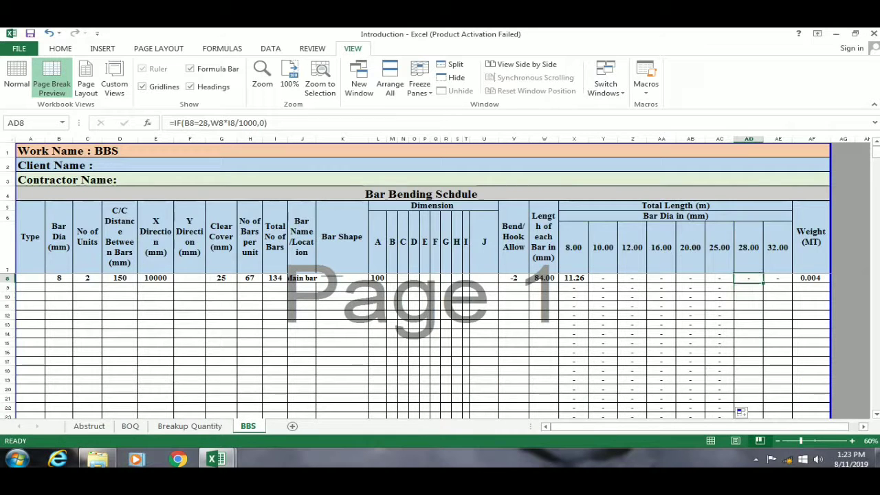
drag(763, 282, 741, 380)
key(Right)
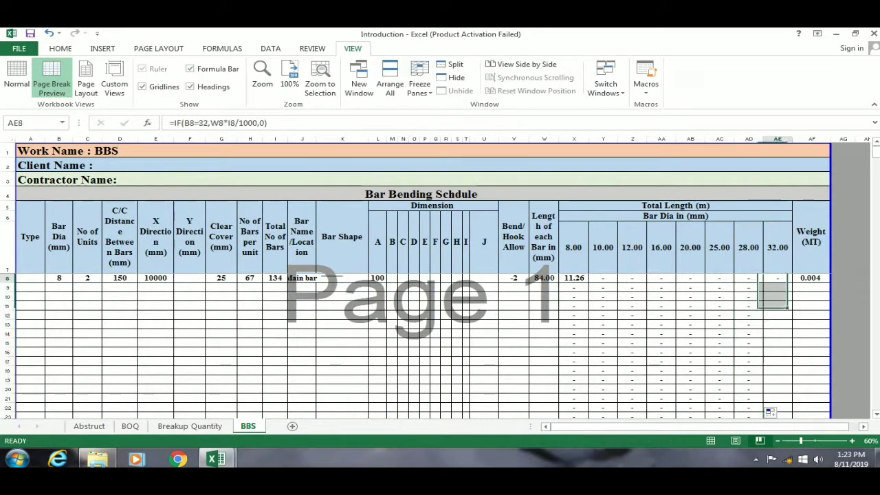
mouse_move(792, 282)
mouse_down()
mouse_move(777, 405)
mouse_move(777, 382)
mouse_up()
click(810, 278)
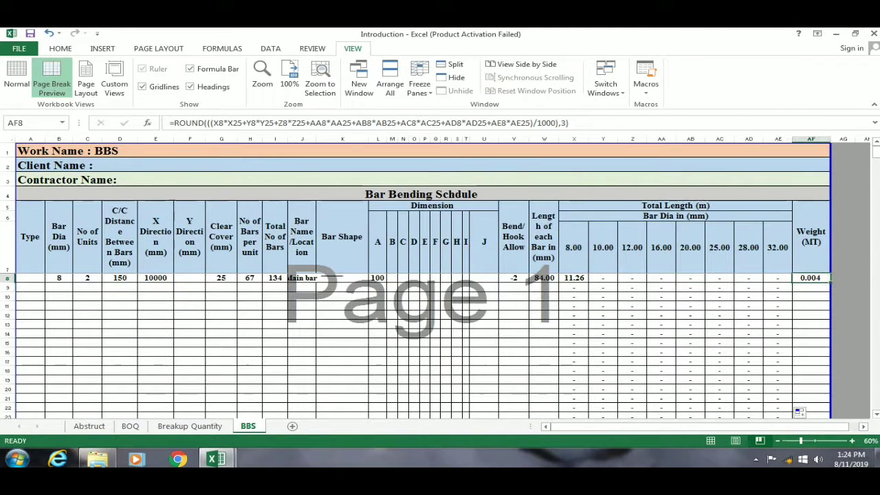
drag(830, 282, 812, 375)
click(514, 360)
scroll(513, 361, up, 2)
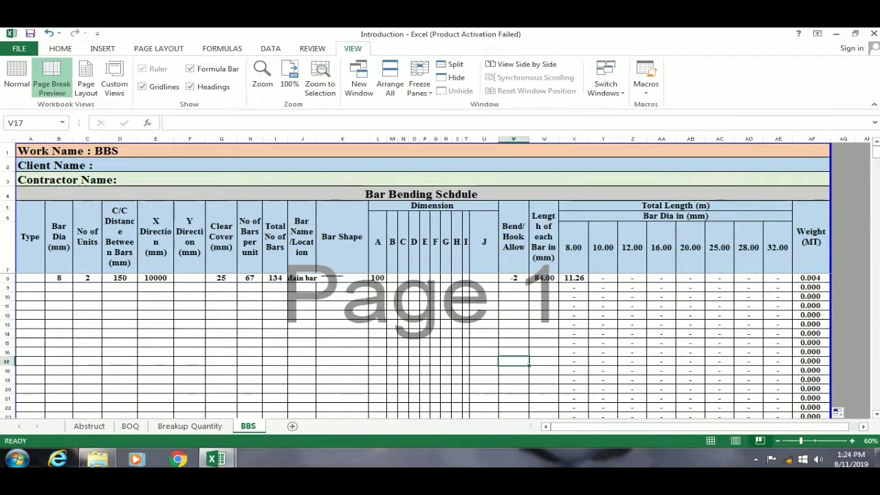
drag(811, 278, 830, 380)
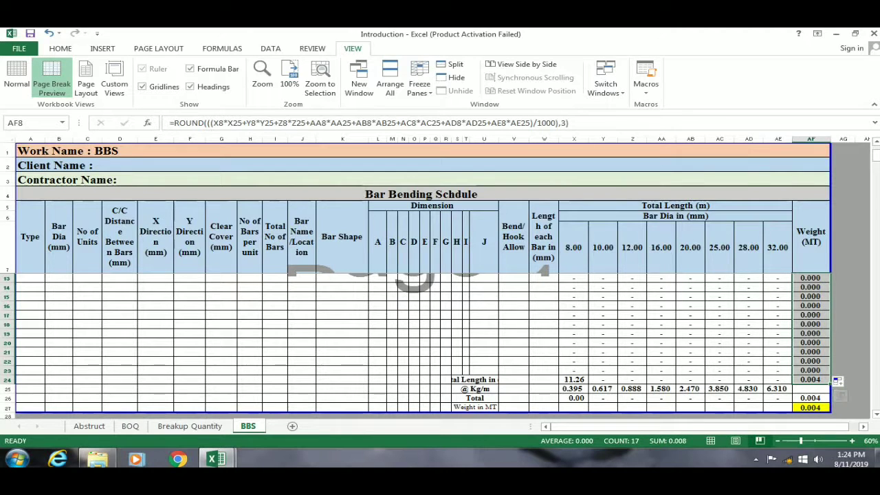
- Apply Accounting format to weight cells AF8:AF23 and AutoSum them into AF24
click(60, 49)
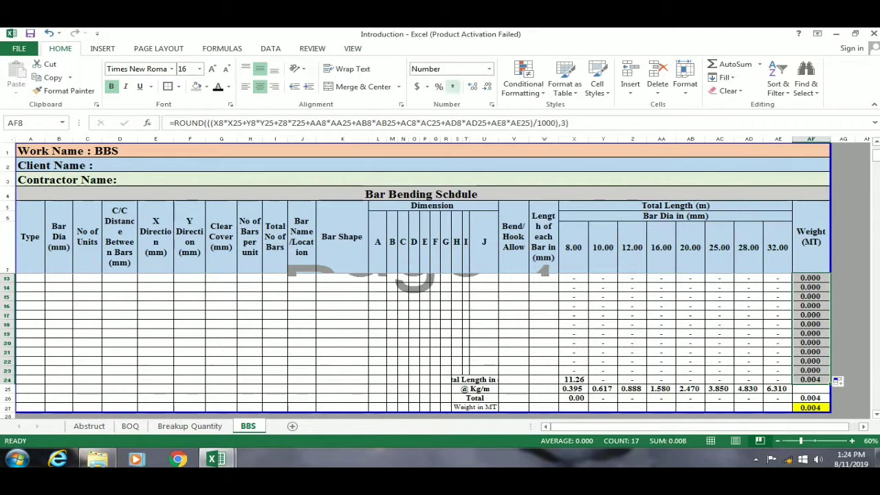
click(451, 86)
scroll(412, 330, up, 2)
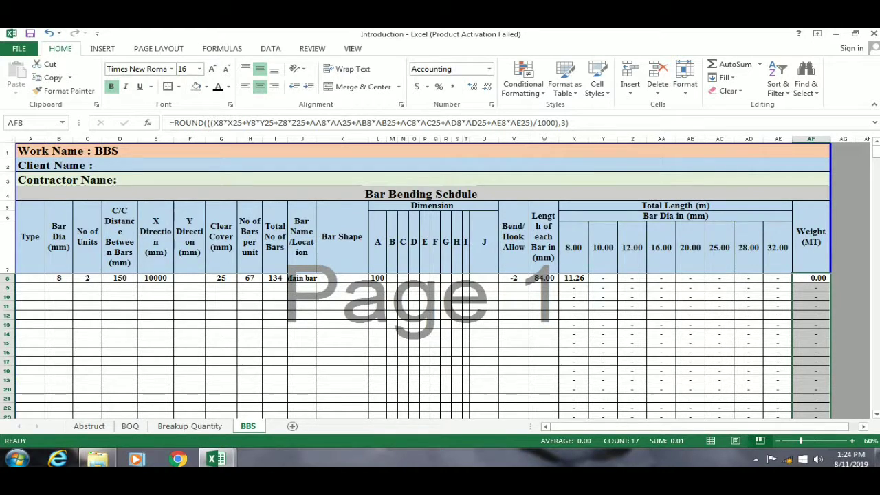
scroll(417, 344, down, 2)
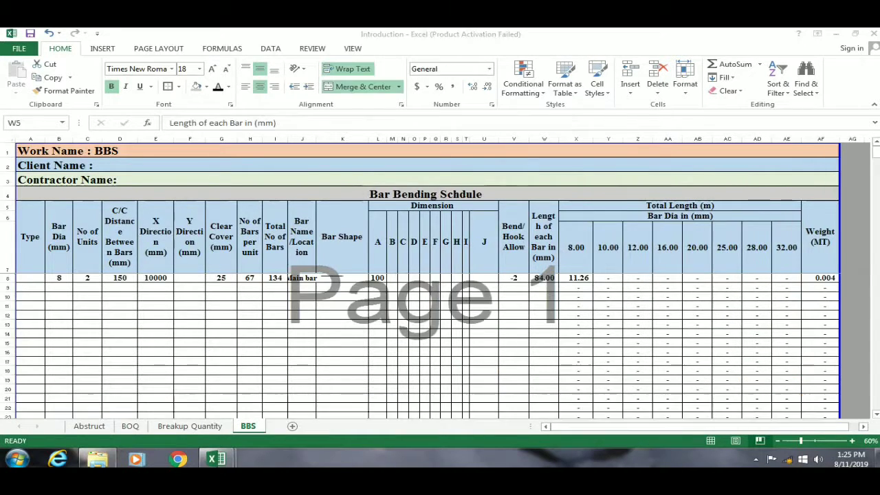
click(820, 278)
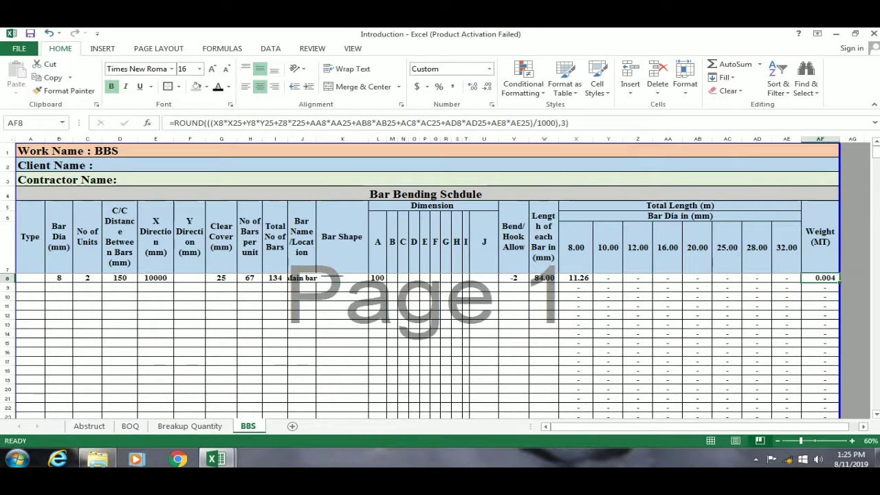
shift+click(821, 410)
drag(820, 410, 826, 397)
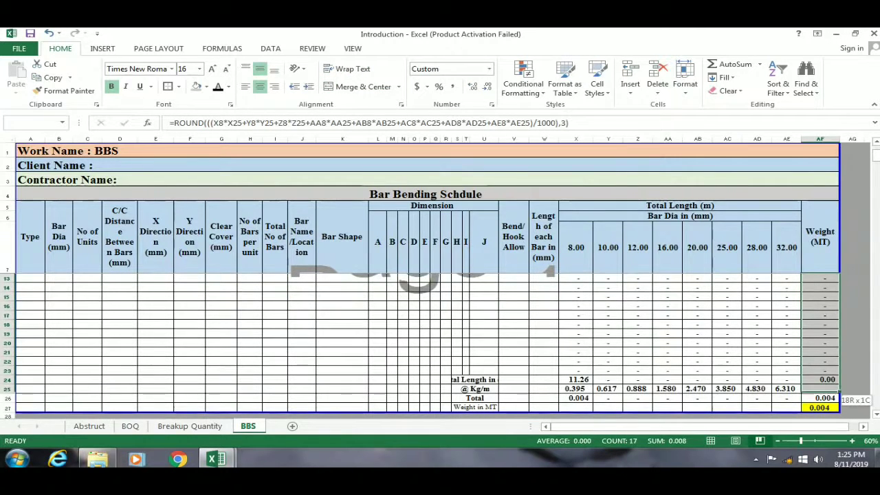
key(alt+equal)
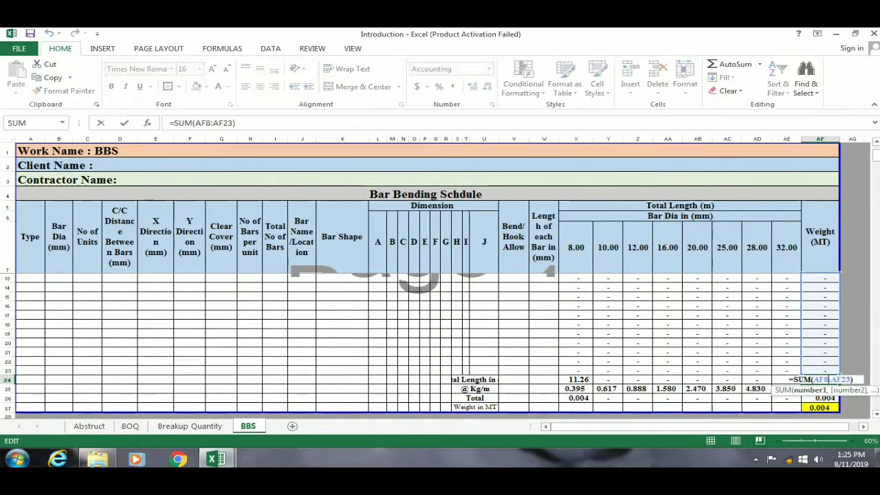
key(ctrl+Return)
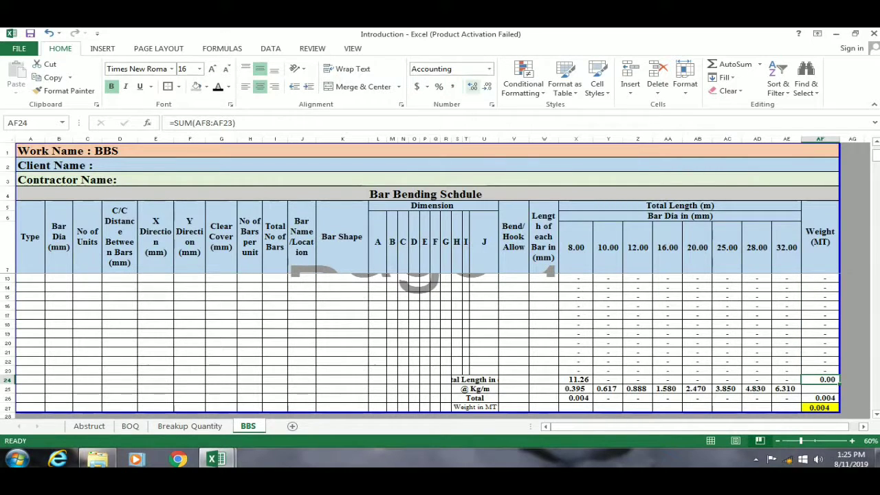
- Show the weight total as 0.004 and preview the sheet on one landscape A4 page
click(472, 86)
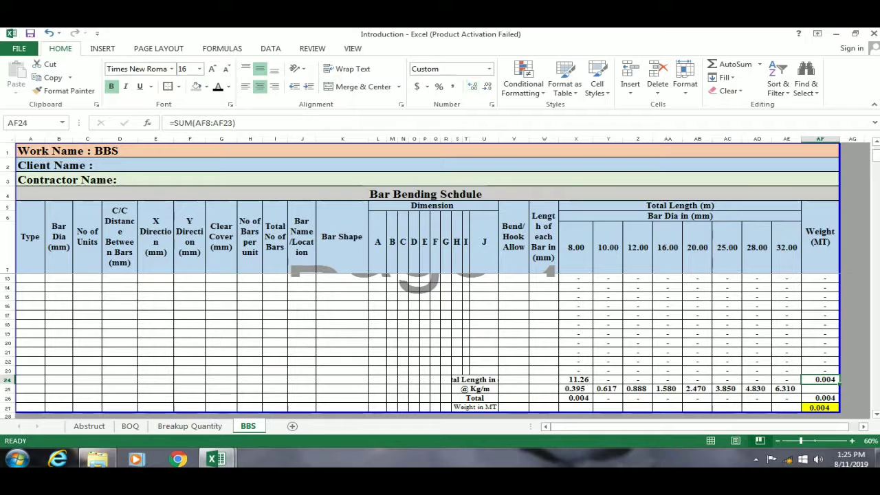
click(668, 297)
scroll(668, 297, up, 2)
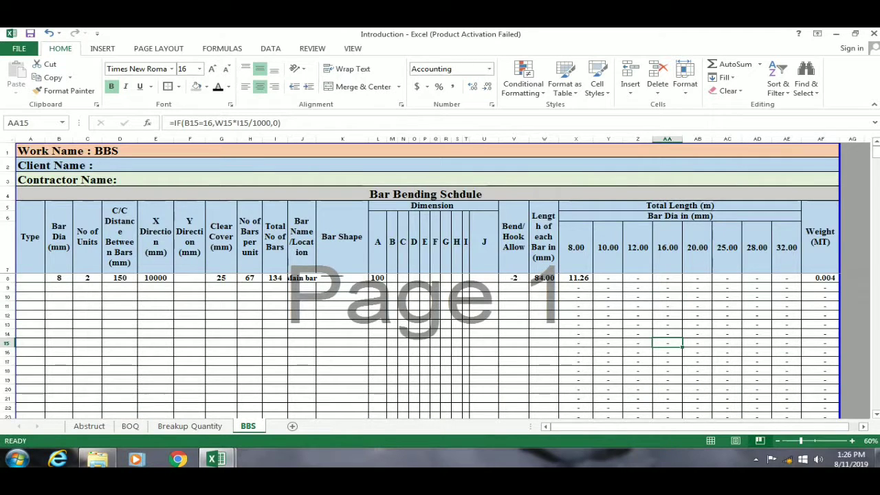
click(342, 297)
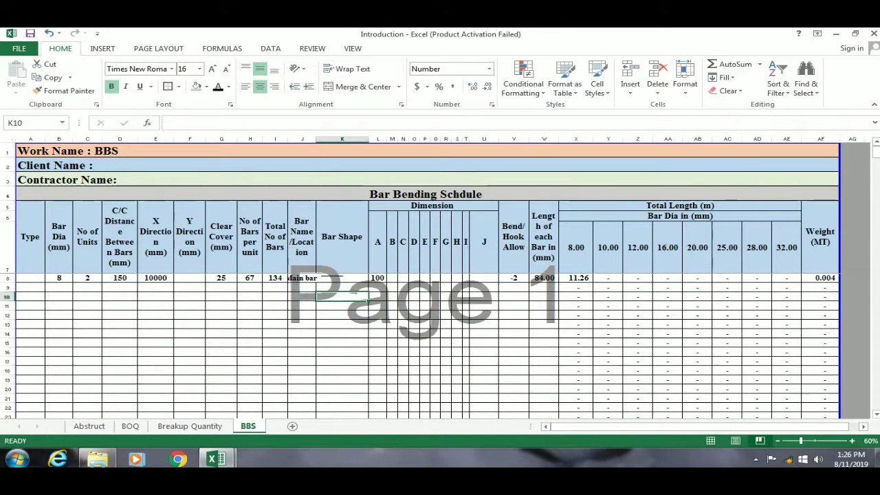
click(20, 49)
click(25, 186)
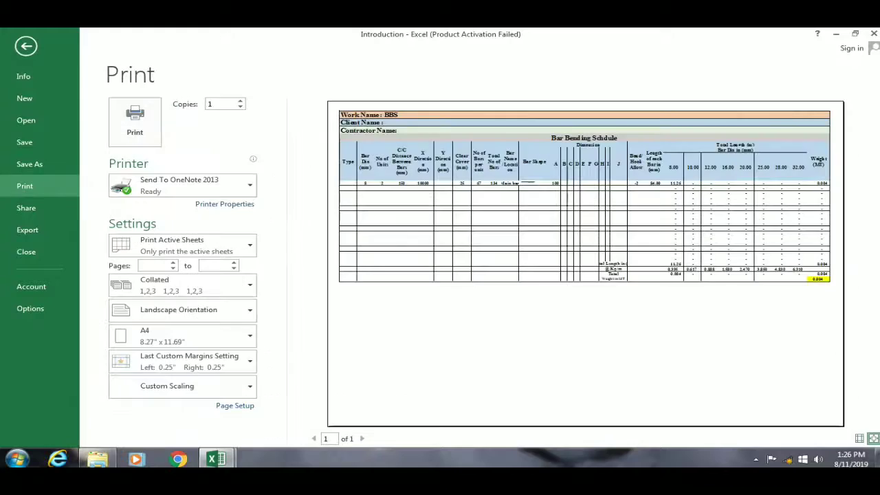